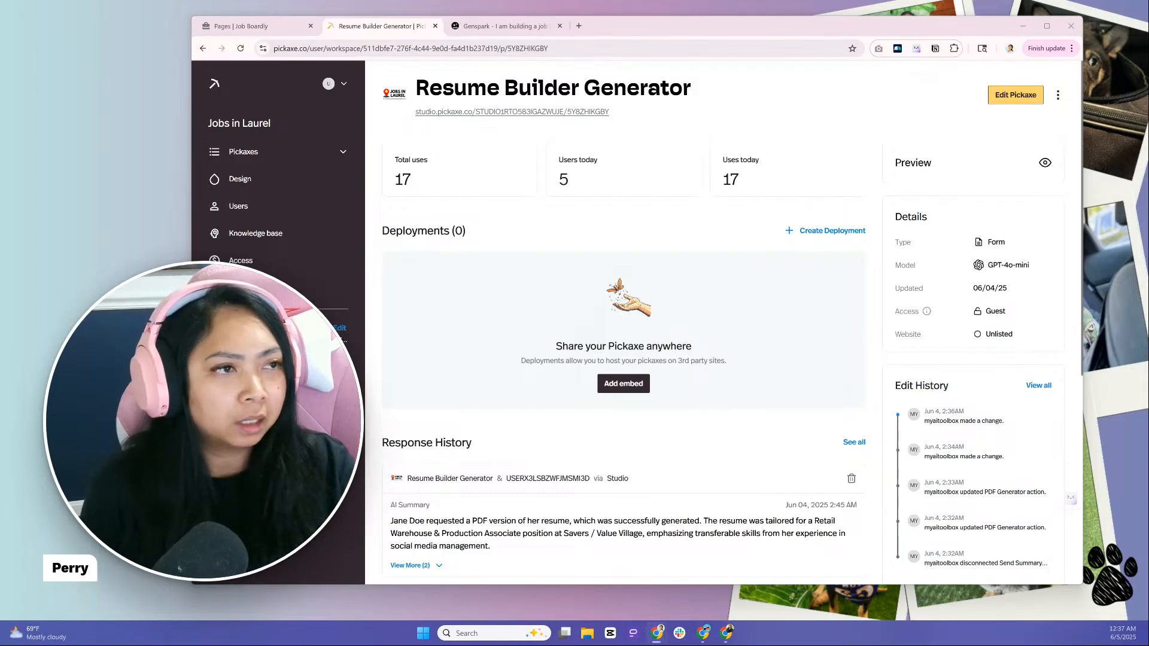
# Look over the Job Boardly pages list, the Genspark chat and the Resume Builder Generator overview, ending on the pages list
pyautogui.click(254, 26)
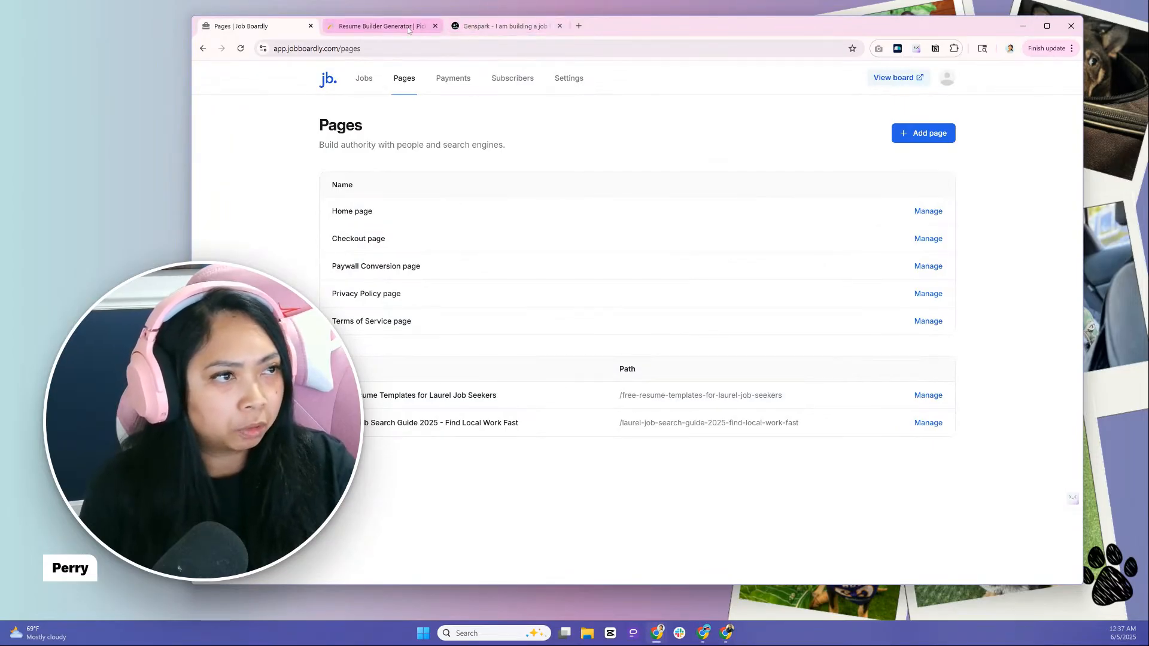
pyautogui.moveTo(407, 30)
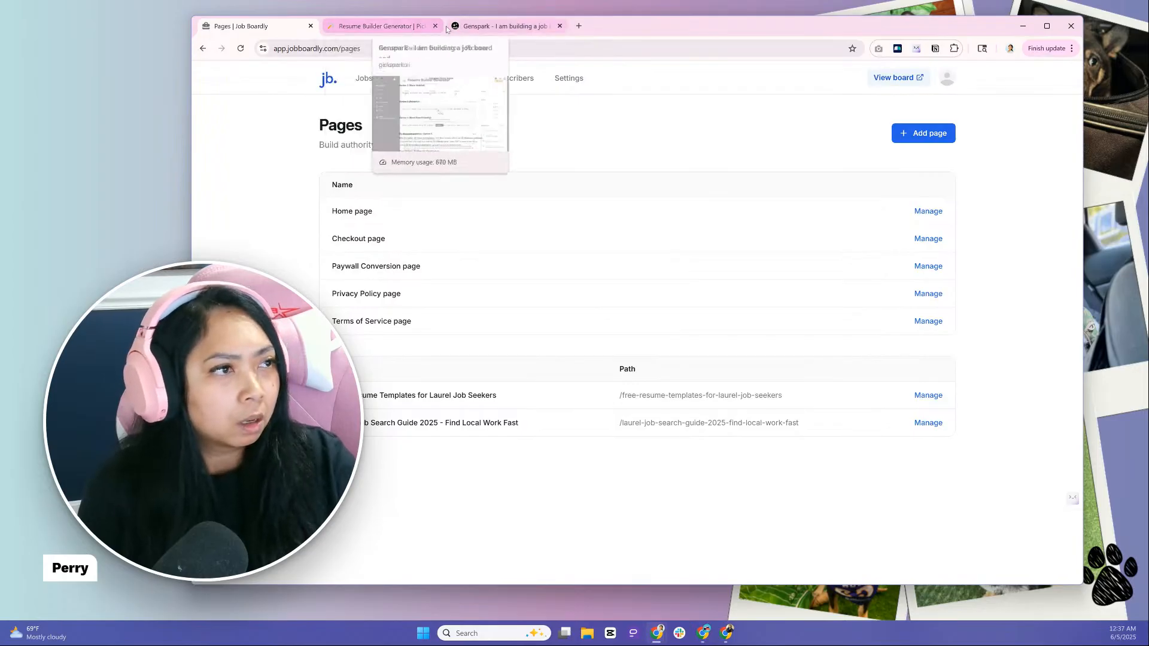
pyautogui.click(485, 26)
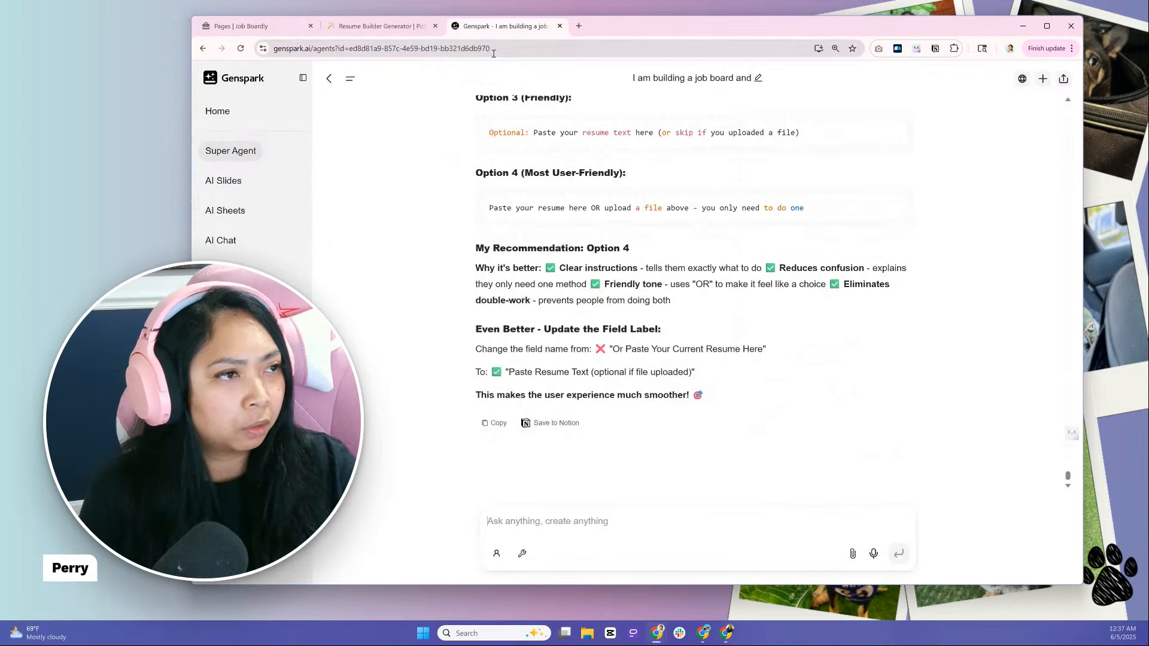
pyautogui.click(386, 30)
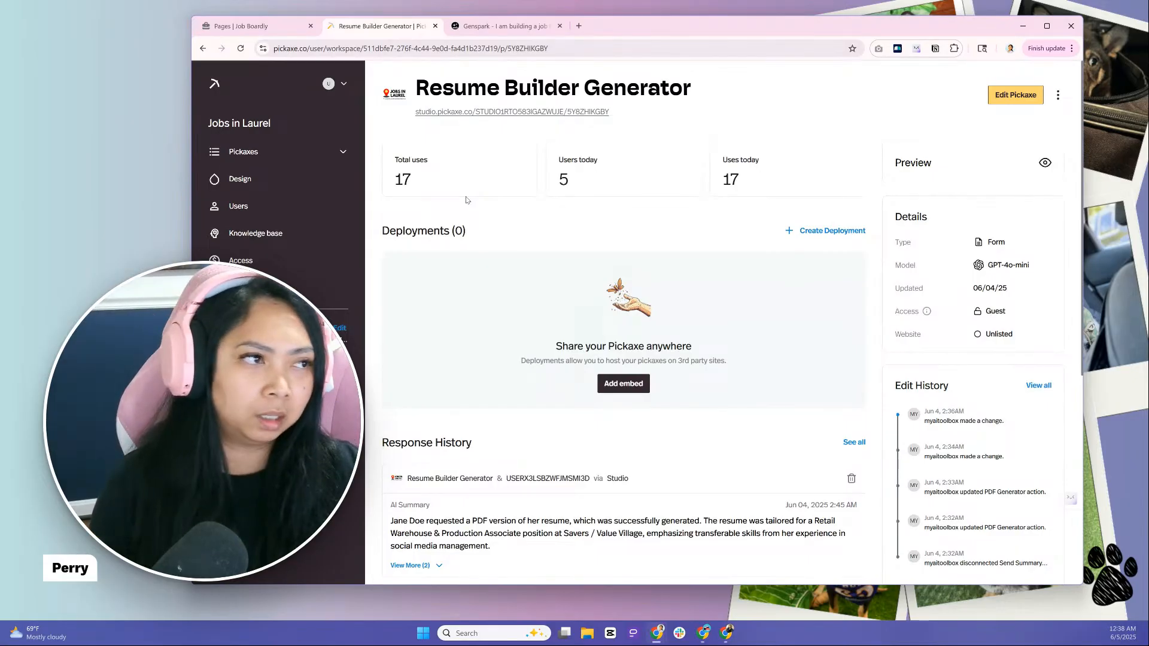
pyautogui.click(269, 27)
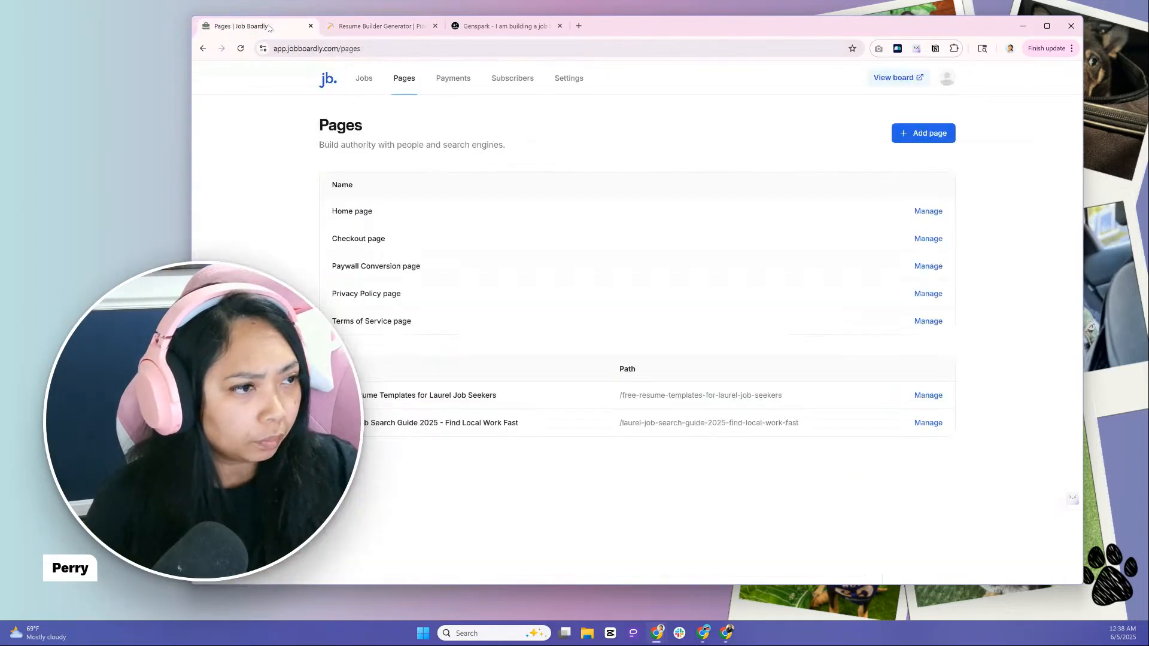
# View the job listings on the live Jobs in Laurel board and return to the Resume Builder Generator page
pyautogui.click(891, 78)
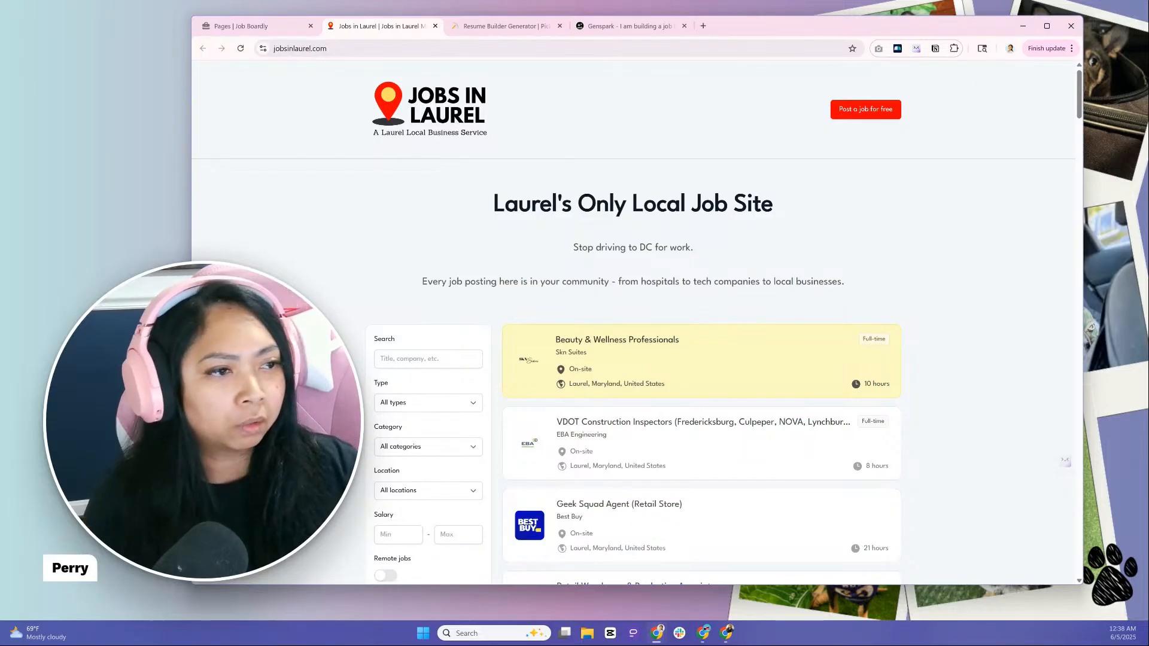
pyautogui.scroll(-9, 634, 347)
pyautogui.scroll(-1, 701, 323)
pyautogui.scroll(8, 701, 323)
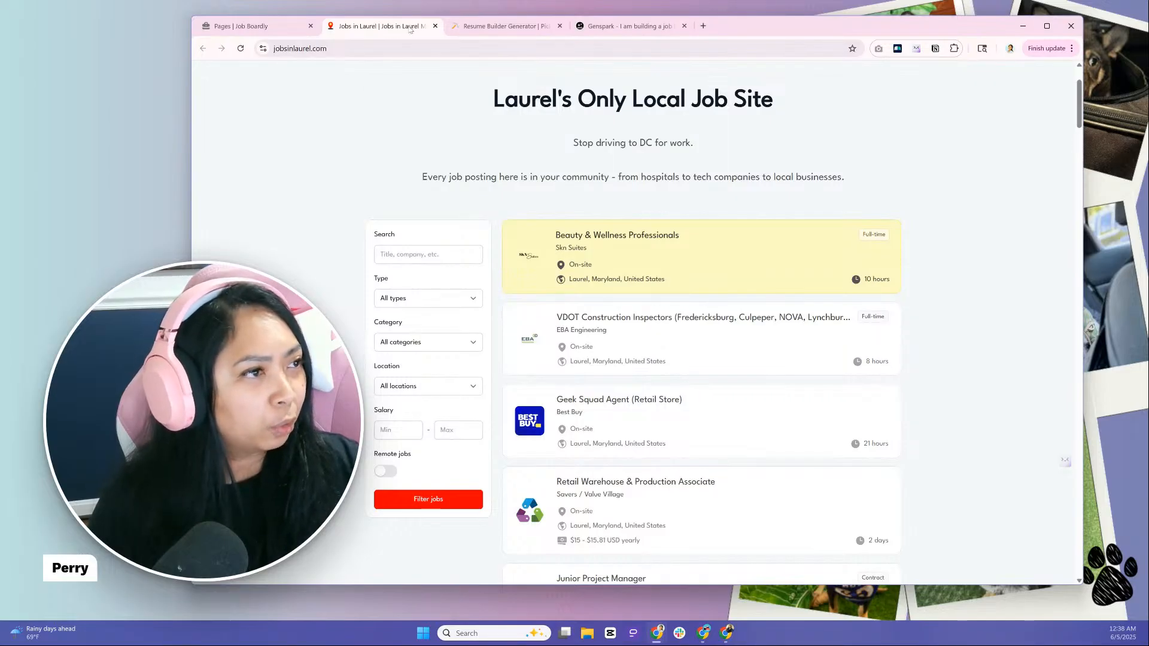
pyautogui.click(435, 26)
pyautogui.click(401, 32)
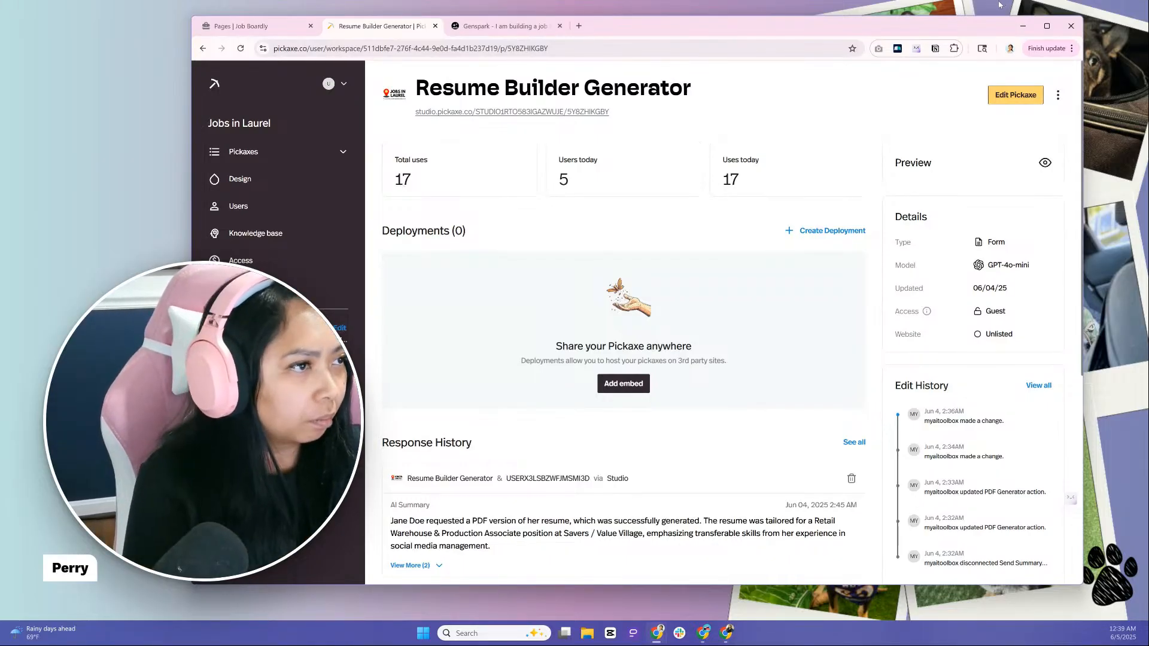
# Move the Genspark chat into its own browser window and place it beside a narrowed Resume Builder Generator window
pyautogui.click(510, 30)
pyautogui.moveTo(510, 31); pyautogui.dragTo(475, 102)
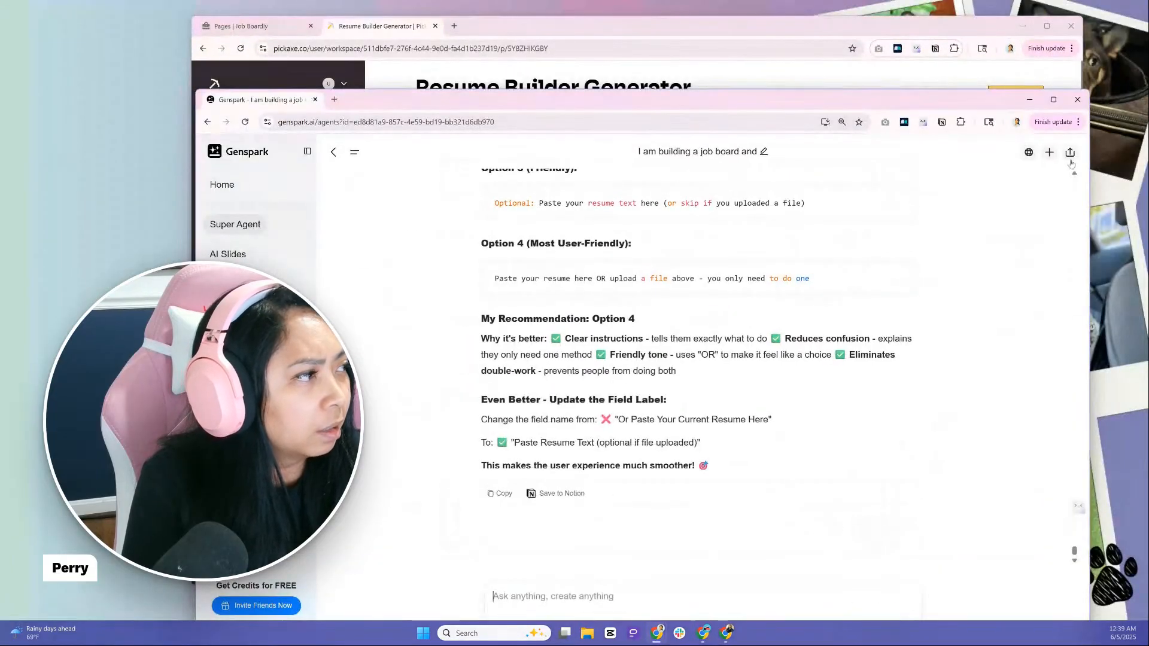
pyautogui.moveTo(1090, 168); pyautogui.dragTo(773, 170)
pyautogui.moveTo(611, 103); pyautogui.dragTo(1022, 63)
pyautogui.moveTo(853, 33); pyautogui.dragTo(671, 39)
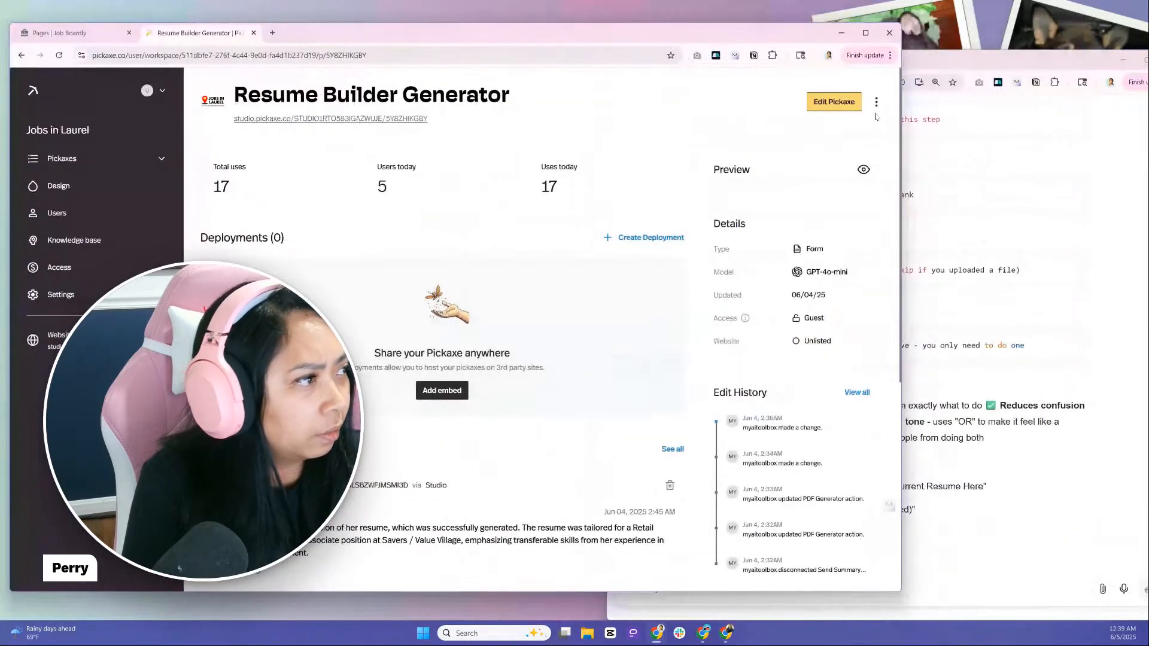
pyautogui.moveTo(902, 135); pyautogui.dragTo(600, 135)
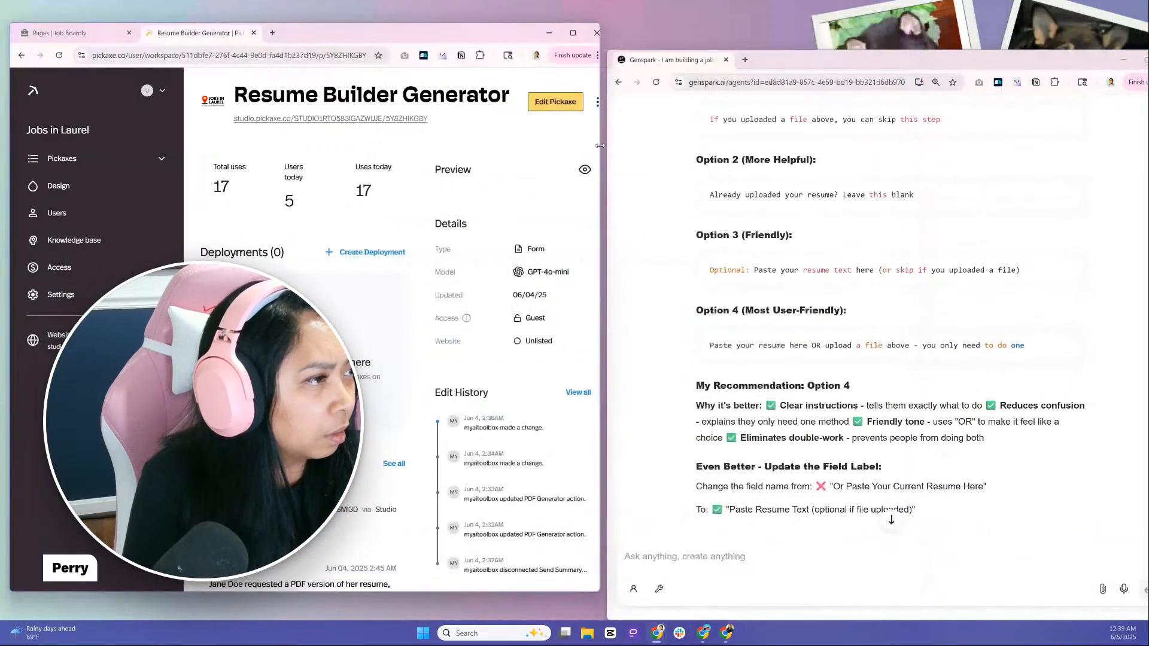
# Arrange the Resume Builder Generator and Genspark windows side by side without overlap and extend both to the same lower edge
pyautogui.moveTo(850, 48); pyautogui.dragTo(825, 30)
pyautogui.moveTo(664, 40); pyautogui.dragTo(521, 101)
pyautogui.moveTo(189, 97); pyautogui.dragTo(985, 41)
pyautogui.moveTo(571, 109); pyautogui.dragTo(600, 109)
pyautogui.moveTo(461, 23); pyautogui.dragTo(455, 14)
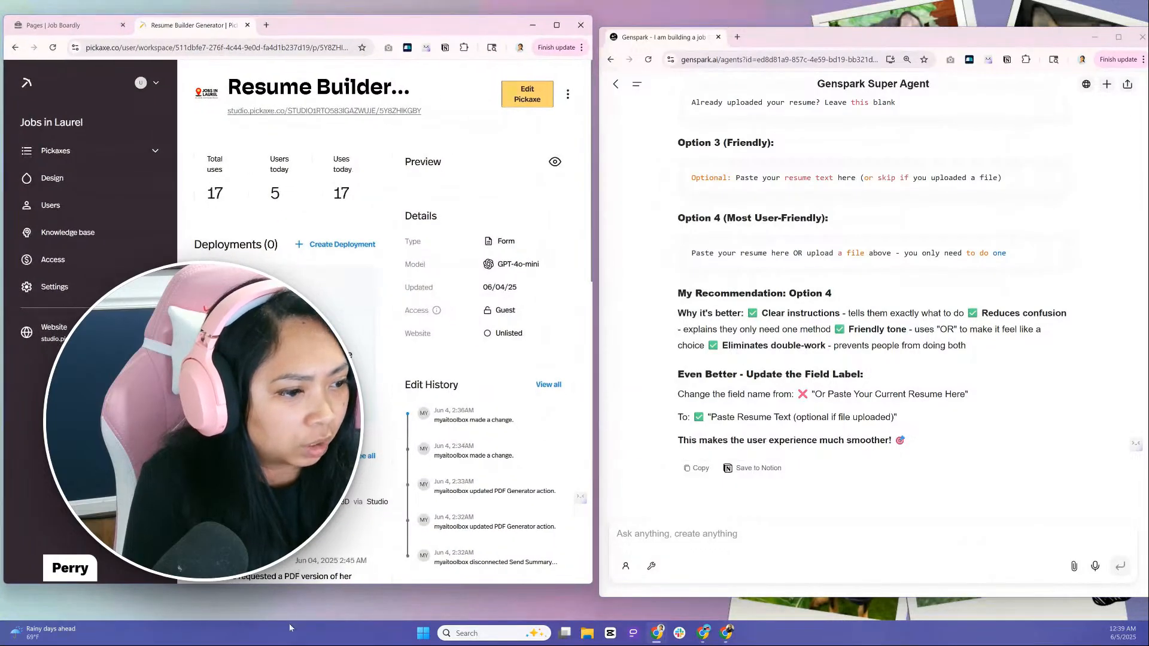
pyautogui.moveTo(309, 585); pyautogui.dragTo(304, 594)
pyautogui.click(388, 544)
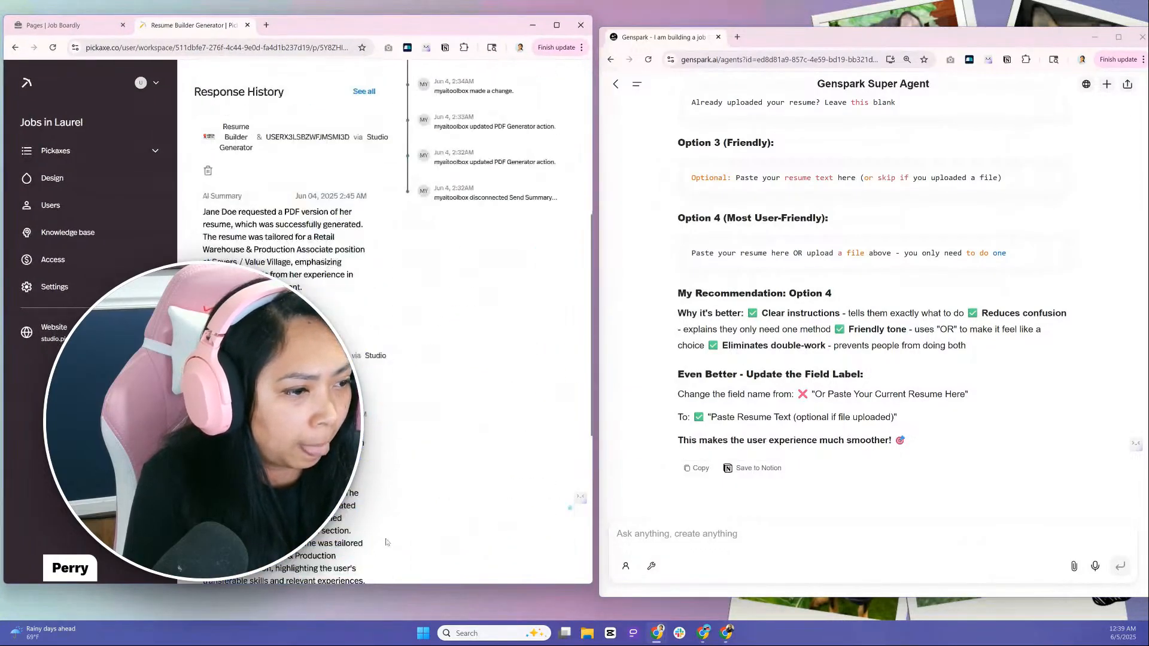
pyautogui.scroll(6, 429, 550)
pyautogui.moveTo(418, 587); pyautogui.dragTo(419, 609)
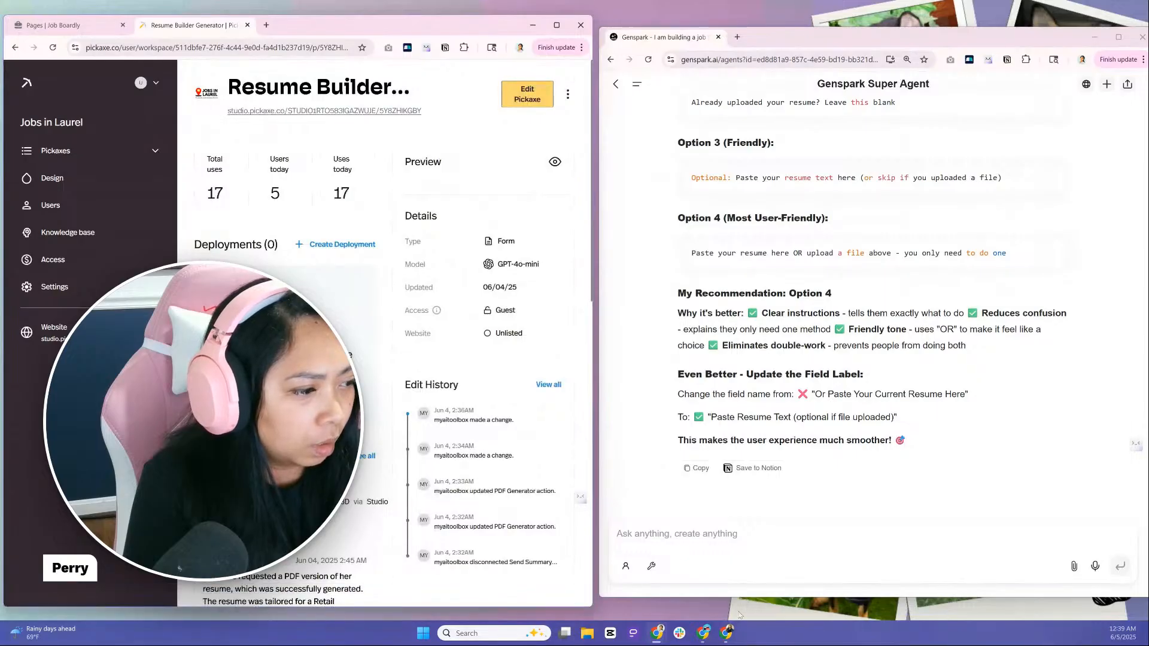
pyautogui.moveTo(744, 599); pyautogui.dragTo(744, 608)
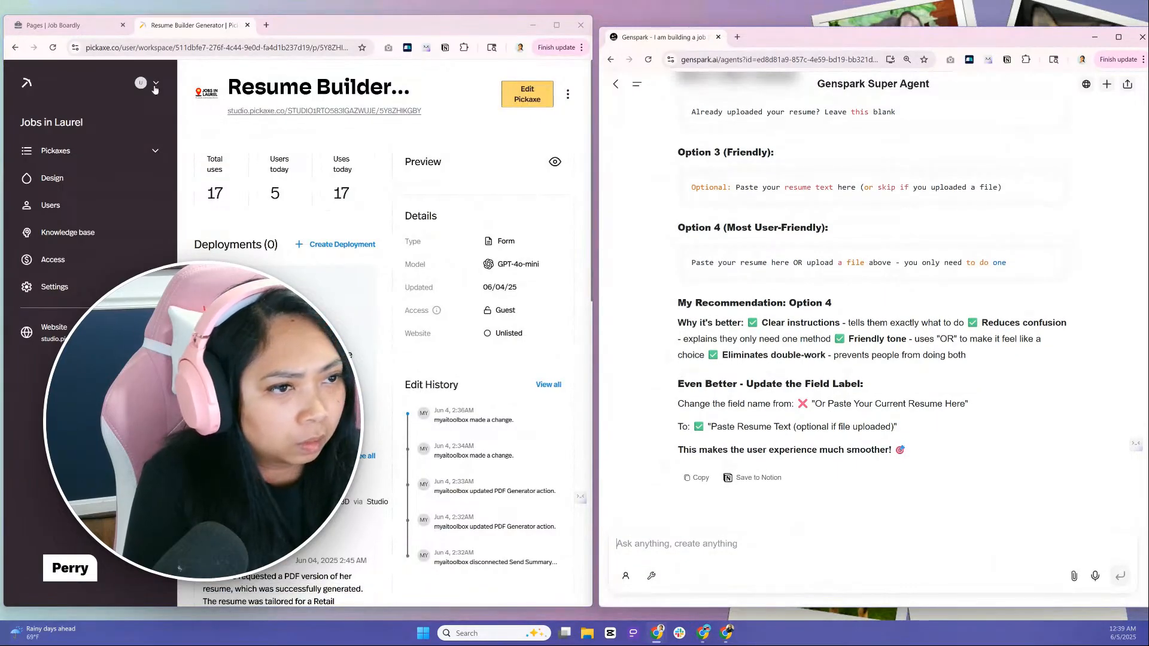
# Try to open the Embed option from the Resume Builder Generator's actions
pyautogui.click(565, 96)
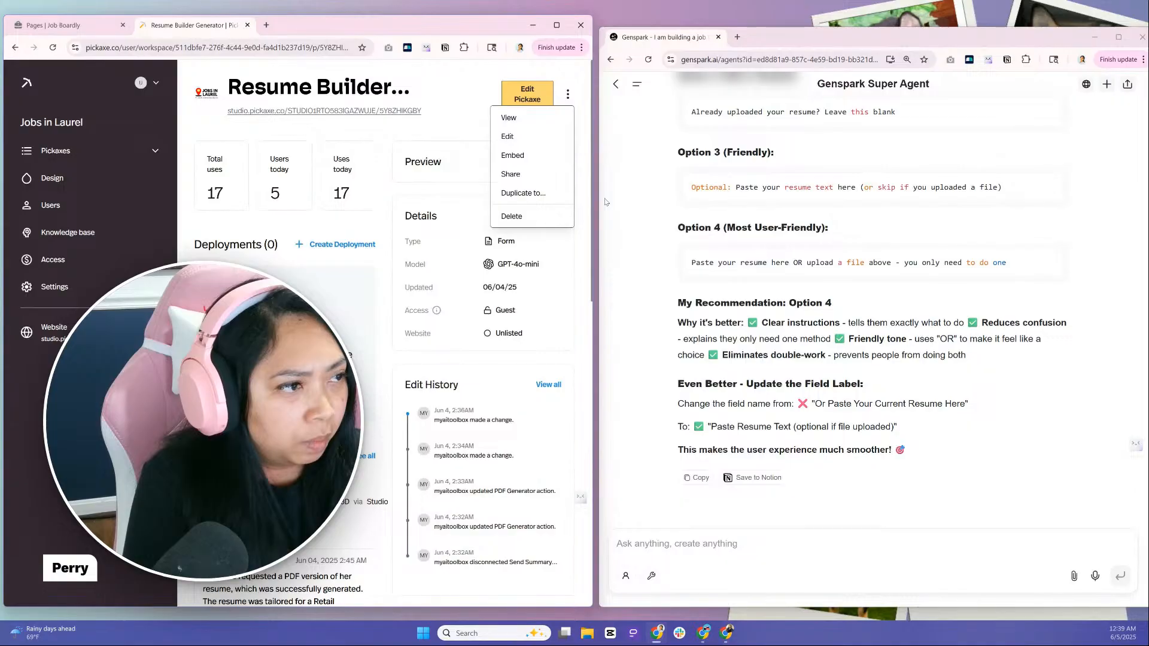
pyautogui.click(512, 156)
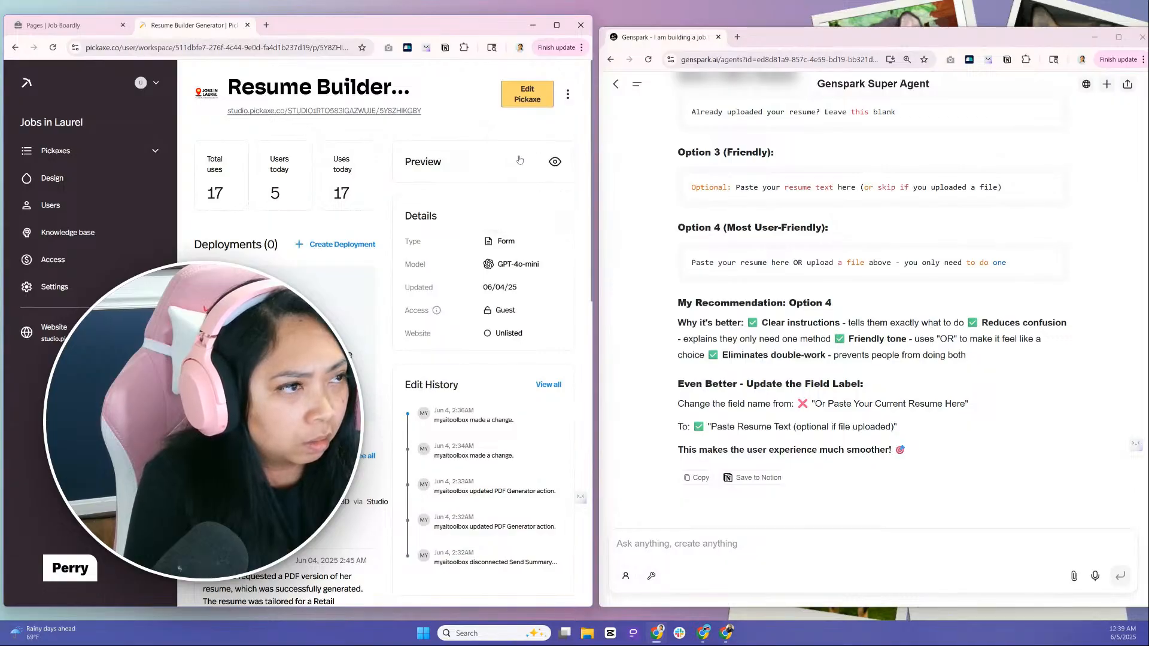
pyautogui.click(704, 550)
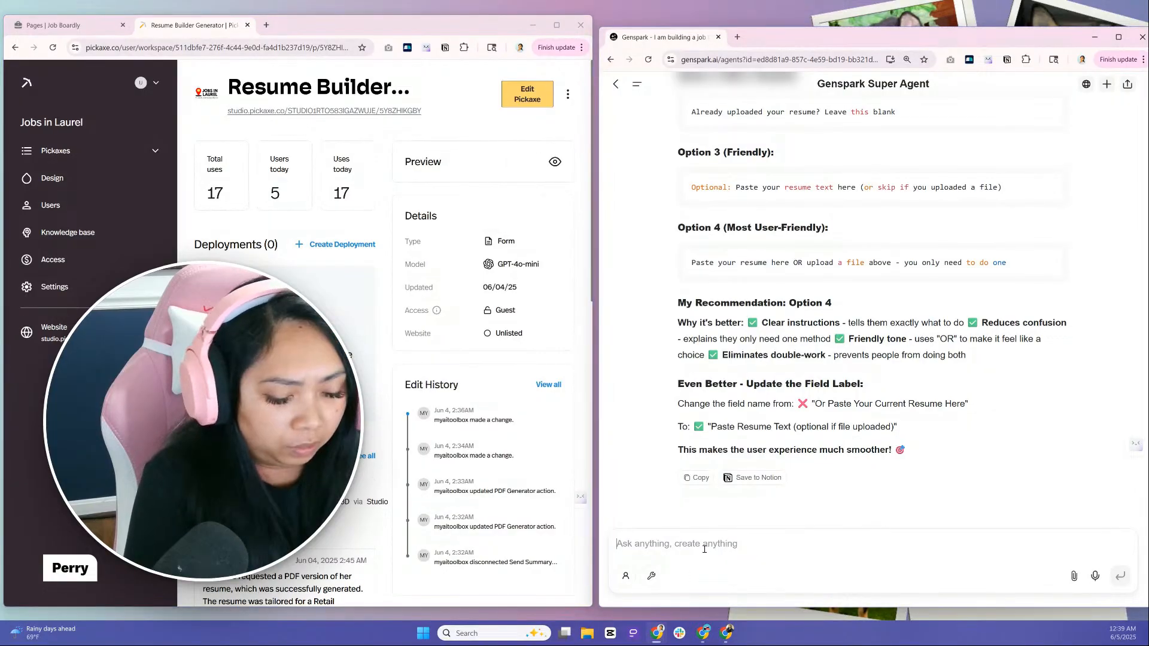
pyautogui.write('Building a lead magnet with AI')
pyautogui.hotkey('ctrl', 'a')
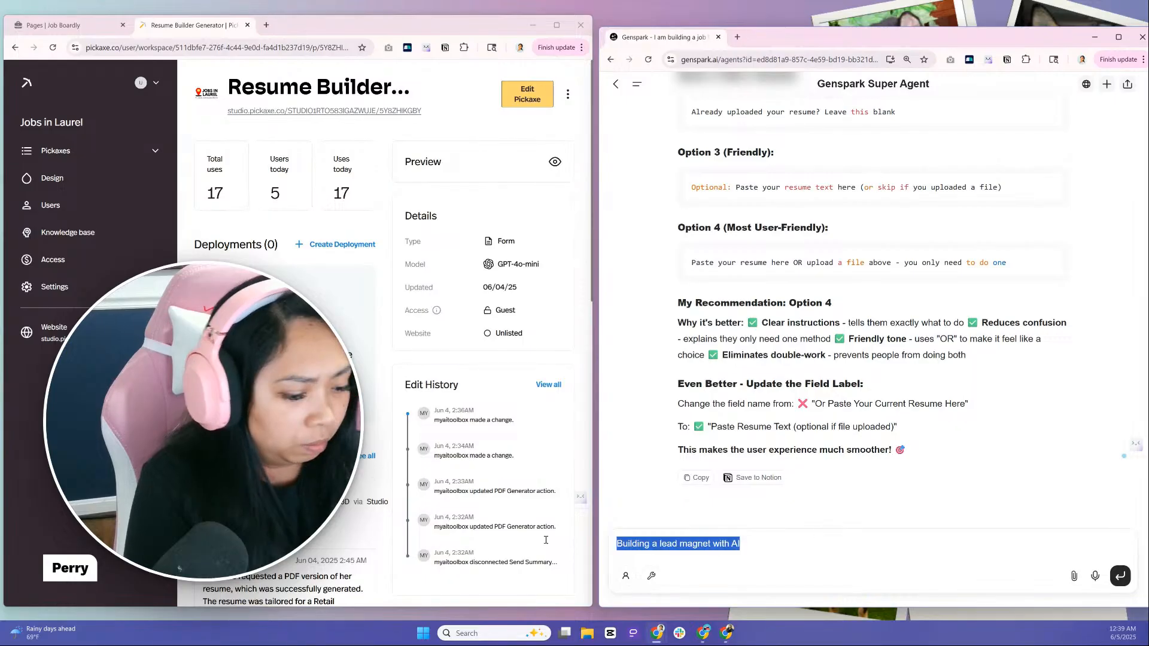
pyautogui.press('BackSpace')
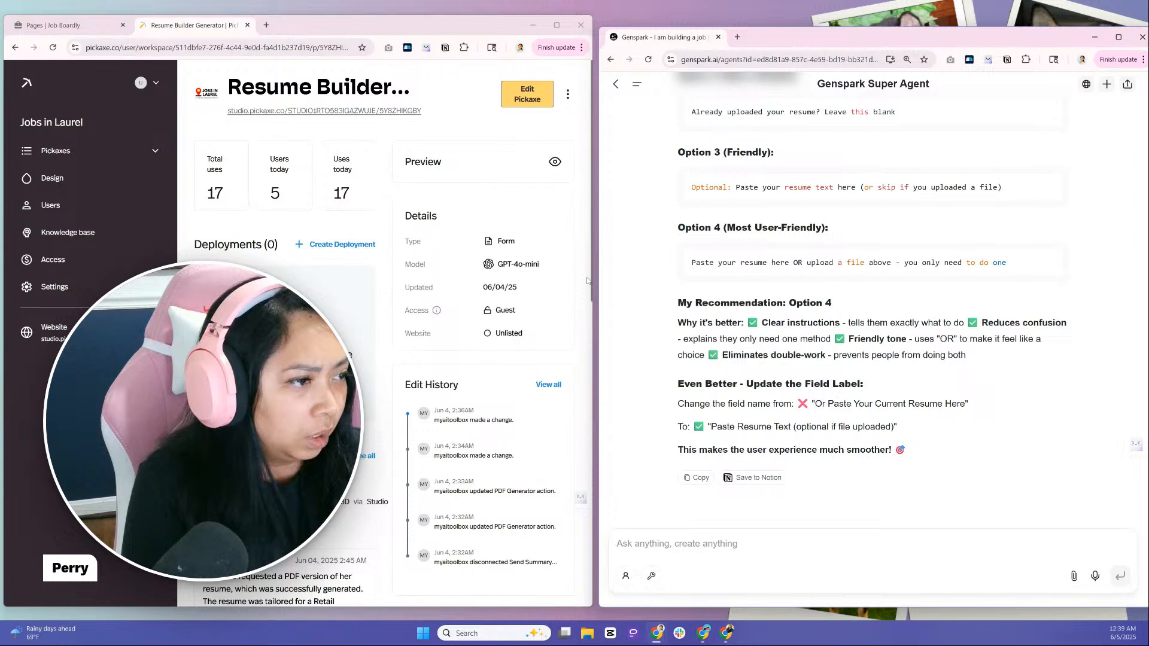
# Widen the Resume Builder Generator window over the Genspark window and reload its page
pyautogui.moveTo(592, 315); pyautogui.dragTo(1005, 319)
pyautogui.click(53, 48)
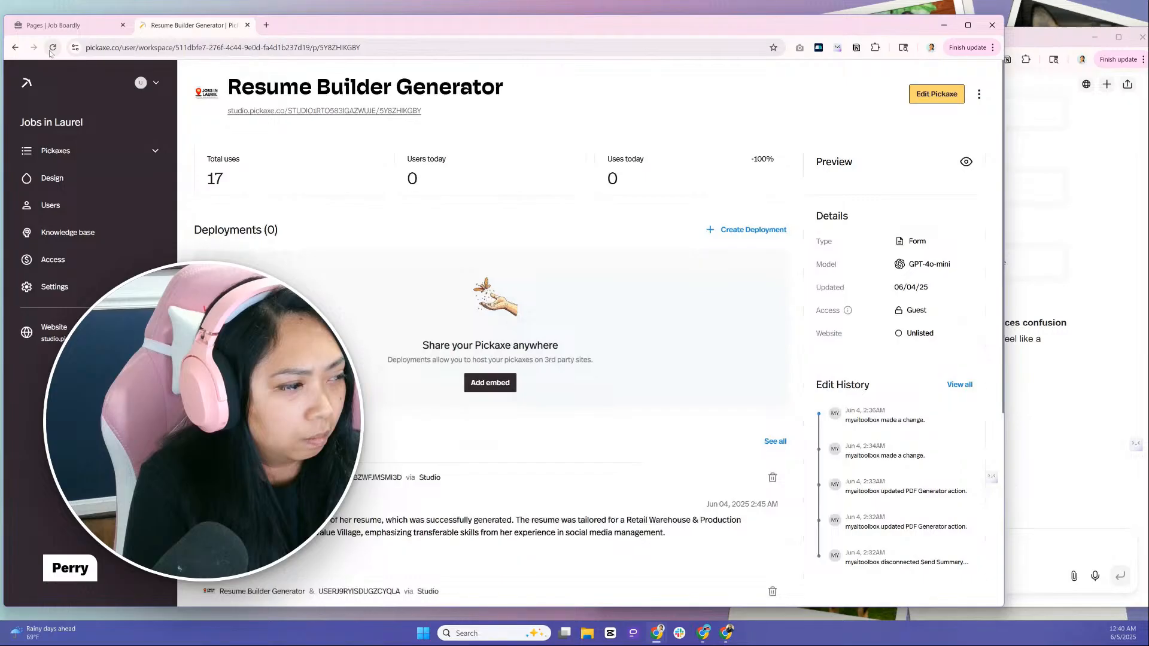
# Try the Embed option again for the Resume Builder Generator, and look through the form preview before closing it
pyautogui.click(979, 96)
pyautogui.moveTo(937, 192)
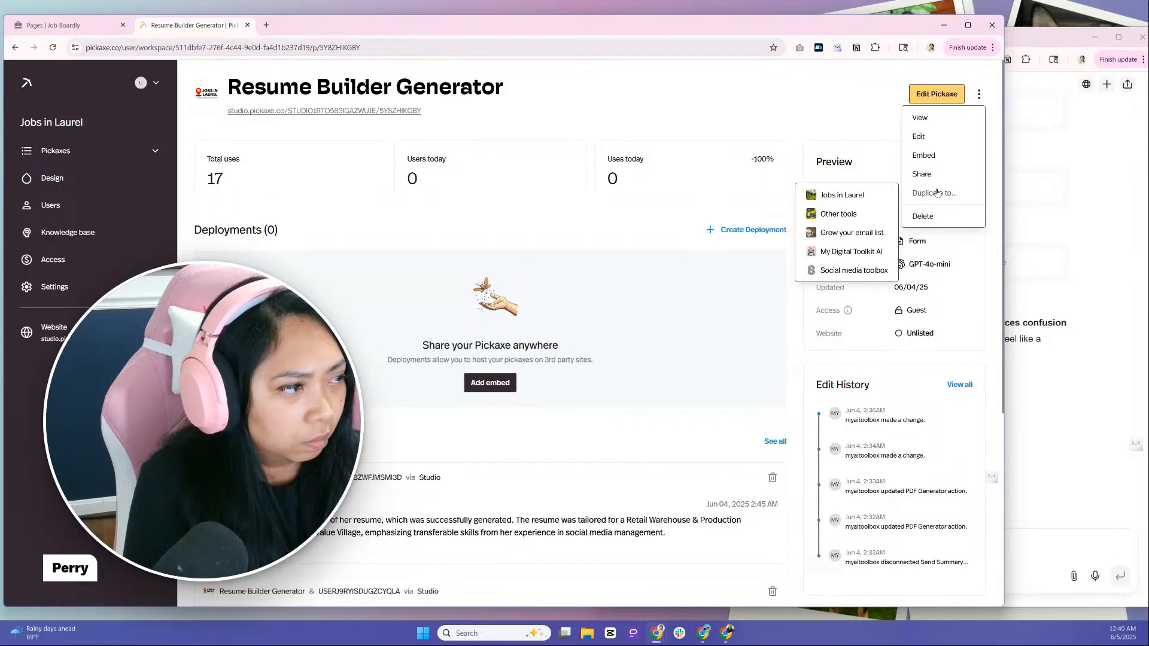
pyautogui.click(947, 156)
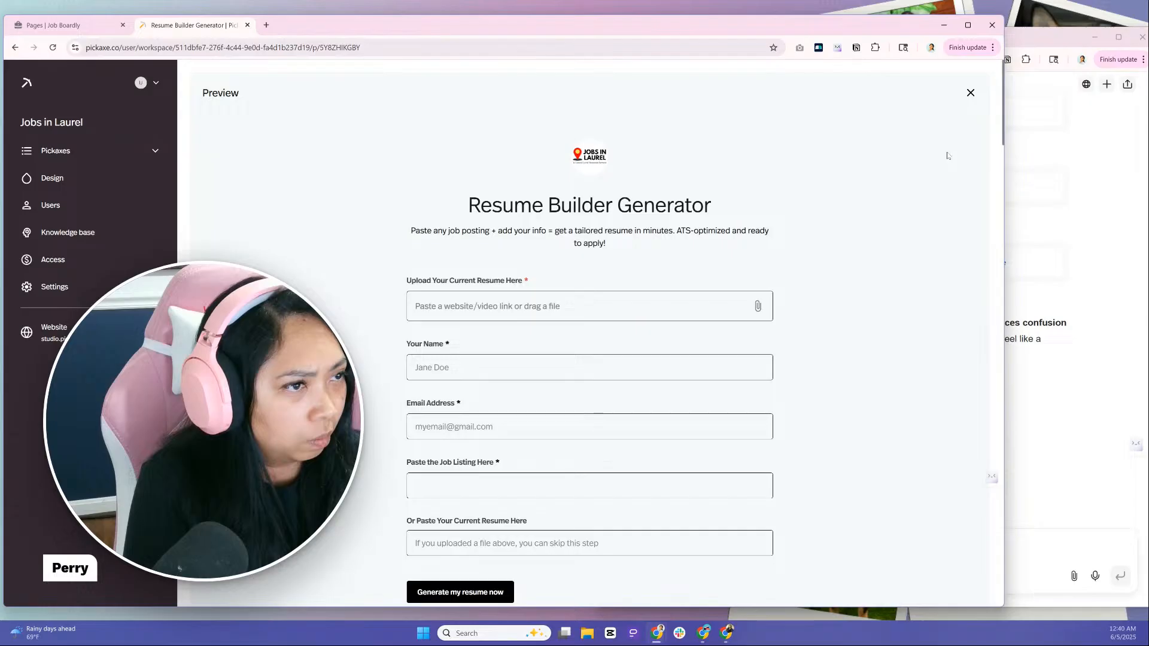
pyautogui.scroll(-5, 947, 156)
pyautogui.scroll(-10, 947, 156)
pyautogui.scroll(20, 943, 146)
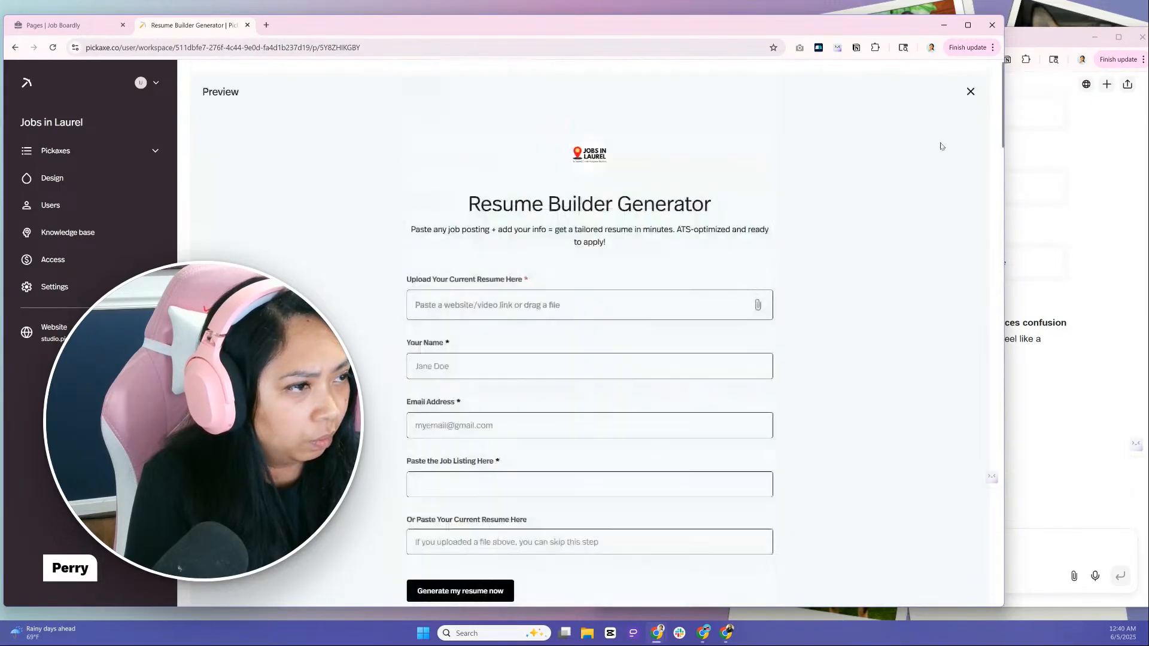
pyautogui.click(969, 93)
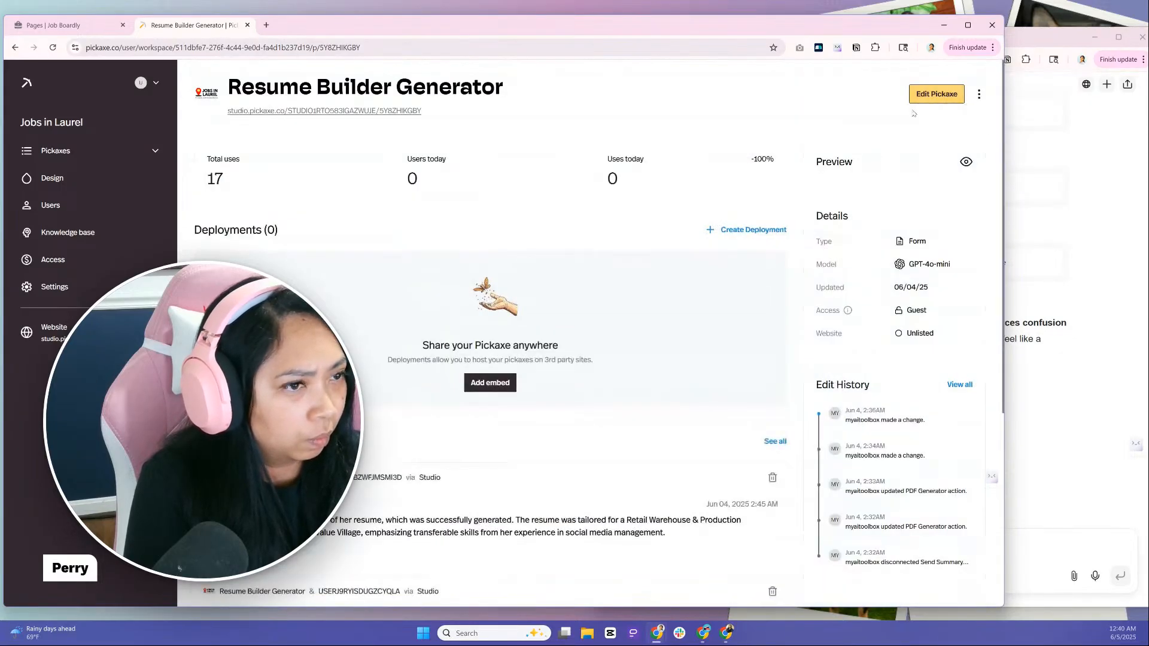
# Try to embed the Resume Builder Generator from the workspace's list of Pickaxes
pyautogui.click(150, 155)
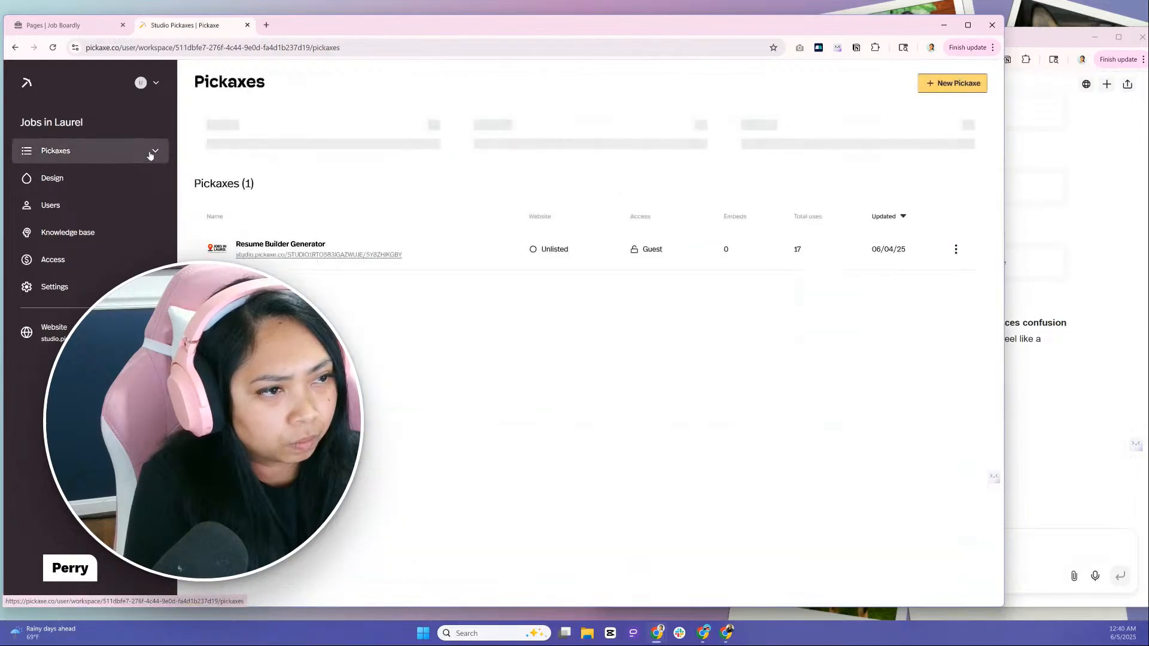
pyautogui.click(956, 250)
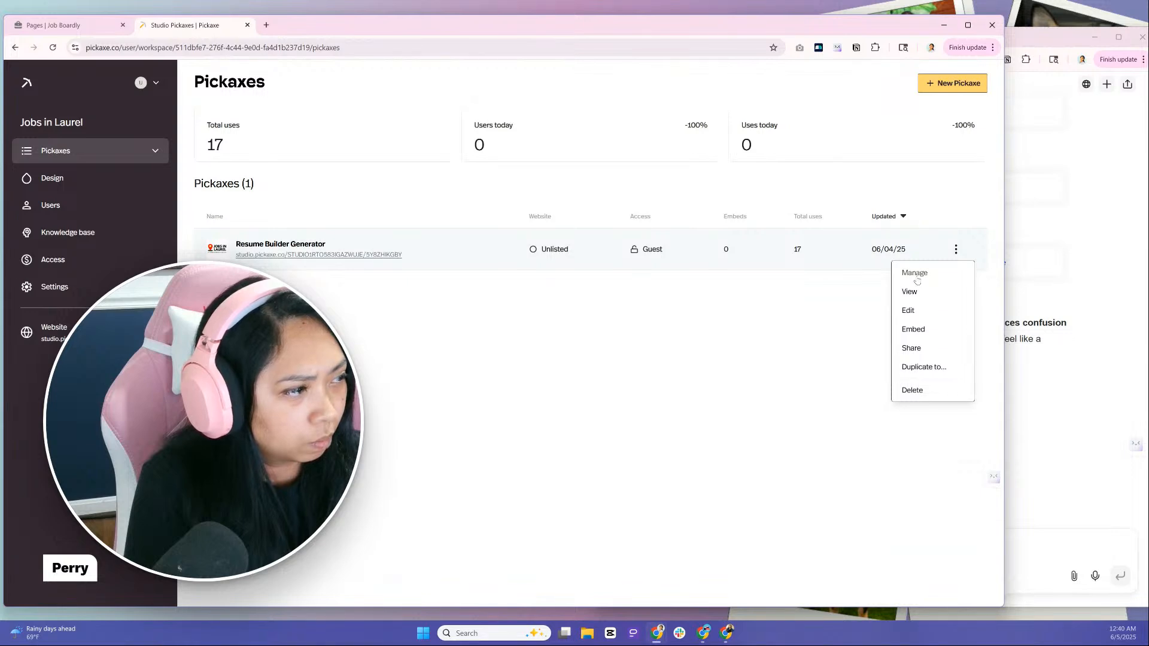
pyautogui.click(913, 330)
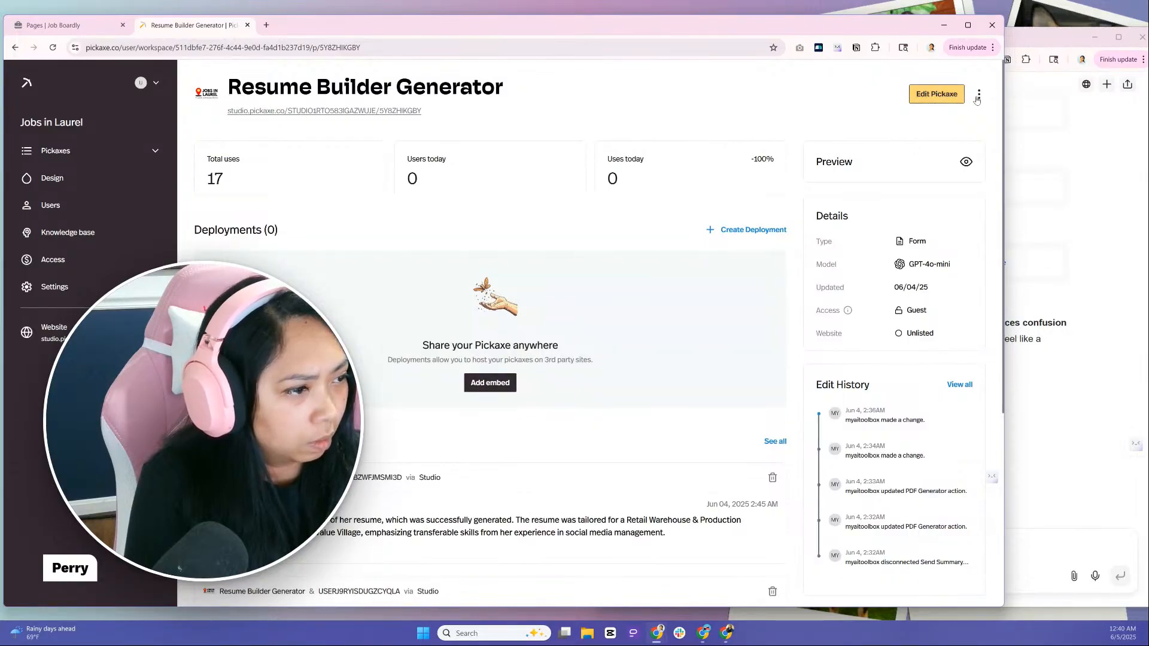
# Add a new embed for the Resume Builder Generator, compare the FAB and Pop-up types, and choose Inline (iframe)
pyautogui.click(491, 390)
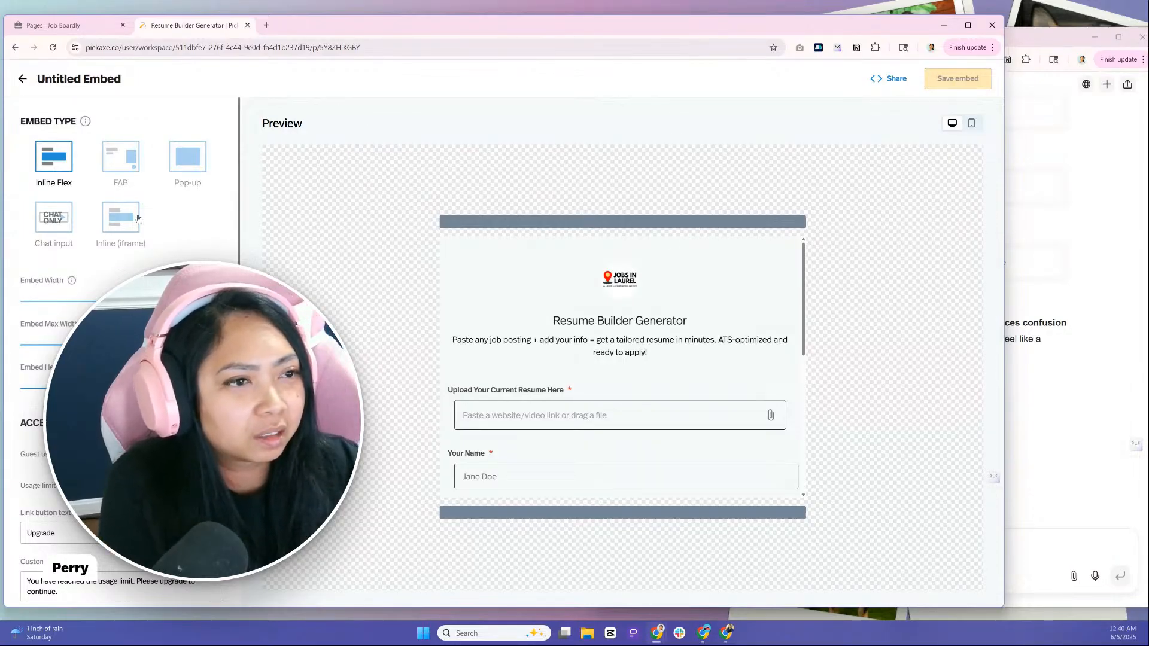
pyautogui.click(124, 170)
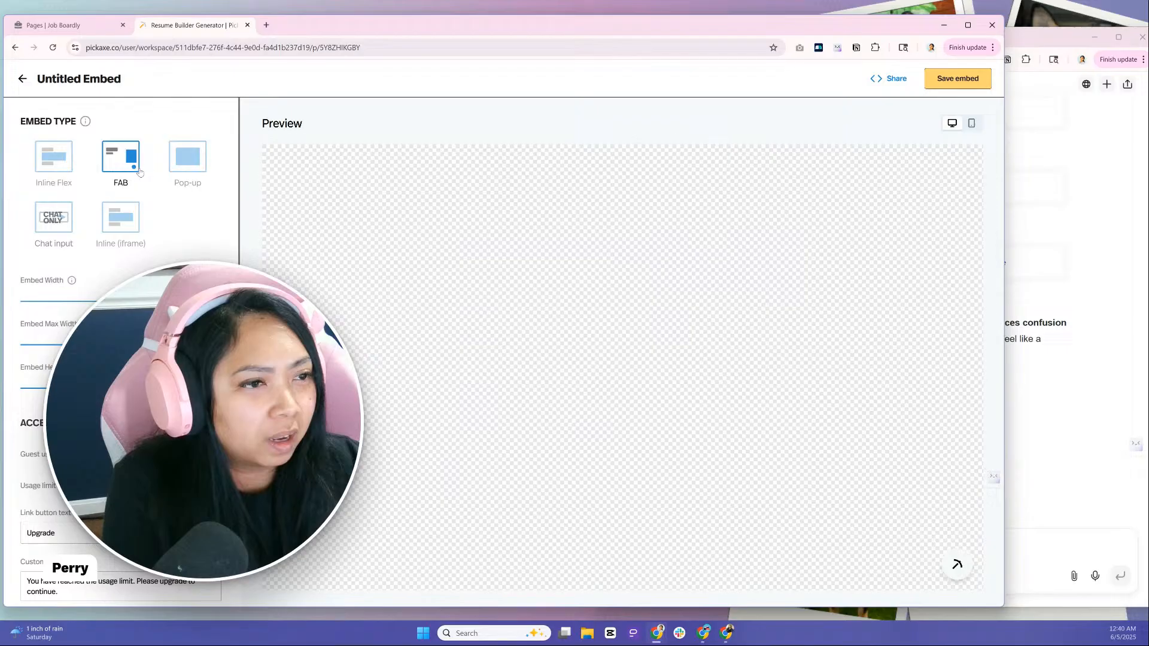
pyautogui.click(180, 169)
pyautogui.click(131, 226)
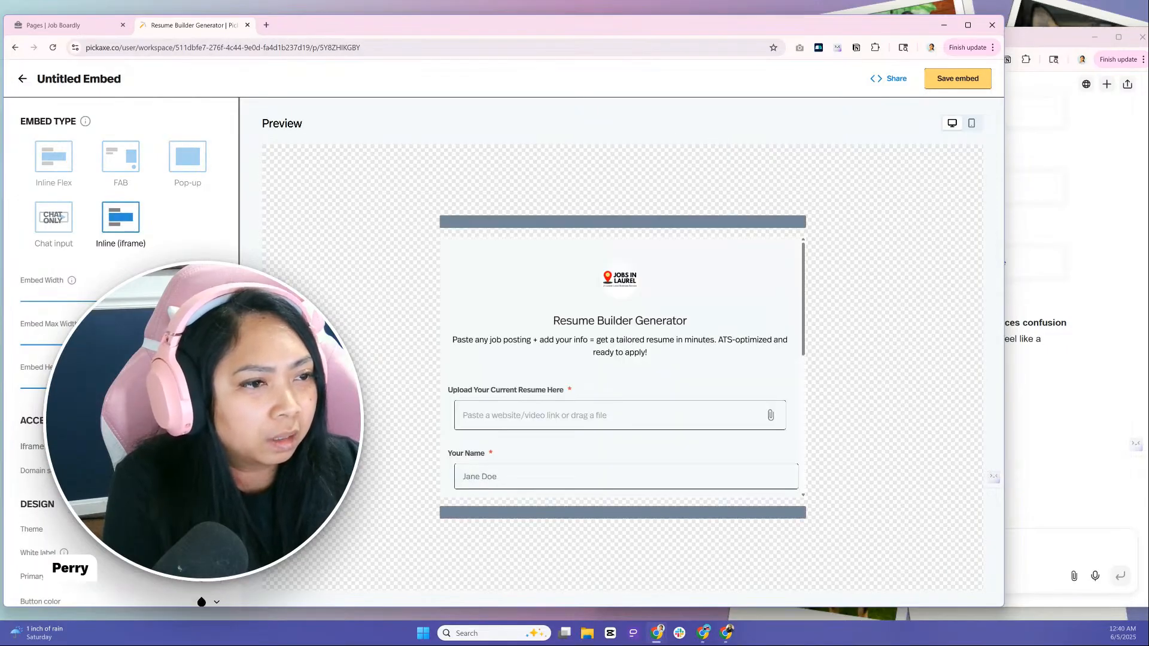
# Look through the inline form preview and the embed's size, access and design settings
pyautogui.scroll(-5, 736, 384)
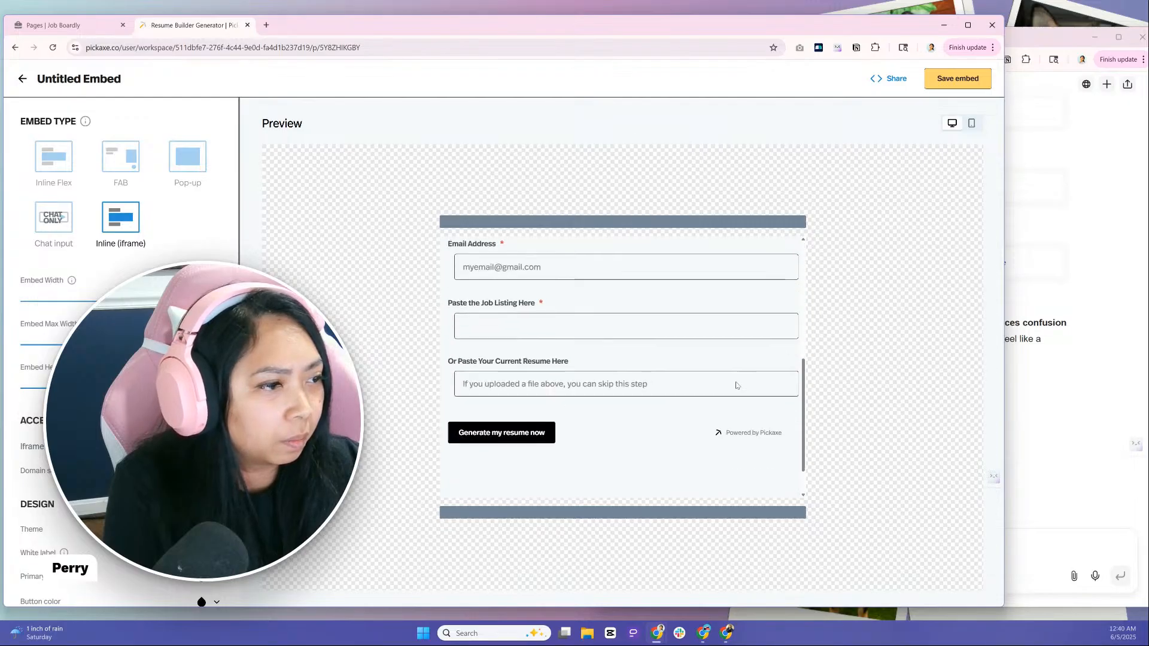
pyautogui.scroll(5, 736, 384)
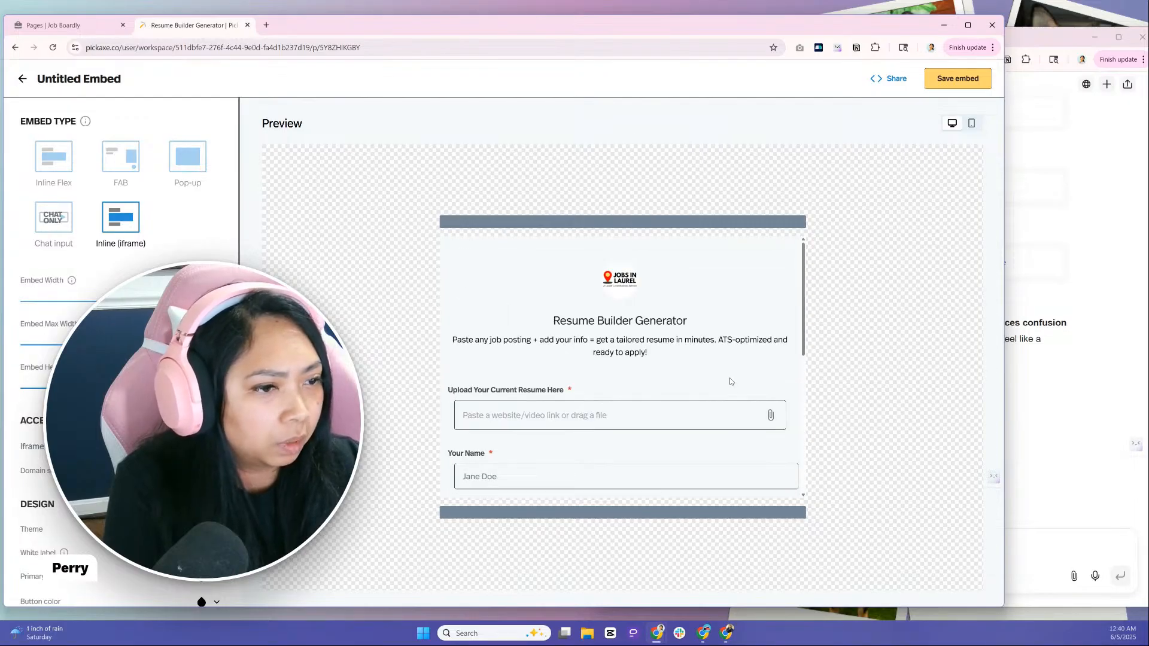
pyautogui.scroll(-3, 150, 359)
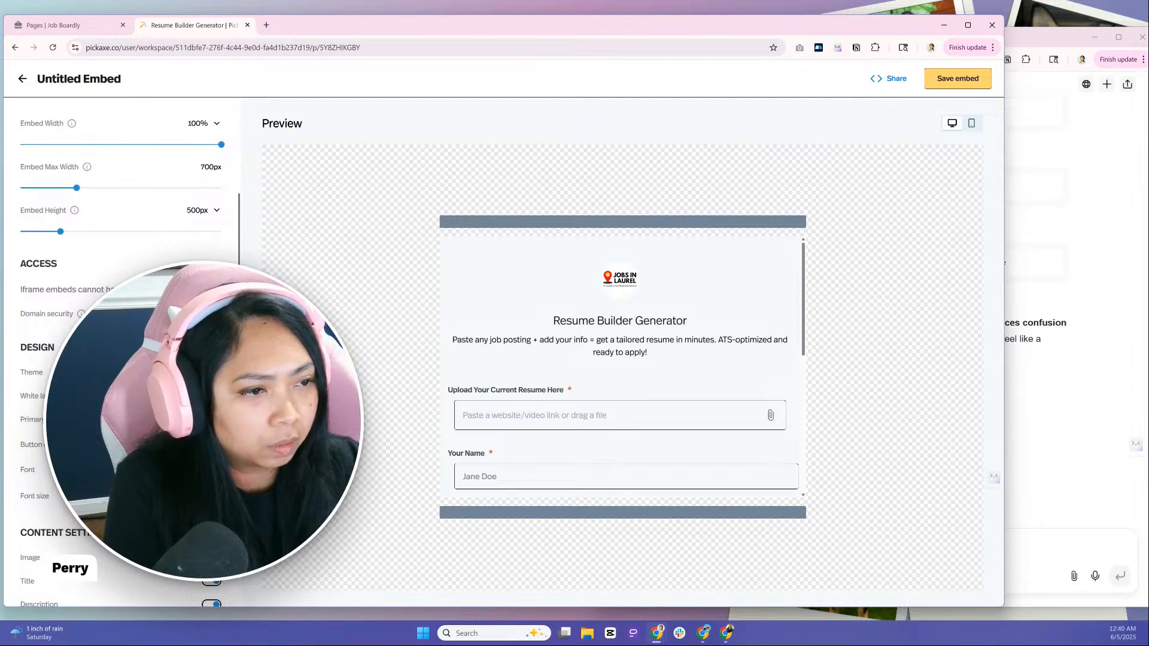
pyautogui.scroll(-2, 192, 215)
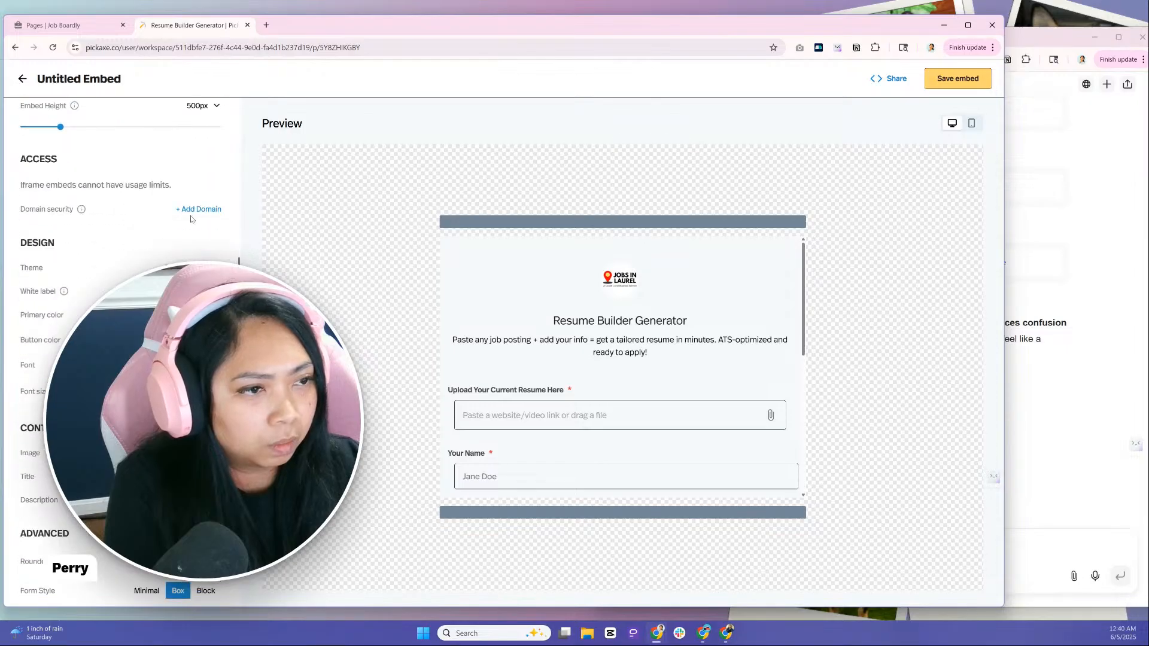
# Restrict the embed to the approved domain jobsinlaurel.com in its domain security setting
pyautogui.moveTo(82, 212)
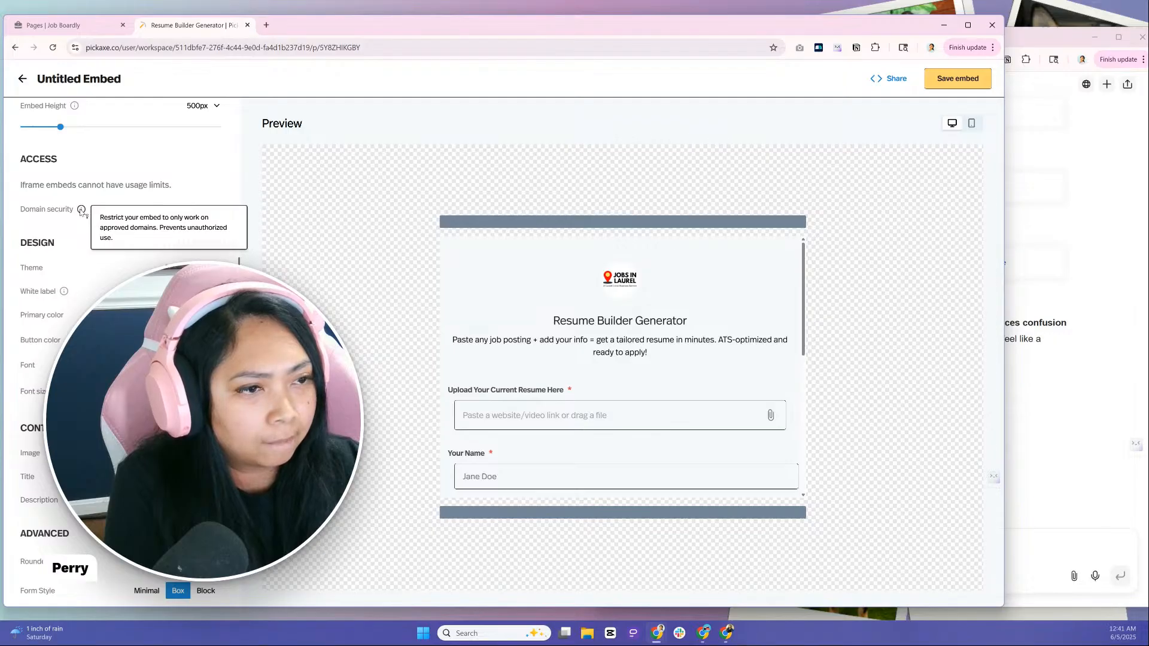
pyautogui.click(198, 210)
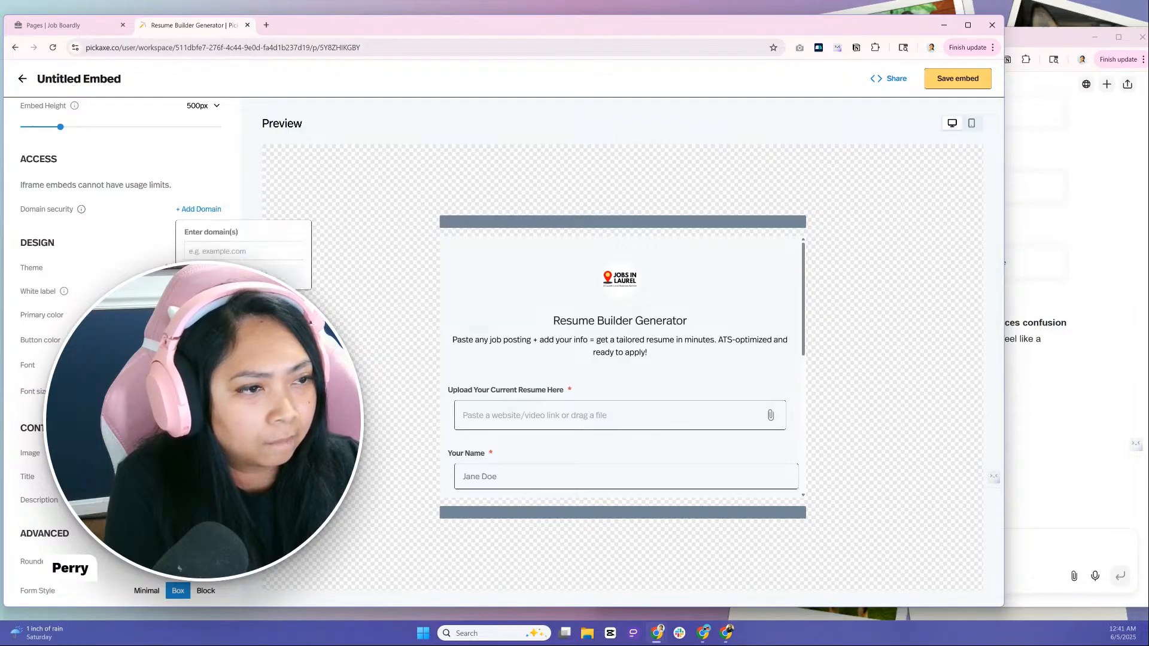
pyautogui.click(235, 251)
pyautogui.write('jobsinlar')
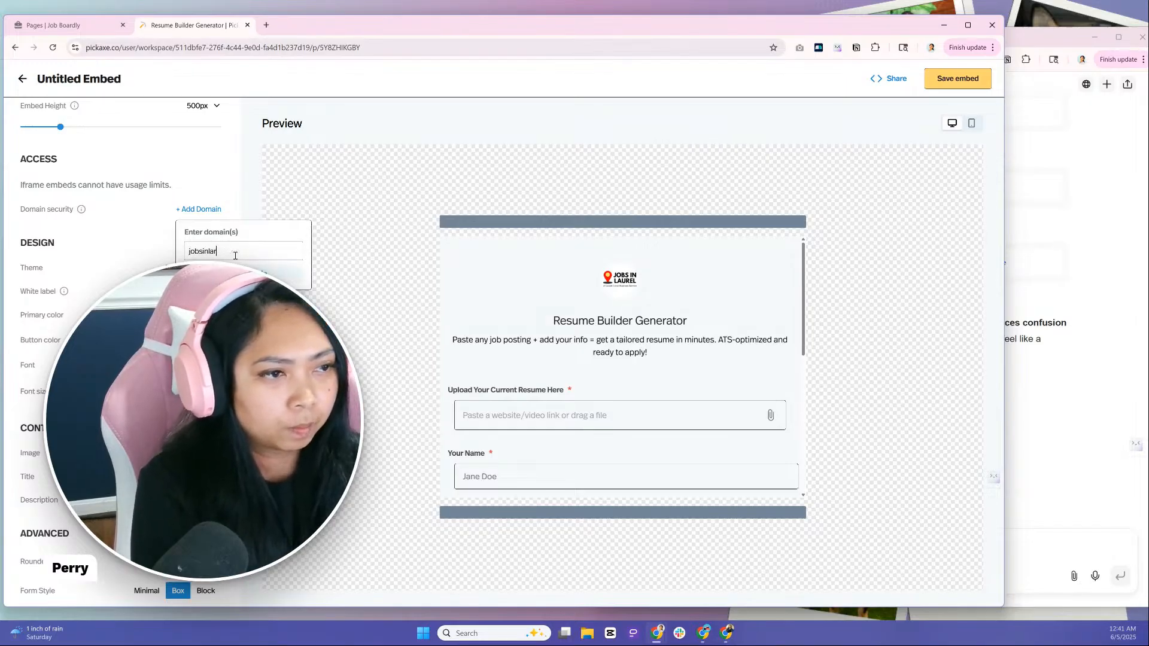
pyautogui.write('e')
pyautogui.press('BackSpace')
pyautogui.press('BackSpace')
pyautogui.write('urel.com')
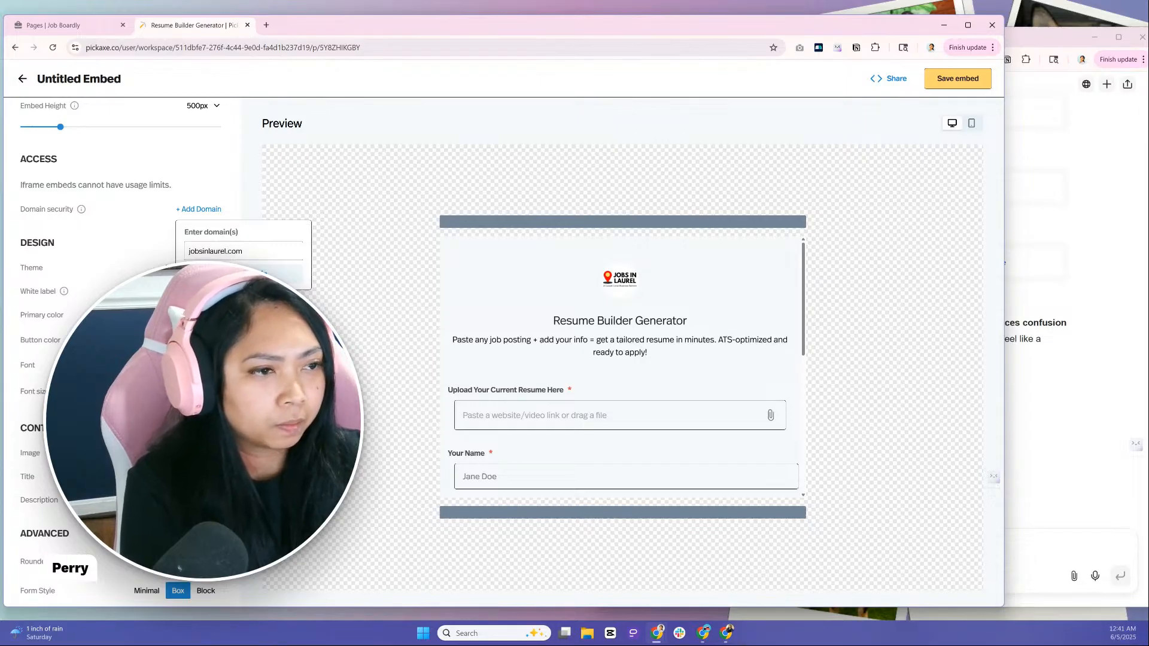
pyautogui.press('Return')
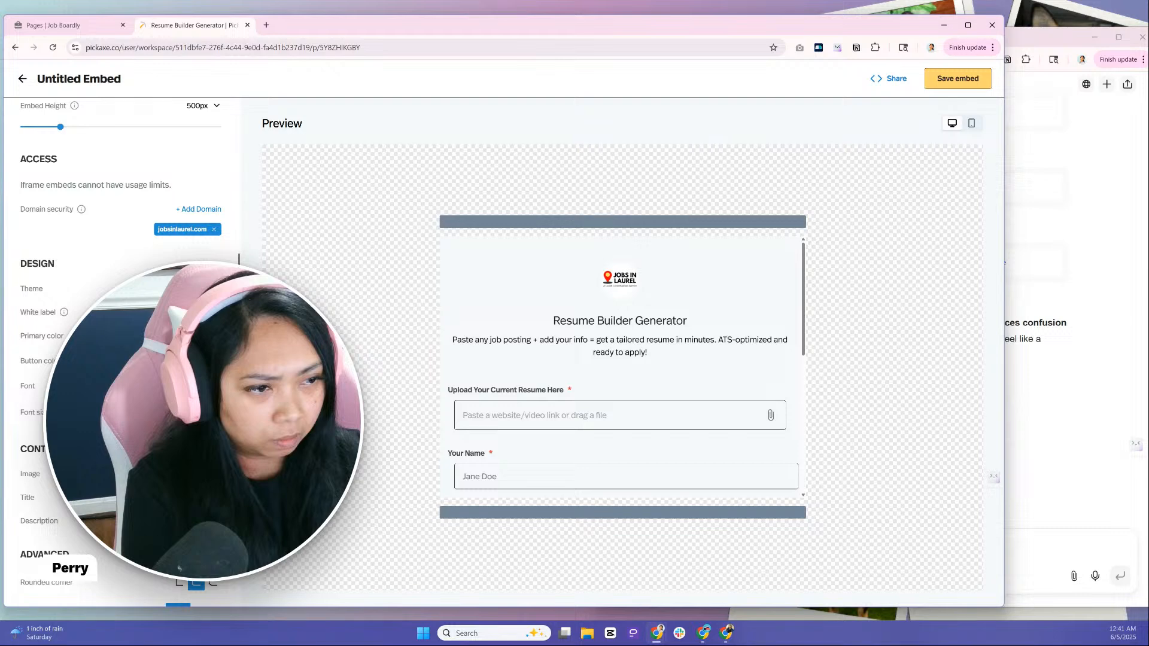
# Look through the form preview and the remaining design settings, trying the drop shadow and switching it off again
pyautogui.scroll(-1, 119, 347)
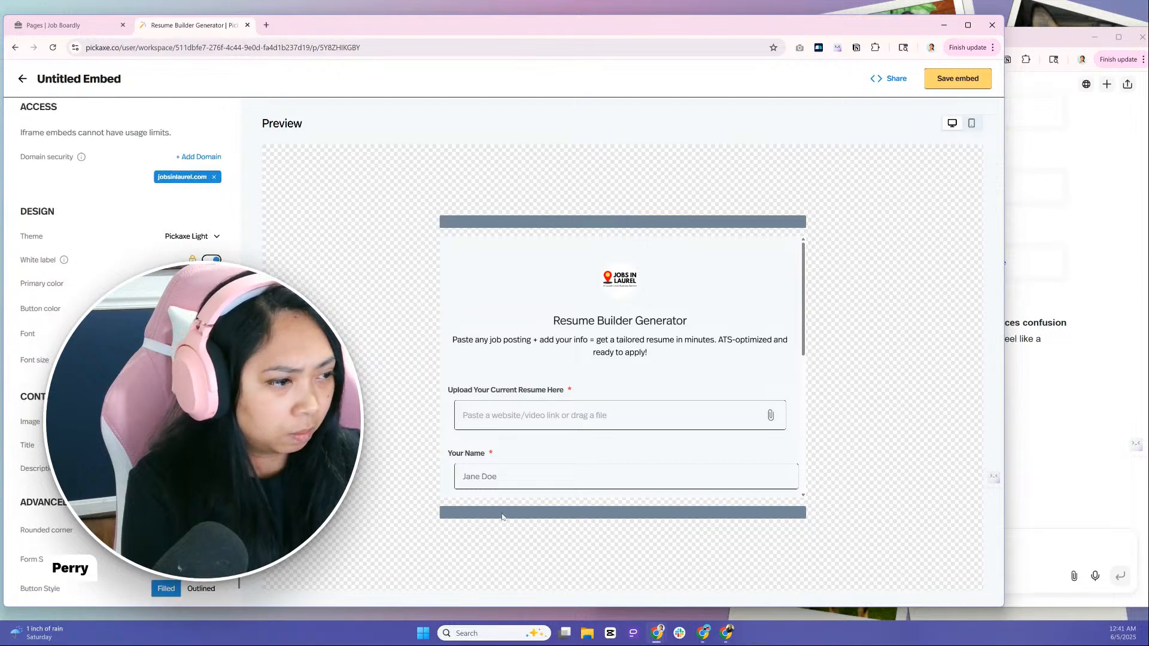
pyautogui.scroll(-5, 448, 451)
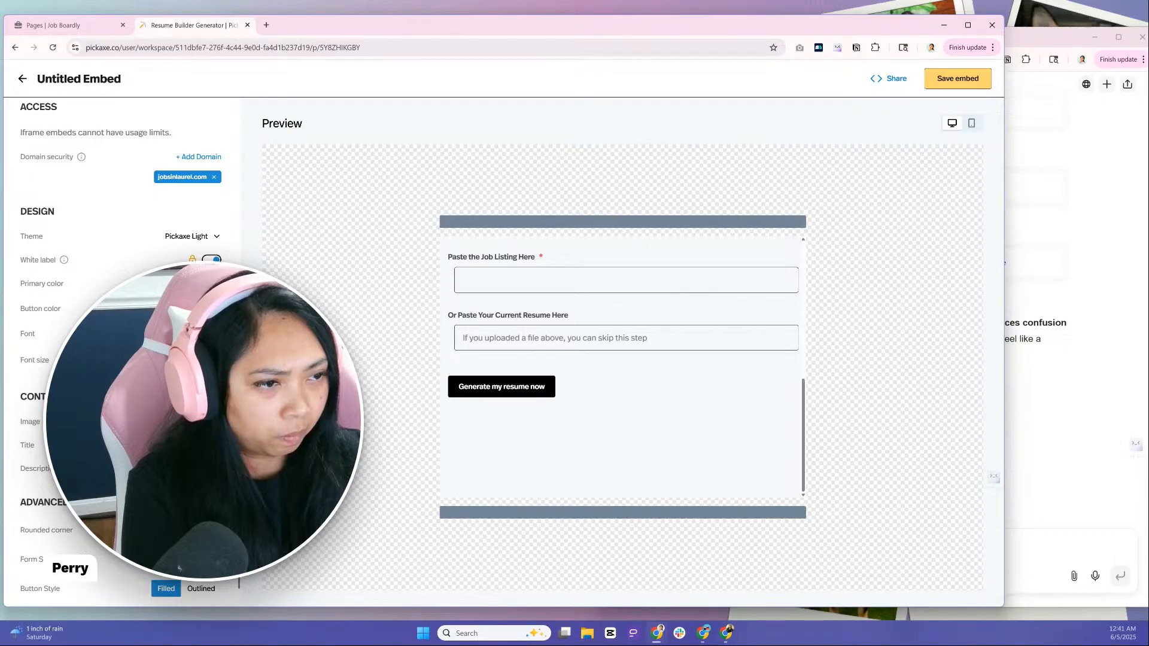
pyautogui.scroll(-1, 120, 347)
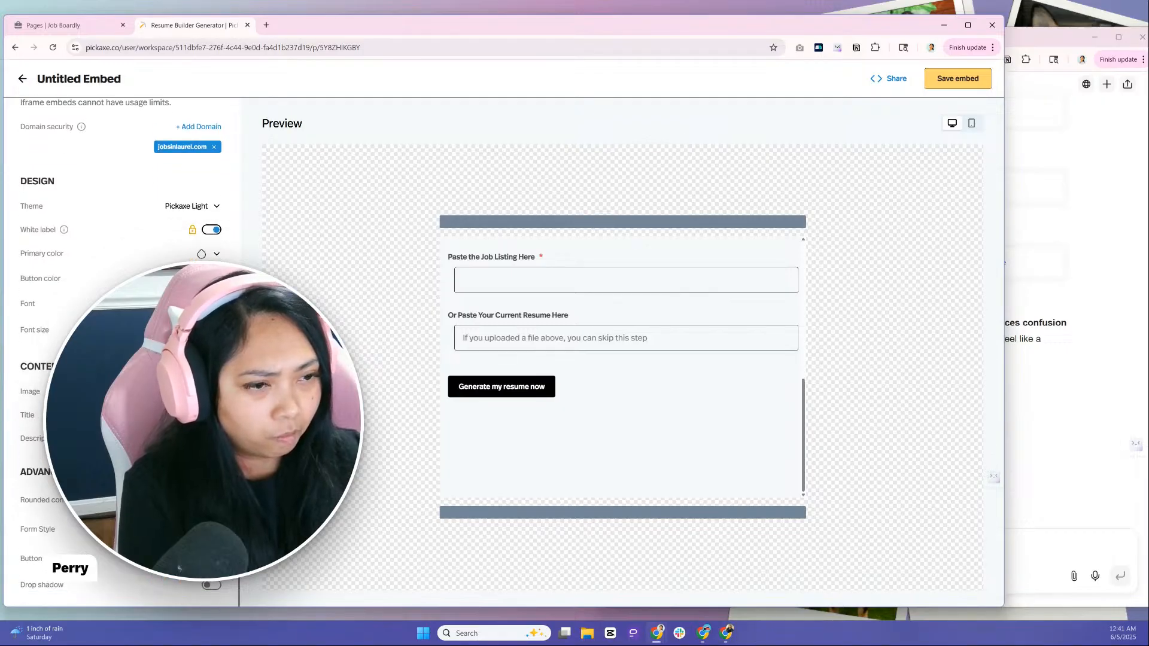
pyautogui.scroll(5, 471, 378)
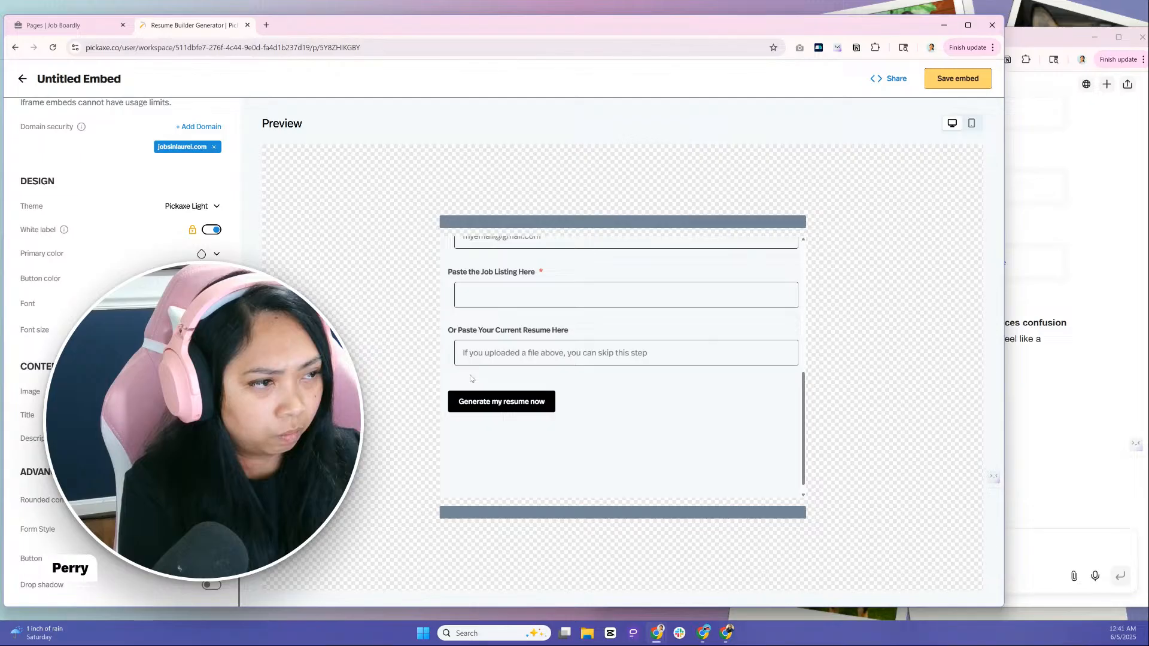
pyautogui.scroll(1, 471, 378)
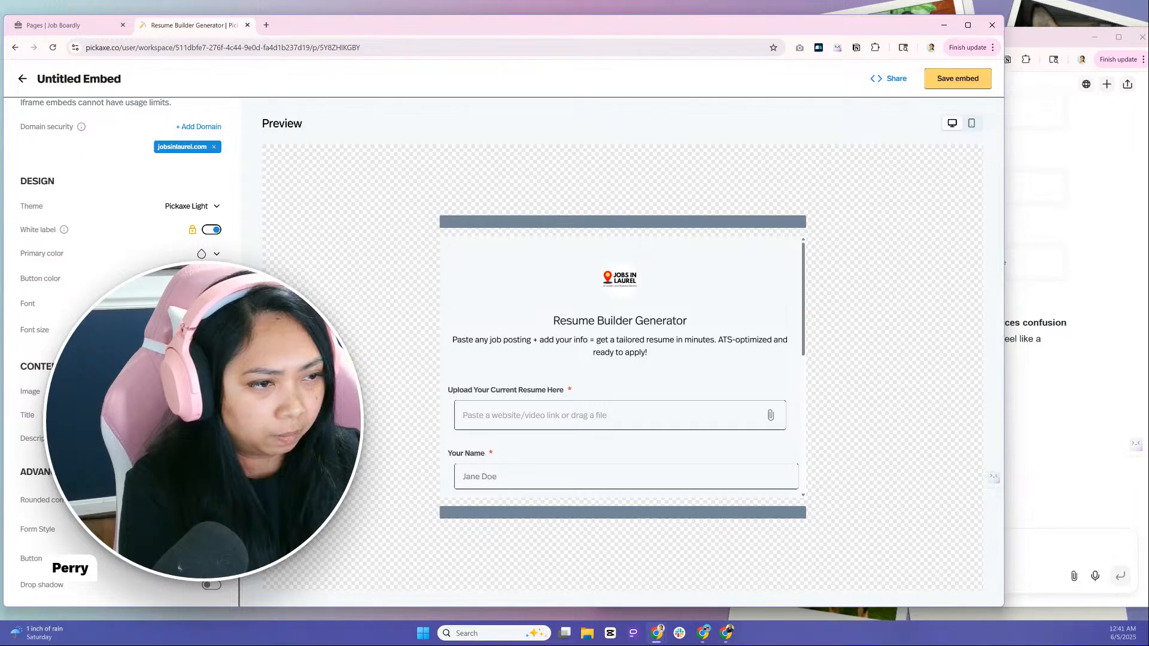
pyautogui.click(215, 586)
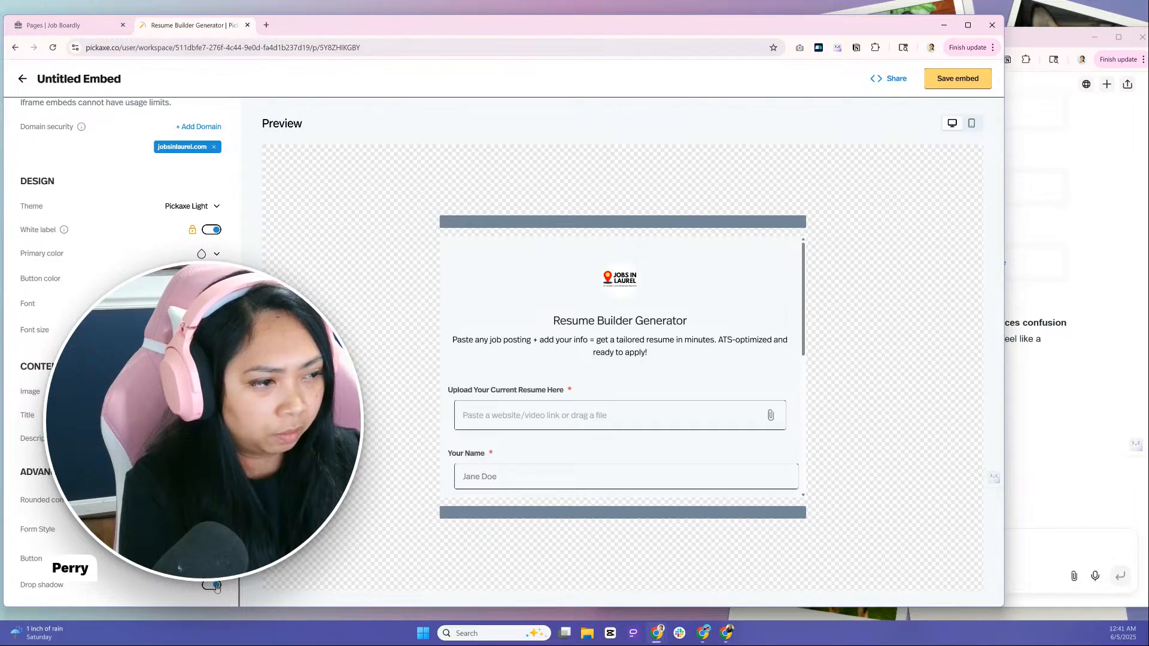
pyautogui.click(215, 586)
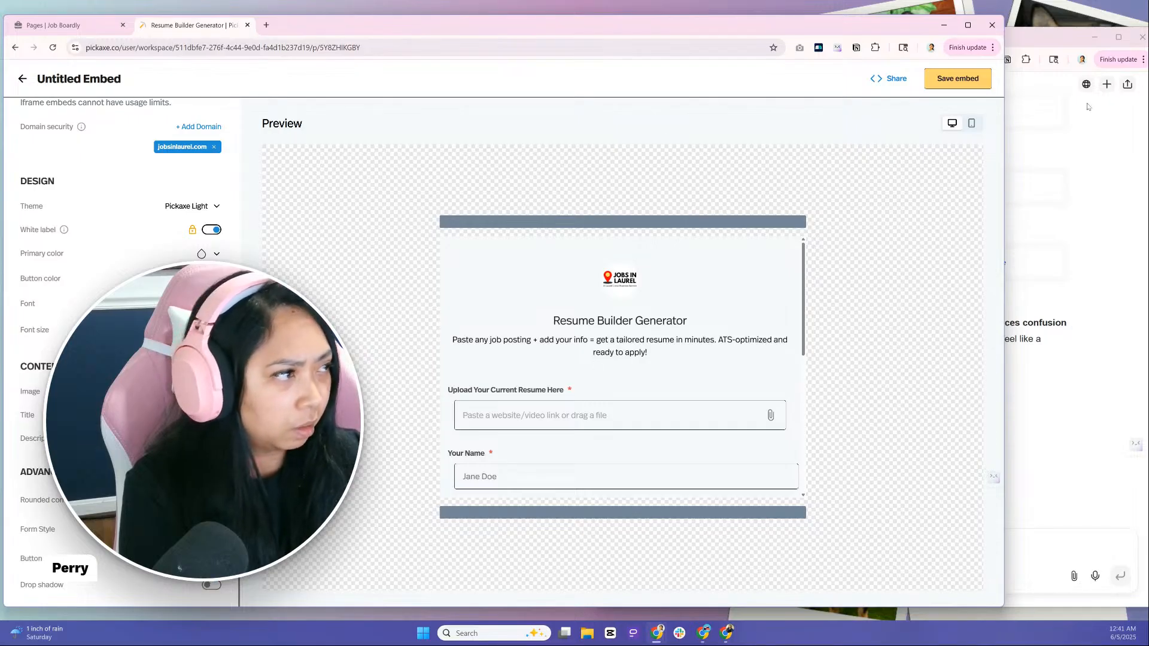
# Check the Resume Builder Generator form in the mobile preview and save the embed
pyautogui.click(972, 124)
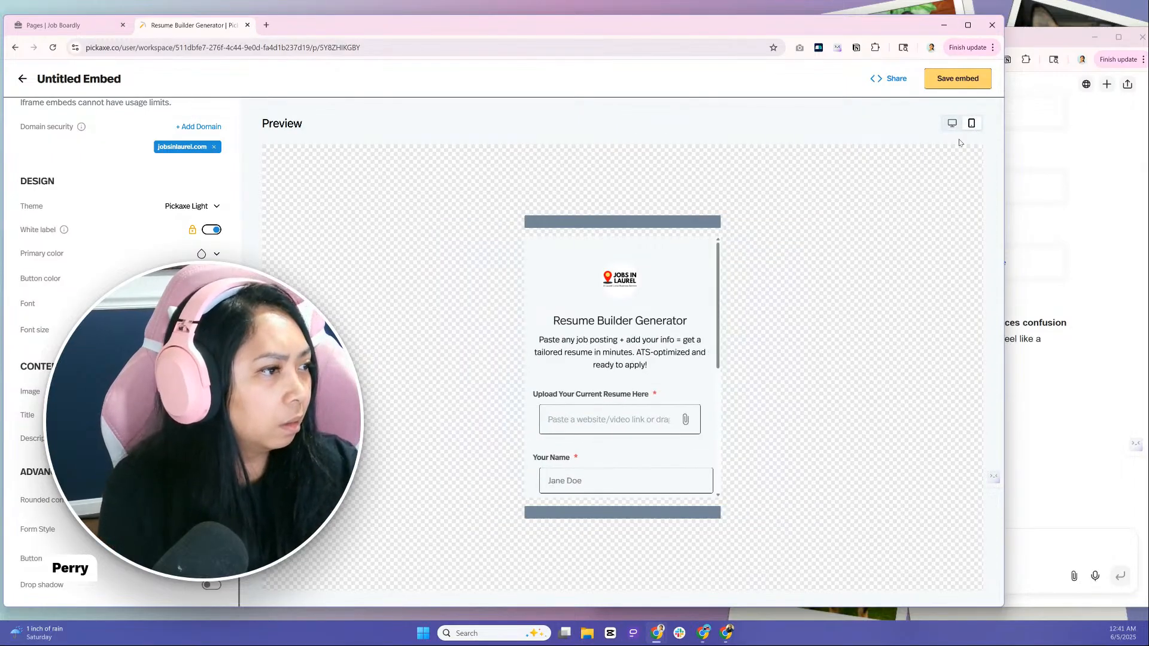
pyautogui.scroll(-4, 672, 315)
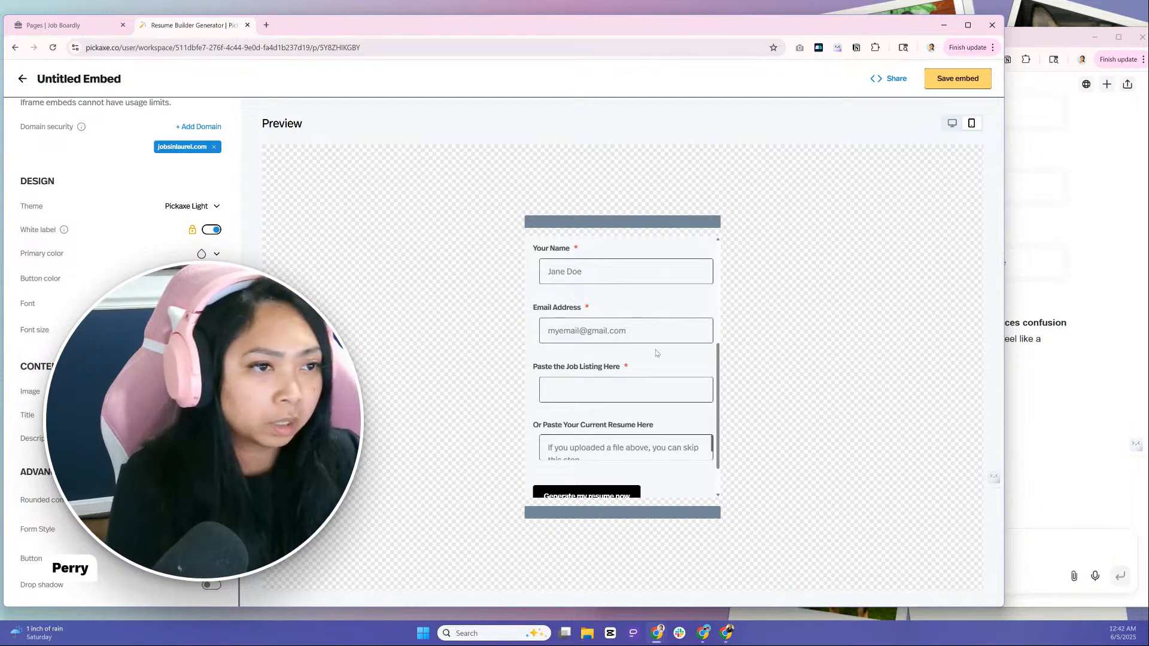
pyautogui.scroll(-1, 657, 352)
pyautogui.scroll(5, 656, 353)
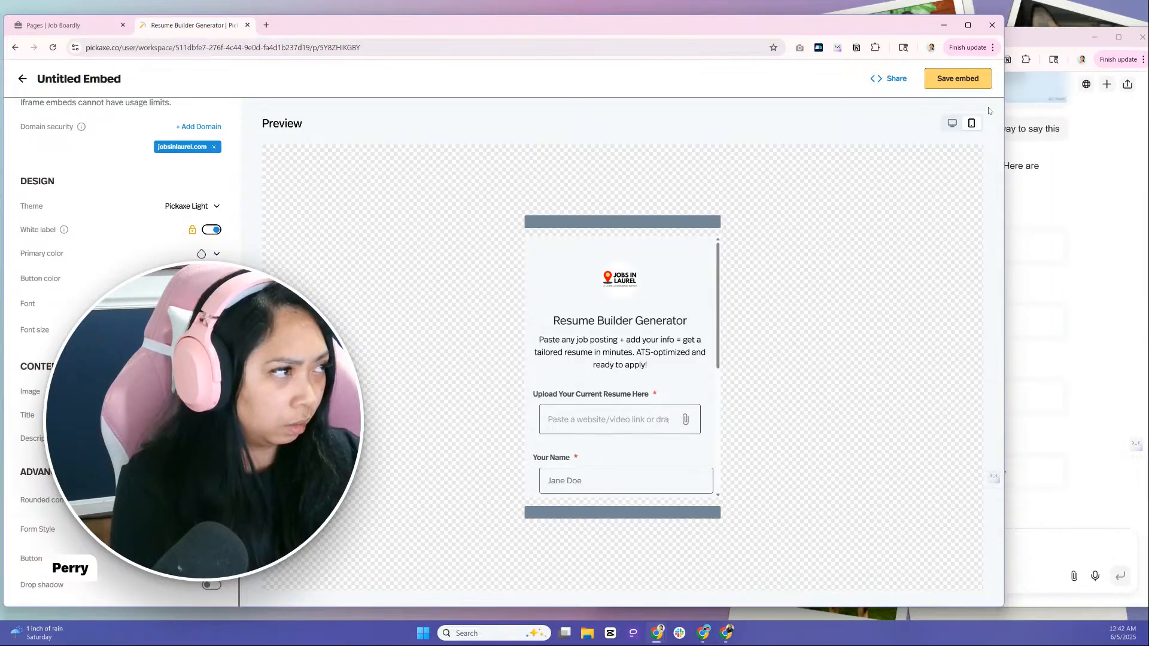
pyautogui.click(968, 81)
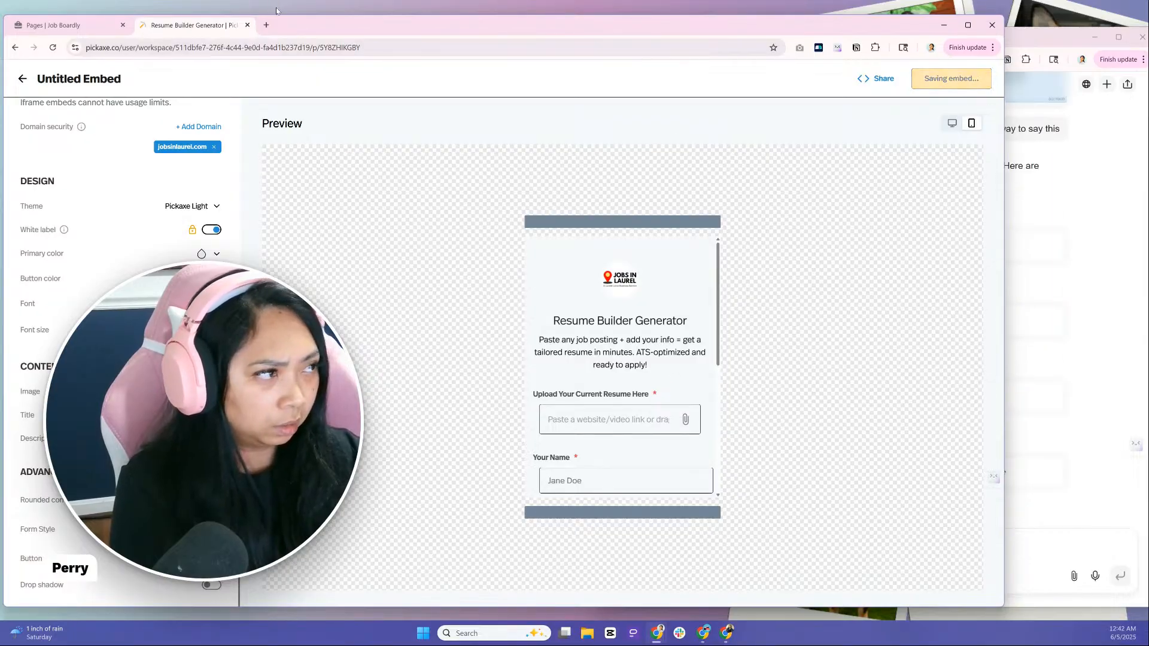
# Start a new page in Job Boardly and show its content as HTML, leaving the code area empty
pyautogui.click(82, 27)
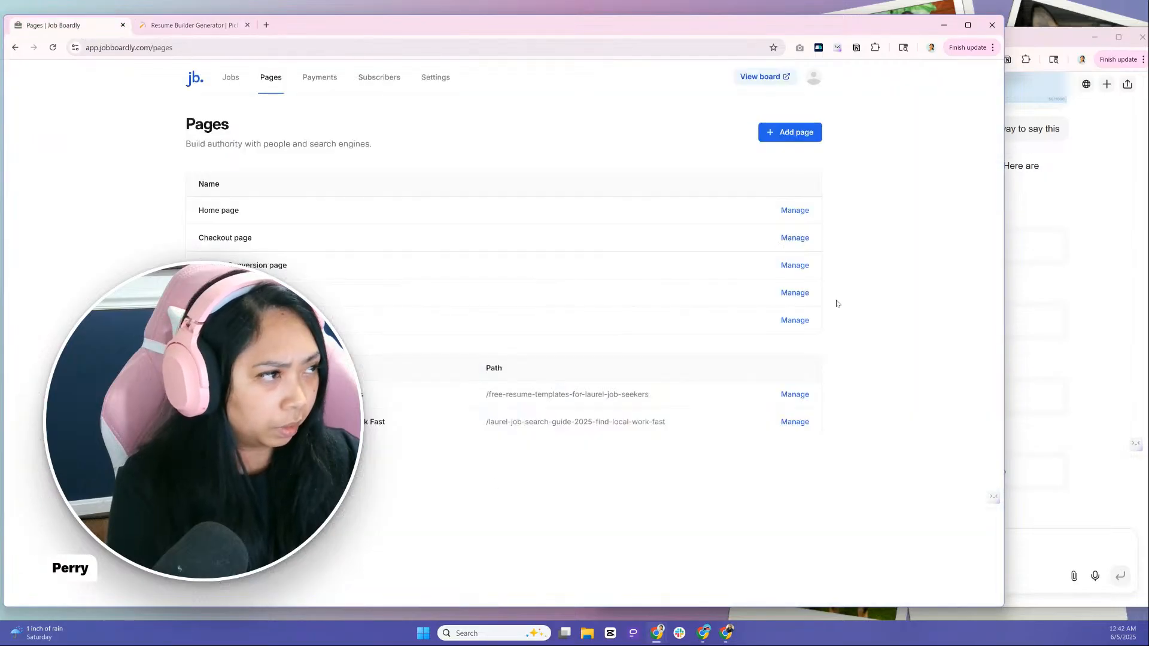
pyautogui.click(772, 133)
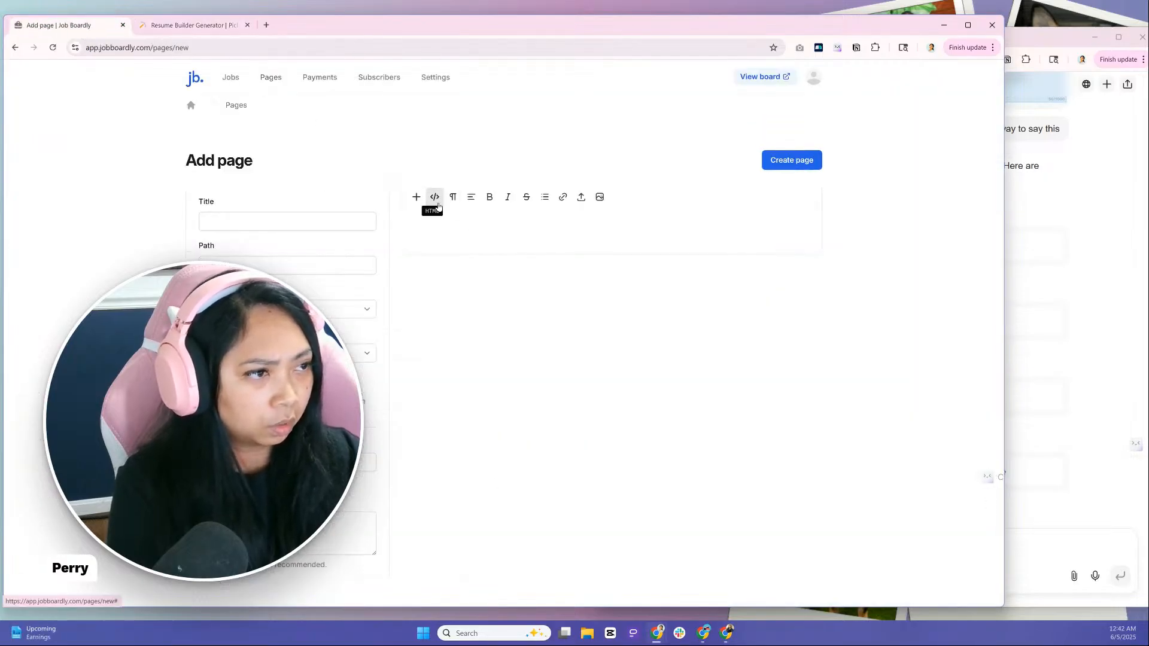
pyautogui.click(435, 197)
pyautogui.write('Building a lead magnet with AI')
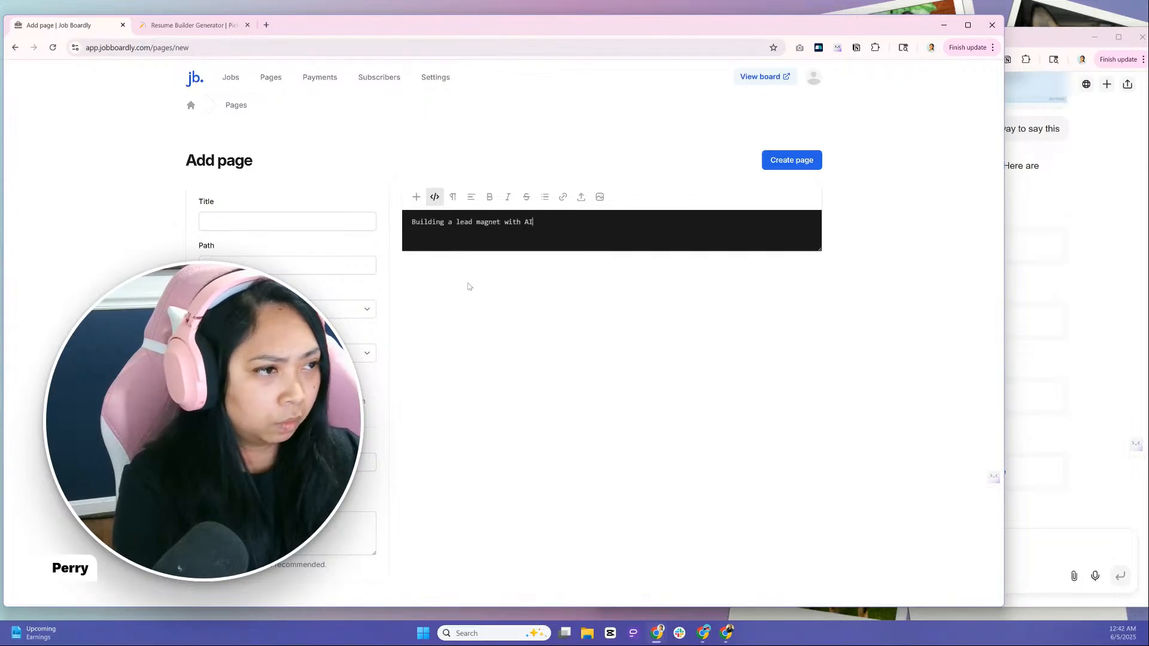
pyautogui.moveTo(550, 224); pyautogui.dragTo(377, 221)
pyautogui.press('BackSpace')
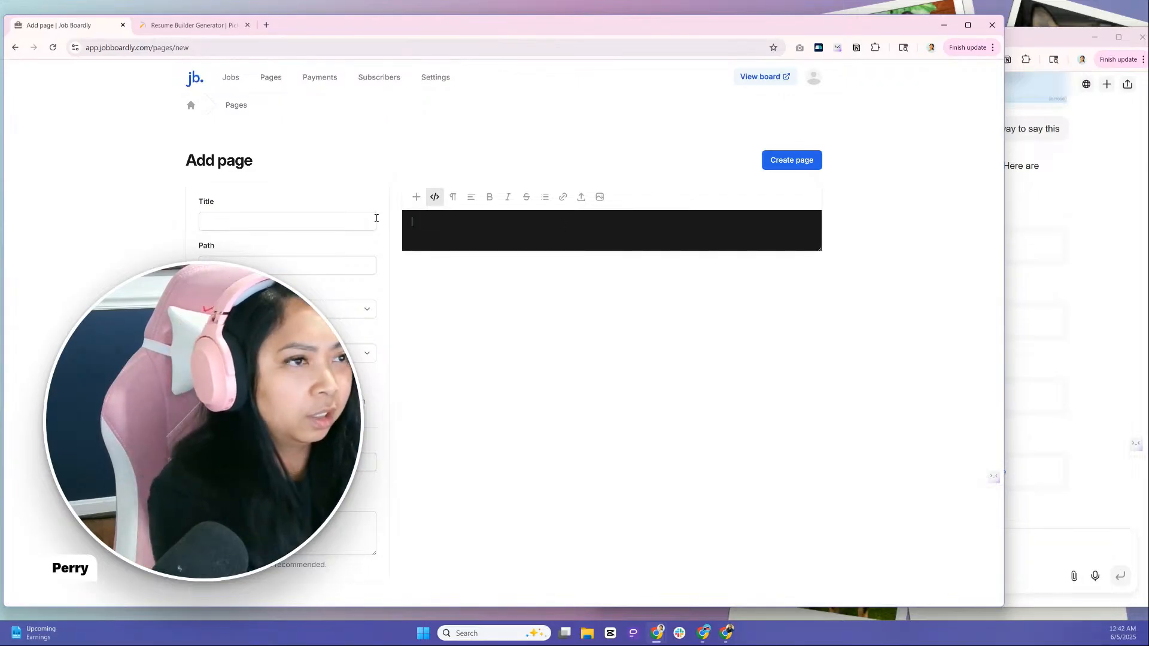
# Copy the Inline (iframe) embed code for general websites from the Pickaxe embed's sharing options
pyautogui.click(189, 24)
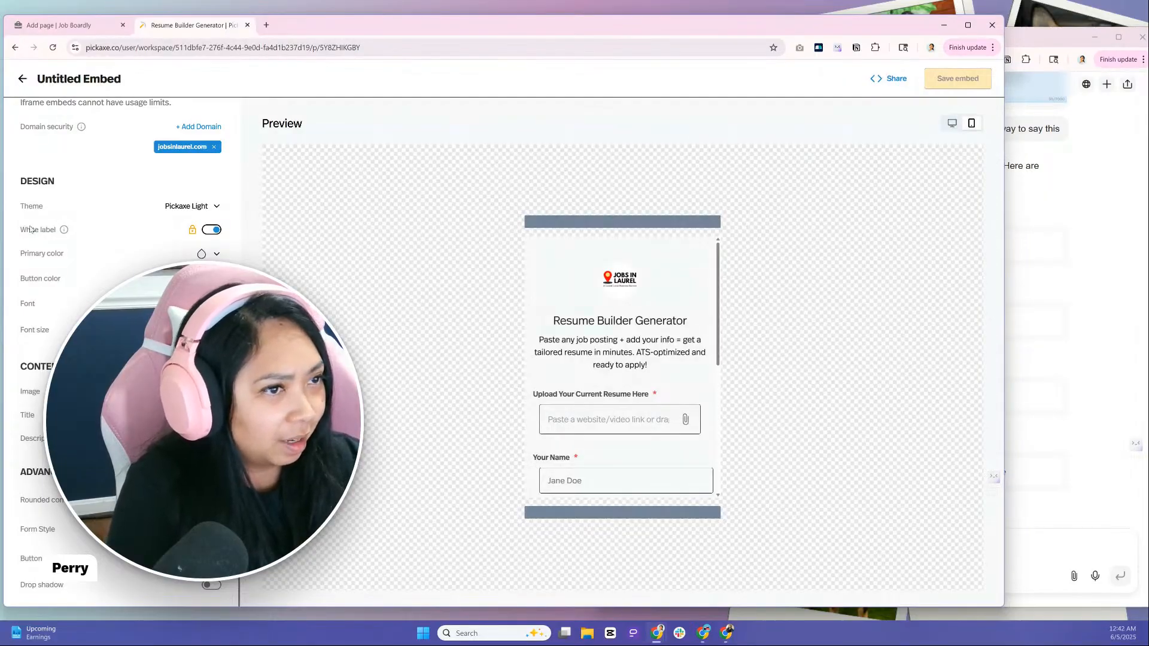
pyautogui.scroll(6, 141, 196)
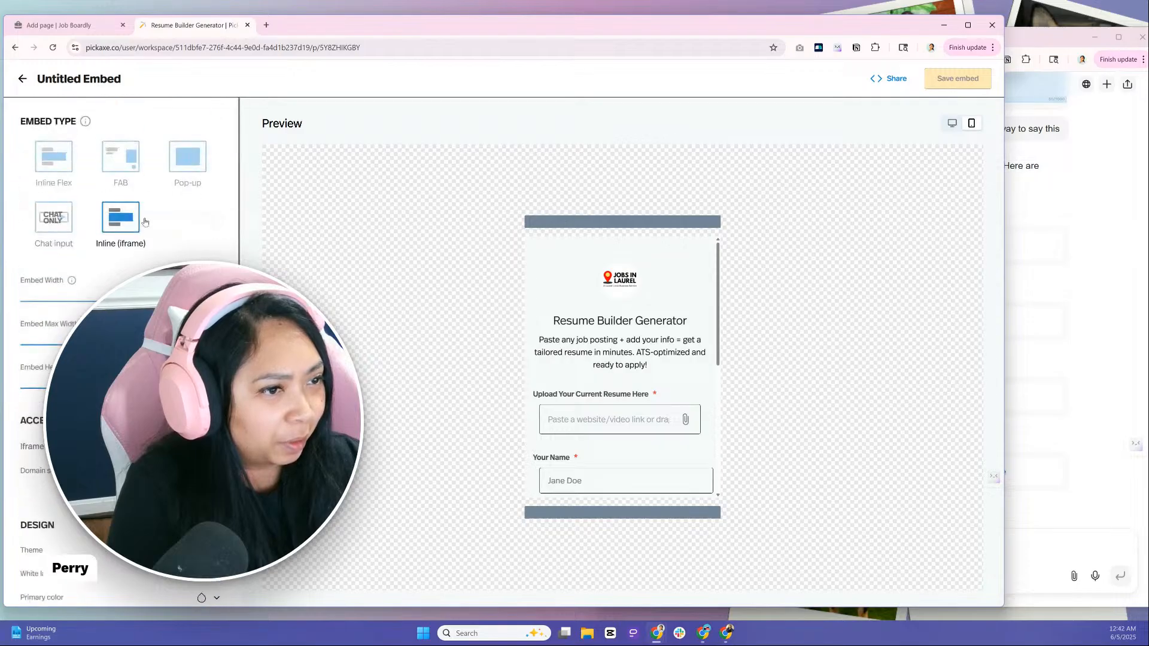
pyautogui.click(883, 83)
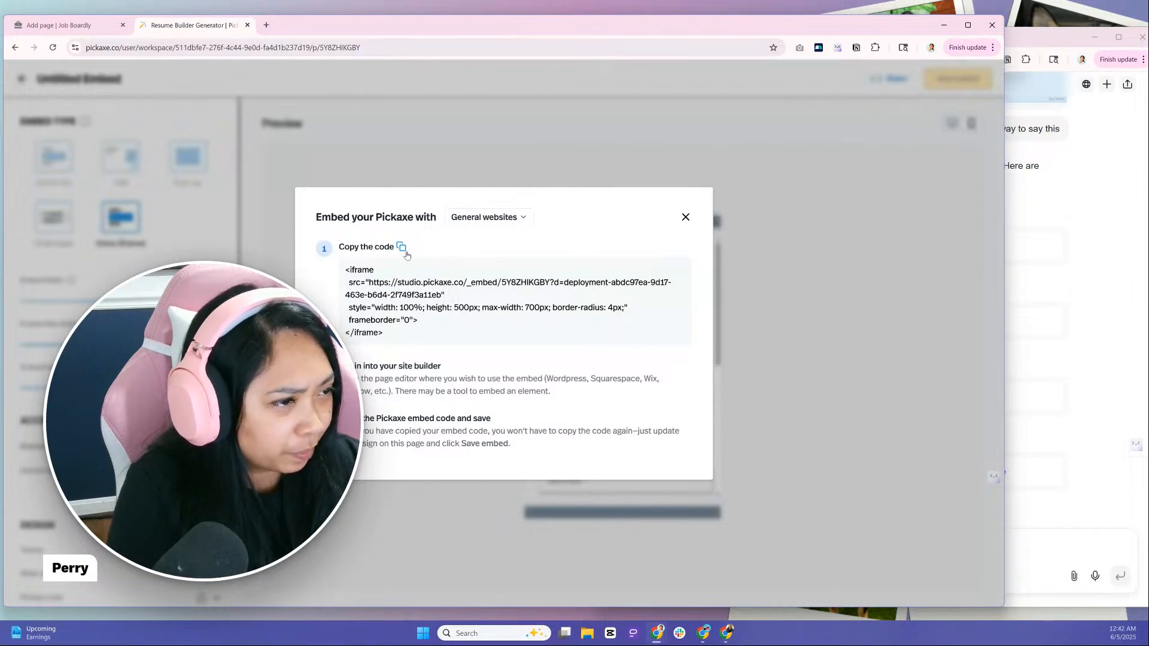
pyautogui.click(402, 250)
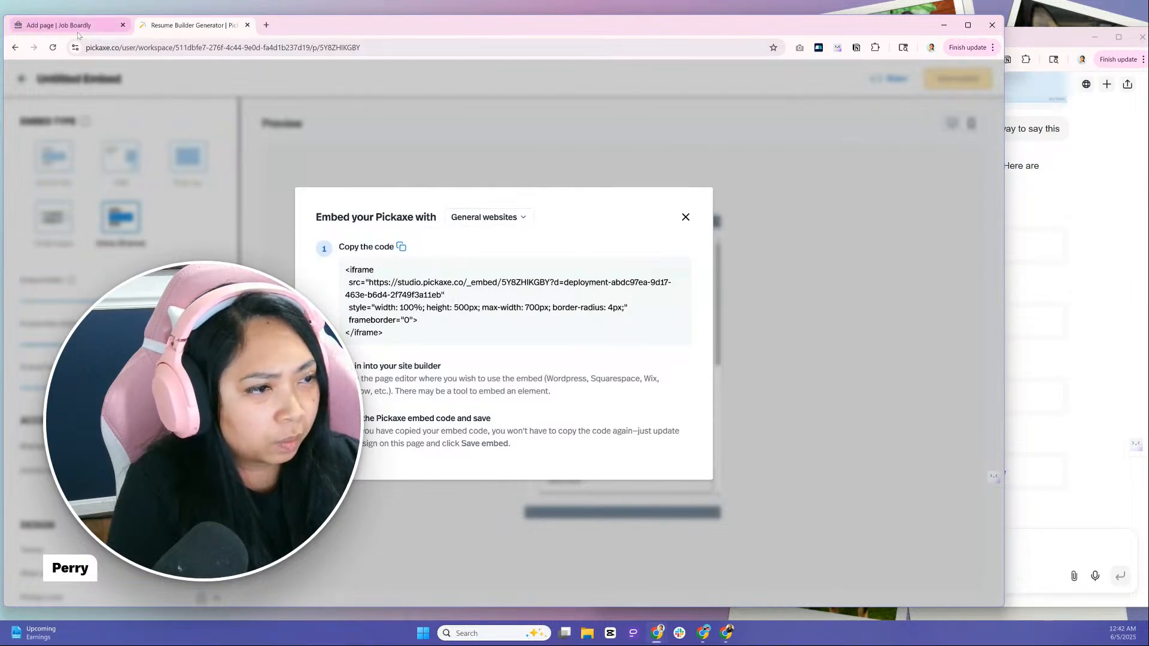
# Paste the iframe code into the new Job Boardly page's HTML and show it rendered
pyautogui.click(59, 25)
pyautogui.hotkey('ctrl', 'v')
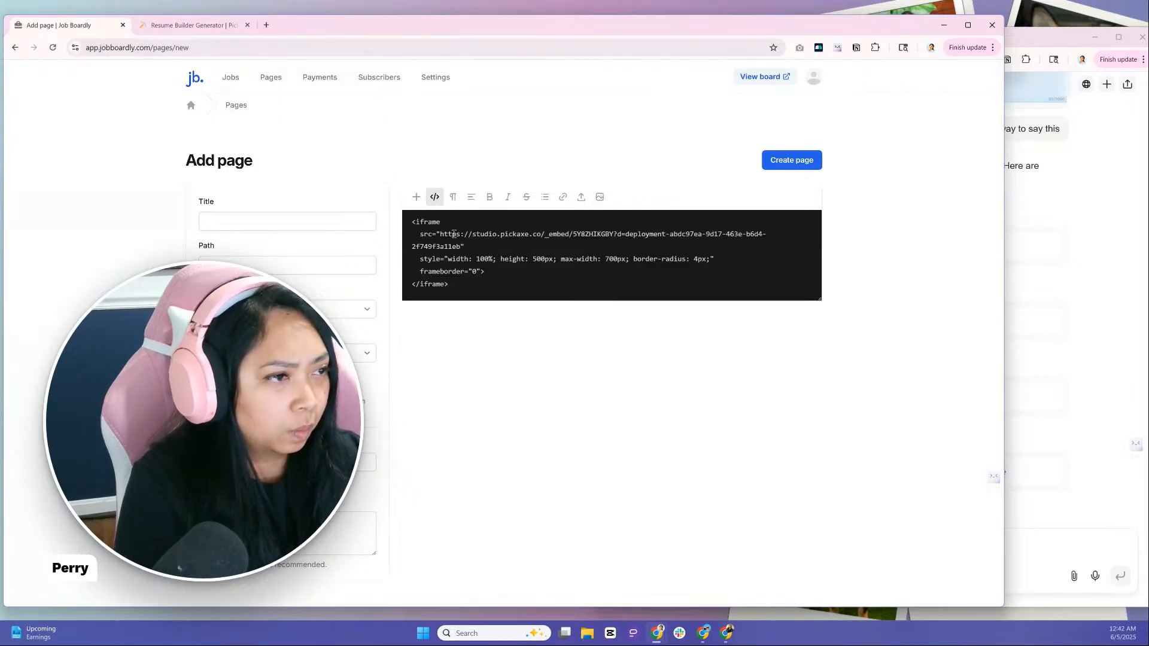
pyautogui.click(434, 201)
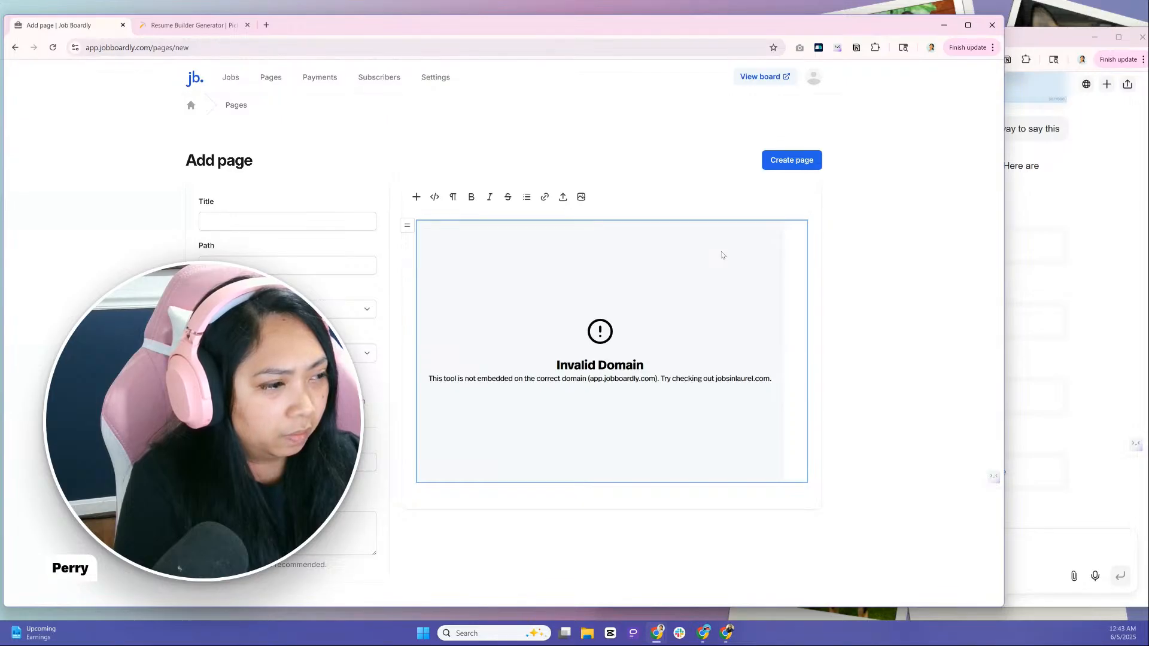
# Remove the jobsinlaurel.com domain restriction from the Pickaxe embed and save the embed again
pyautogui.click(217, 29)
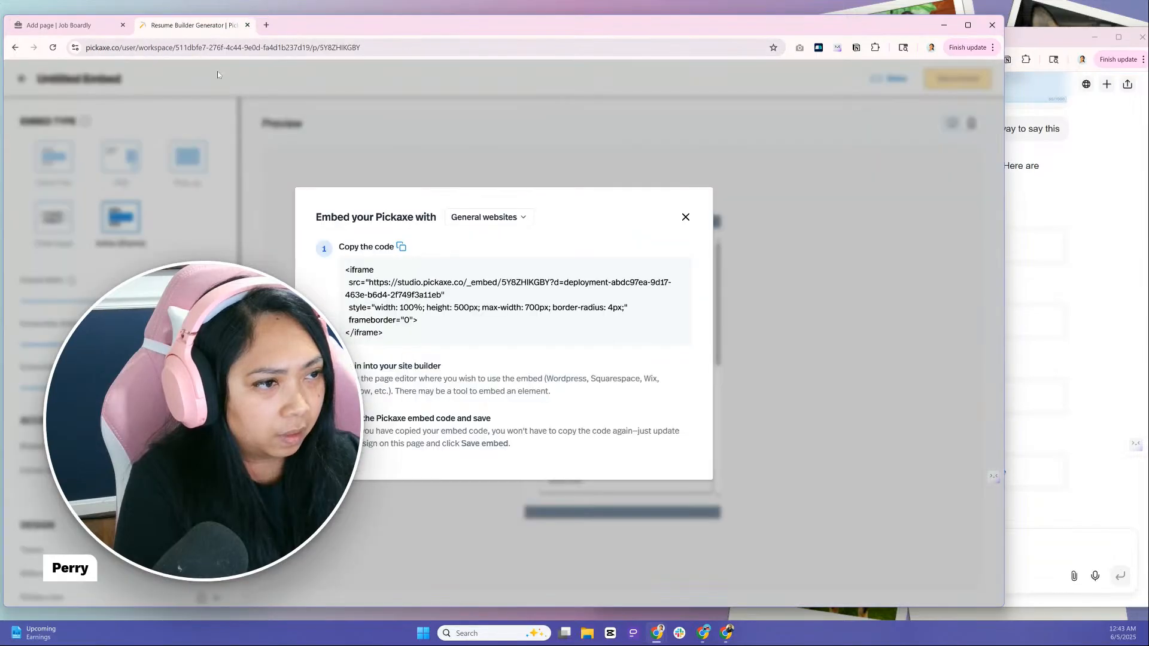
pyautogui.click(686, 217)
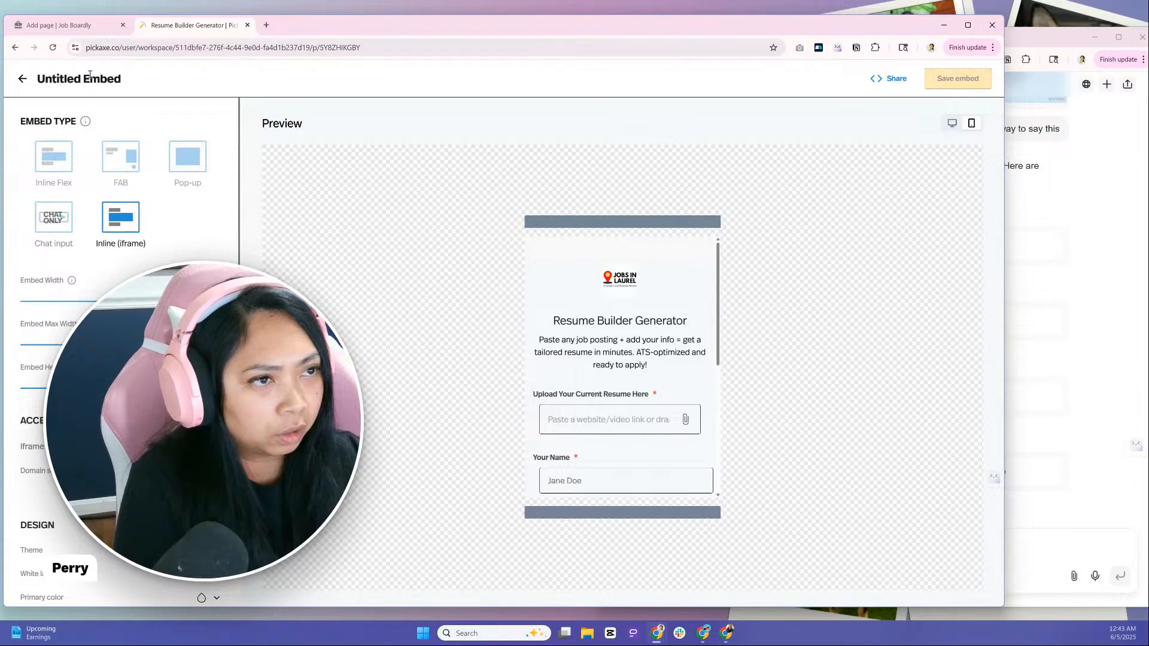
pyautogui.click(45, 33)
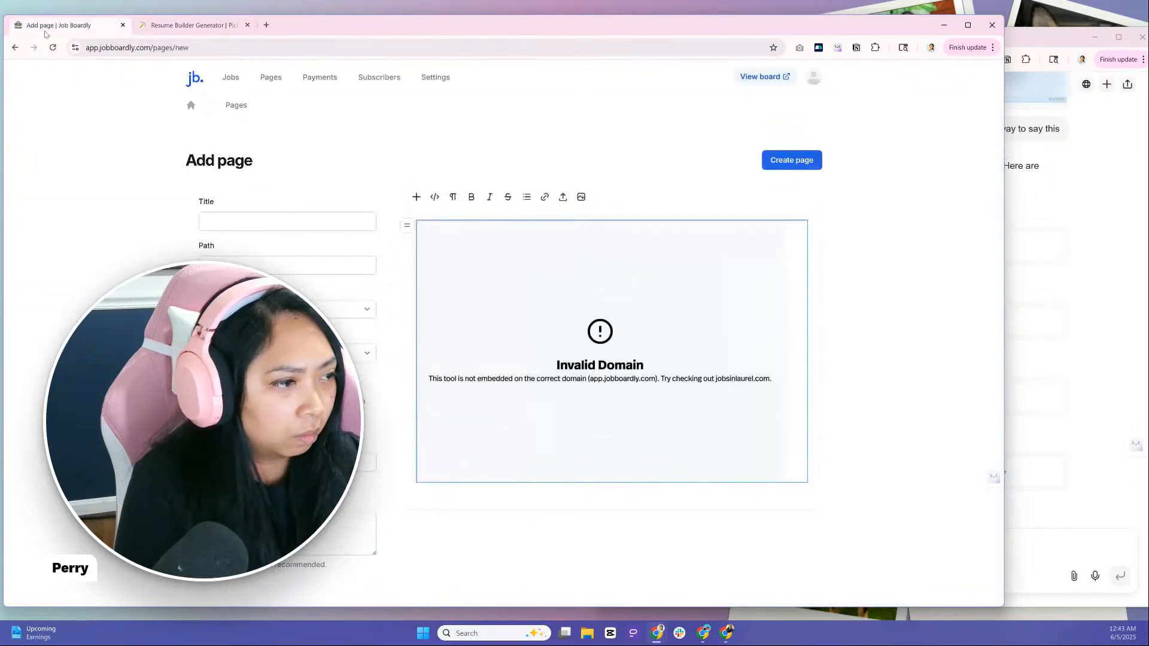
pyautogui.click(152, 25)
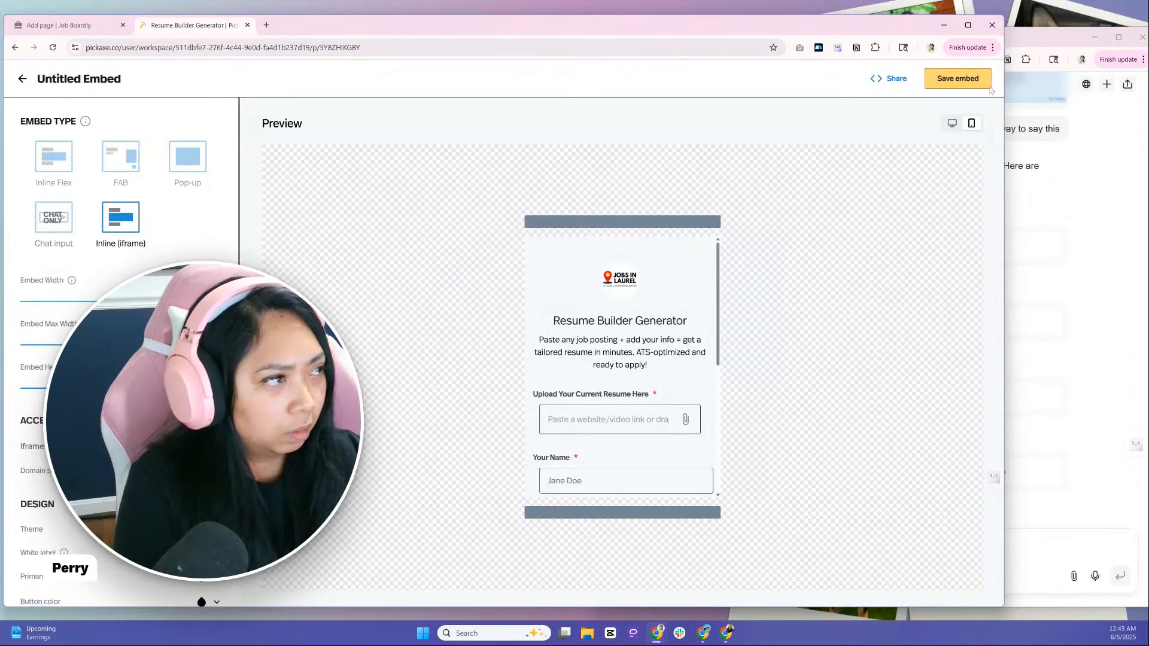
pyautogui.click(981, 82)
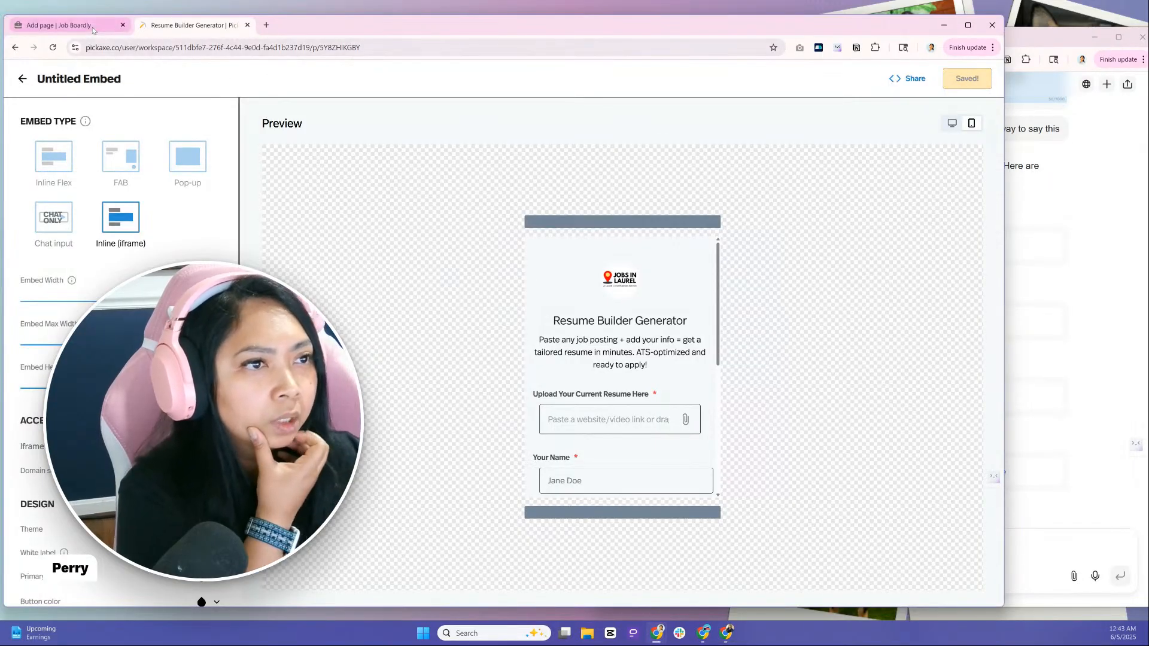
# Reload the Add page form in Job Boardly, paste the iframe code into its HTML again and show it rendered
pyautogui.click(93, 28)
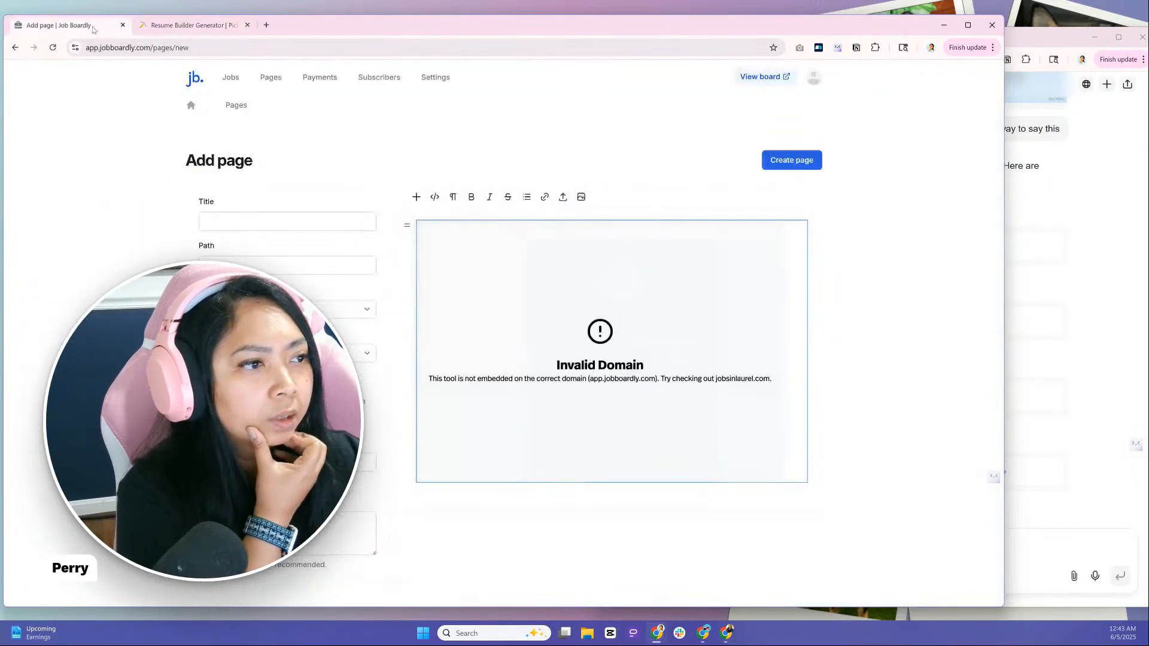
pyautogui.click(52, 48)
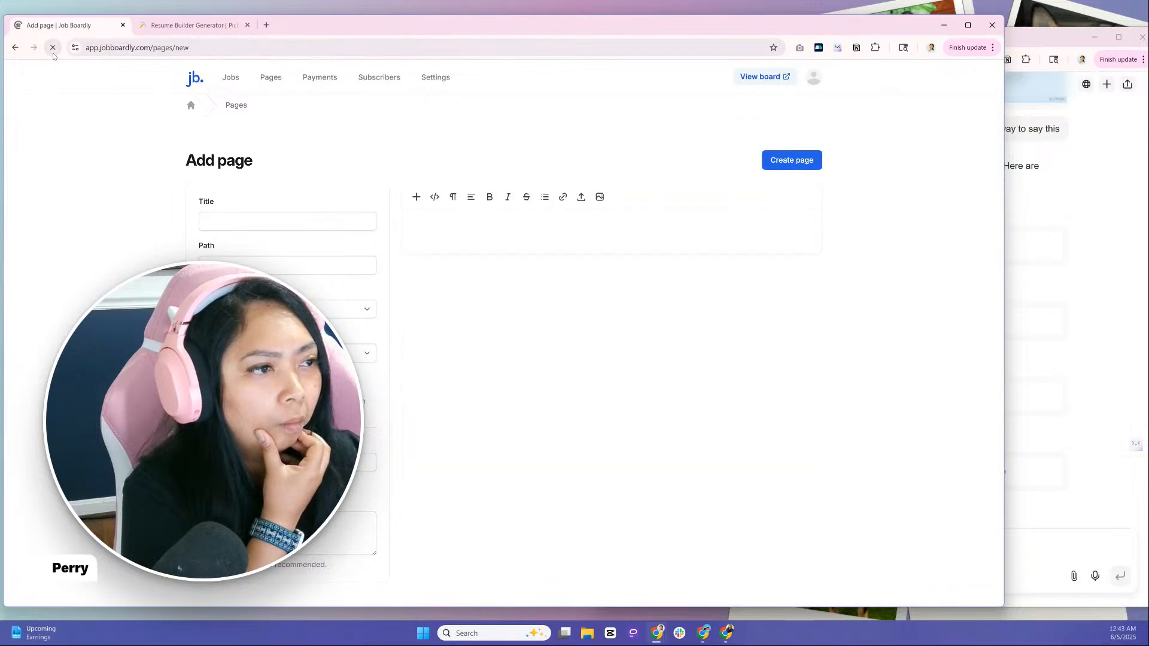
pyautogui.click(435, 198)
pyautogui.hotkey('ctrl', 'v')
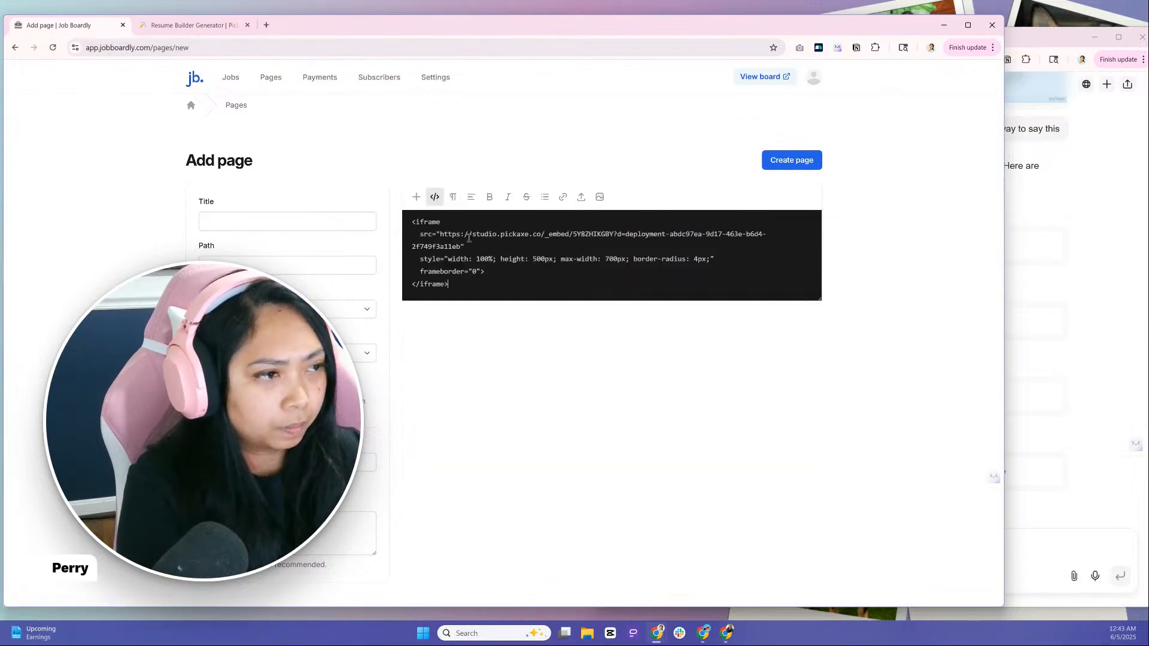
pyautogui.click(435, 197)
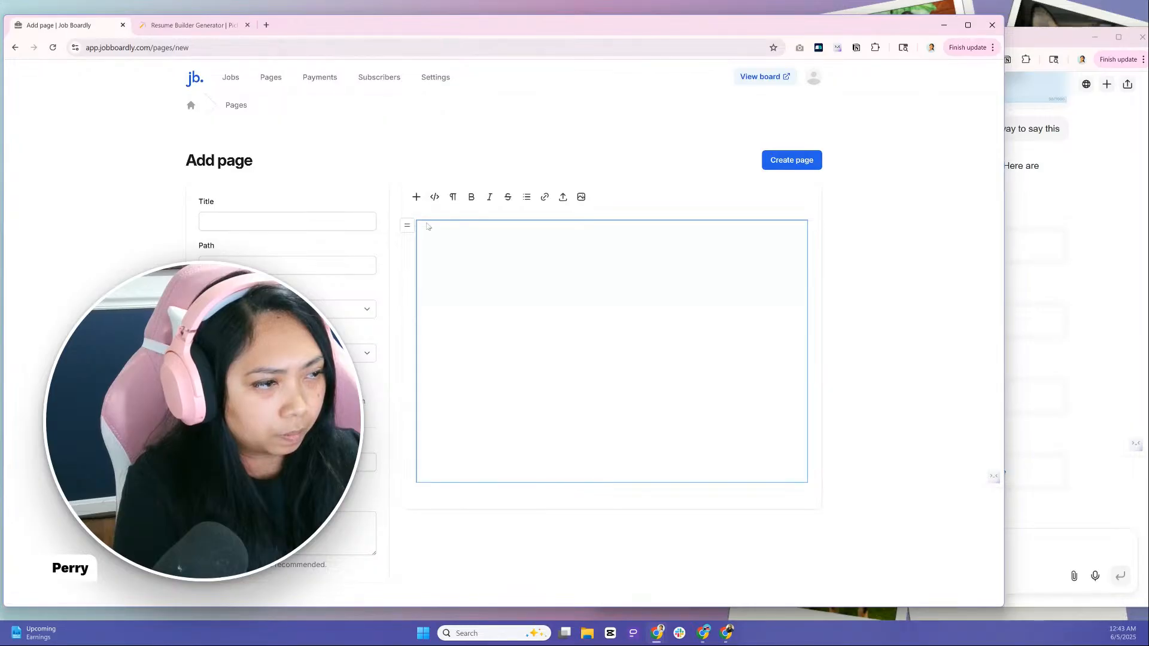
# Title the new page "test" and create it with the embedded Resume Builder Generator
pyautogui.scroll(-5, 527, 368)
pyautogui.scroll(-1, 529, 370)
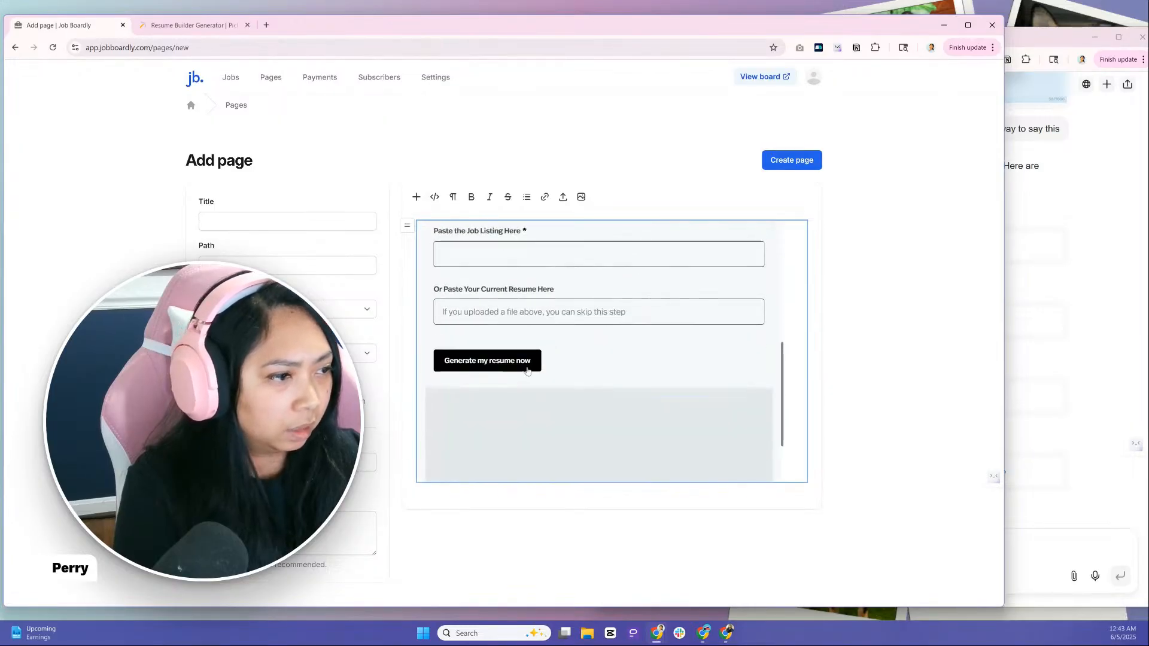
pyautogui.click(792, 160)
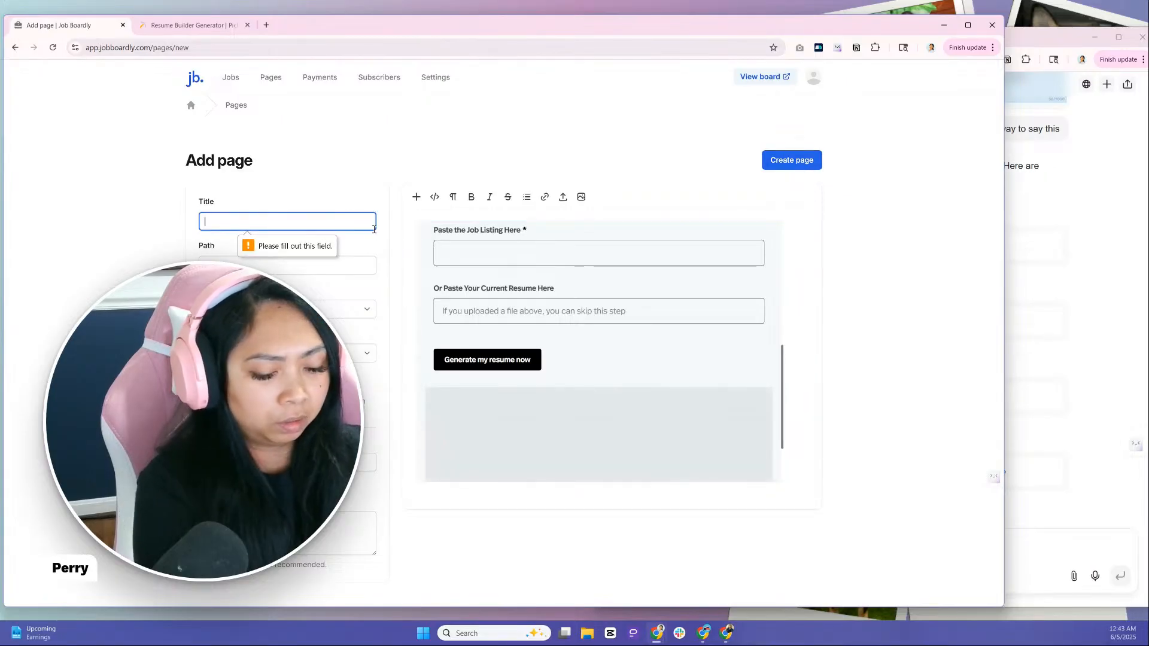
pyautogui.write('test')
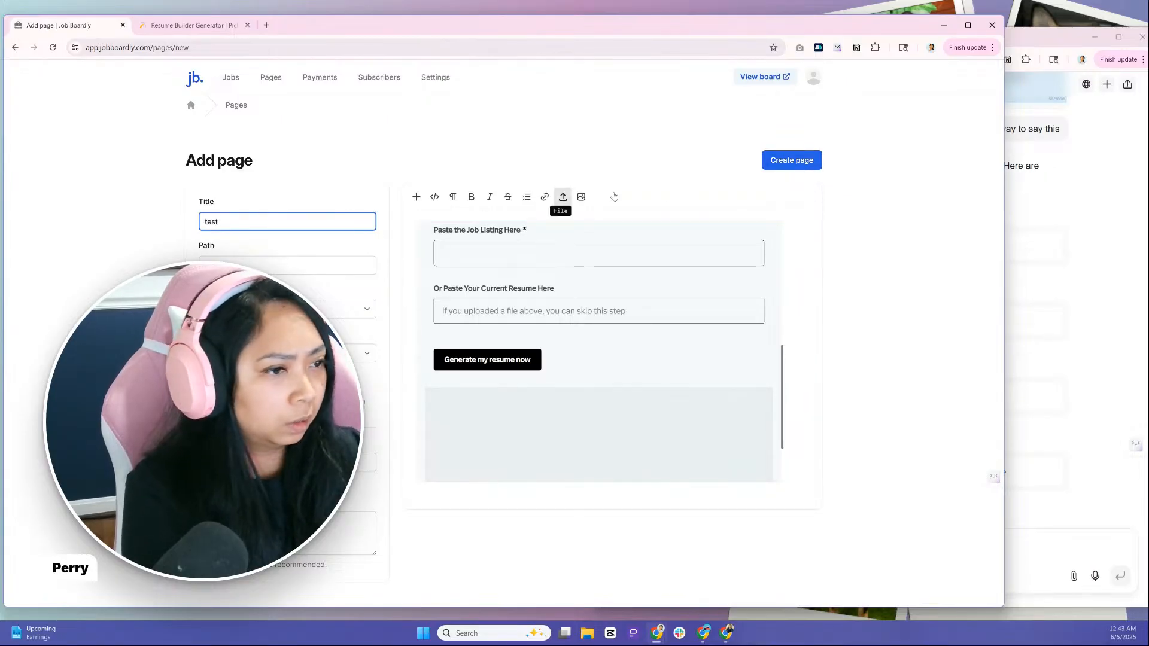
pyautogui.click(802, 167)
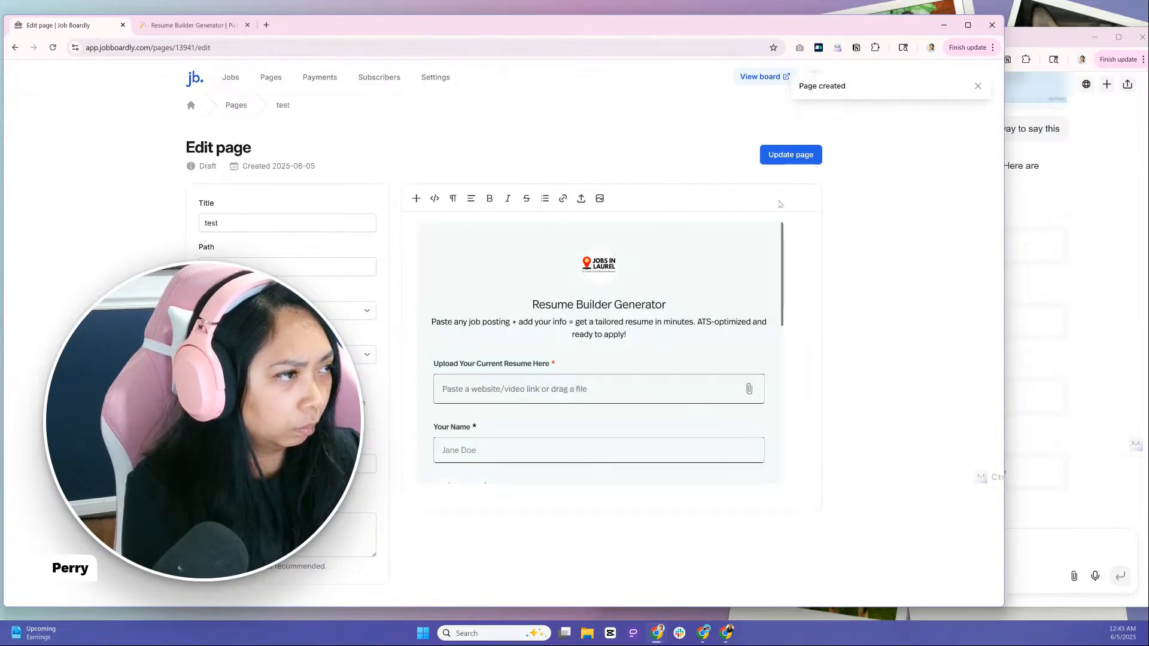
pyautogui.click(979, 88)
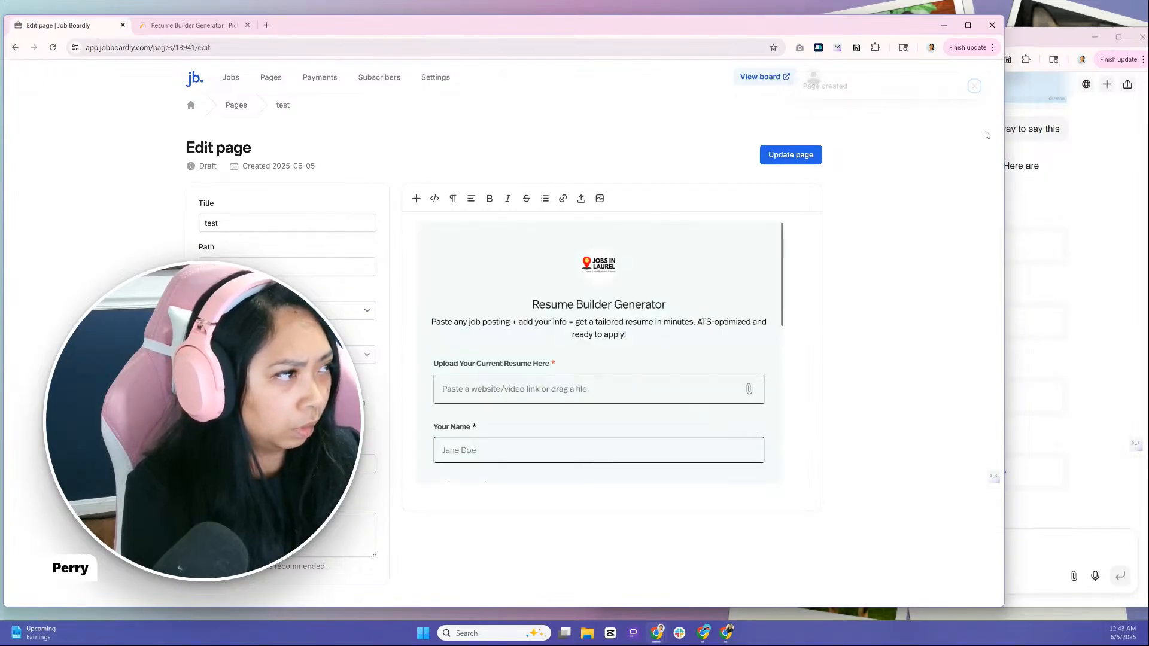
# Narrow the browser window and check the live Jobs in Laurel board's footer links, then return to the page editor
pyautogui.moveTo(1003, 144); pyautogui.dragTo(680, 162)
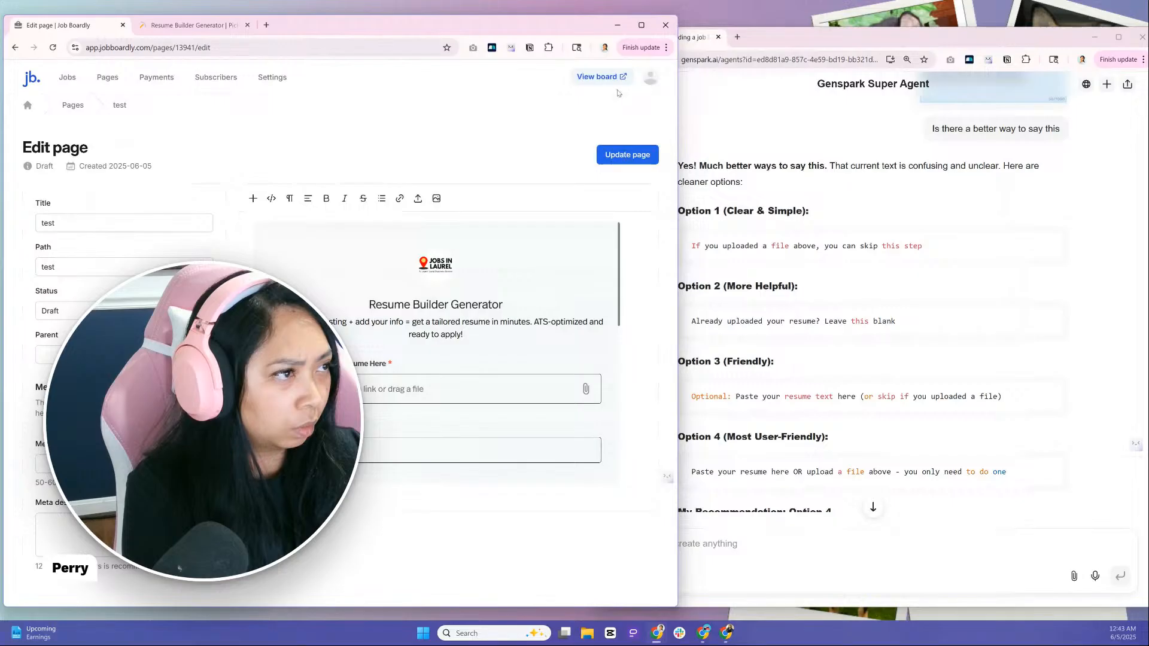
pyautogui.click(600, 77)
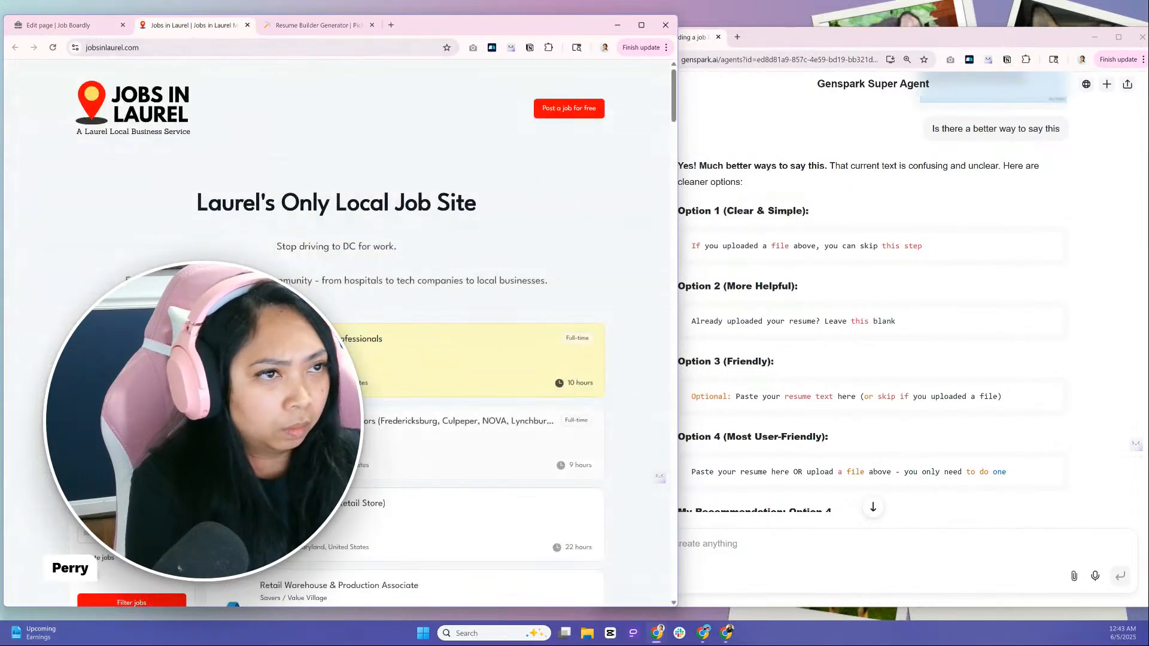
pyautogui.scroll(-20, 338, 329)
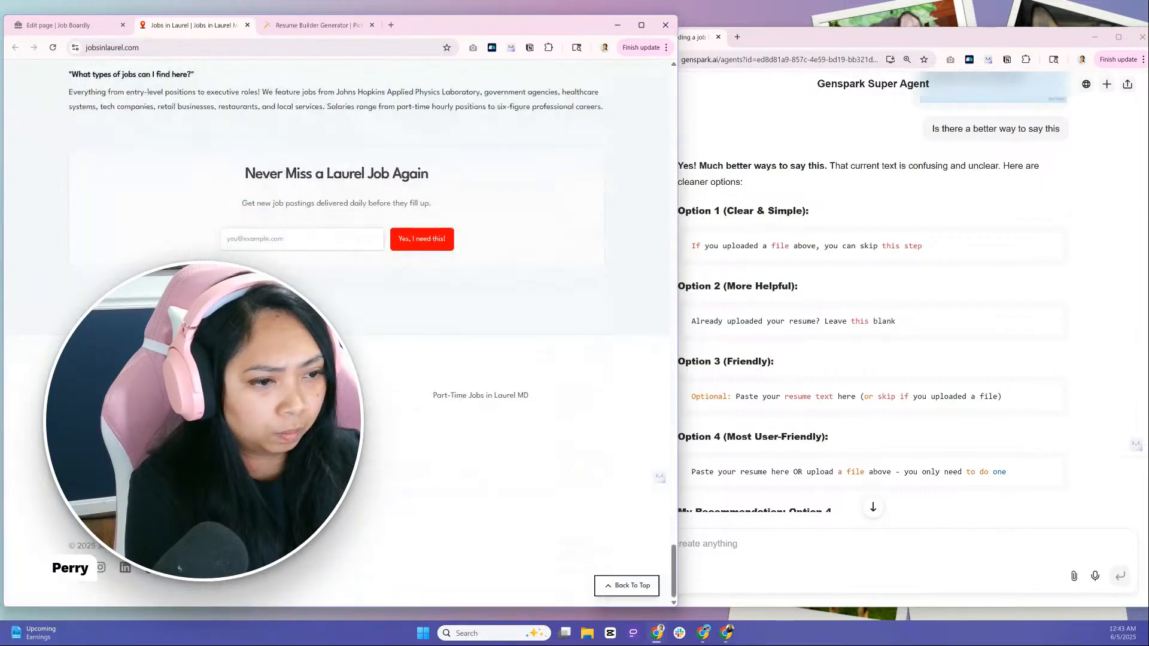
pyautogui.click(293, 395)
pyautogui.hotkey('alt', 'Left')
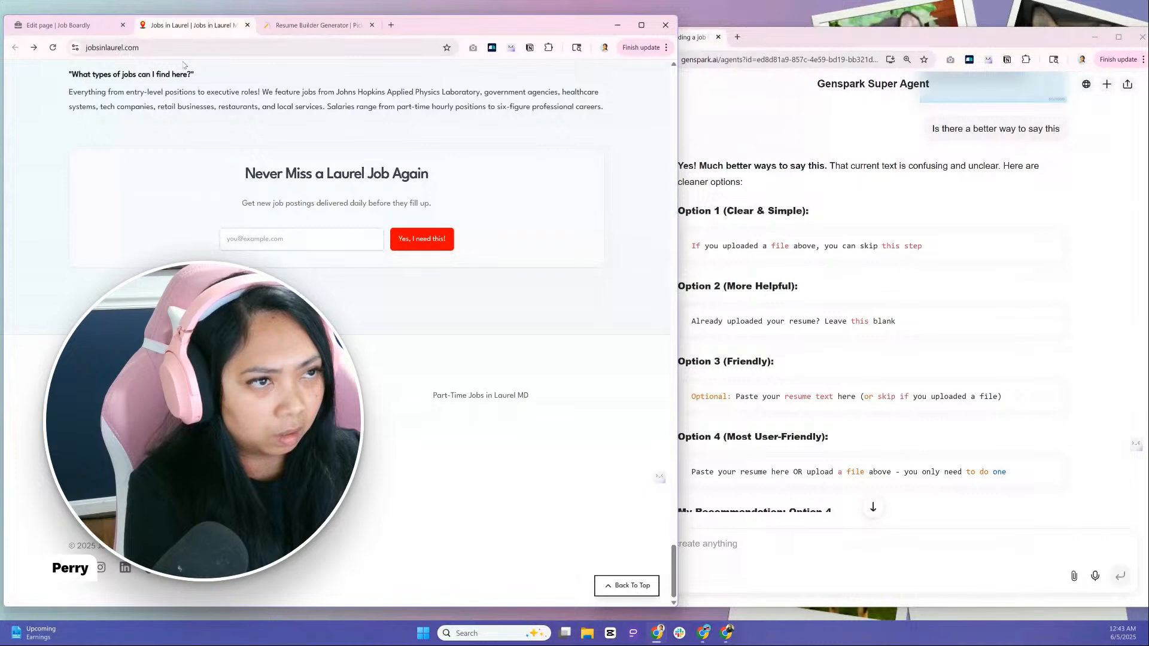
pyautogui.click(84, 27)
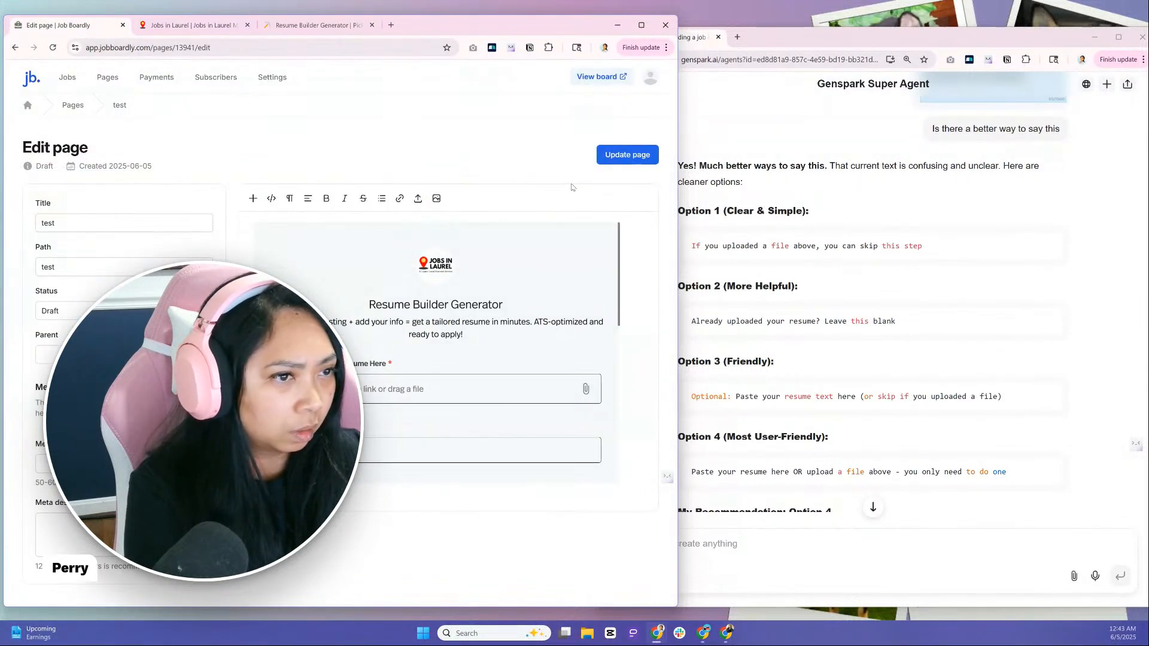
# Open the job board's Design settings at the footer links
pyautogui.click(72, 105)
pyautogui.moveTo(458, 28); pyautogui.dragTo(521, 27)
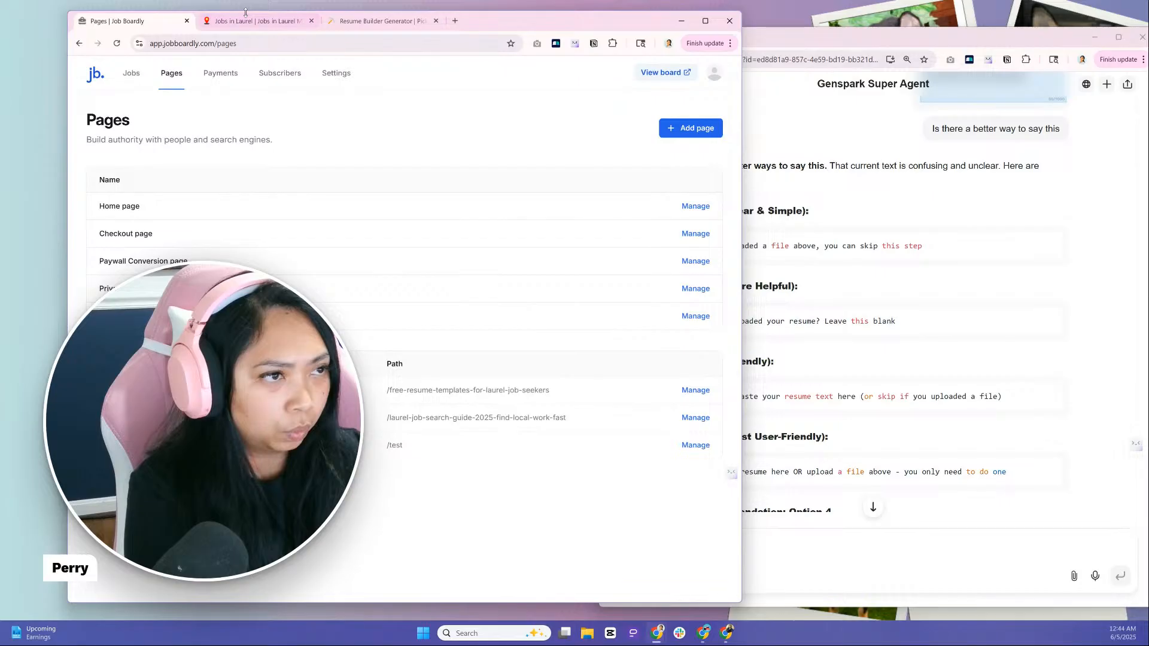
pyautogui.click(327, 84)
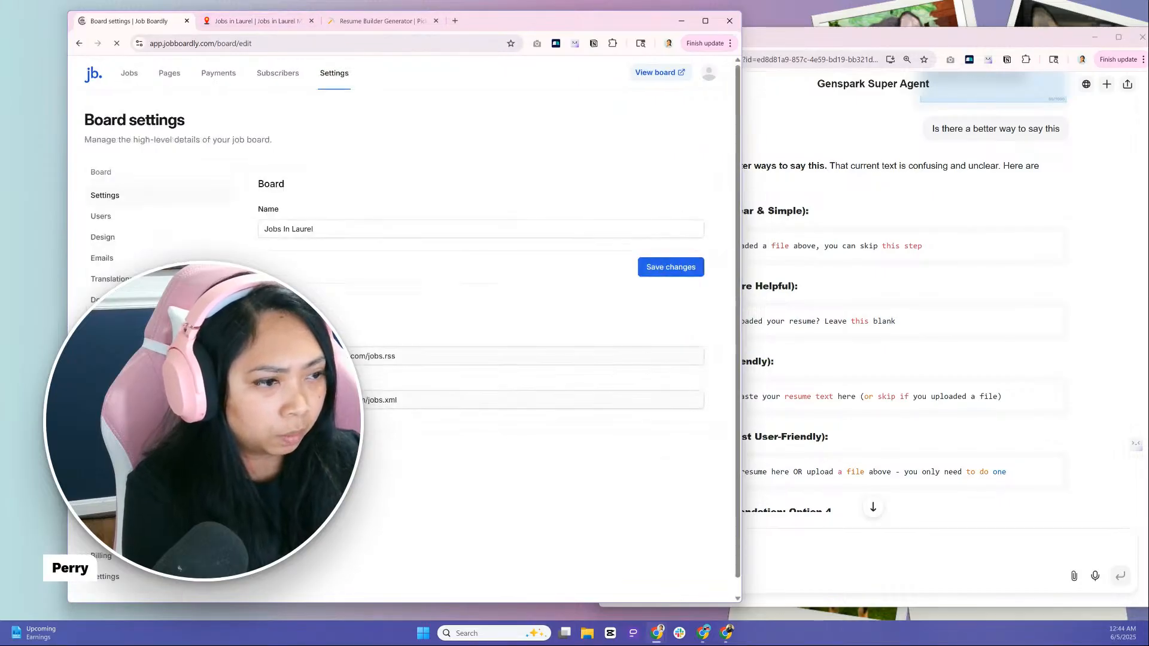
pyautogui.scroll(-1, 401, 299)
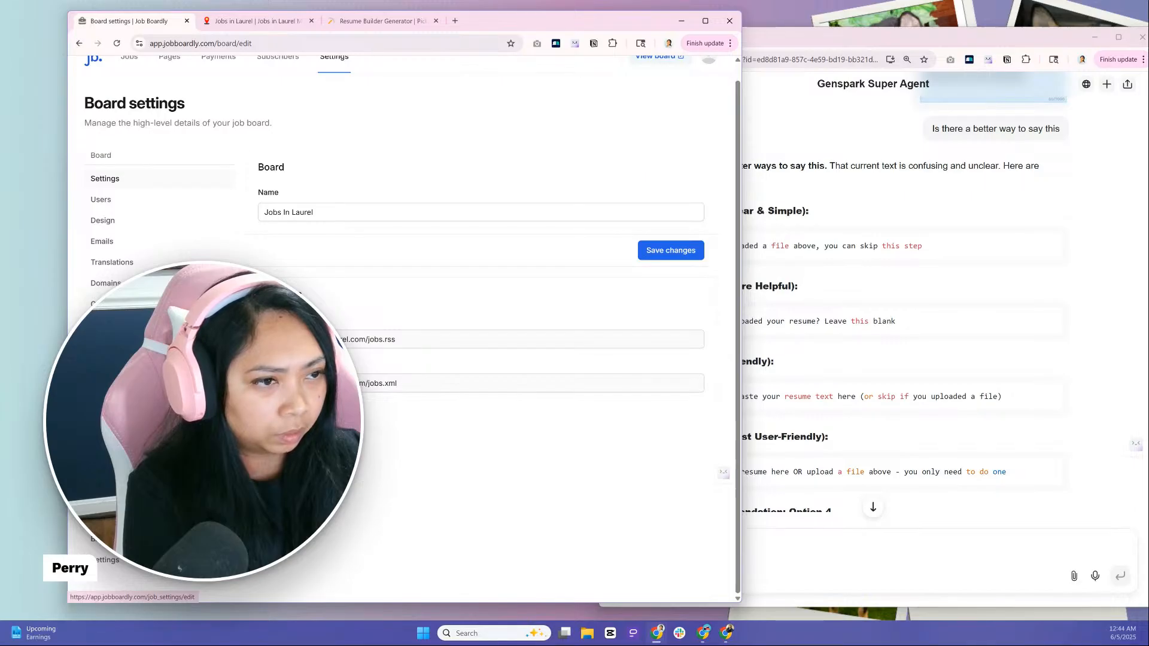
pyautogui.click(102, 220)
pyautogui.scroll(-10, 485, 329)
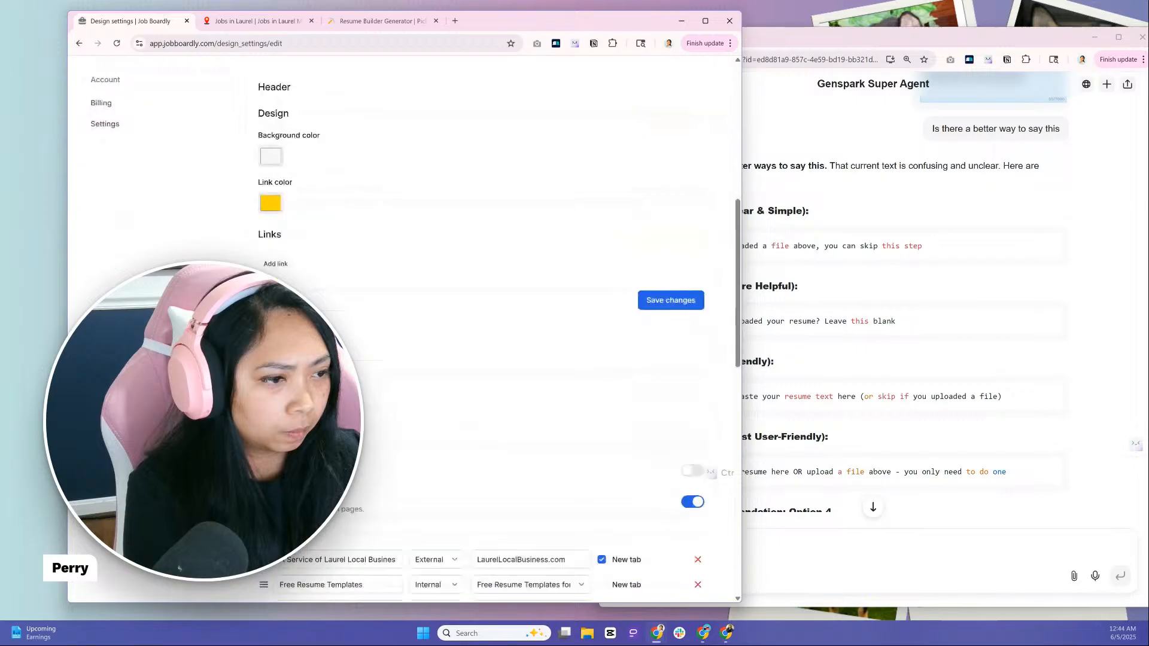
# Add an internal footer link named "test" that points to the test page and save the design settings
pyautogui.click(324, 288)
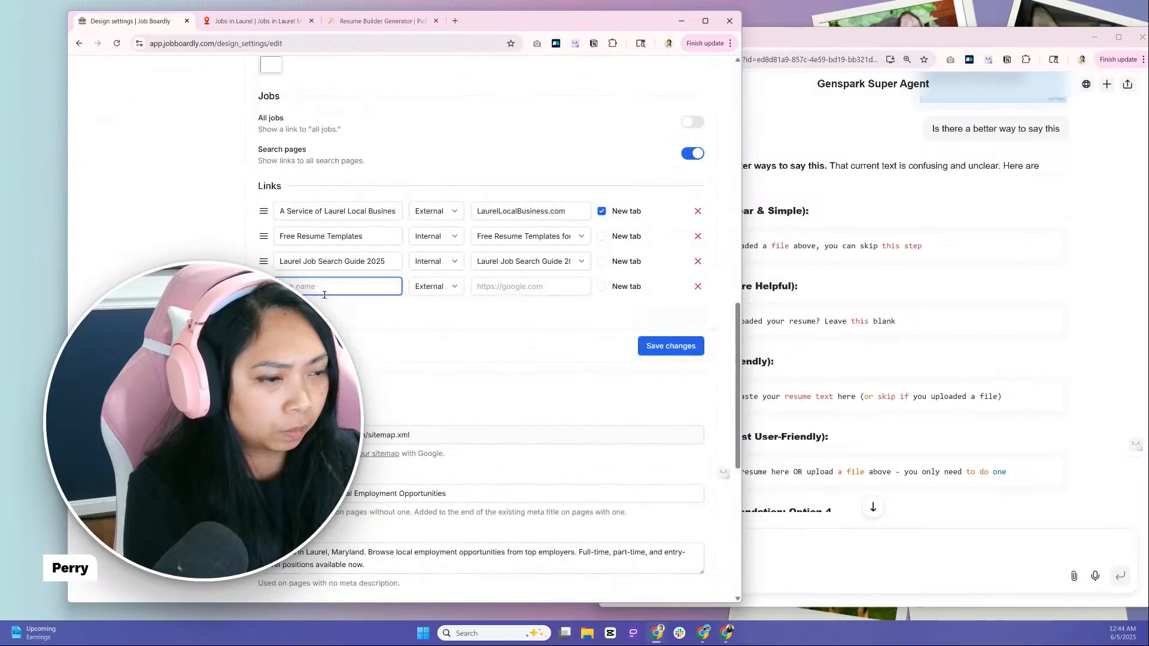
pyautogui.write('Fre')
pyautogui.click(435, 286)
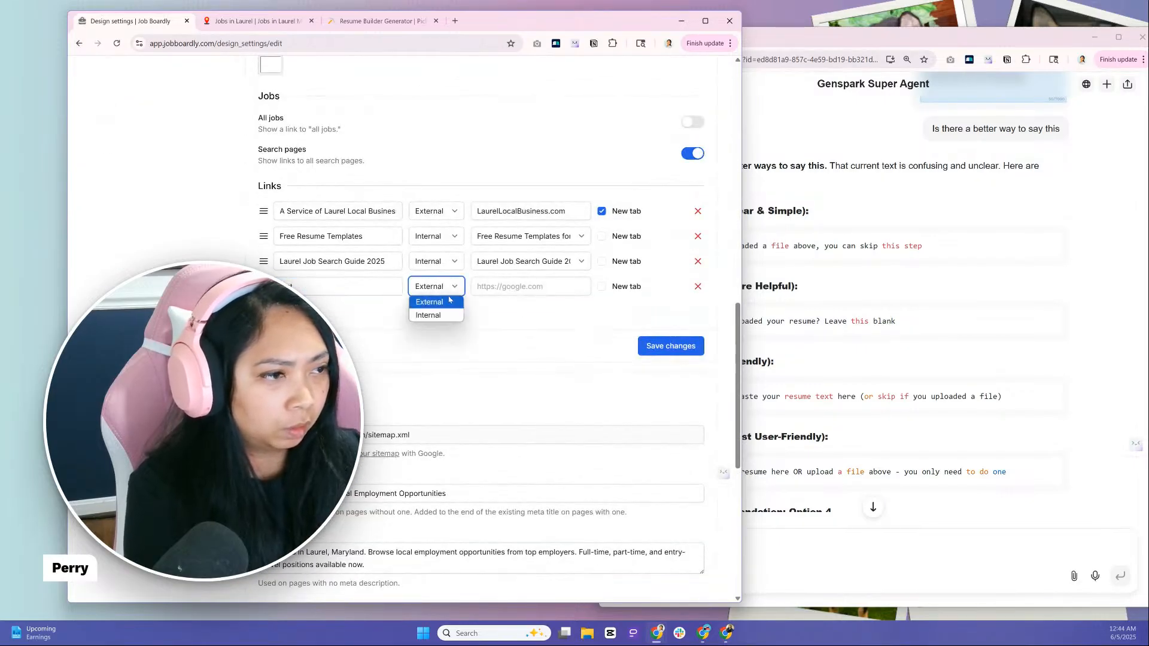
pyautogui.click(442, 313)
pyautogui.click(505, 289)
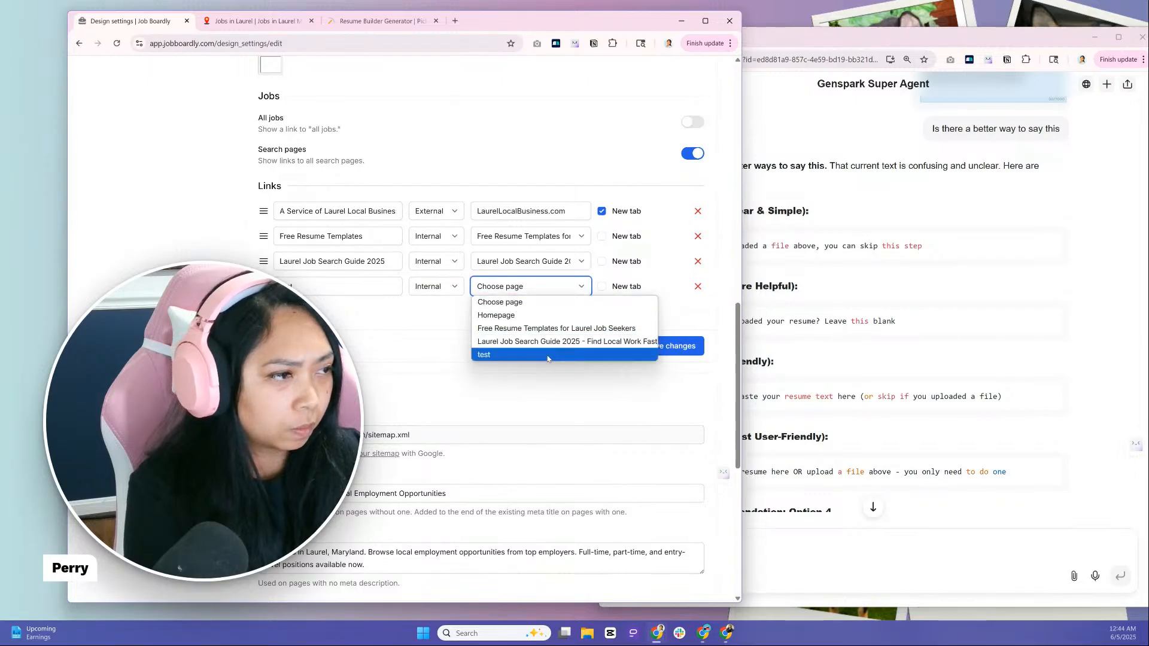
pyautogui.click(557, 354)
pyautogui.click(661, 351)
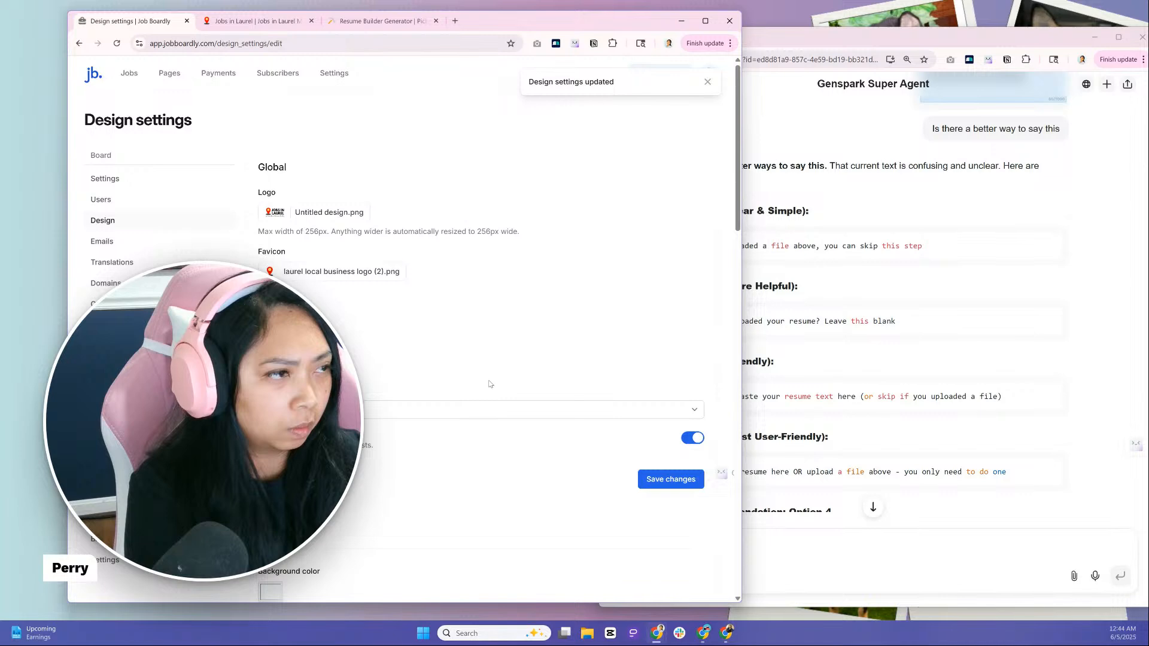
# Check the test page on the live Jobs in Laurel site and review its footer link in the Design settings
pyautogui.click(254, 21)
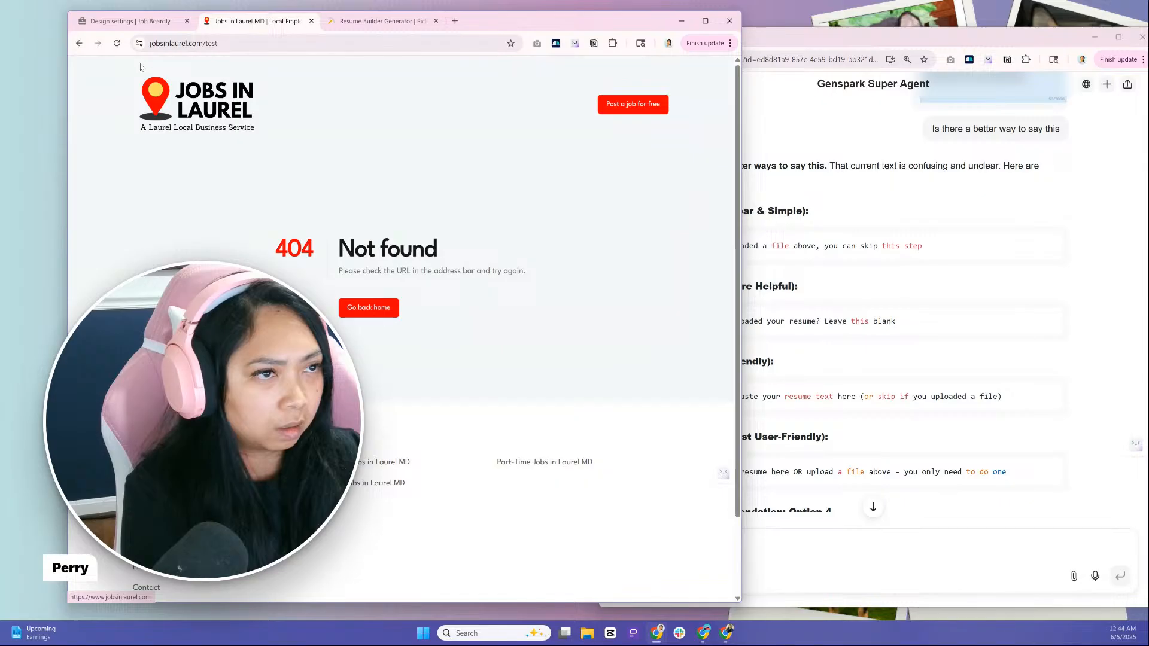
pyautogui.click(123, 50)
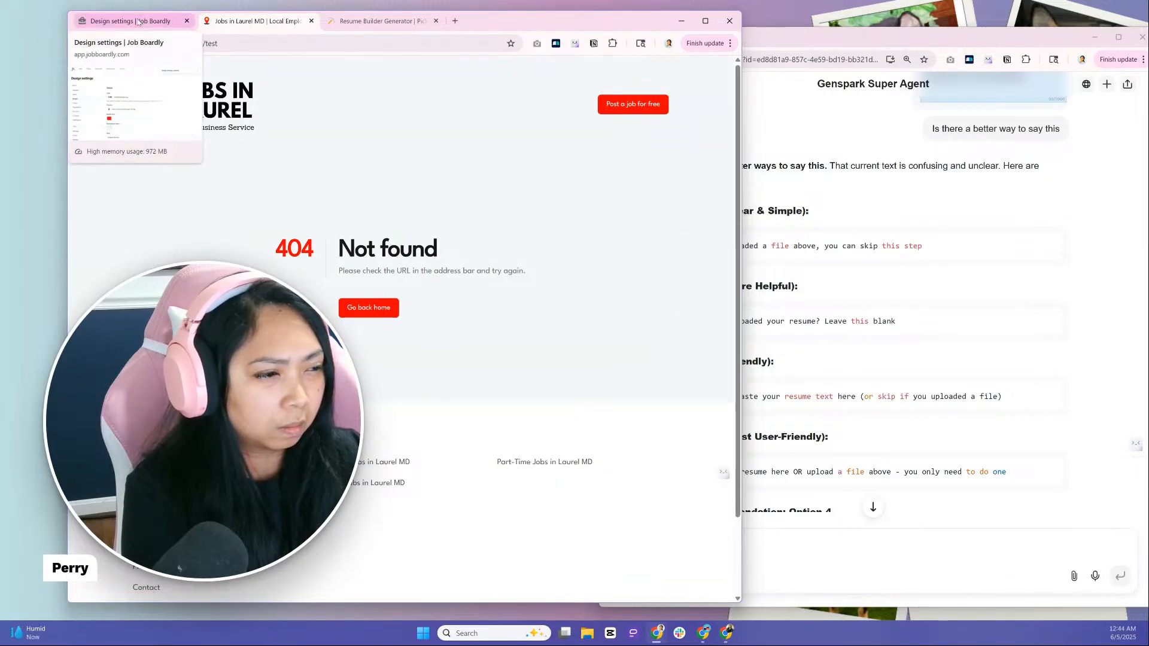
pyautogui.click(138, 23)
pyautogui.scroll(-15, 419, 389)
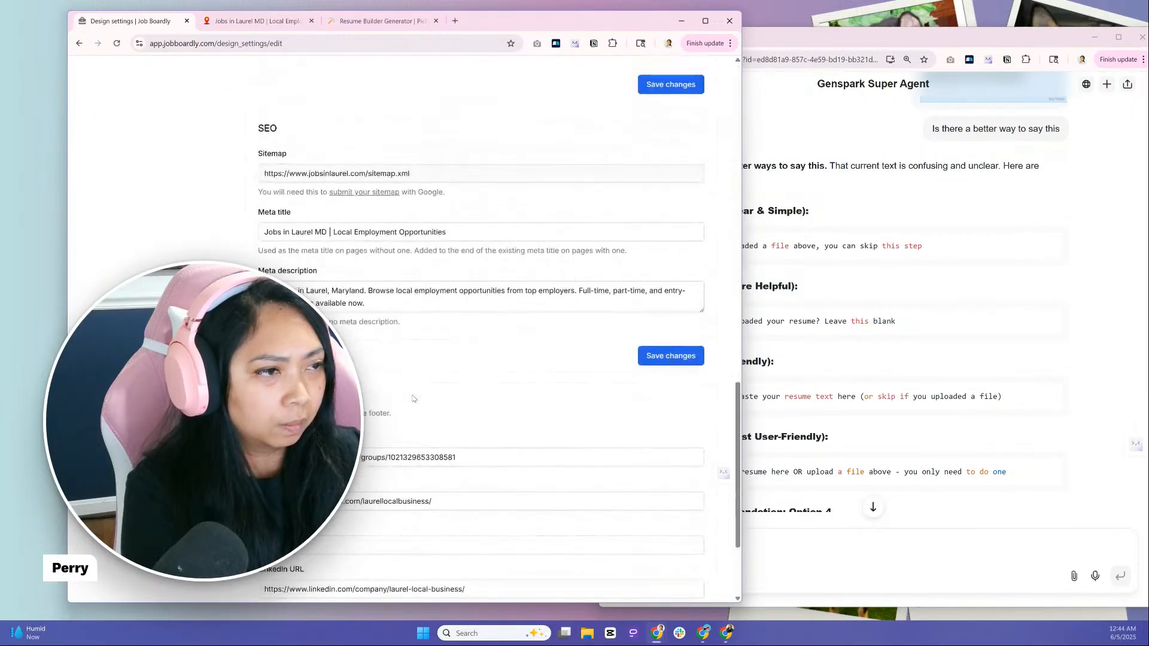
pyautogui.scroll(10, 410, 398)
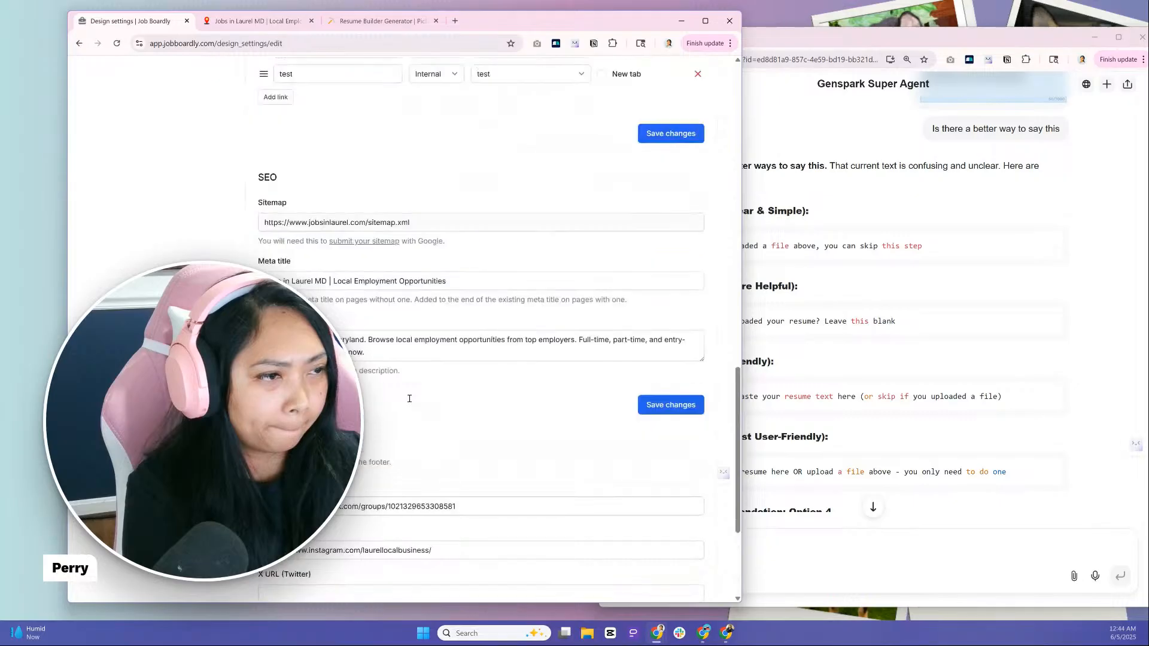
pyautogui.scroll(4, 409, 398)
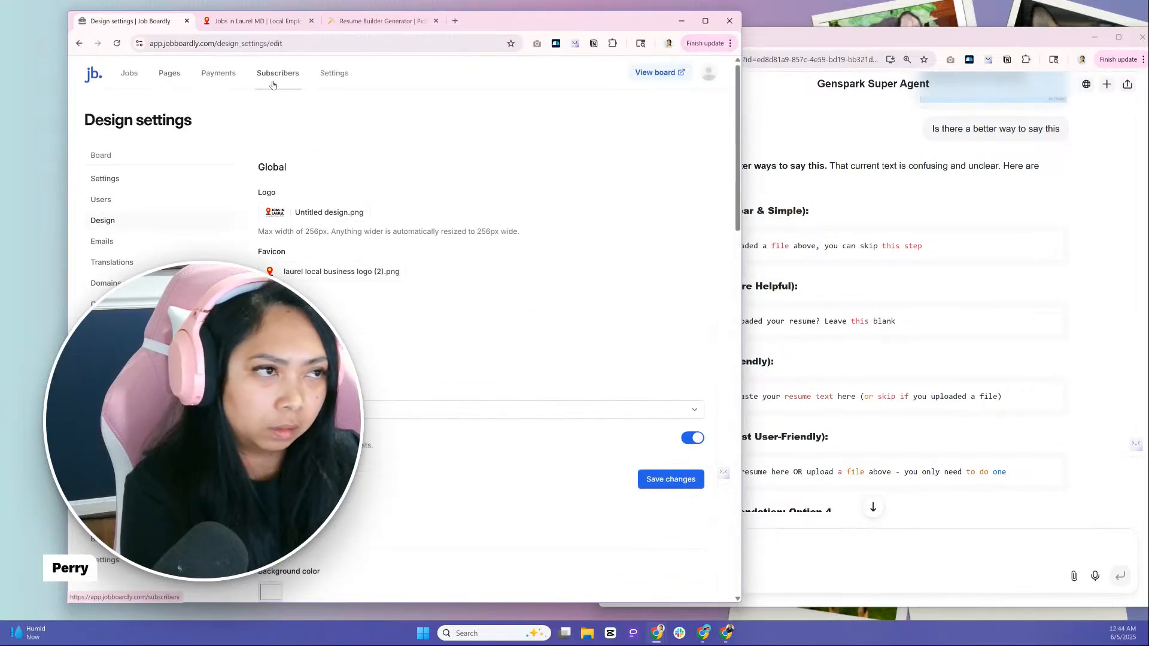
# Manage the test page from the Pages list and view its live version, closing the extra browser tab
pyautogui.click(169, 74)
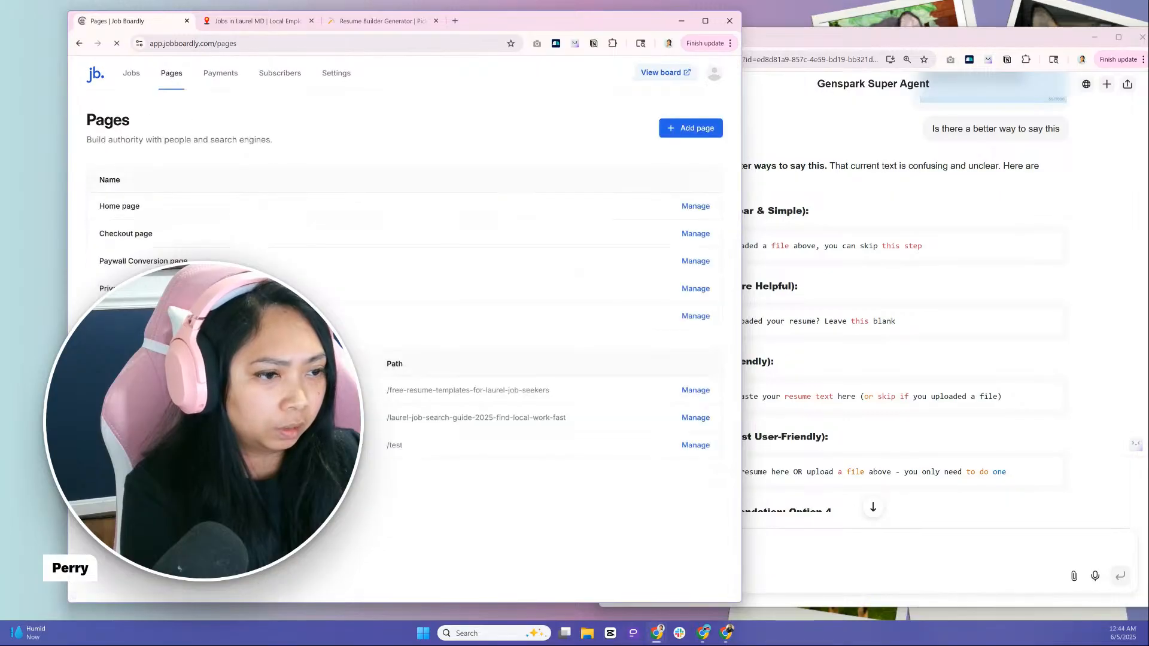
pyautogui.click(694, 446)
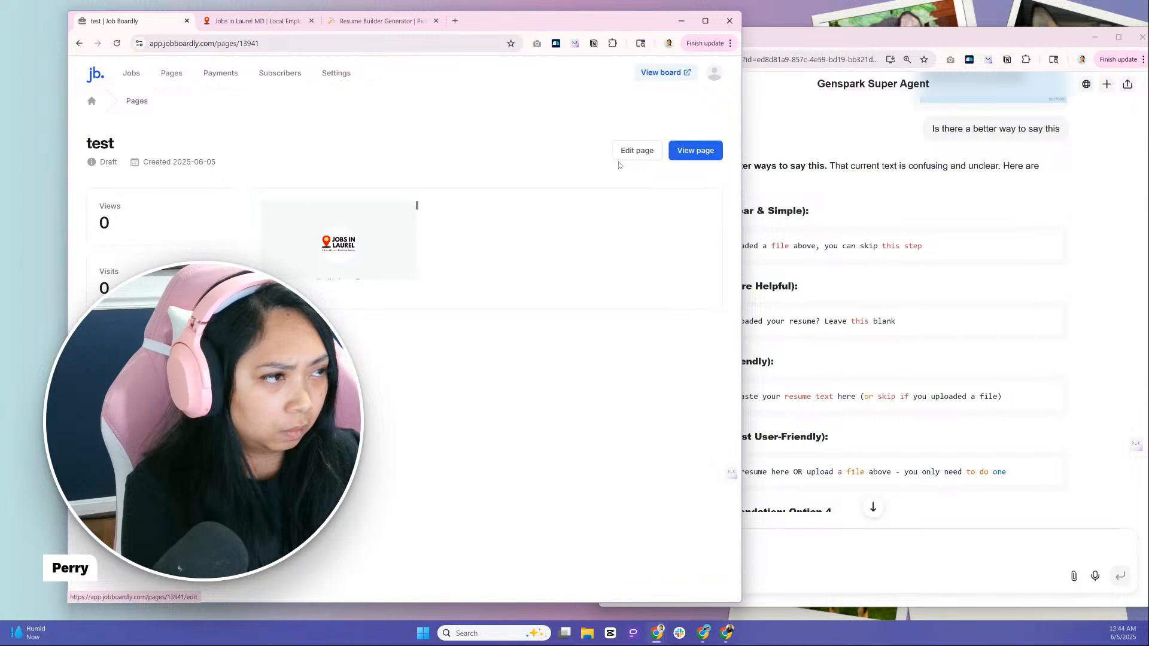
pyautogui.click(676, 149)
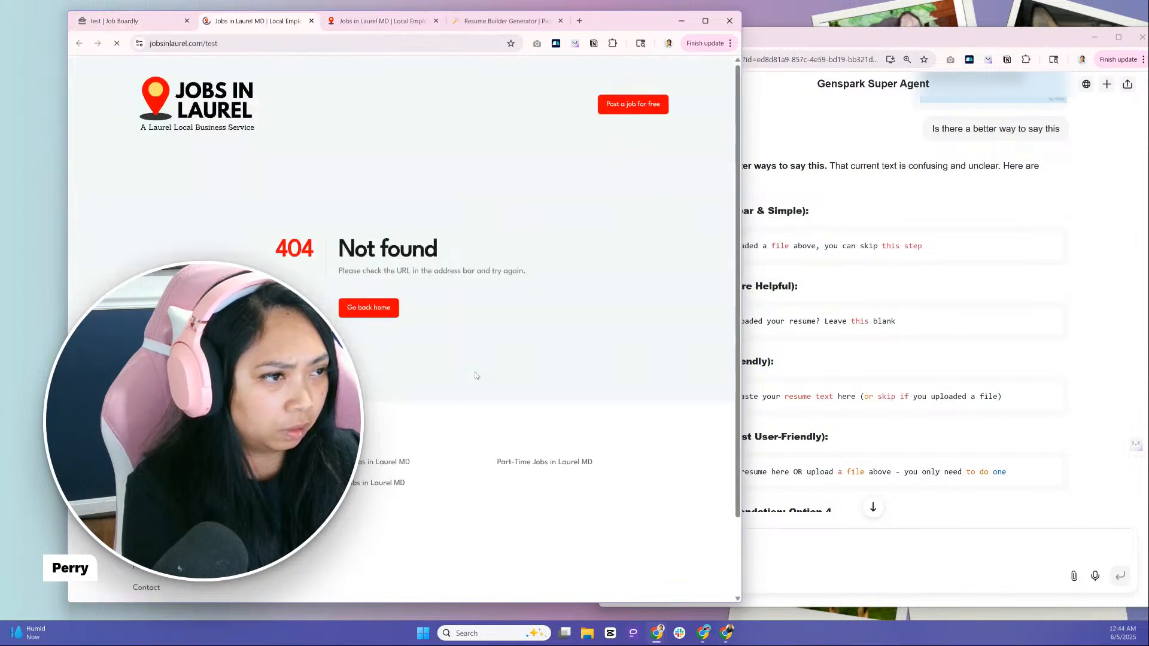
pyautogui.click(311, 21)
# Edit the test page and change its title to "Resume Builder Generator"
pyautogui.click(637, 150)
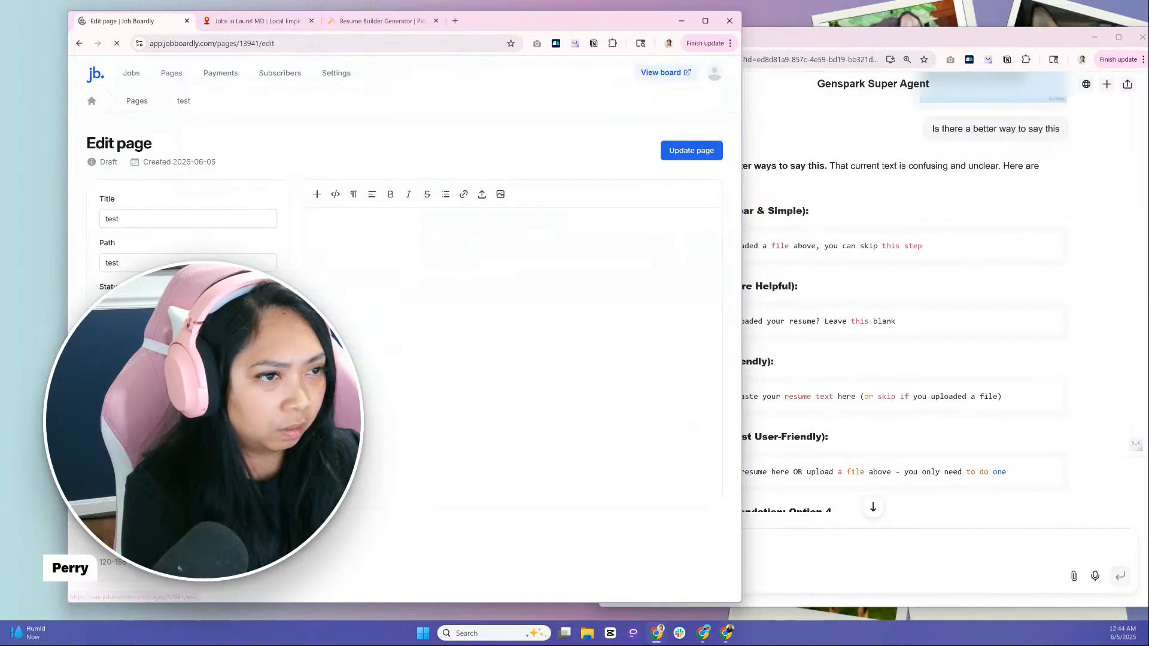
pyautogui.write('Resume')
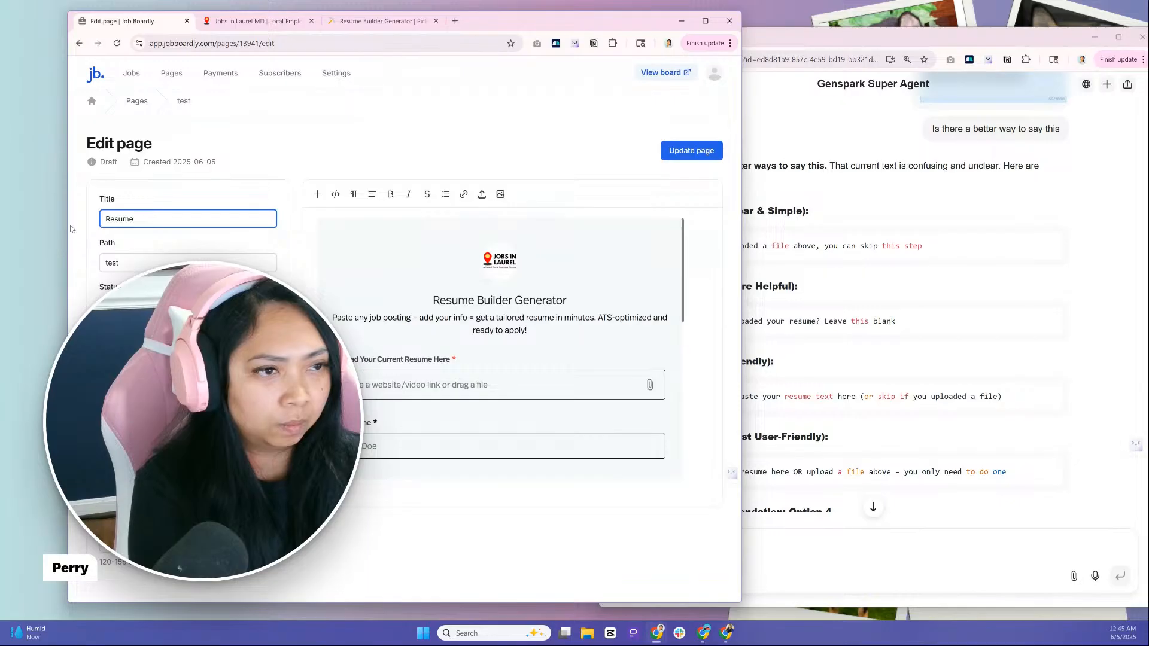
pyautogui.write(' Builder ')
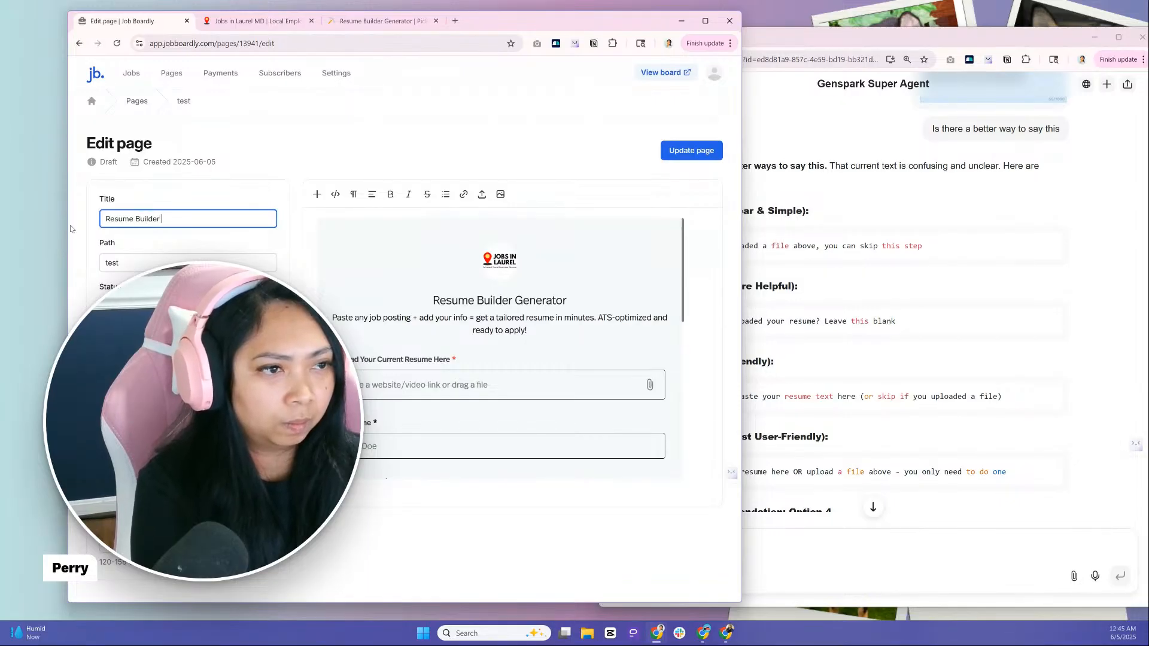
pyautogui.write('Generator')
# Set the page's path to resume-builder-generator and update the page
pyautogui.click(79, 238)
pyautogui.moveTo(120, 263); pyautogui.dragTo(91, 267)
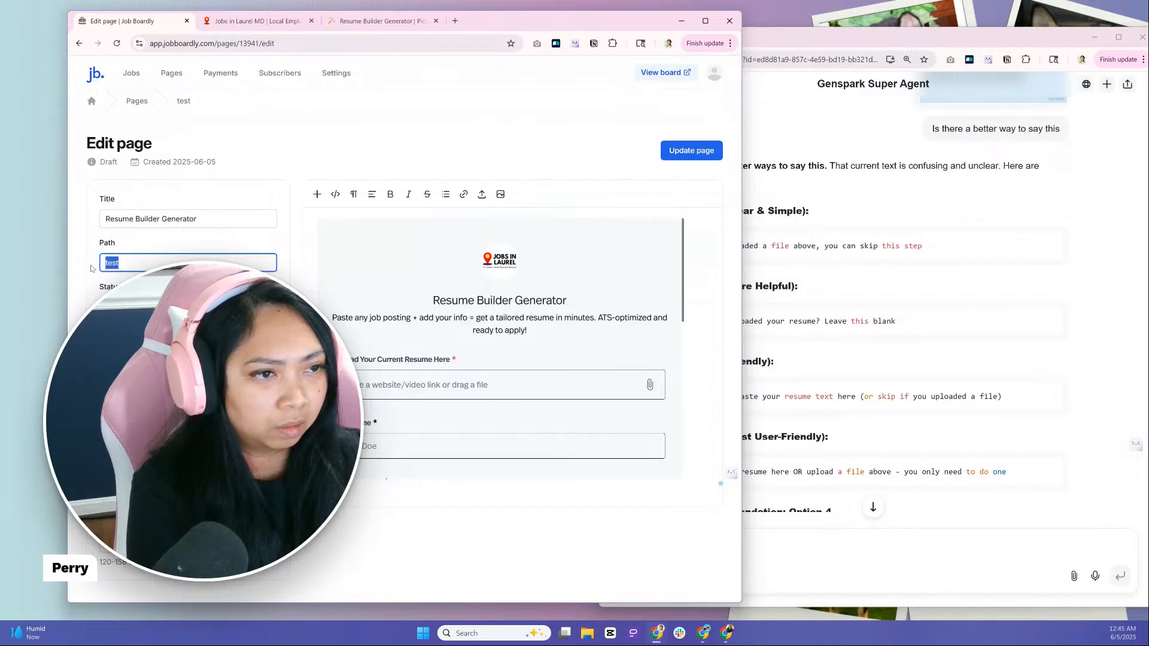
pyautogui.moveTo(219, 223); pyautogui.dragTo(79, 230)
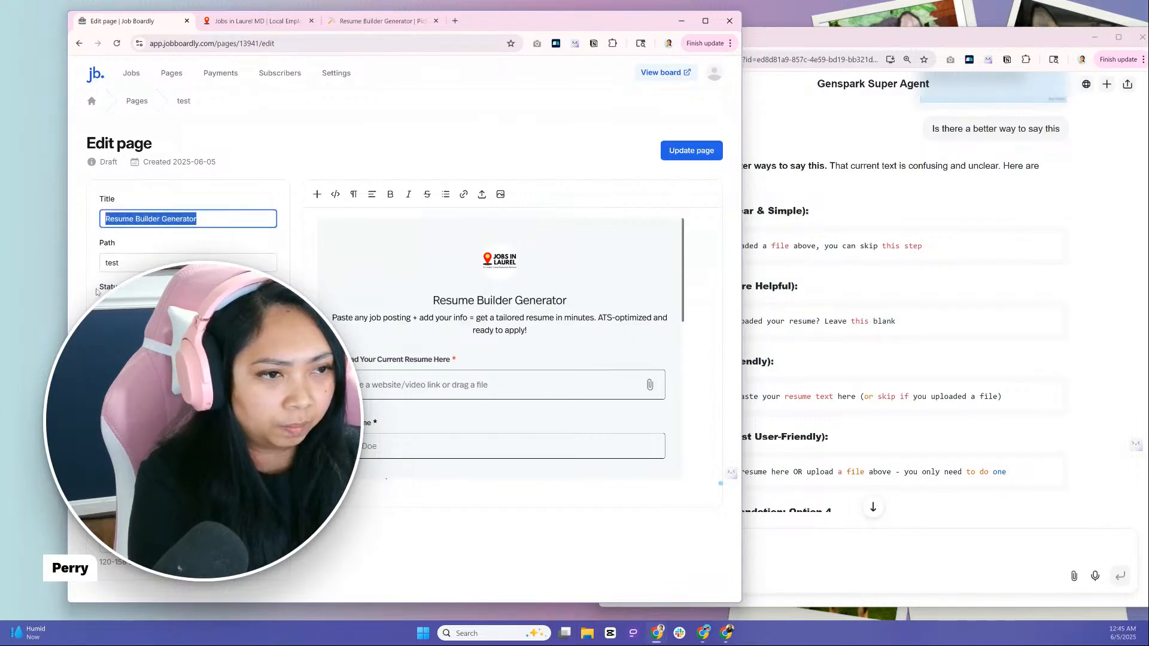
pyautogui.hotkey('ctrl', 'c')
pyautogui.click(137, 265)
pyautogui.hotkey('ctrl', 'a')
pyautogui.hotkey('ctrl', 'v')
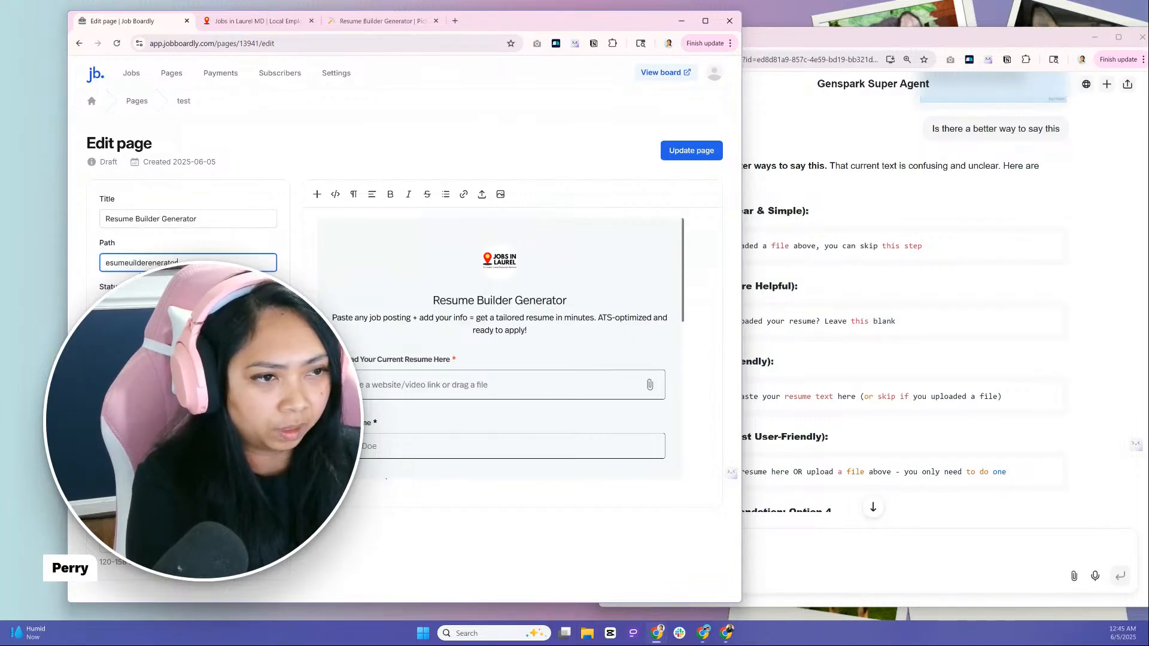
pyautogui.click(102, 264)
pyautogui.write('r')
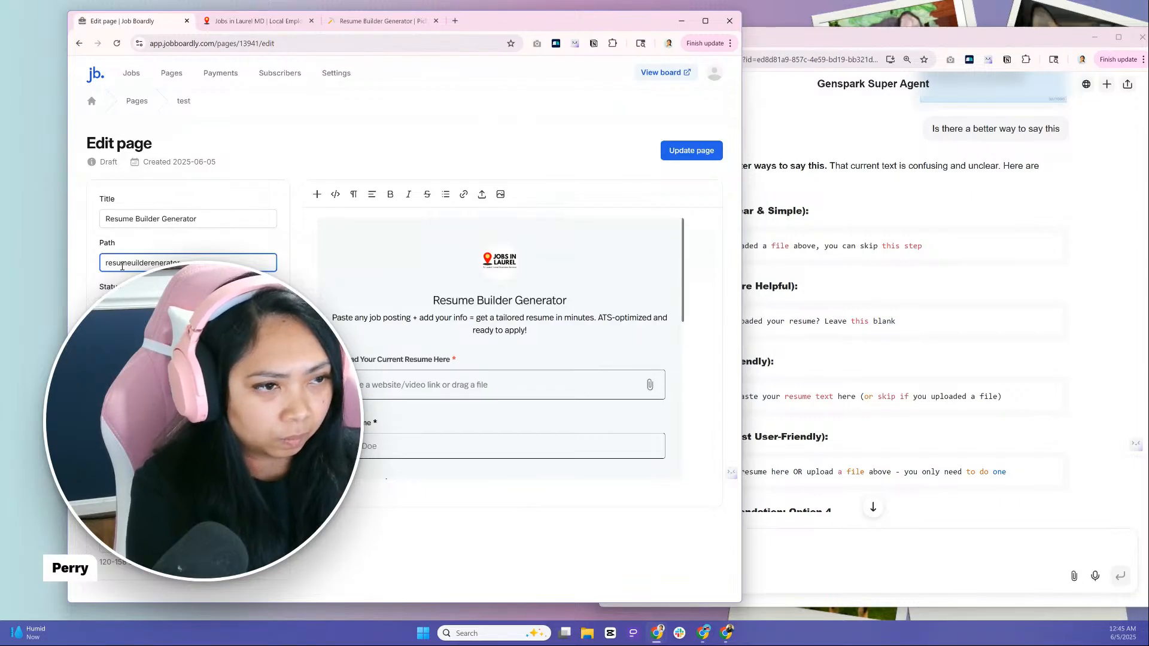
pyautogui.write('-b')
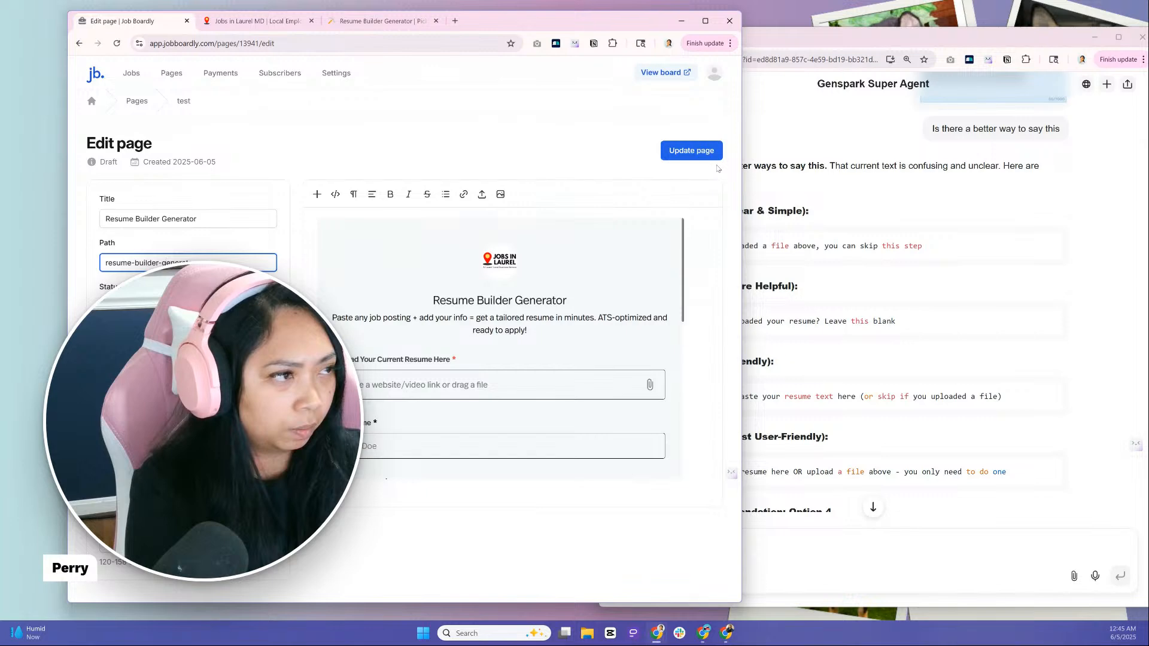
pyautogui.click(701, 153)
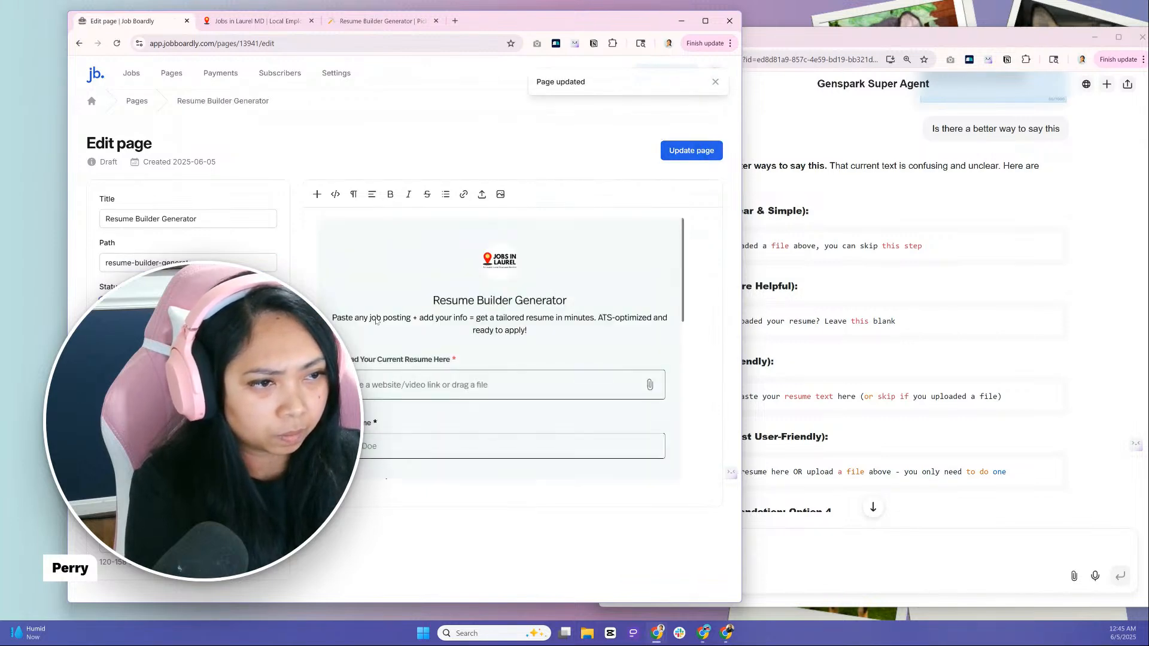
# Publish the Resume Builder Generator page and reload the test page on the live Jobs in Laurel site
pyautogui.click(693, 151)
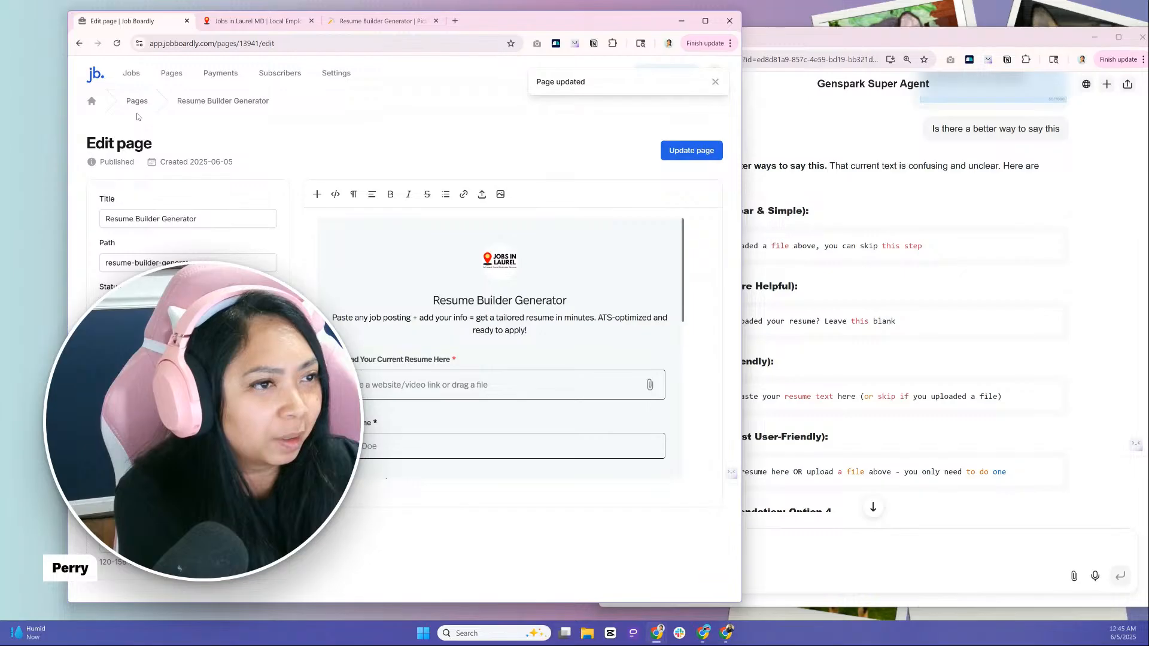
pyautogui.hotkey('ctrl', 'Tab')
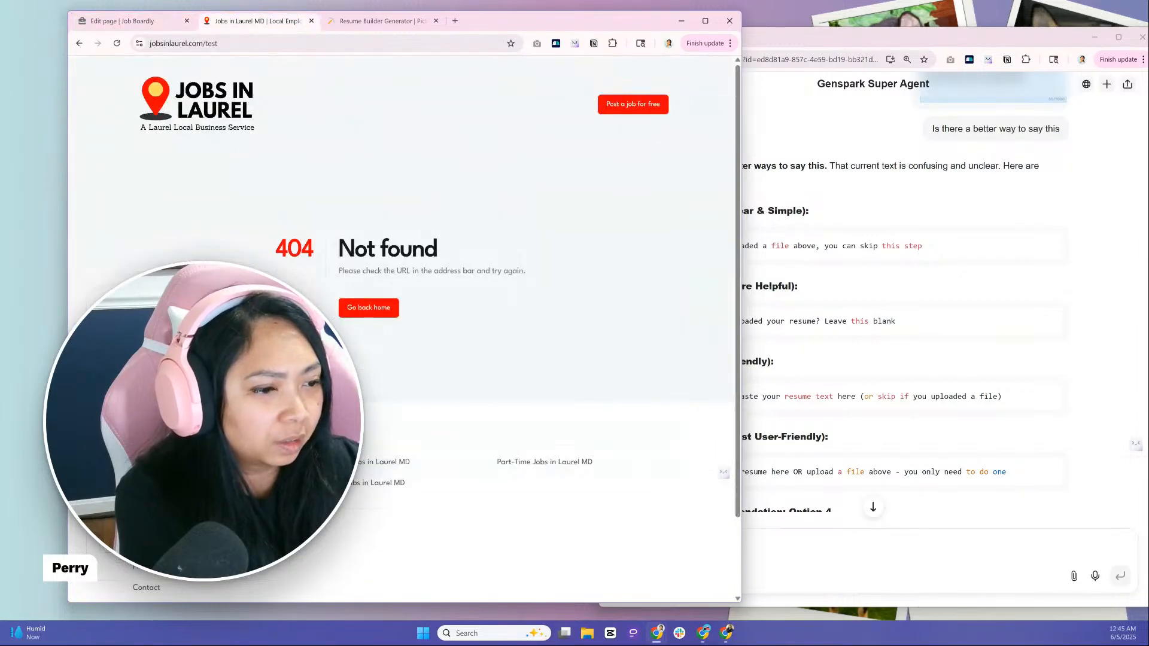
pyautogui.click(117, 44)
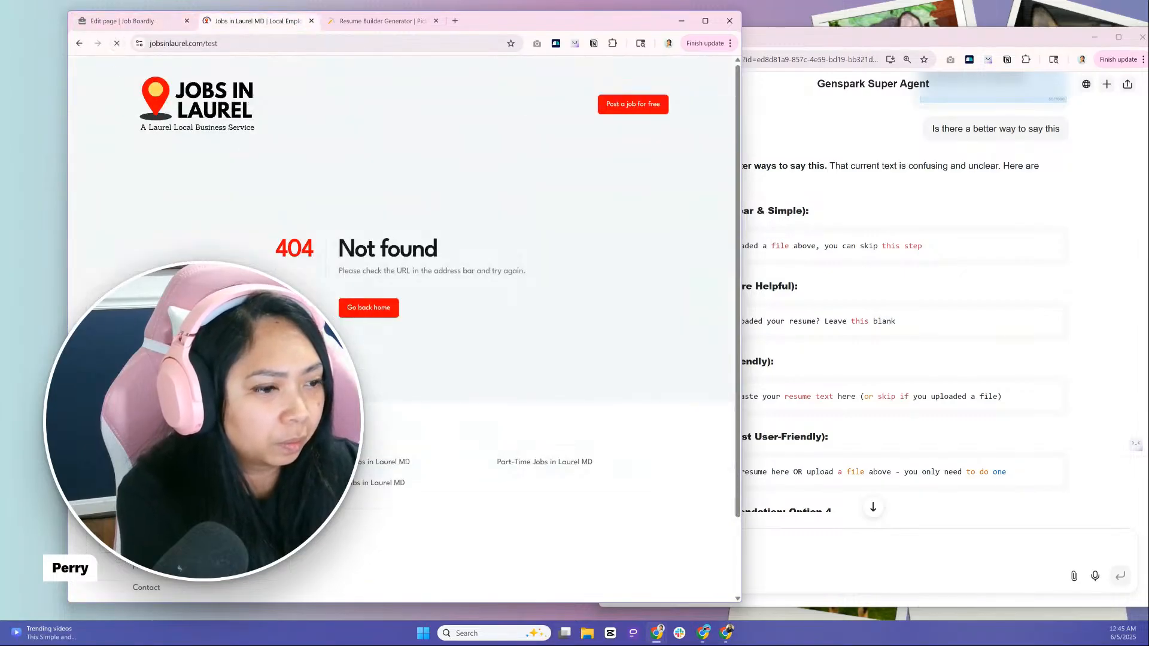
pyautogui.scroll(-2, 401, 299)
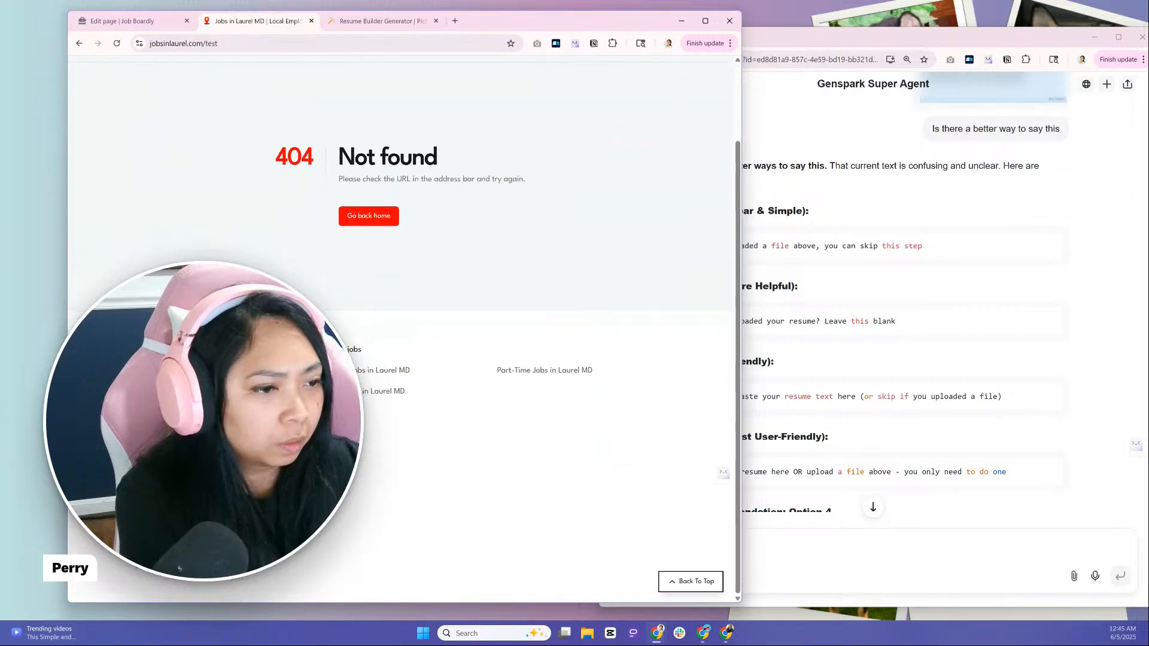
# Rename the test footer link in the Design settings to "Resume Builder Generator"
pyautogui.click(120, 21)
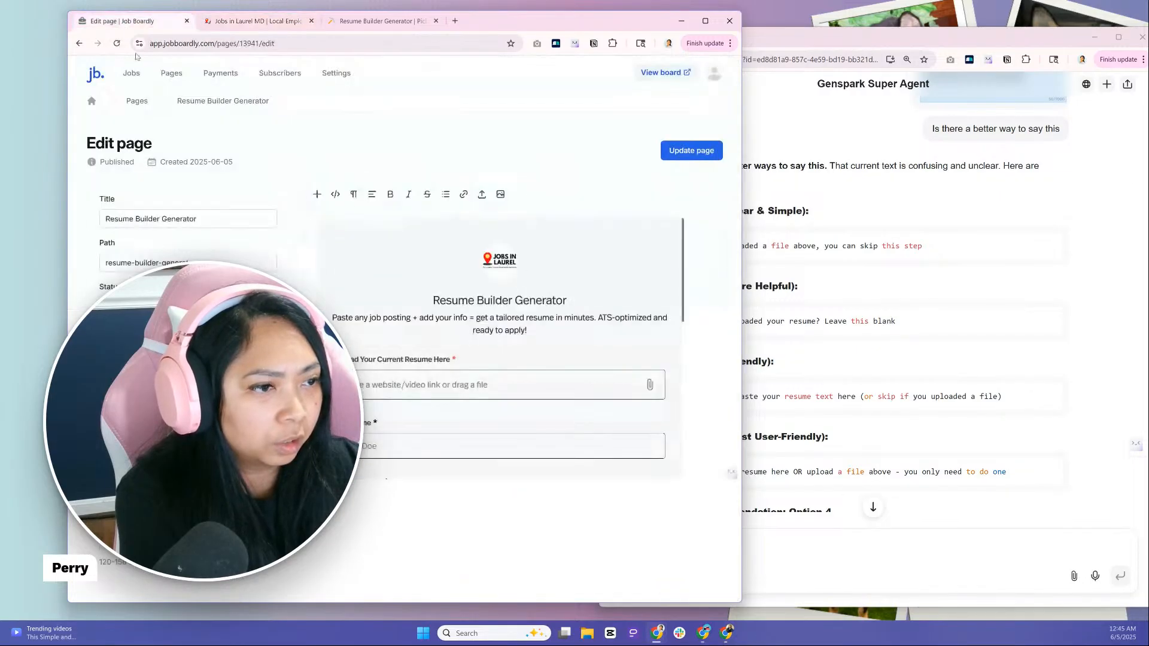
pyautogui.click(336, 73)
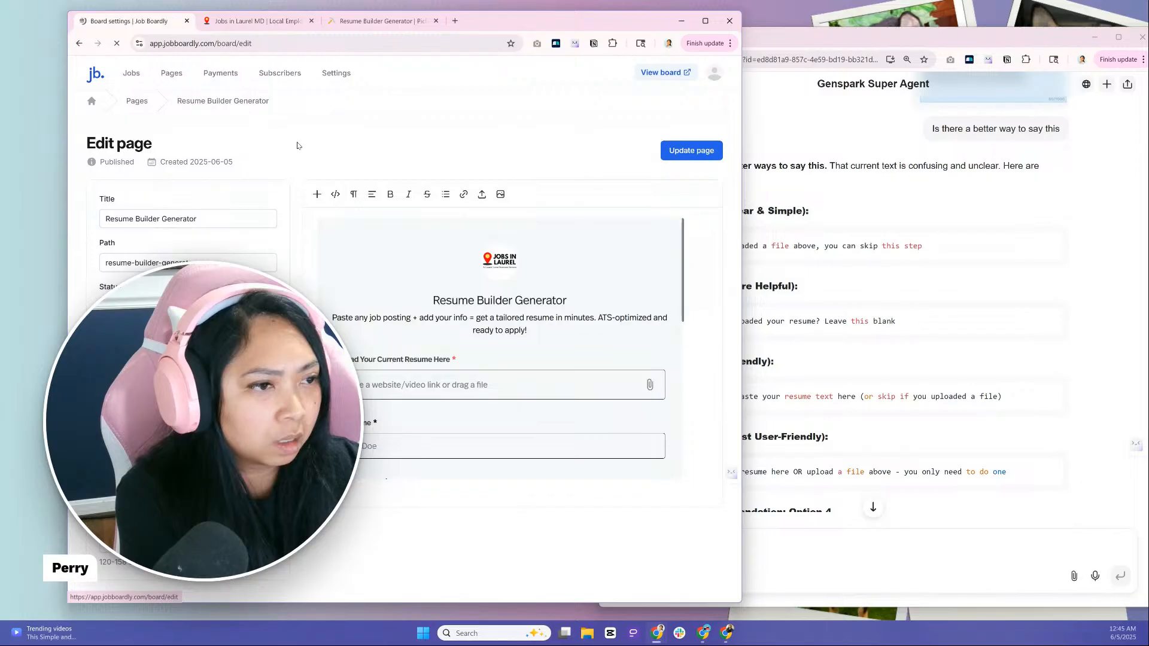
pyautogui.click(102, 236)
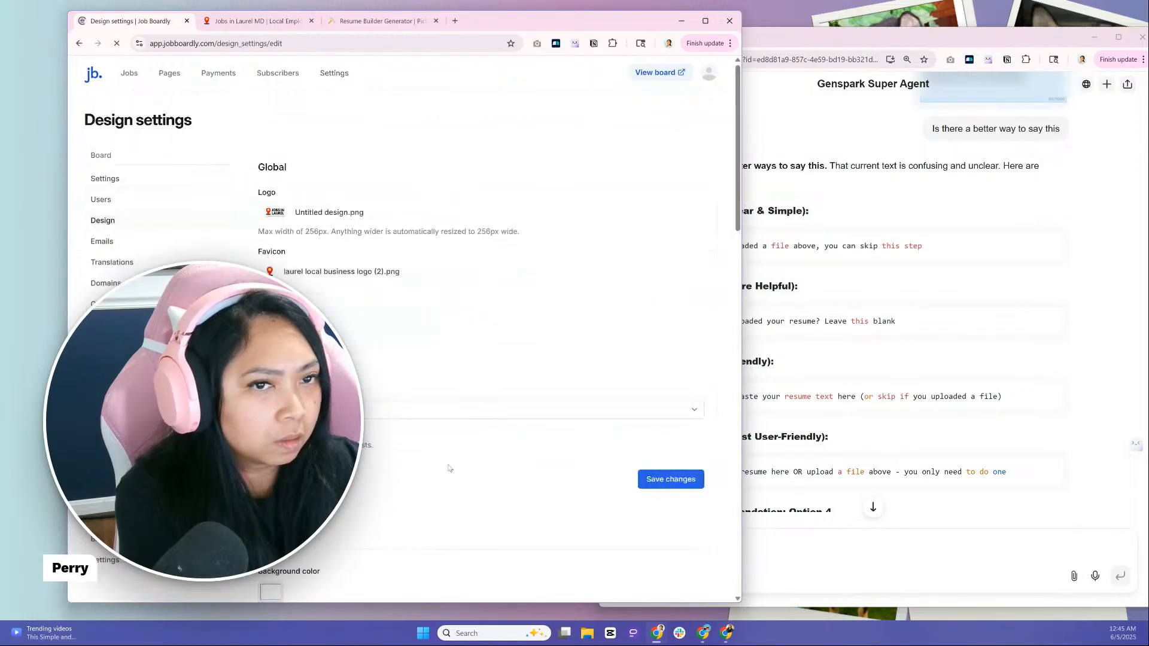
pyautogui.scroll(-14, 483, 487)
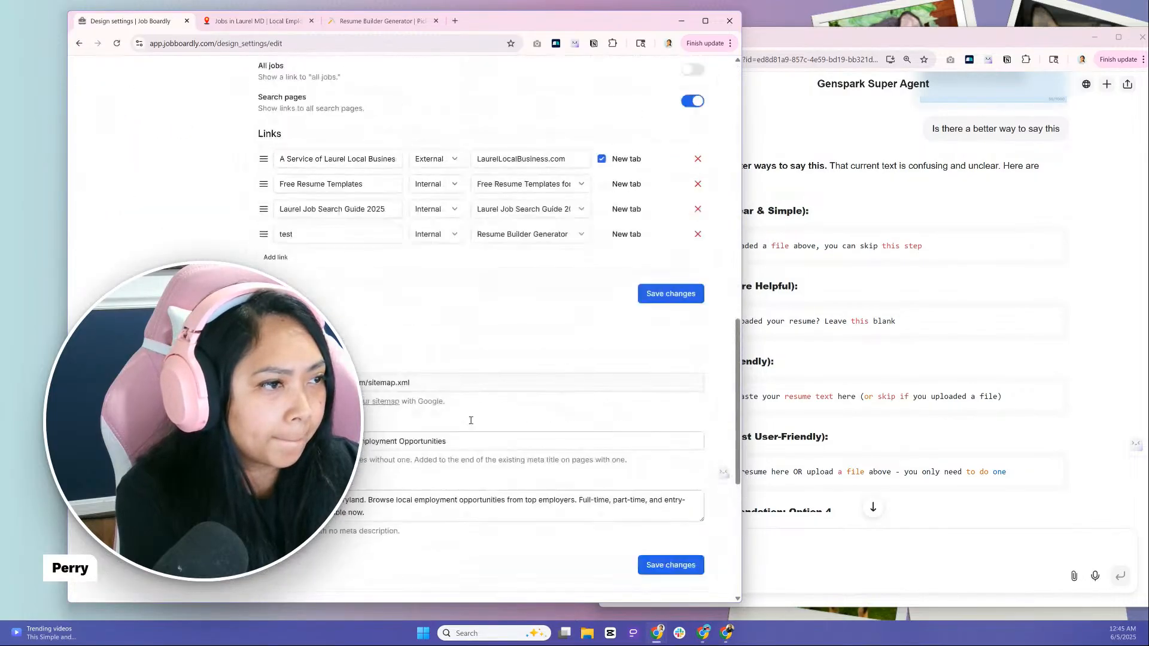
pyautogui.moveTo(386, 241); pyautogui.dragTo(275, 239)
pyautogui.write('G')
pyautogui.press('BackSpace')
pyautogui.write('Resume Bui')
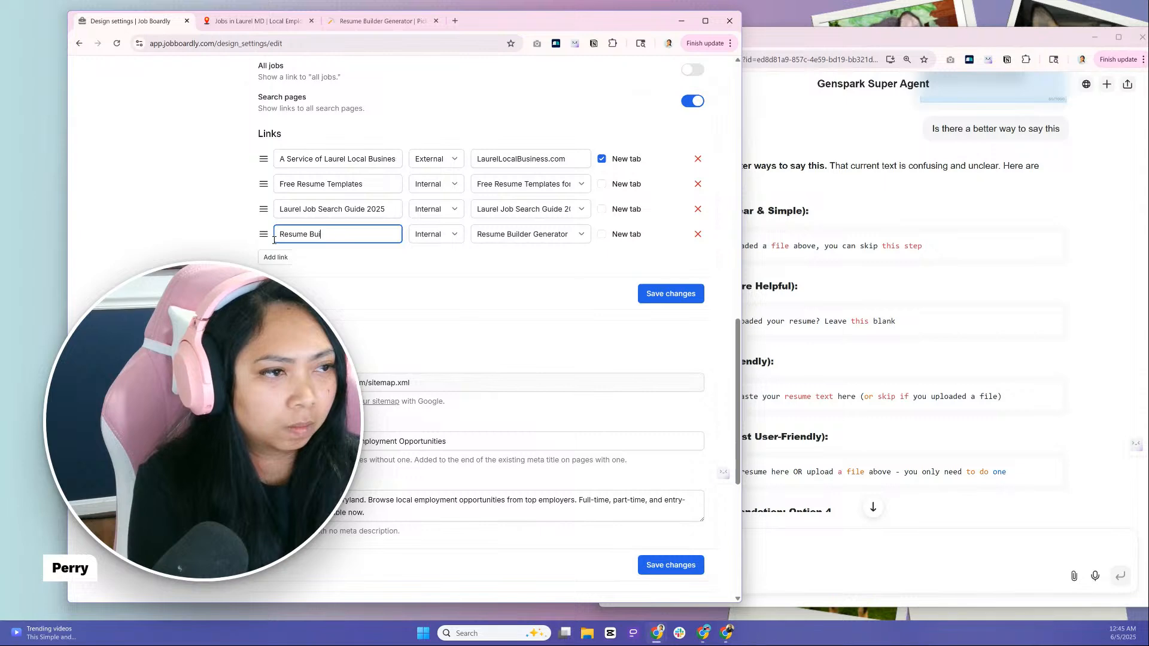
pyautogui.write('lder Generator')
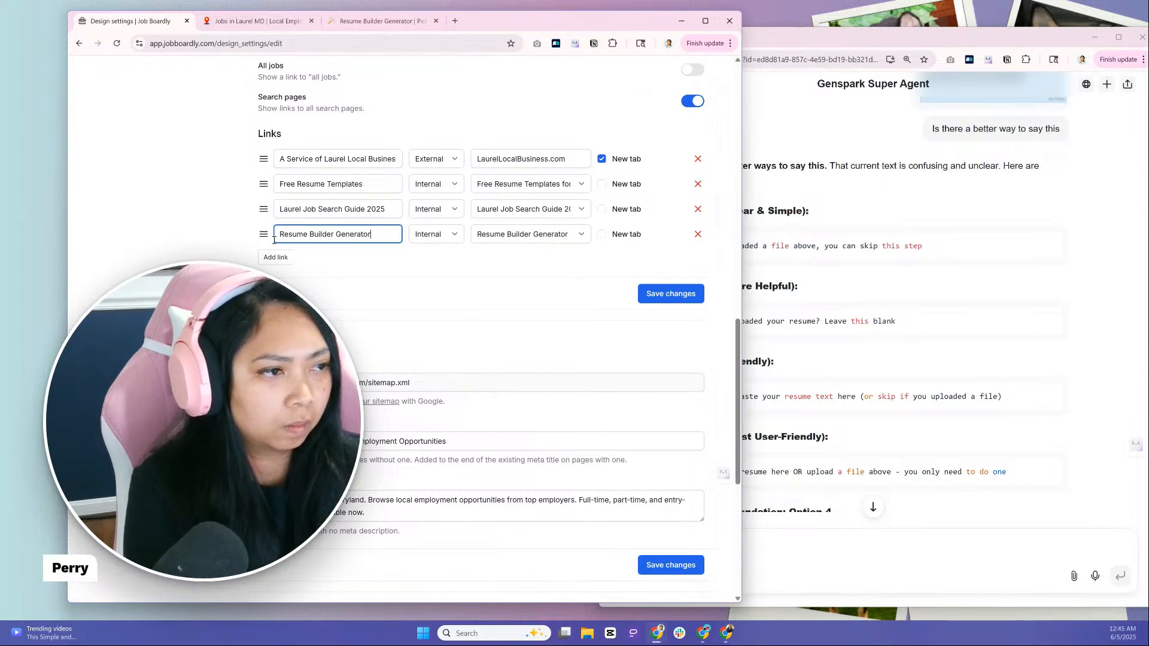
# Save the footer link with the Resume Builder Generator page as its target and check the live site
pyautogui.click(573, 238)
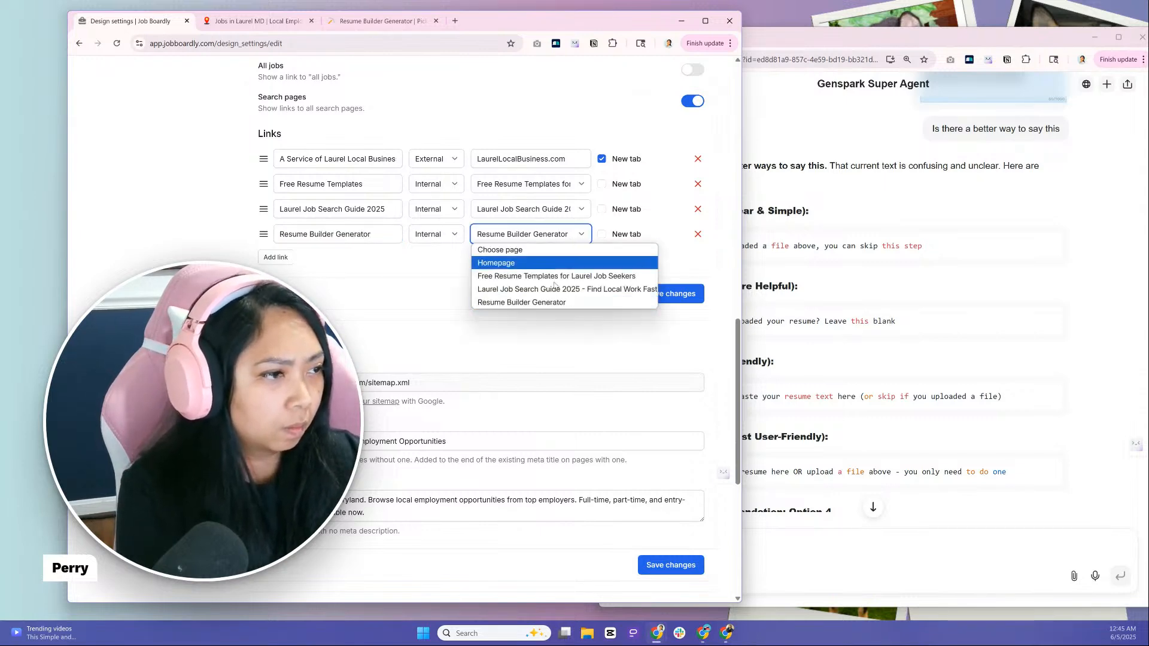
pyautogui.click(616, 301)
pyautogui.click(664, 304)
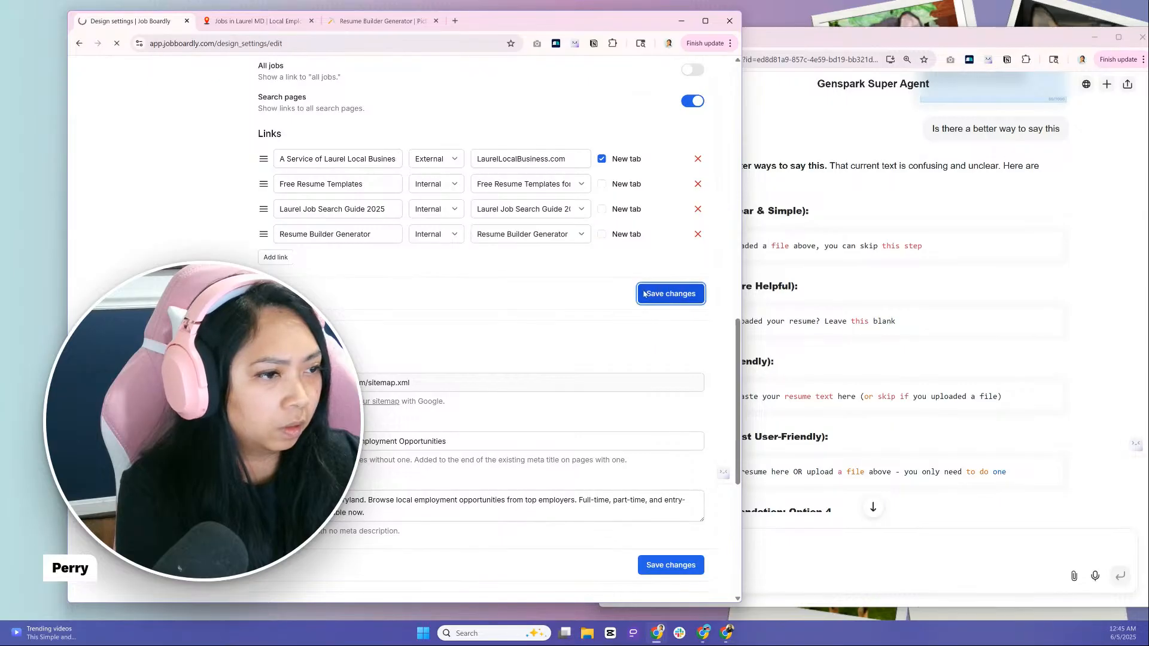
pyautogui.click(270, 21)
pyautogui.click(117, 44)
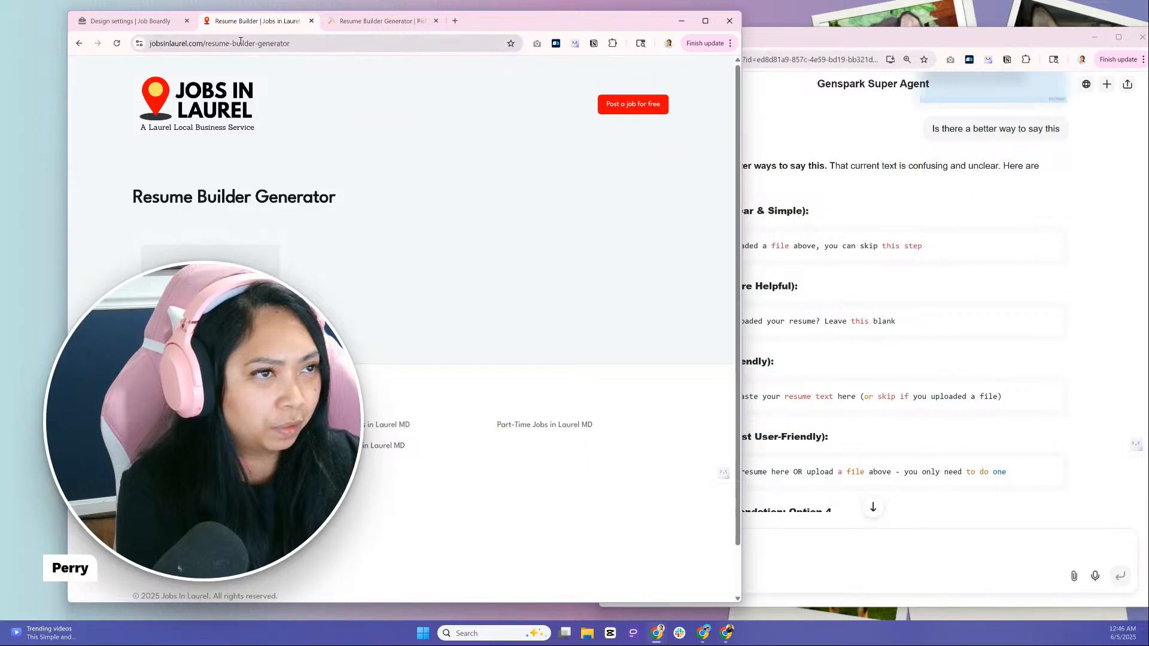
# Open the Resume Builder Generator page for editing and compare its HTML embed code with the live page
pyautogui.click(163, 28)
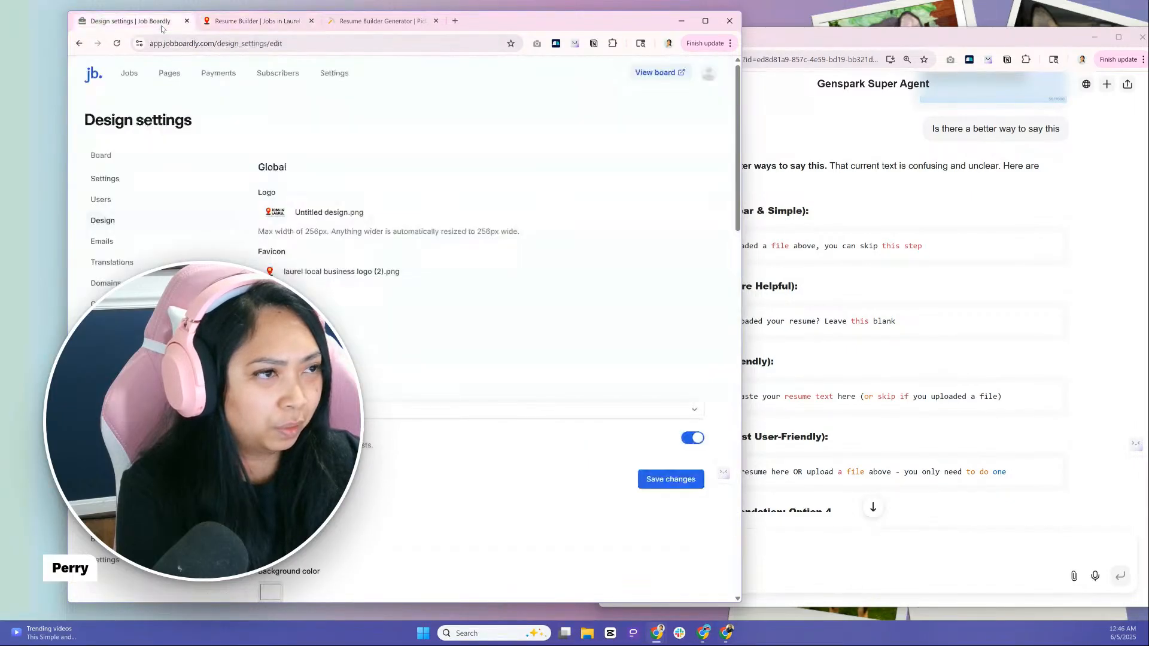
pyautogui.click(334, 73)
pyautogui.click(169, 73)
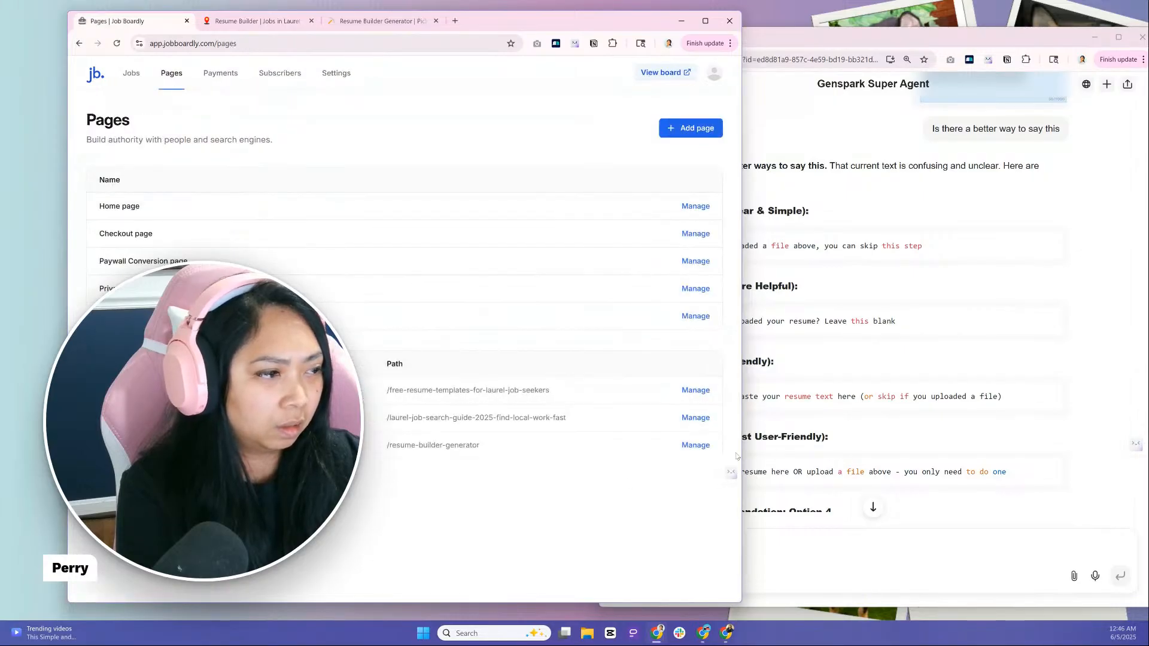
pyautogui.click(695, 445)
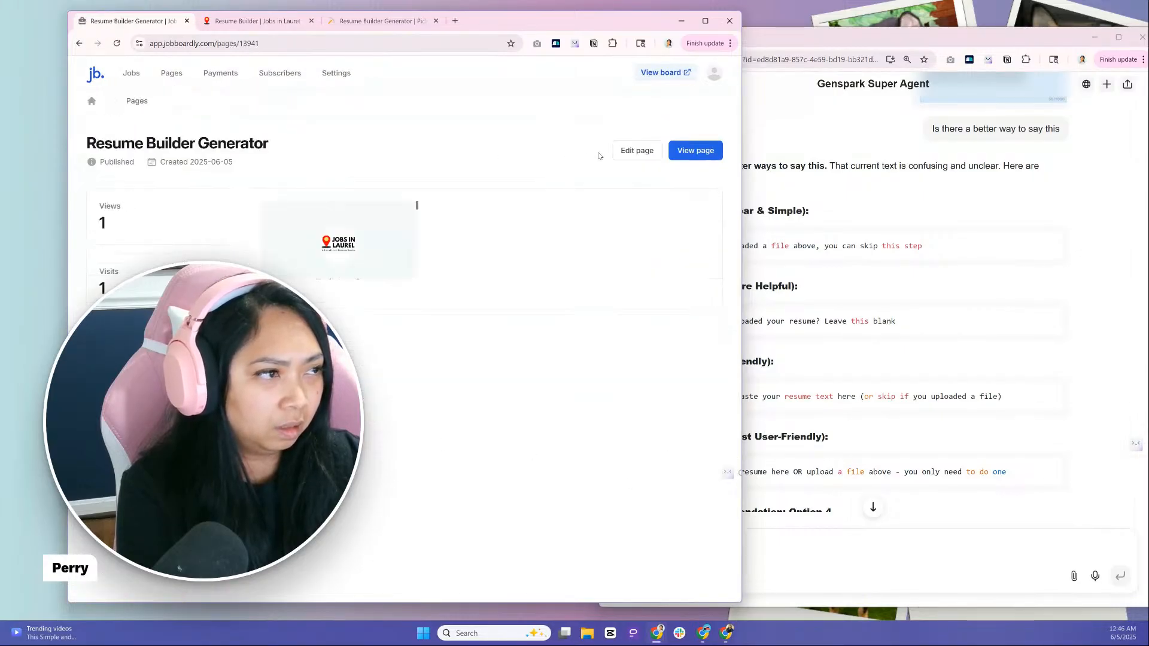
pyautogui.click(636, 151)
pyautogui.click(382, 298)
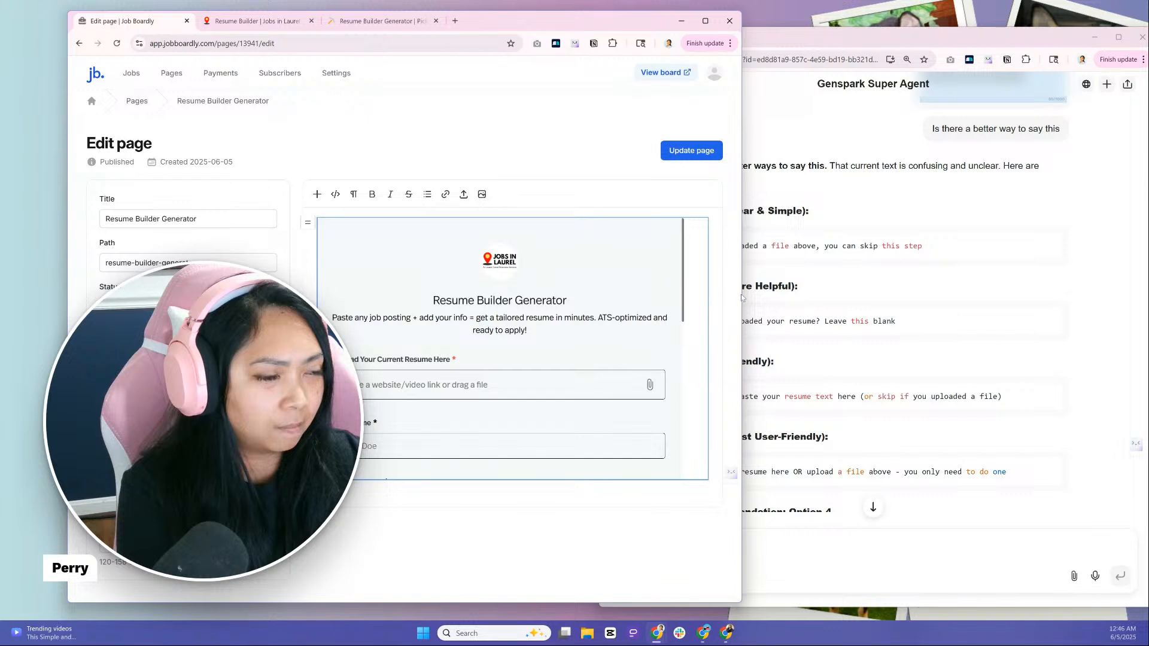
pyautogui.click(335, 194)
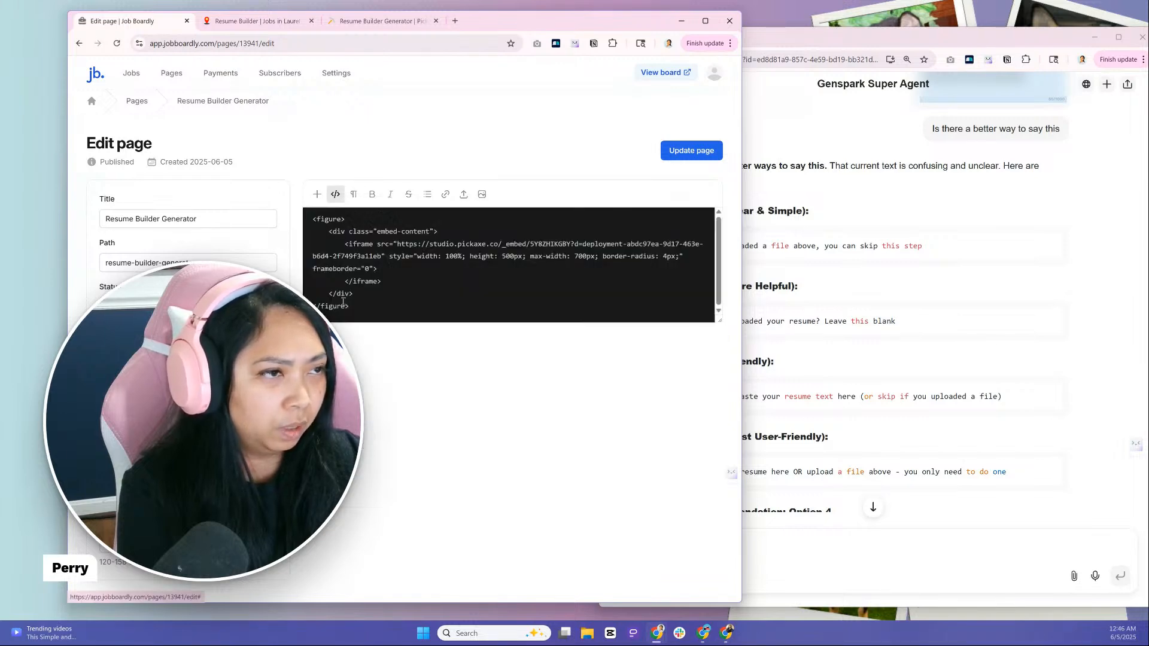
pyautogui.click(277, 24)
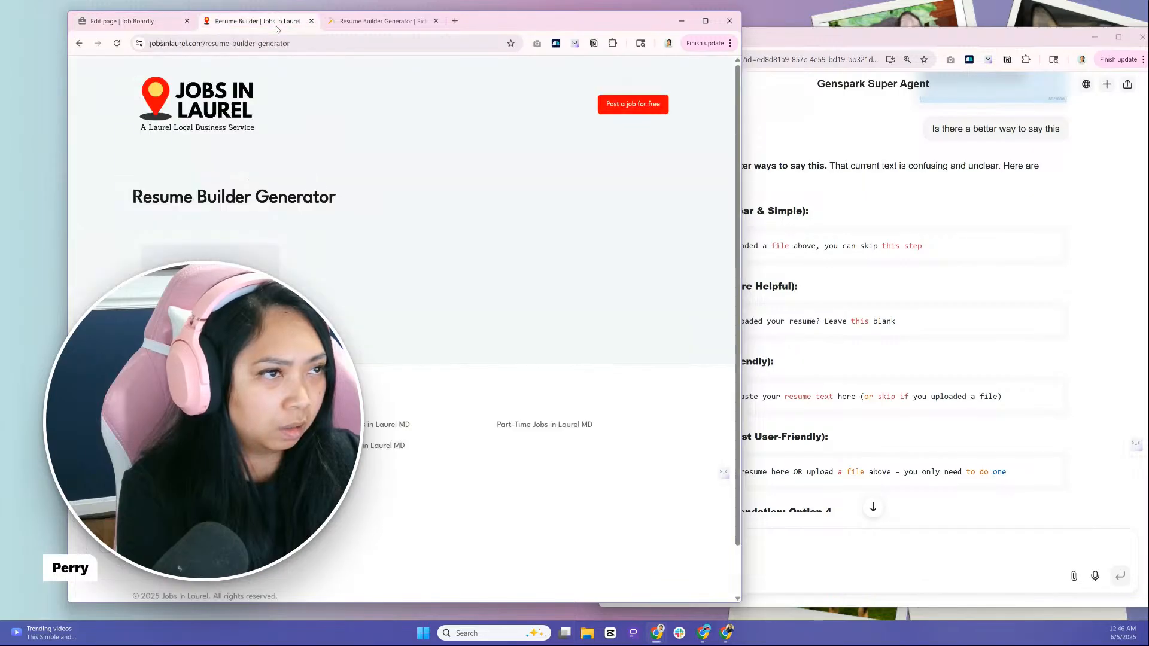
pyautogui.click(175, 24)
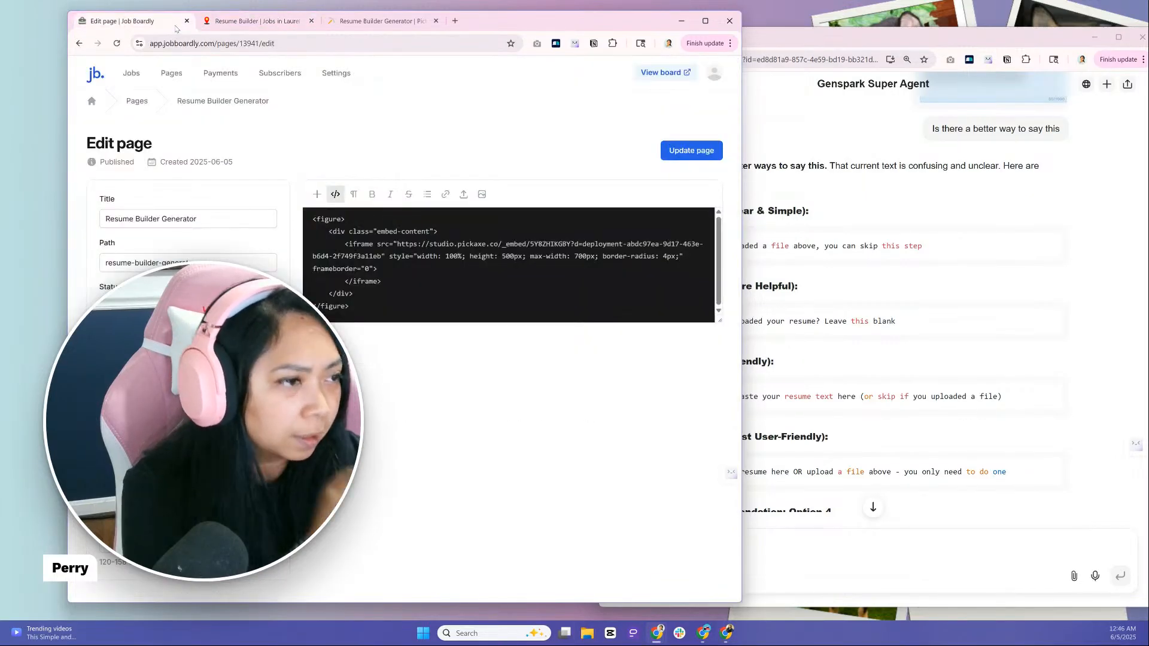
# Switch to the Pickaxe embed editor, widen the inline iframe embed to about 1403 px and save the embed
pyautogui.click(363, 21)
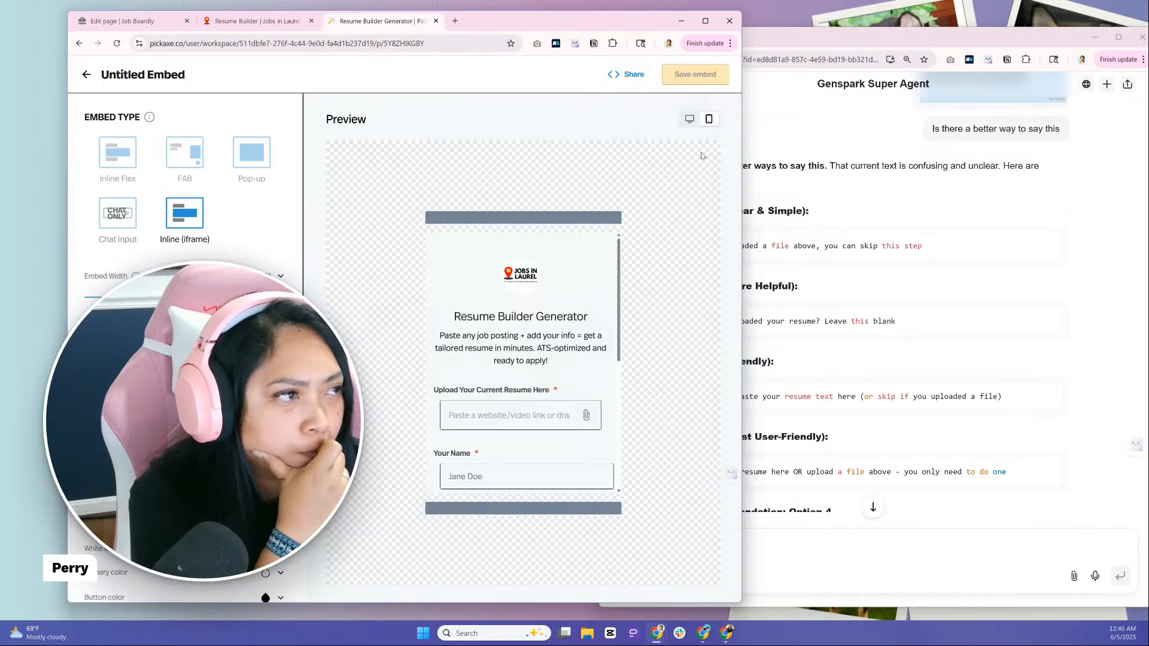
pyautogui.moveTo(737, 156); pyautogui.dragTo(922, 156)
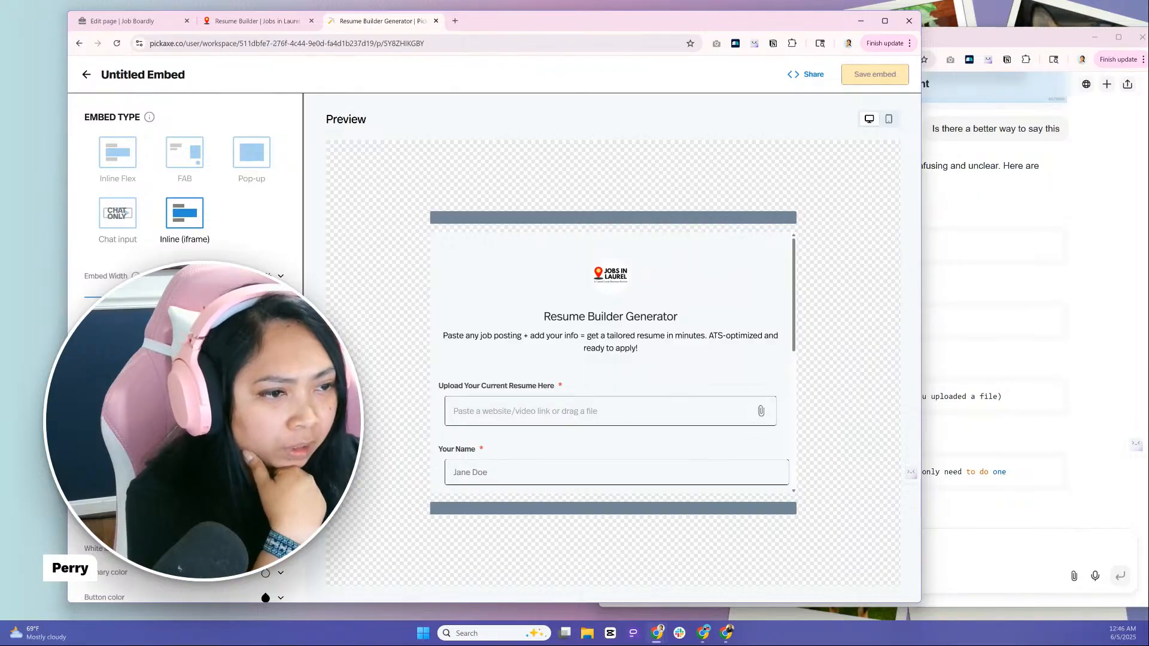
pyautogui.moveTo(222, 297); pyautogui.dragTo(284, 297)
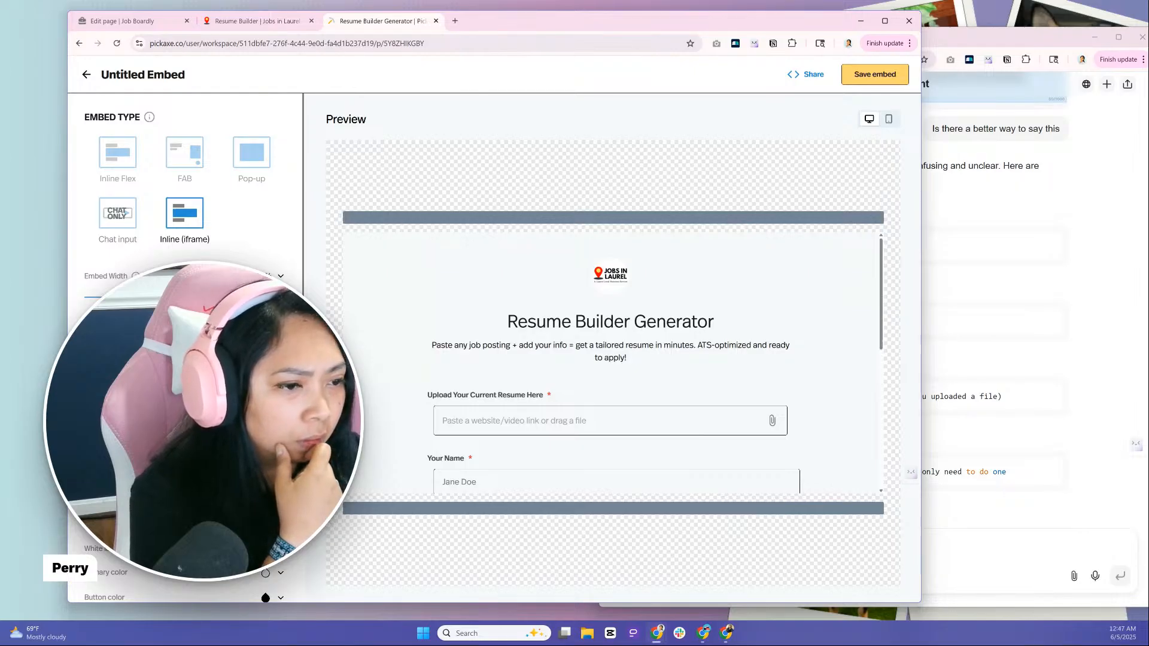
pyautogui.scroll(-1, 185, 179)
pyautogui.scroll(-1, 186, 180)
pyautogui.scroll(2, 185, 179)
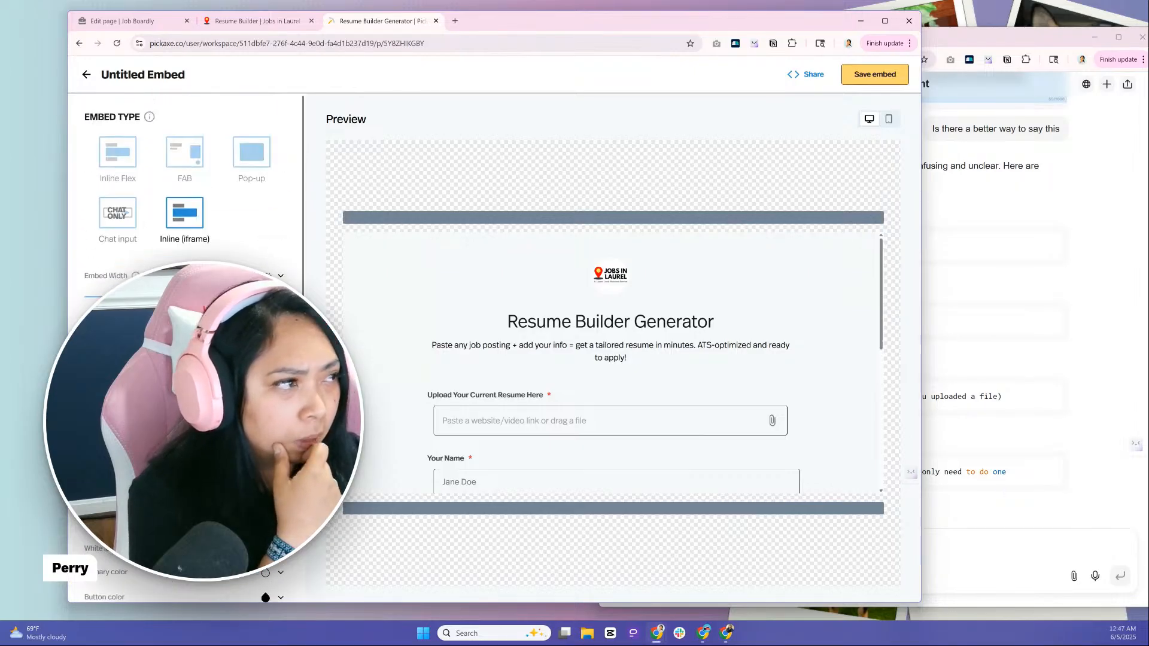
pyautogui.click(854, 75)
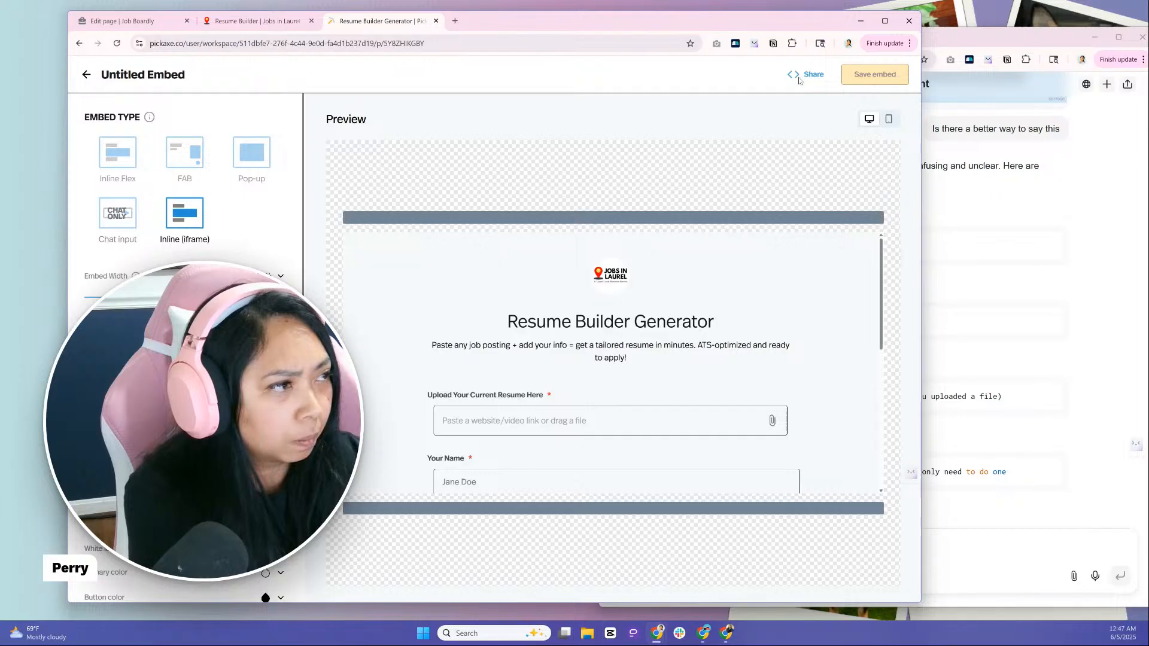
# Copy max-width: 1403px from the Pickaxe embed code into the Job Boardly page's HTML, update the page and check it live
pyautogui.click(798, 78)
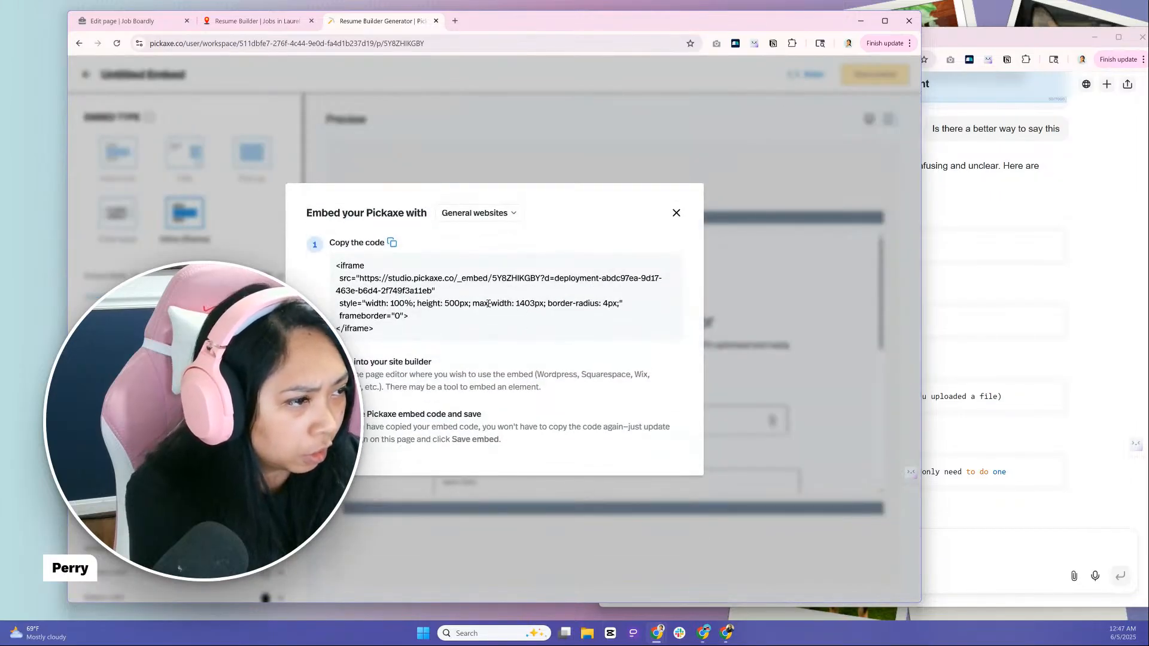
pyautogui.moveTo(472, 304); pyautogui.dragTo(546, 304)
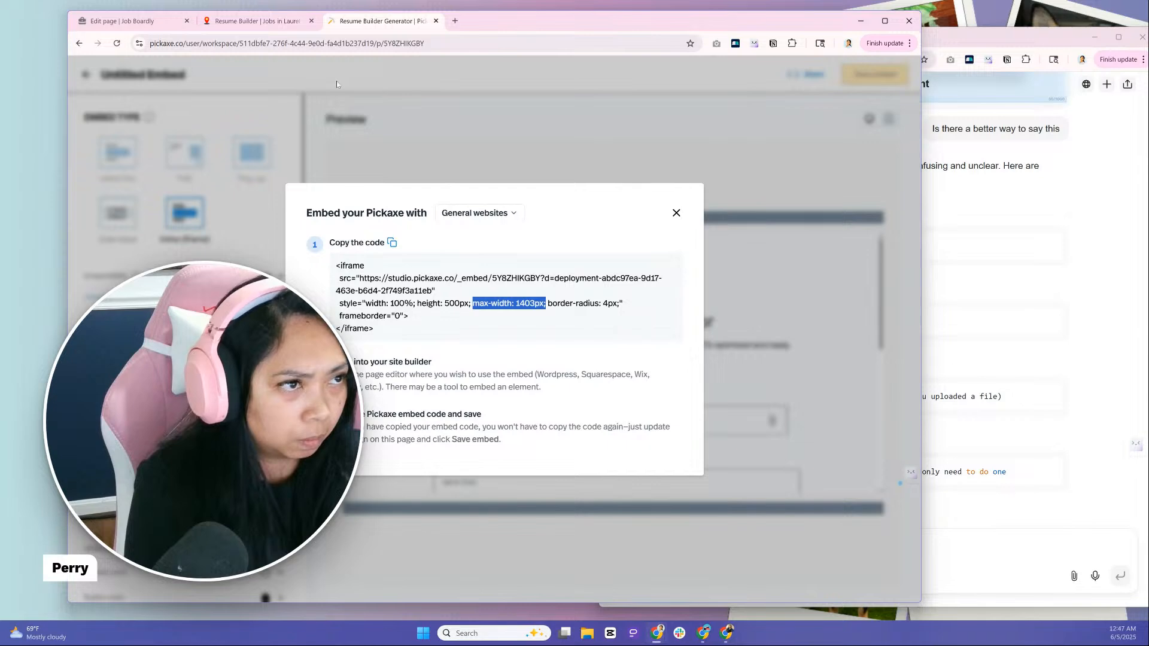
pyautogui.click(272, 22)
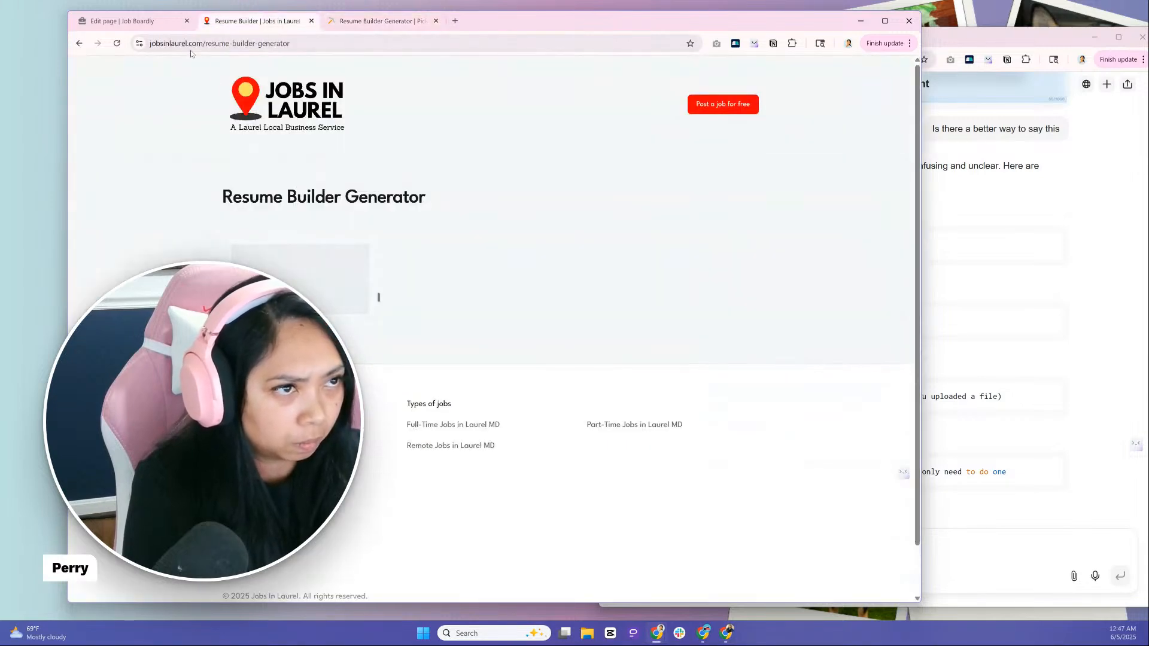
pyautogui.click(126, 21)
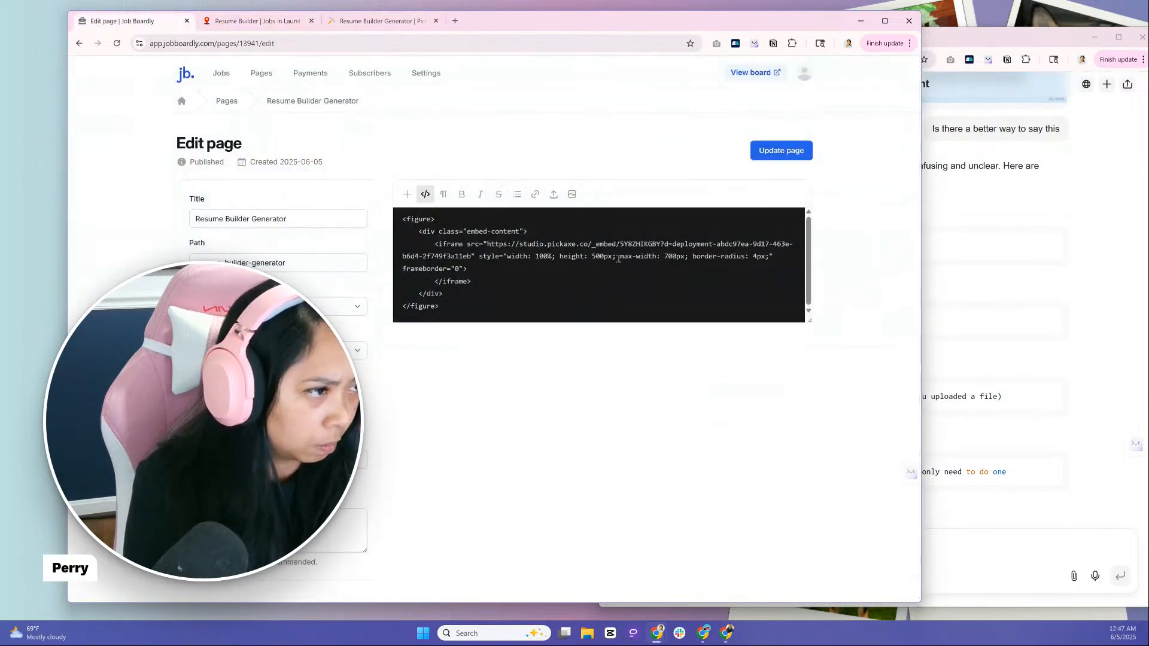
pyautogui.moveTo(621, 256); pyautogui.dragTo(686, 256)
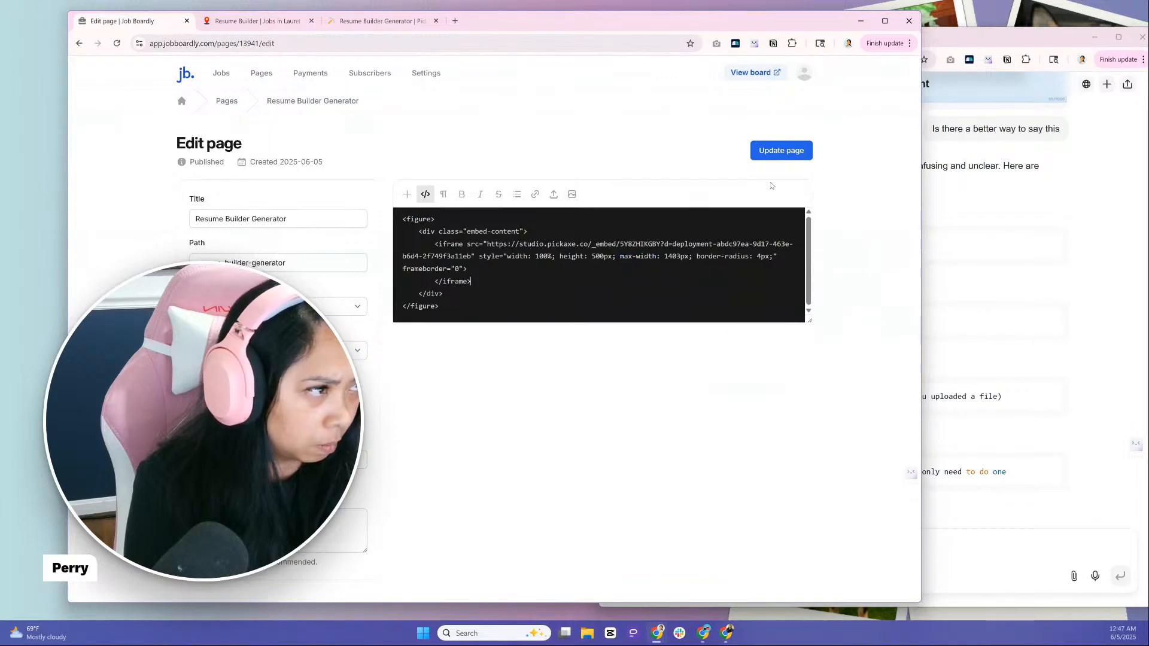
pyautogui.click(782, 150)
pyautogui.click(280, 21)
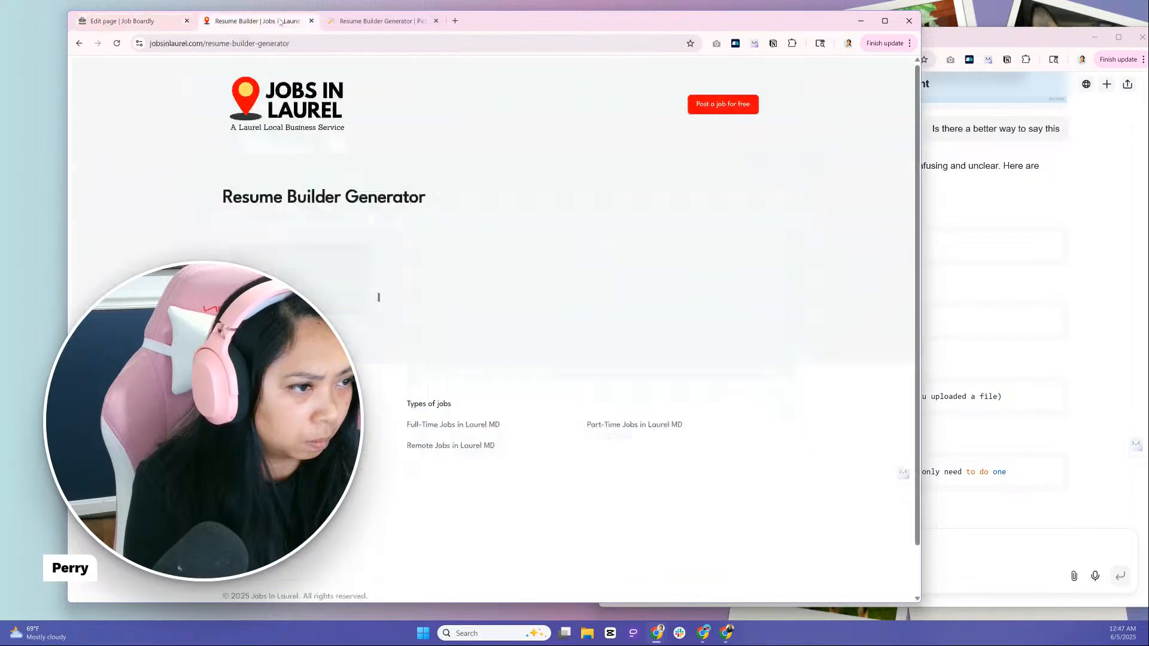
pyautogui.click(116, 43)
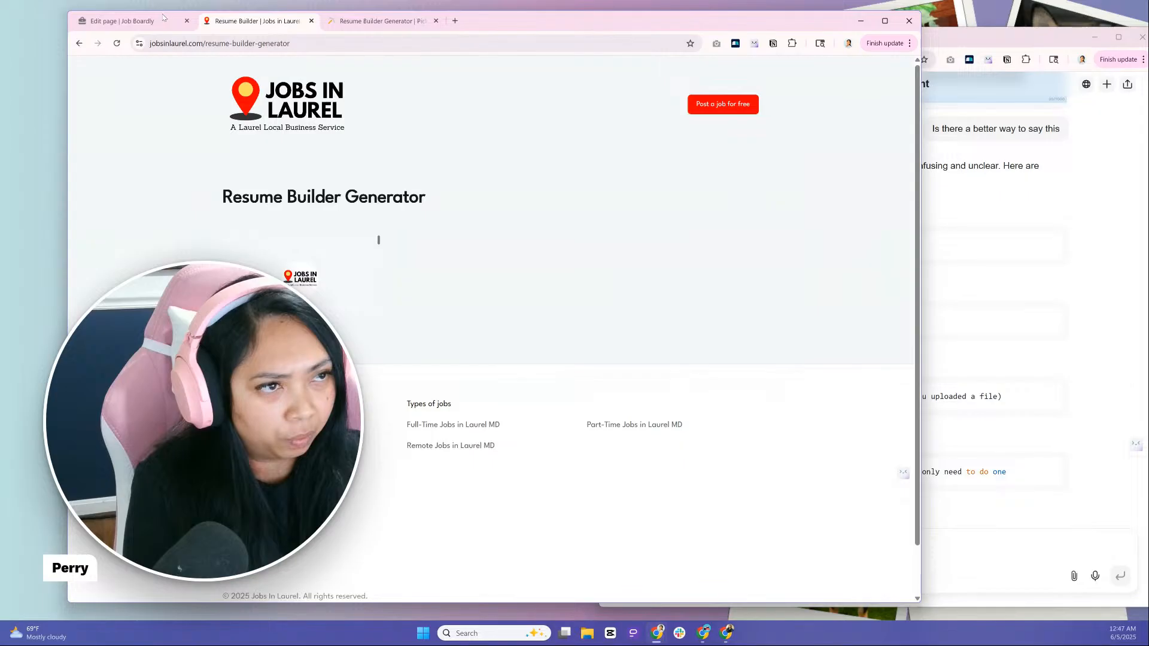
# Examine the embed code and form preview in the Resume Builder Generator page editor, leaving the embed unchanged
pyautogui.click(129, 21)
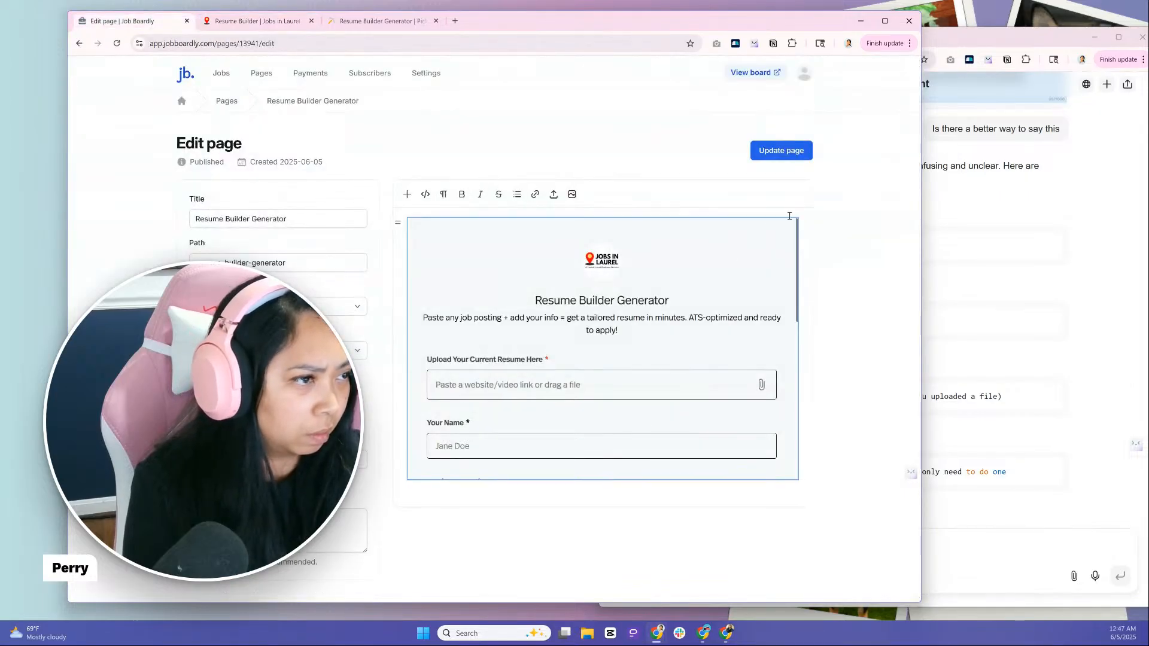
pyautogui.click(393, 228)
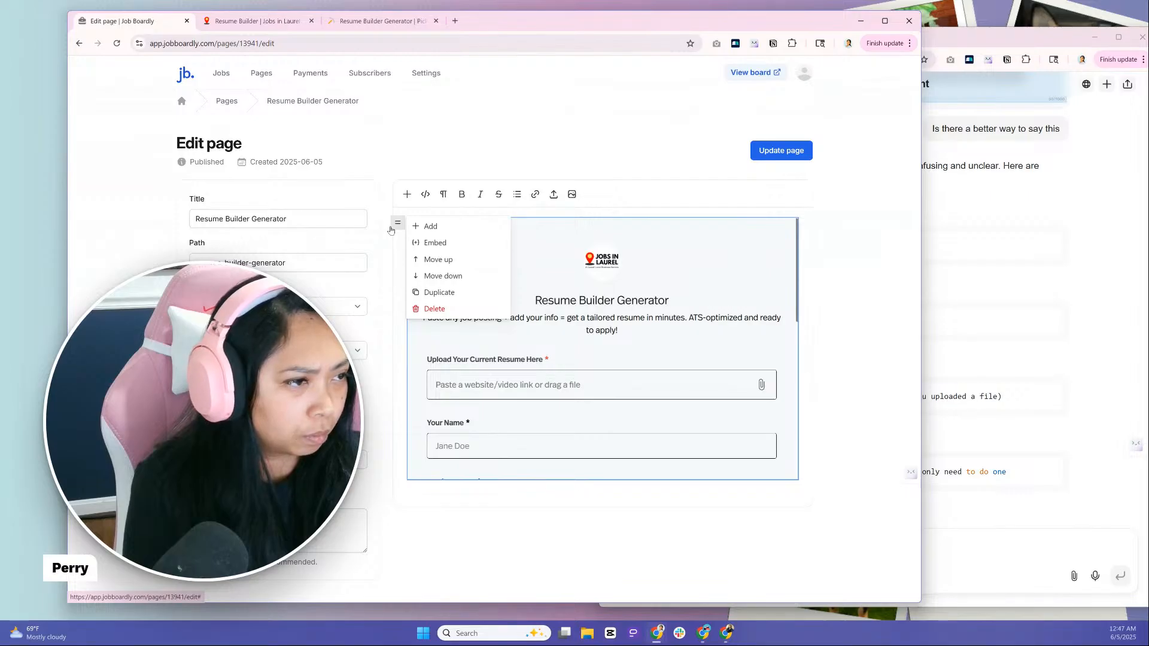
pyautogui.click(421, 243)
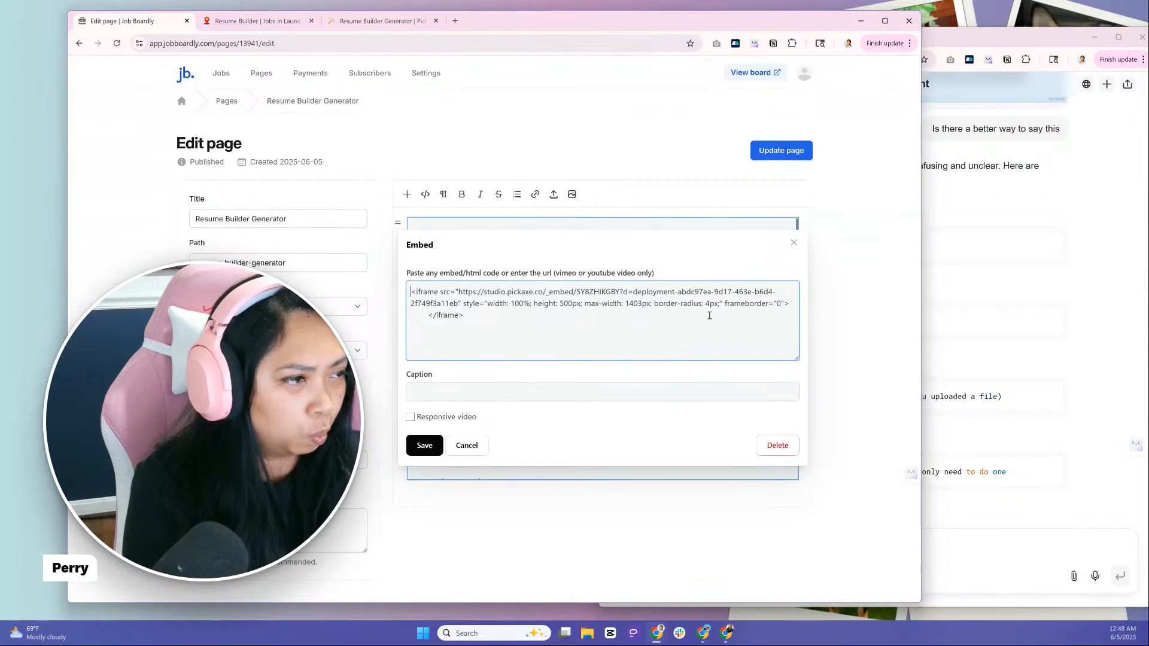
pyautogui.click(793, 244)
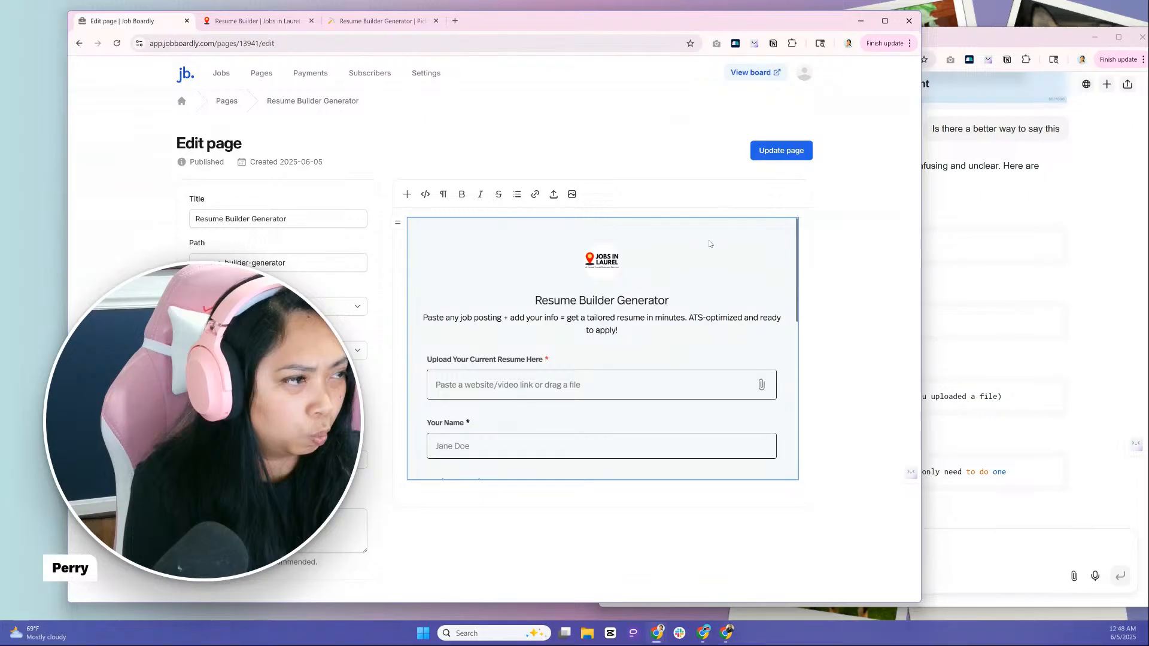
pyautogui.moveTo(68, 287); pyautogui.dragTo(37, 287)
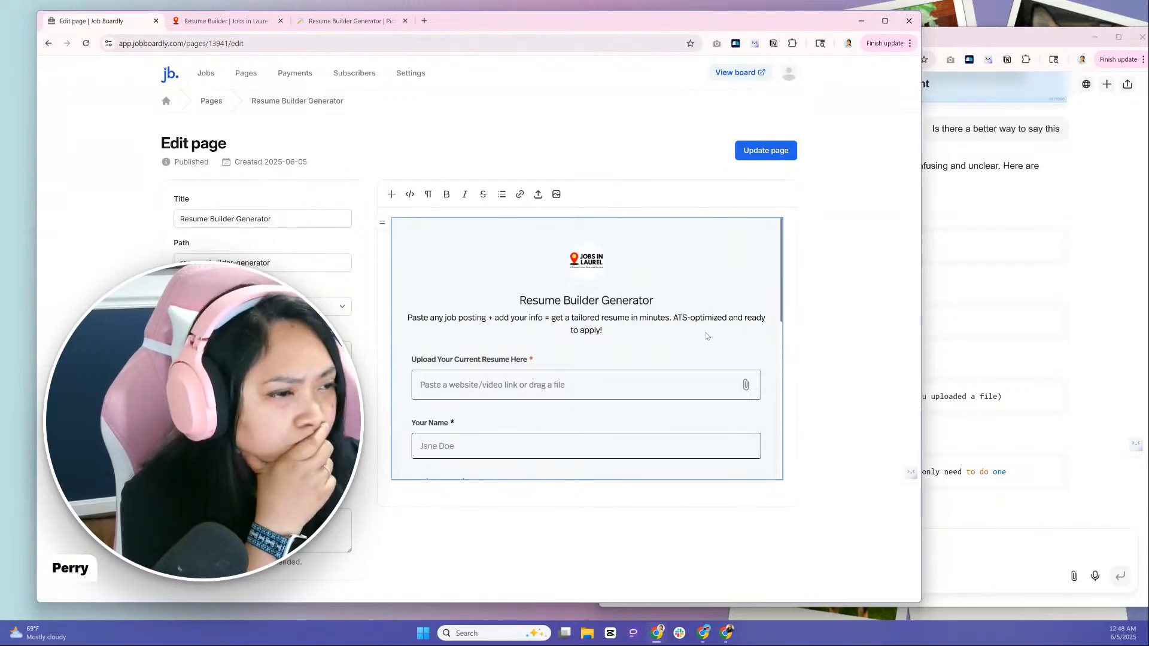
pyautogui.scroll(-1, 702, 331)
pyautogui.scroll(-5, 697, 326)
pyautogui.scroll(6, 696, 326)
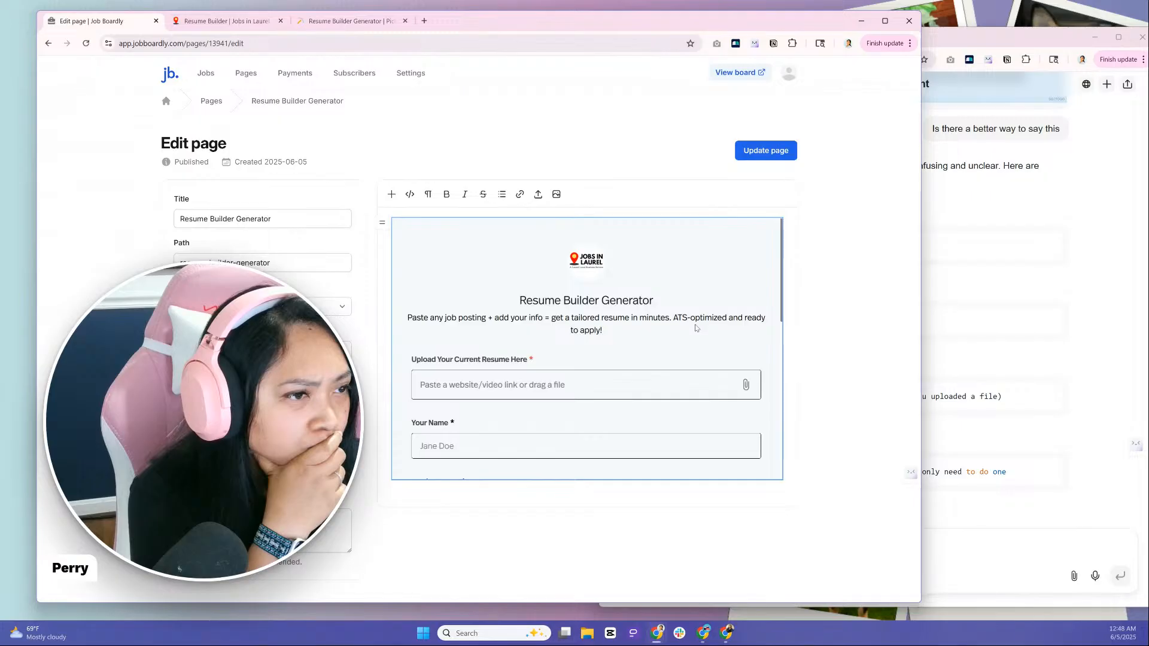
# Check the live resume builder page, narrow its browser window, and open a new Genspark session in the other window
pyautogui.click(242, 20)
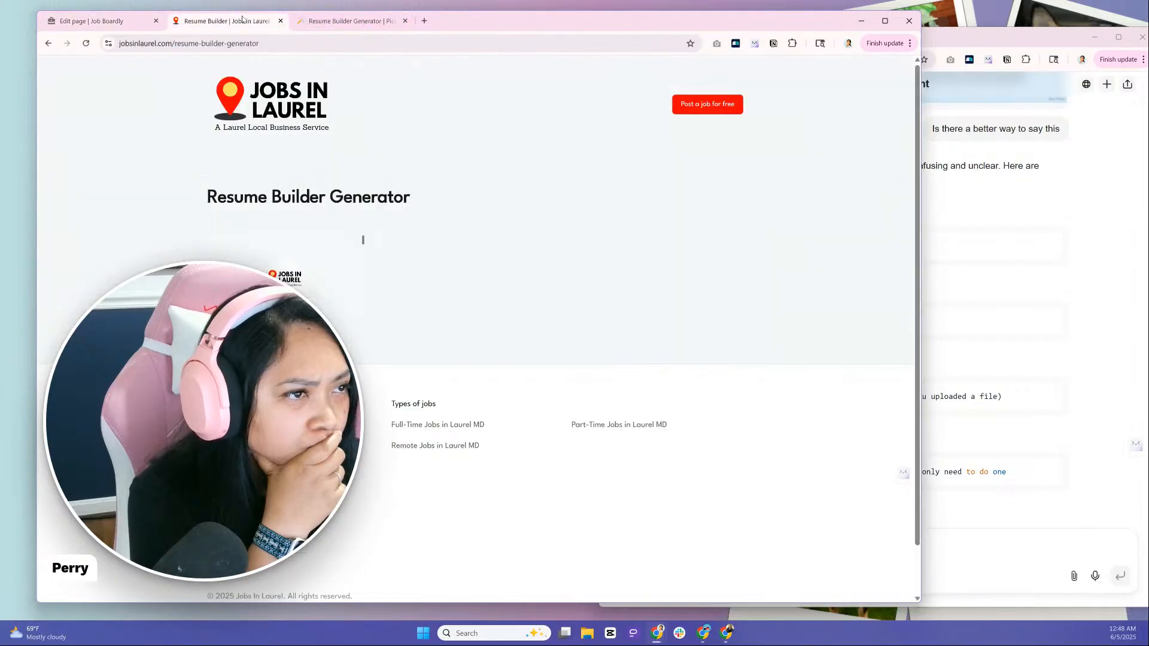
pyautogui.moveTo(927, 223); pyautogui.dragTo(814, 216)
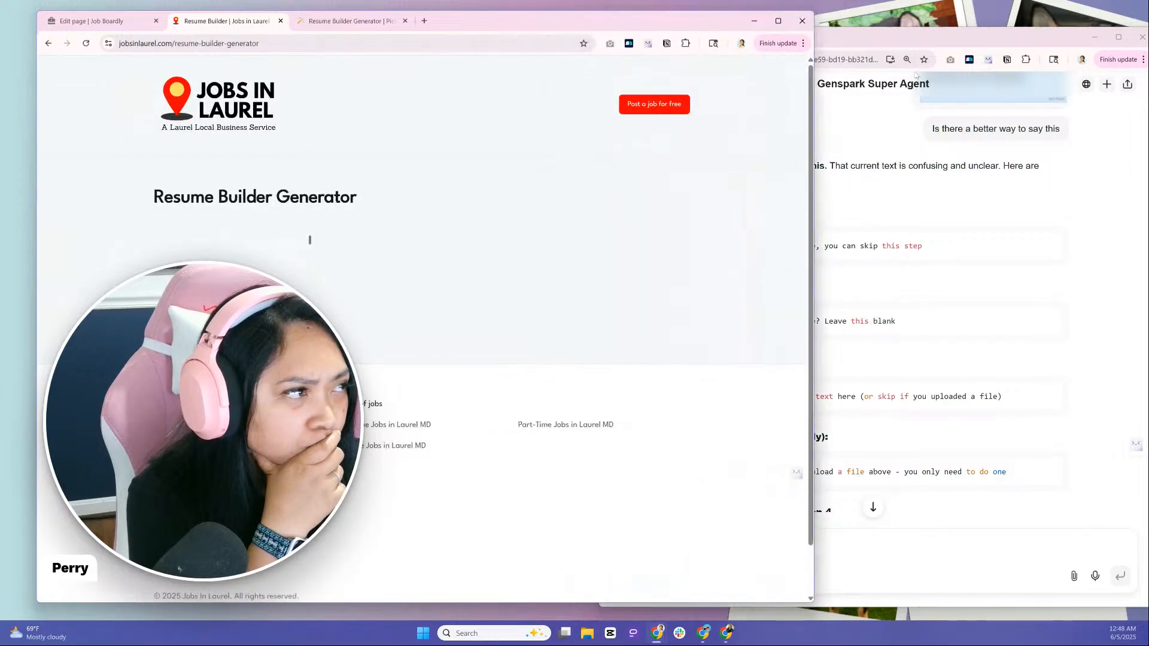
pyautogui.click(909, 39)
pyautogui.click(740, 39)
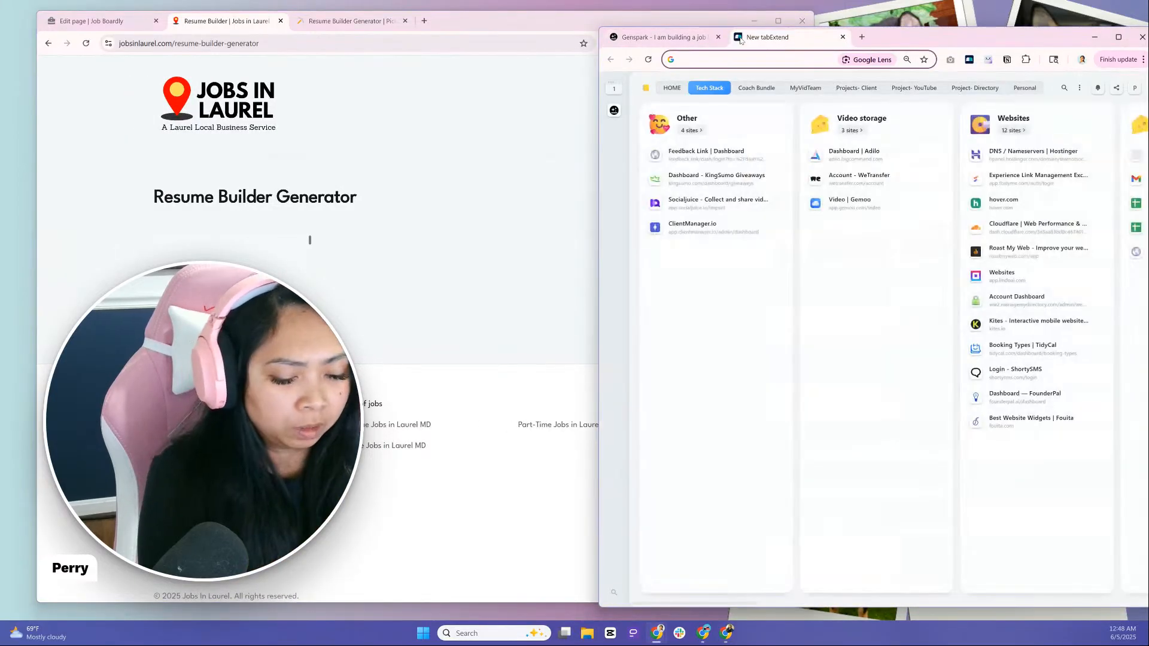
pyautogui.write('genspark.ai')
pyautogui.press('Return')
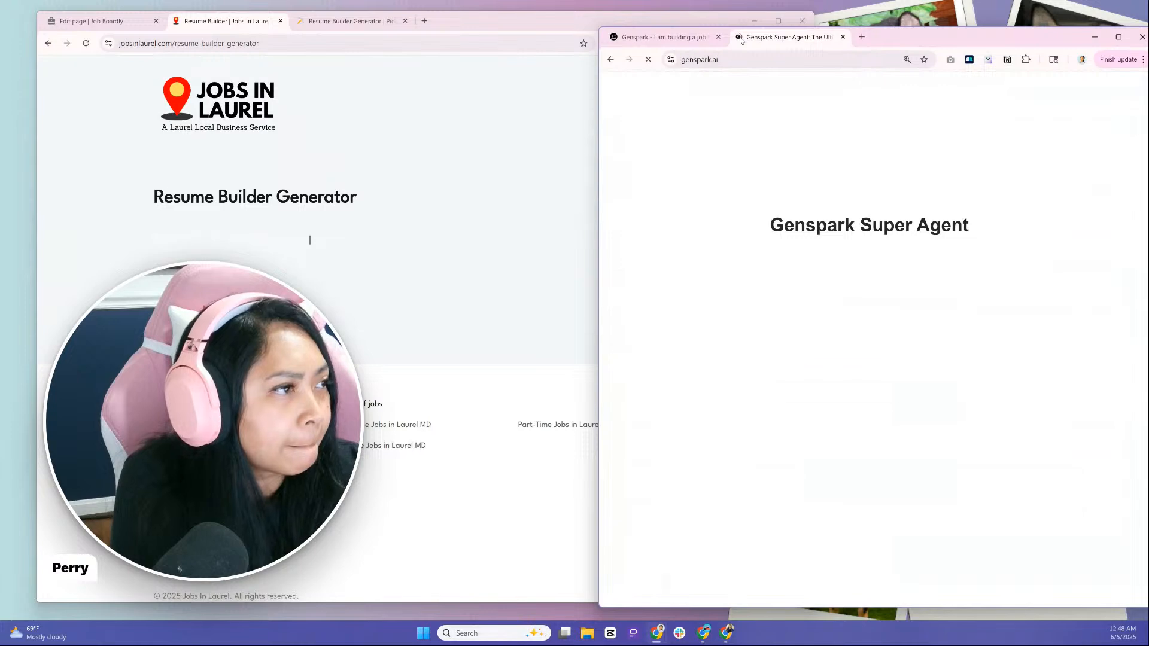
# Switch to Pickaxe and copy the complete iframe embed code for general websites
pyautogui.click(368, 42)
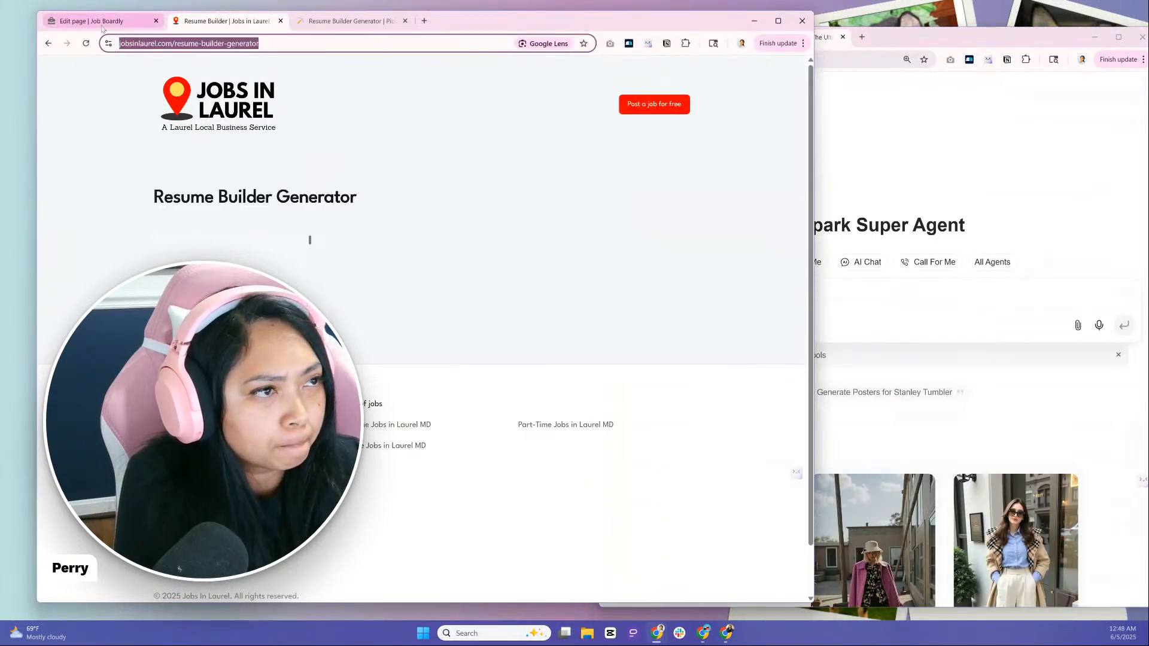
pyautogui.click(362, 23)
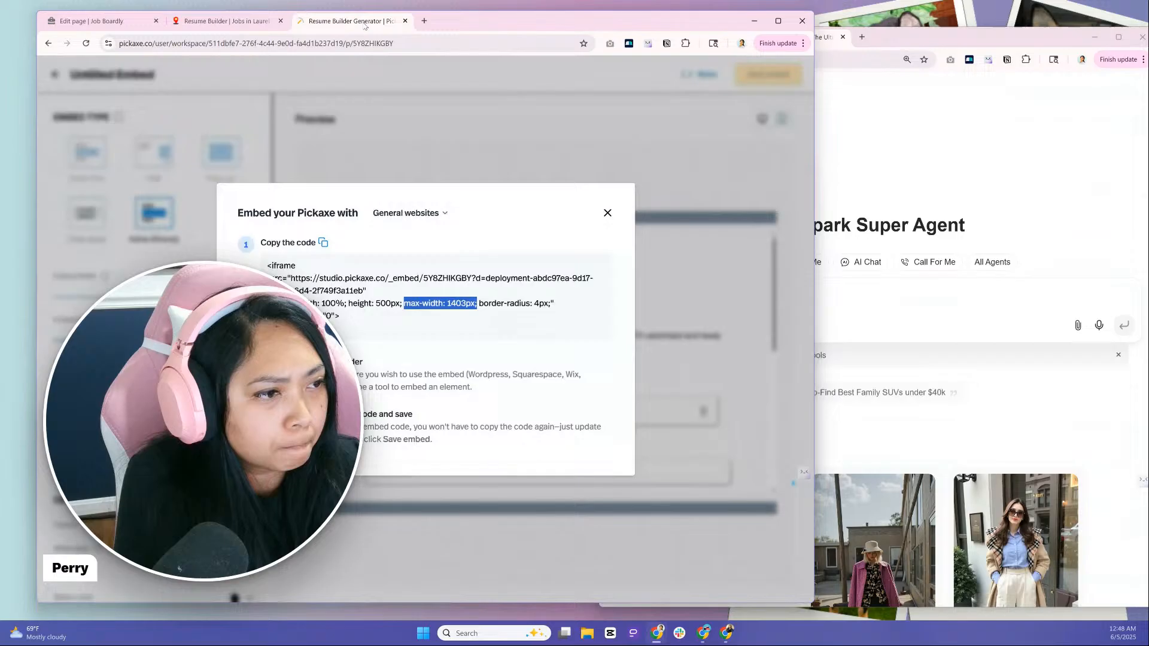
pyautogui.click(366, 254)
pyautogui.click(323, 244)
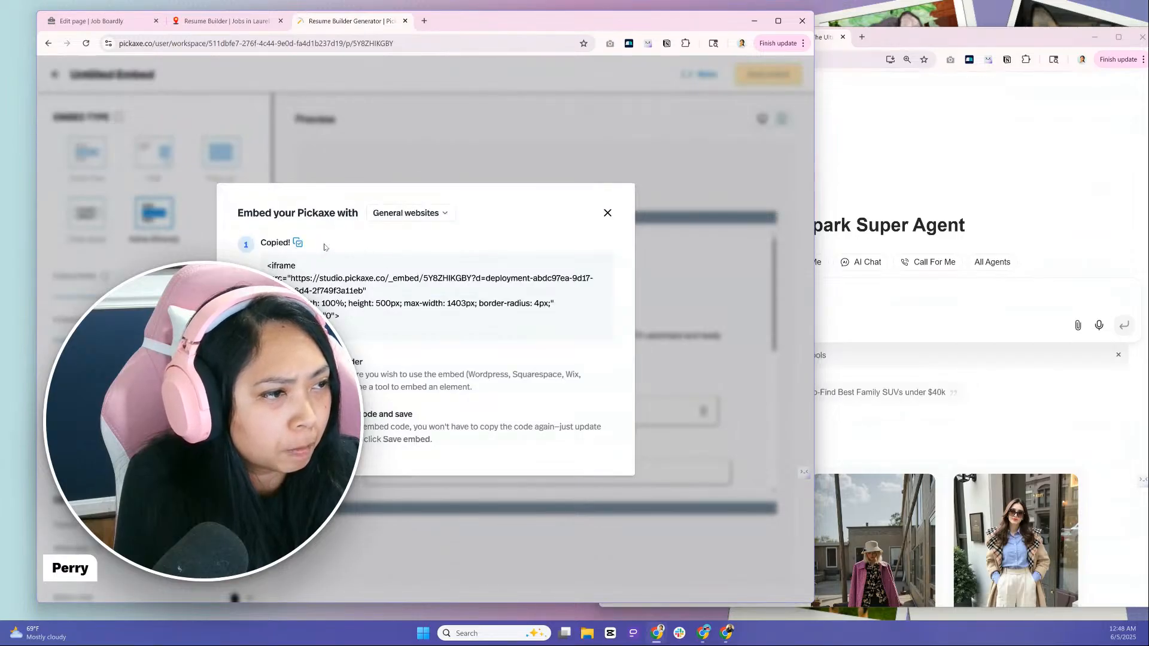
# Replace all HTML of the Job Boardly Resume Builder Generator page with the copied Pickaxe embed code and update the page
pyautogui.click(228, 21)
pyautogui.click(117, 20)
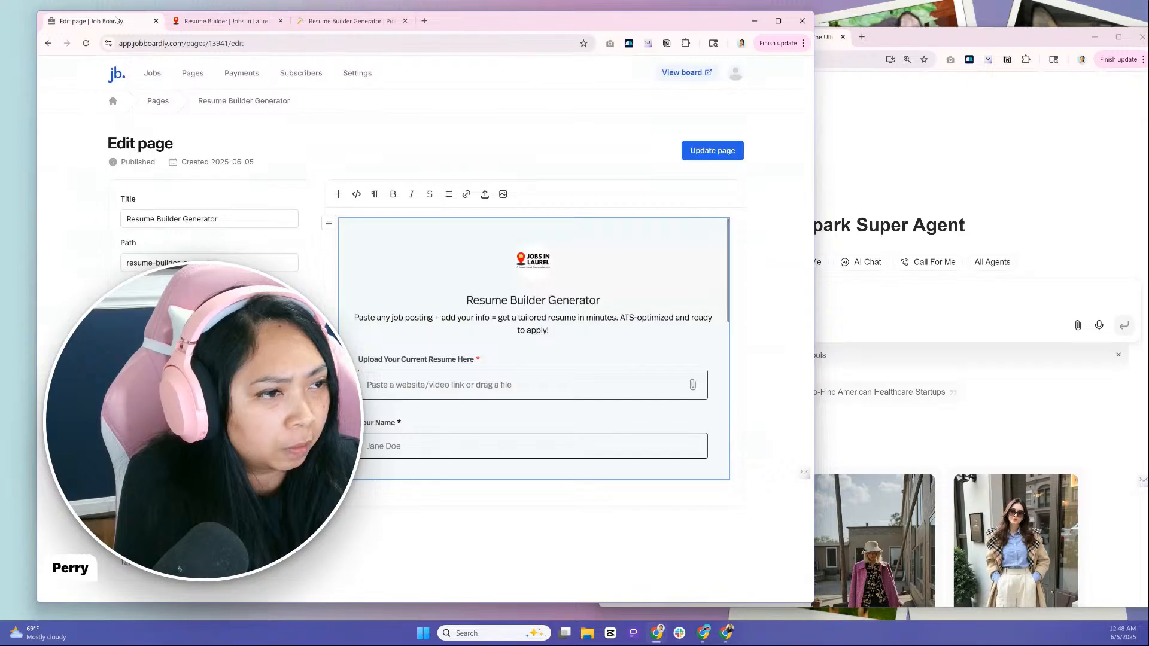
pyautogui.click(356, 194)
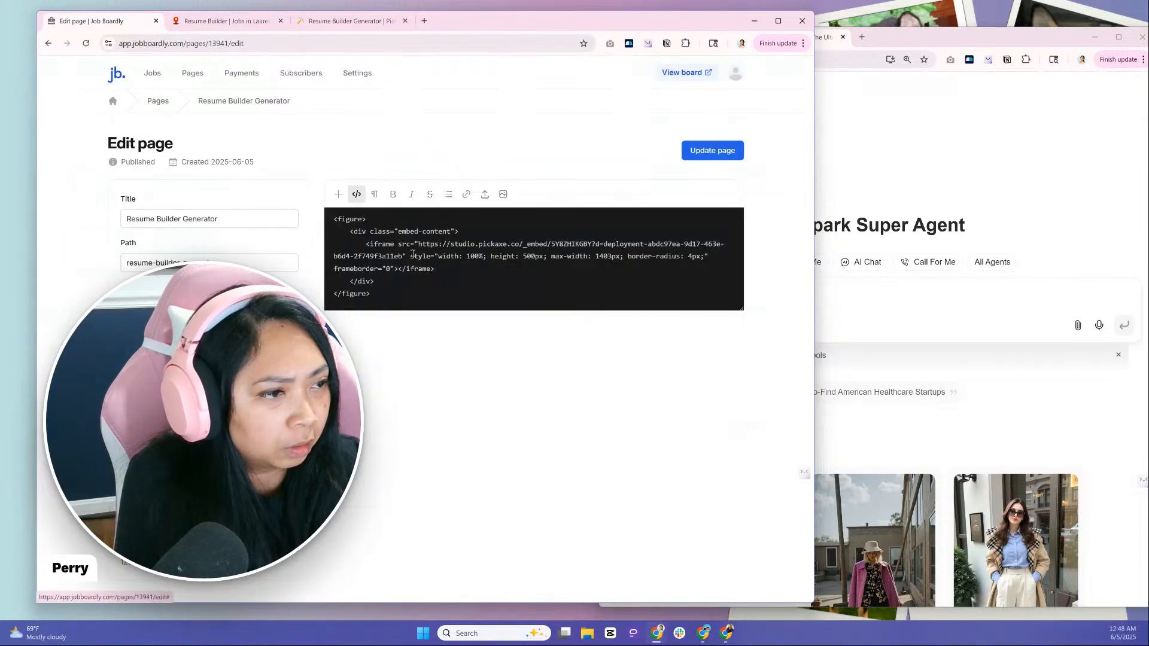
pyautogui.hotkey('ctrl', 'a')
pyautogui.press('BackSpace')
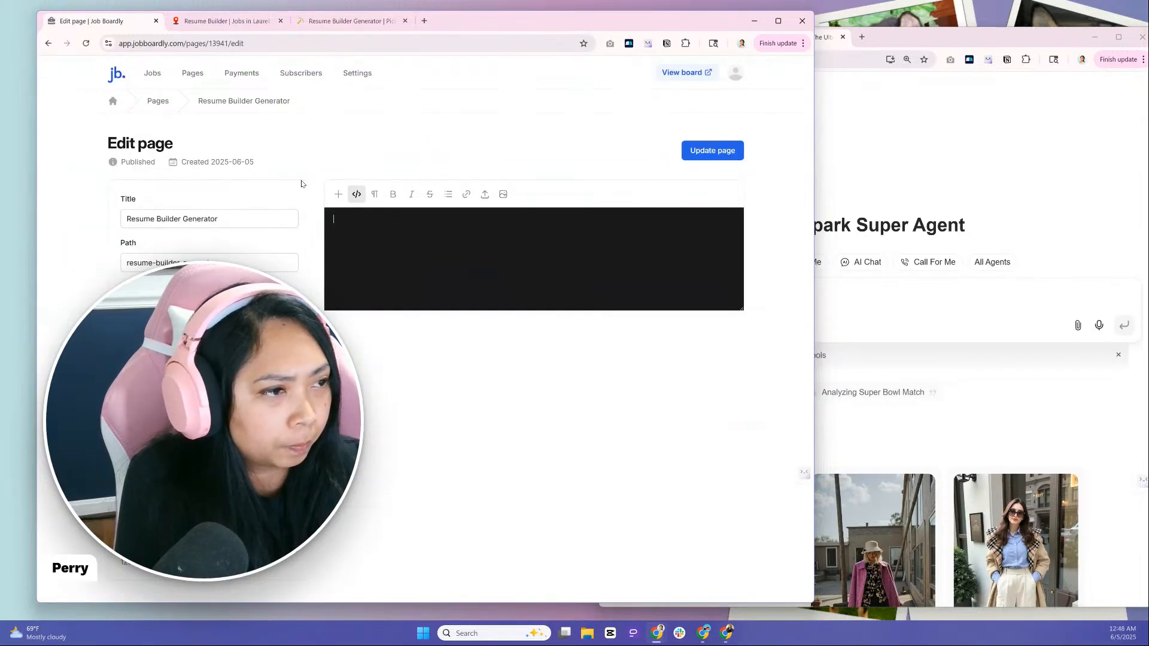
pyautogui.hotkey('ctrl', 'v')
pyautogui.click(709, 151)
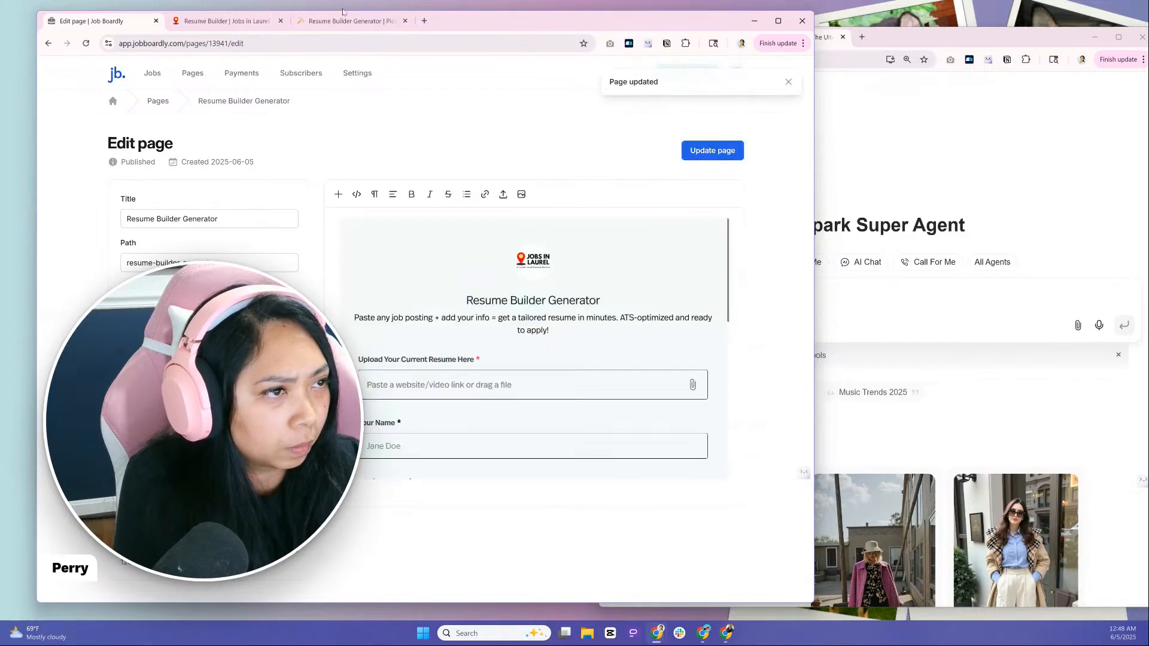
# Reload the live resume builder page to check the embed size and update the Job Boardly page again
pyautogui.click(225, 20)
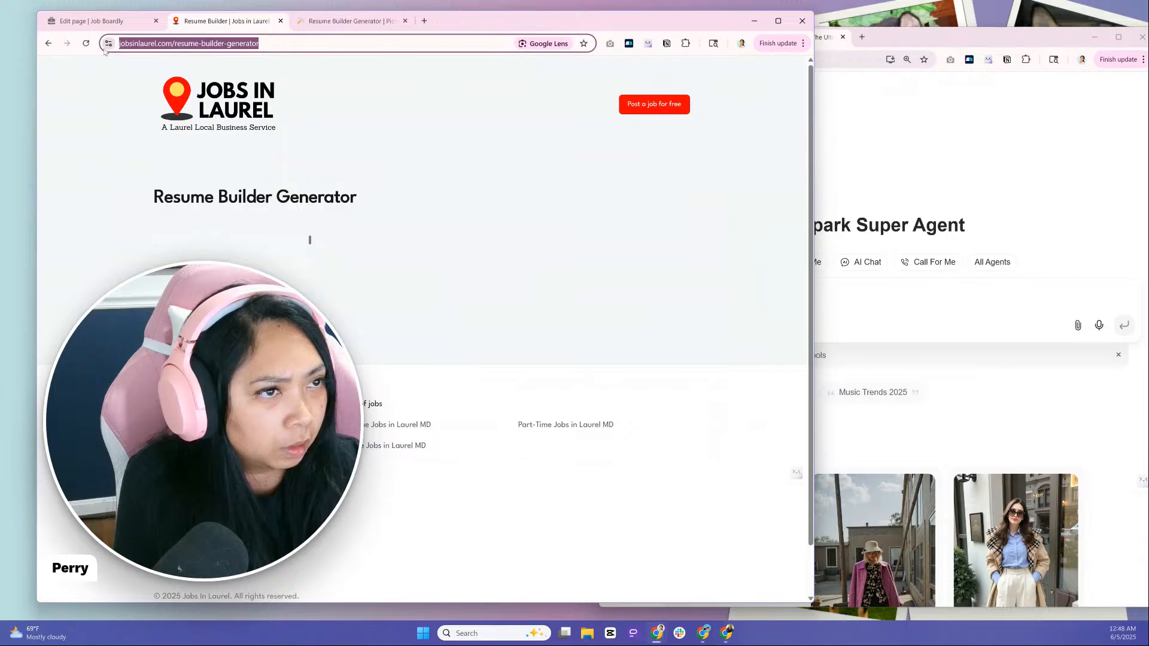
pyautogui.click(87, 44)
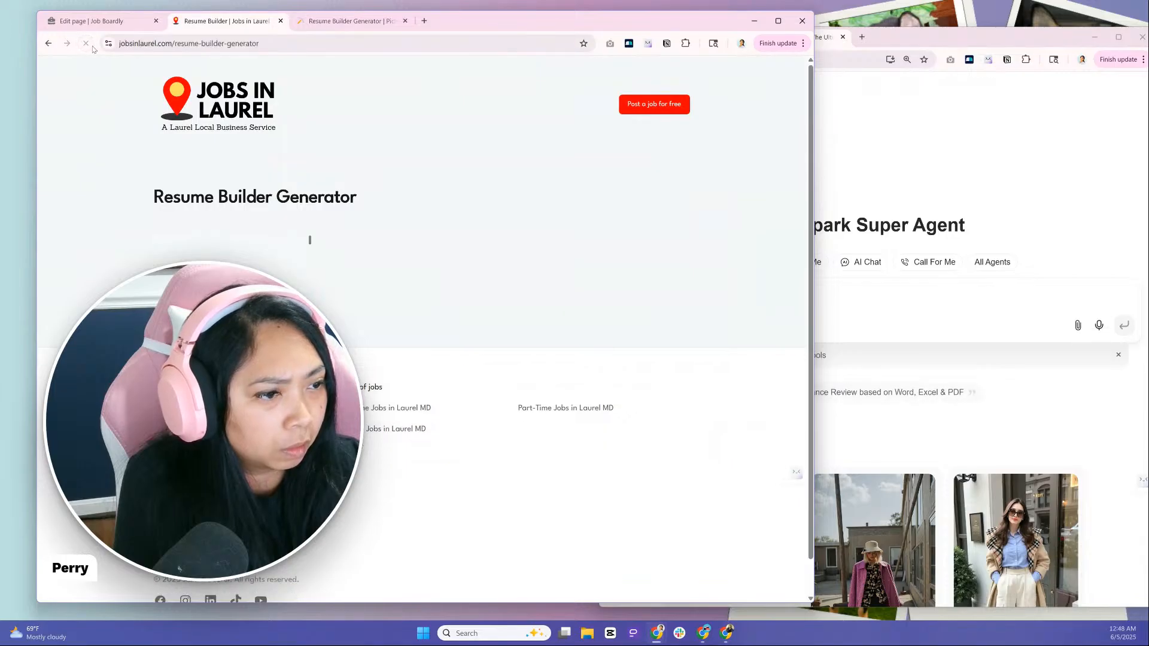
pyautogui.click(96, 21)
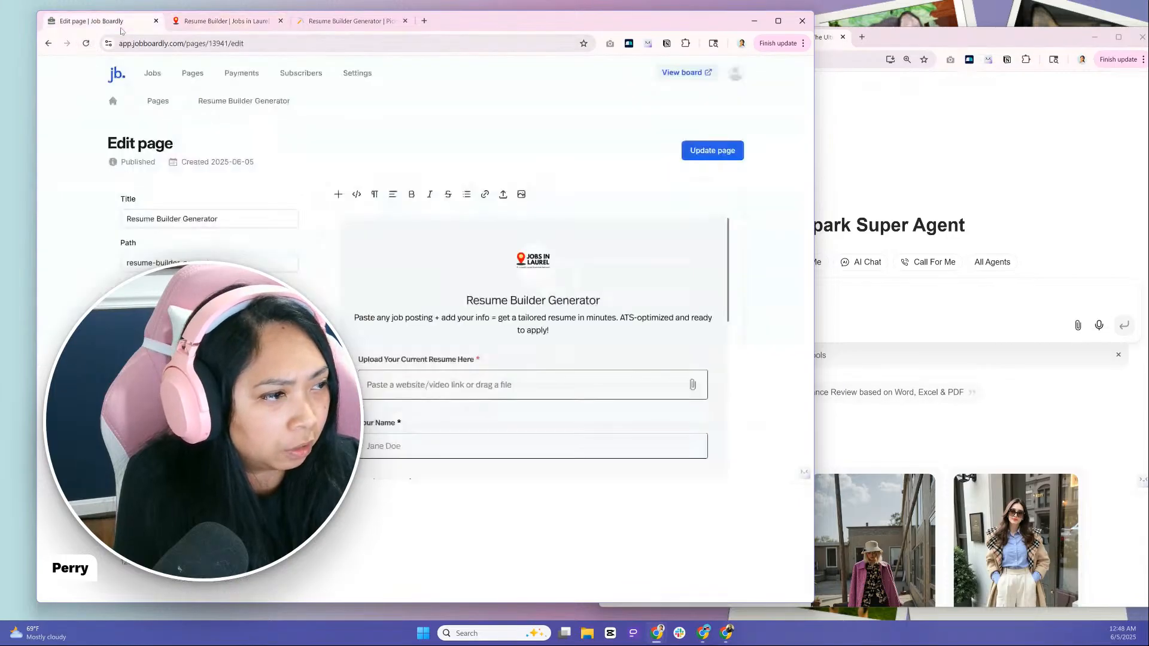
pyautogui.click(729, 155)
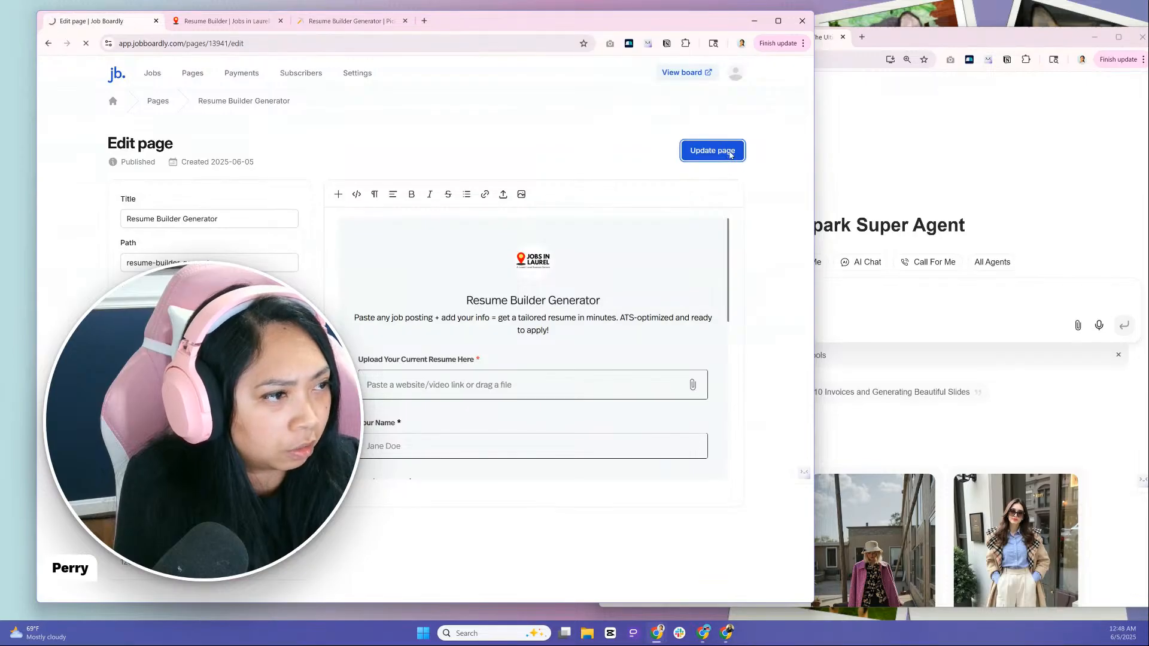
# View the published page from its Job Boardly overview to check the embed, and close the duplicate live page
pyautogui.click(207, 102)
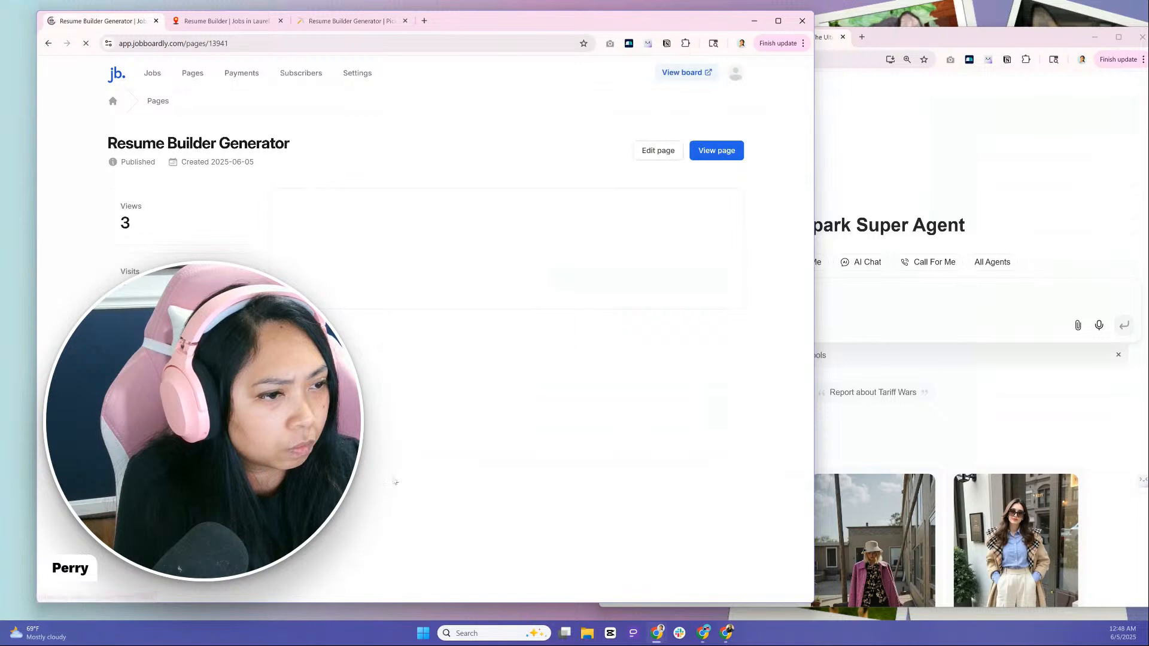
pyautogui.click(705, 154)
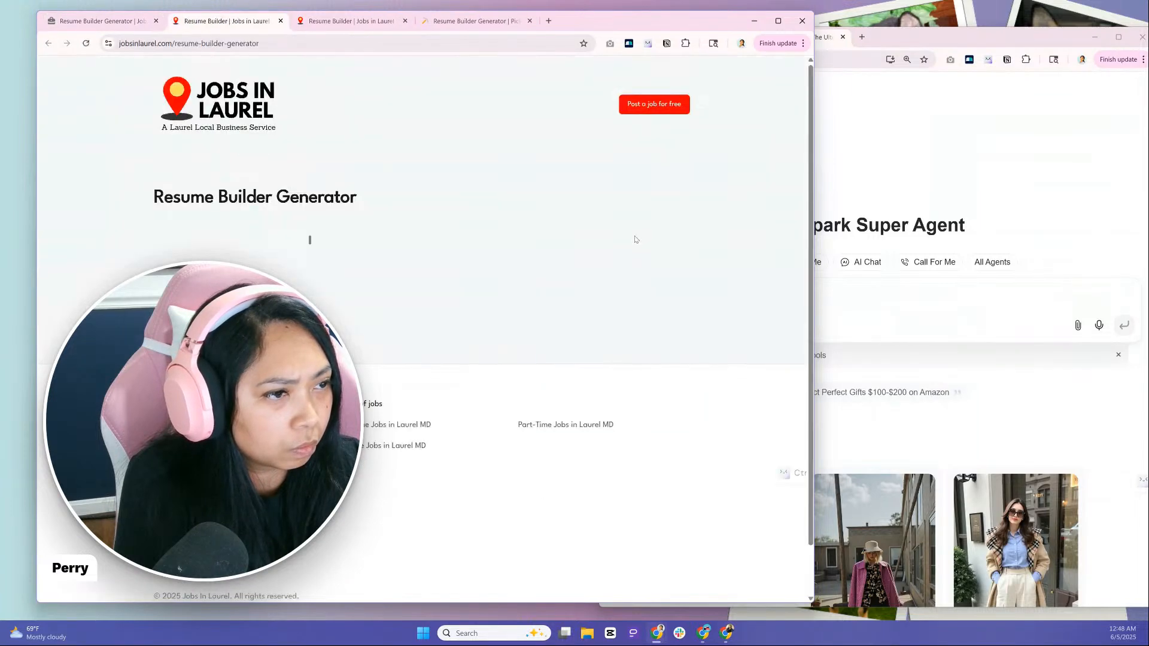
pyautogui.click(280, 21)
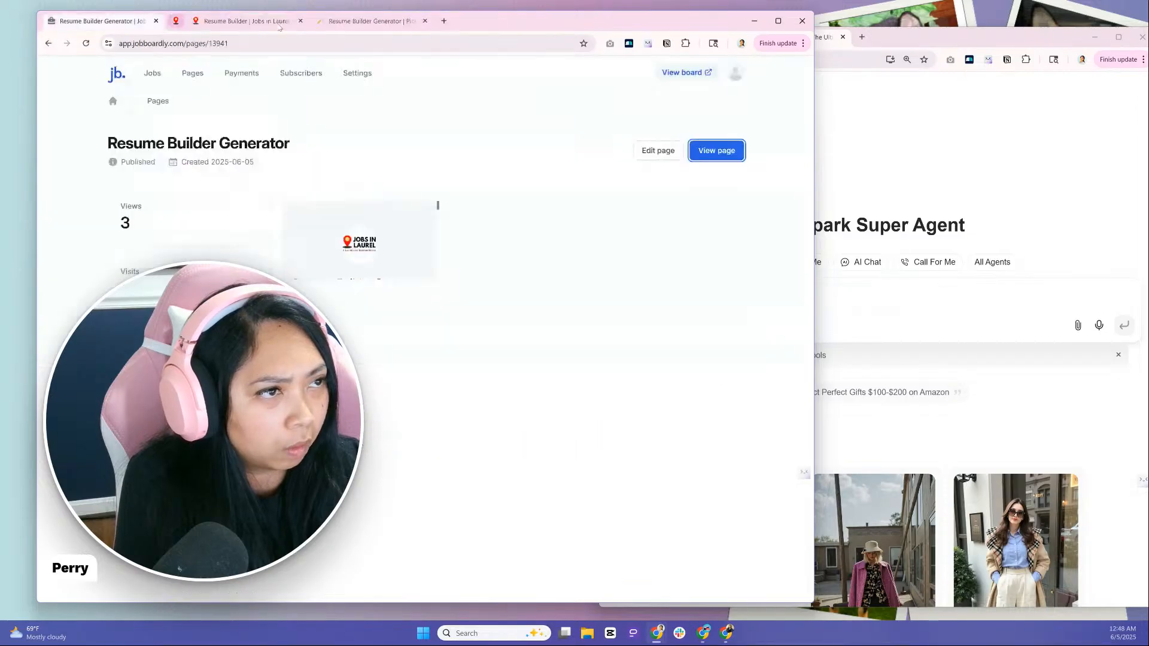
pyautogui.click(254, 27)
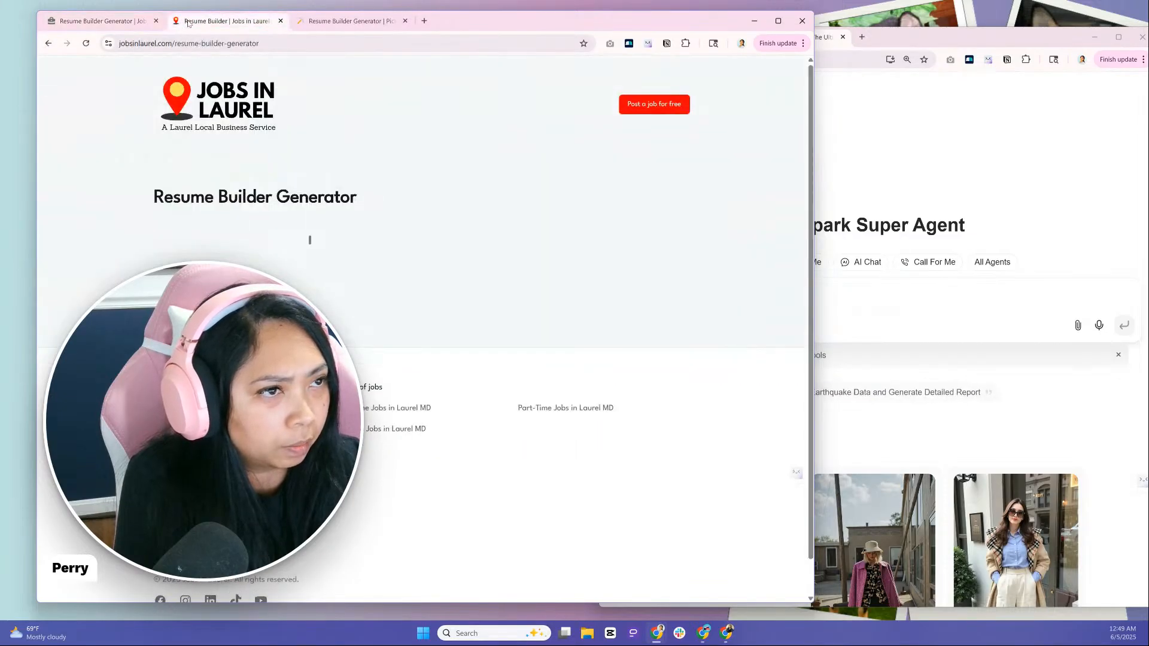
pyautogui.click(114, 23)
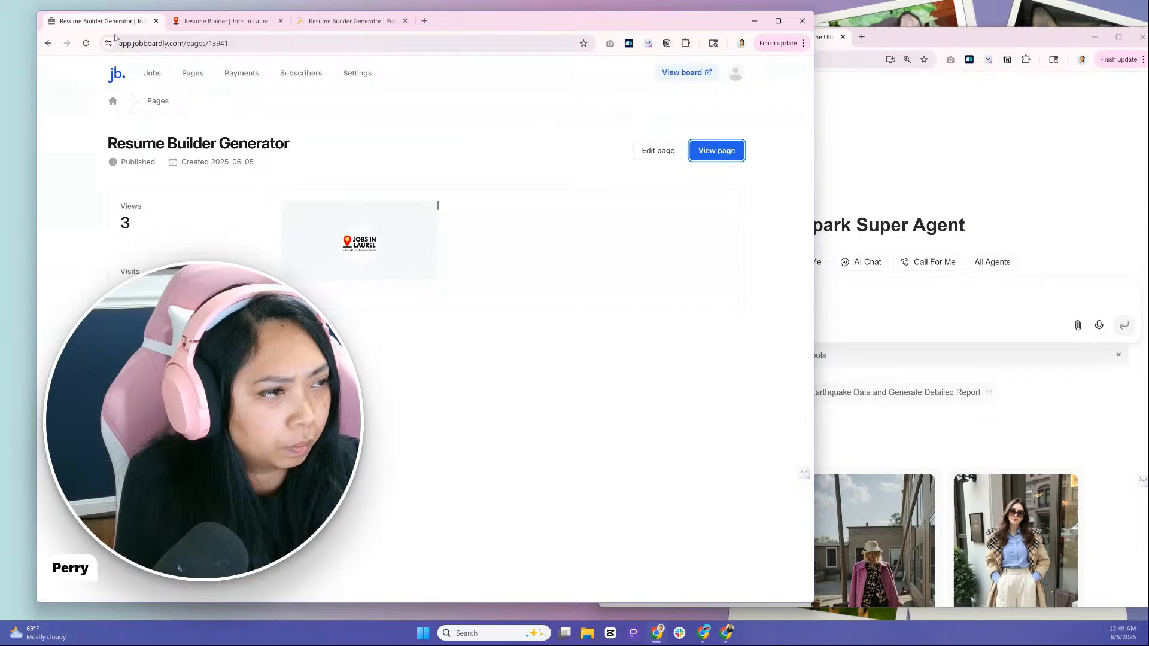
# Reopen the page for editing to check its form preview, and copy the iframe embed code from Pickaxe again
pyautogui.click(658, 151)
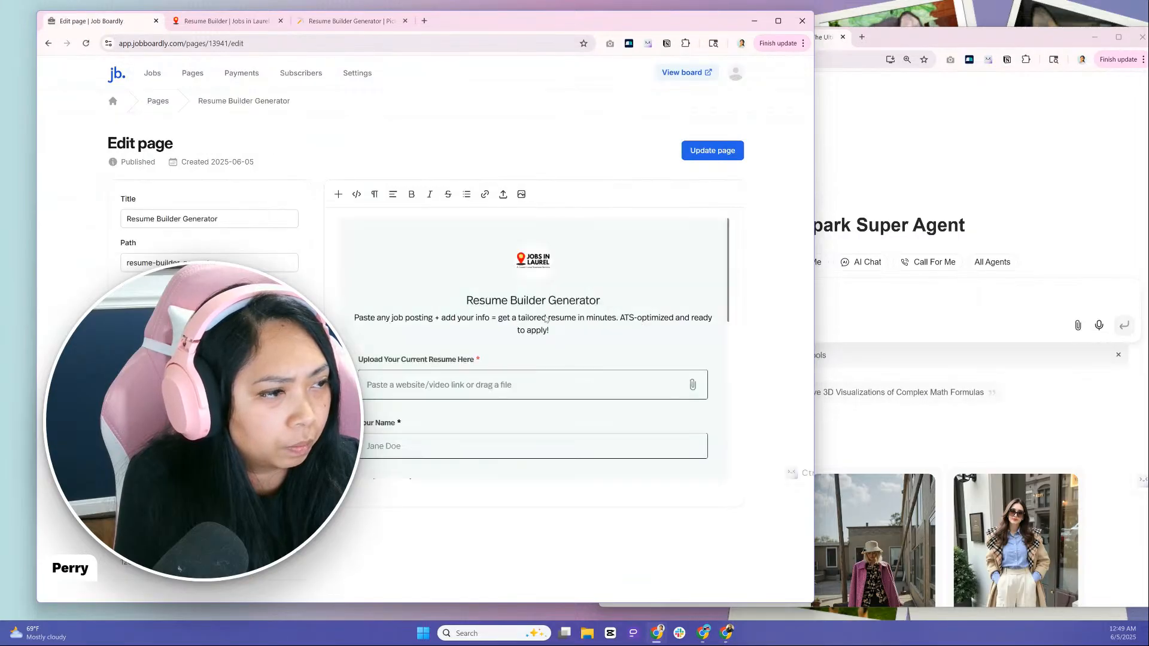
pyautogui.click(581, 306)
pyautogui.scroll(-4, 613, 330)
pyautogui.scroll(5, 613, 330)
pyautogui.click(323, 21)
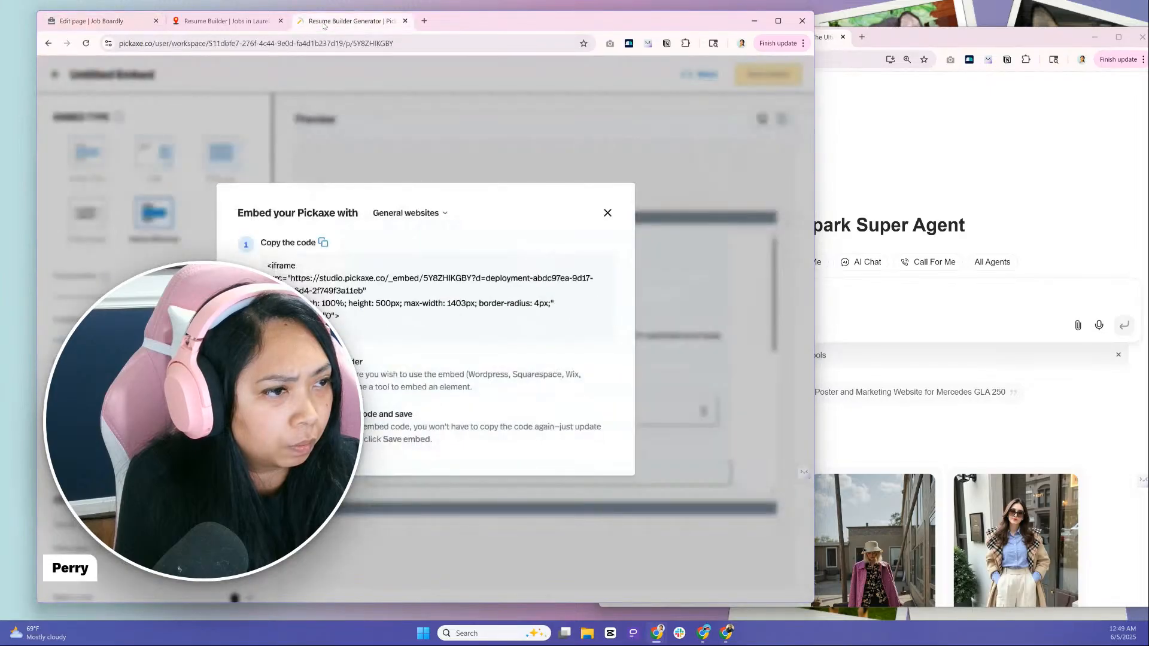
pyautogui.click(323, 243)
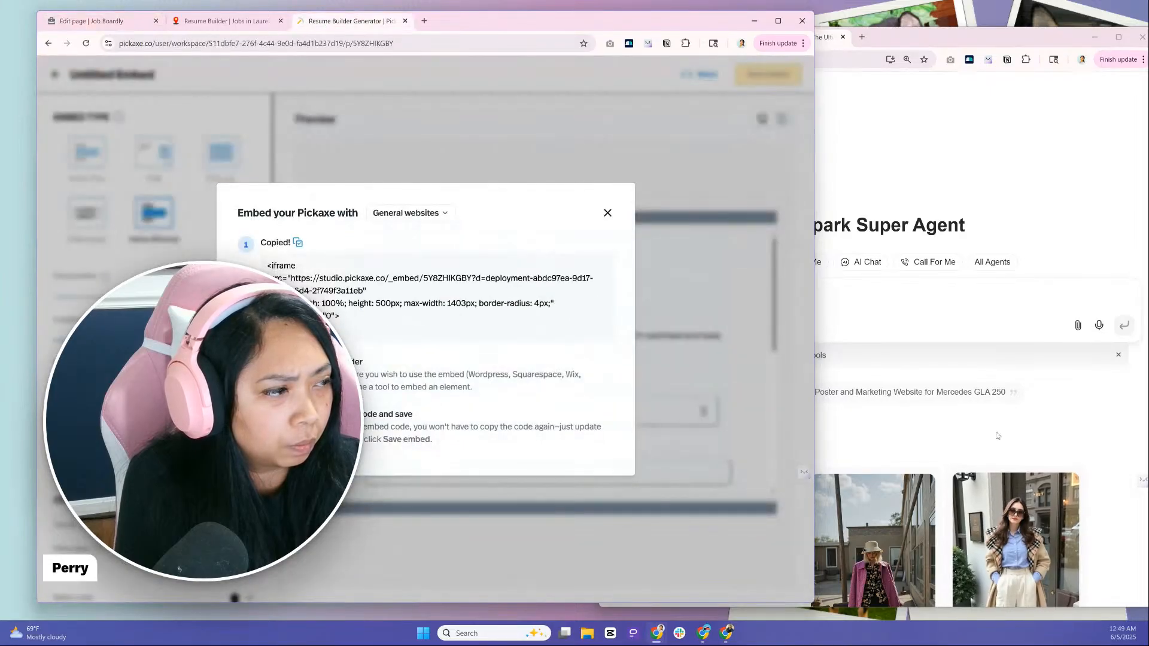
# Switch to Genspark and start a prompt with "I have this code" followed by the copied Pickaxe iframe code
pyautogui.click(915, 310)
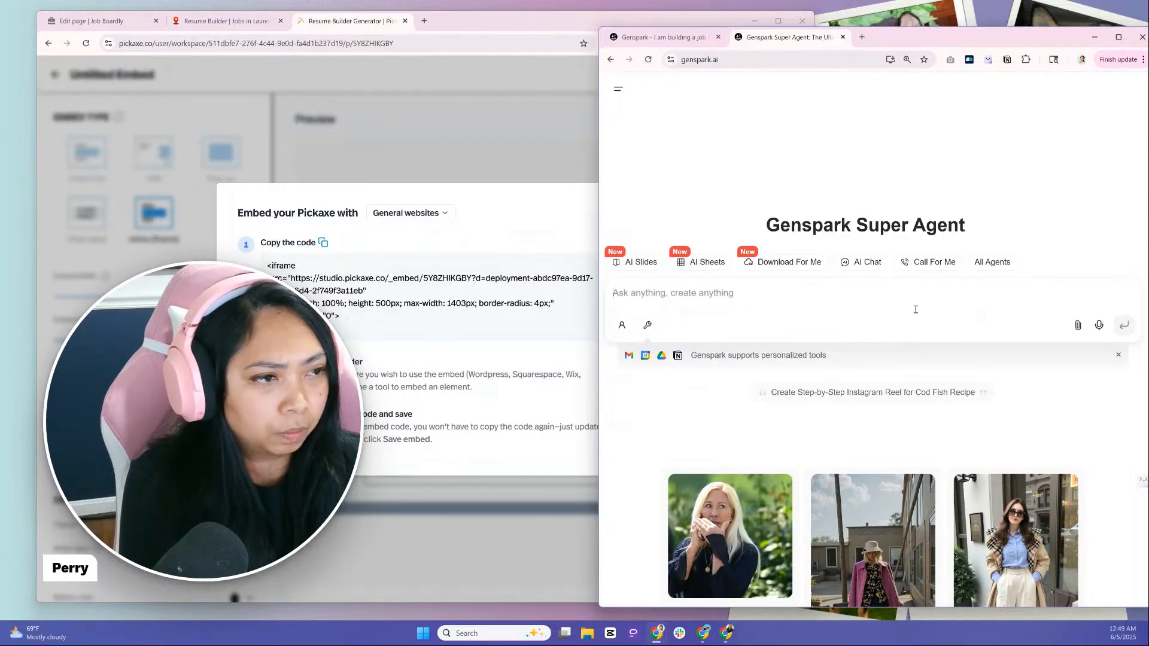
pyautogui.write('I have')
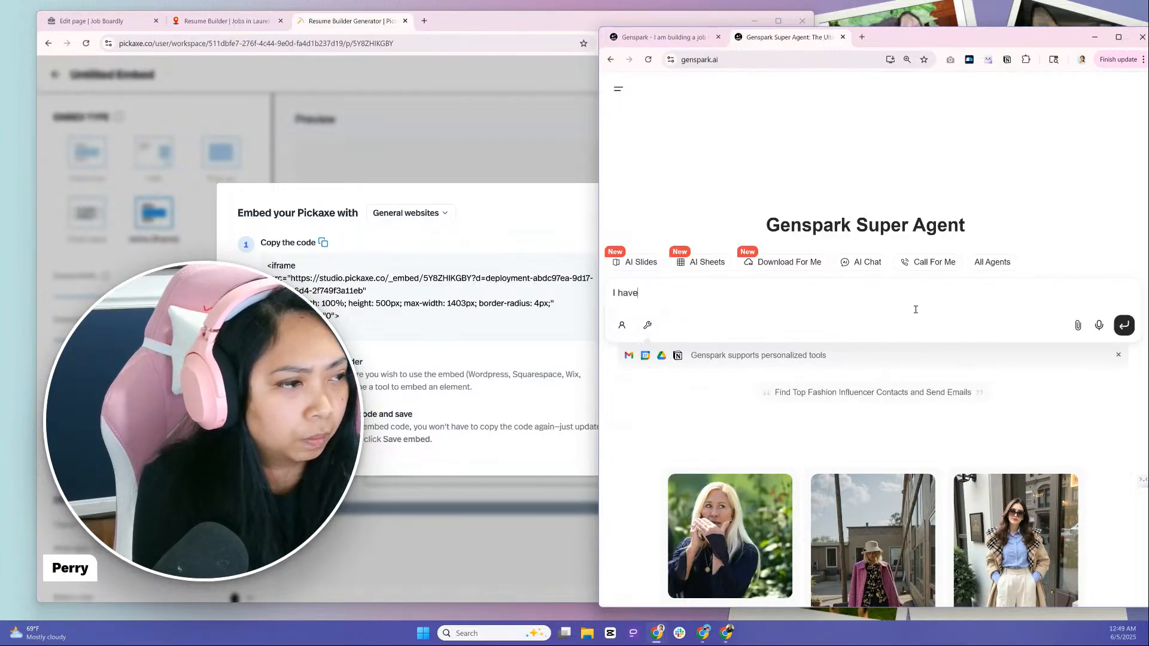
pyautogui.write(' this code')
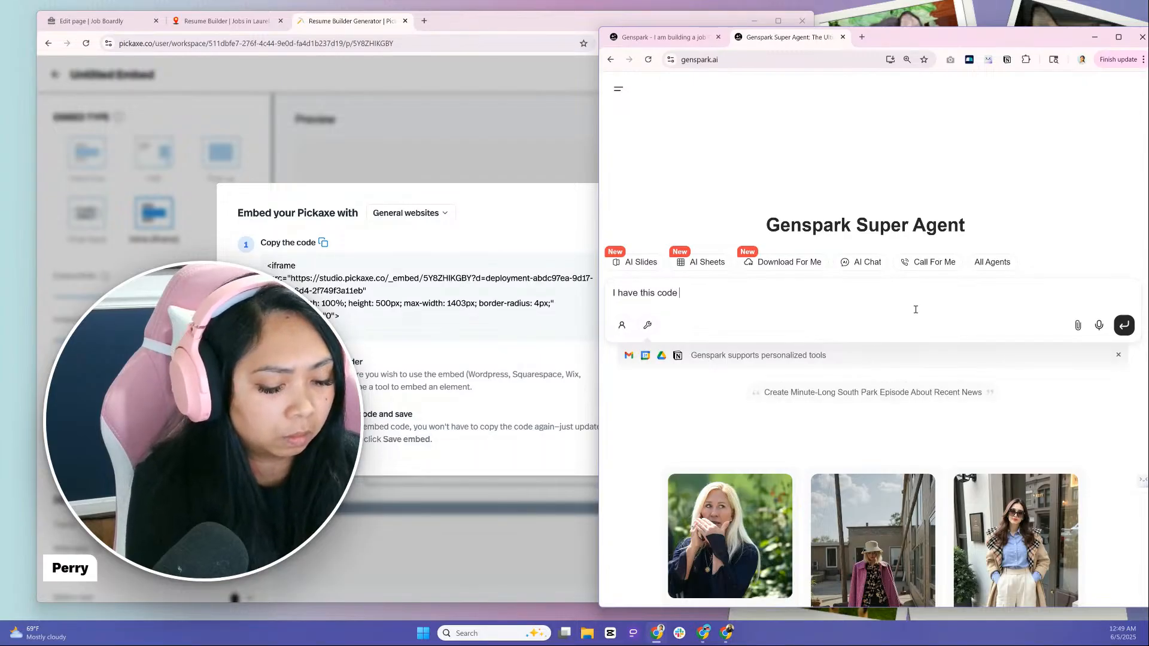
pyautogui.hotkey('ctrl', 'v')
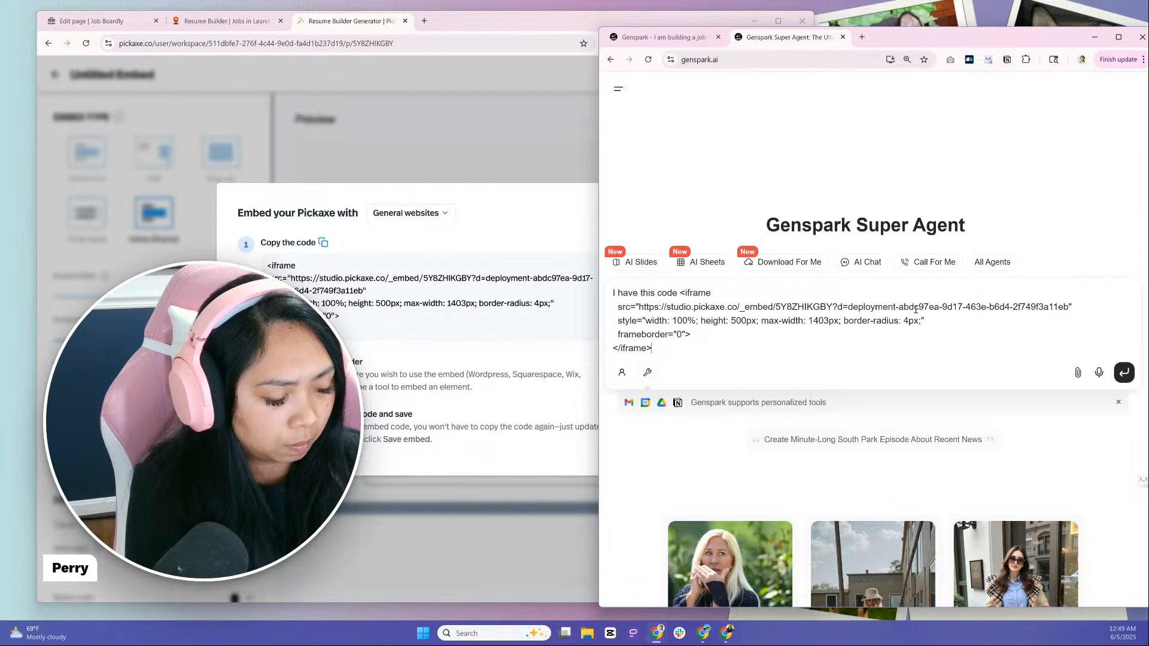
# Add "But when I embed it to my site it comes out like this" below the iframe code in the prompt
pyautogui.hotkey('shift', 'Return')
pyautogui.hotkey('shift', 'Return')
pyautogui.write('But ')
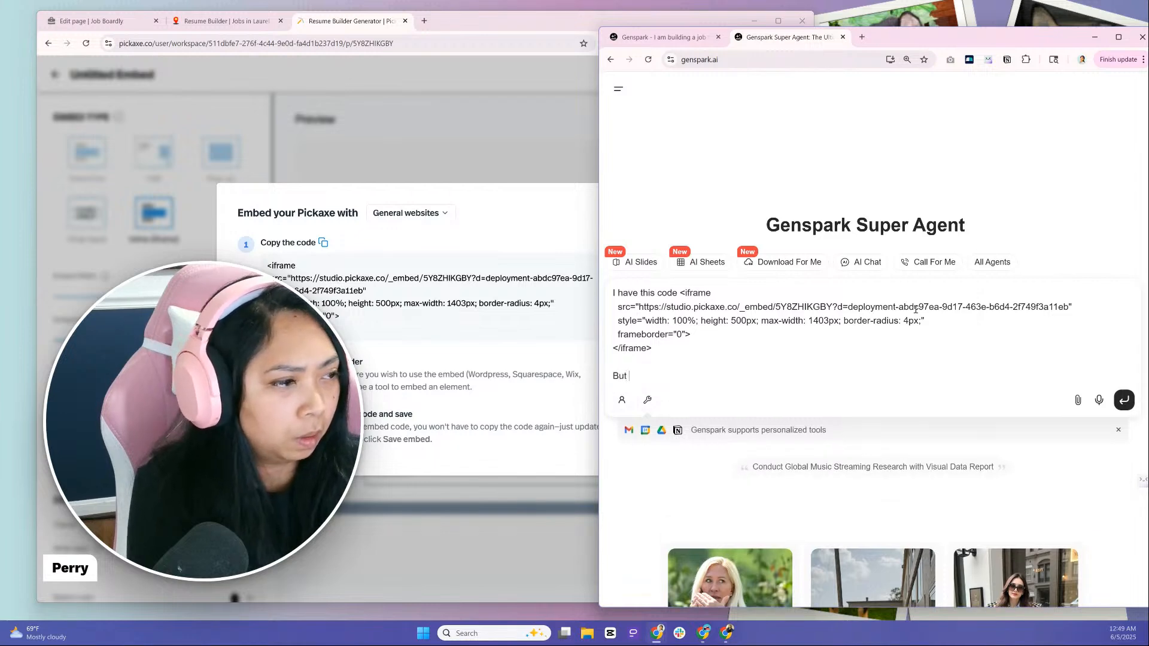
pyautogui.write('when I embed it to')
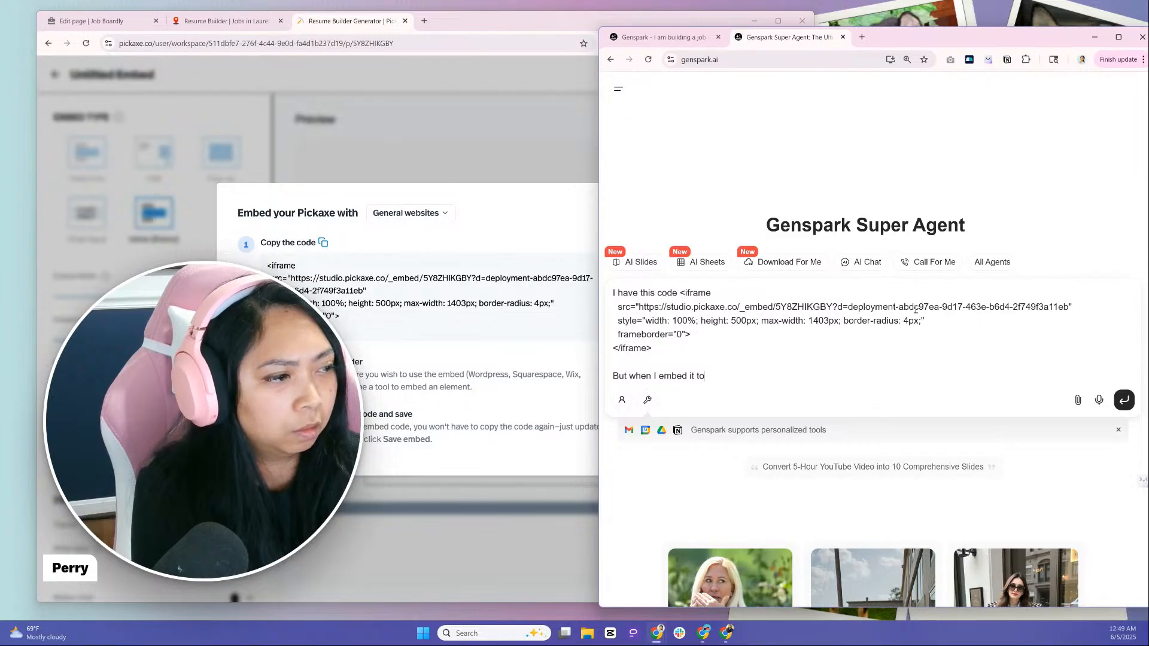
pyautogui.write(' my site ')
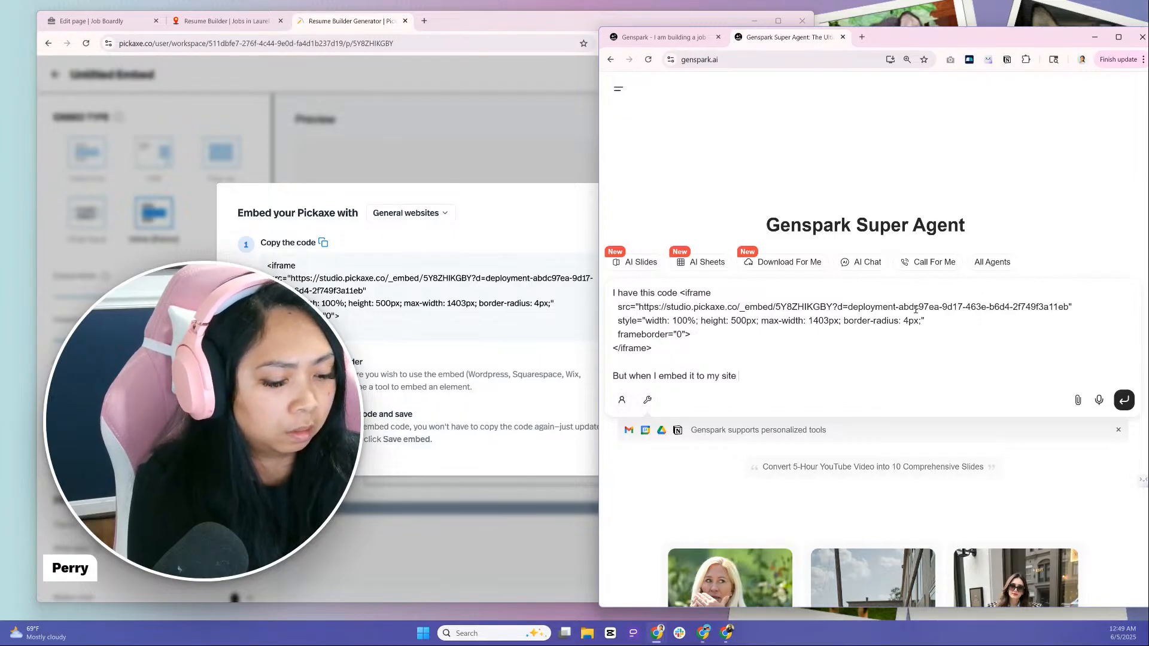
pyautogui.write('it c')
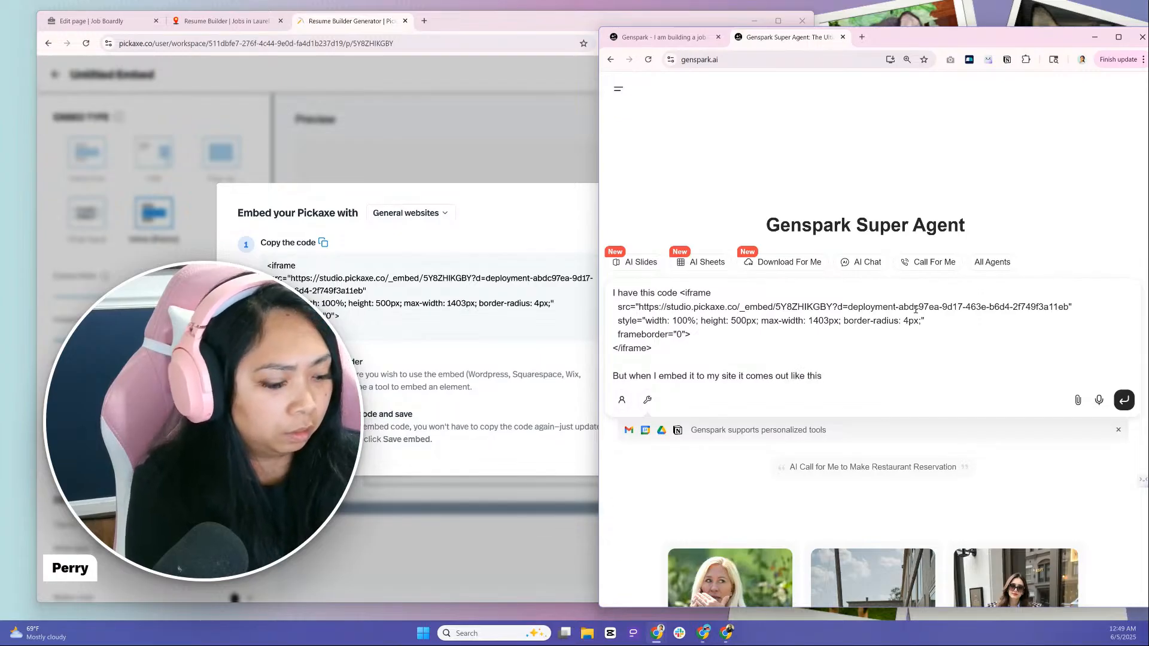
pyautogui.write('omes out like this')
pyautogui.hotkey('shift', 'Return')
pyautogui.hotkey('shift', 'Return')
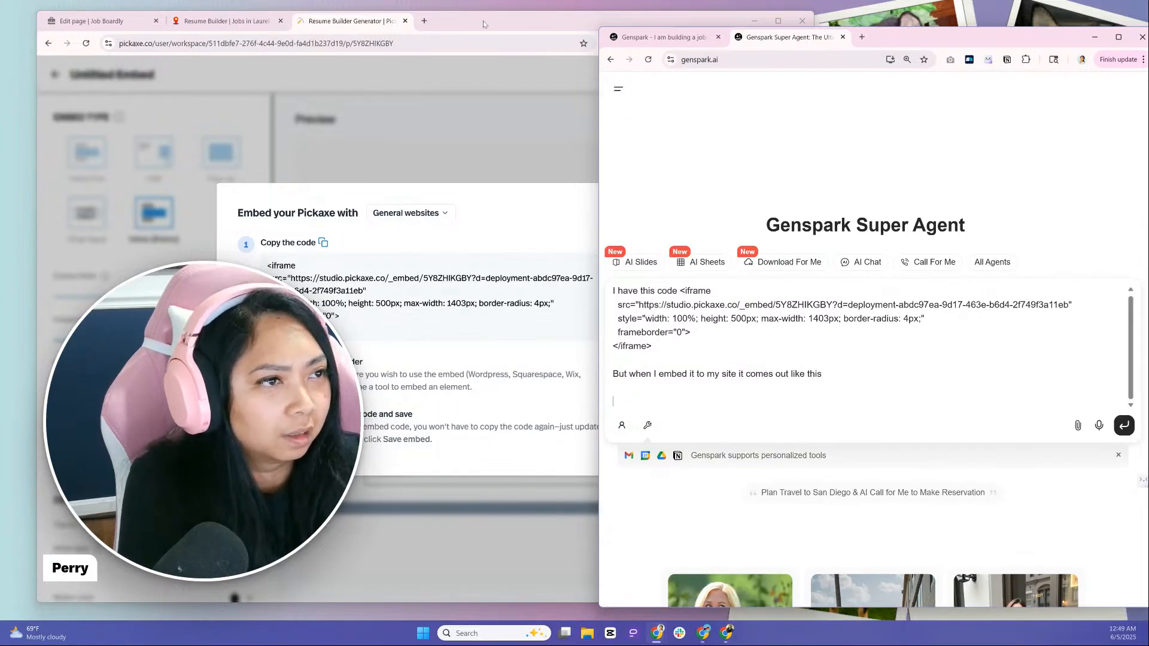
# Capture a screenshot of the live Resume Builder Generator page, attach it to the Genspark prompt and send the prompt
pyautogui.click(234, 21)
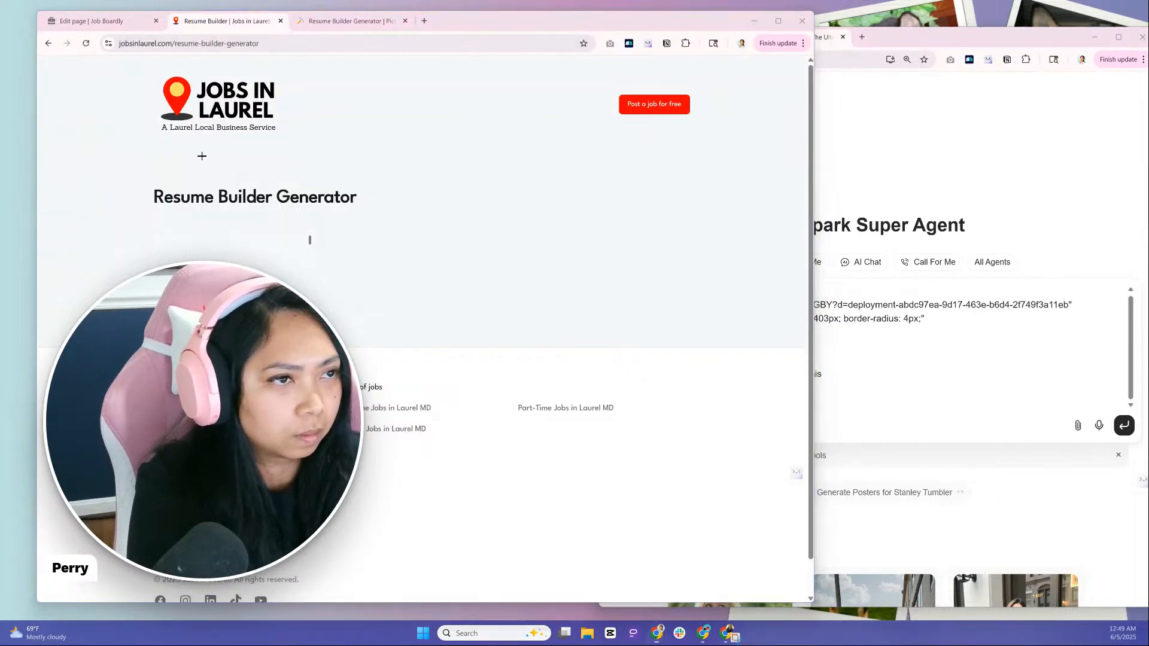
pyautogui.press('super+shift+s')
pyautogui.moveTo(78, 31); pyautogui.dragTo(785, 473)
pyautogui.click(949, 396)
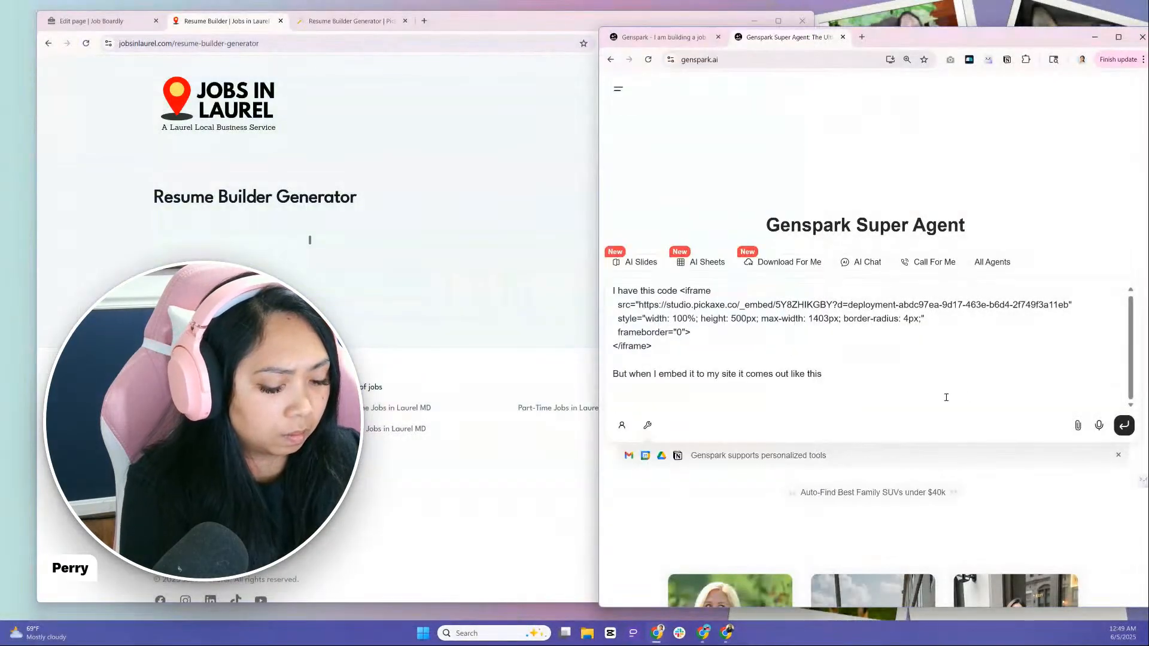
pyautogui.hotkey('ctrl', 'v')
pyautogui.scroll(-1, 946, 397)
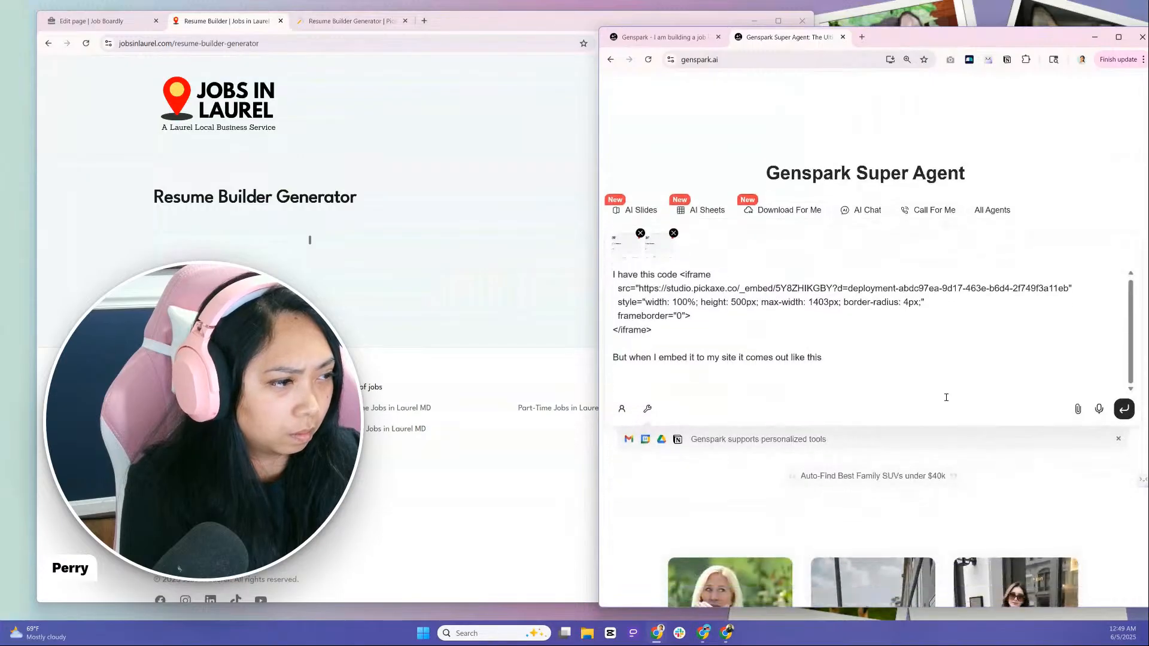
pyautogui.click(1123, 409)
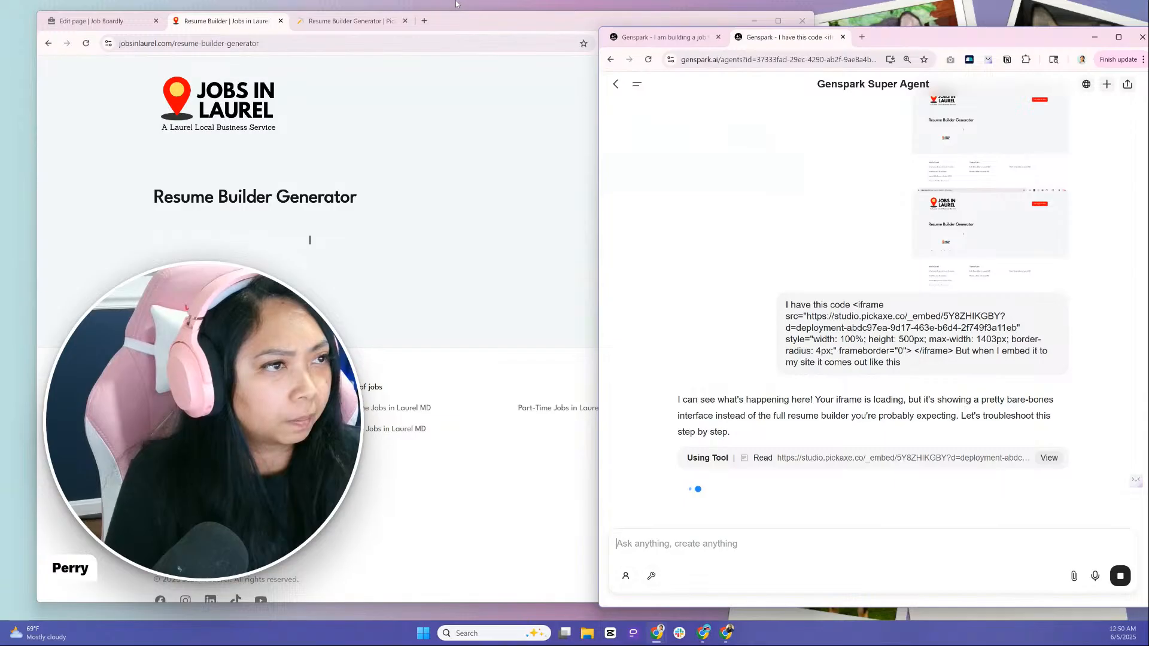
# Check which website types Pickaxe offers for the embed code, keep General websites and close the embed code dialog
pyautogui.click(355, 24)
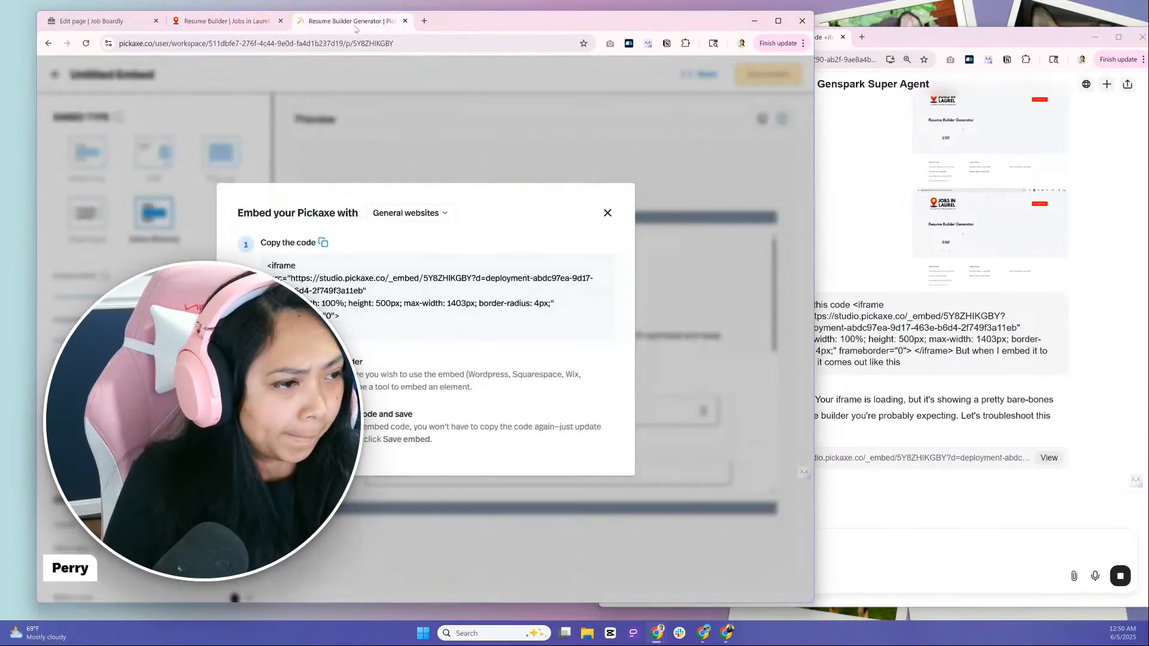
pyautogui.click(400, 214)
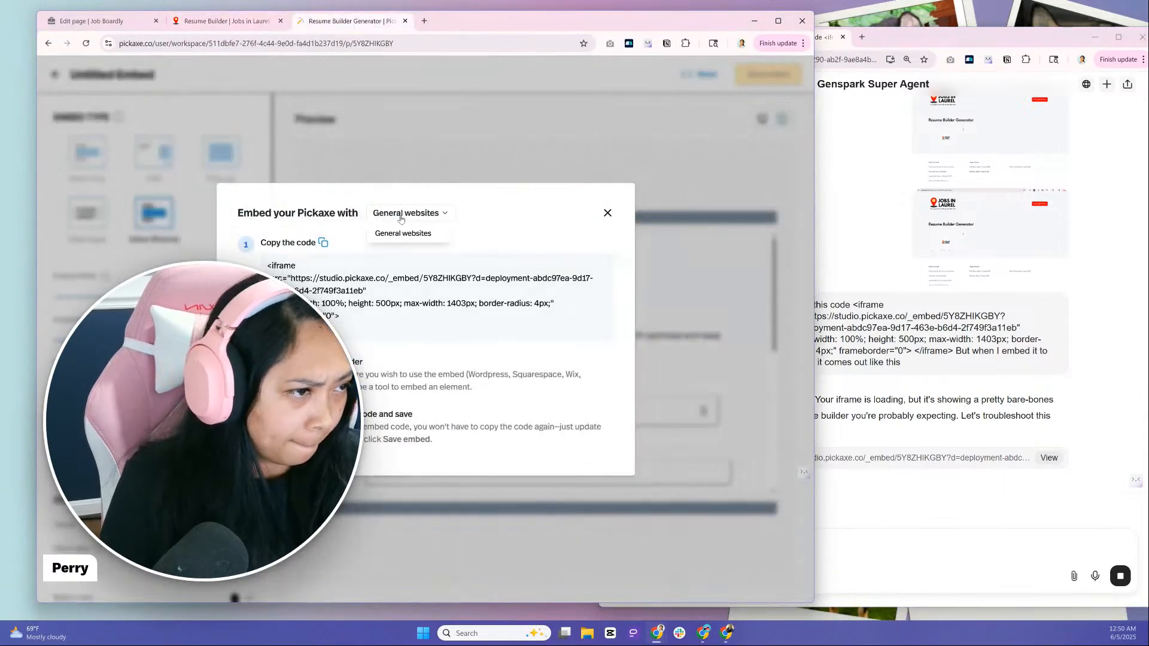
pyautogui.click(395, 233)
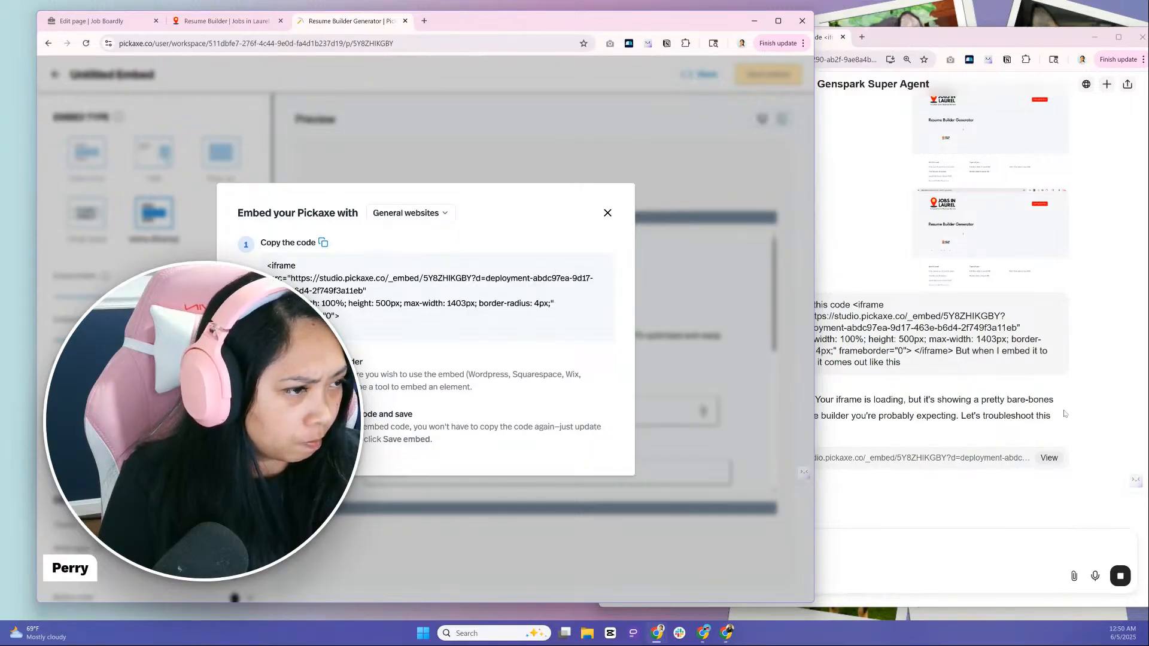
pyautogui.click(607, 214)
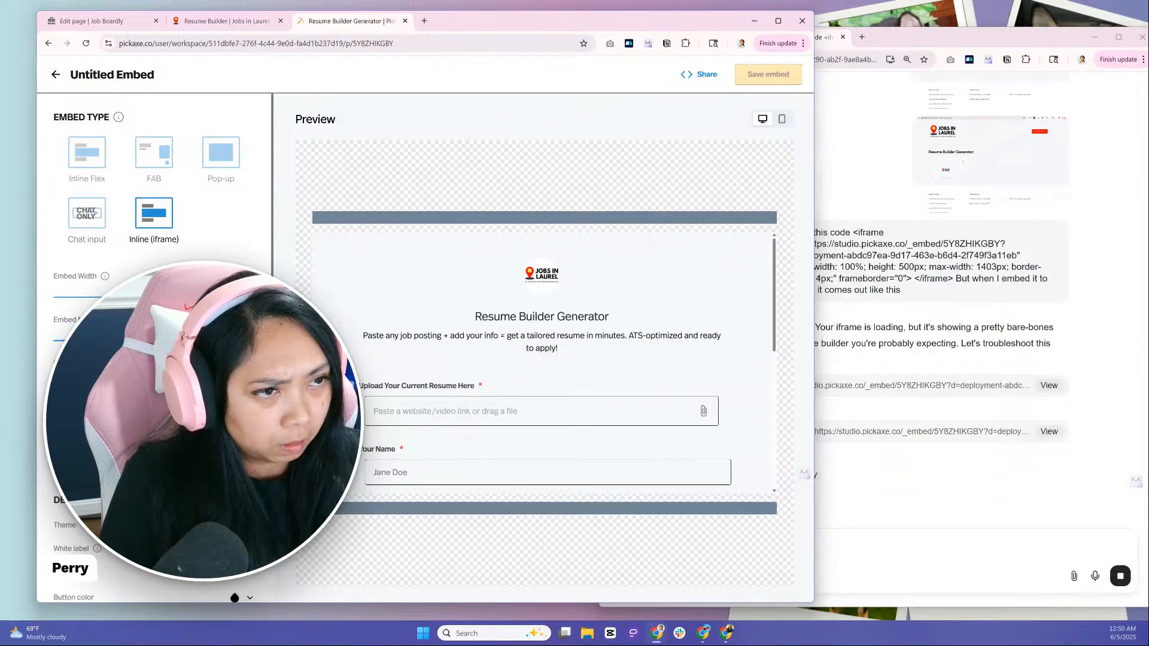
# Change the Pickaxe embed type to Inline Flex and save the embed
pyautogui.click(98, 166)
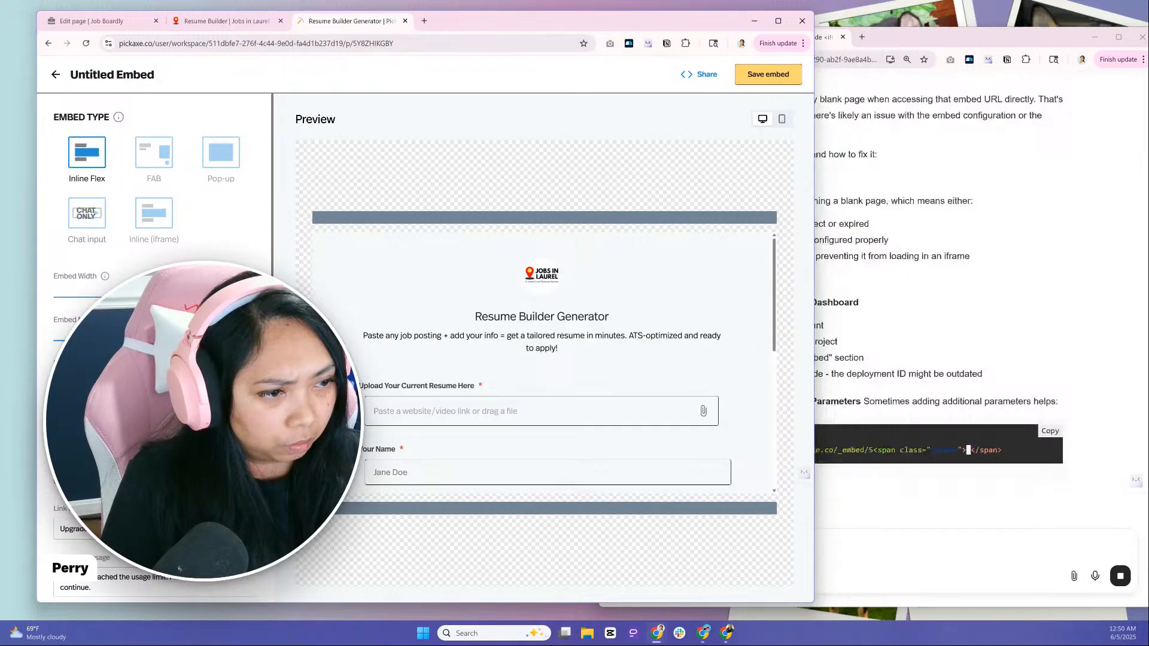
pyautogui.scroll(-3, 154, 347)
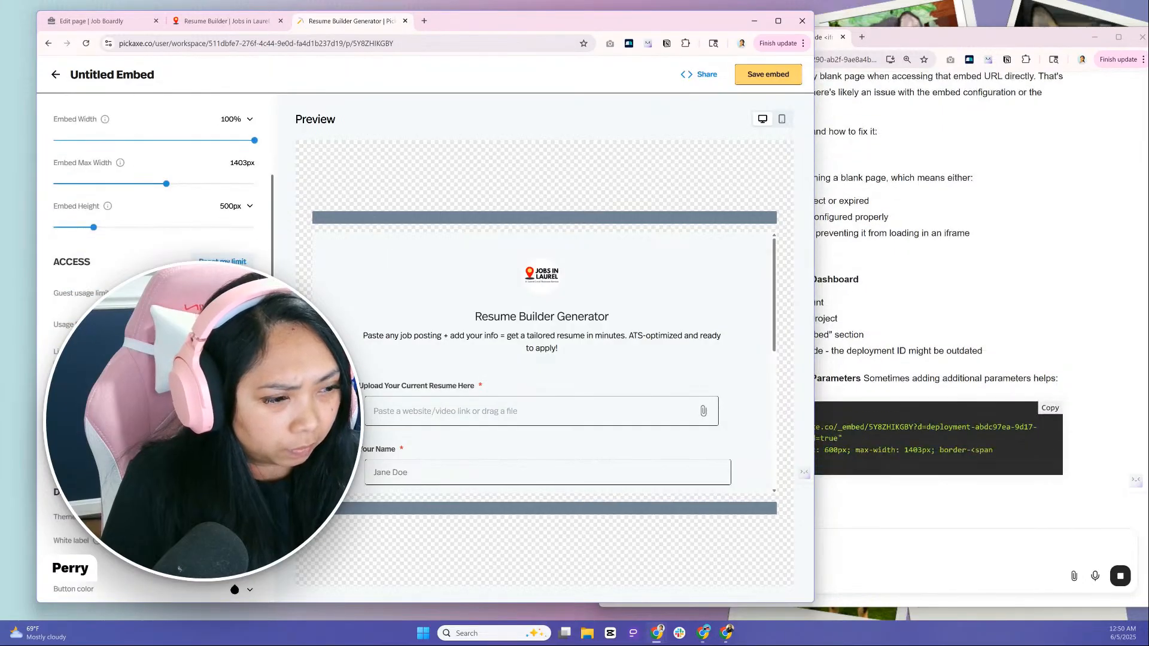
pyautogui.scroll(-2, 155, 347)
pyautogui.scroll(5, 154, 347)
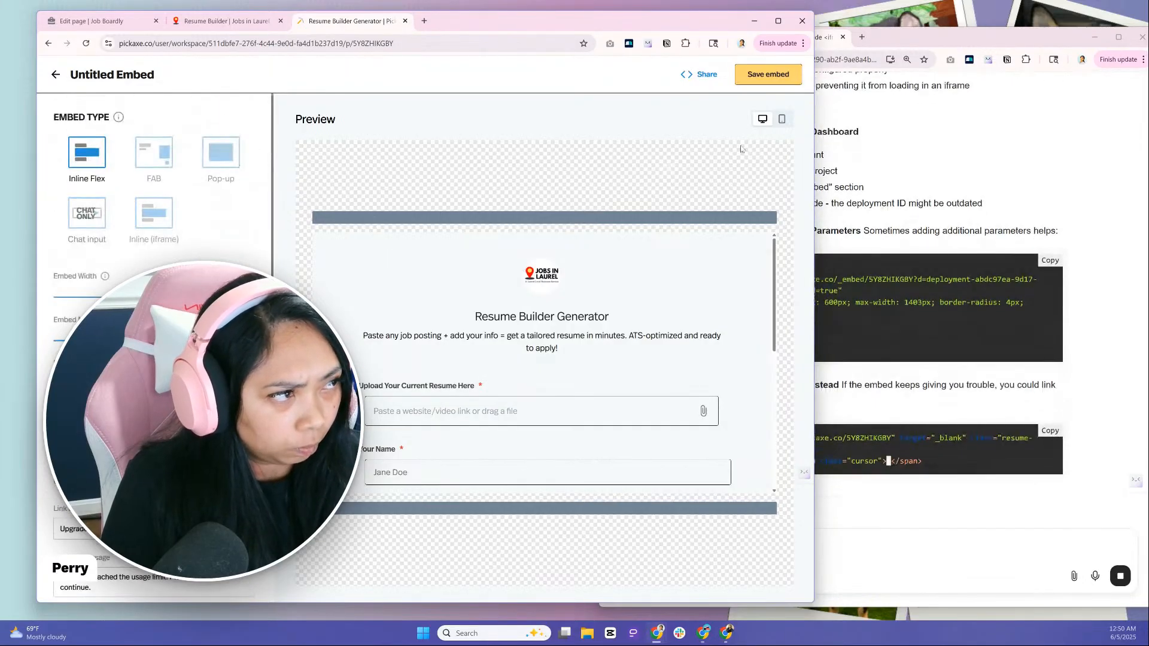
pyautogui.click(766, 74)
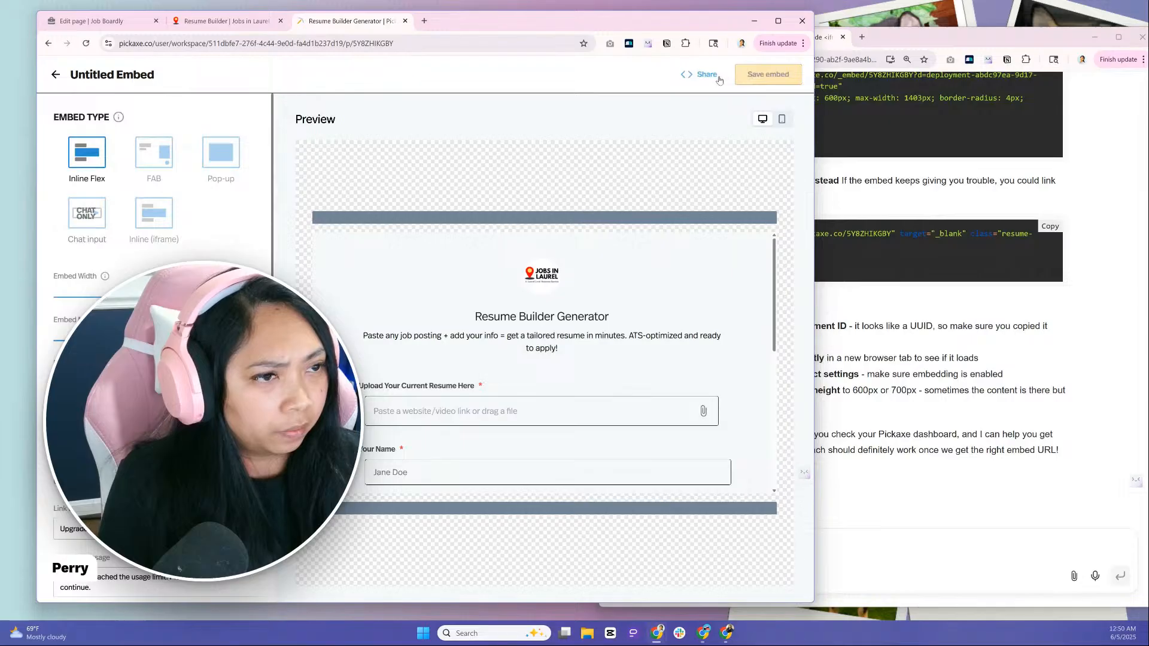
# Copy the Inline Flex embed code, replace all HTML of the Job Boardly Resume Builder Generator page with it and update the page
pyautogui.click(708, 74)
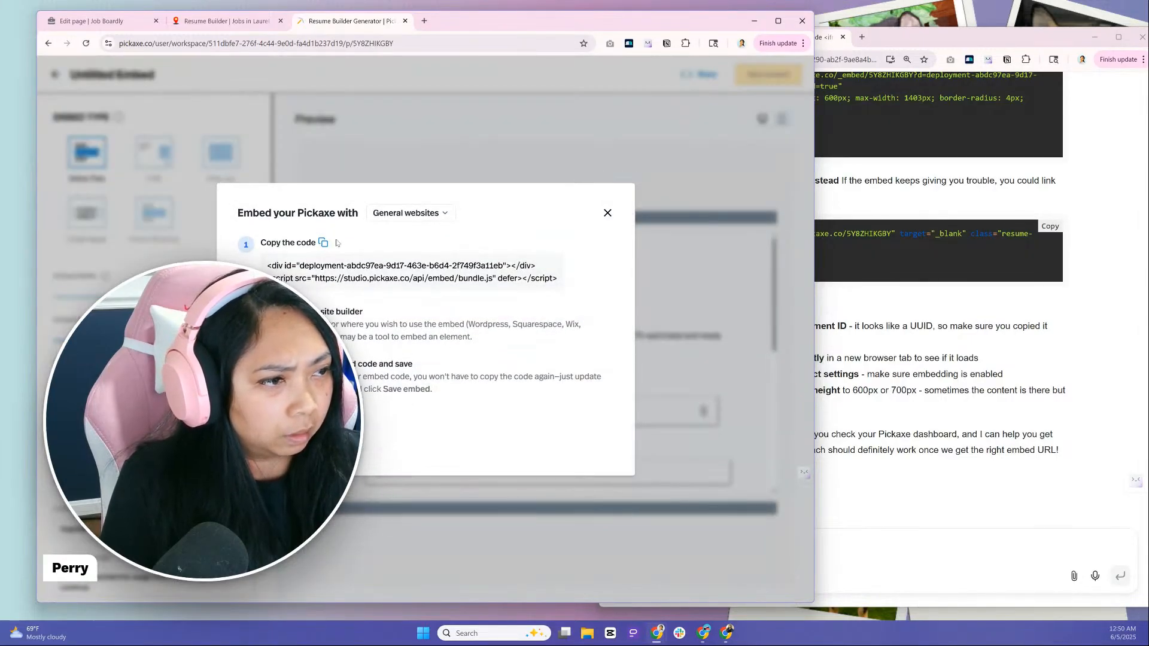
pyautogui.click(96, 21)
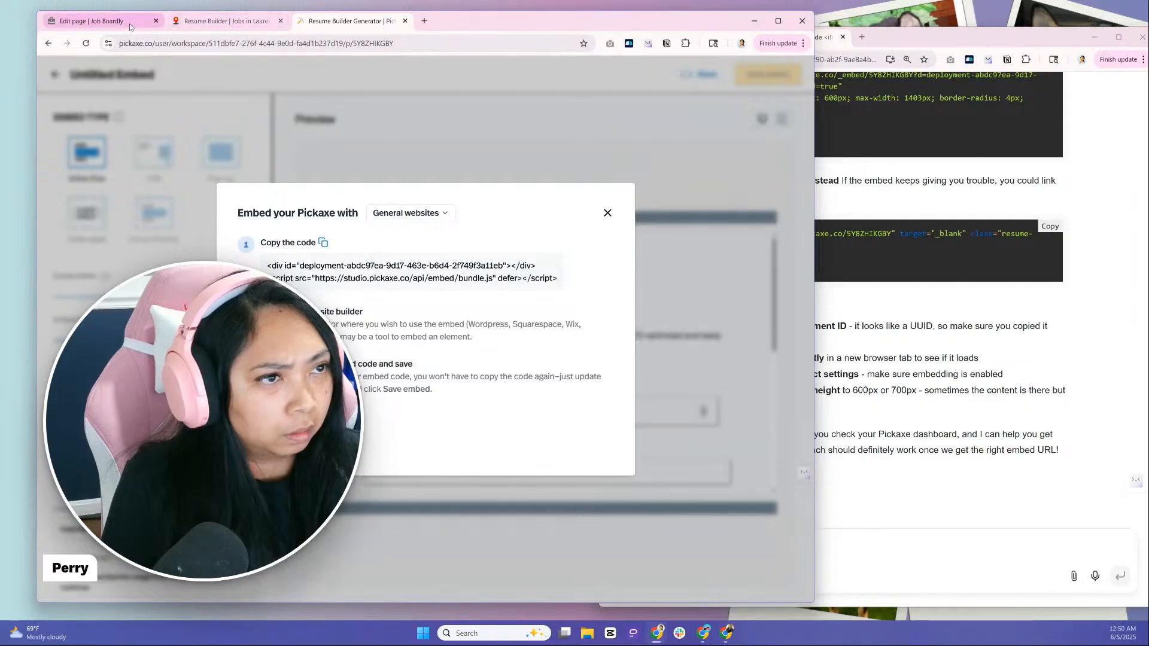
pyautogui.click(356, 193)
pyautogui.moveTo(396, 308); pyautogui.dragTo(313, 221)
pyautogui.press('BackSpace')
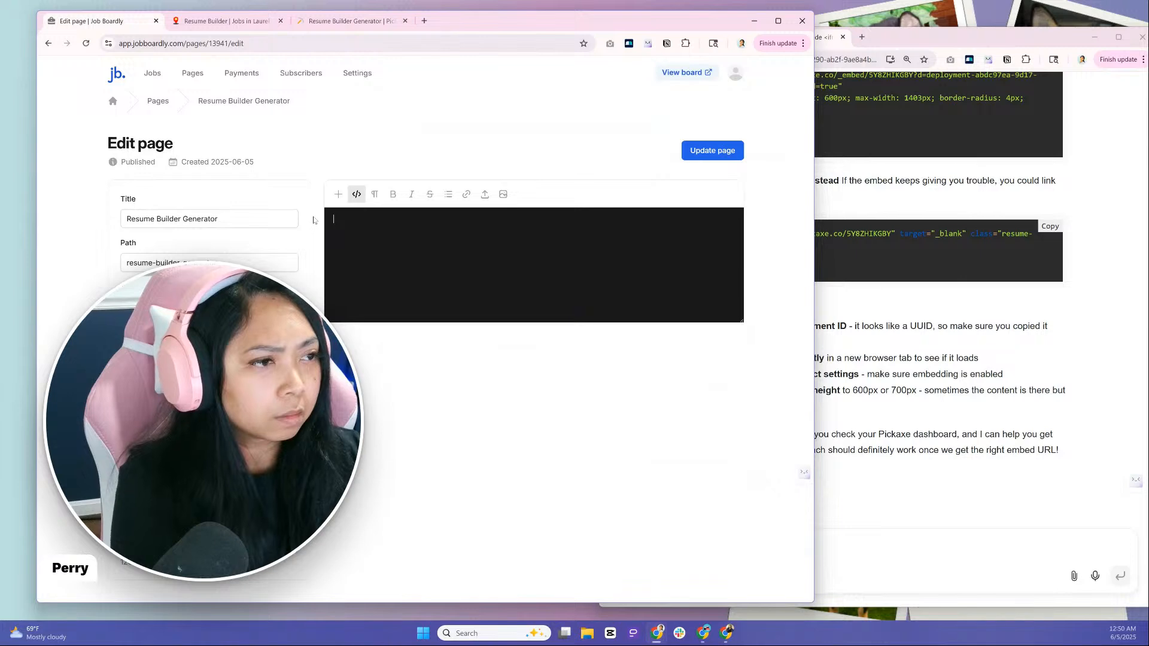
pyautogui.write('<div id="deployment-abdc97ea-9d17-463e-b6d4-2f749f3a11eb"></div> <script src="https://studio.pickaxe.co/api/embed/bundle.js" defer></script>')
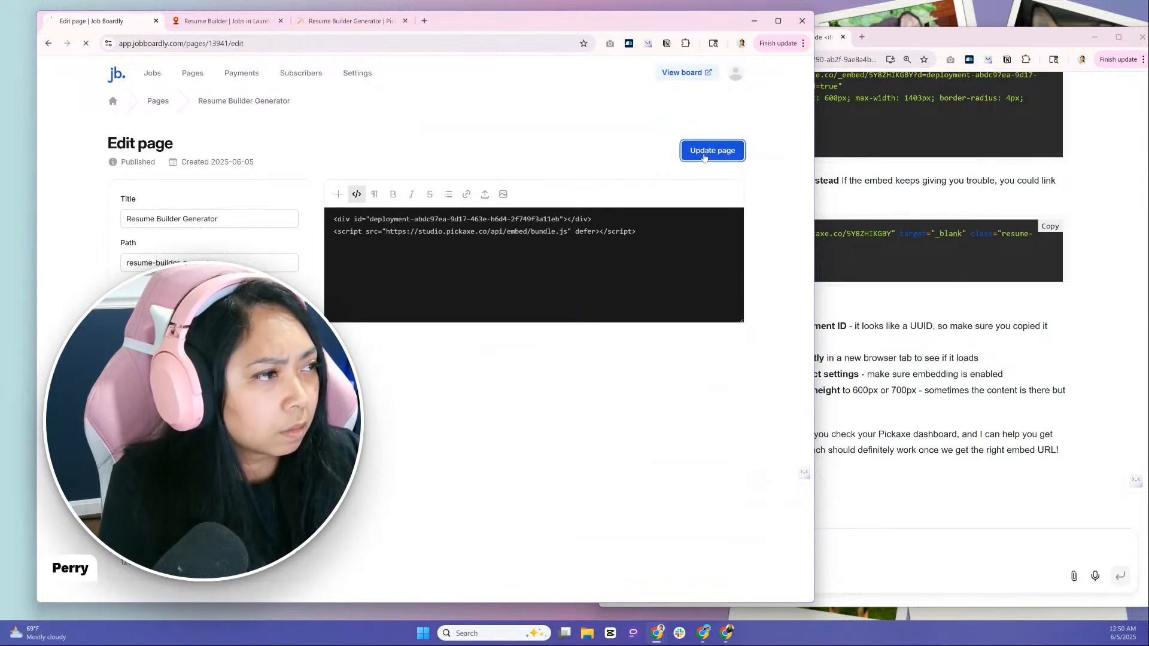
pyautogui.click(704, 157)
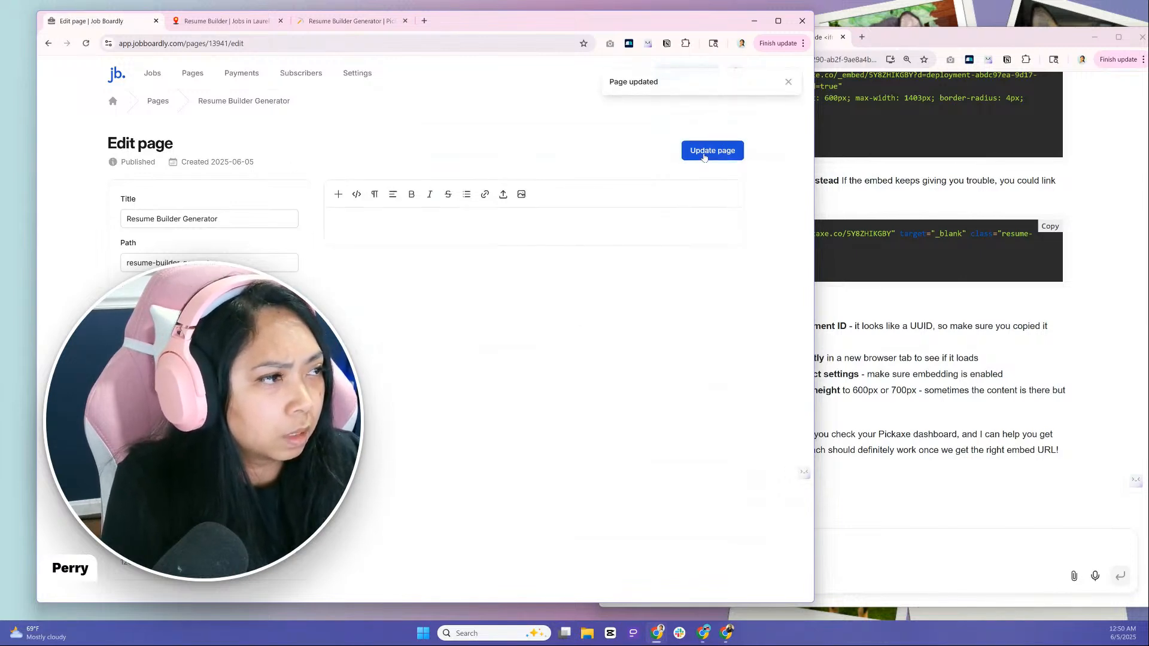
# Reload the live Resume Builder Generator page and check how the Inline Flex embed displays
pyautogui.click(532, 240)
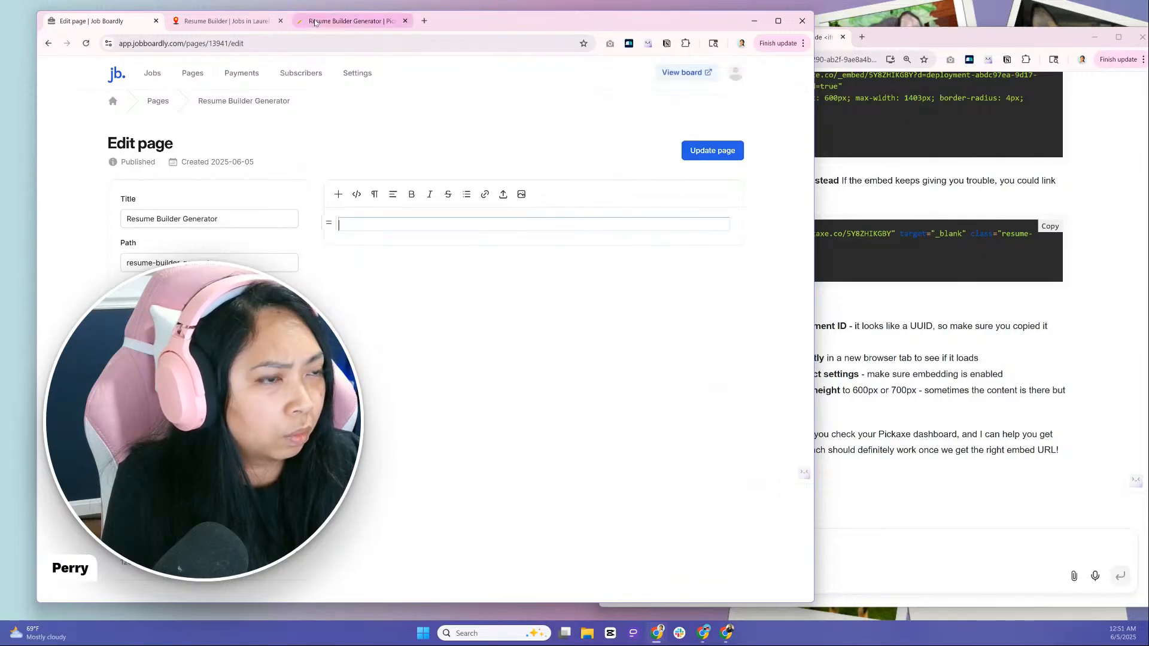
pyautogui.click(230, 21)
pyautogui.click(83, 50)
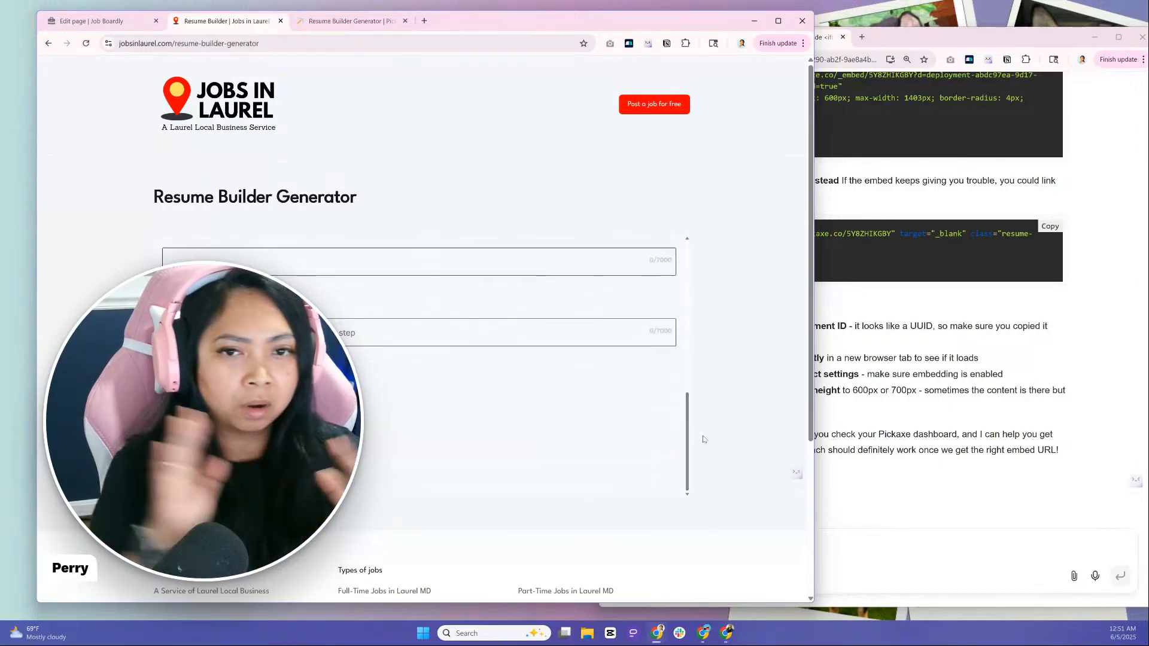
# Return to the Pickaxe embed settings, increase the embed height to 1515px and check the form preview
pyautogui.click(119, 20)
pyautogui.click(305, 21)
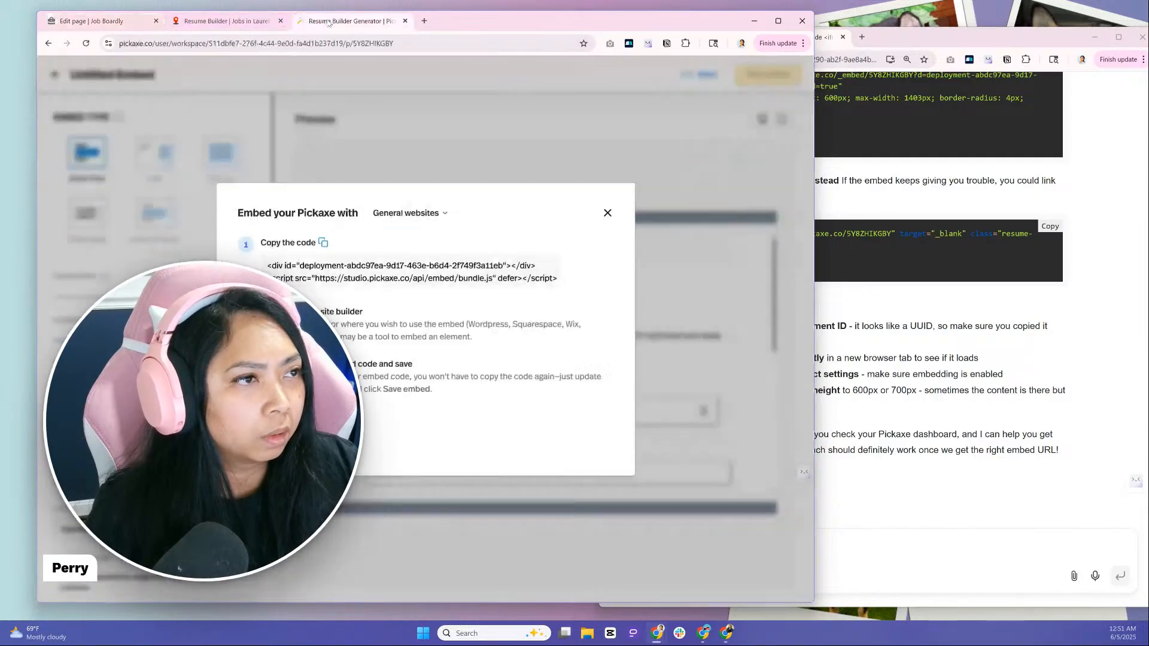
pyautogui.click(606, 215)
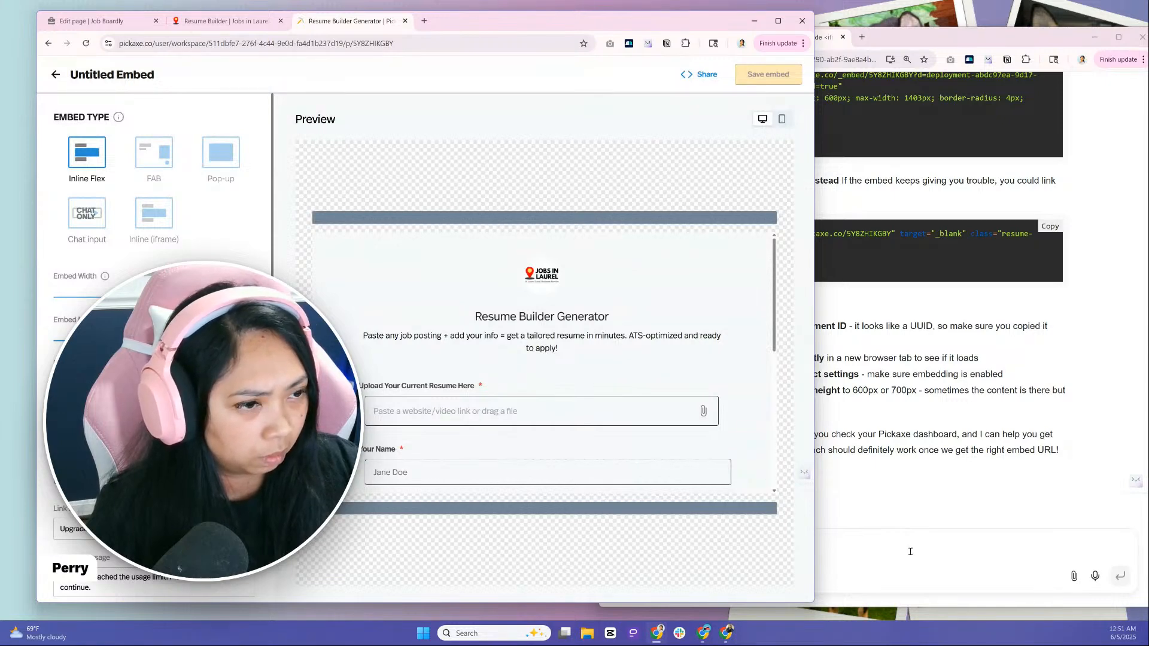
pyautogui.moveTo(141, 341); pyautogui.dragTo(223, 341)
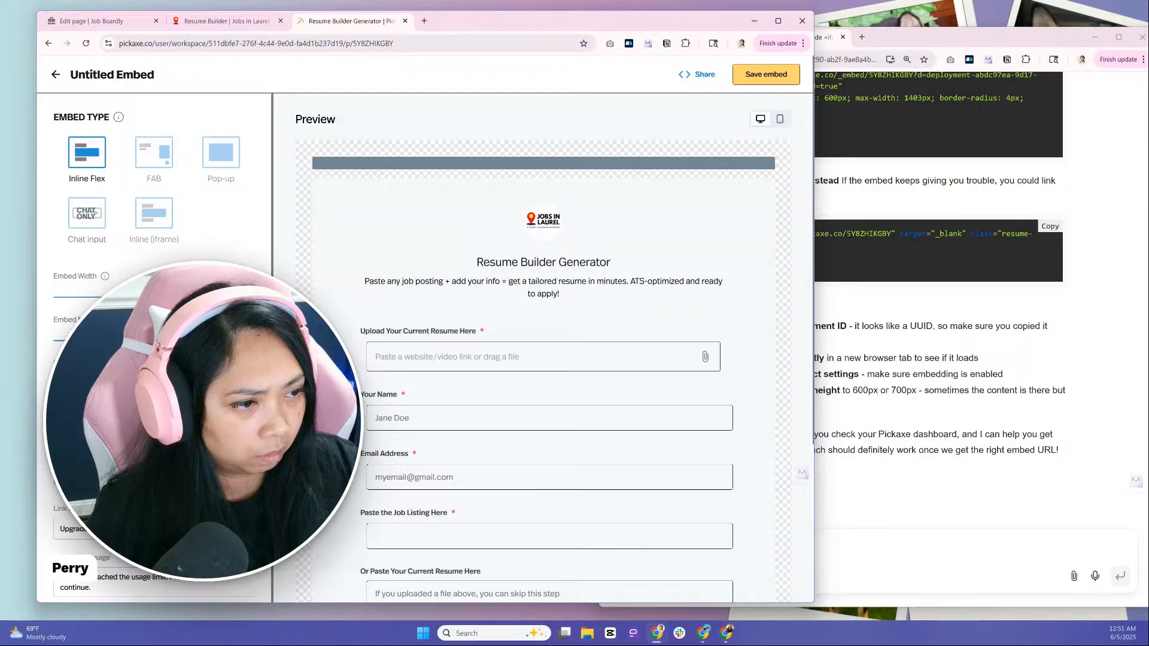
pyautogui.scroll(-4, 435, 375)
pyautogui.scroll(4, 436, 376)
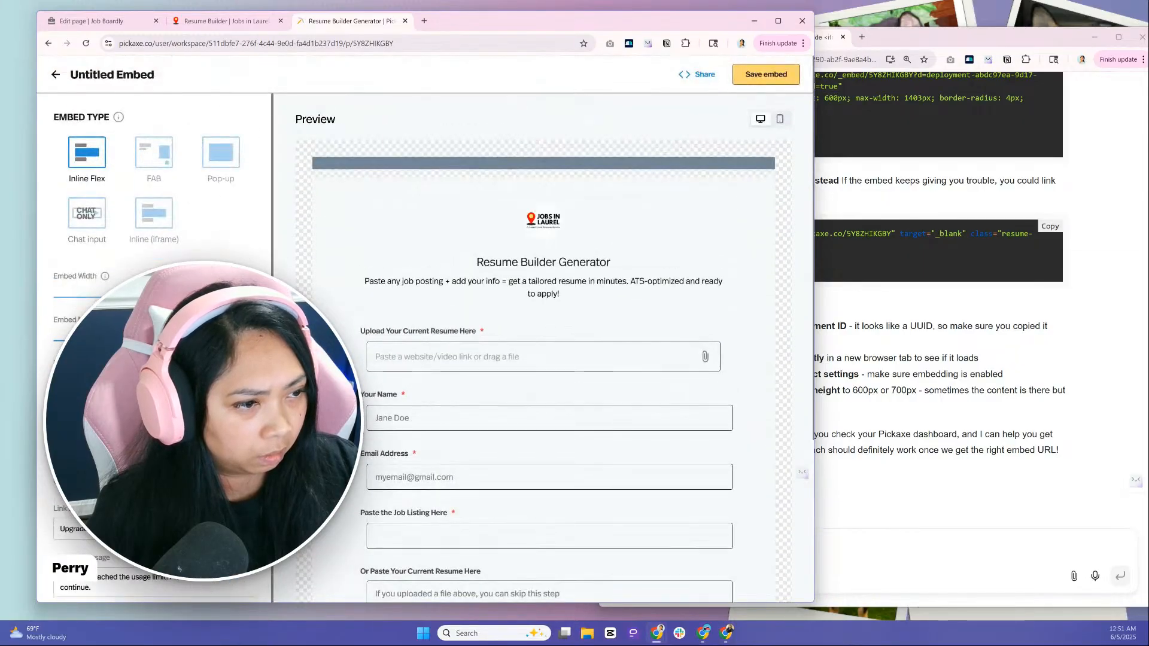
pyautogui.scroll(-3, 366, 396)
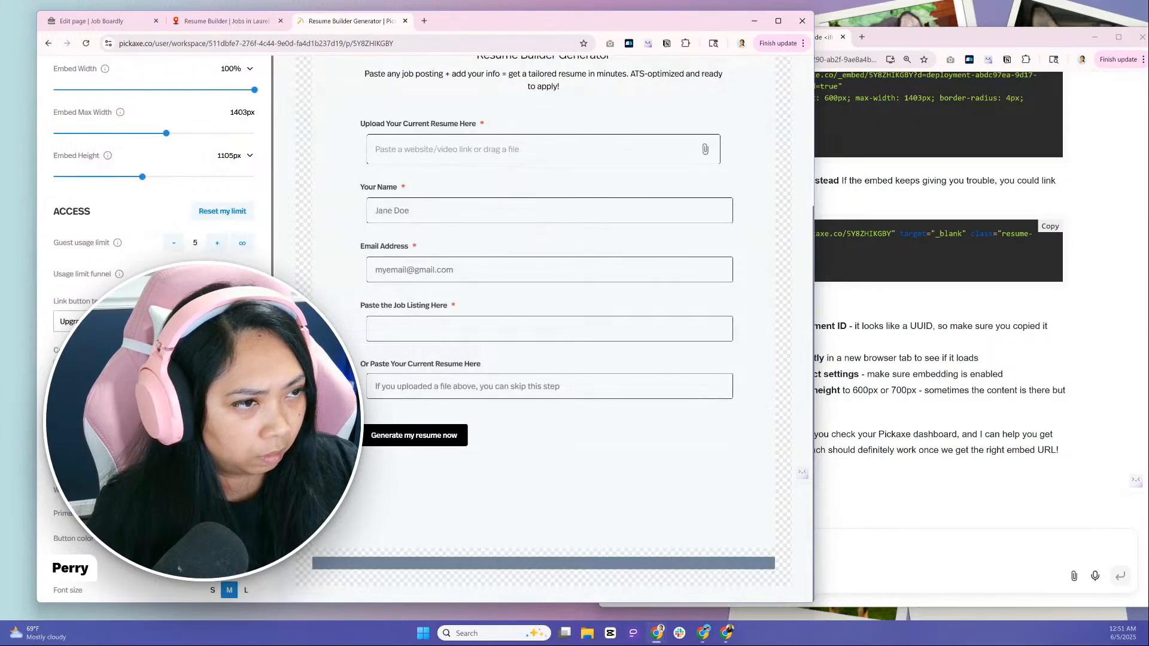
pyautogui.moveTo(141, 177); pyautogui.dragTo(176, 184)
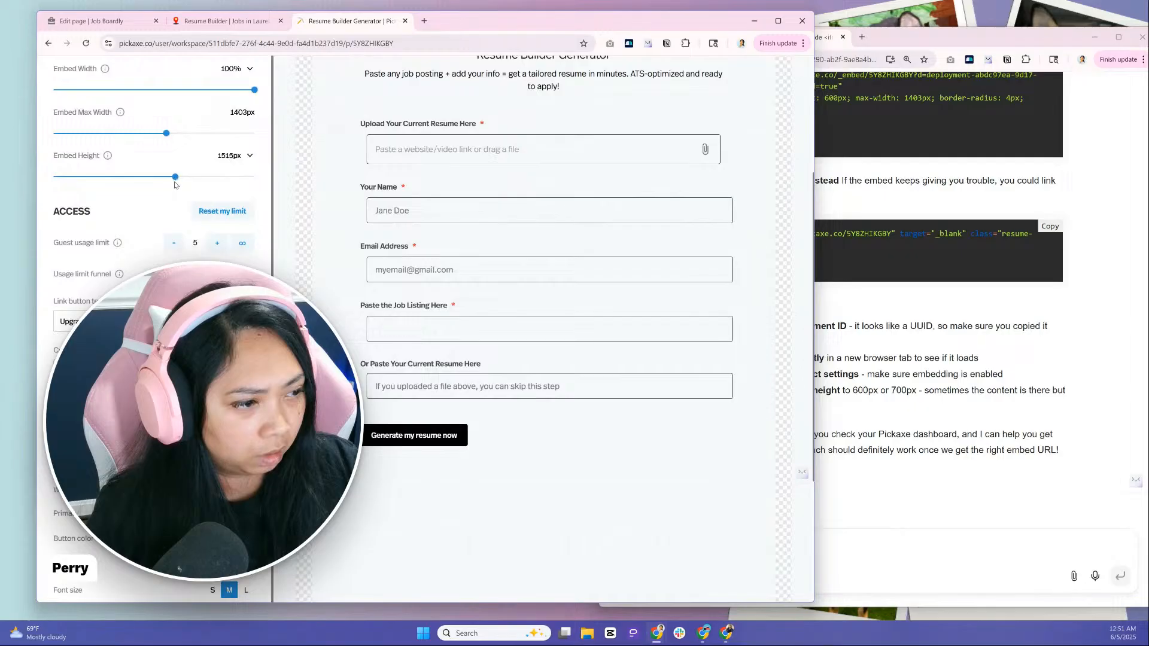
pyautogui.scroll(-4, 174, 177)
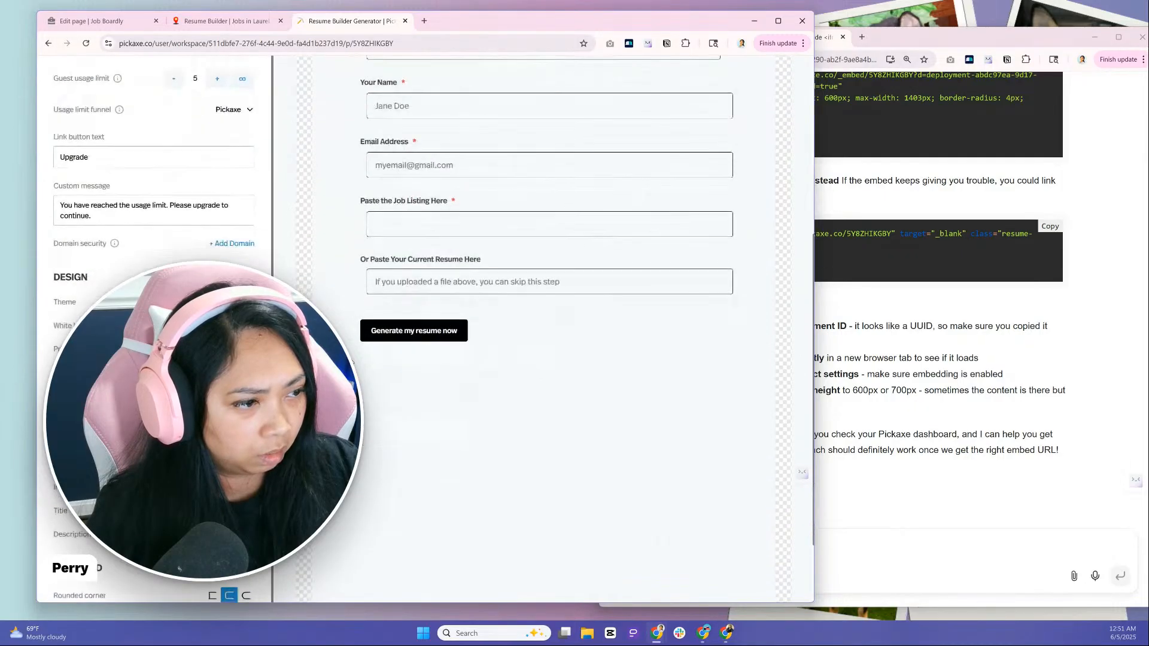
# Reduce the Pickaxe embed height to 1105px and save the embed
pyautogui.scroll(2, 173, 177)
pyautogui.scroll(1, 163, 145)
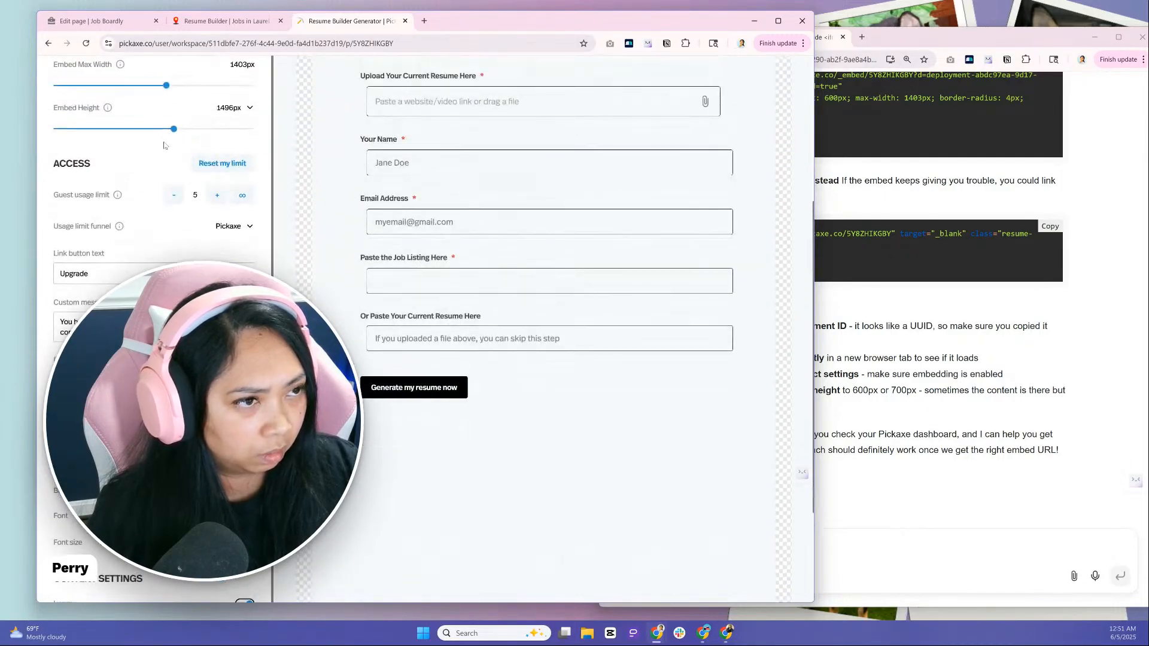
pyautogui.moveTo(174, 128); pyautogui.dragTo(144, 141)
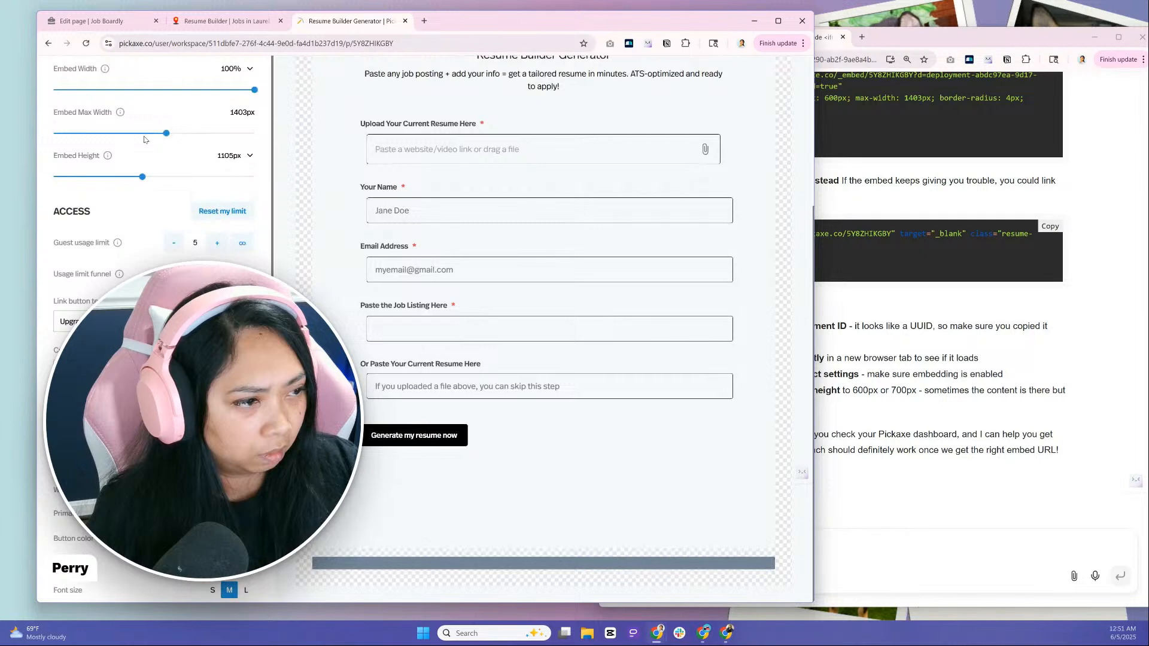
pyautogui.scroll(4, 759, 223)
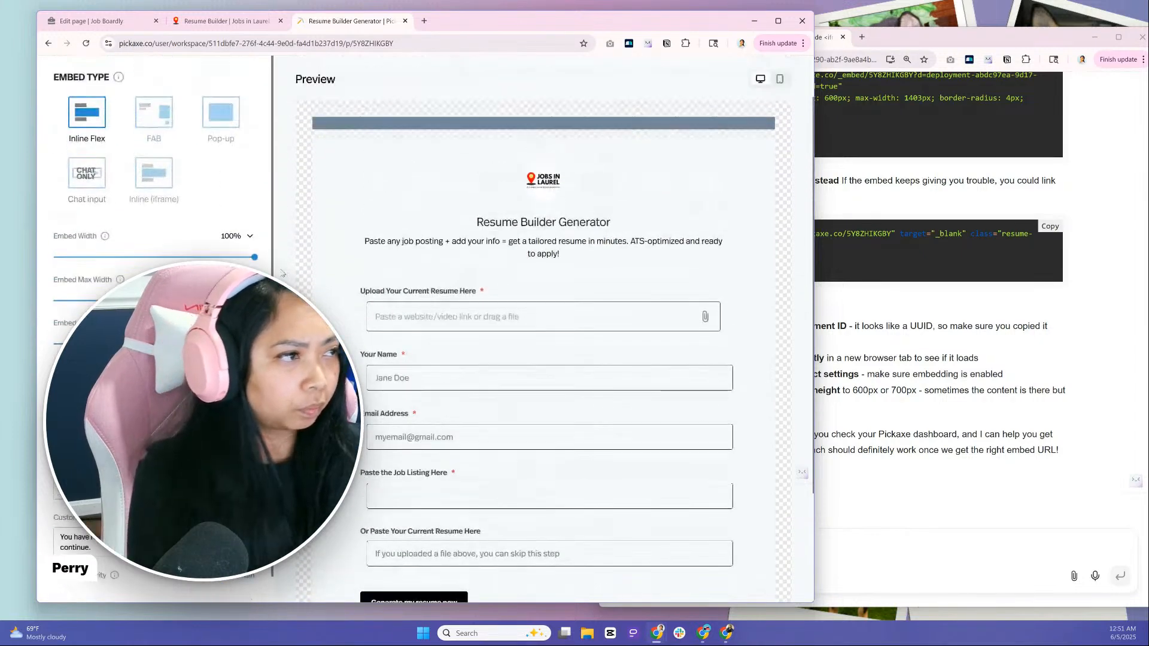
pyautogui.click(765, 75)
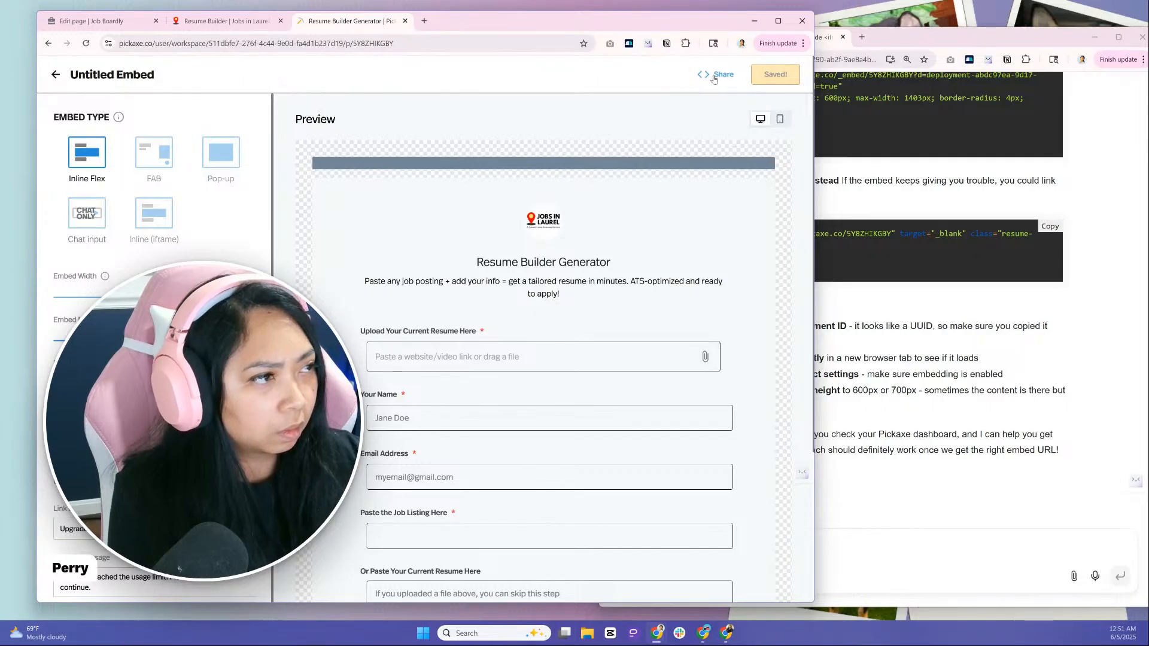
# Copy the embed code for general websites, replace the Job Boardly page's HTML with it and update the page
pyautogui.click(714, 78)
pyautogui.click(321, 248)
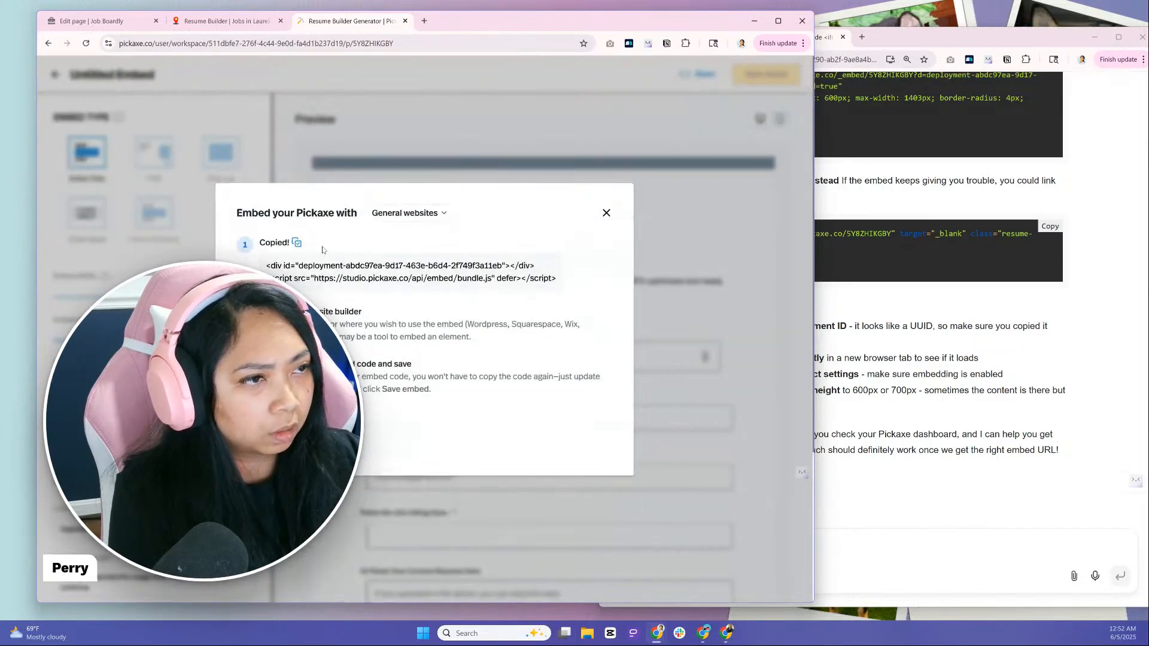
pyautogui.click(239, 21)
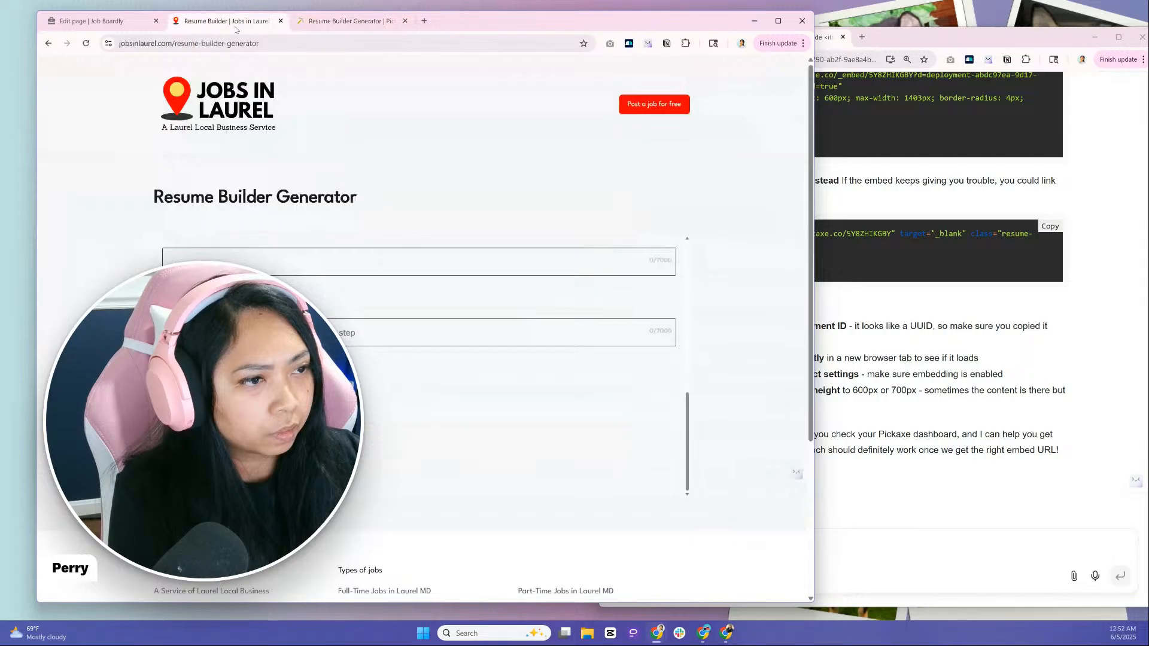
pyautogui.click(135, 26)
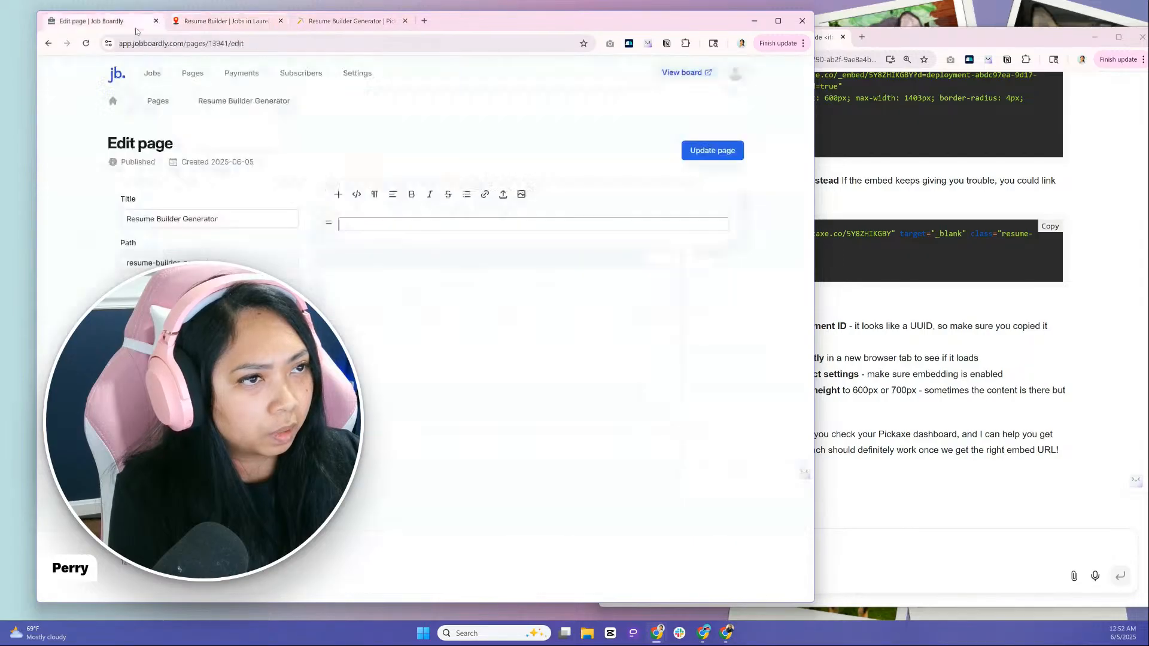
pyautogui.click(357, 194)
pyautogui.hotkey('ctrl', 'v')
pyautogui.moveTo(390, 239); pyautogui.dragTo(308, 207)
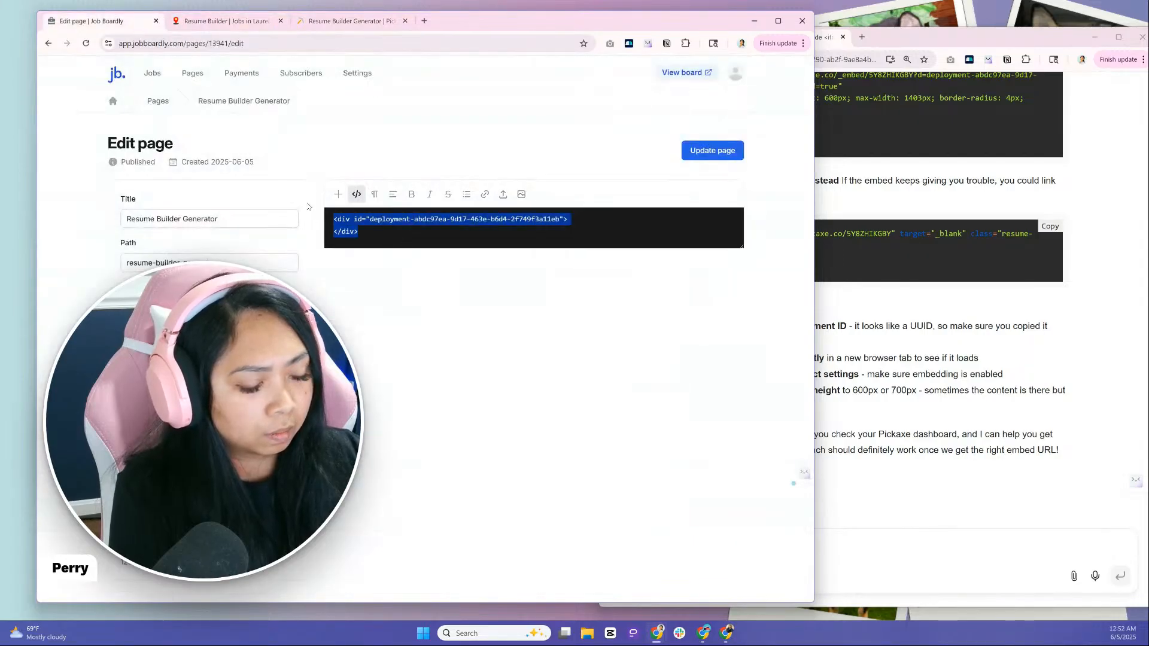
pyautogui.hotkey('ctrl', 'v')
pyautogui.click(706, 155)
# Reload the live Resume Builder Generator page and check at 80% zoom how the 1105px embed fits and scrolls
pyautogui.click(240, 25)
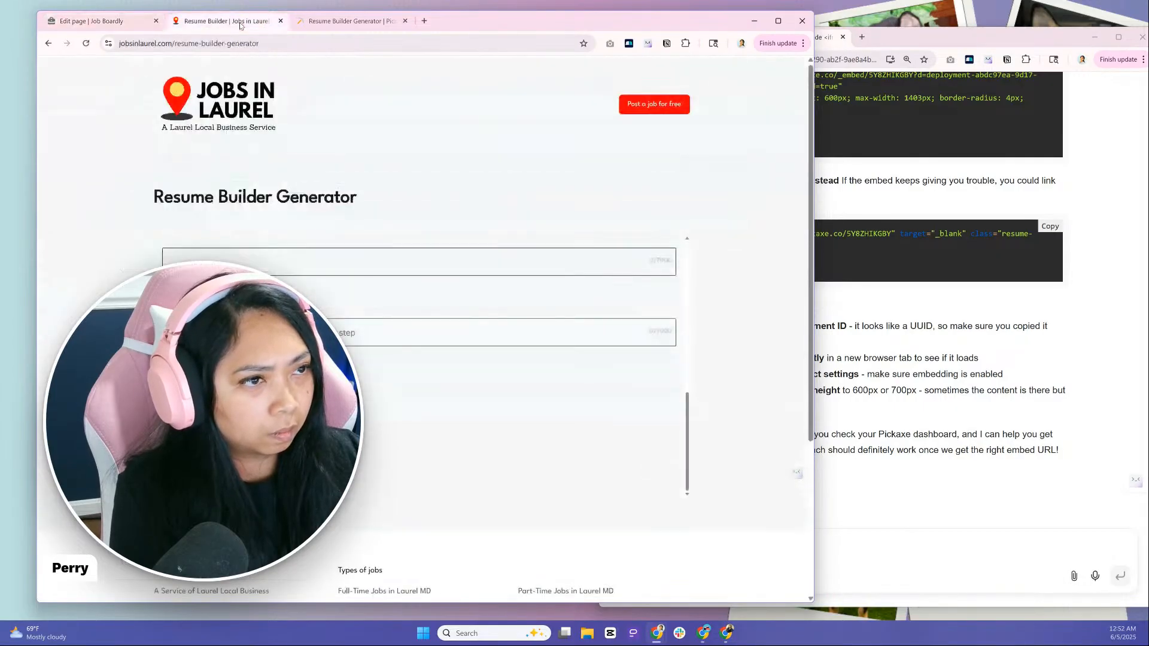
pyautogui.click(86, 43)
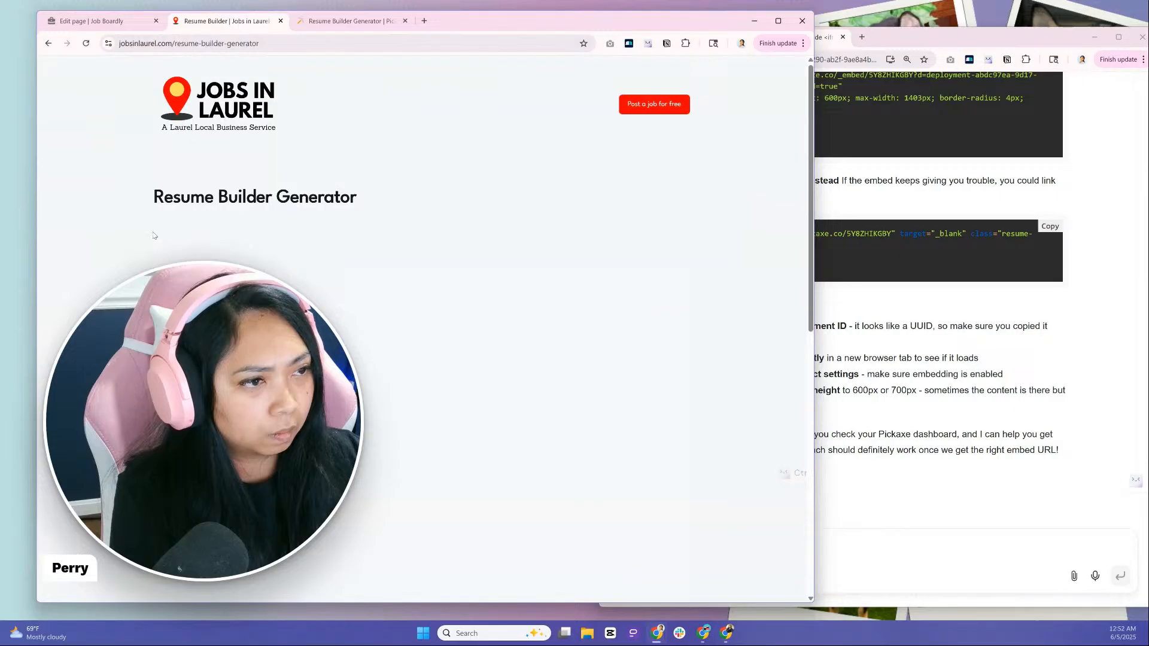
pyautogui.scroll(-2, 660, 389)
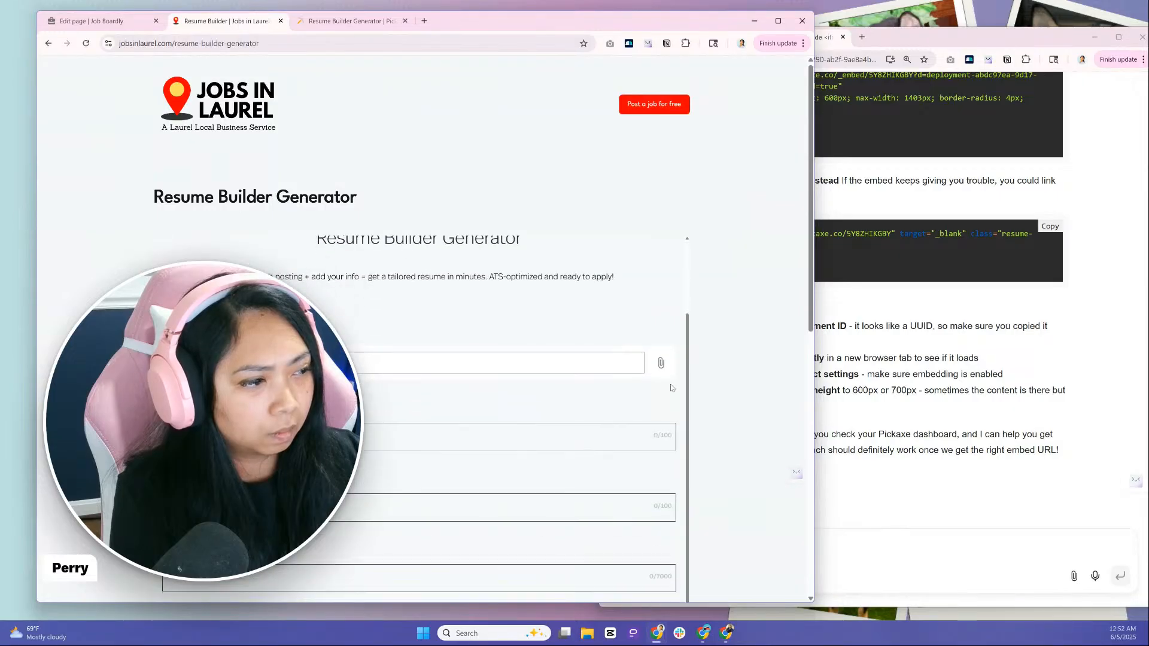
pyautogui.scroll(-3, 661, 389)
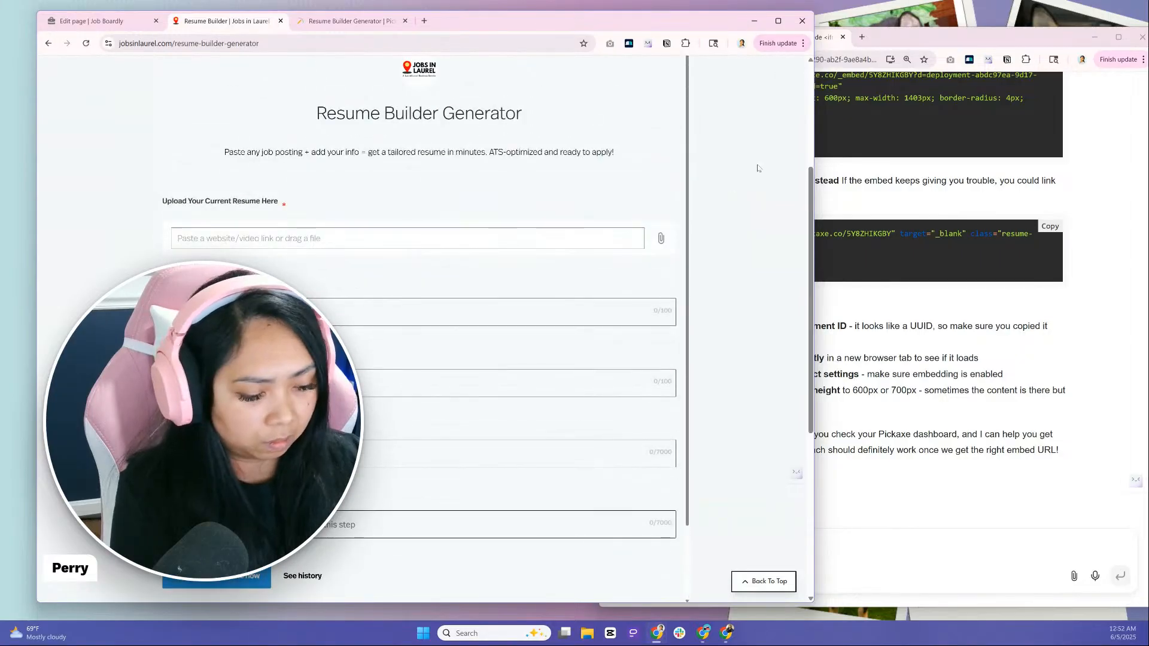
pyautogui.hotkey('ctrl', '-')
pyautogui.hotkey('ctrl', '-')
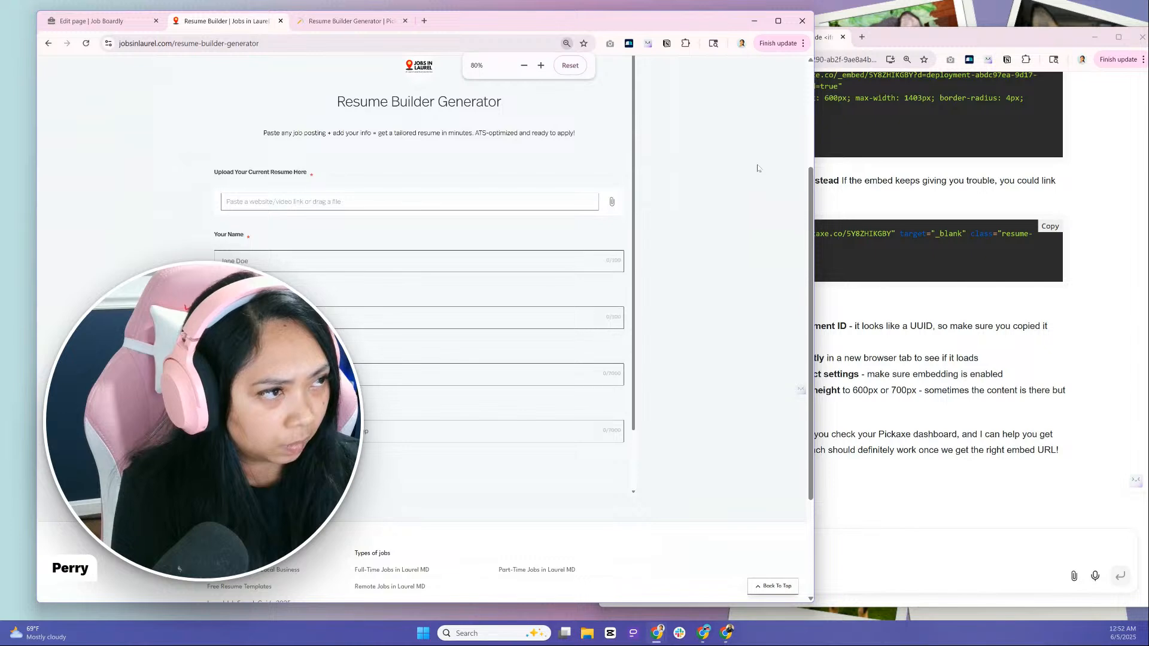
pyautogui.scroll(2, 757, 171)
pyautogui.scroll(-5, 464, 401)
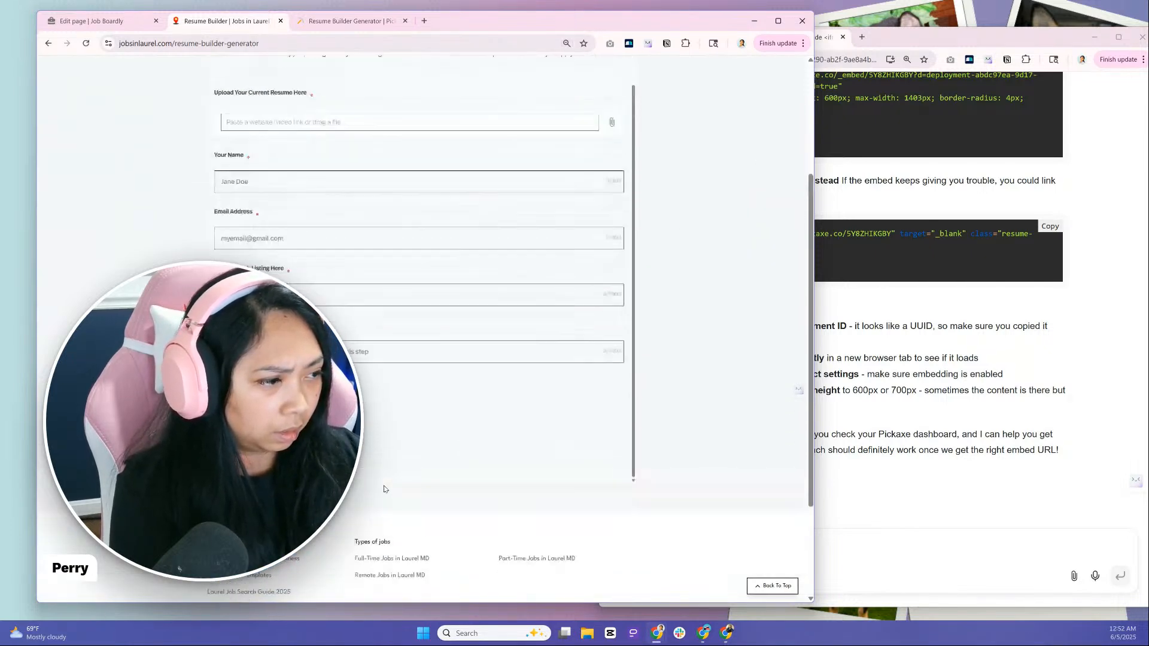
pyautogui.scroll(3, 383, 489)
pyautogui.scroll(-3, 359, 492)
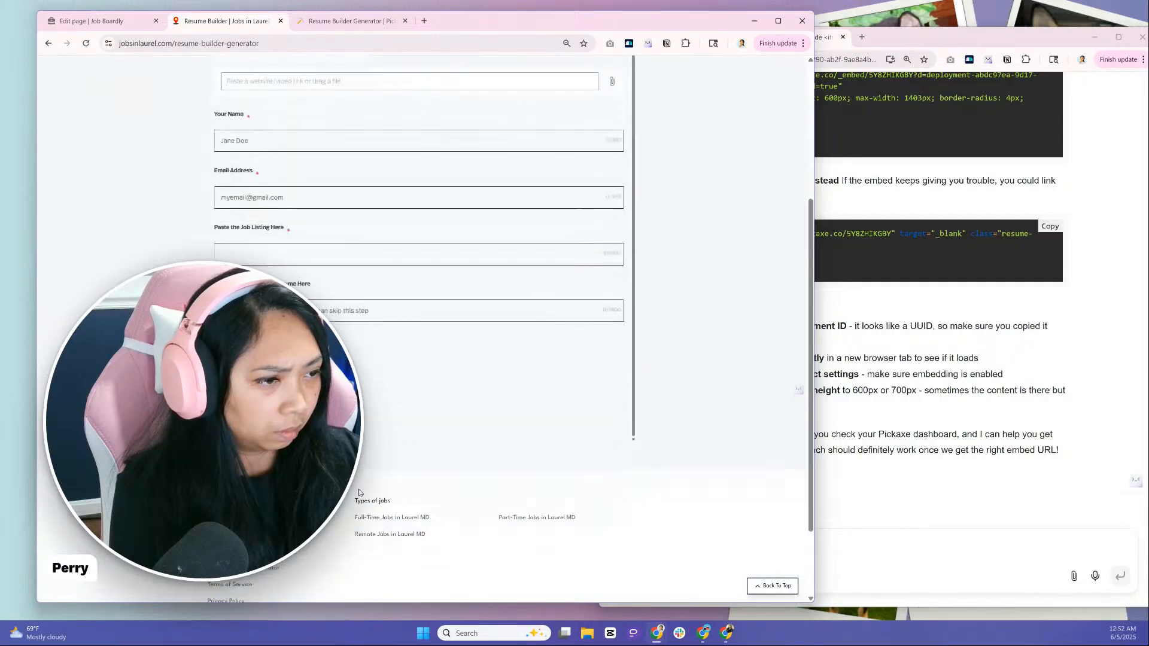
pyautogui.scroll(4, 359, 491)
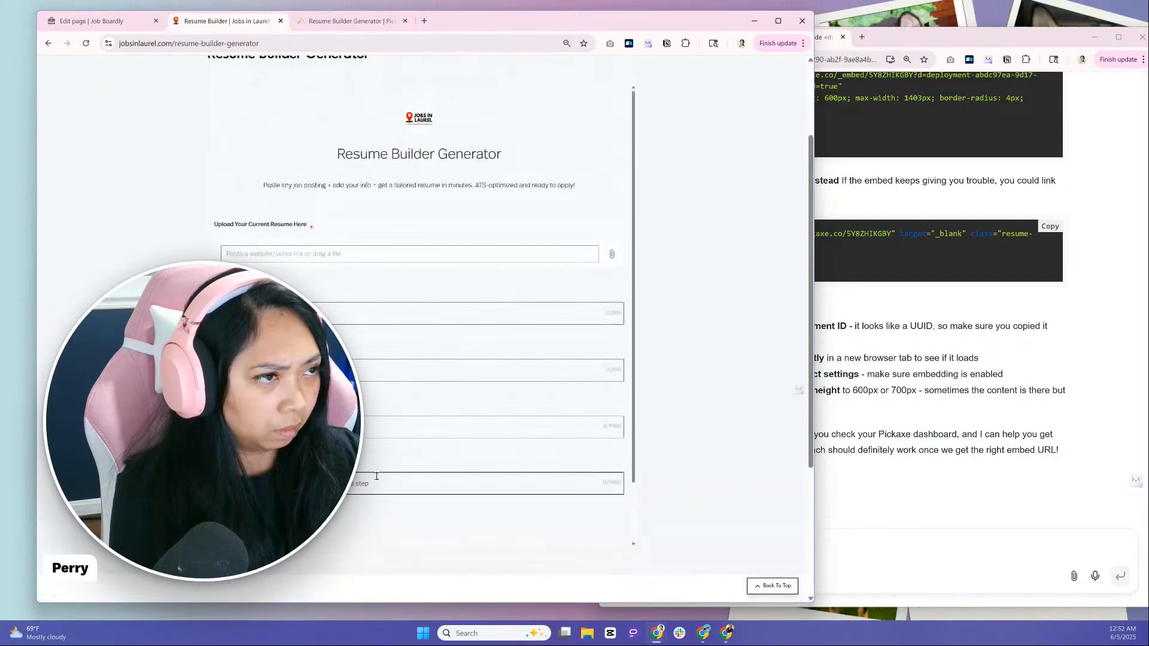
pyautogui.scroll(2, 438, 437)
pyautogui.scroll(-1, 439, 438)
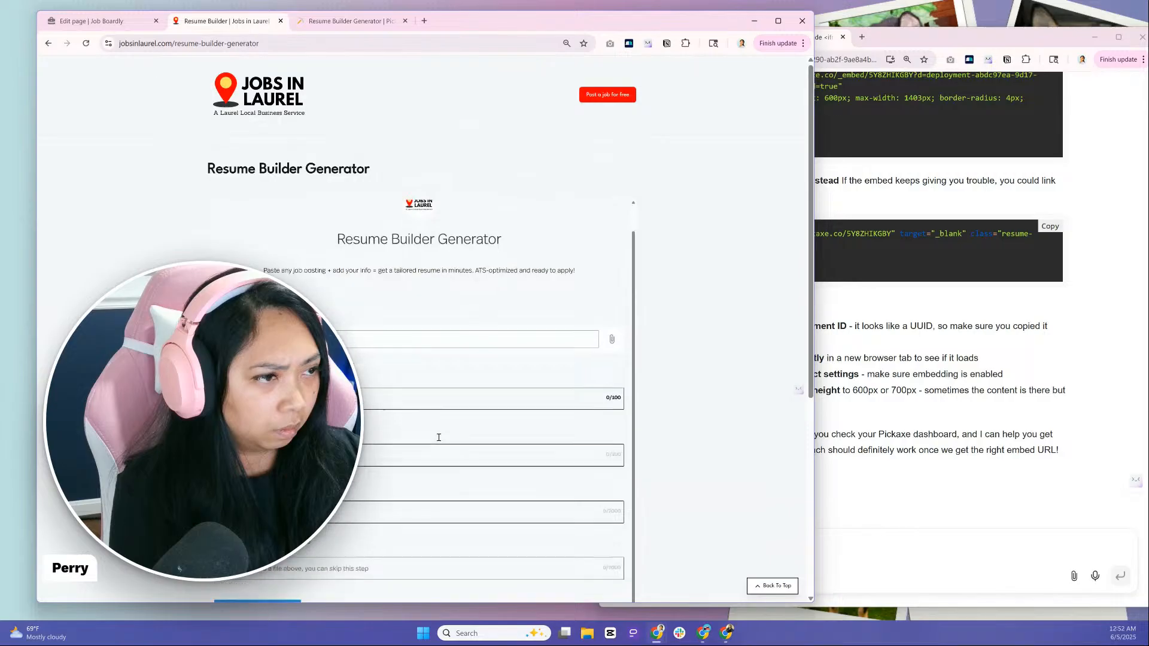
pyautogui.scroll(-1, 438, 437)
pyautogui.scroll(-2, 439, 437)
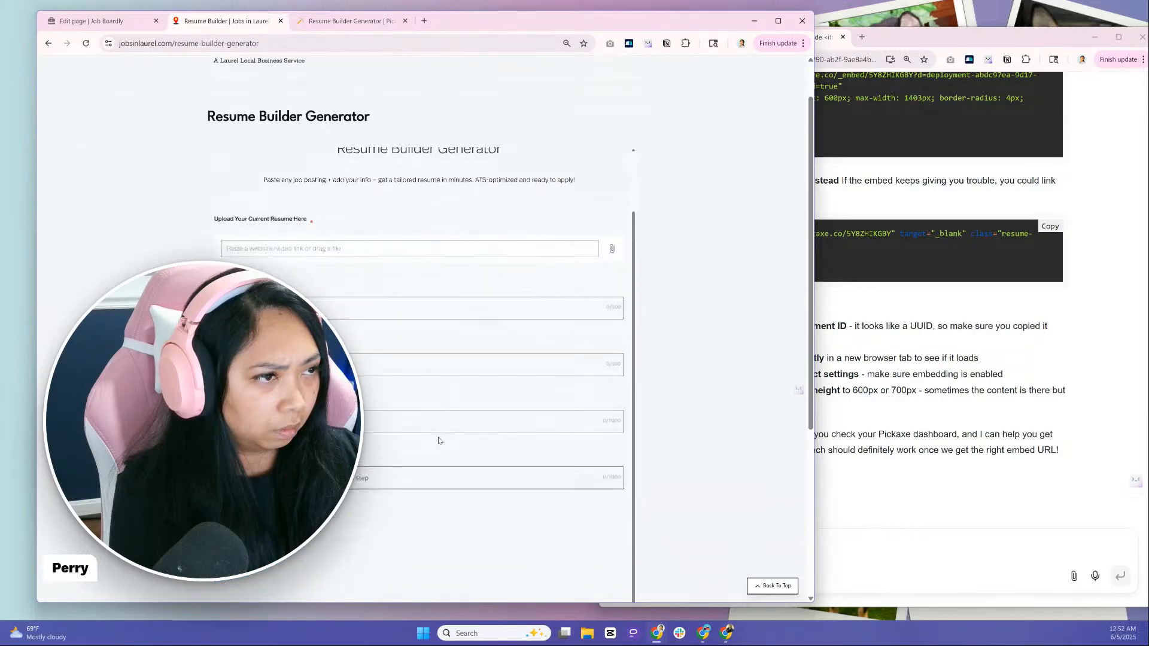
# Return to the Pickaxe embed settings, turn off the form's image, title and description, and save the embed
pyautogui.click(130, 22)
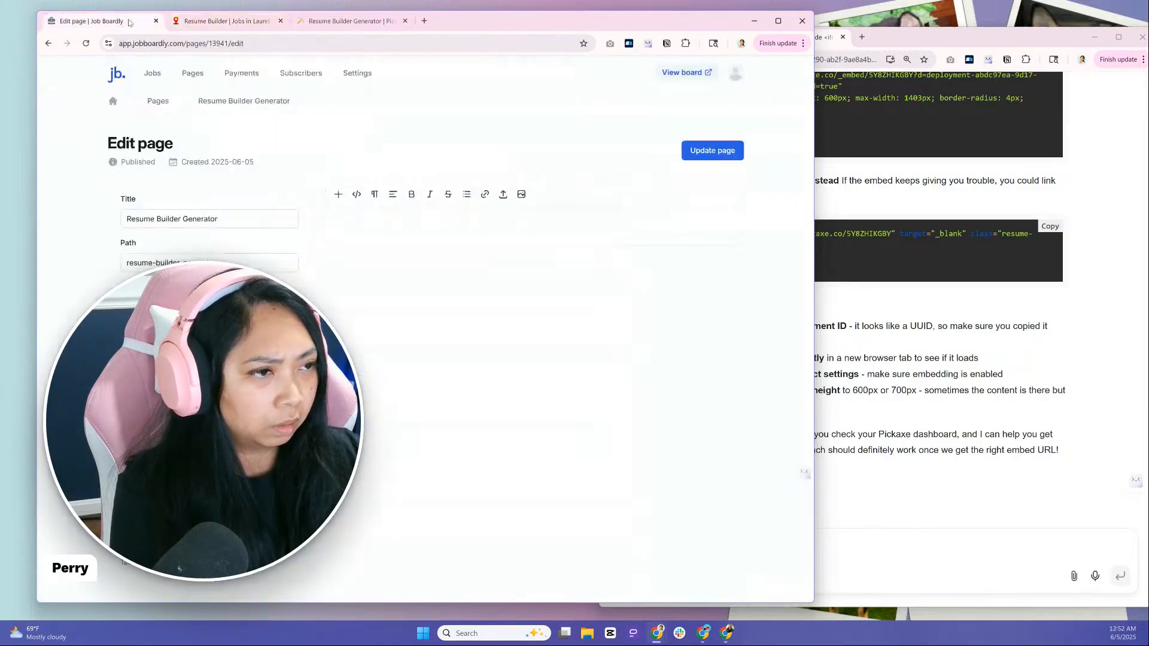
pyautogui.click(338, 23)
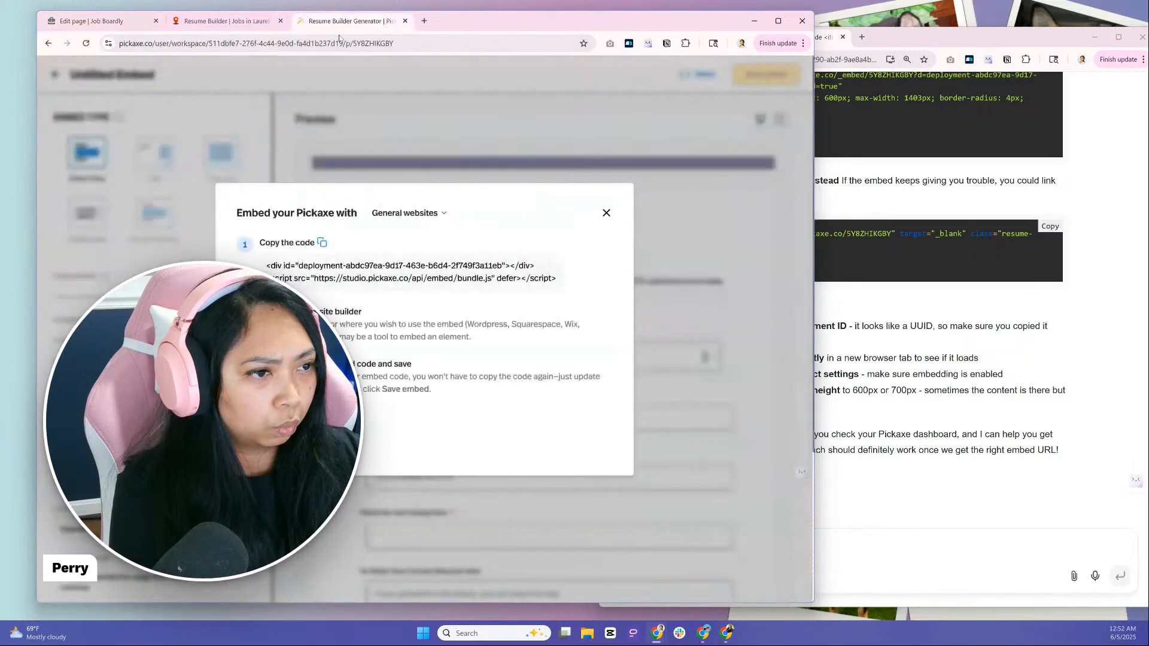
pyautogui.click(606, 213)
pyautogui.scroll(-5, 155, 359)
pyautogui.scroll(4, 155, 359)
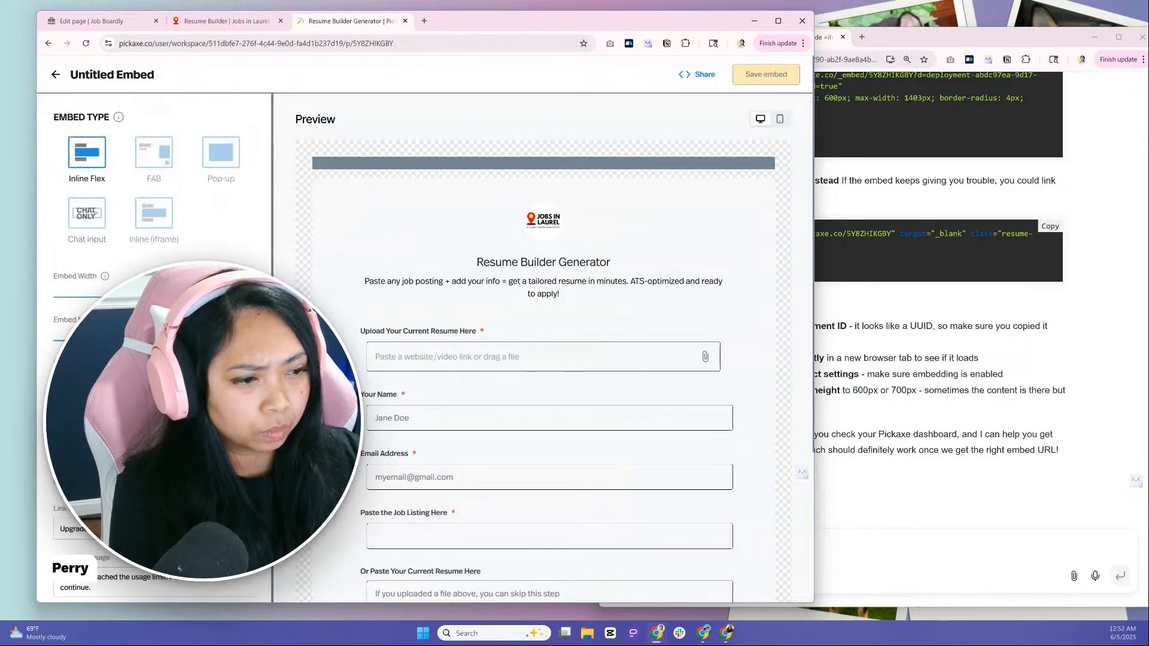
pyautogui.scroll(-3, 155, 359)
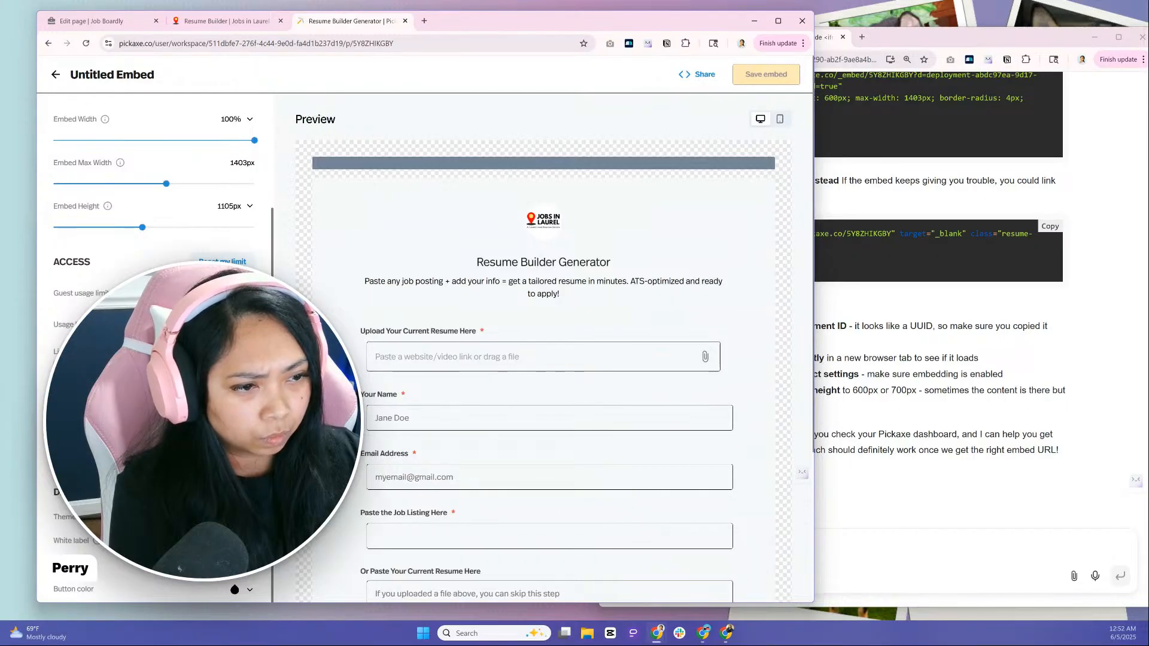
pyautogui.scroll(-3, 156, 359)
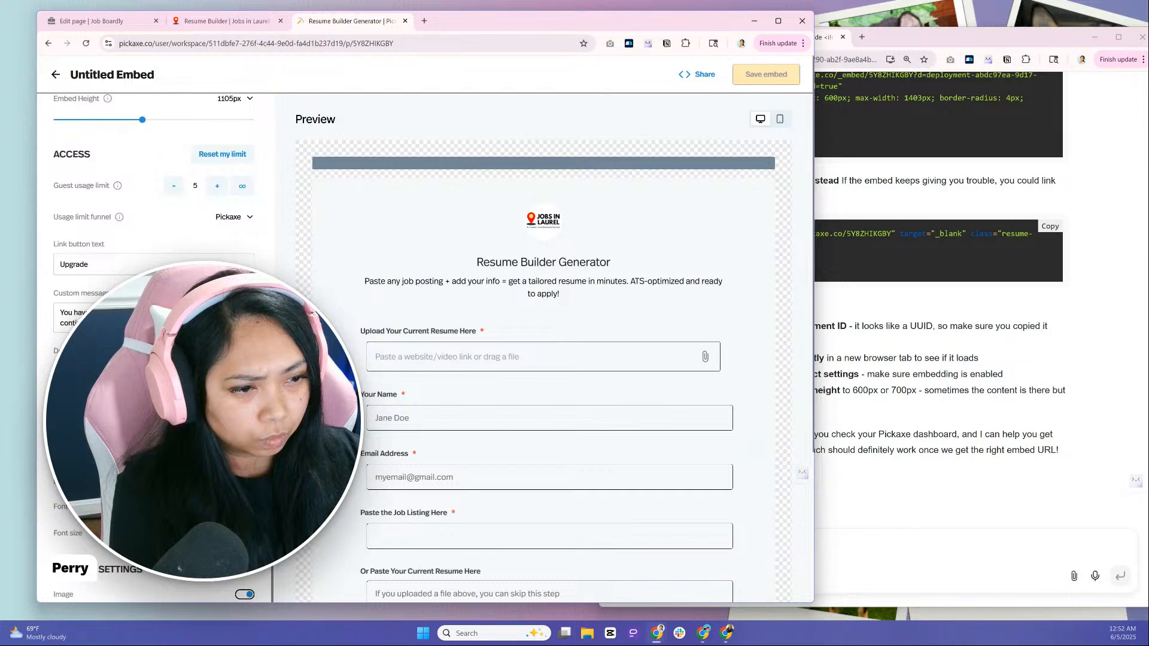
pyautogui.scroll(-1, 544, 359)
pyautogui.scroll(-2, 424, 329)
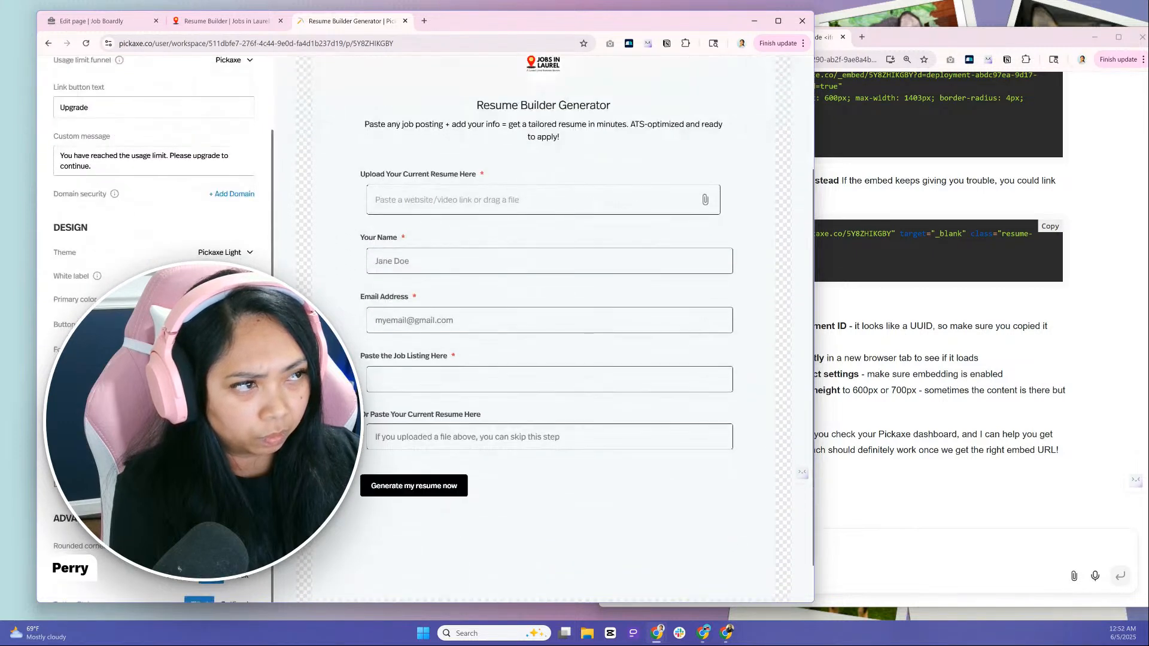
pyautogui.scroll(-2, 543, 275)
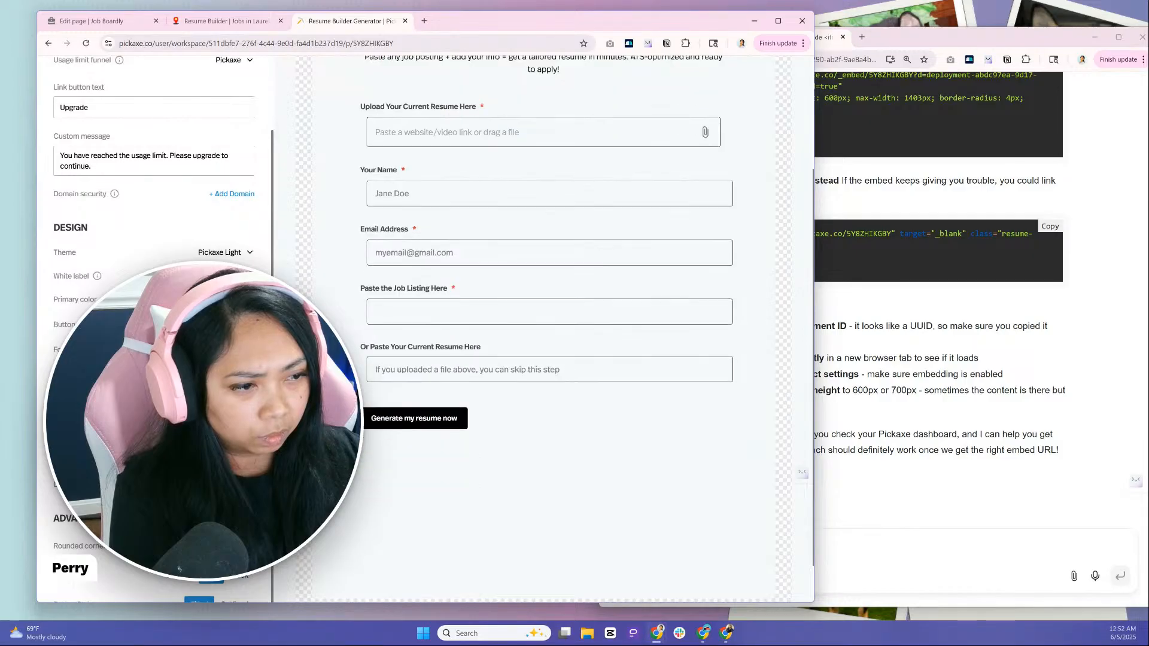
pyautogui.scroll(3, 487, 488)
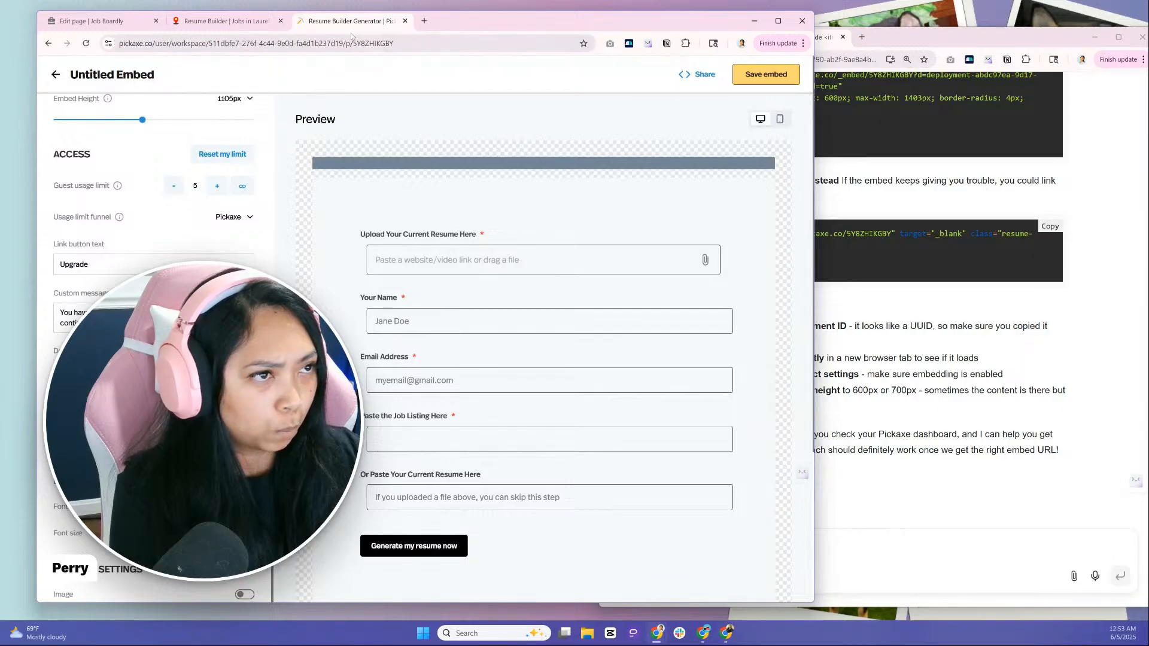
pyautogui.click(239, 21)
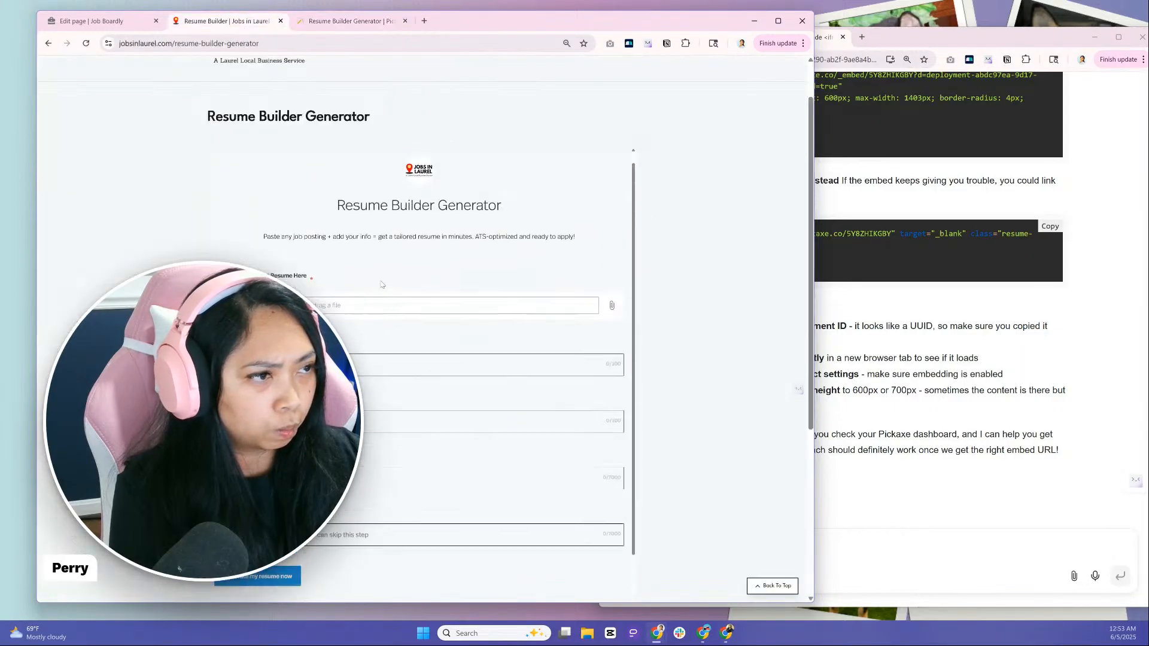
pyautogui.click(350, 21)
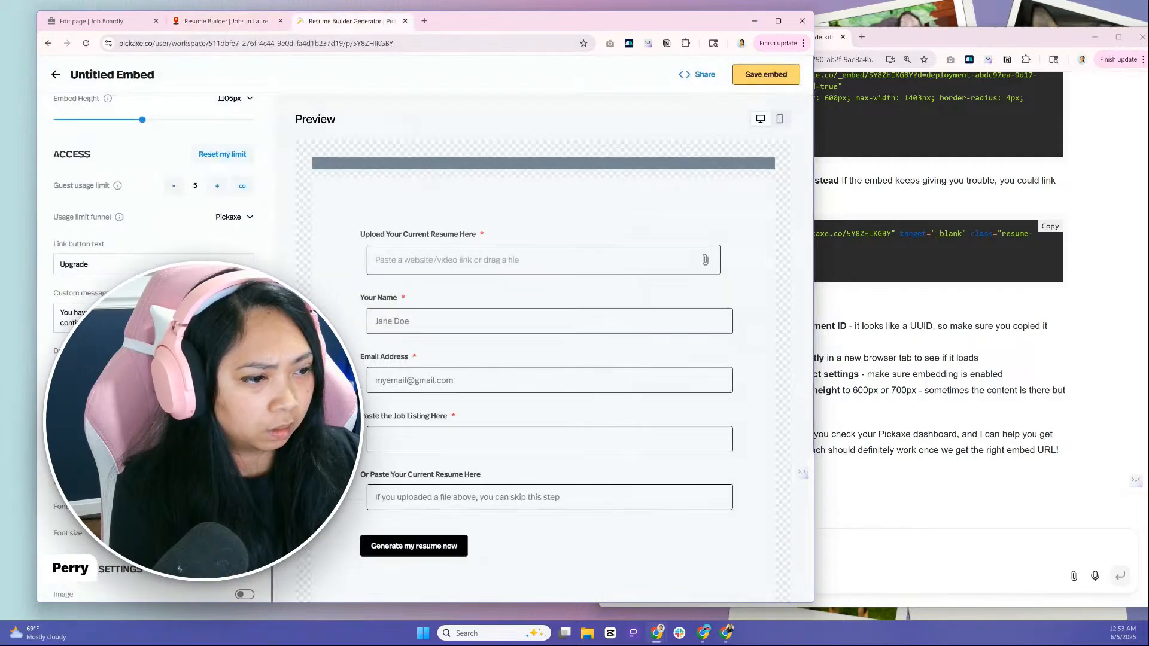
pyautogui.click(769, 80)
pyautogui.click(767, 79)
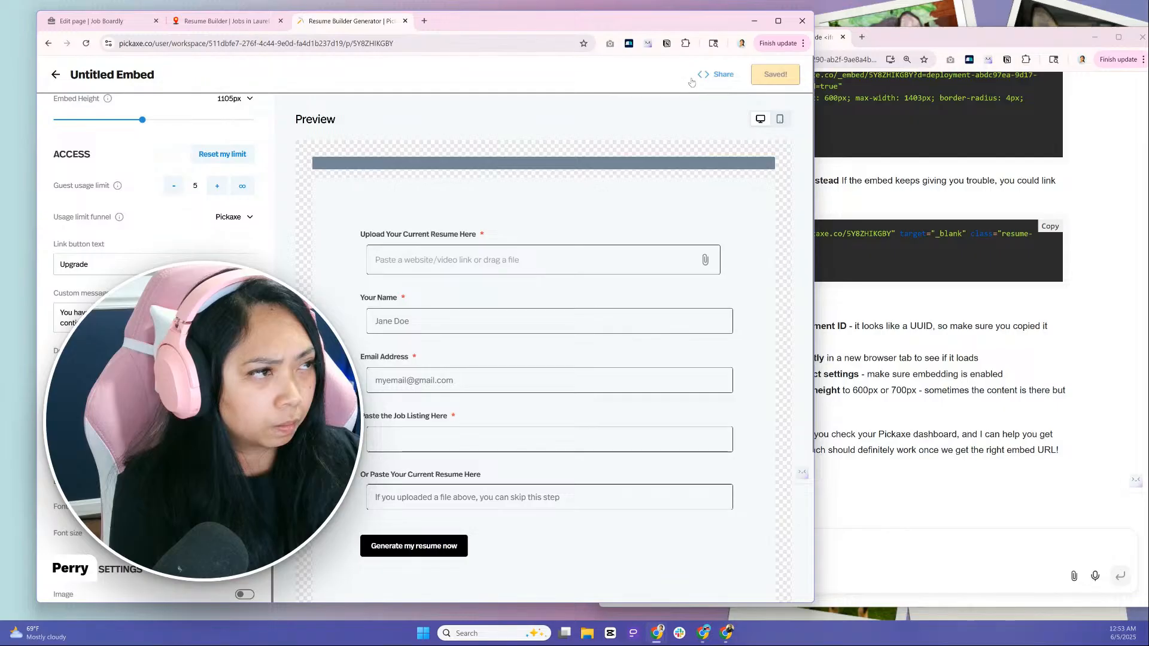
# Reload the live Resume Builder Generator page and check the form's layout beneath the page heading
pyautogui.click(226, 21)
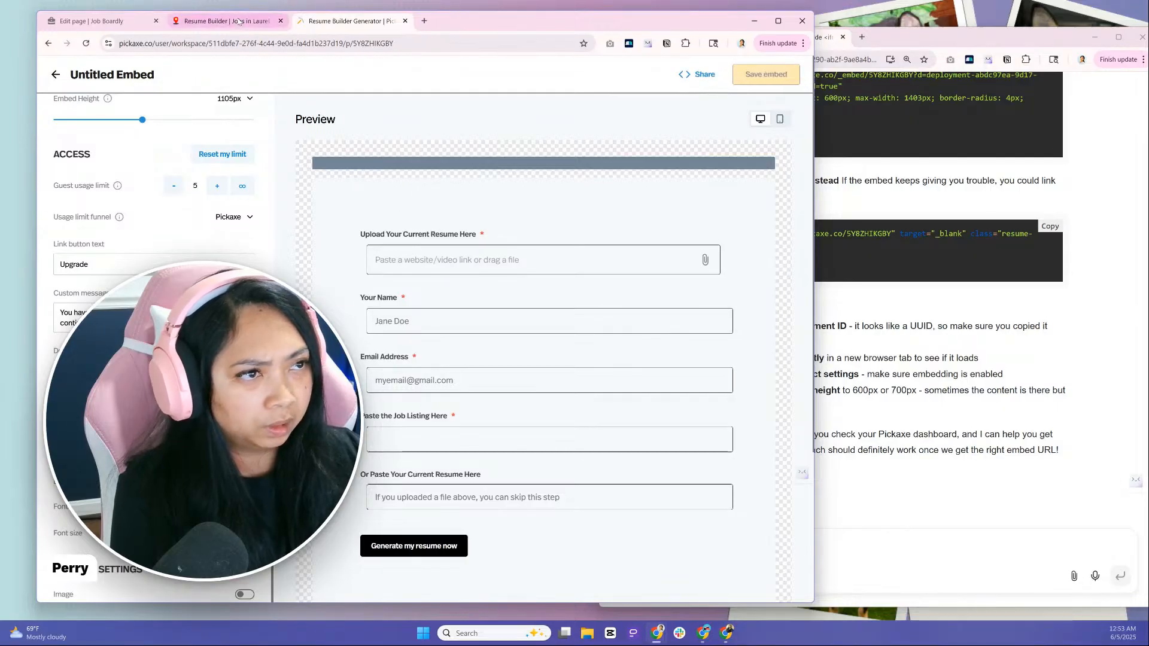
pyautogui.click(89, 46)
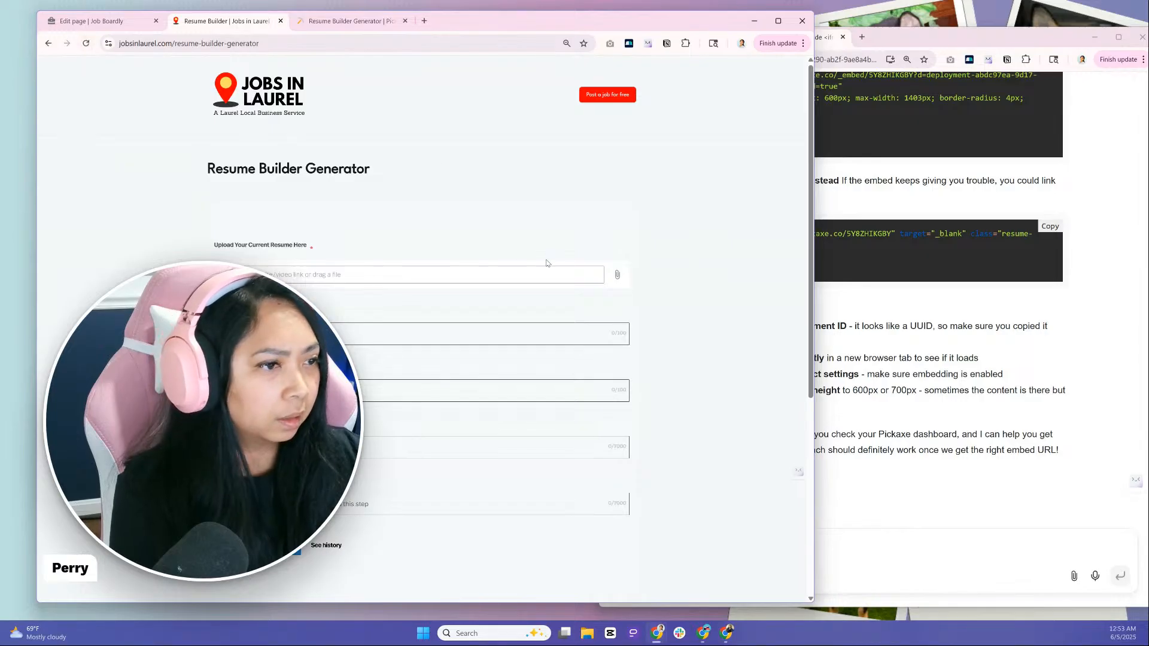
pyautogui.scroll(-3, 546, 261)
pyautogui.scroll(-3, 546, 264)
pyautogui.scroll(6, 546, 263)
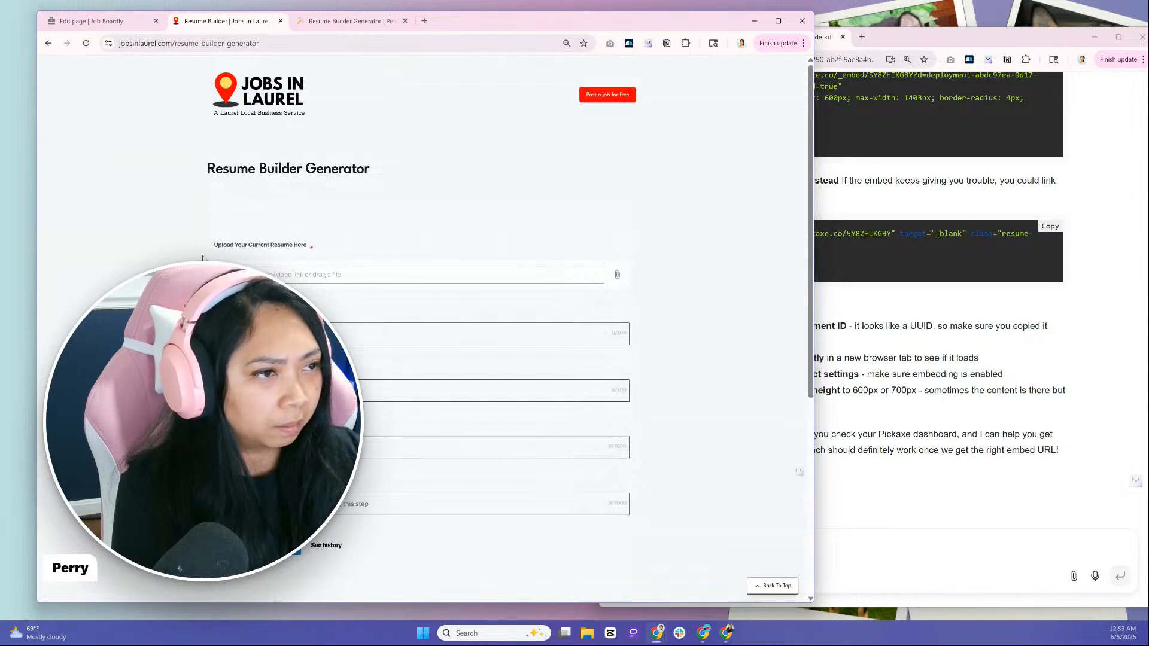
pyautogui.moveTo(211, 165); pyautogui.dragTo(533, 231)
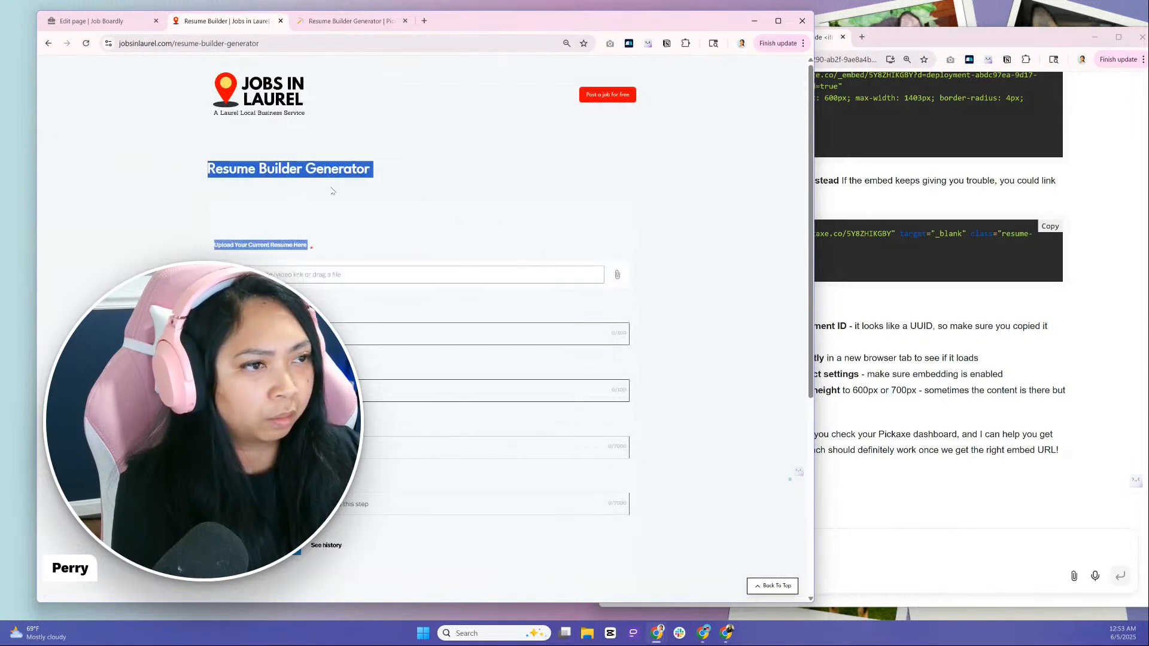
pyautogui.click(359, 197)
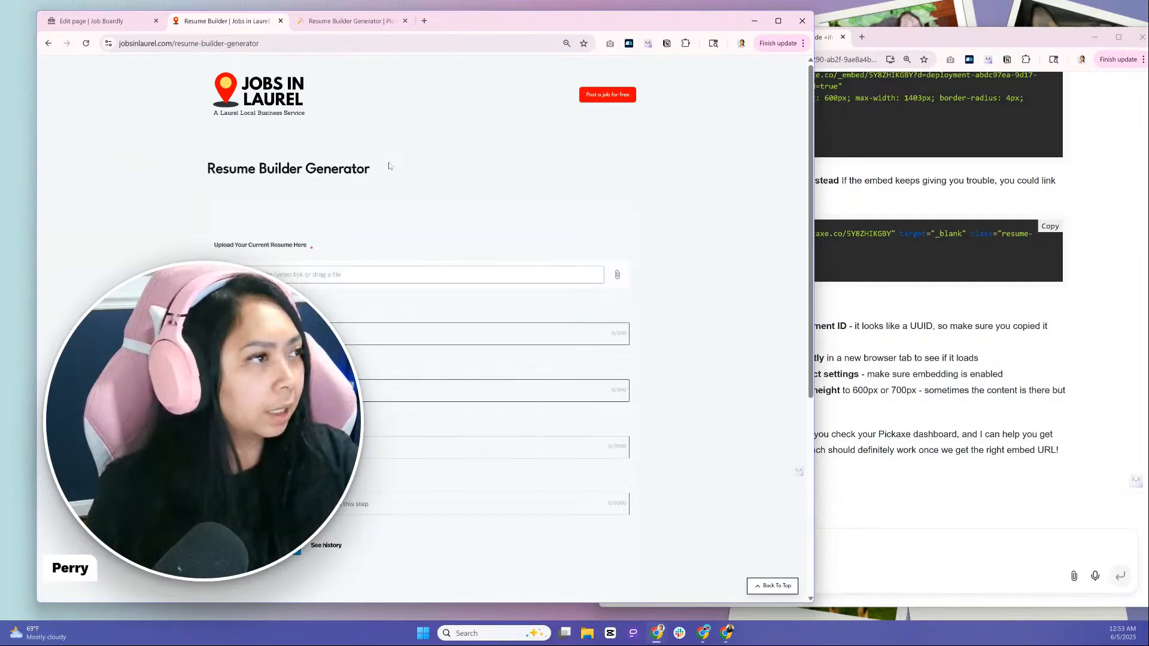
# Clear the Genspark window out of the way and launch Air Screen Mirroring Receiver, placing its window beside the live page
pyautogui.moveTo(982, 30); pyautogui.dragTo(929, 34)
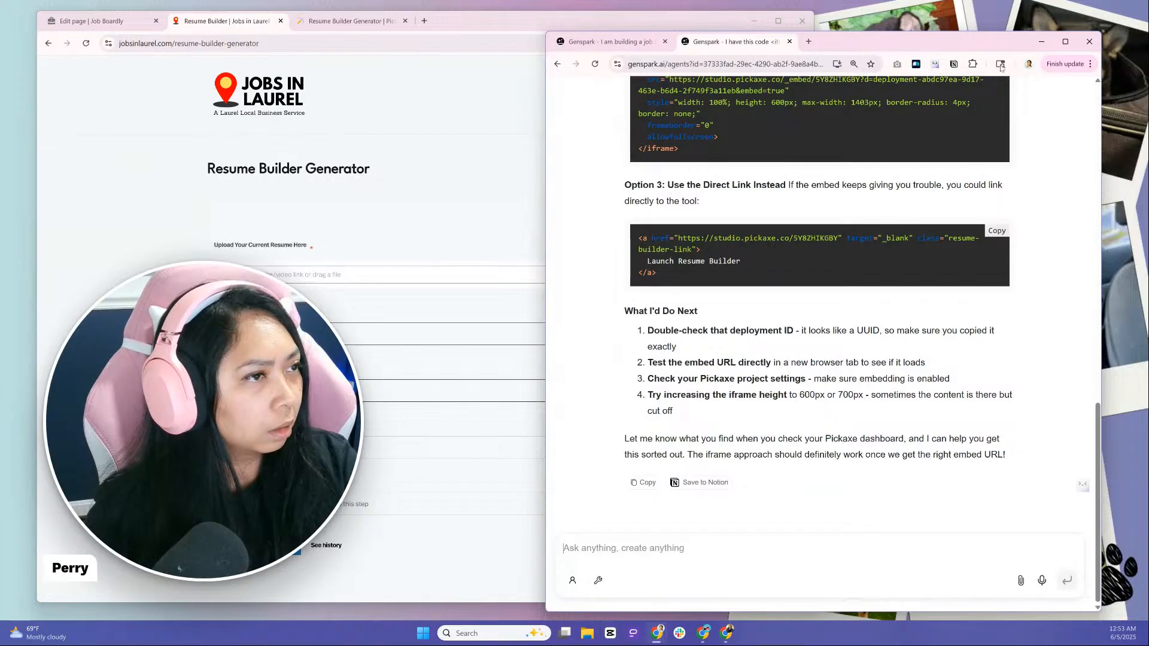
pyautogui.click(1041, 41)
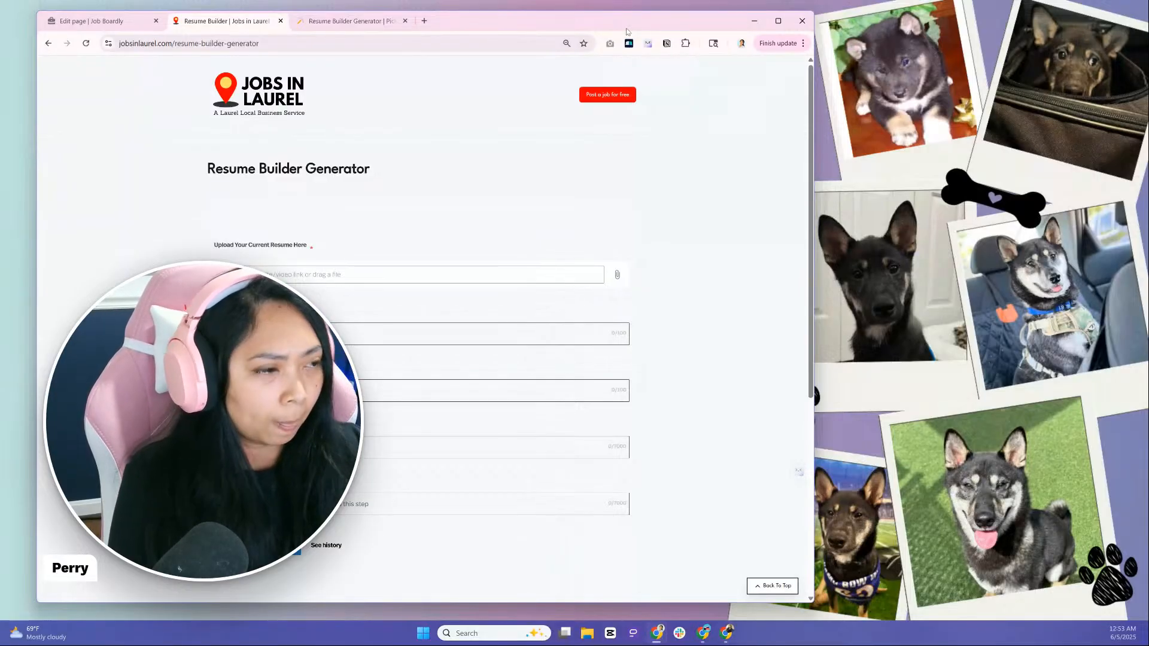
pyautogui.click(484, 636)
pyautogui.click(460, 636)
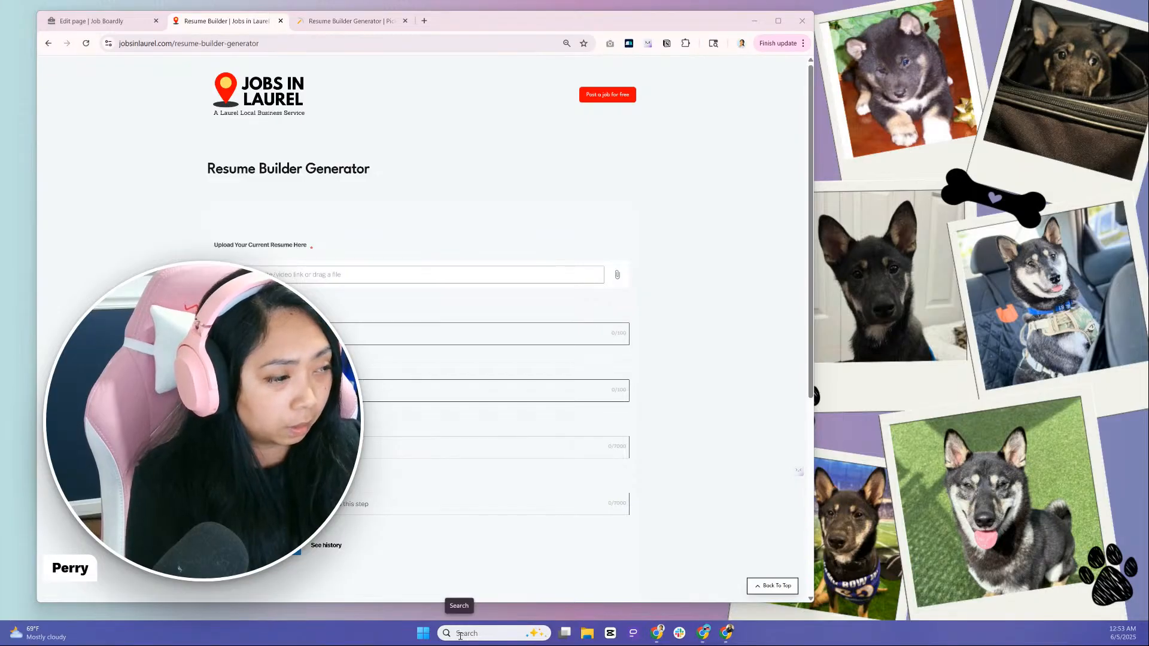
pyautogui.click(460, 636)
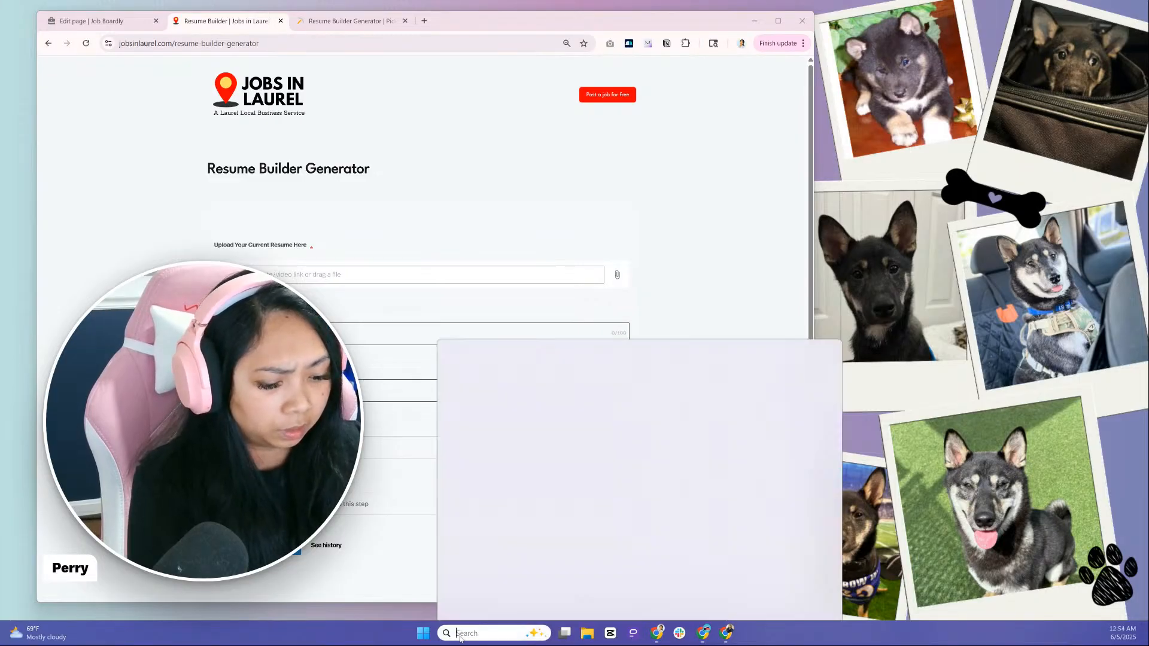
pyautogui.write('air')
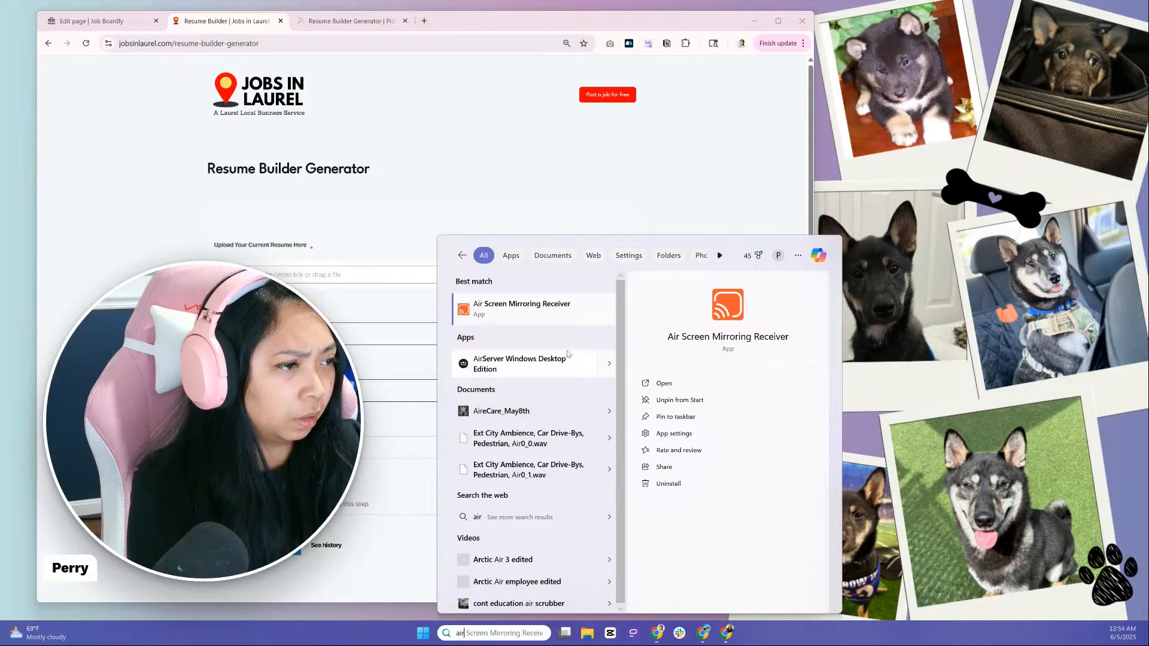
pyautogui.click(553, 304)
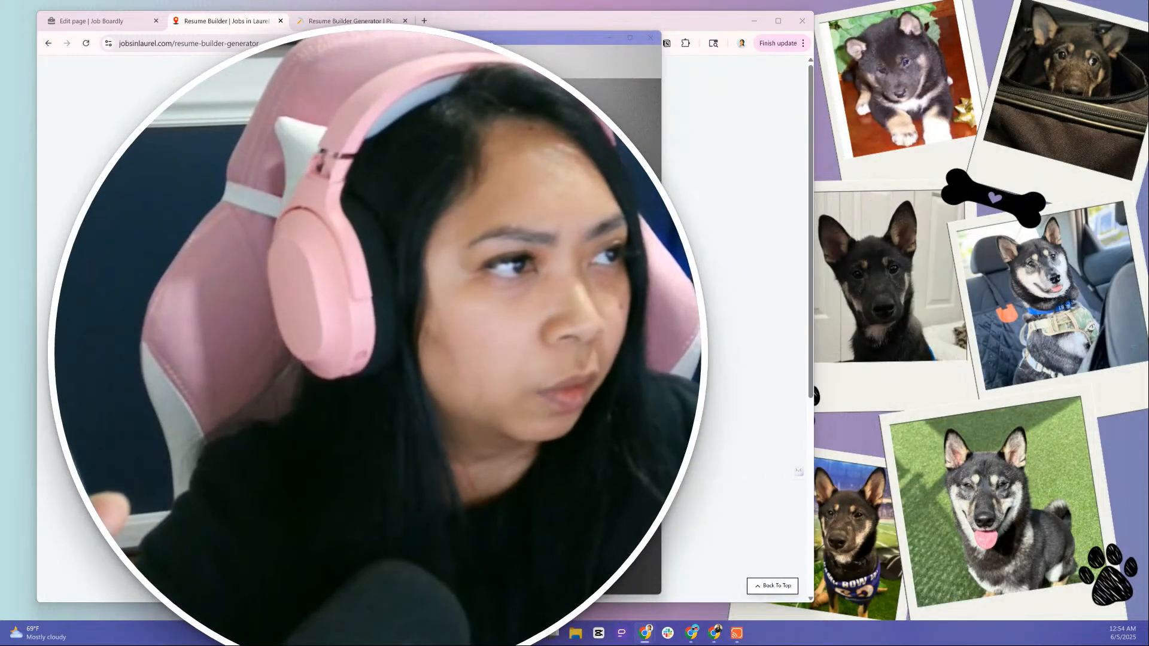
pyautogui.moveTo(492, 37); pyautogui.dragTo(918, 30)
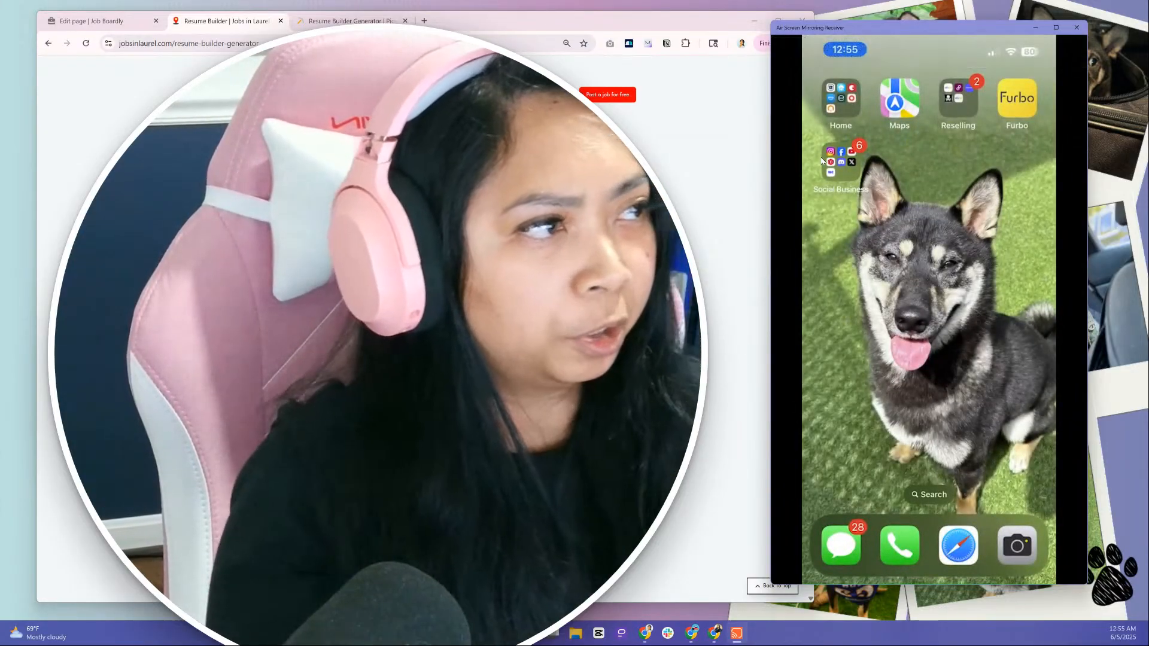
pyautogui.moveTo(843, 128)
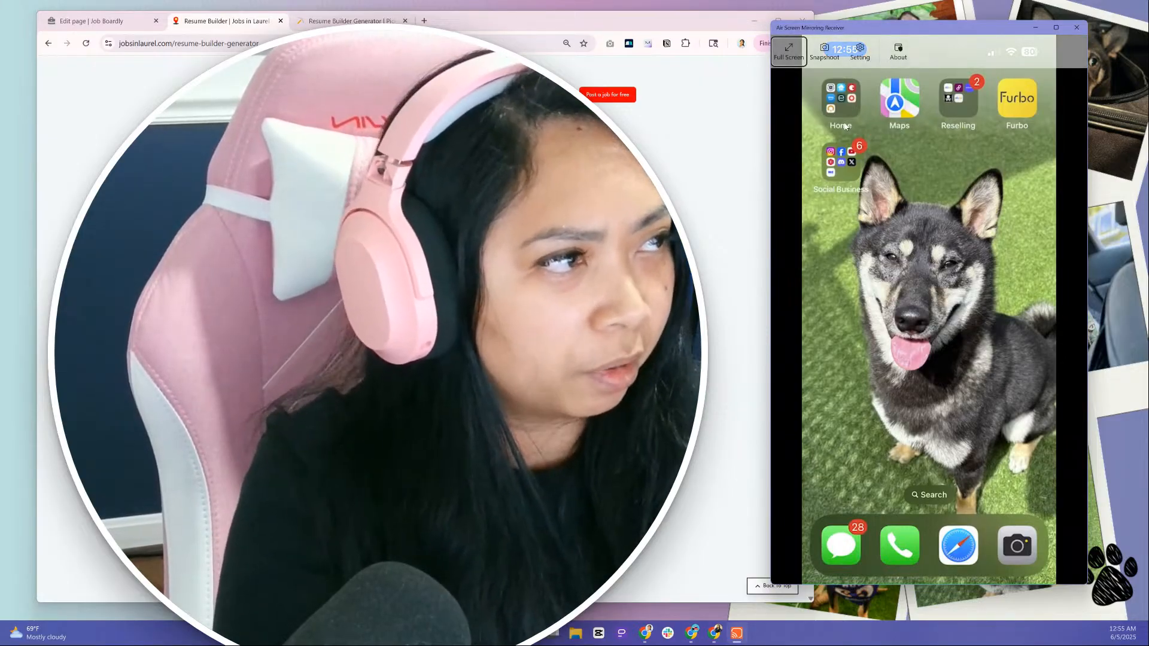
# Look up the Air Screen Mirroring Receiver listing in the Microsoft Store by searching for "airplay screen mirroring receiver"
pyautogui.press('super+s')
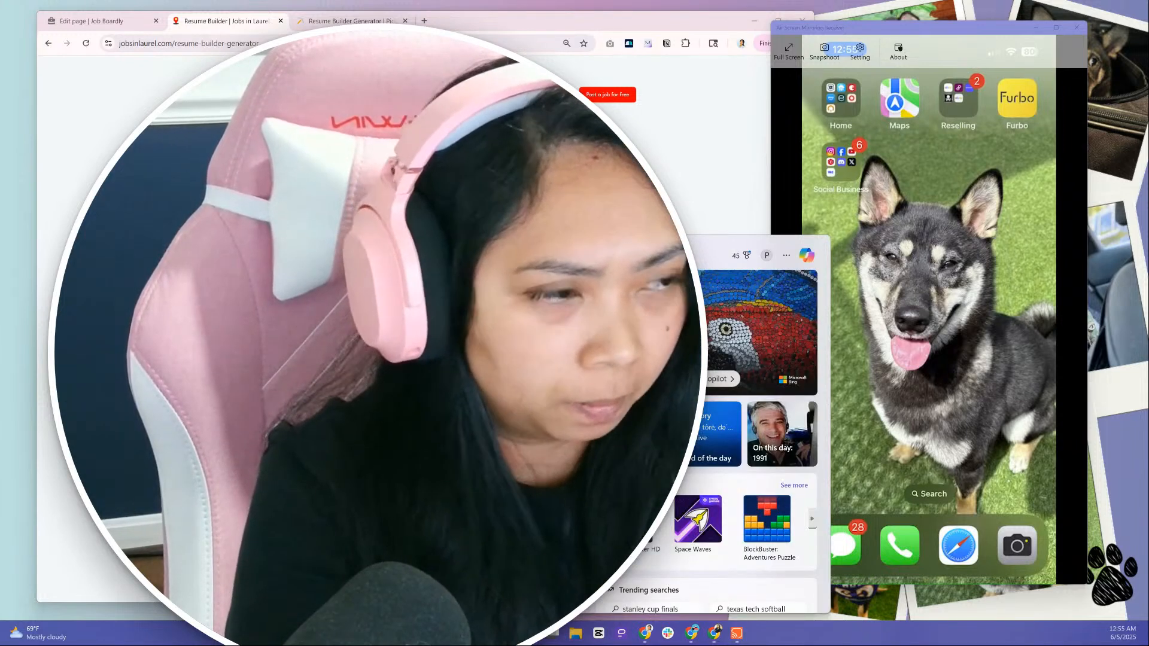
pyautogui.write('wi')
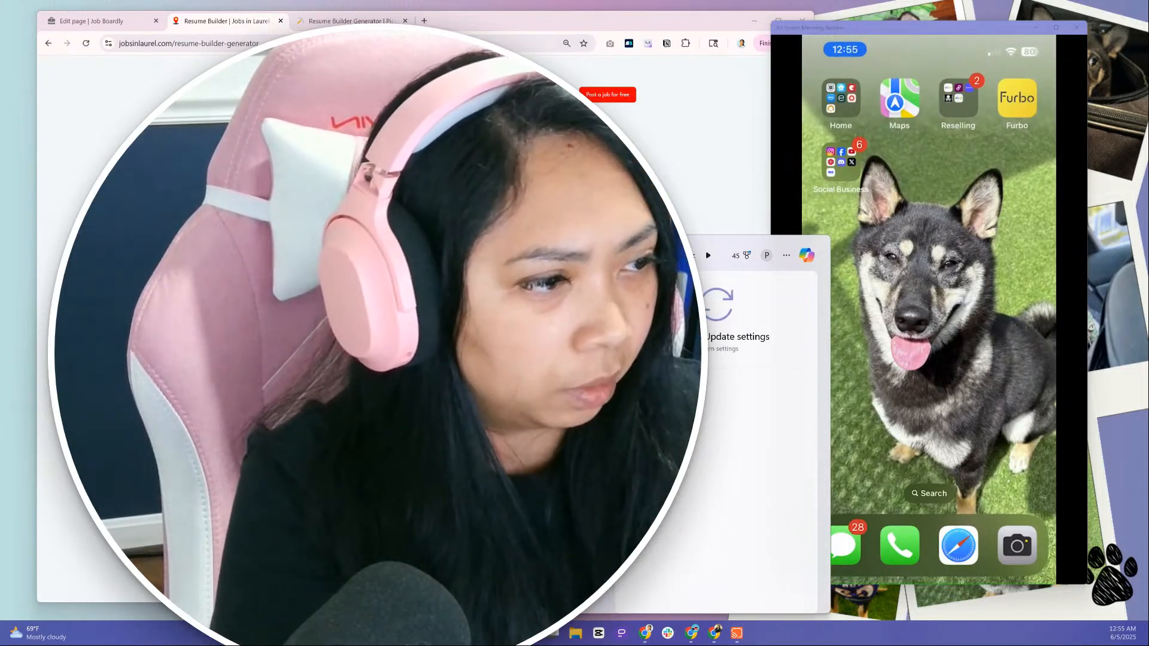
pyautogui.press('Return')
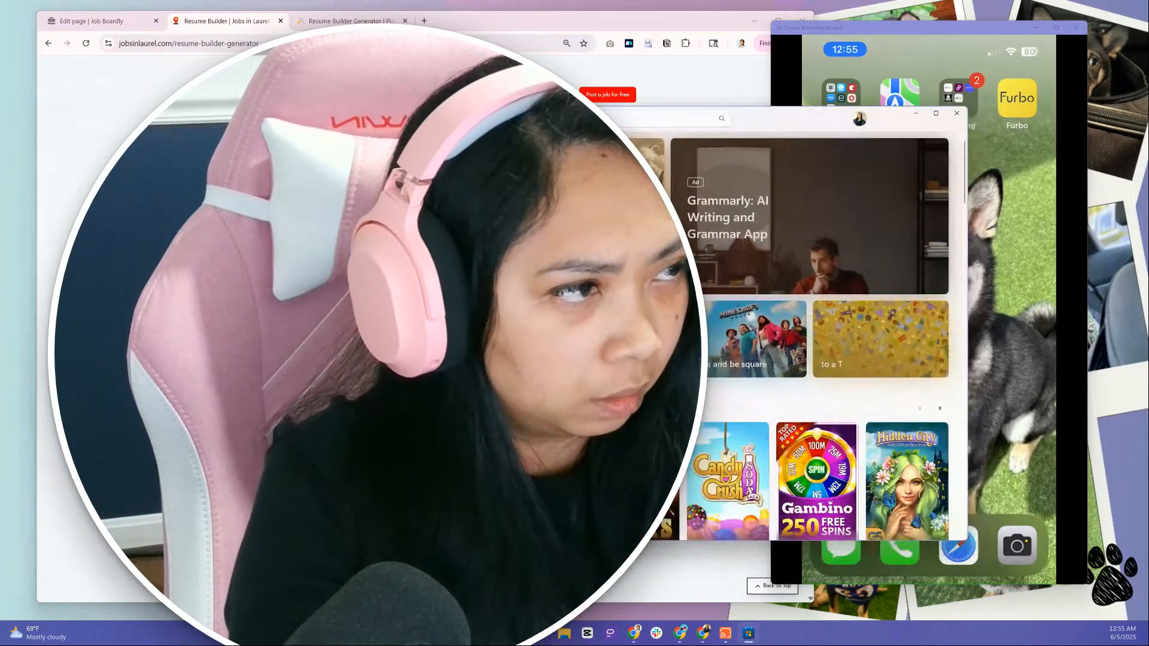
pyautogui.click(675, 116)
pyautogui.press('Return')
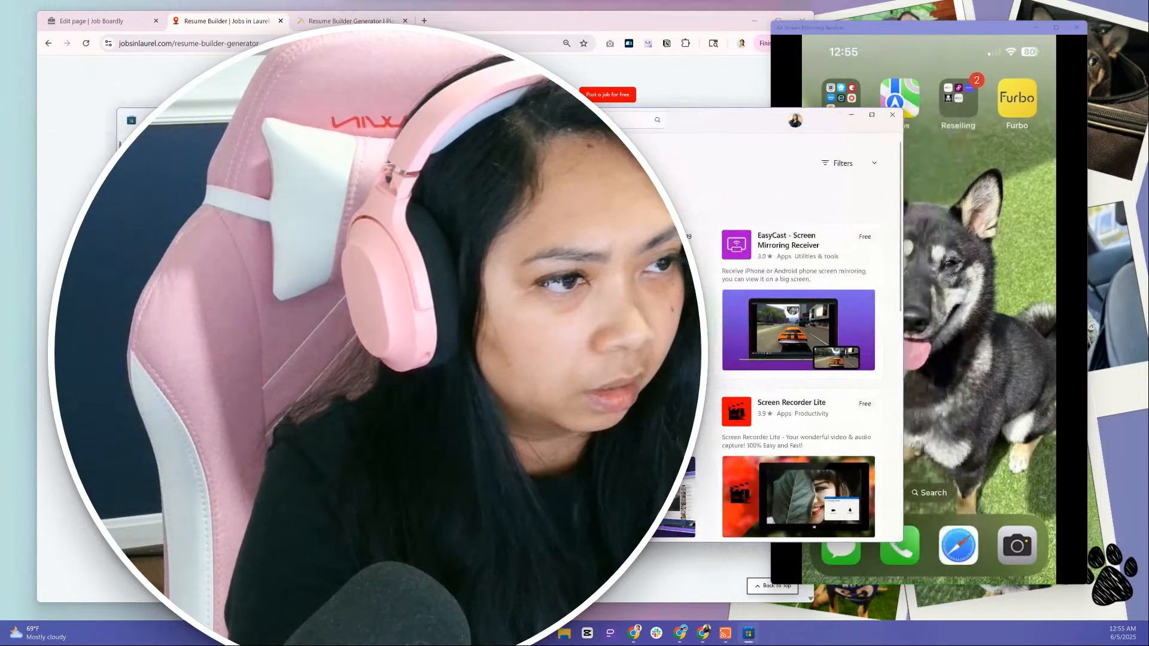
pyautogui.click(257, 269)
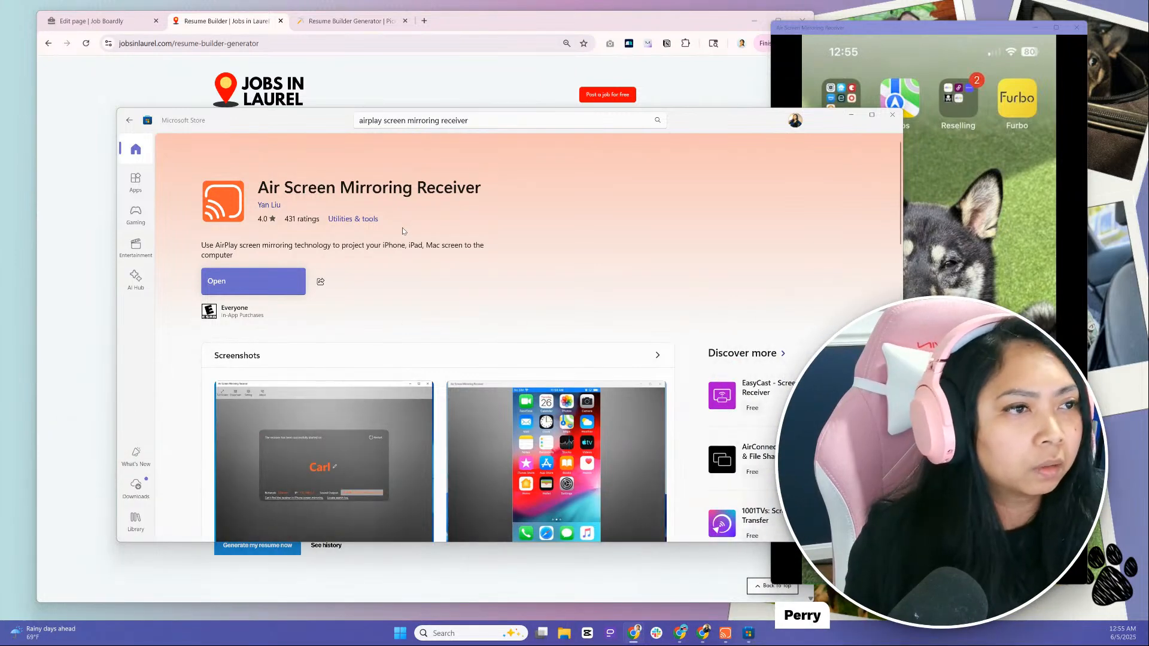
pyautogui.moveTo(254, 135); pyautogui.dragTo(166, 135)
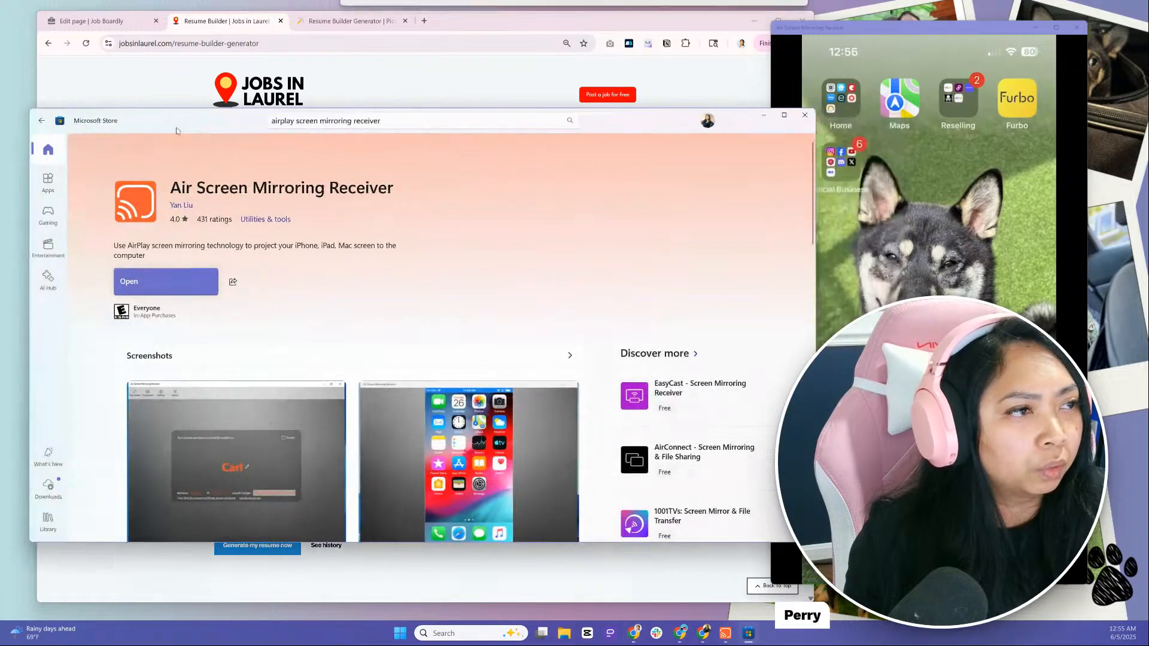
pyautogui.moveTo(1033, 81)
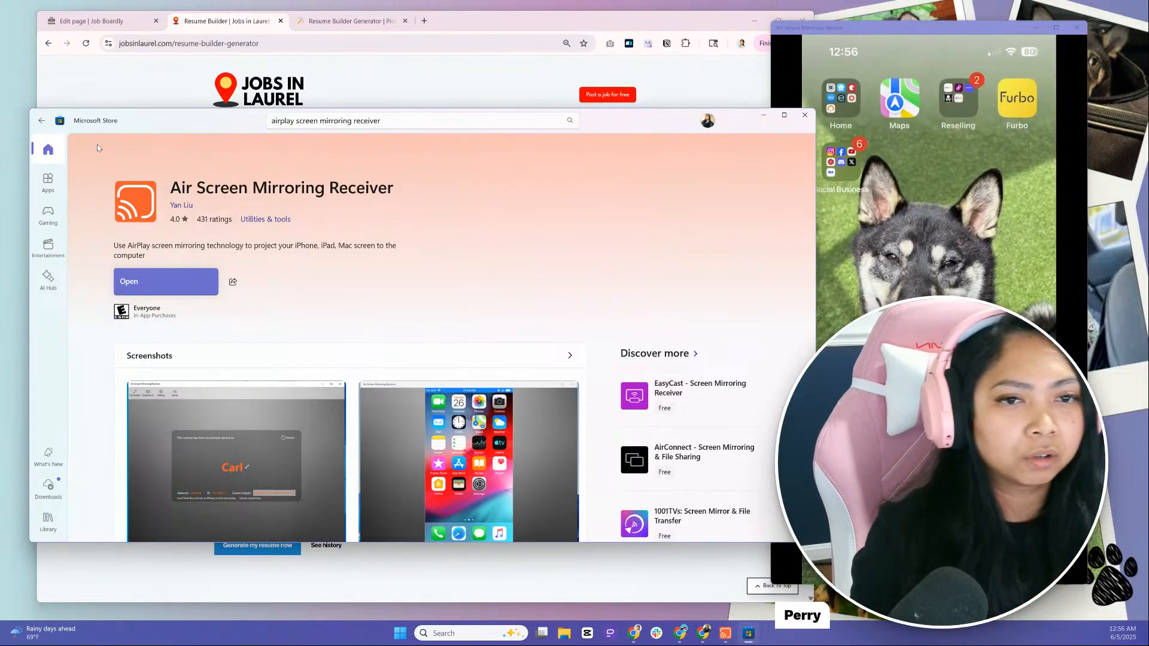
pyautogui.click(803, 115)
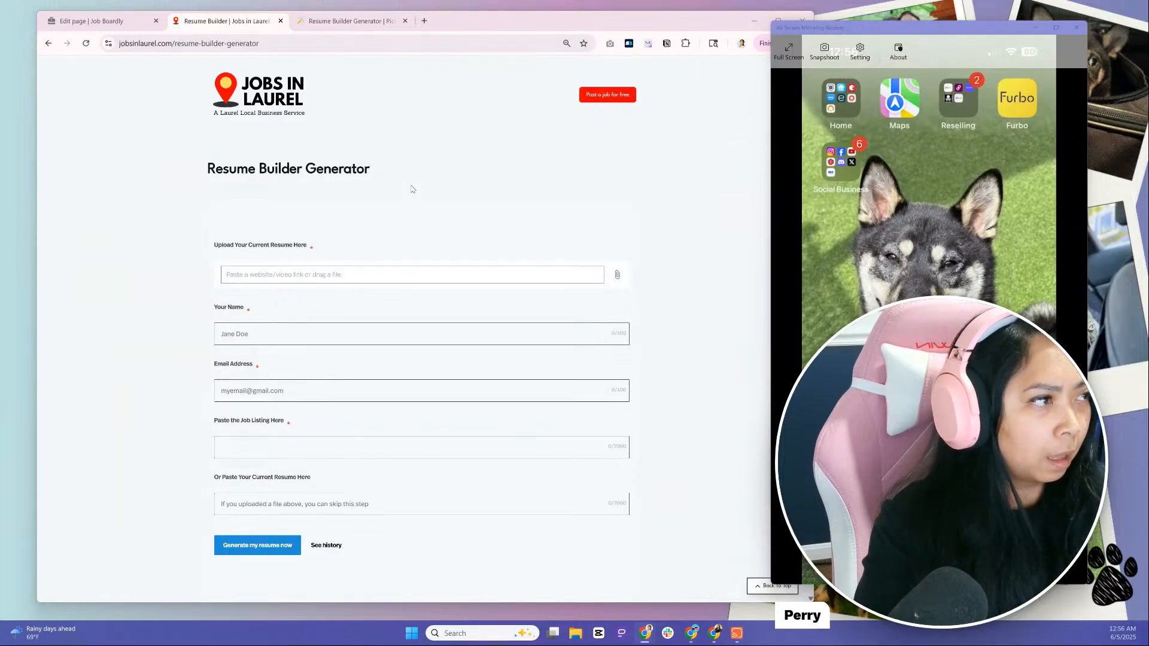
# Copy the web address of the live Resume Builder Generator page
pyautogui.click(407, 51)
pyautogui.hotkey('ctrl', 'c')
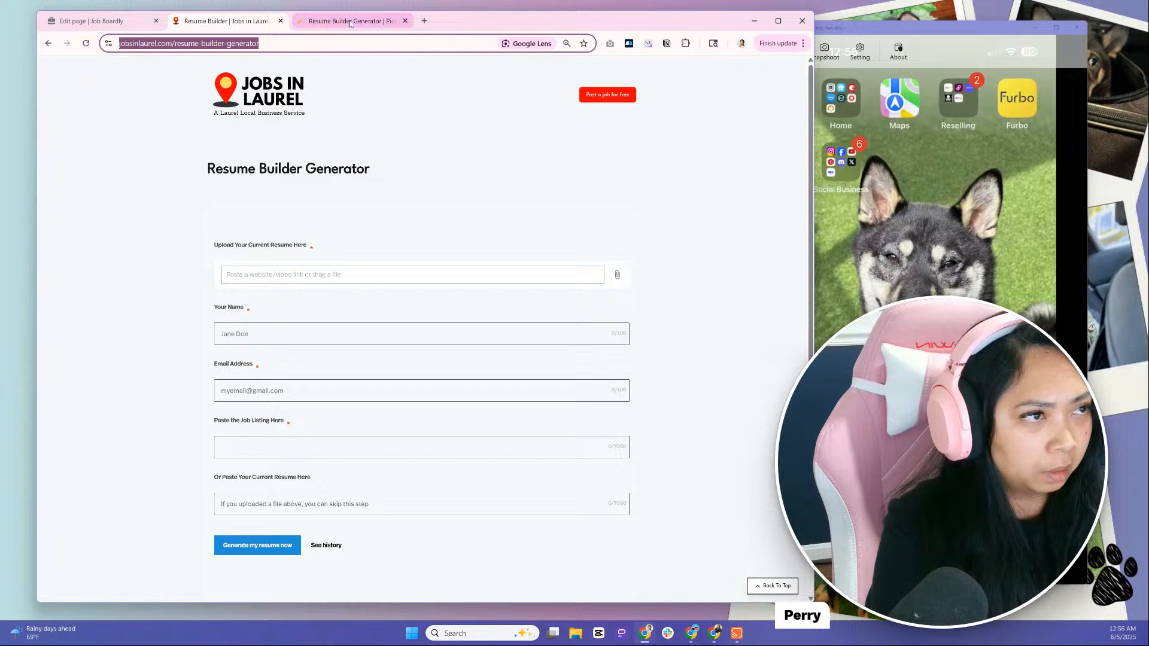
pyautogui.click(424, 21)
pyautogui.write('face')
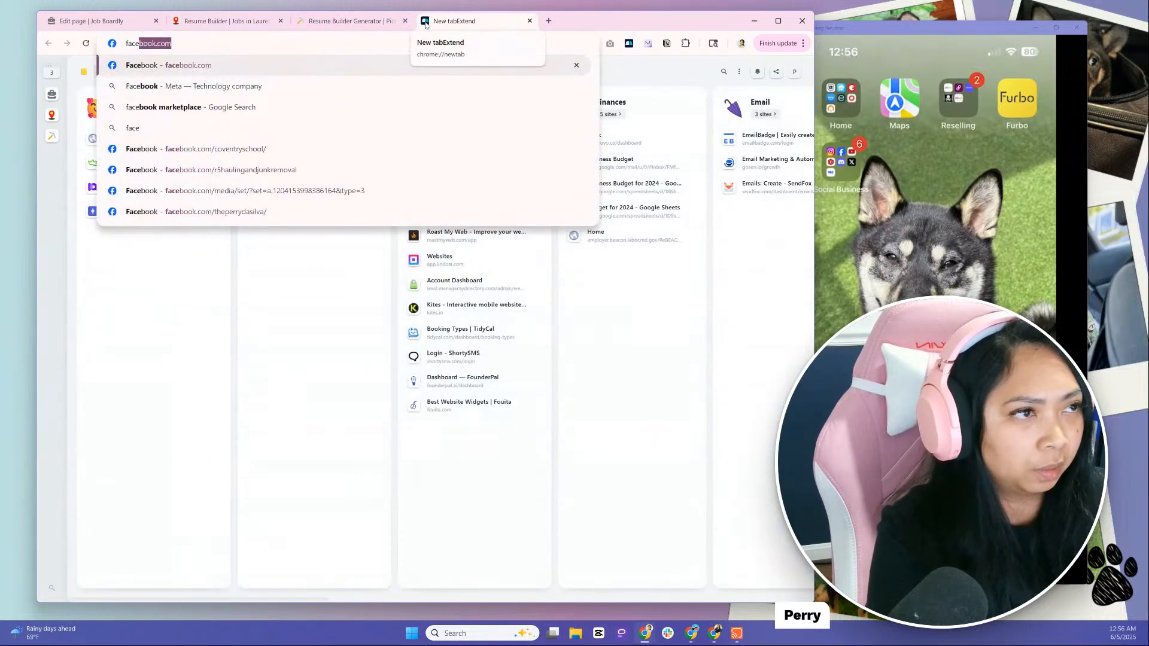
pyautogui.click(529, 21)
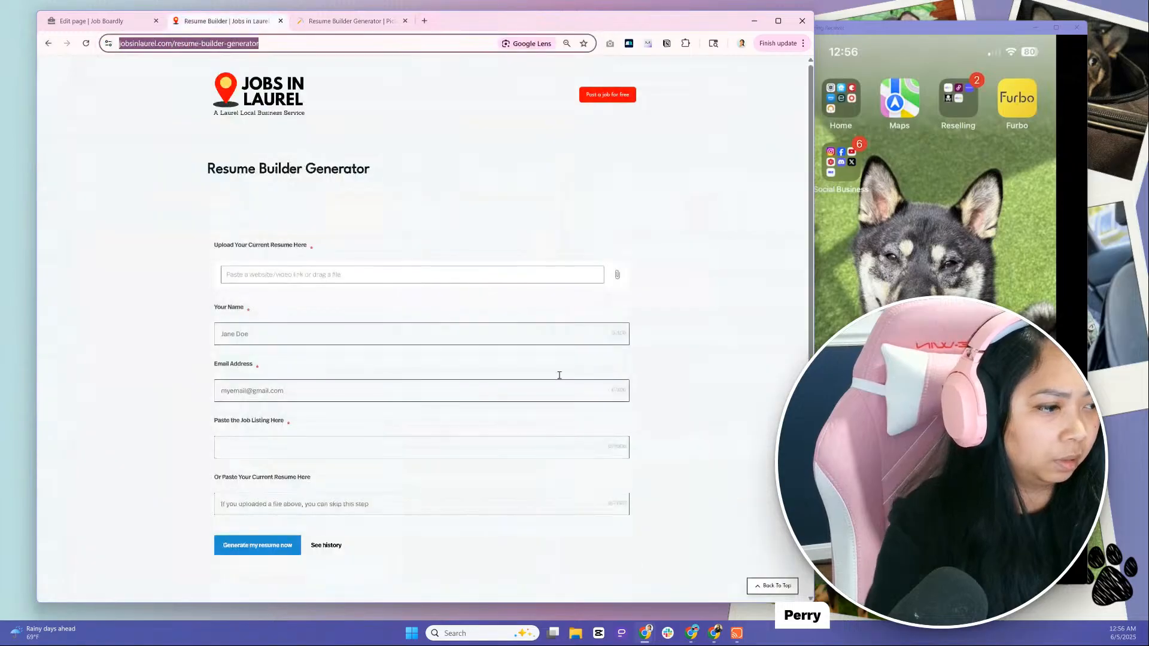
pyautogui.click(621, 634)
pyautogui.scroll(20, 395, 496)
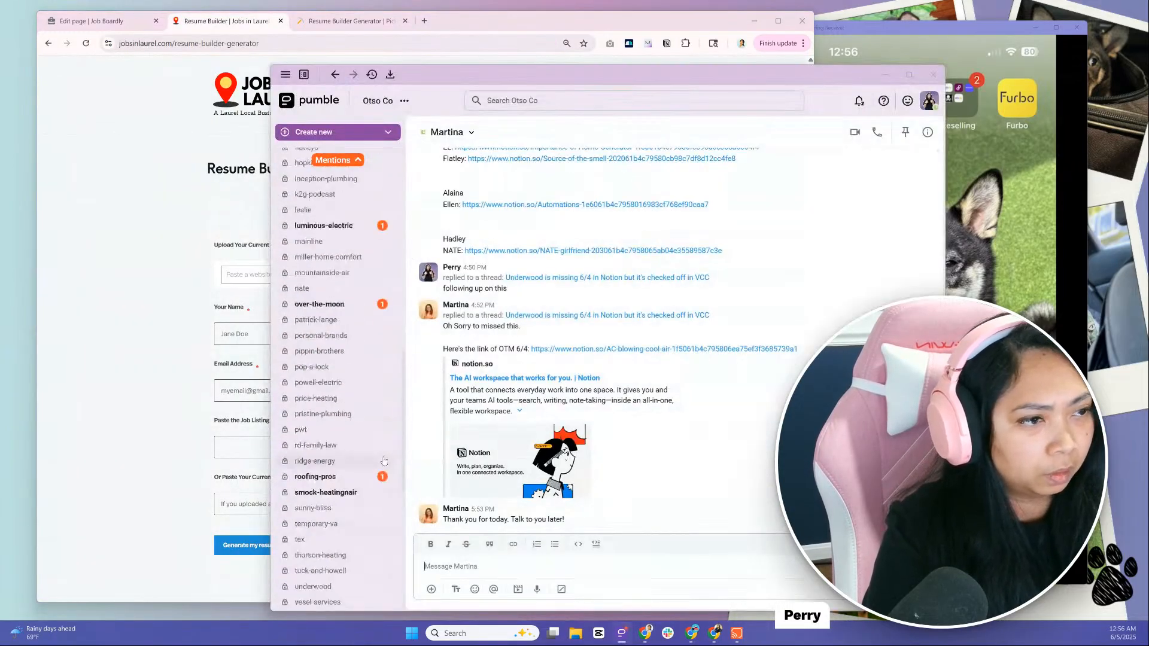
pyautogui.scroll(2, 328, 215)
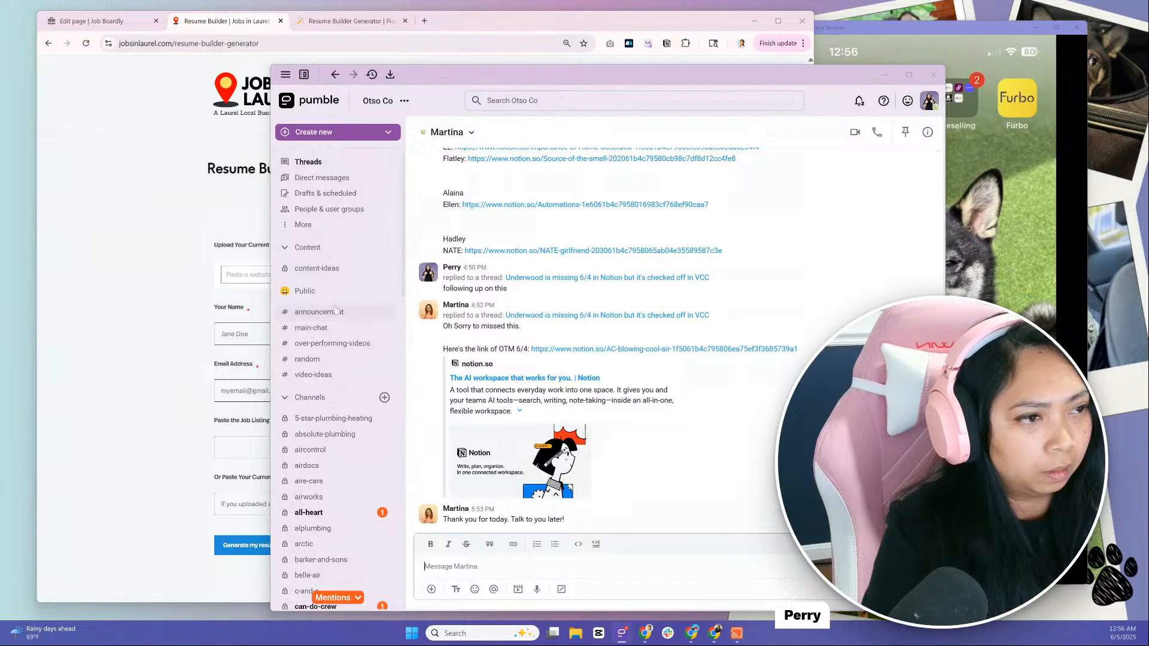
pyautogui.hotkey('ctrl', 'v')
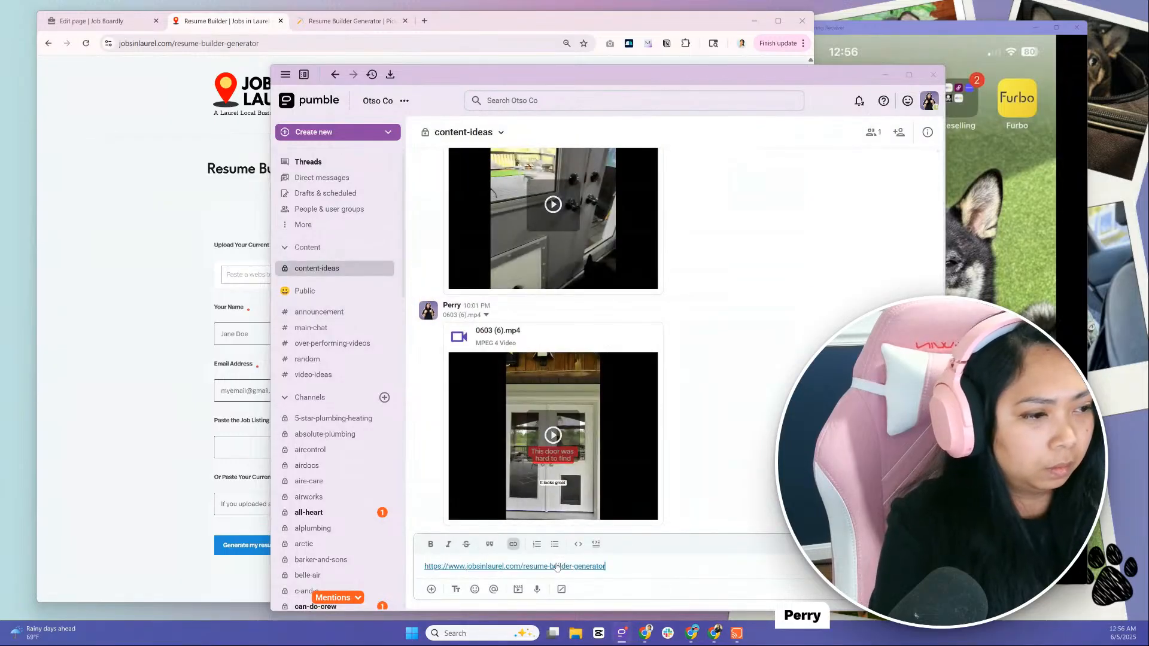
pyautogui.press('Return')
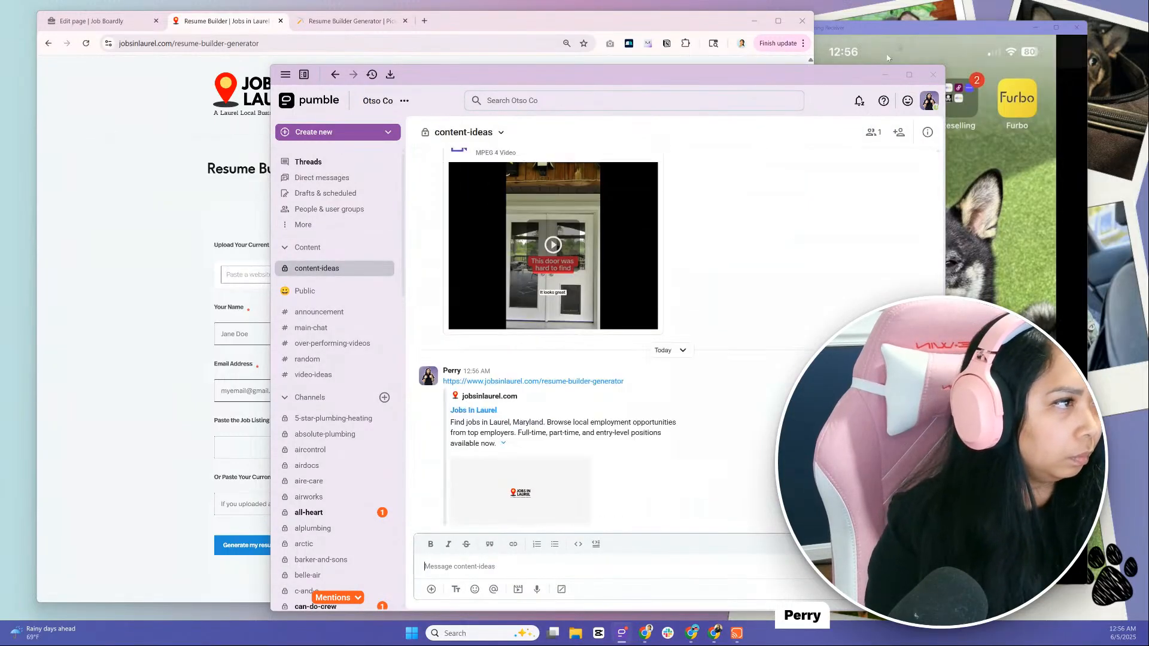
pyautogui.click(885, 74)
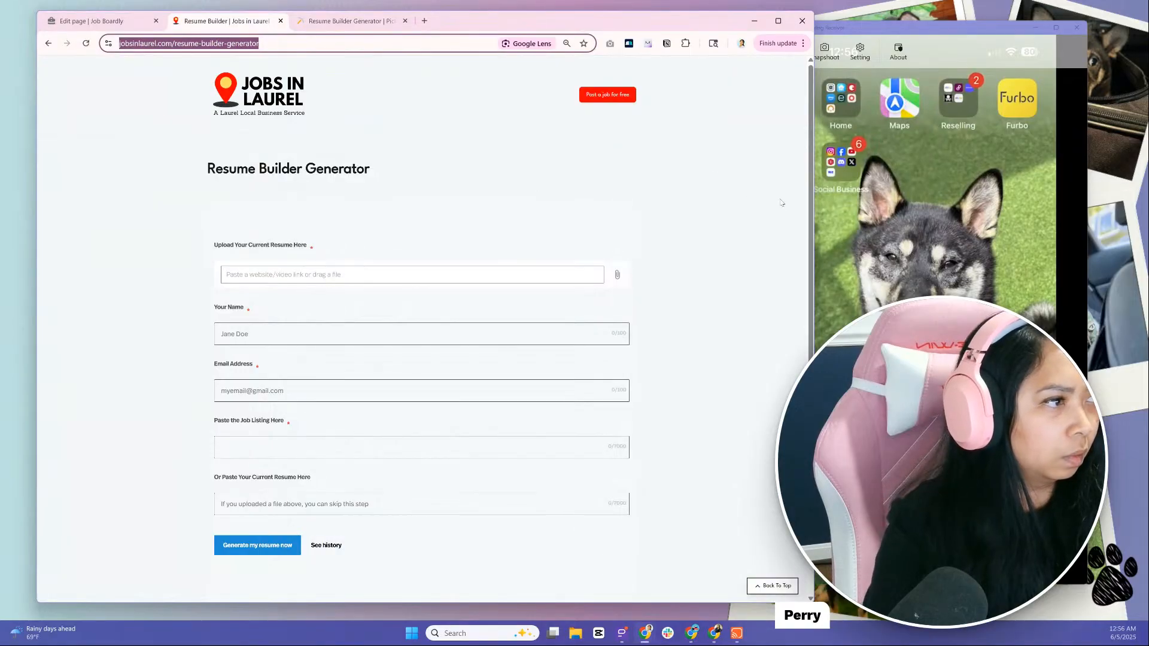
# Narrow and minimize the browser window, and move the mirrored phone window to the middle of the desktop
pyautogui.moveTo(813, 237); pyautogui.dragTo(582, 237)
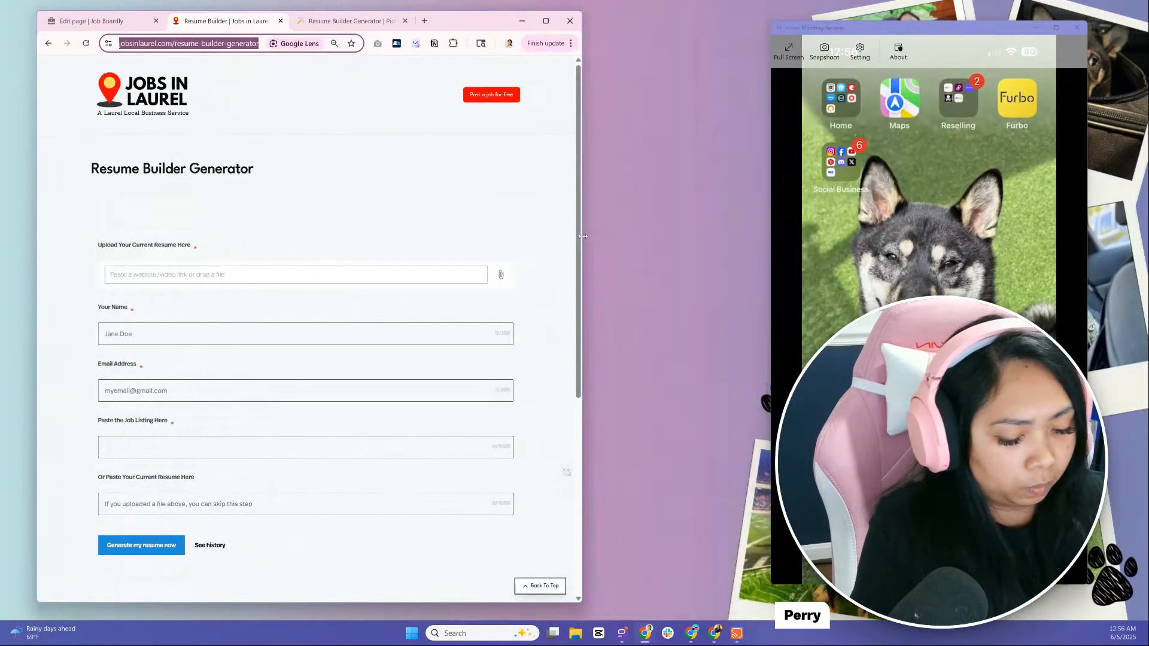
pyautogui.click(522, 20)
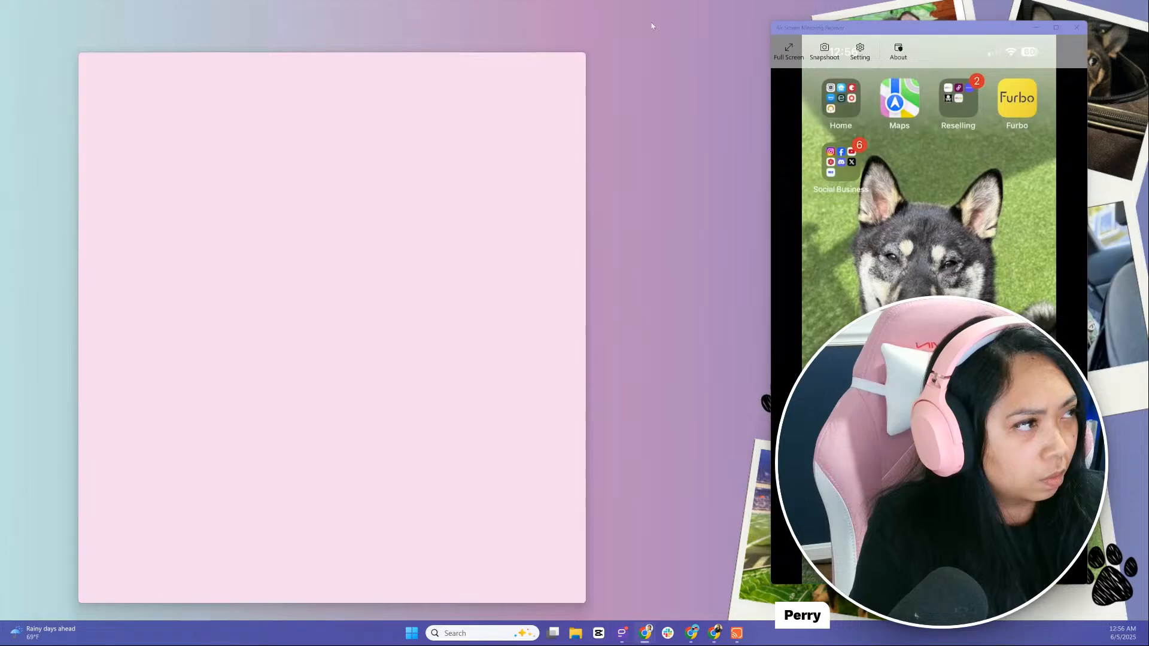
pyautogui.moveTo(861, 31); pyautogui.dragTo(547, 46)
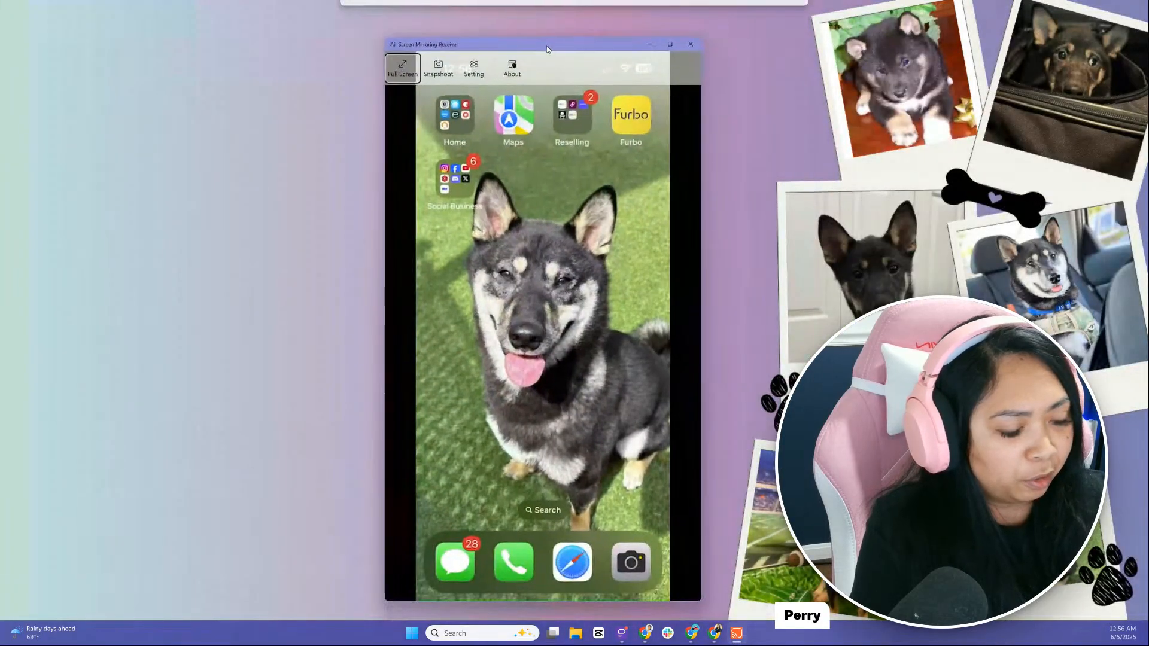
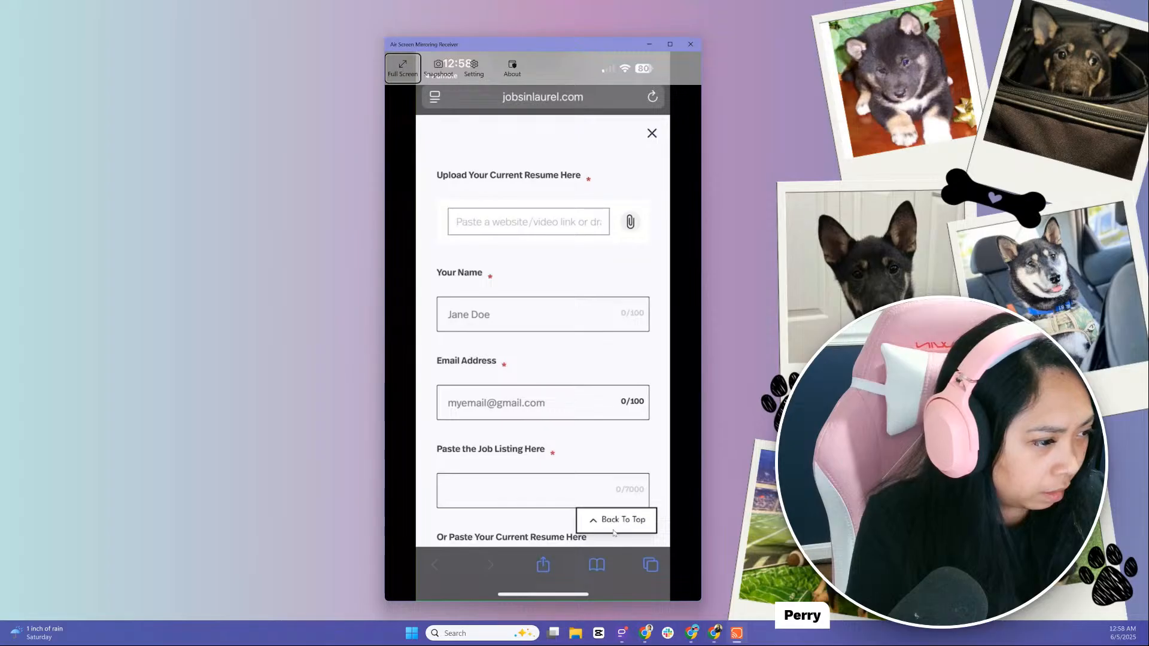
# Bring up the Pumble content-ideas channel and open the Downloads folder in File Explorer beside it
pyautogui.click(621, 633)
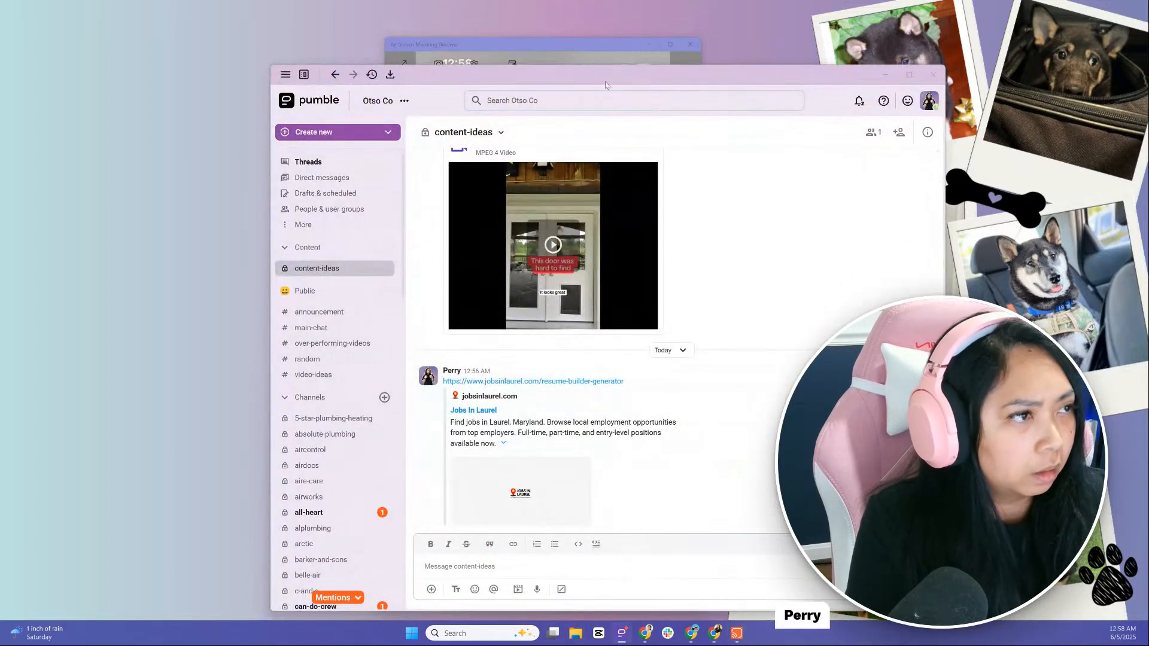
pyautogui.moveTo(609, 80); pyautogui.dragTo(419, 65)
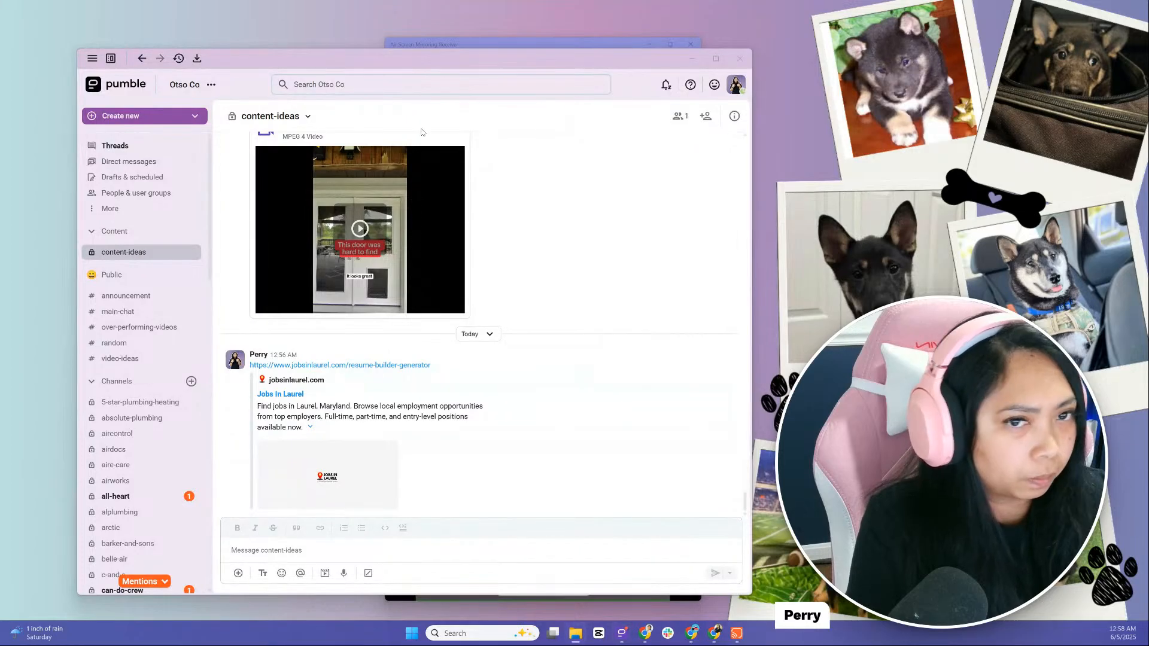
pyautogui.click(576, 633)
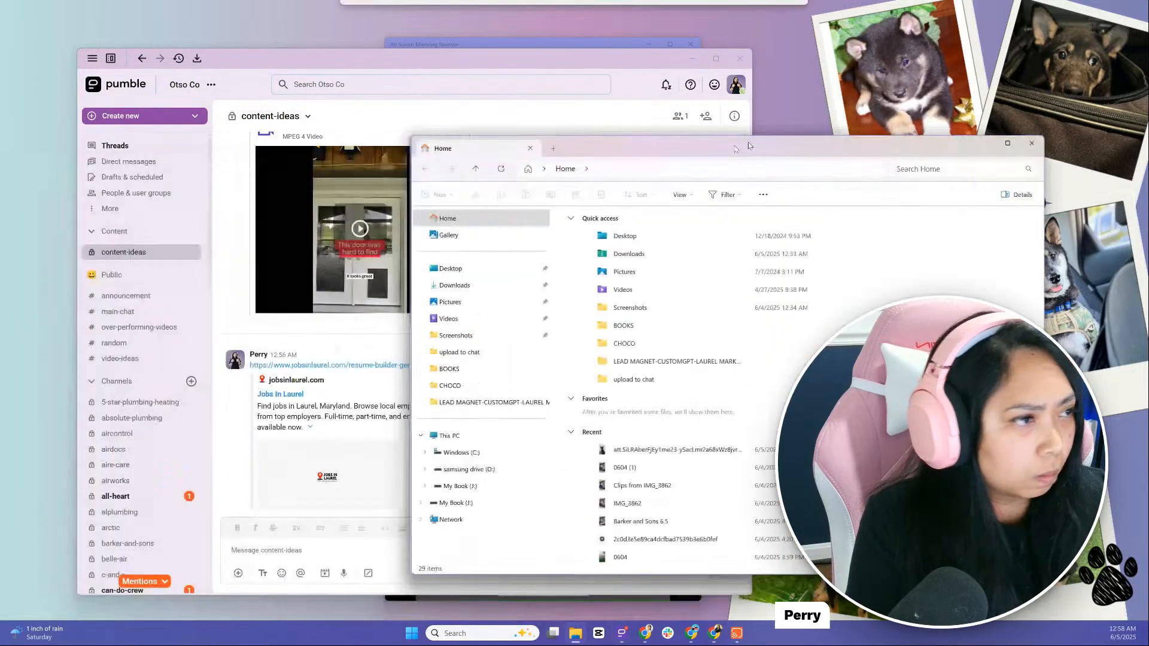
pyautogui.click(457, 238)
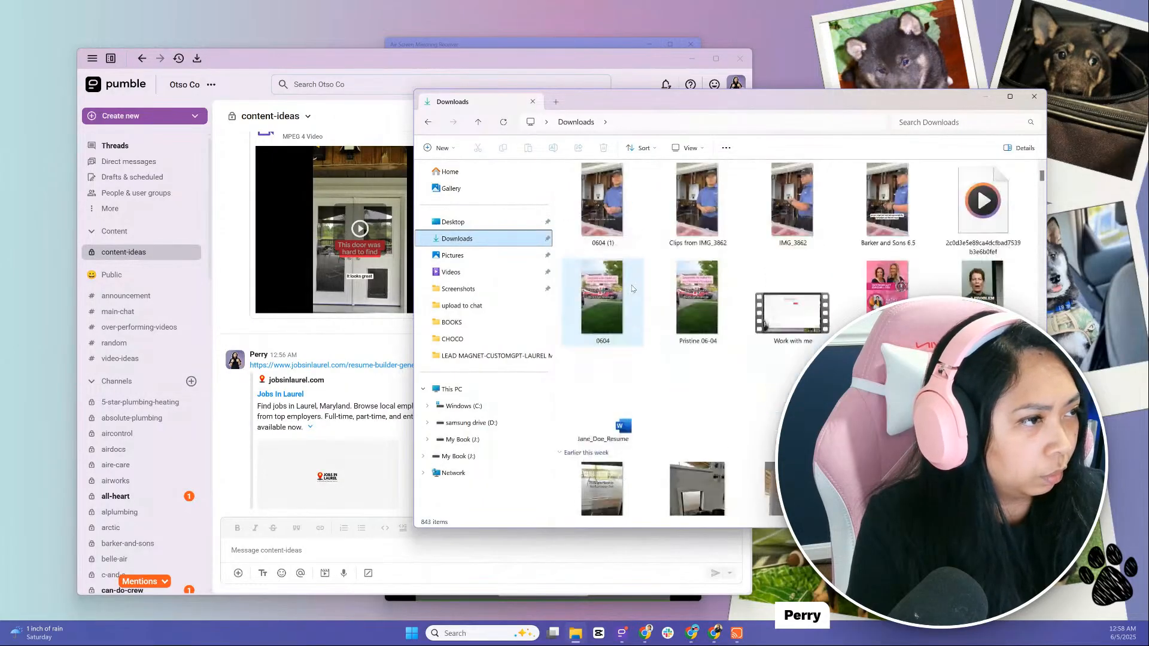
# Send the file Jane_Doe_Resume.docx from Downloads in the content-ideas channel, and minimize File Explorer and Pumble
pyautogui.click(621, 412)
pyautogui.moveTo(609, 402); pyautogui.dragTo(321, 542)
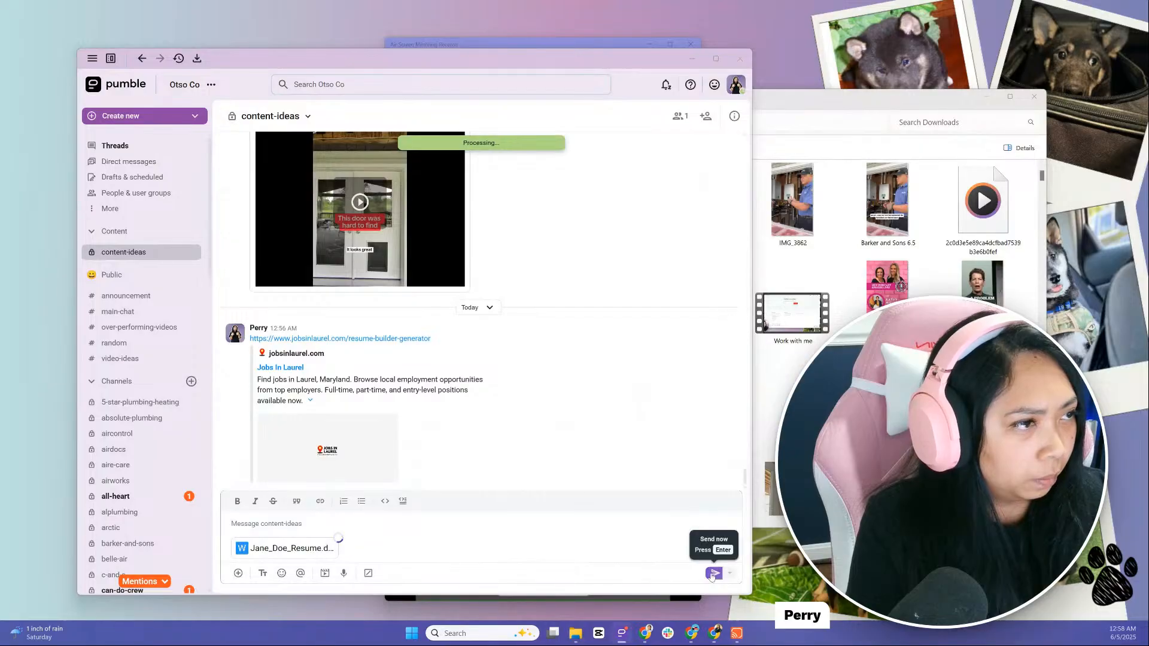
pyautogui.click(713, 574)
pyautogui.click(986, 98)
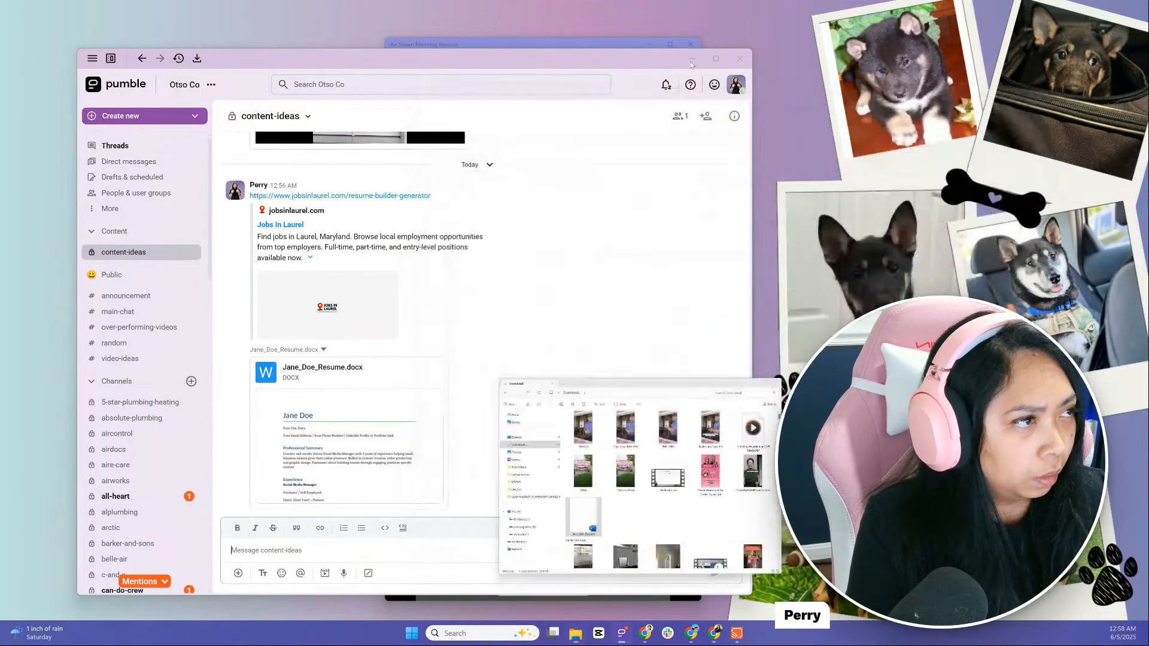
pyautogui.click(692, 58)
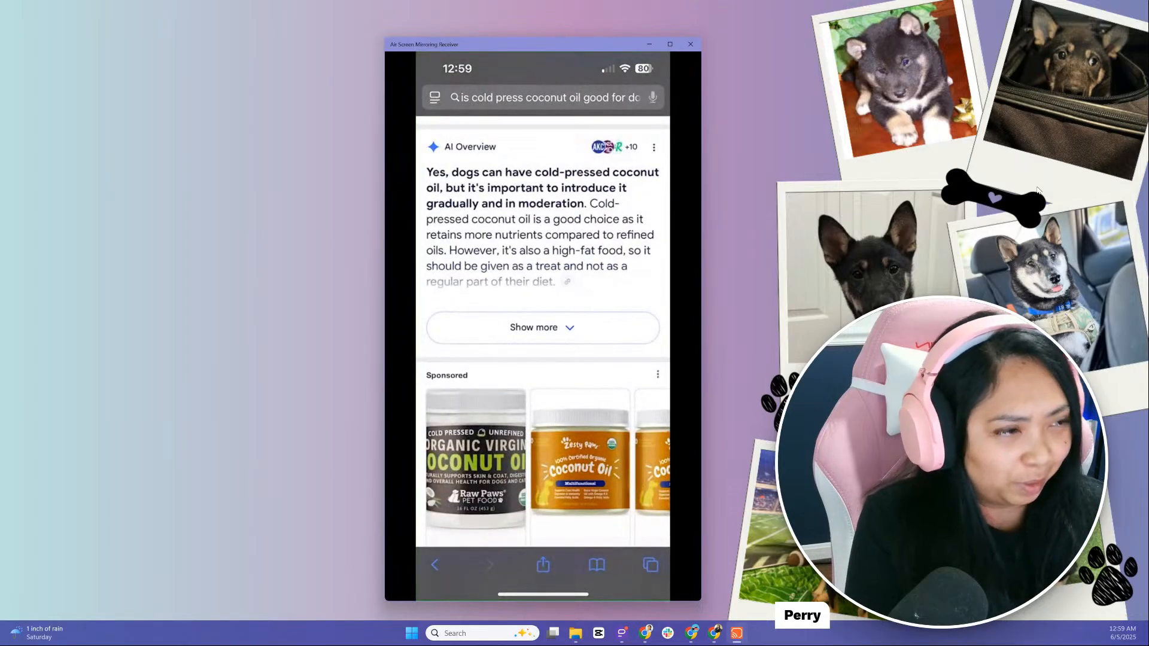
# Move the mirrored phone window to the left side of the desktop, leaving room for a second window
pyautogui.moveTo(526, 44); pyautogui.dragTo(599, 0)
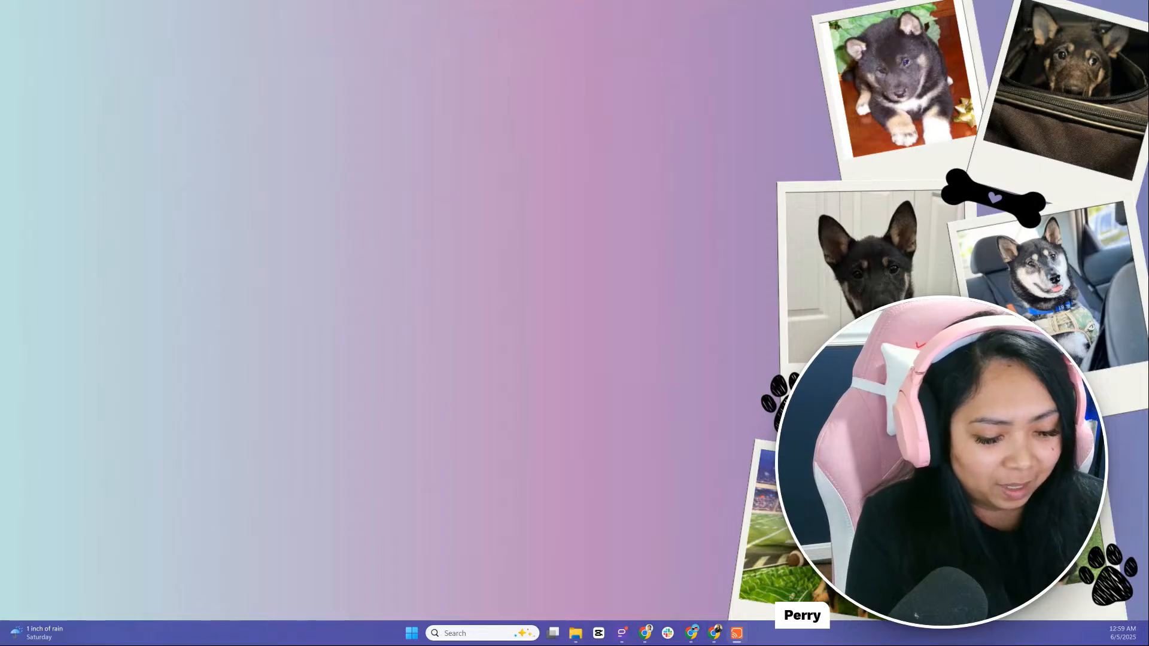
pyautogui.moveTo(599, 0); pyautogui.dragTo(506, 49)
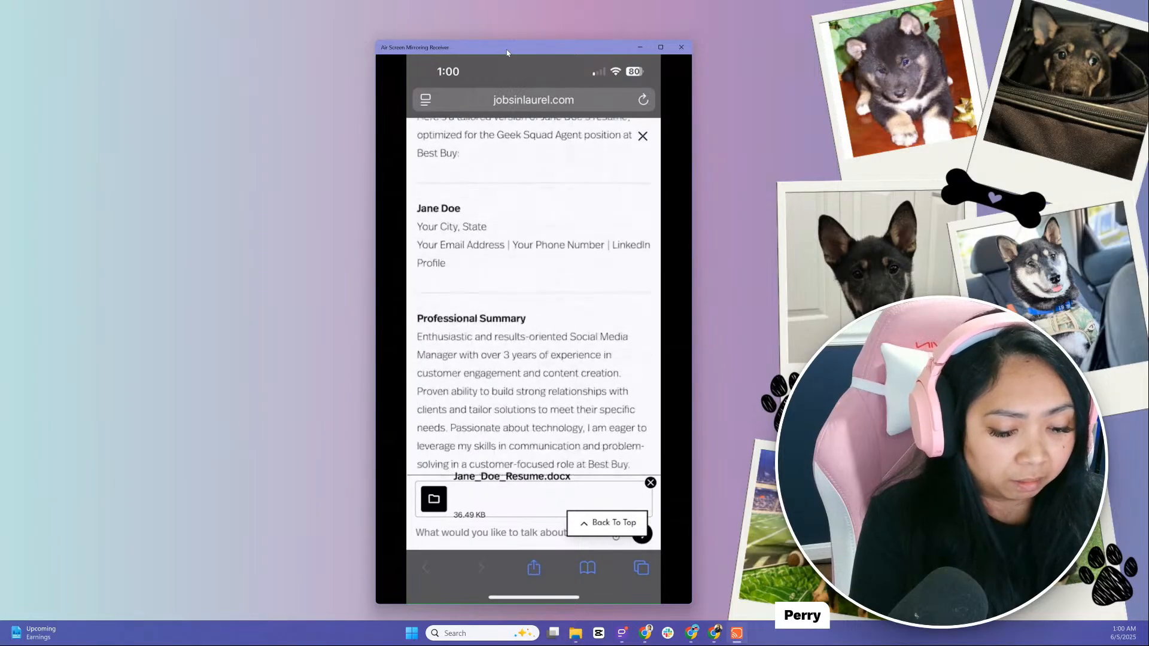
pyautogui.moveTo(506, 53); pyautogui.dragTo(277, 45)
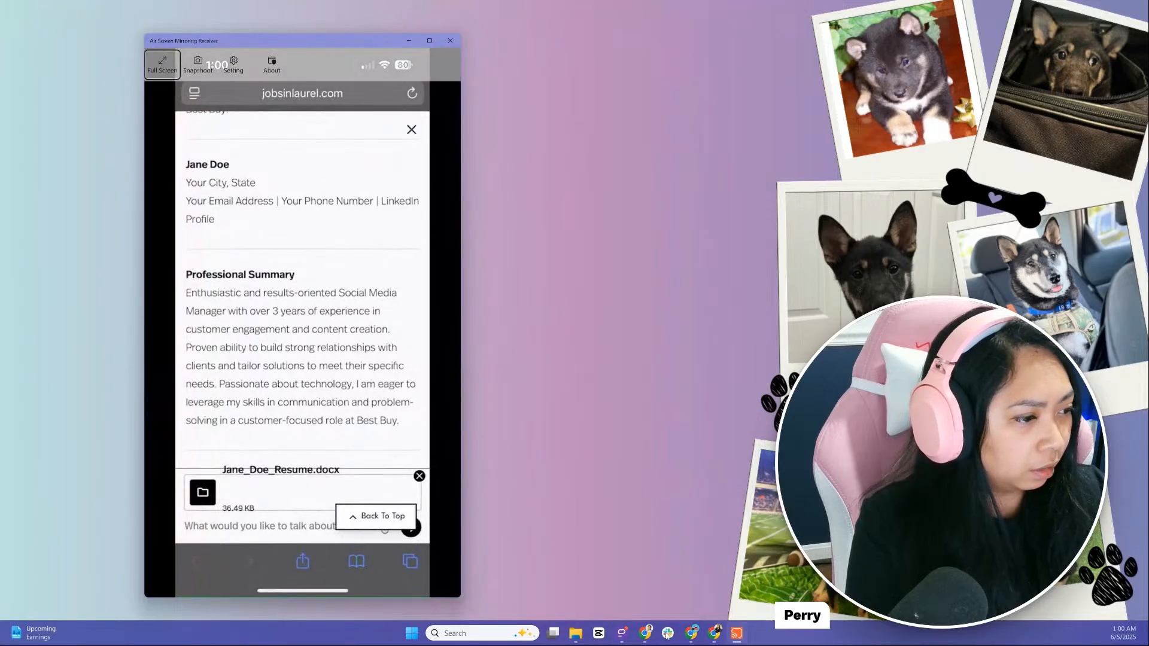
# Open Jane_Doe_Resume from the Downloads folder in Word, minimize the folder and place the document beside the mirrored phone
pyautogui.click(576, 635)
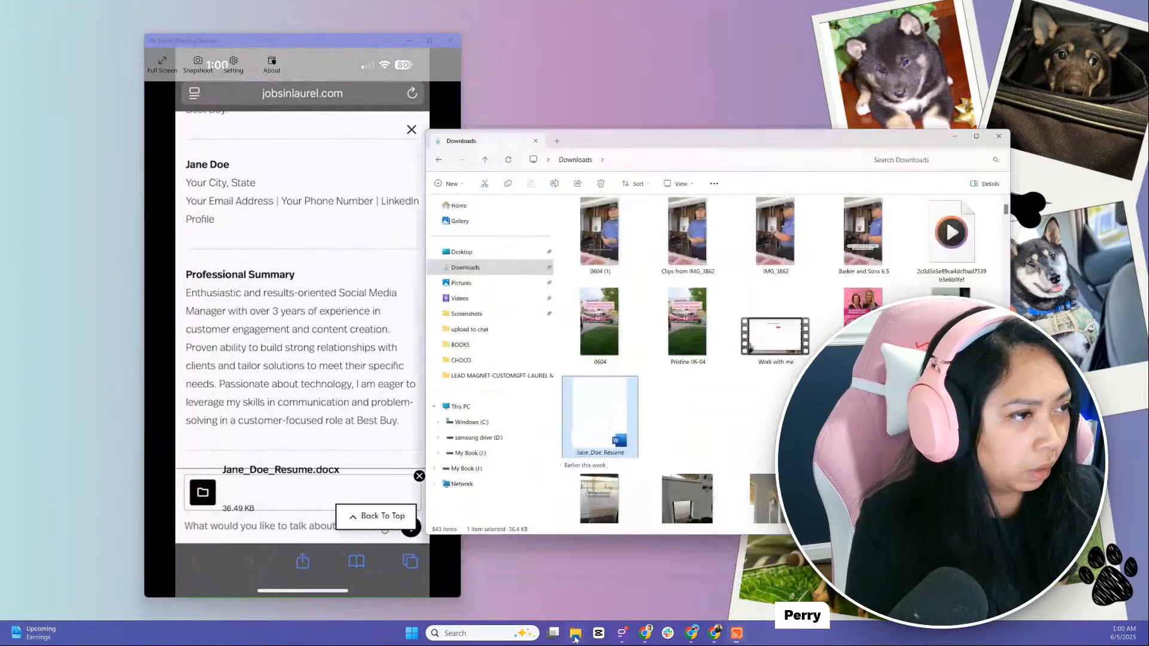
pyautogui.doubleClick(615, 423)
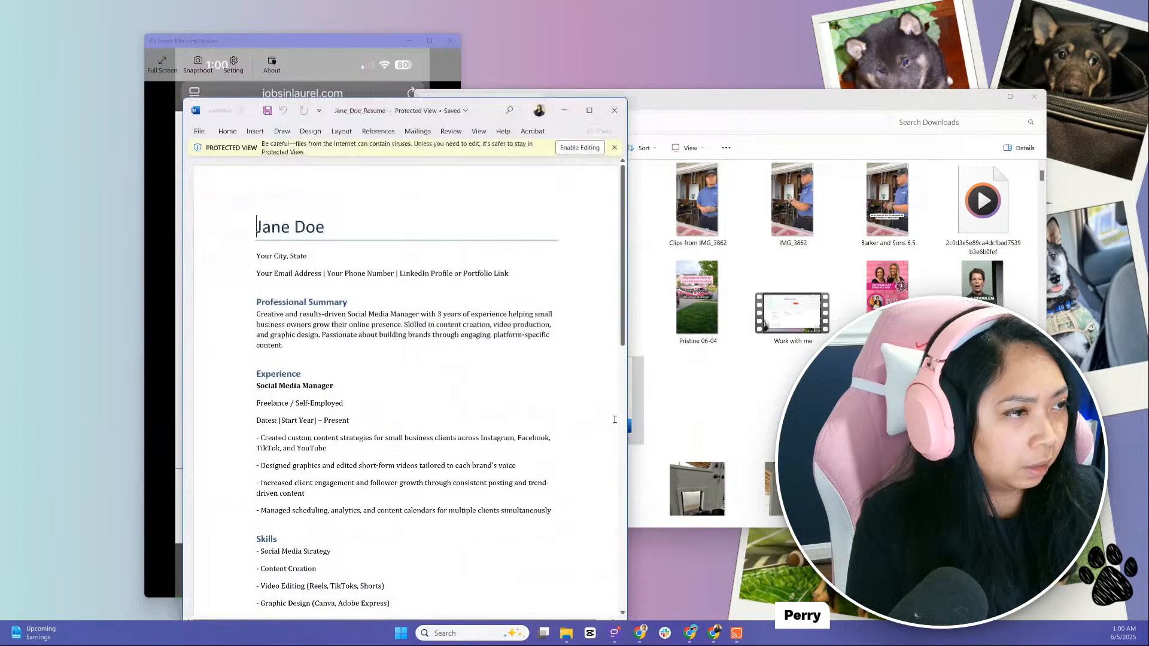
pyautogui.click(981, 108)
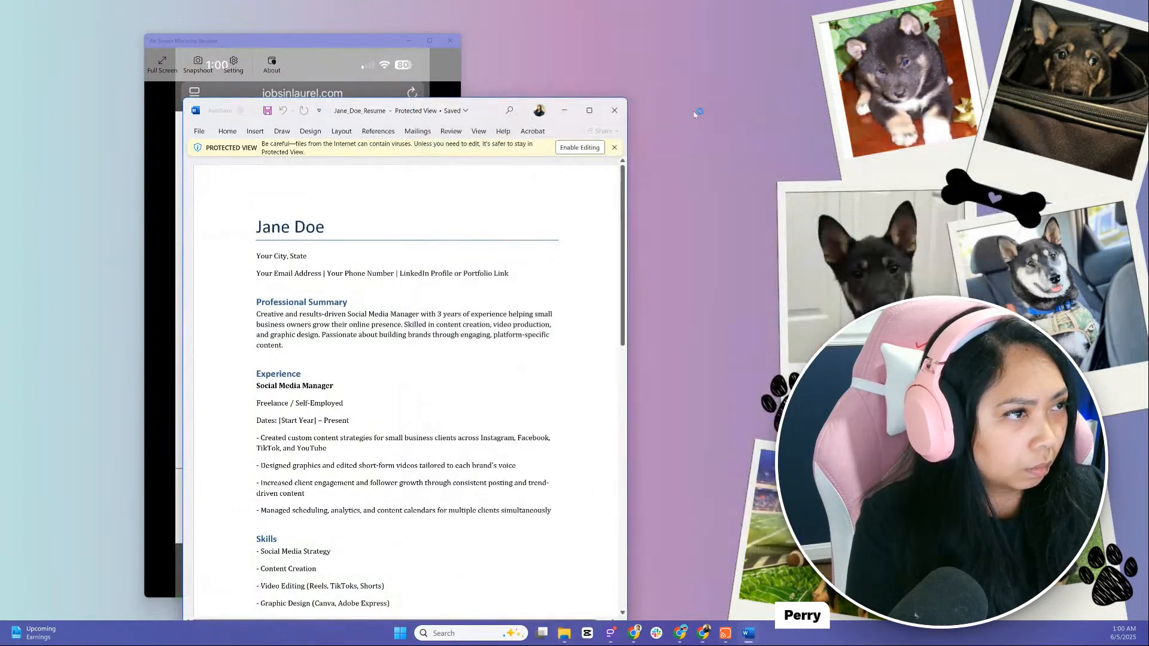
pyautogui.moveTo(516, 105); pyautogui.dragTo(827, 36)
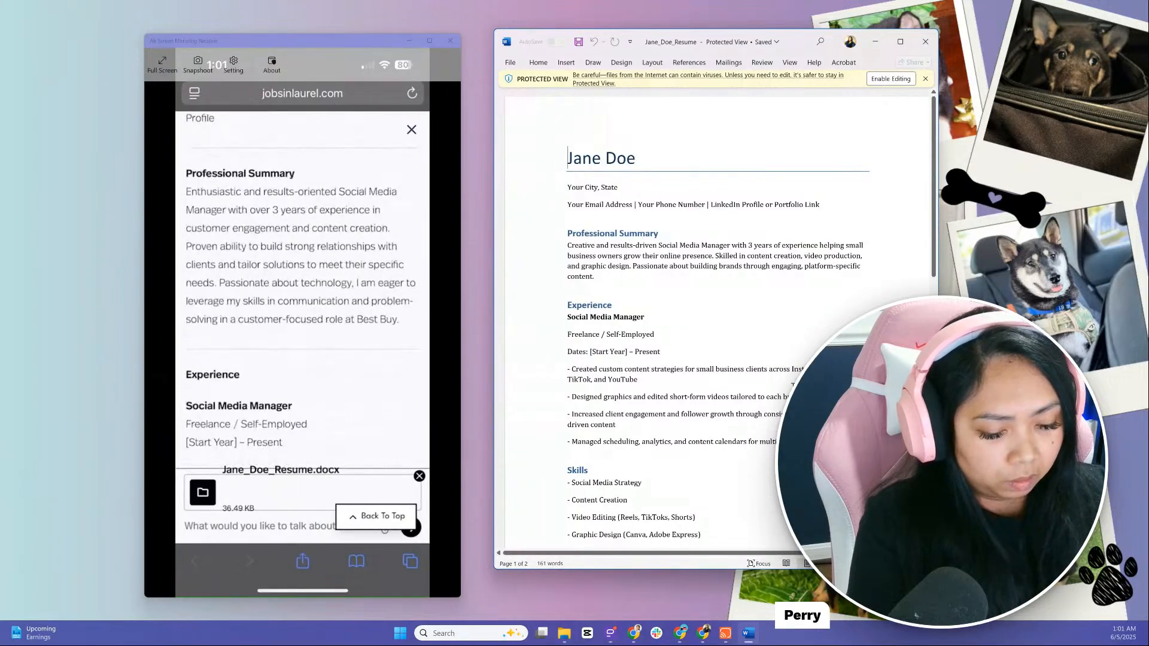
# Compare the original resume's experience, skills and education sections in Word with the tailored version generated on the phone
pyautogui.scroll(-3, 789, 383)
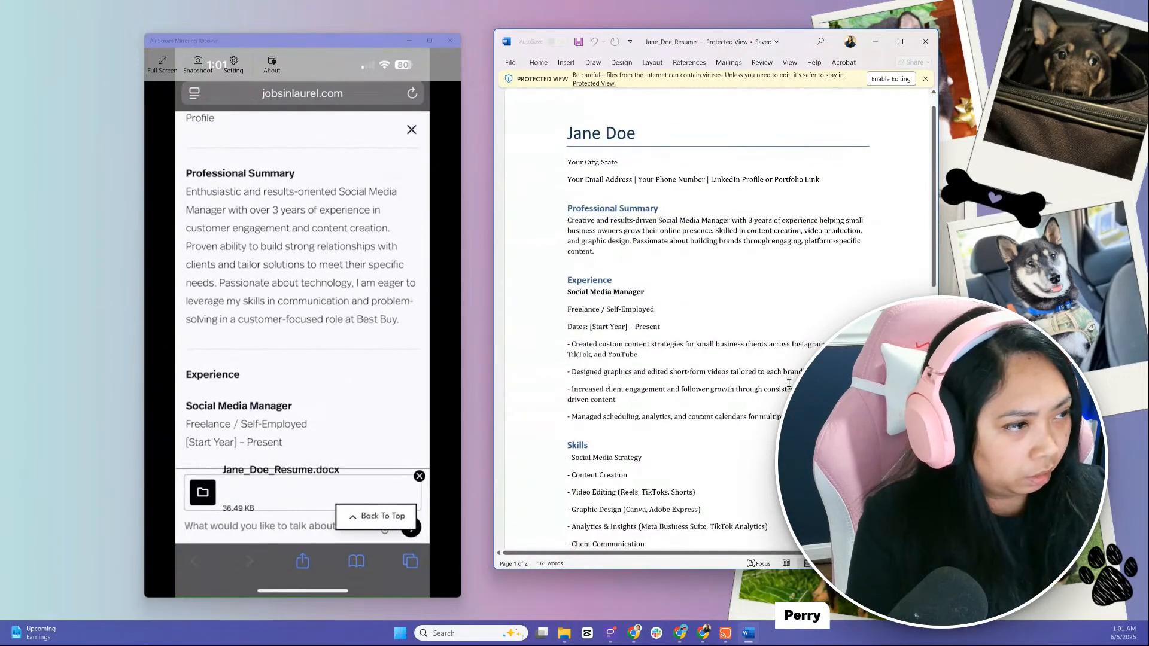
pyautogui.scroll(-4, 788, 383)
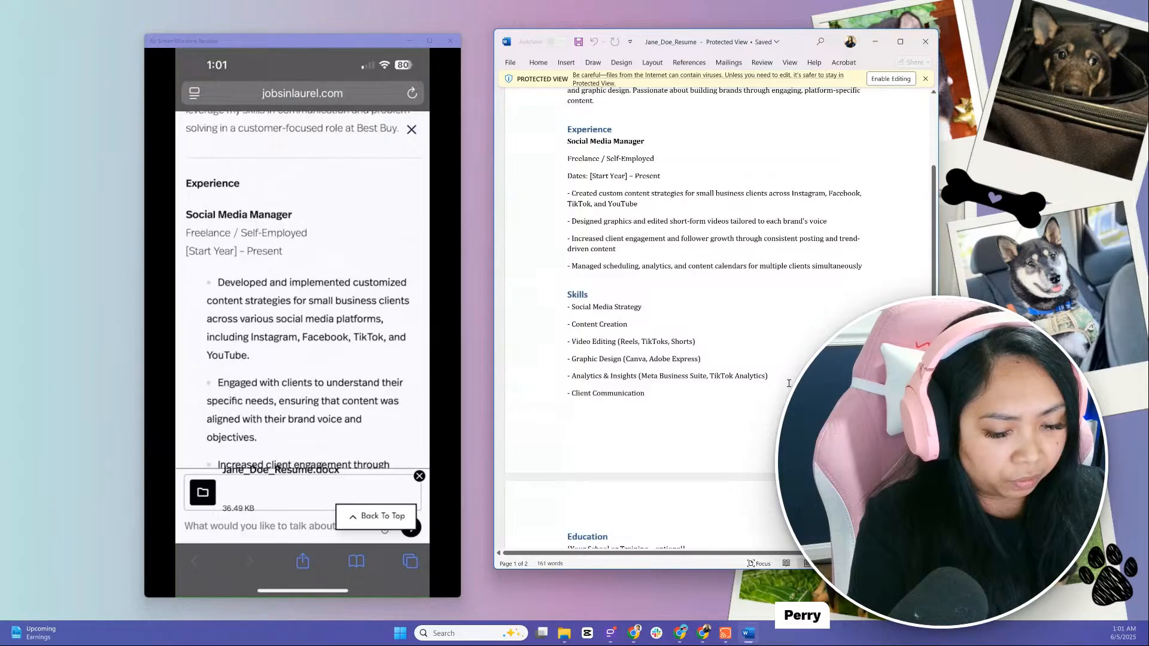
pyautogui.scroll(-1, 789, 383)
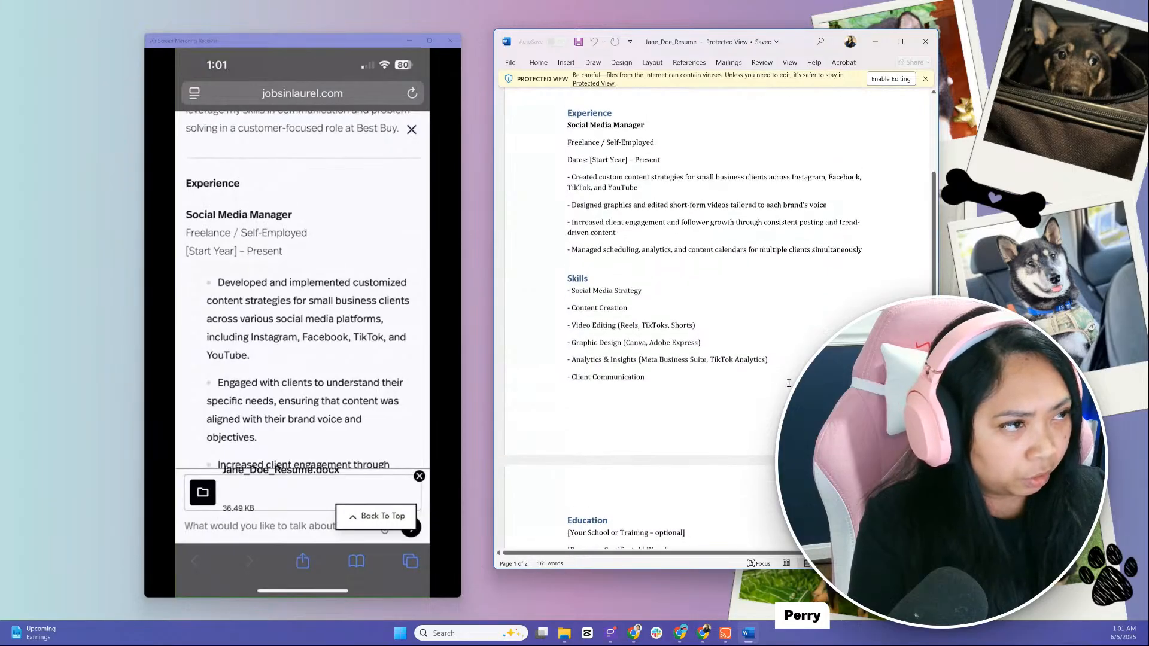
pyautogui.scroll(1, 789, 383)
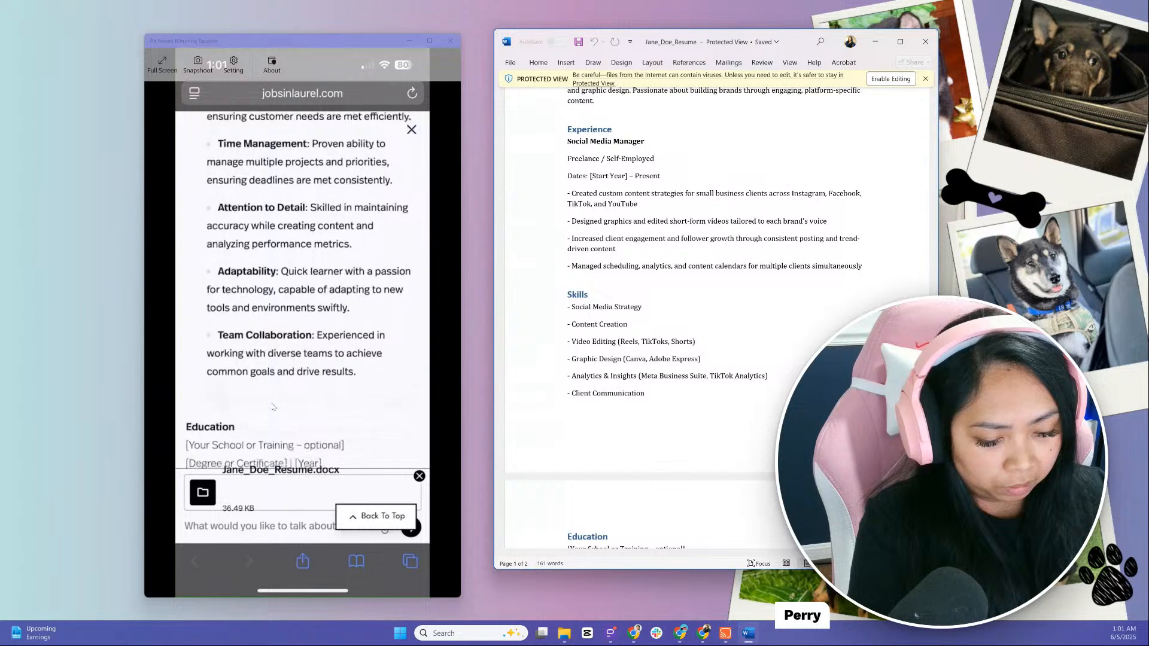
pyautogui.scroll(-5, 639, 385)
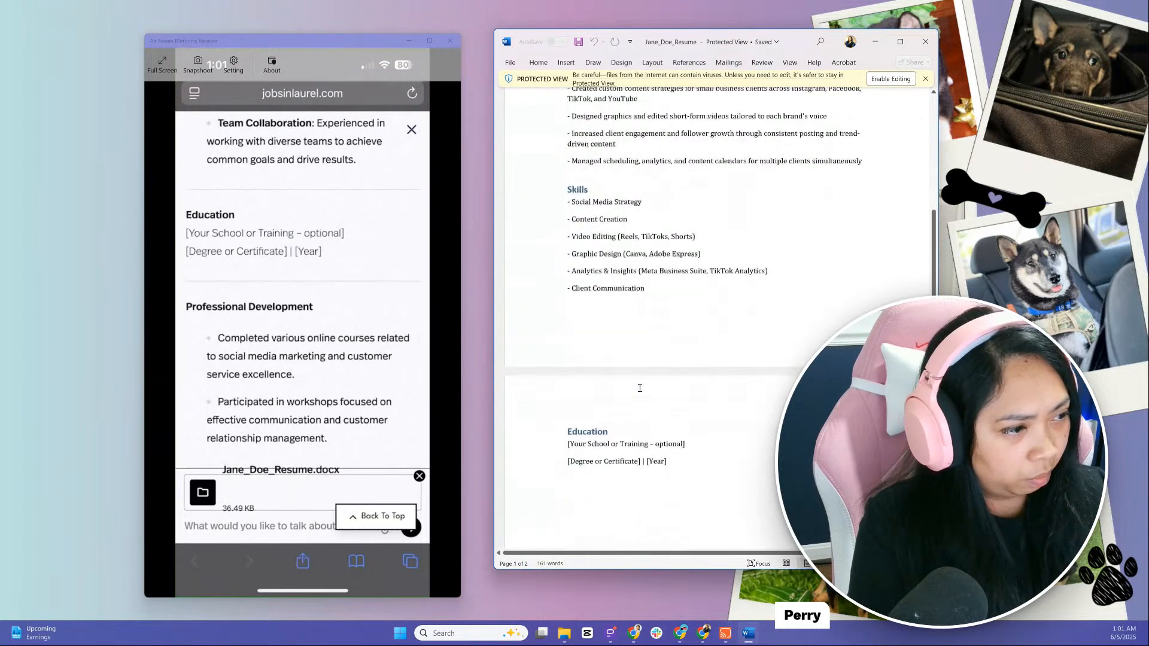
pyautogui.scroll(-1, 700, 445)
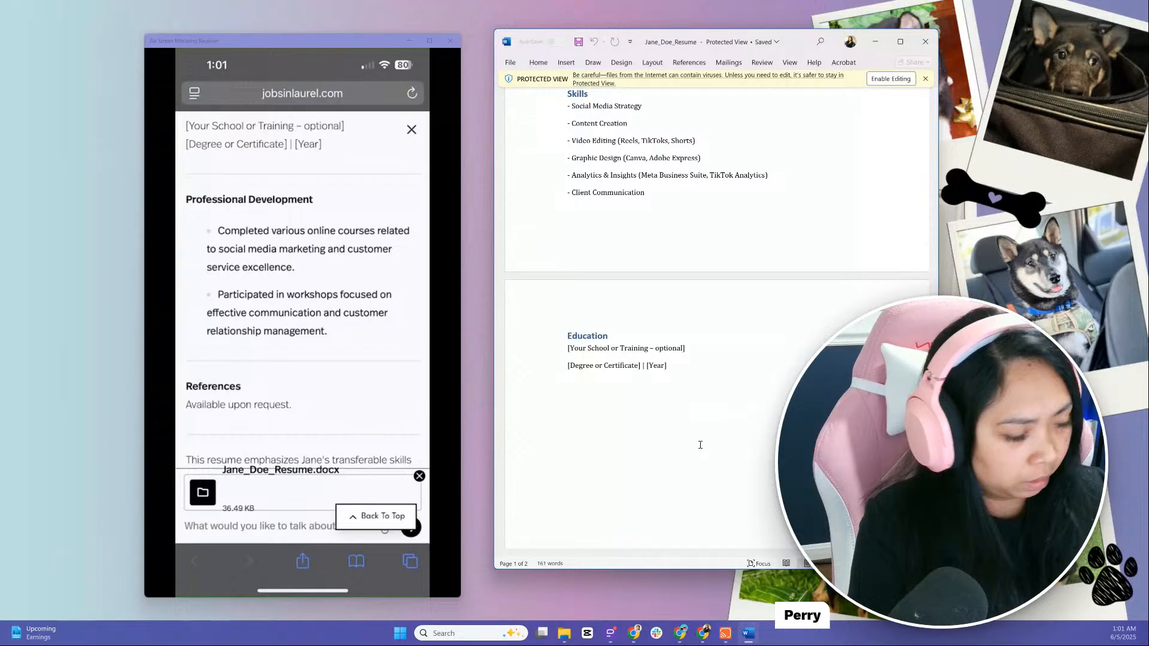
pyautogui.scroll(-1, 700, 445)
pyautogui.scroll(2, 700, 445)
pyautogui.scroll(2, 700, 445)
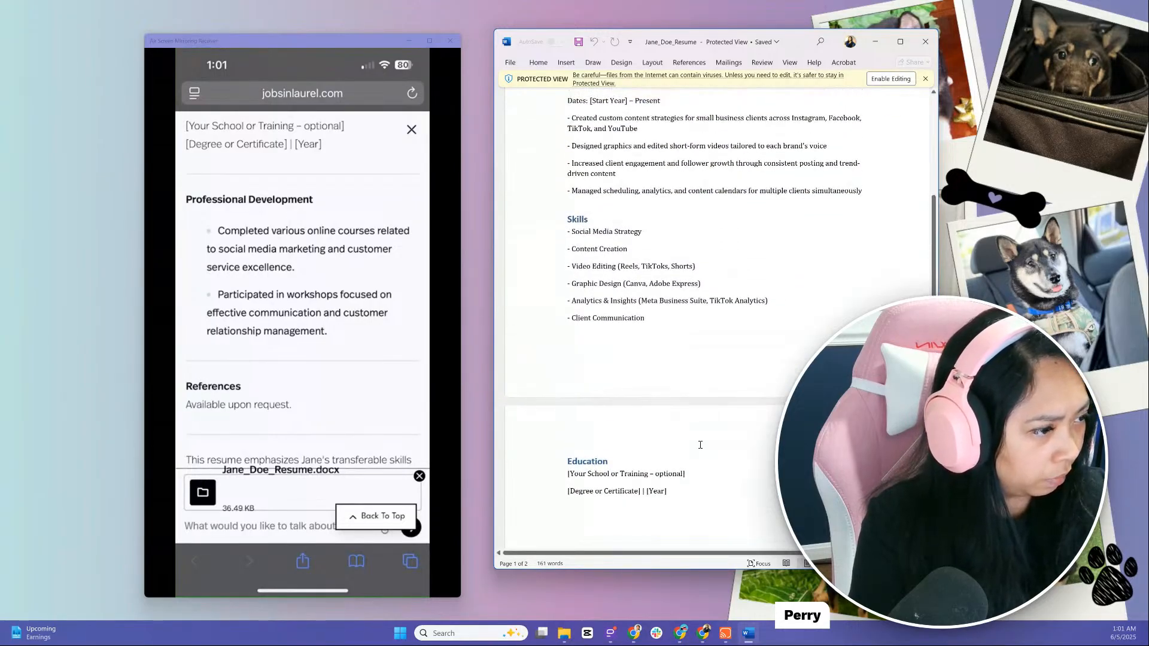
pyautogui.scroll(-4, 700, 445)
pyautogui.scroll(6, 700, 445)
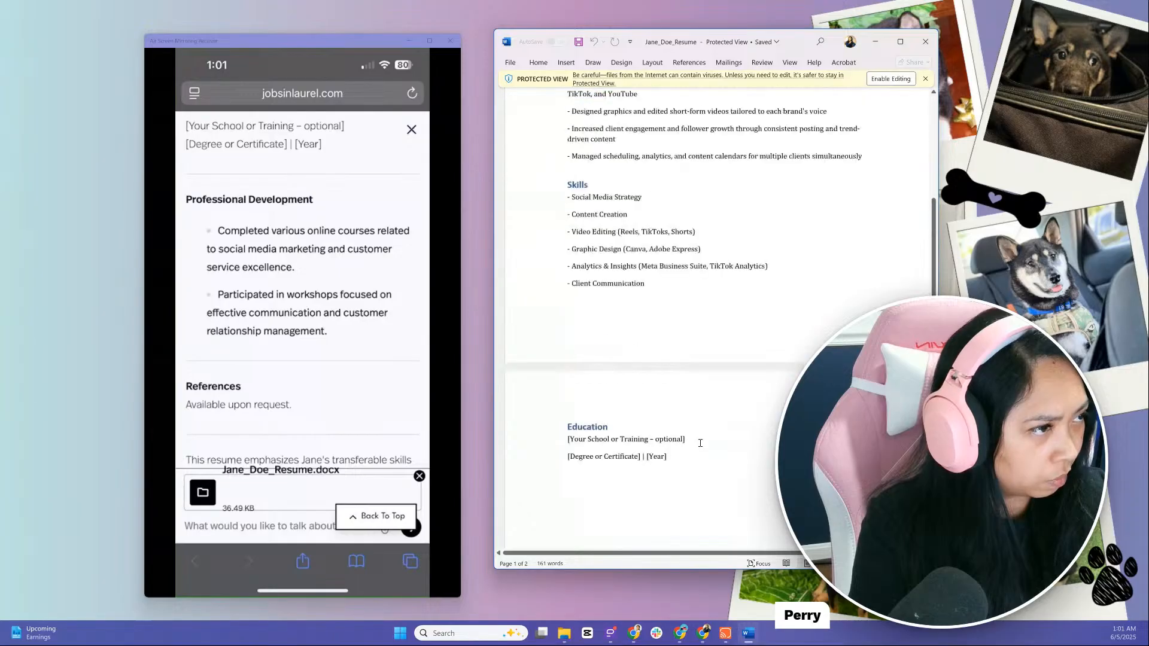
pyautogui.scroll(2, 701, 442)
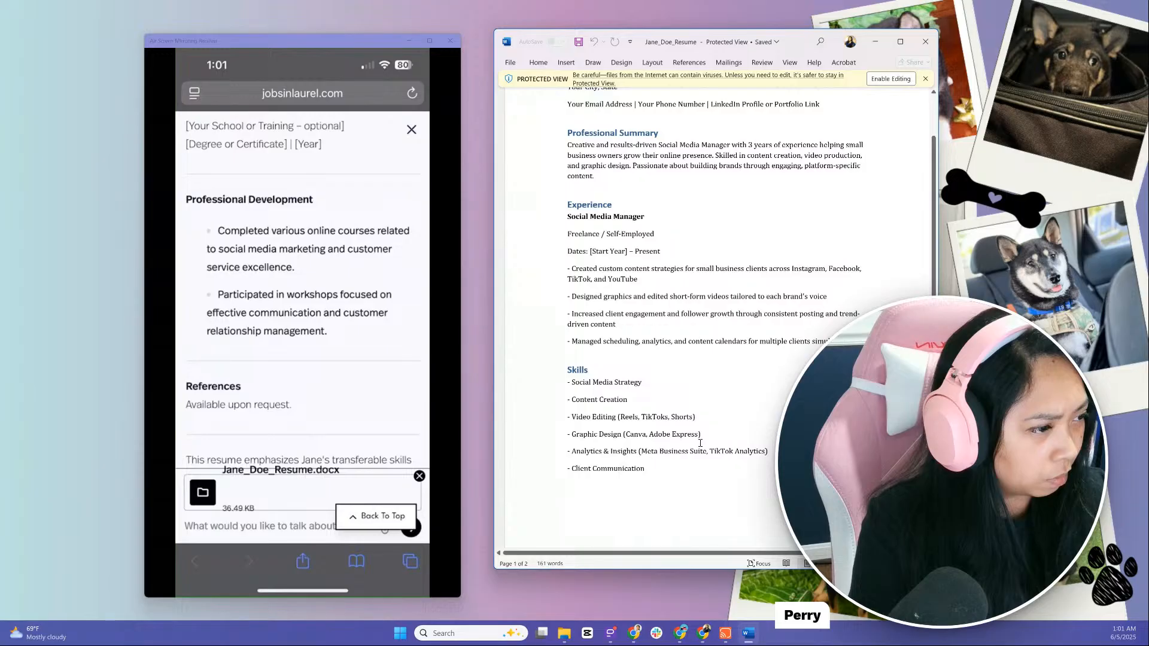
pyautogui.scroll(2, 700, 443)
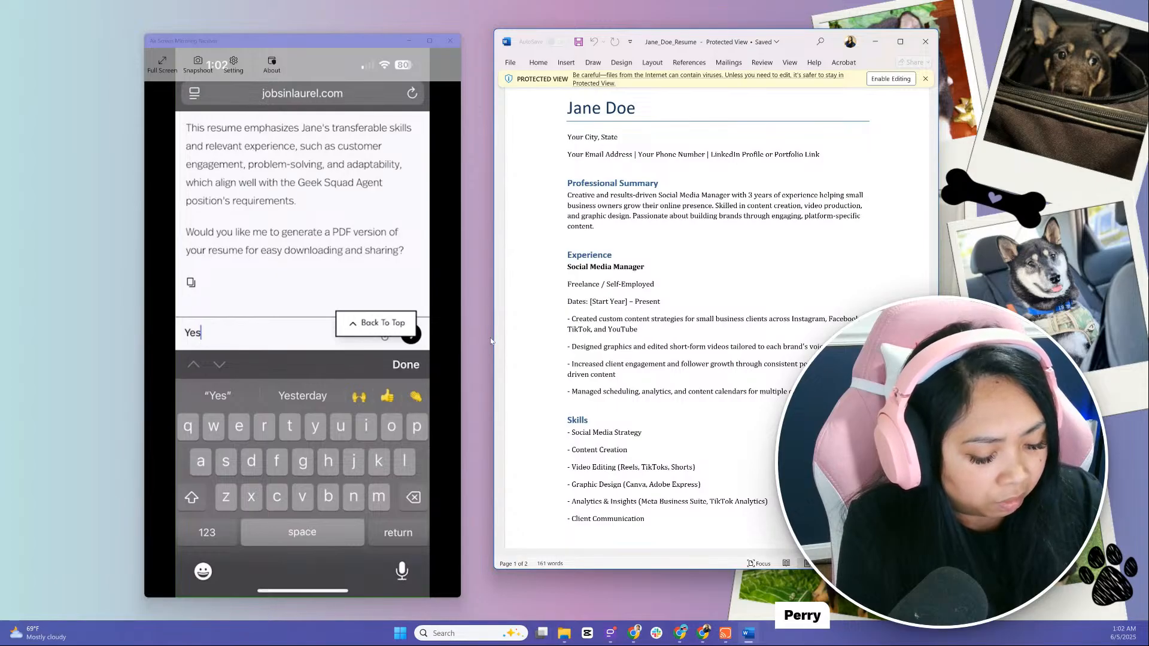
# Answer the generator's PDF offer on the phone with "Yes" and close the screen mirroring window
pyautogui.press('Return')
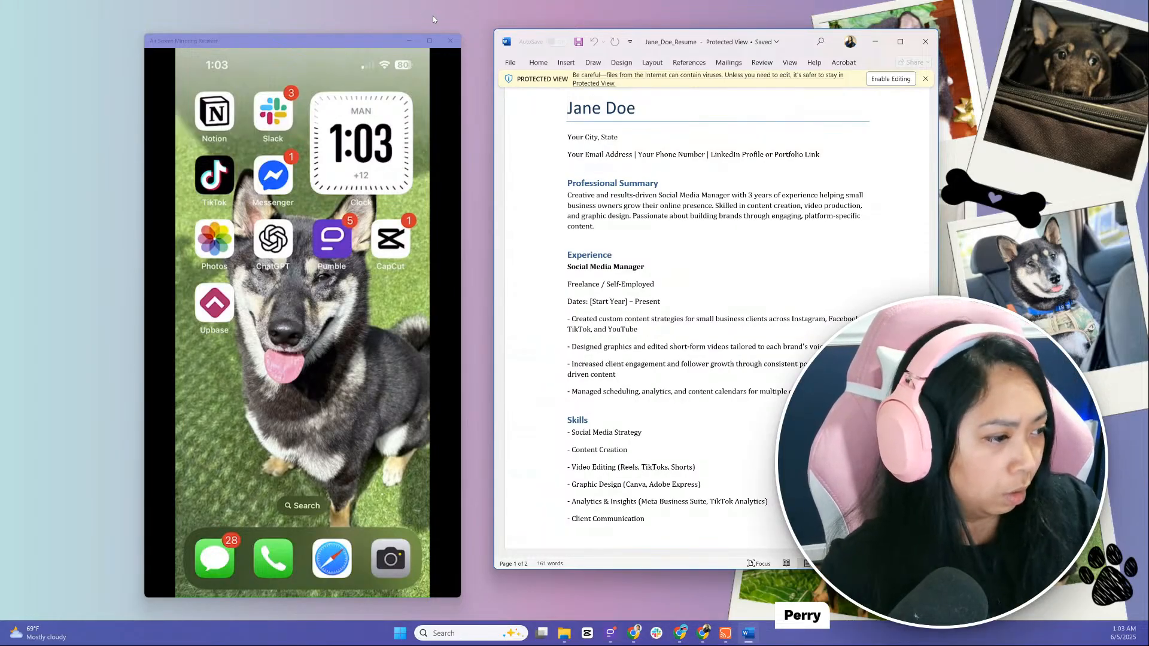
pyautogui.click(456, 41)
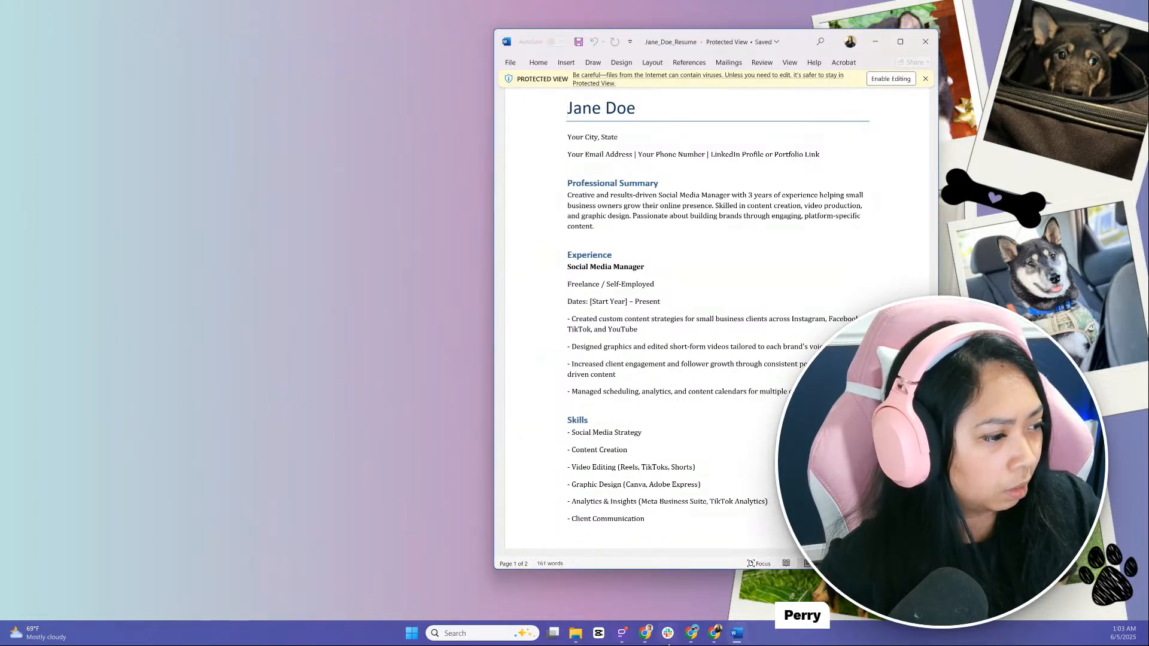
# Switch to Chrome and bring up the Genspark window and the Jobs in Laurel Resume Builder Generator page
pyautogui.moveTo(645, 641)
pyautogui.click(567, 591)
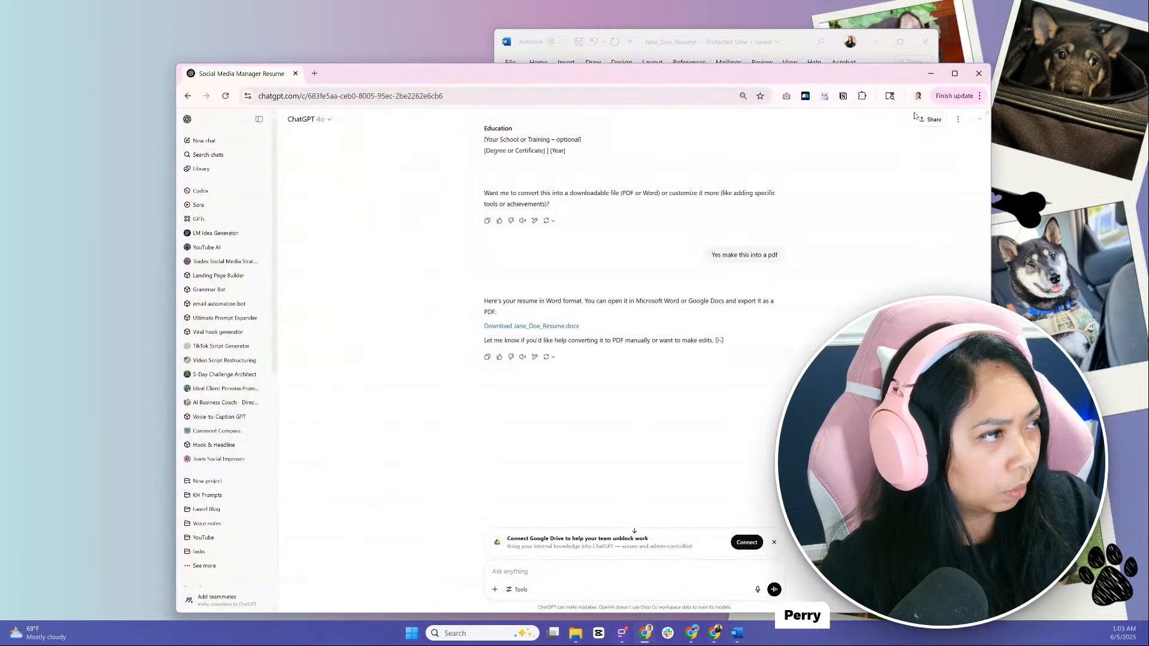
pyautogui.click(930, 73)
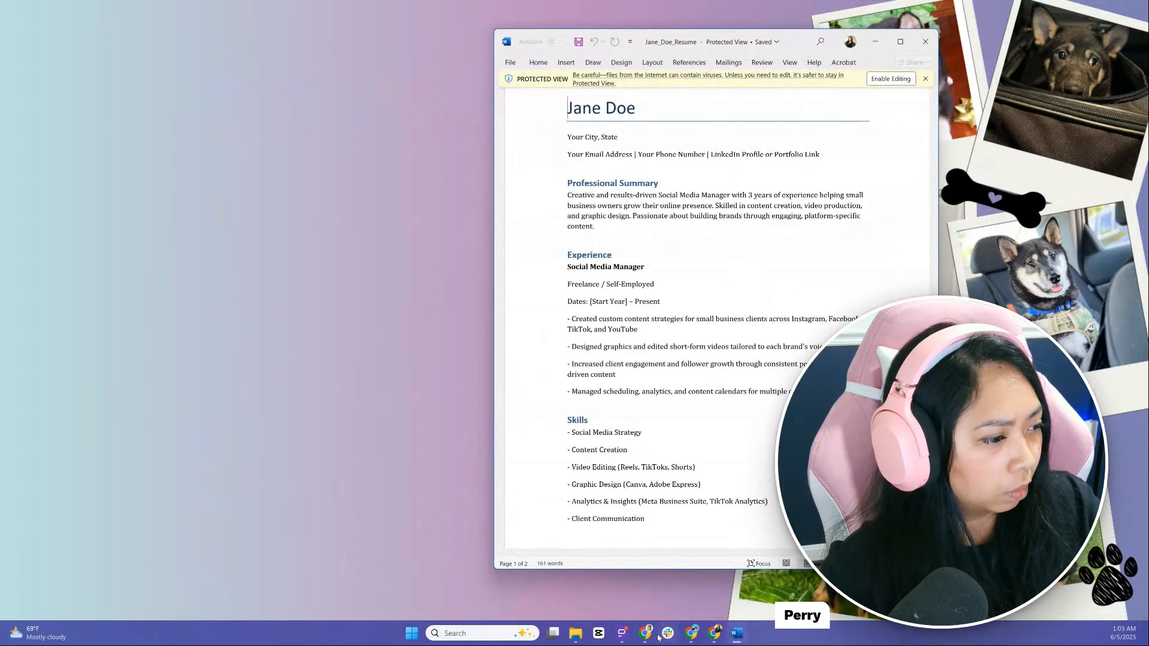
pyautogui.moveTo(652, 640)
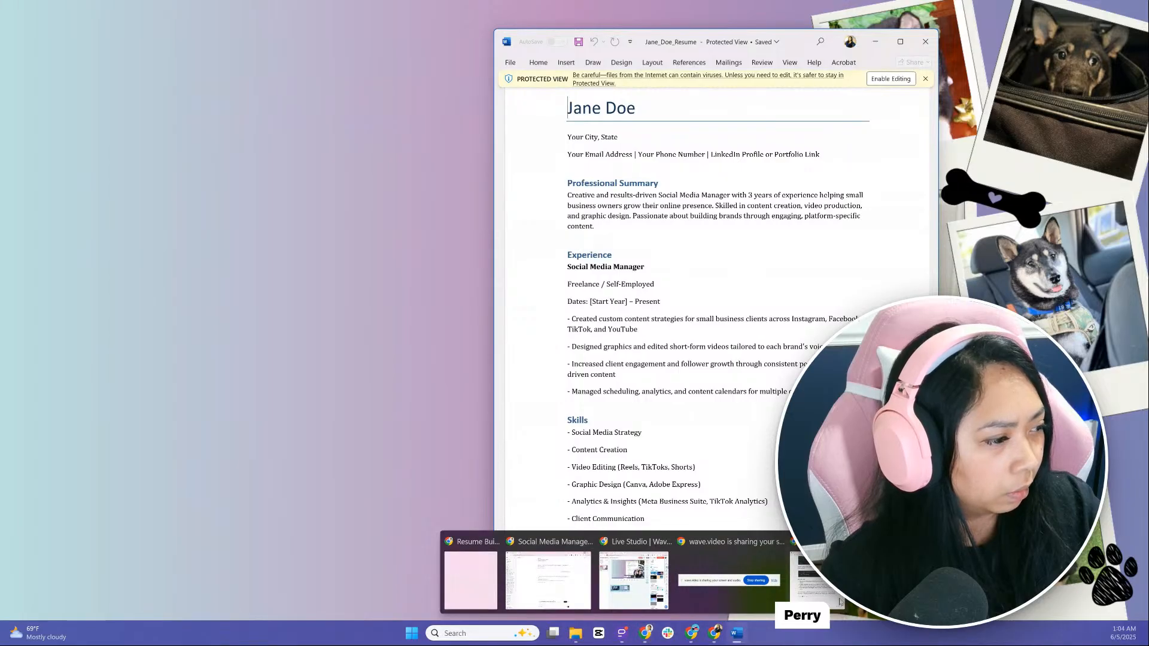
pyautogui.click(831, 583)
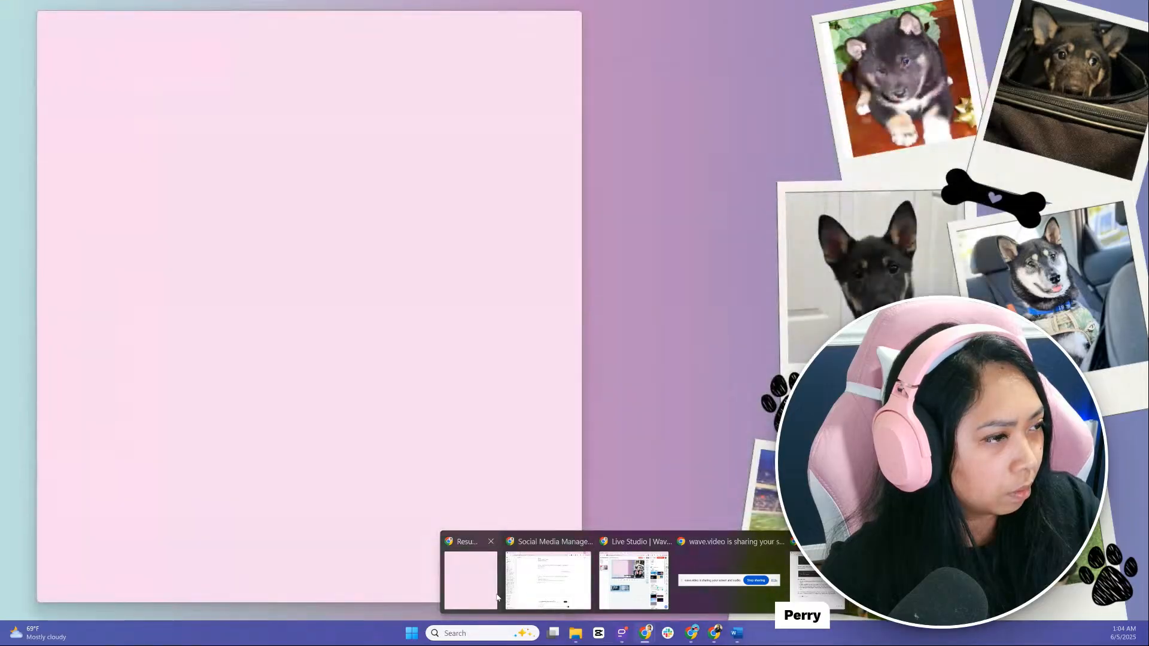
pyautogui.click(497, 597)
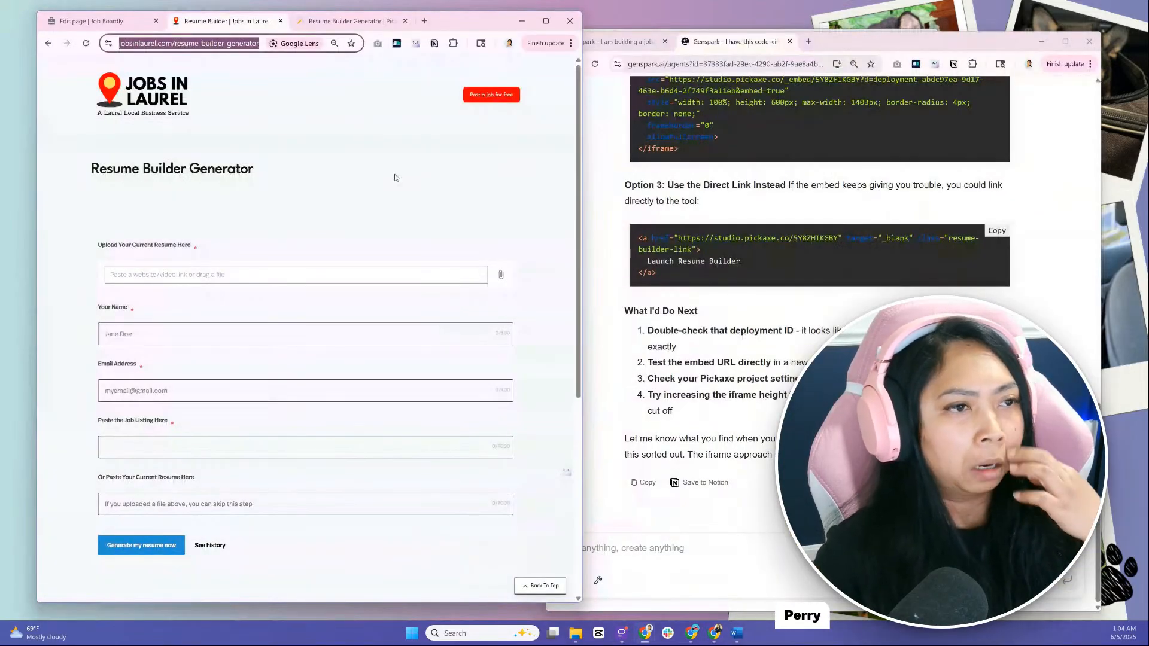
pyautogui.moveTo(95, 153); pyautogui.dragTo(315, 215)
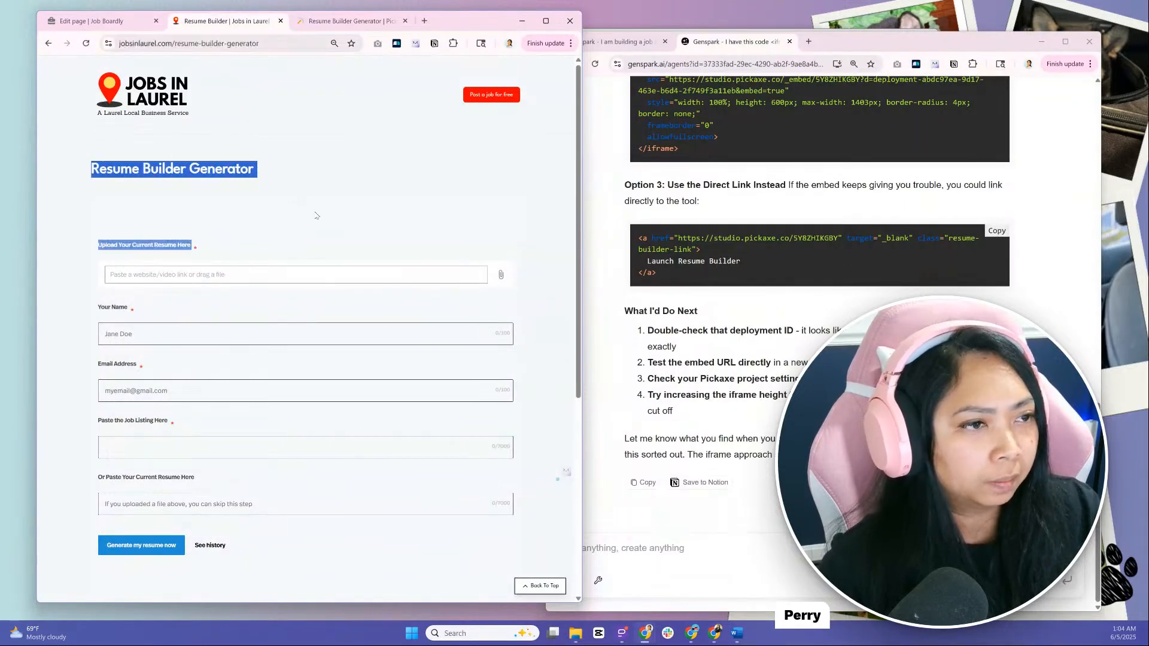
# Close the Genspark tab with the embed code chat and fit the remaining job board chat beside the Resume Builder page
pyautogui.click(767, 551)
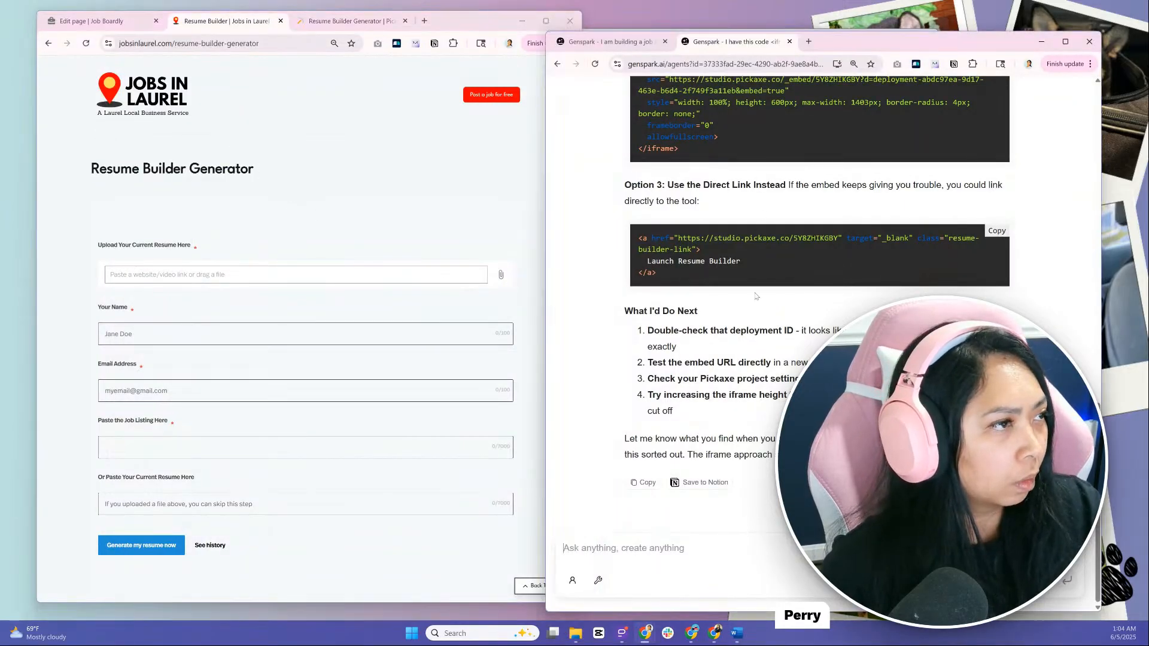
pyautogui.click(789, 41)
pyautogui.moveTo(859, 40); pyautogui.dragTo(891, 31)
pyautogui.moveTo(578, 220); pyautogui.dragTo(591, 221)
pyautogui.scroll(-10, 652, 270)
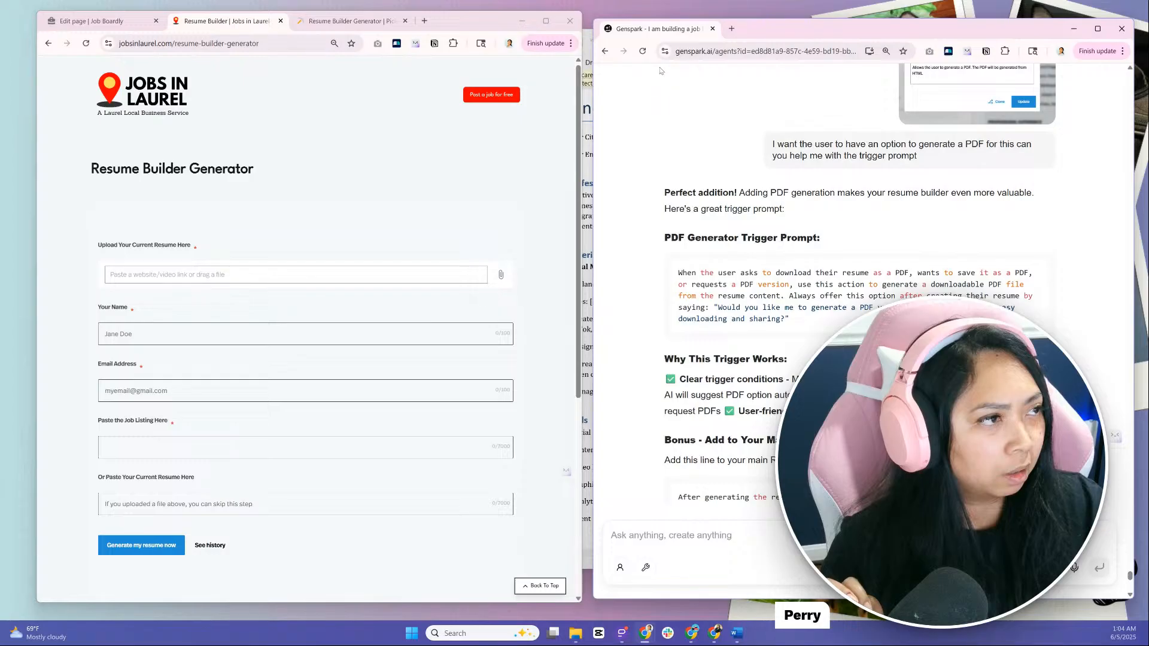
pyautogui.scroll(8, 701, 172)
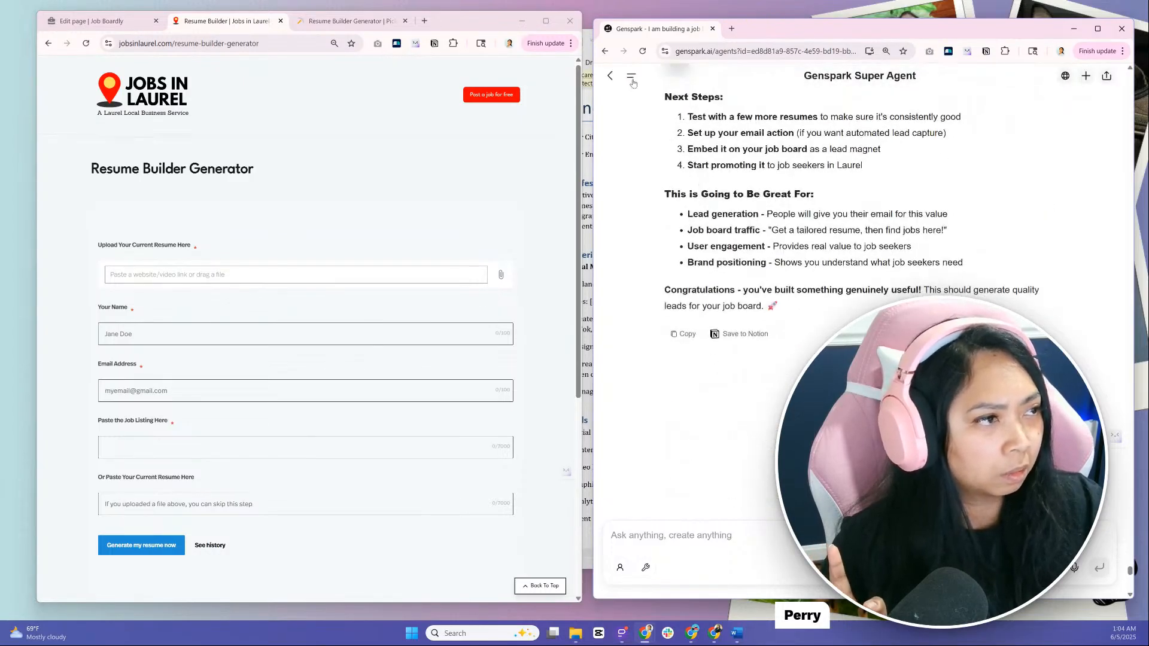
# Look through the Genspark task list and the job board chat's earlier advice on the resume builder
pyautogui.click(631, 77)
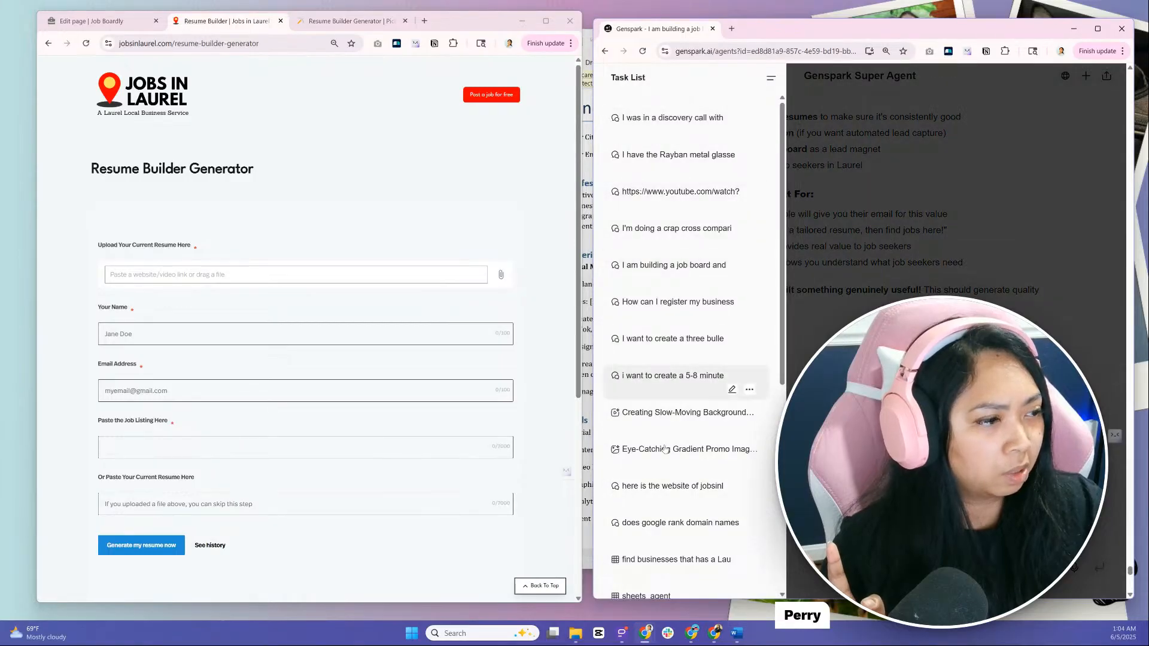
pyautogui.scroll(-3, 676, 359)
pyautogui.click(879, 407)
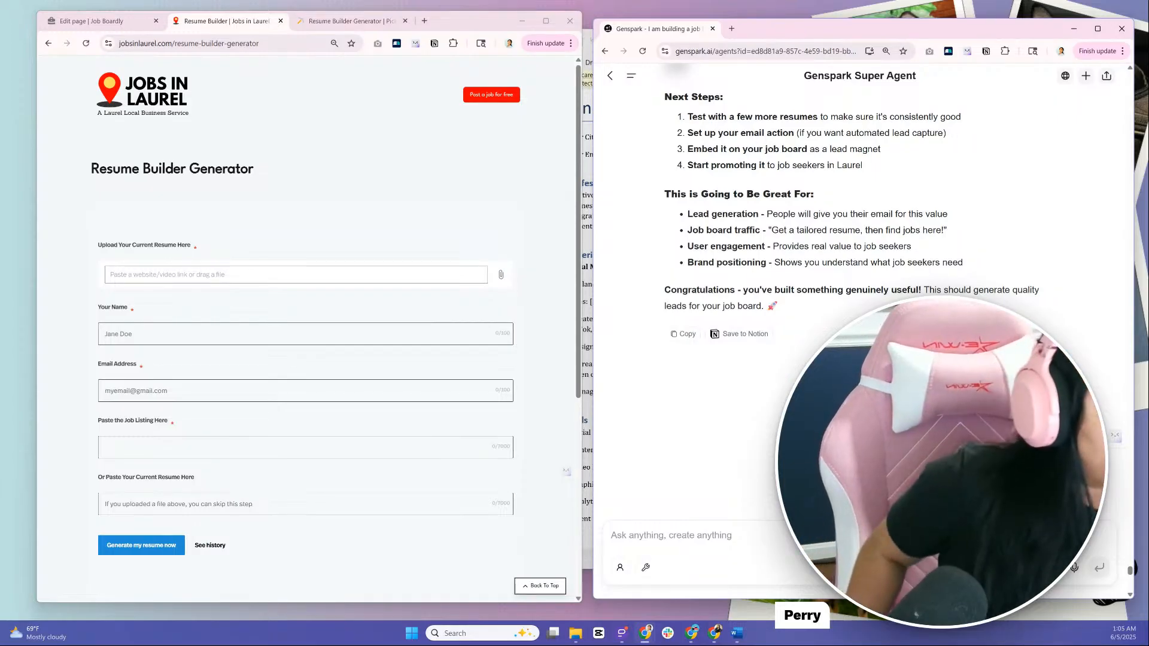
pyautogui.scroll(4, 762, 384)
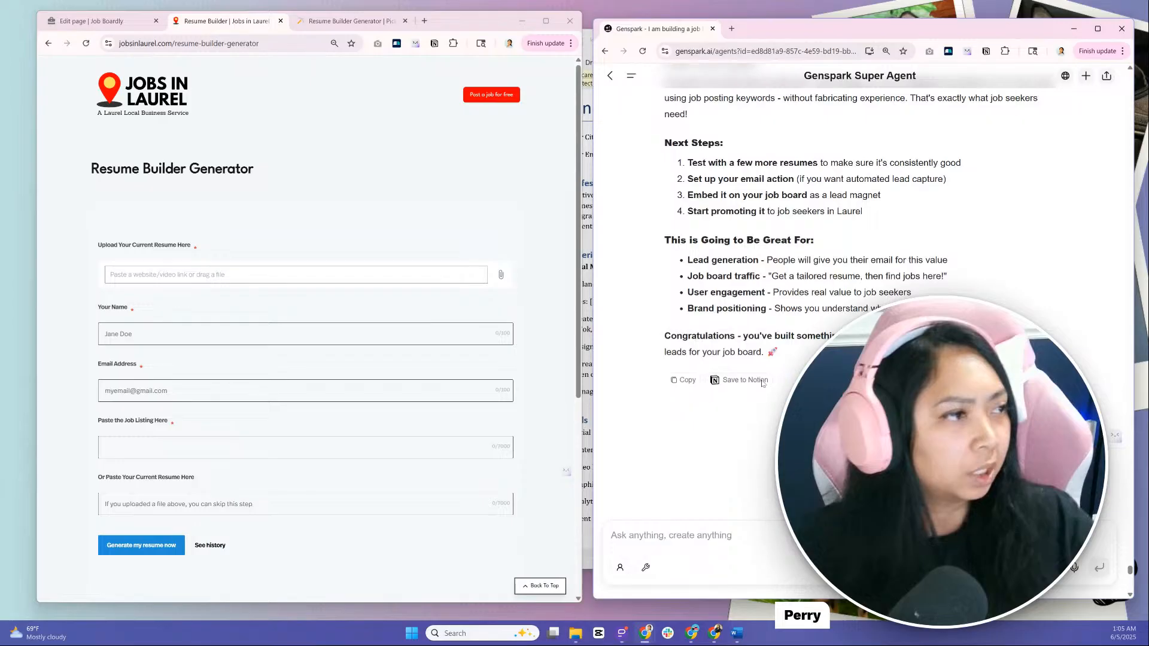
pyautogui.scroll(6, 763, 384)
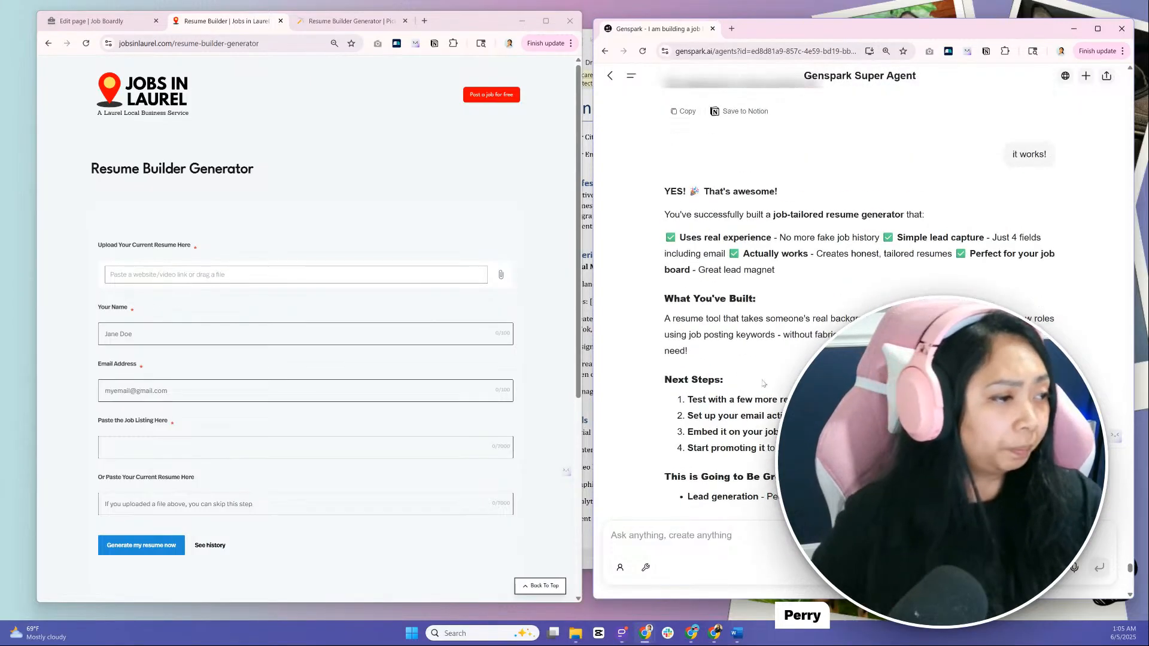
pyautogui.scroll(10, 762, 380)
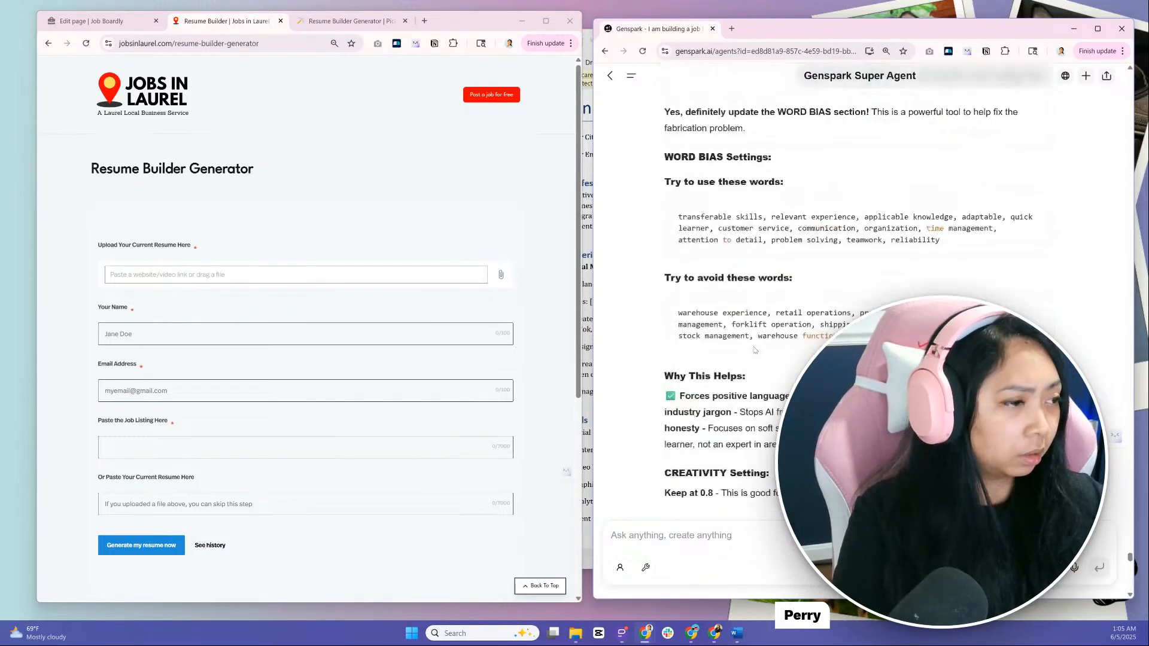
pyautogui.scroll(-15, 748, 386)
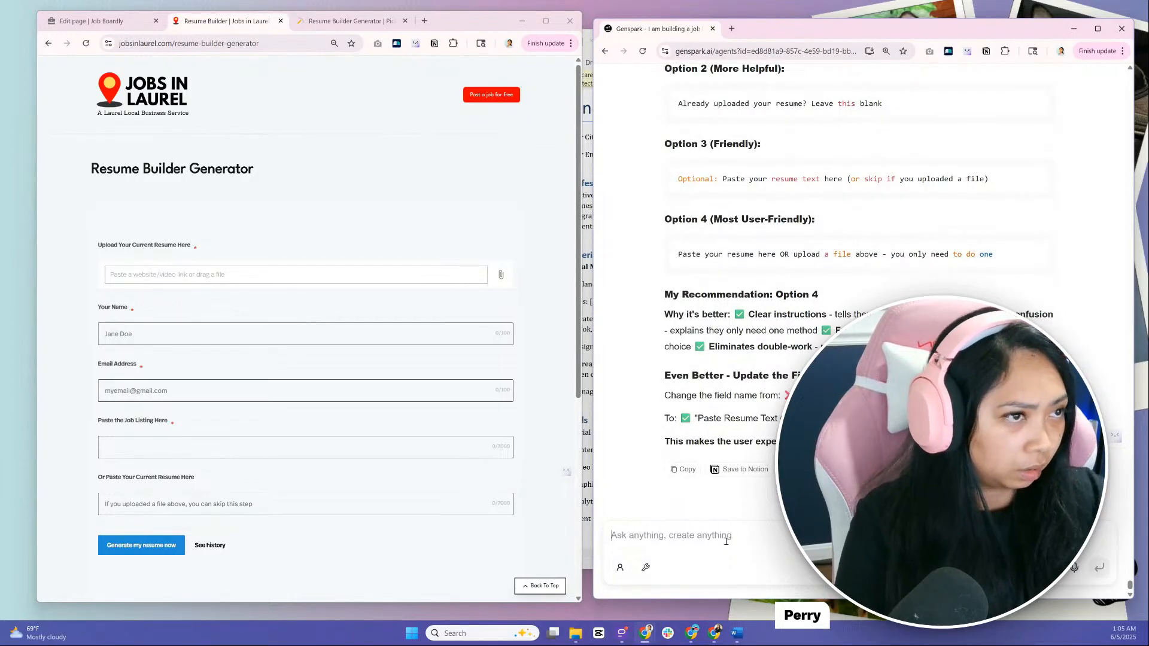
# Capture the Job Boardly Edit page settings, attach the screenshot in Genspark and ask "Can you help me fill this out so that way it is seo friendly"
pyautogui.click(267, 49)
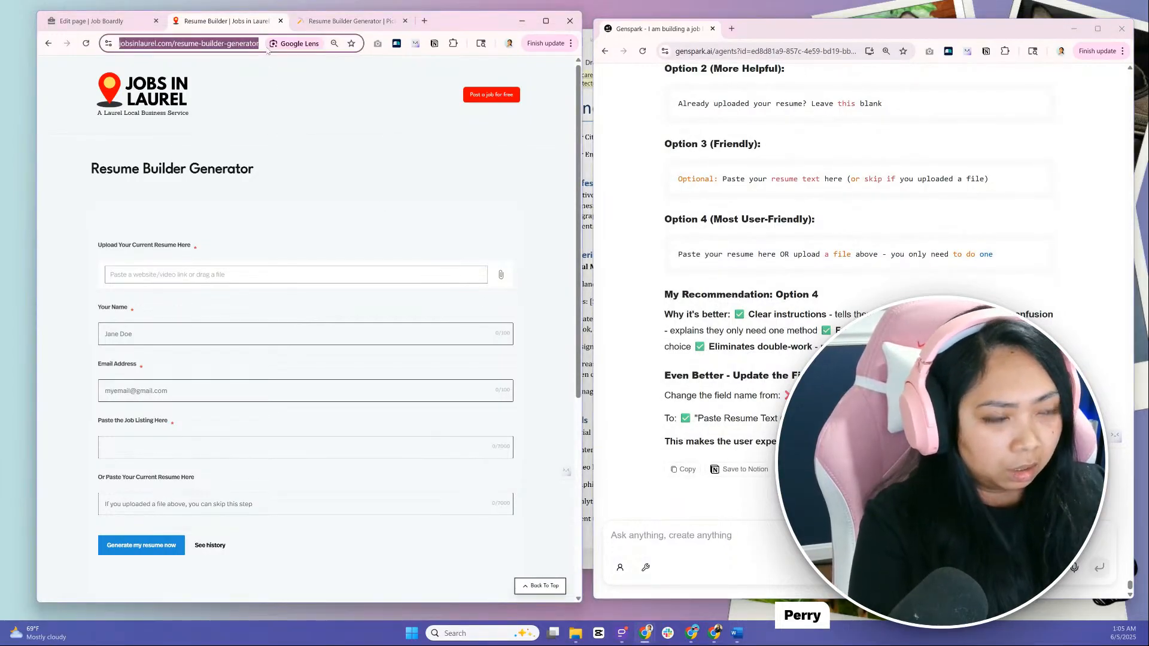
pyautogui.hotkey('ctrl', 'shift', 'Tab')
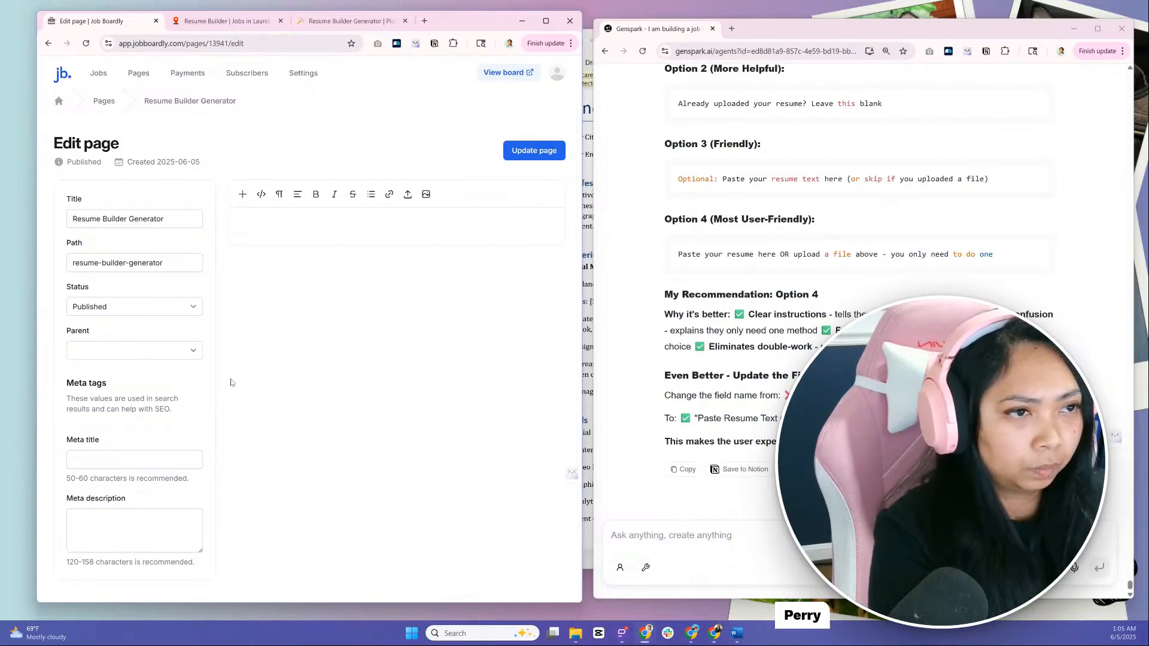
pyautogui.press('super+shift+s')
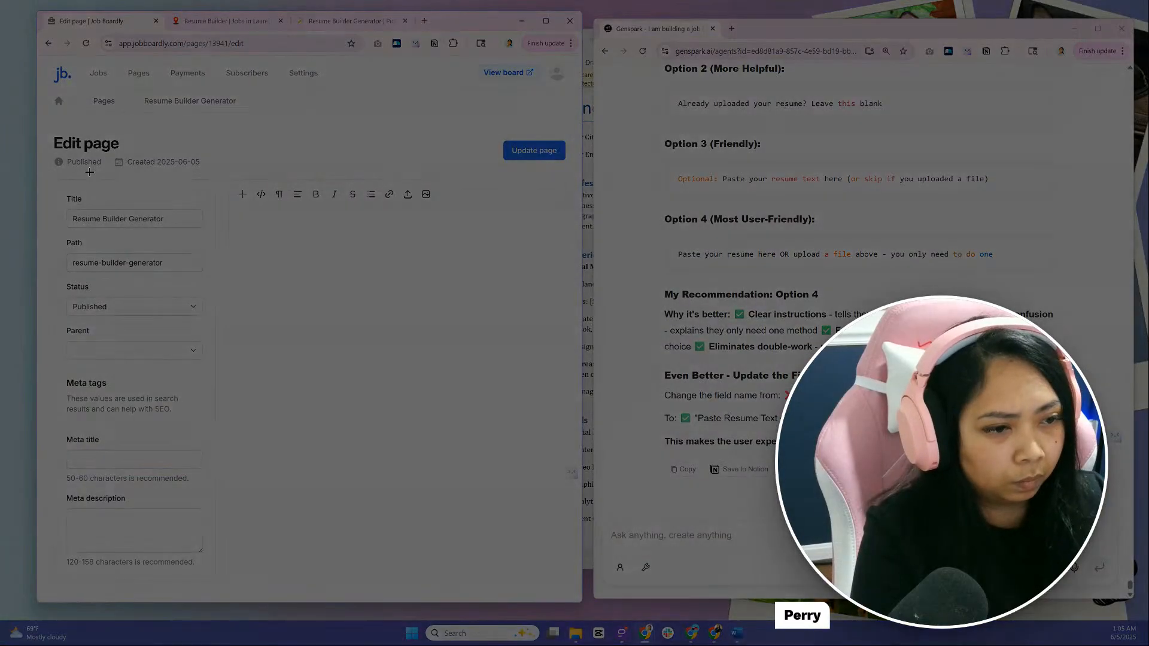
pyautogui.moveTo(46, 125); pyautogui.dragTo(230, 602)
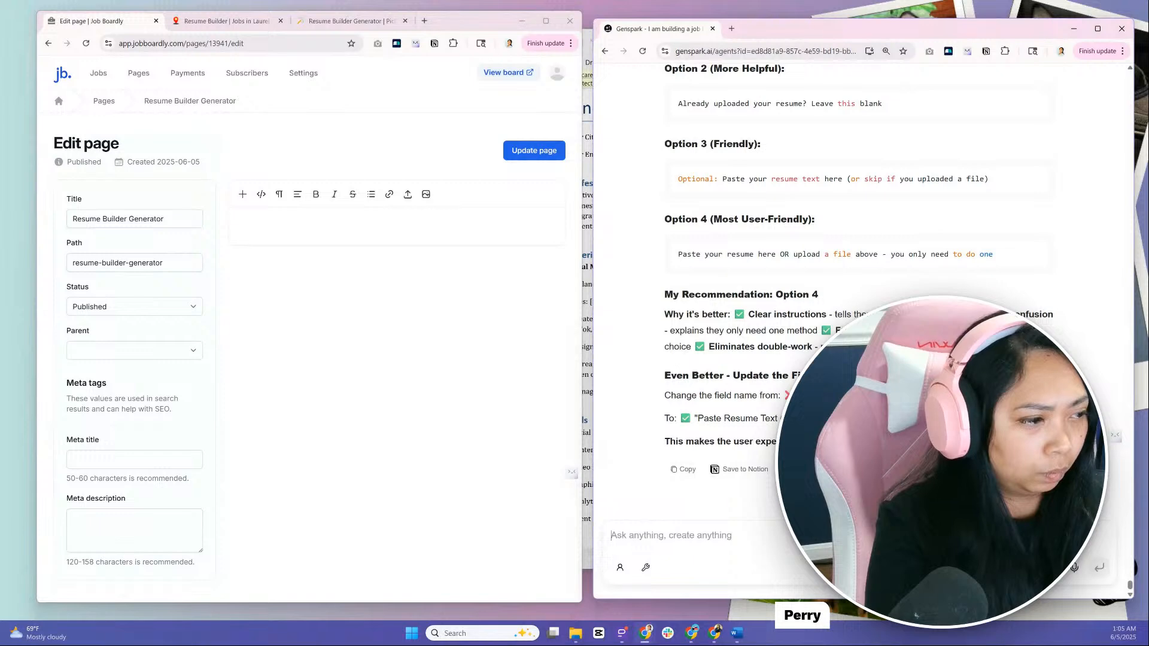
pyautogui.hotkey('ctrl', 'v')
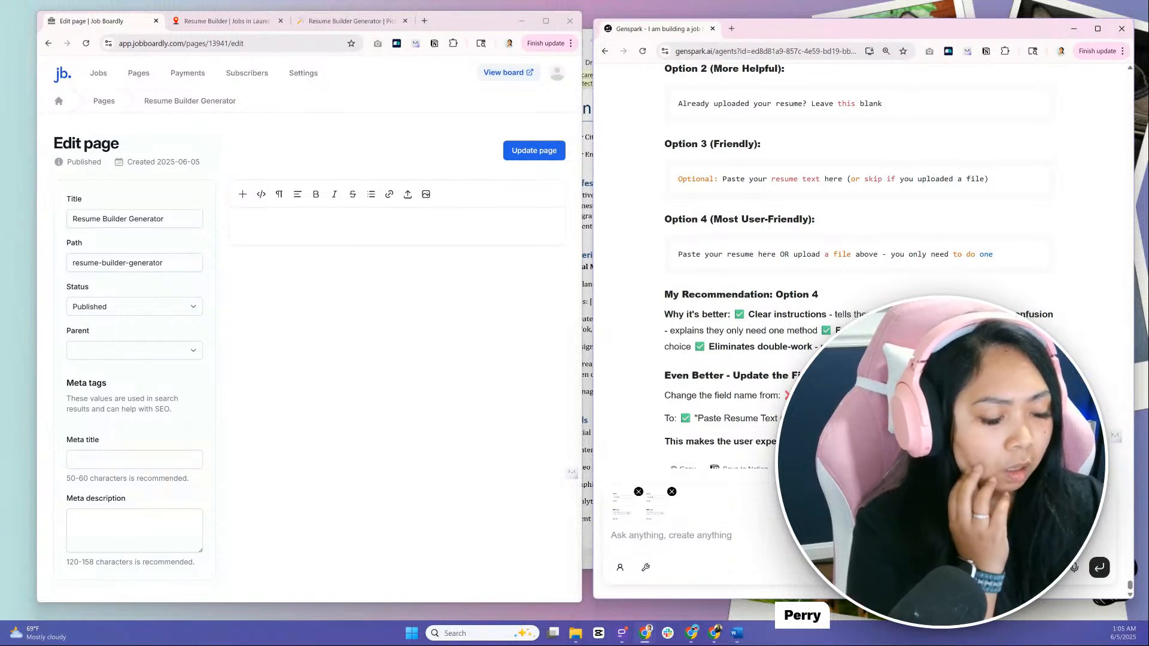
pyautogui.press('super+h')
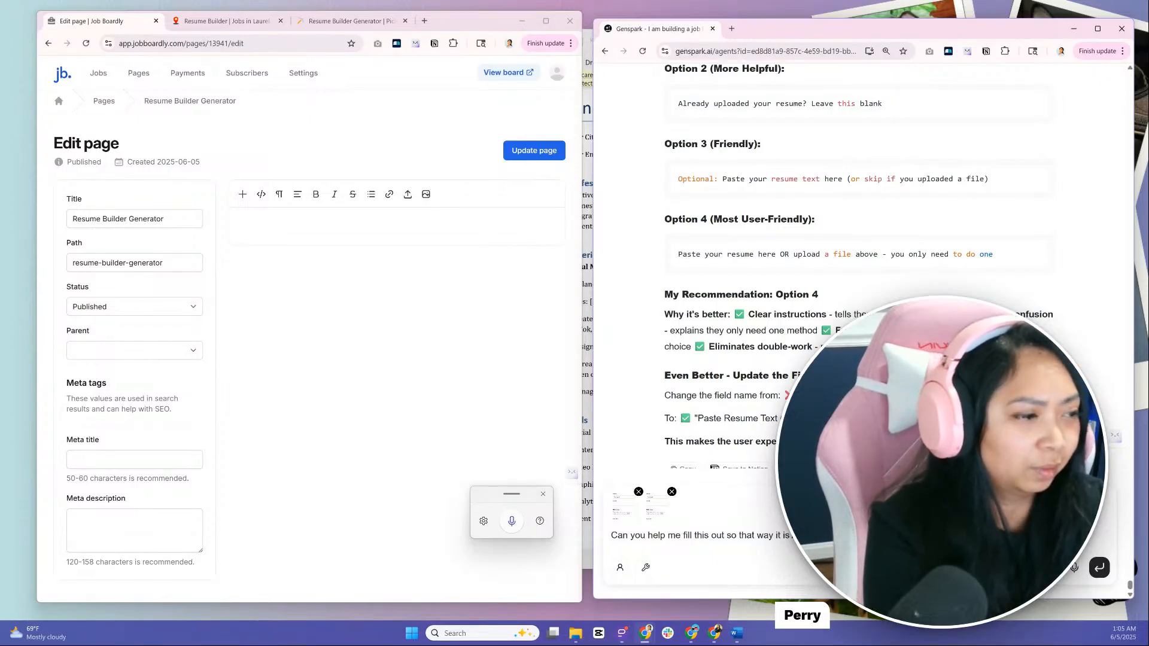
pyautogui.press('Return')
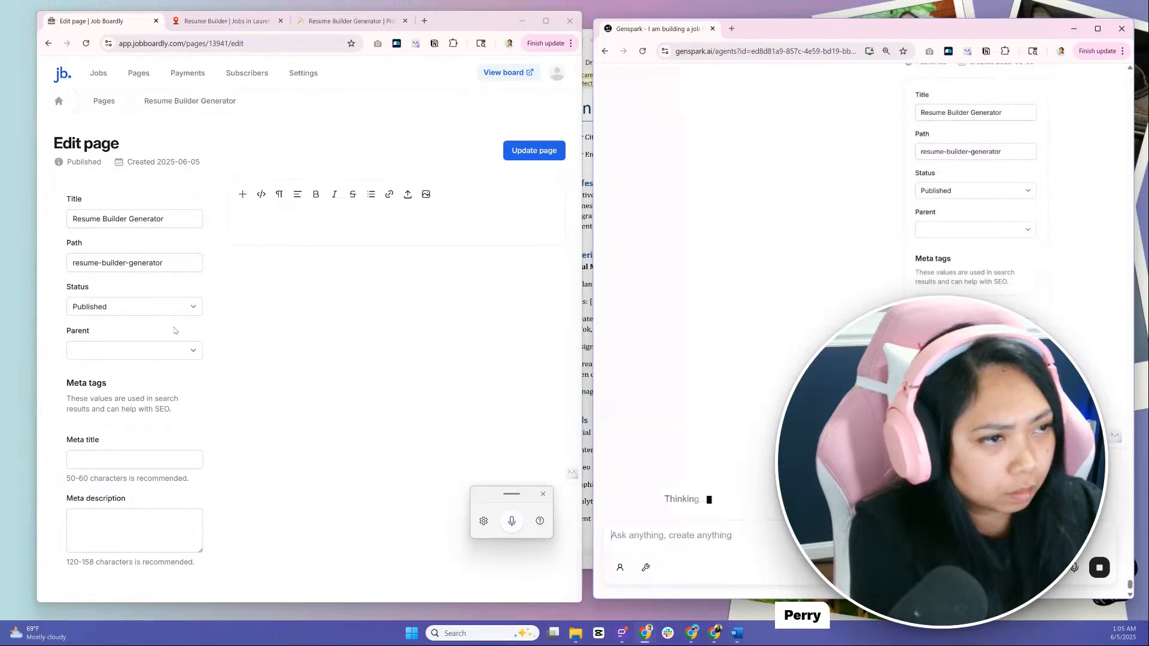
# Examine the published Resume Builder Generator page from its form to the footer links
pyautogui.click(221, 21)
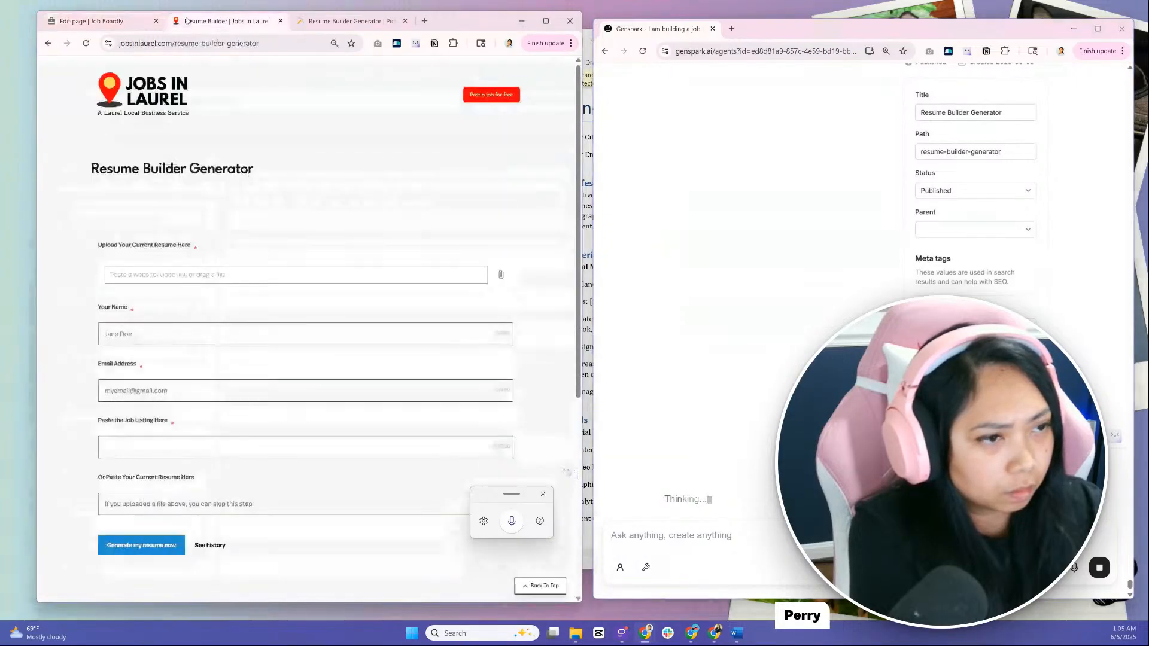
pyautogui.scroll(-2, 228, 308)
pyautogui.scroll(-4, 228, 308)
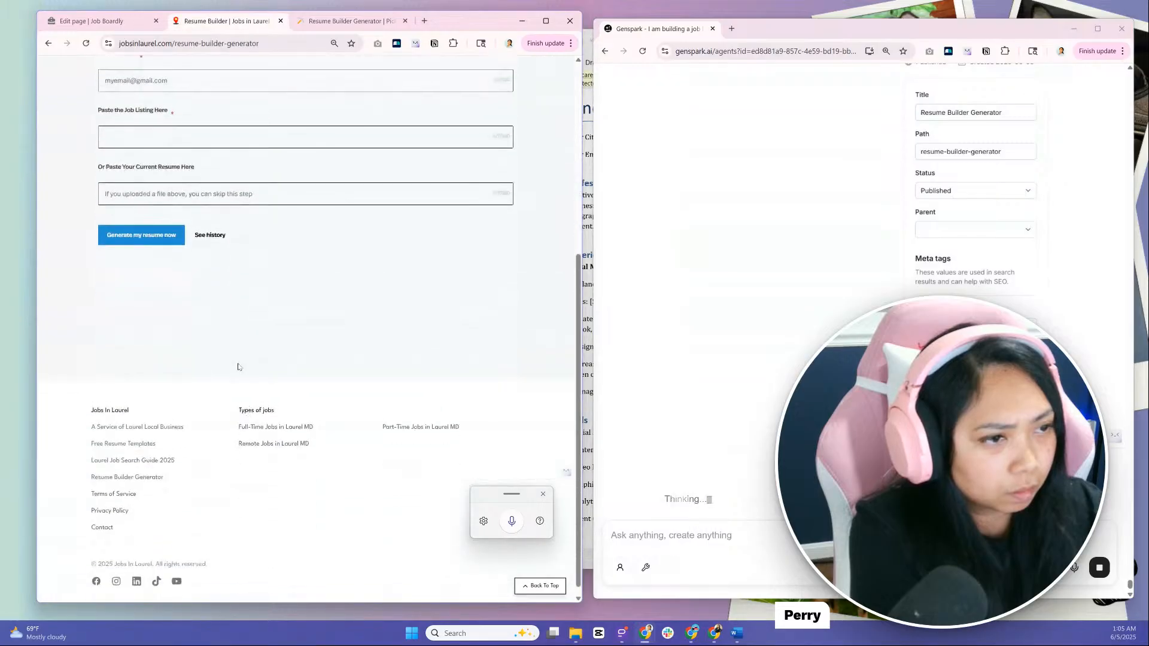
pyautogui.scroll(-1, 240, 458)
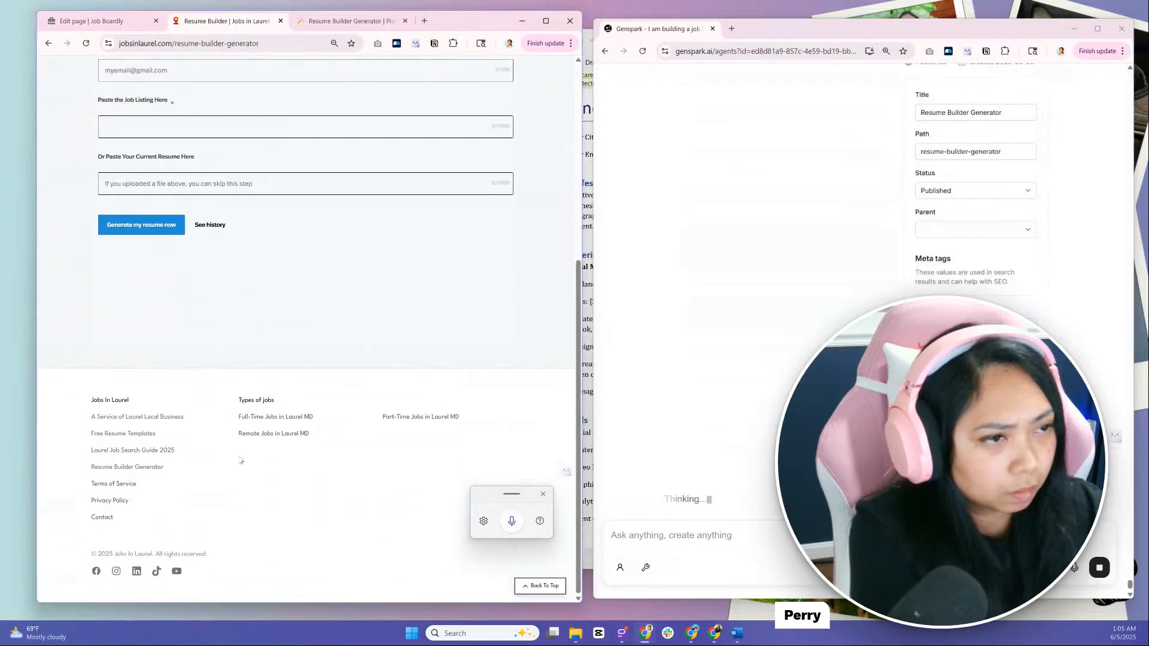
pyautogui.scroll(5, 239, 459)
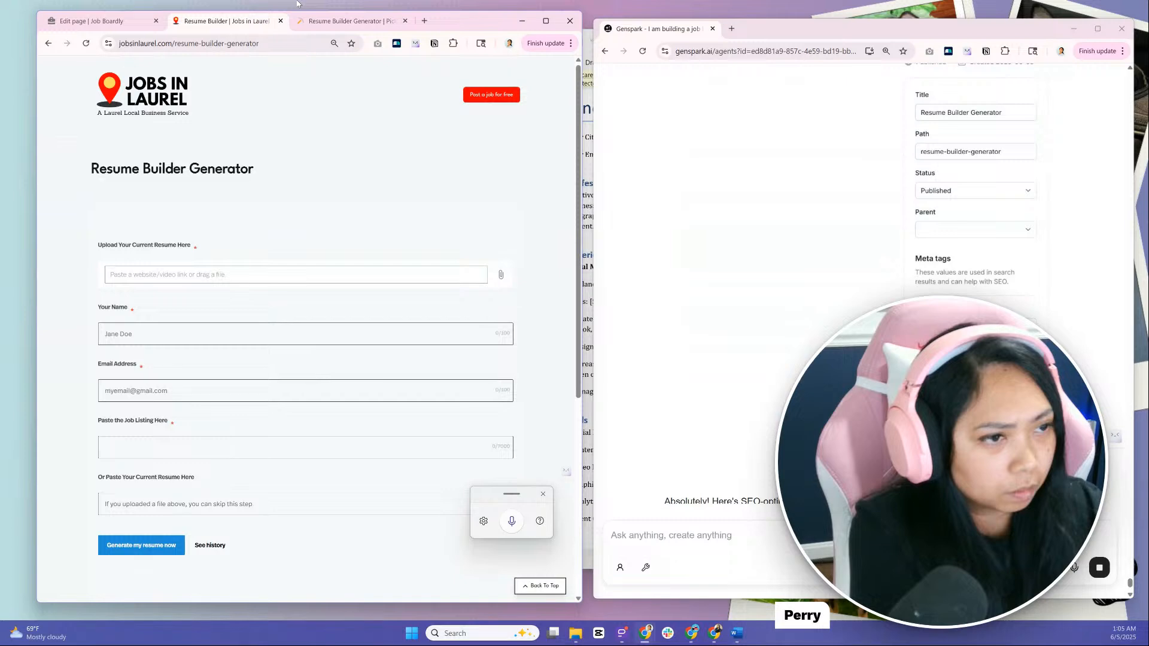
# Copy Genspark's suggested meta title "Free Resume Builder - Tailored for Any Job | Laurel MD" into the Edit page's Meta title
pyautogui.click(102, 21)
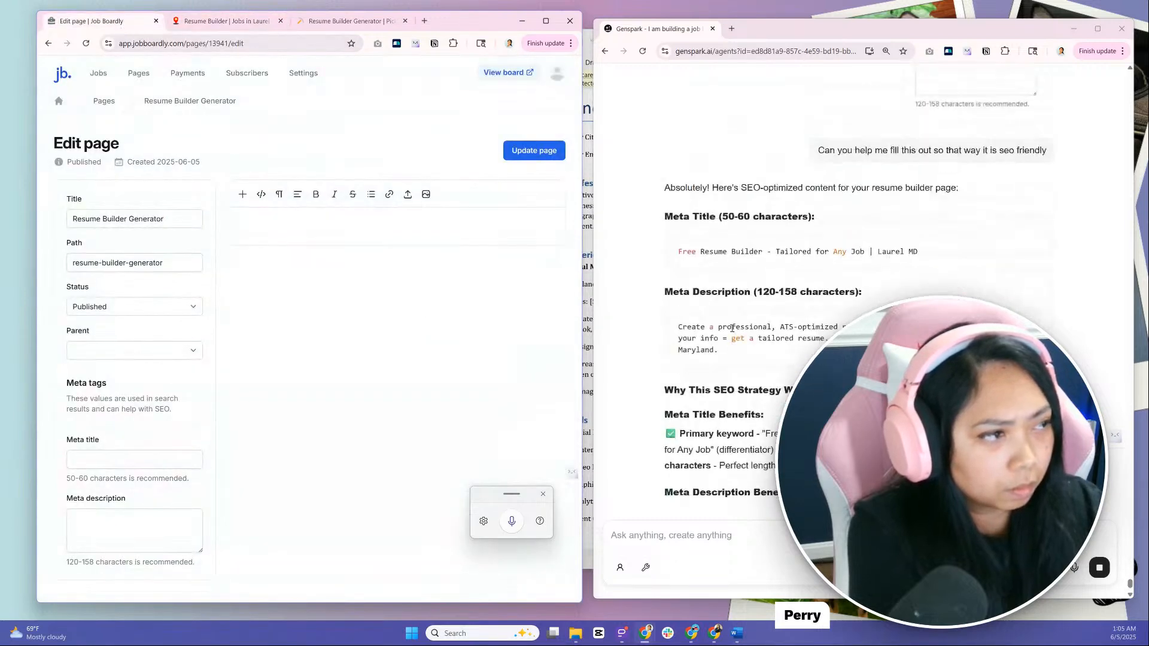
pyautogui.moveTo(678, 254); pyautogui.dragTo(916, 251)
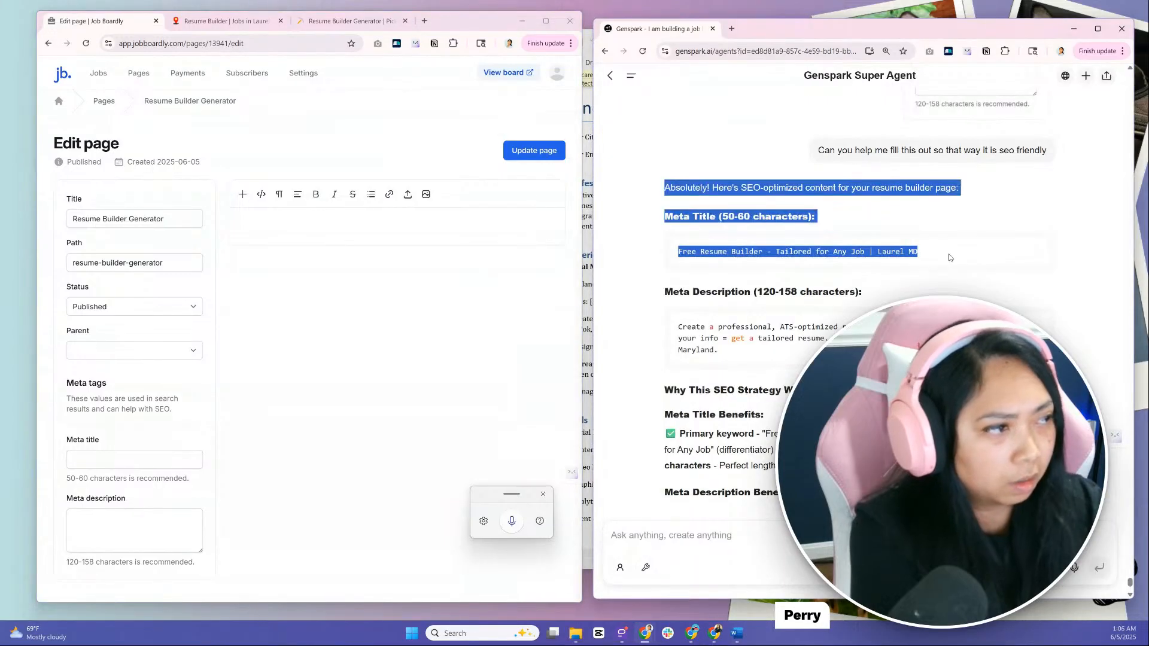
pyautogui.click(917, 255)
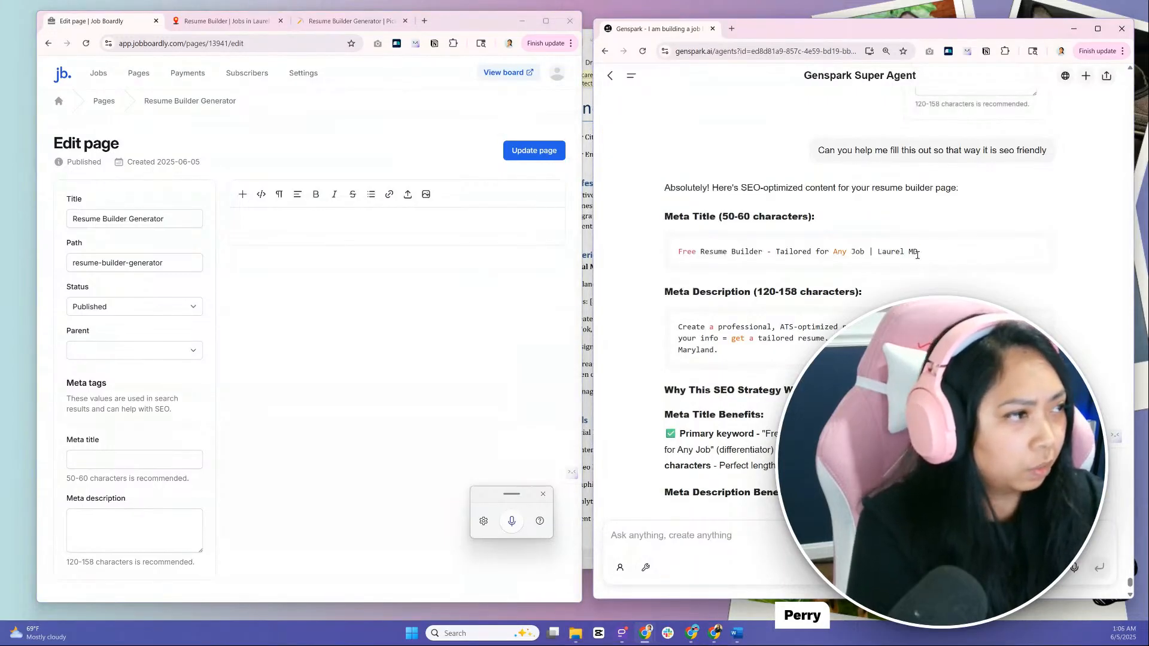
pyautogui.moveTo(919, 259); pyautogui.dragTo(674, 261)
pyautogui.hotkey('ctrl', 'c')
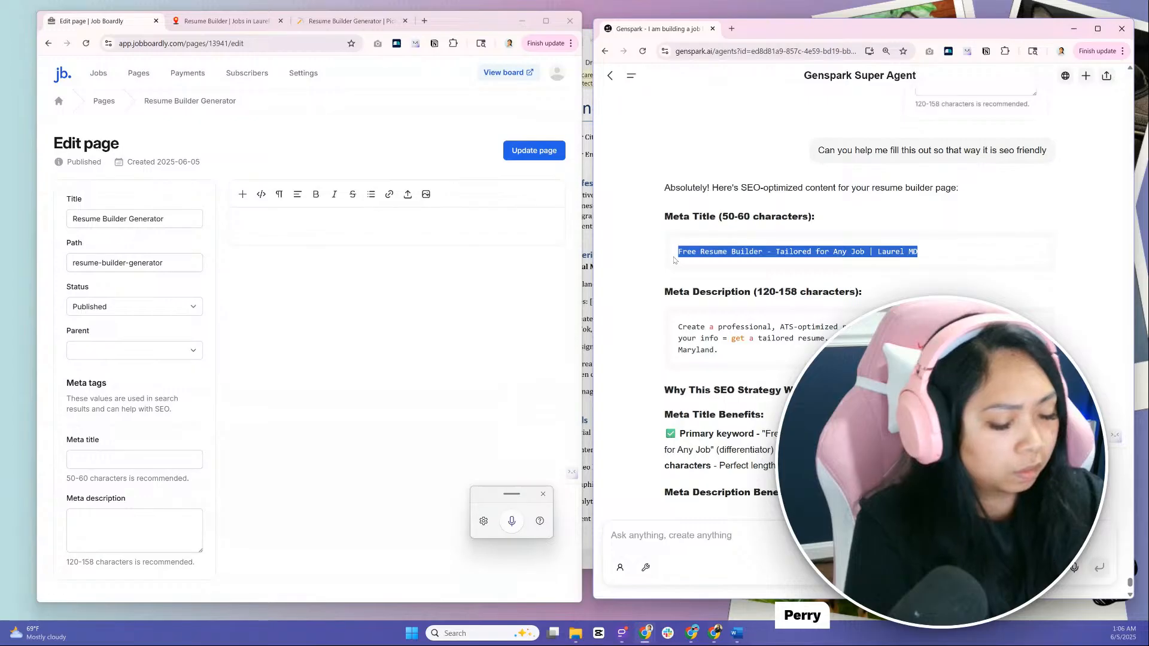
pyautogui.click(130, 459)
pyautogui.hotkey('ctrl', 'v')
# Copy Genspark's suggested text starting "Create a professional, ATS-optimized resume in minutes" into the Meta description
pyautogui.click(721, 356)
pyautogui.moveTo(721, 356); pyautogui.dragTo(680, 330)
pyautogui.hotkey('ctrl', 'c')
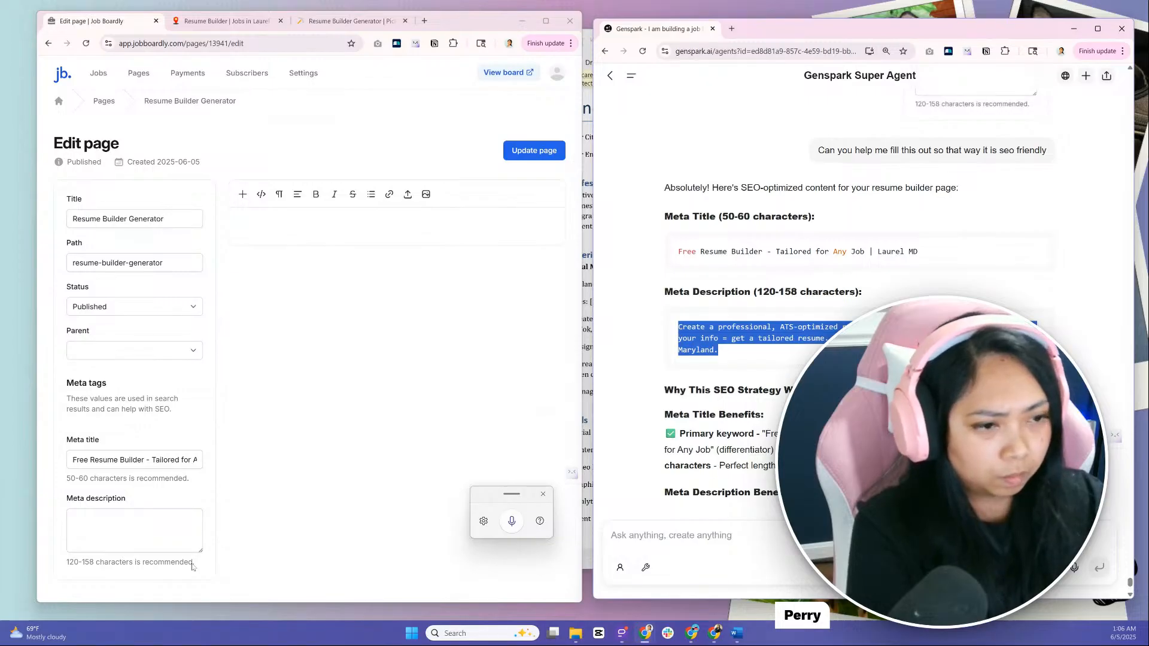
pyautogui.click(103, 545)
pyautogui.hotkey('ctrl', 'v')
pyautogui.click(320, 479)
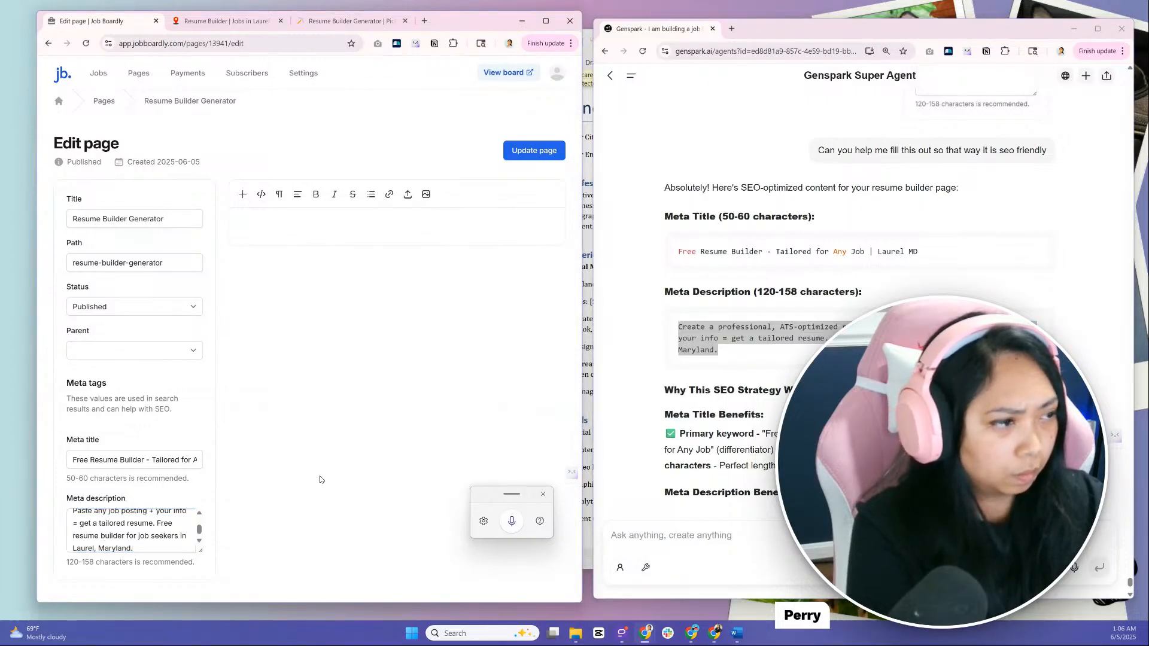
# Ask Genspark by dictation whether to keep the page title or create a new one
pyautogui.click(631, 445)
pyautogui.scroll(-3, 699, 444)
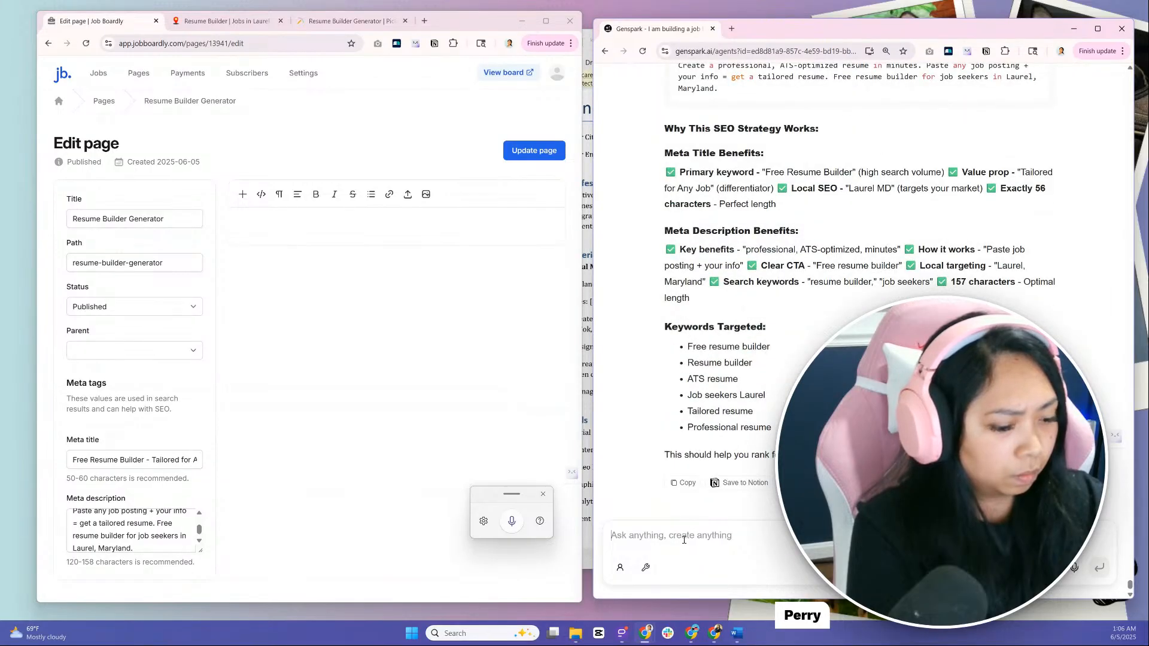
pyautogui.press('super+h')
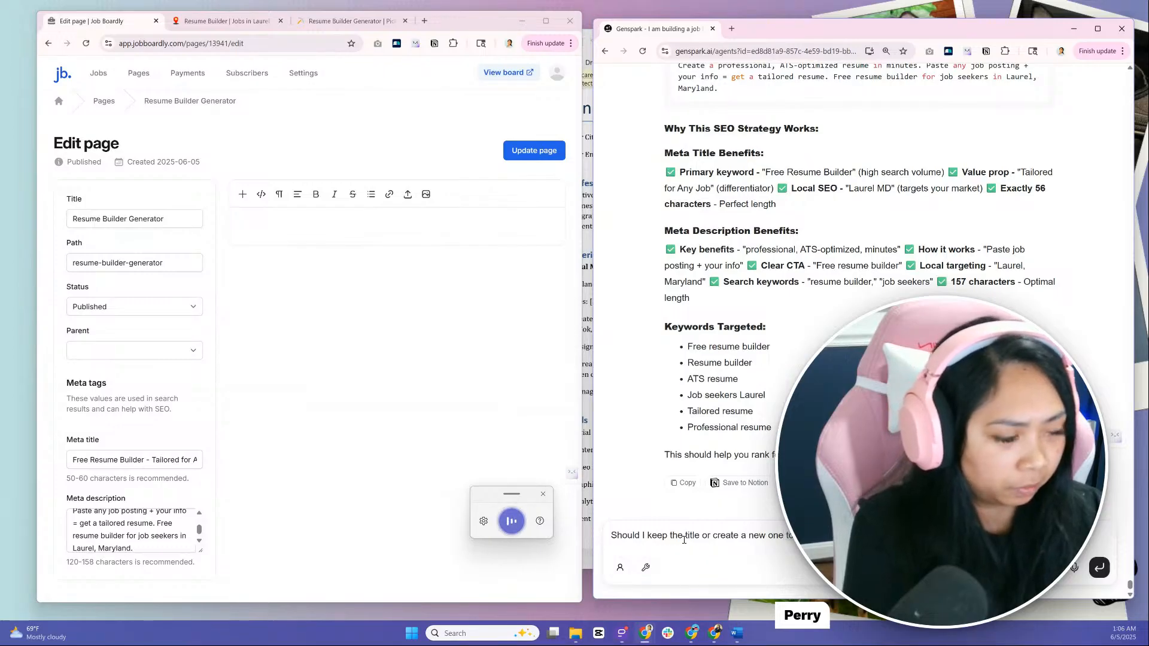
pyautogui.press('Return')
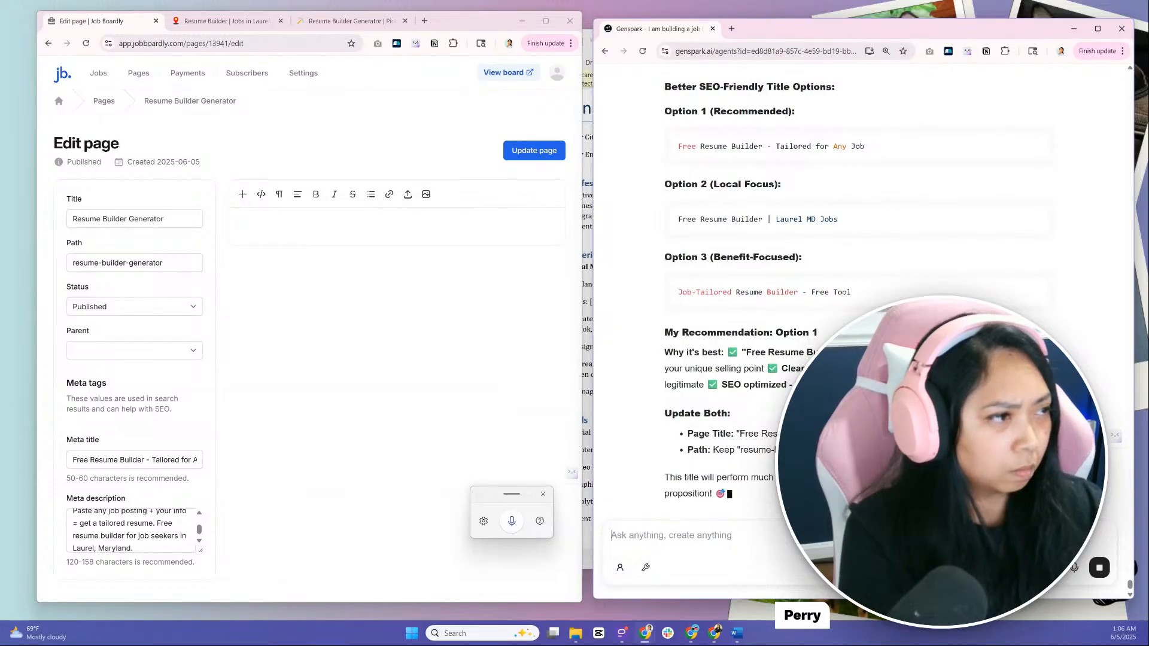
# Ask Genspark to replace "tailored" with wording that says super customized and generated within minutes, and review its title options
pyautogui.scroll(2, 830, 311)
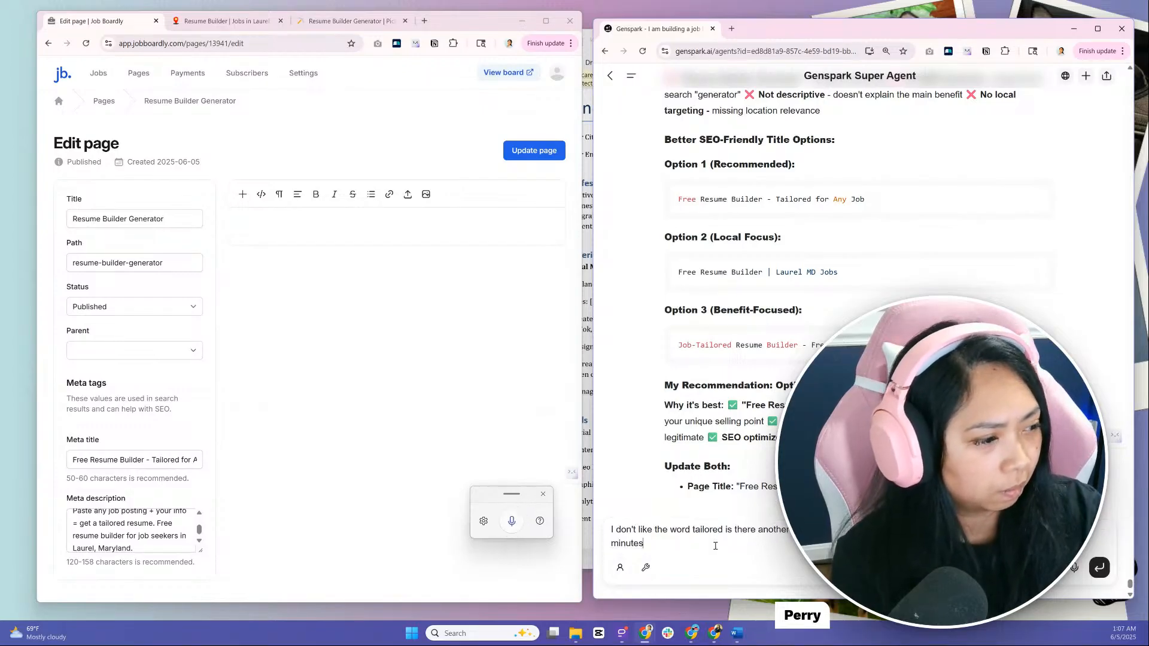
pyautogui.press('Return')
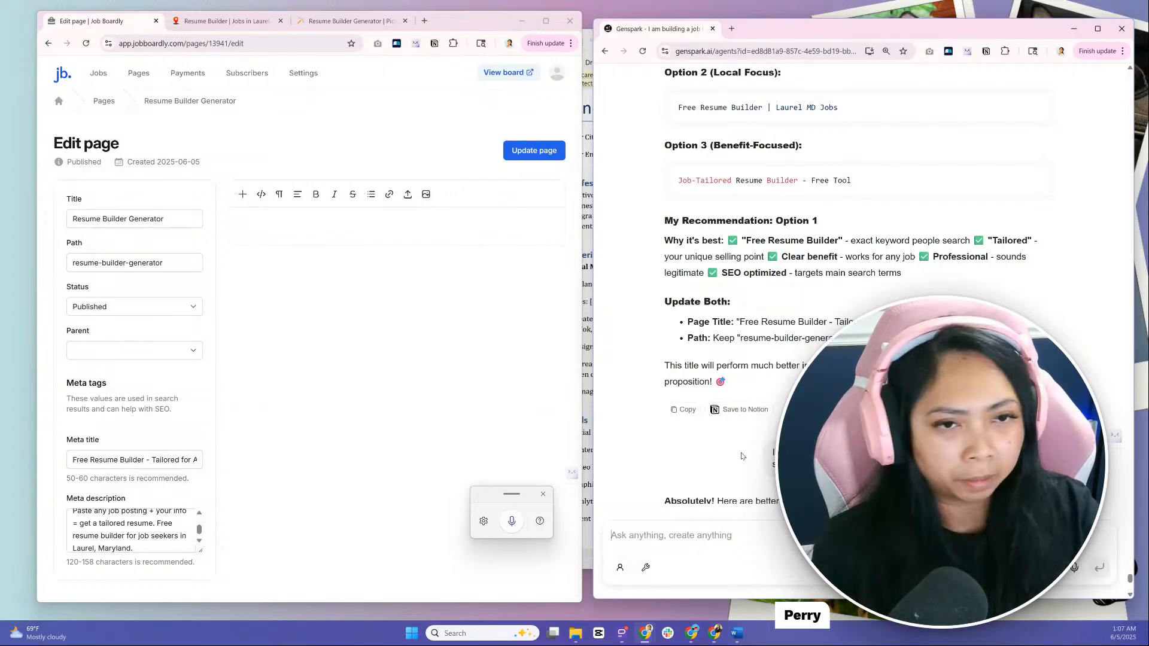
pyautogui.scroll(-3, 740, 456)
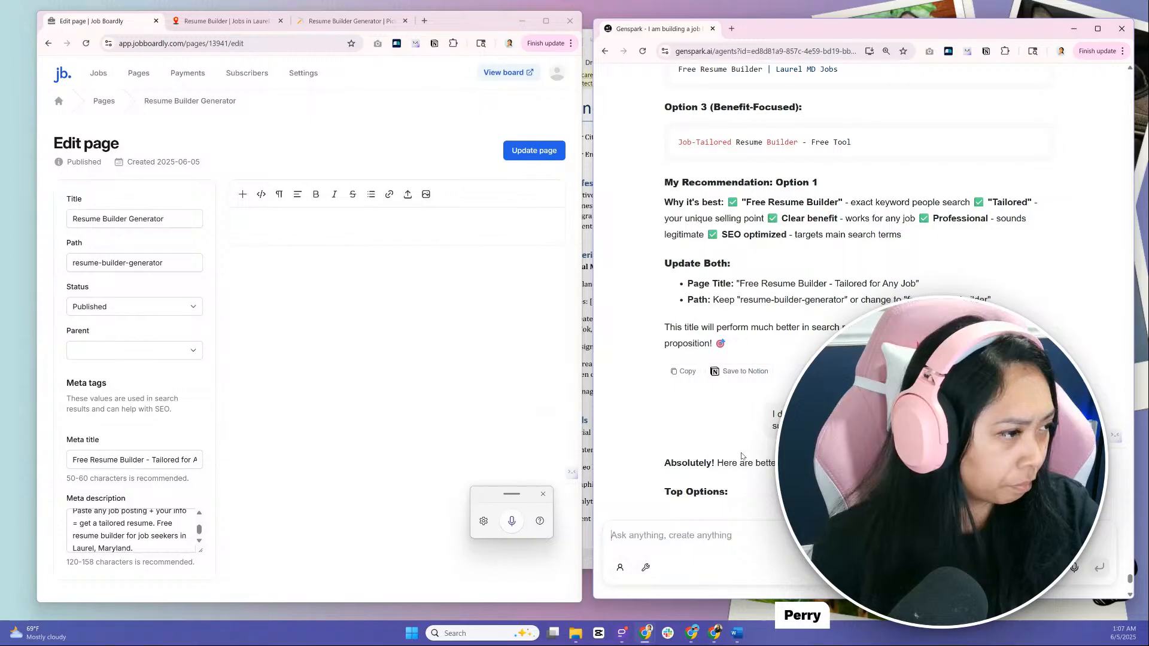
pyautogui.scroll(-3, 741, 456)
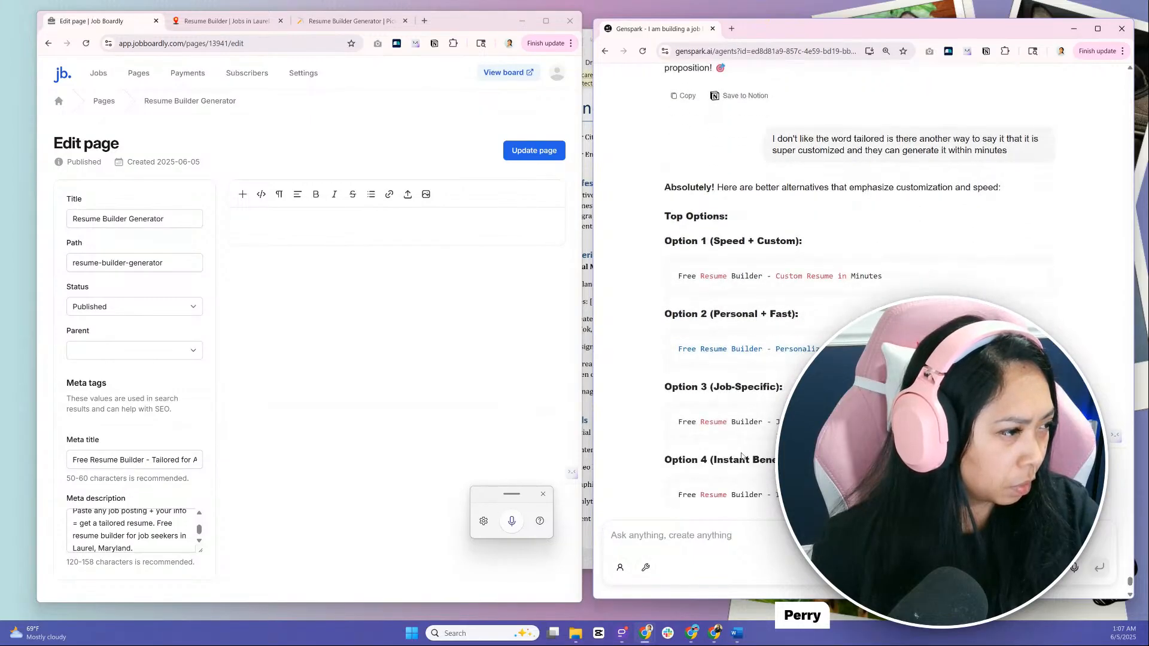
pyautogui.scroll(-3, 740, 456)
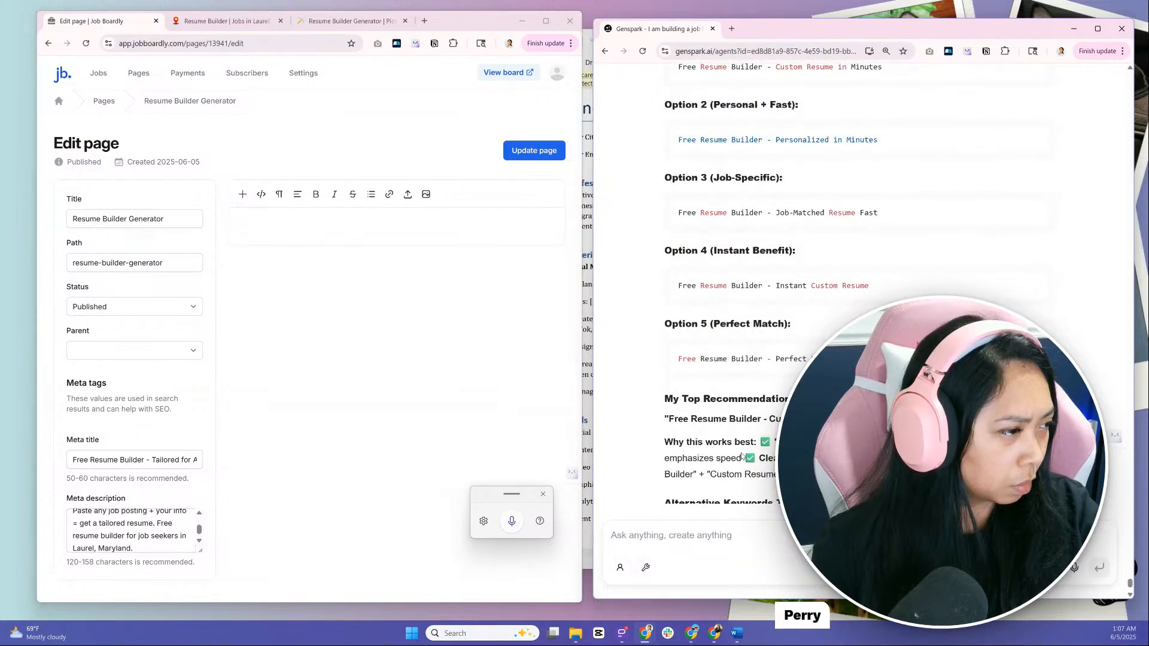
# Replace the page title with the recommended "Free Resume Builder - Custom Resume in Minutes"
pyautogui.moveTo(668, 419); pyautogui.dragTo(838, 419)
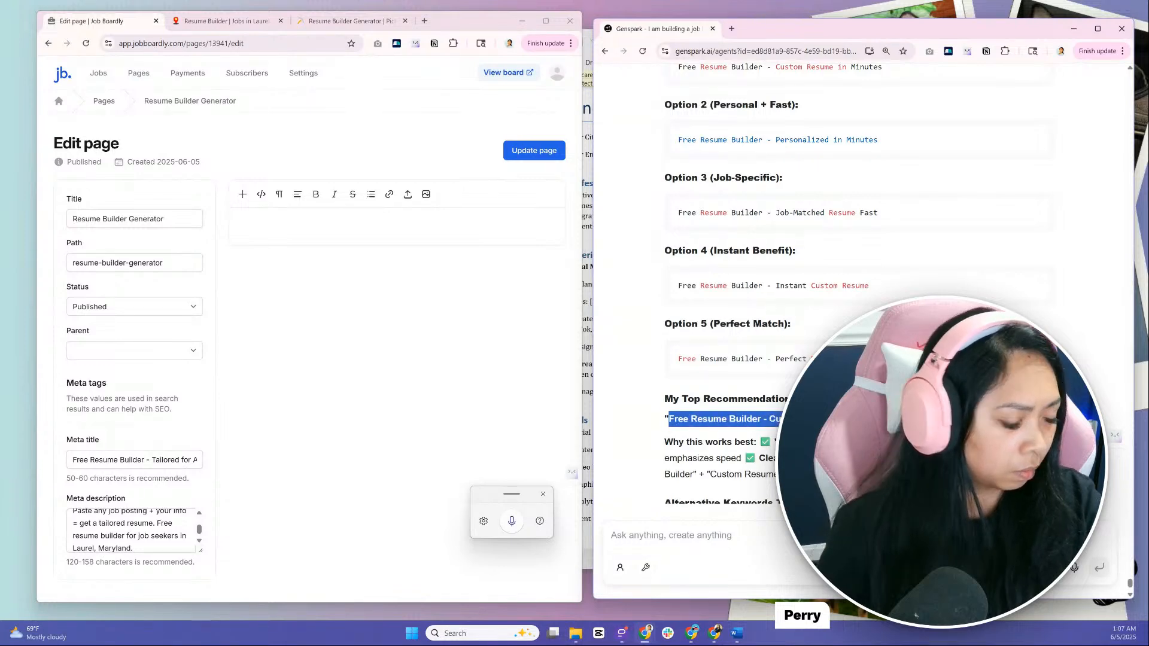
pyautogui.tripleClick(75, 219)
pyautogui.hotkey('ctrl', 'v')
# Ask Genspark "How about the path name" for suggestions on the page's path
pyautogui.click(117, 242)
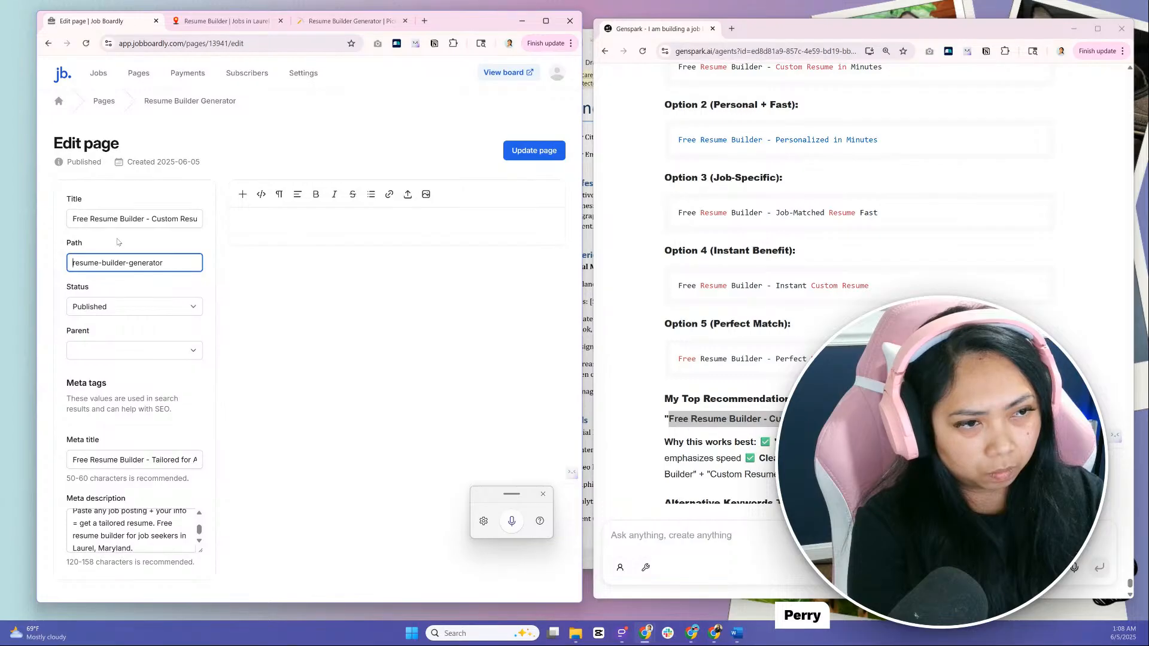
pyautogui.click(689, 554)
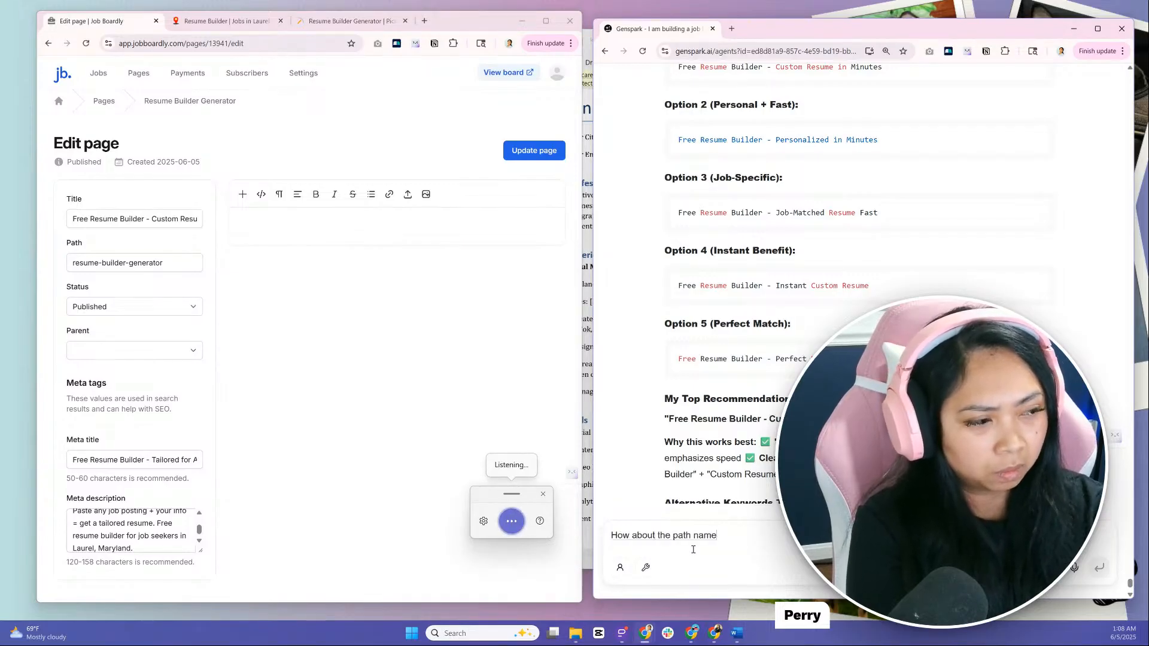
pyautogui.press('Return')
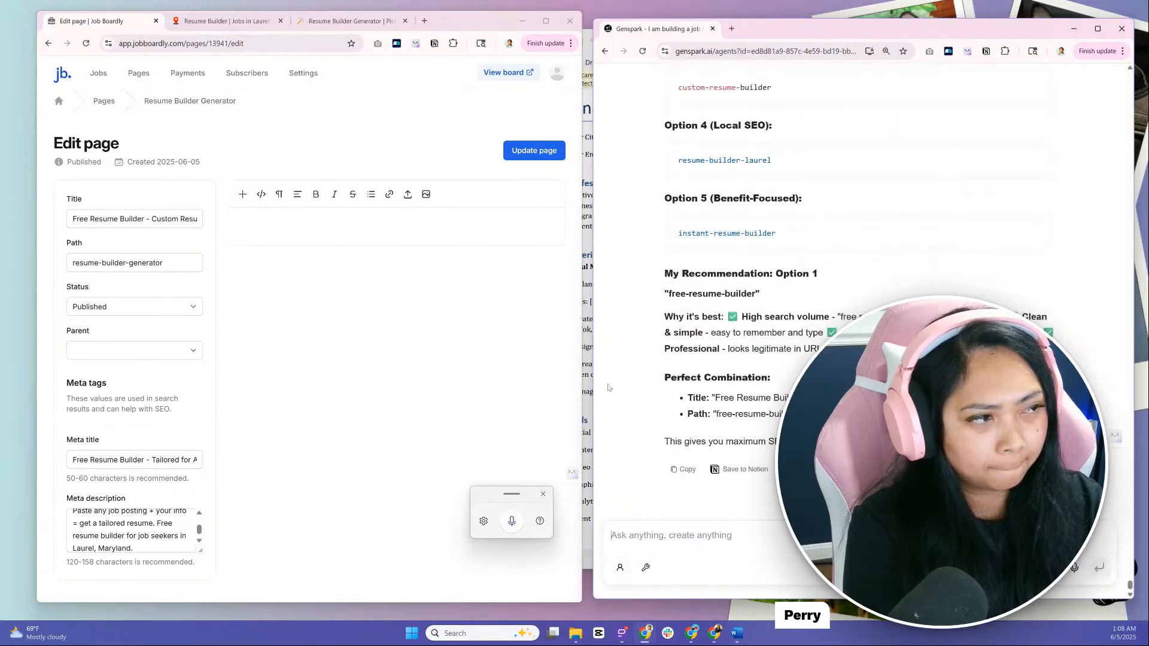
# Replace the page's path with Genspark's local SEO option "resume-builder-laurel" and update the page
pyautogui.scroll(1, 675, 376)
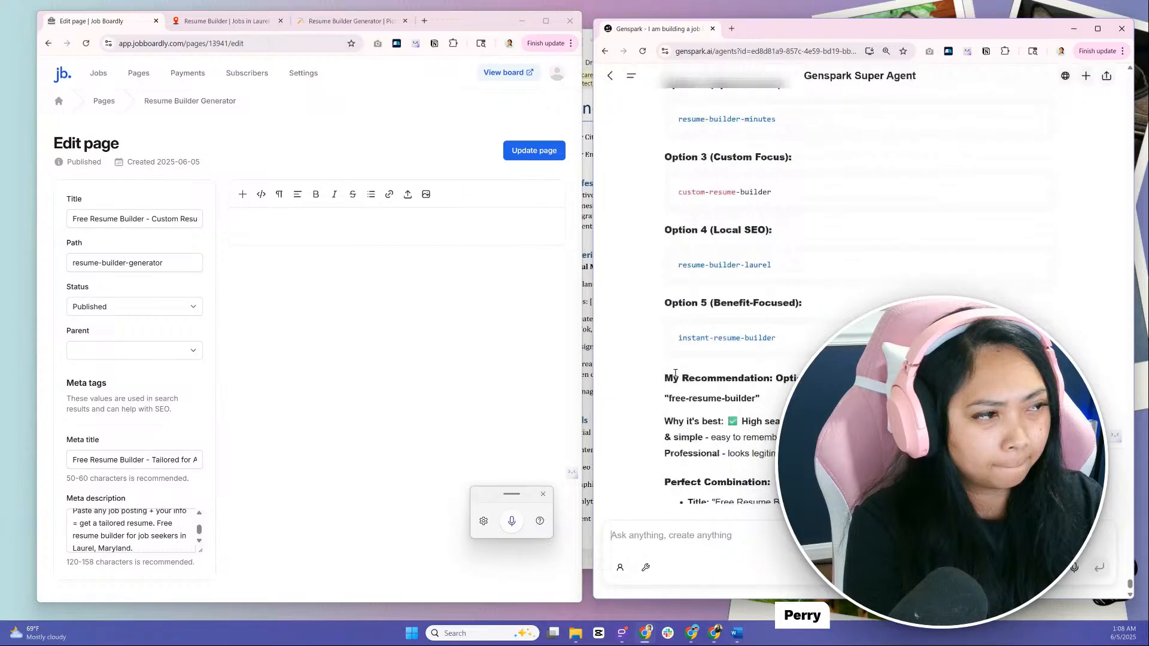
pyautogui.scroll(2, 772, 273)
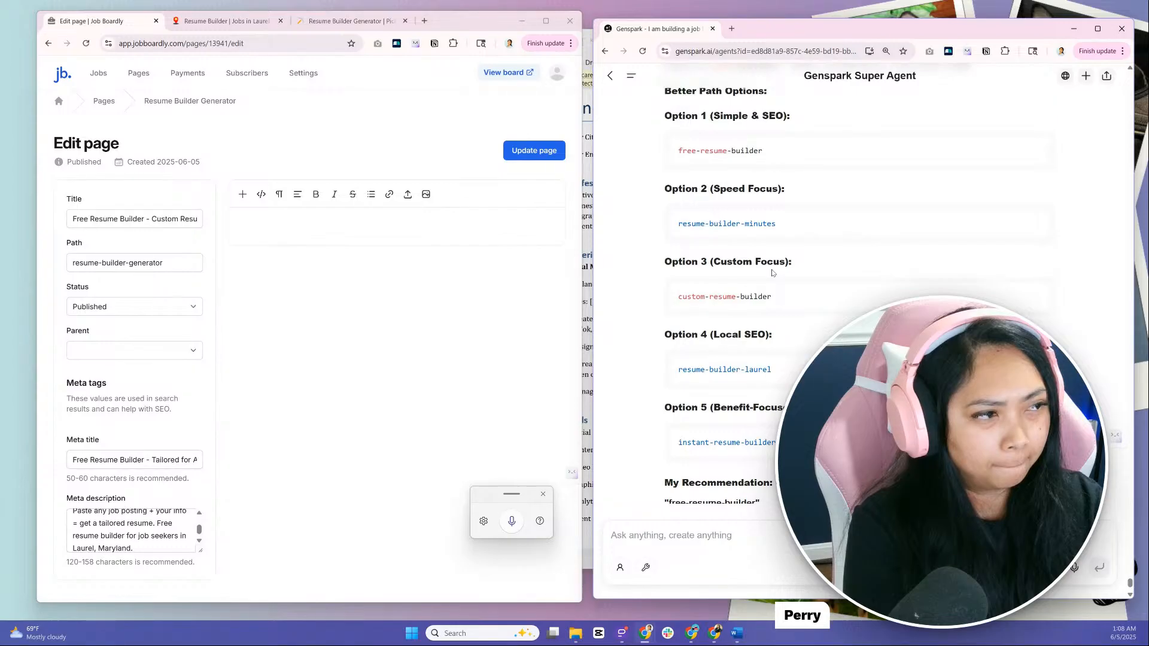
pyautogui.moveTo(792, 379); pyautogui.dragTo(678, 388)
pyautogui.hotkey('ctrl', 'c')
pyautogui.moveTo(167, 263); pyautogui.dragTo(71, 259)
pyautogui.hotkey('ctrl', 'v')
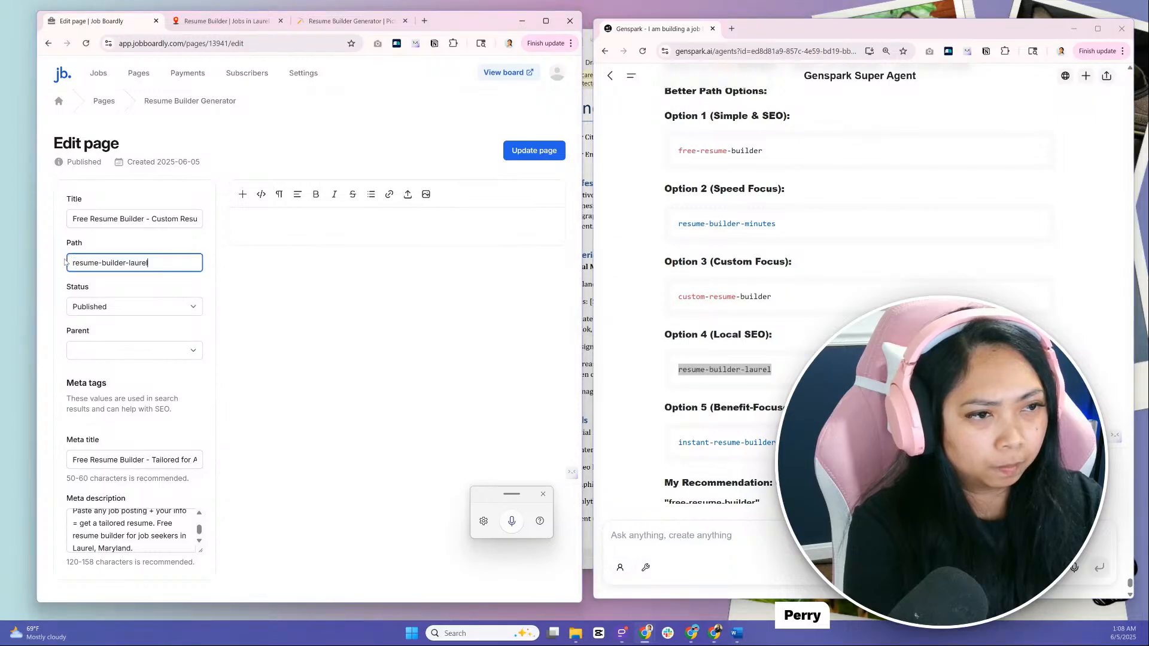
pyautogui.click(101, 282)
pyautogui.click(534, 151)
# Check the resume builder page at its new path on the live Jobs in Laurel site, and update the page again in the editor
pyautogui.click(213, 24)
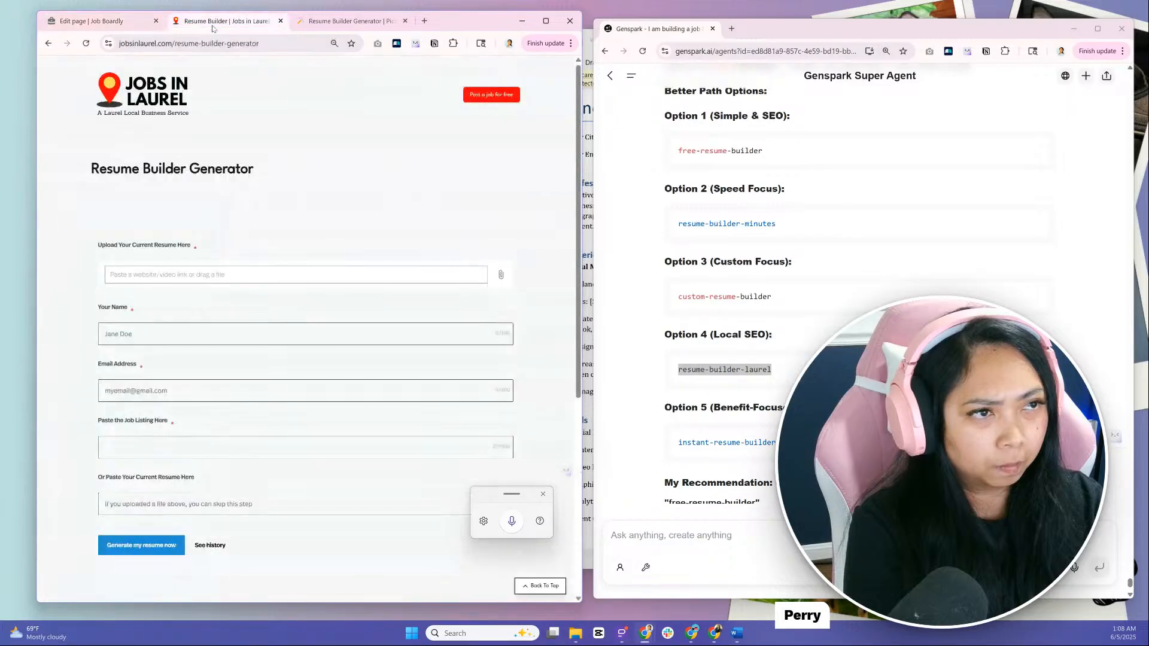
pyautogui.press('F5')
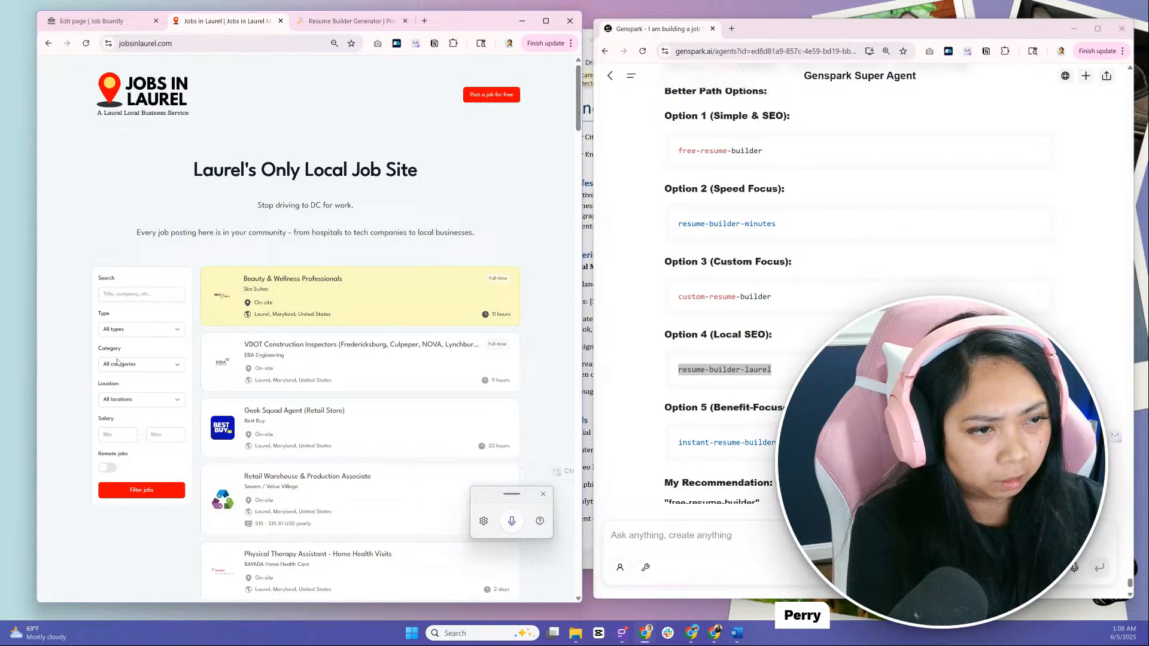
pyautogui.scroll(-20, 69, 361)
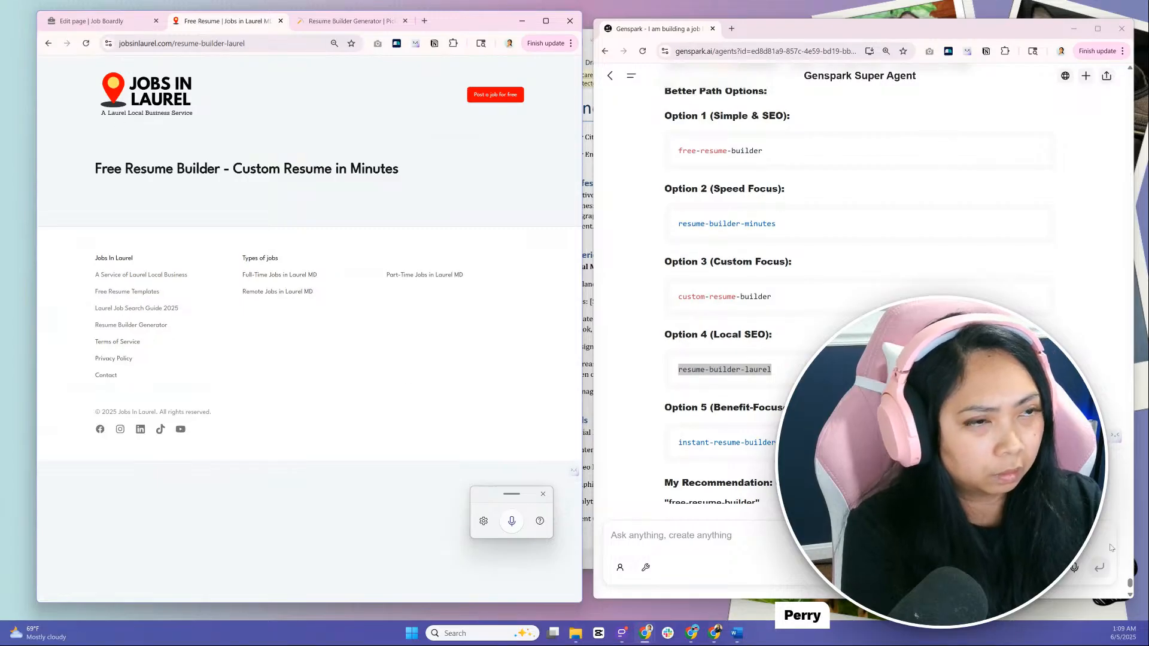
pyautogui.click(85, 44)
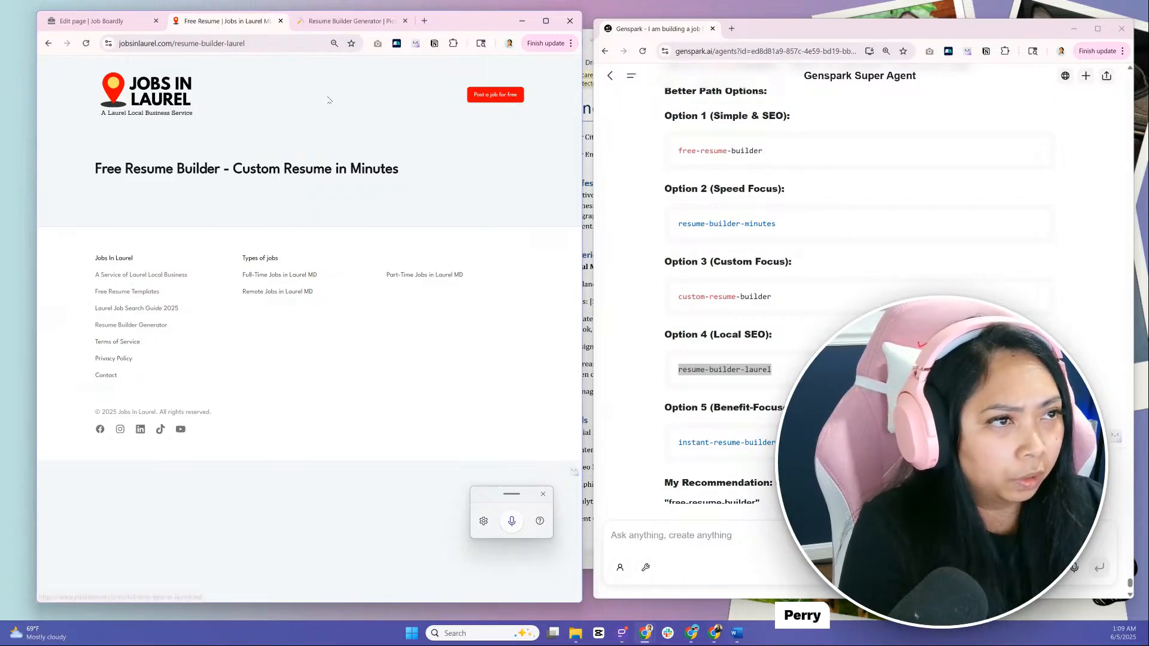
pyautogui.hotkey('ctrl', 'shift', 'Tab')
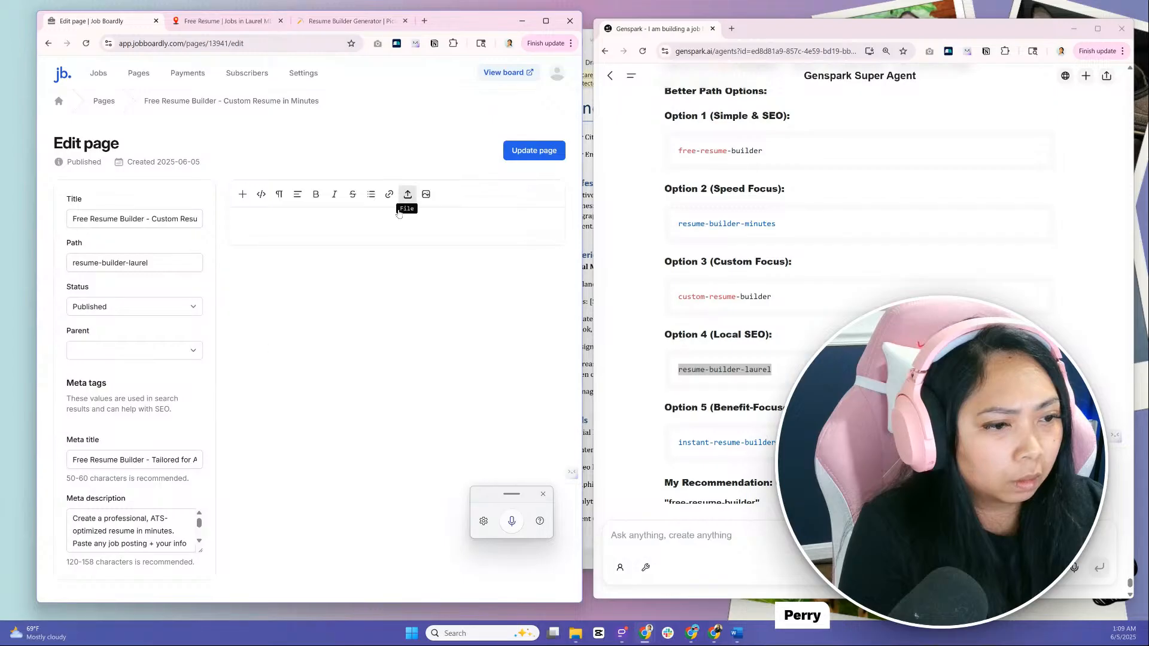
pyautogui.click(529, 150)
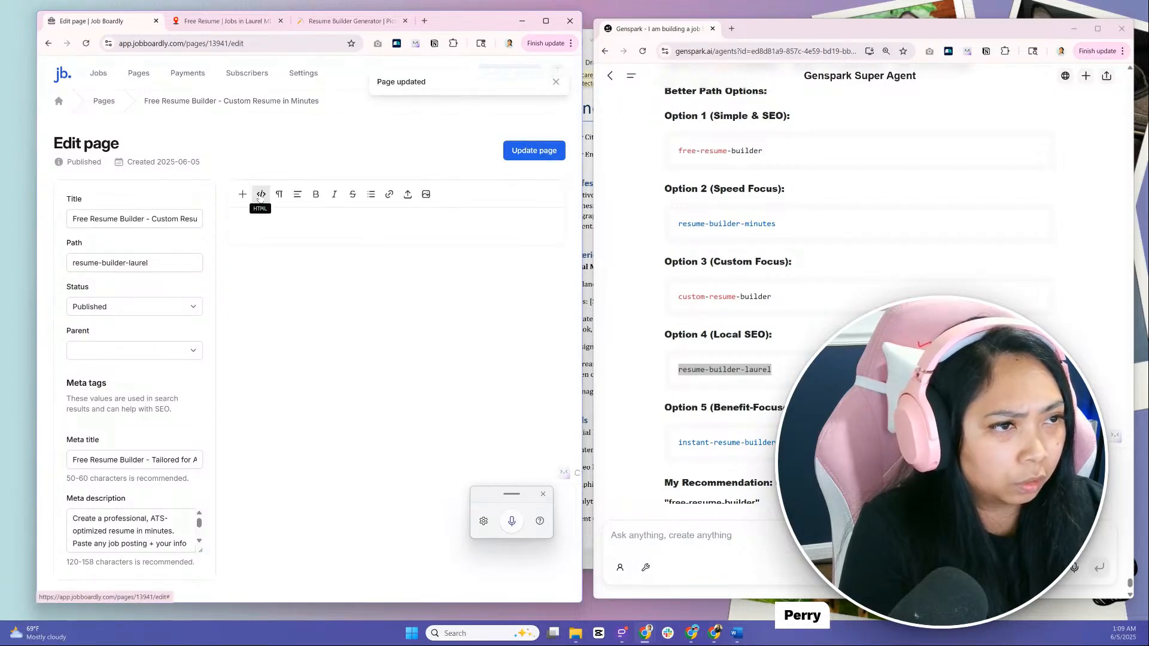
# Rename the "Resume Builder Generator" footer link in the board's design settings to "Free Resume Builder"
pyautogui.click(303, 73)
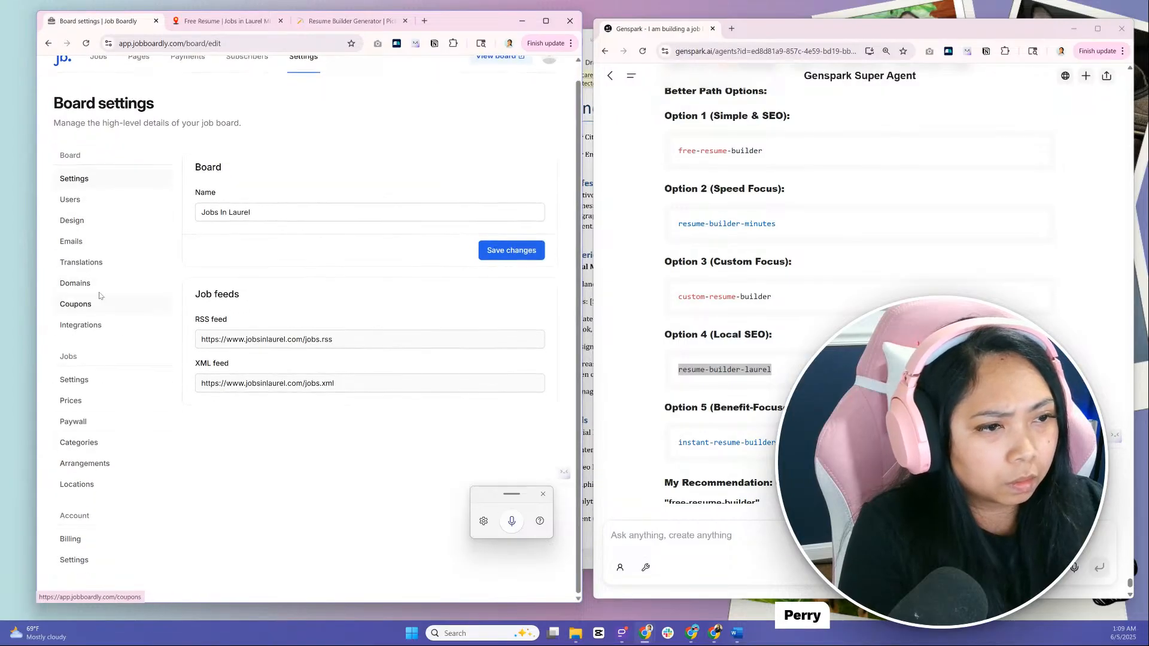
pyautogui.scroll(-4, 228, 335)
pyautogui.scroll(-8, 228, 335)
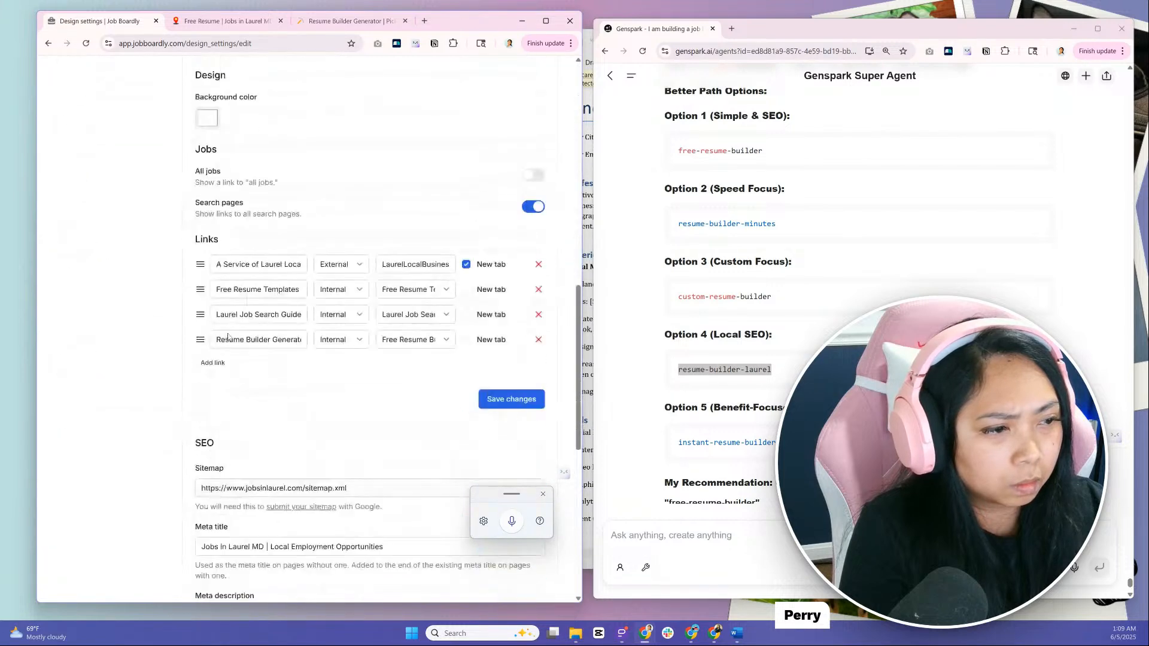
pyautogui.click(233, 341)
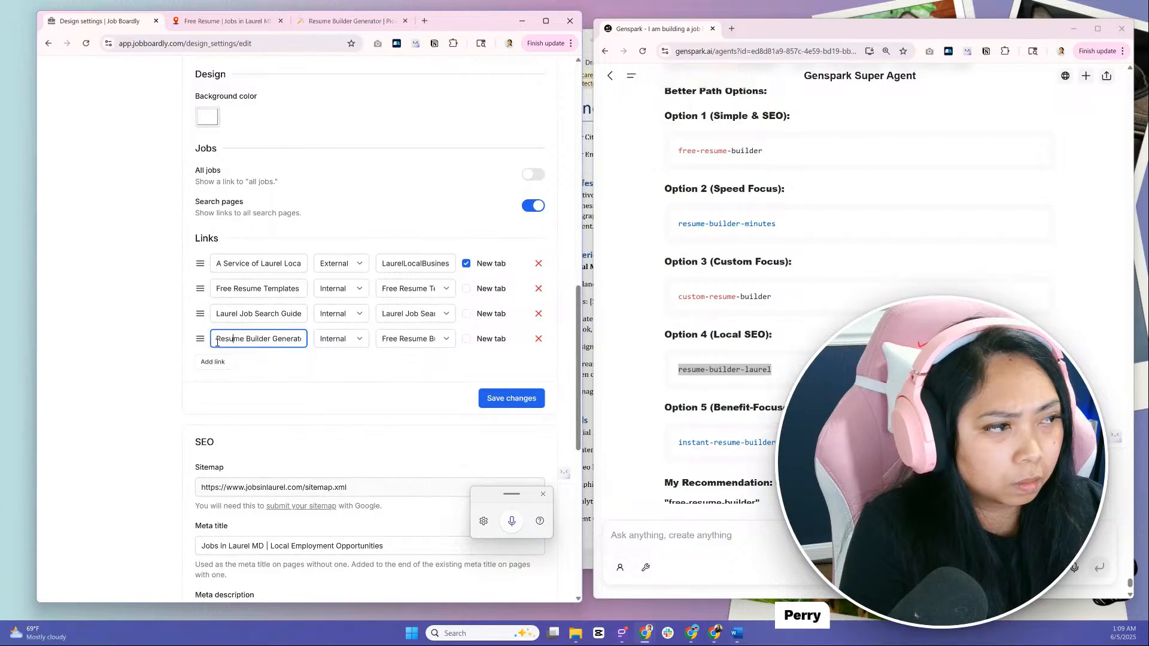
pyautogui.moveTo(216, 341); pyautogui.dragTo(311, 358)
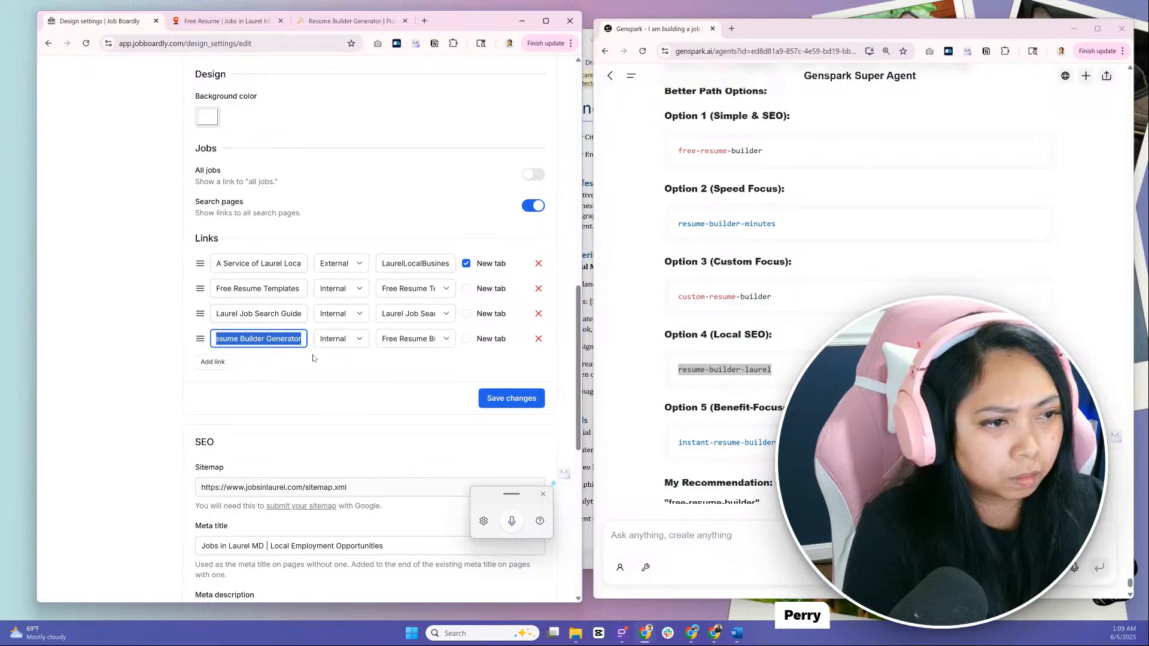
pyautogui.write('Free')
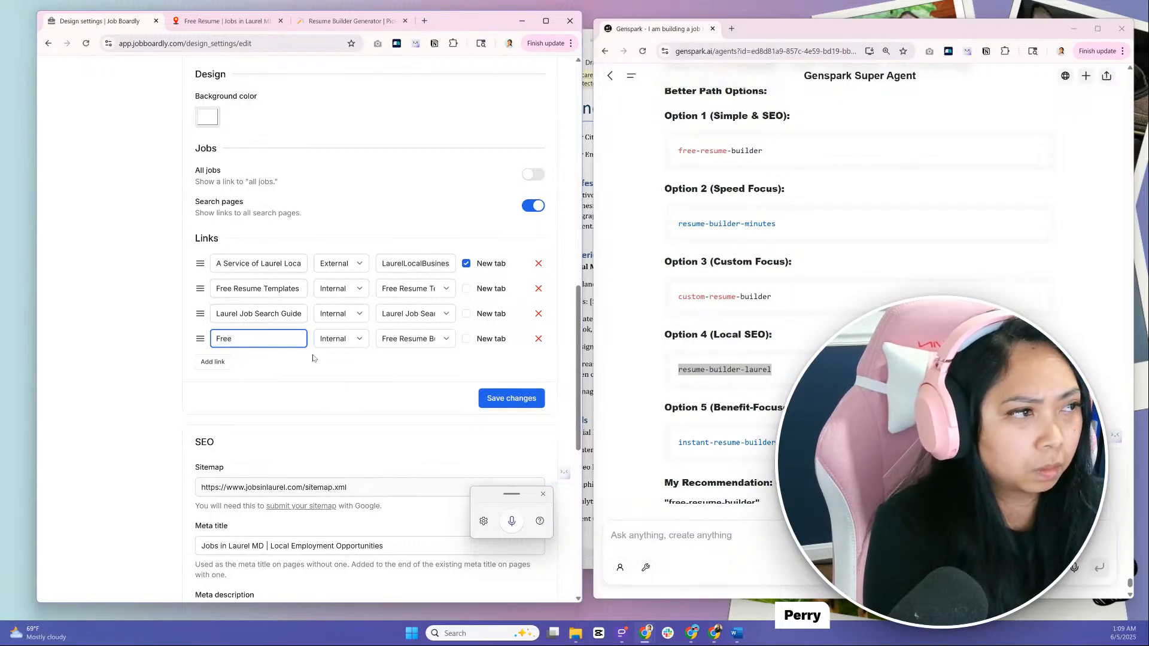
pyautogui.write(' Resume Builder')
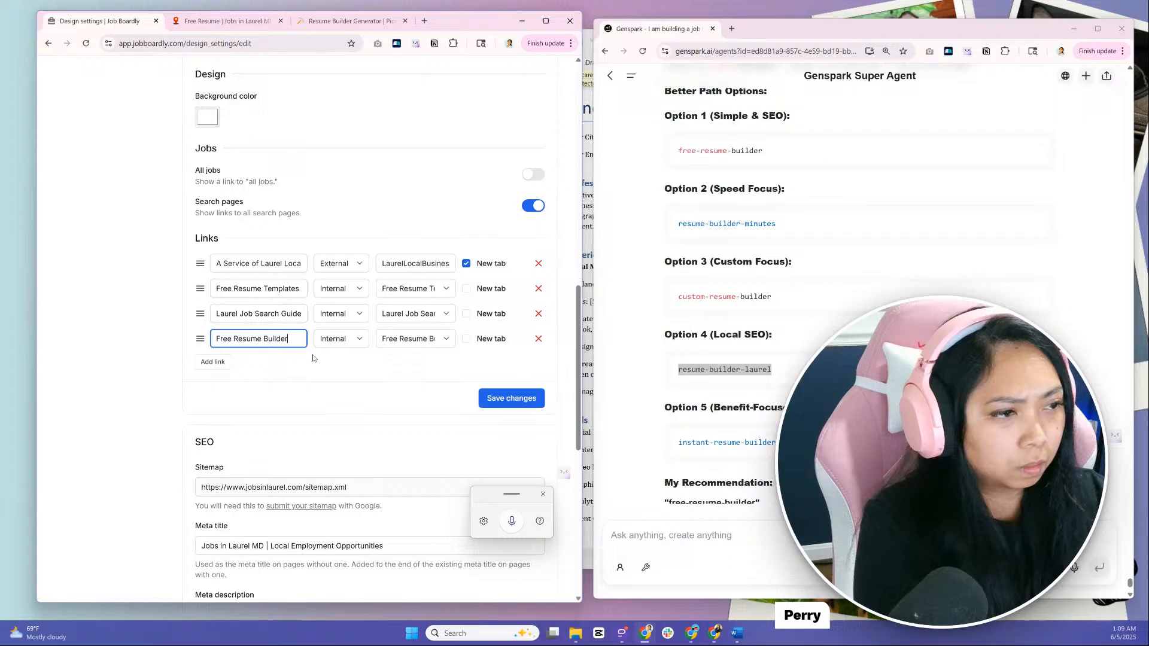
# Point the renamed footer link to the "Free Resume Builder - Custom Resume in Minutes" page and save the design settings
pyautogui.click(410, 338)
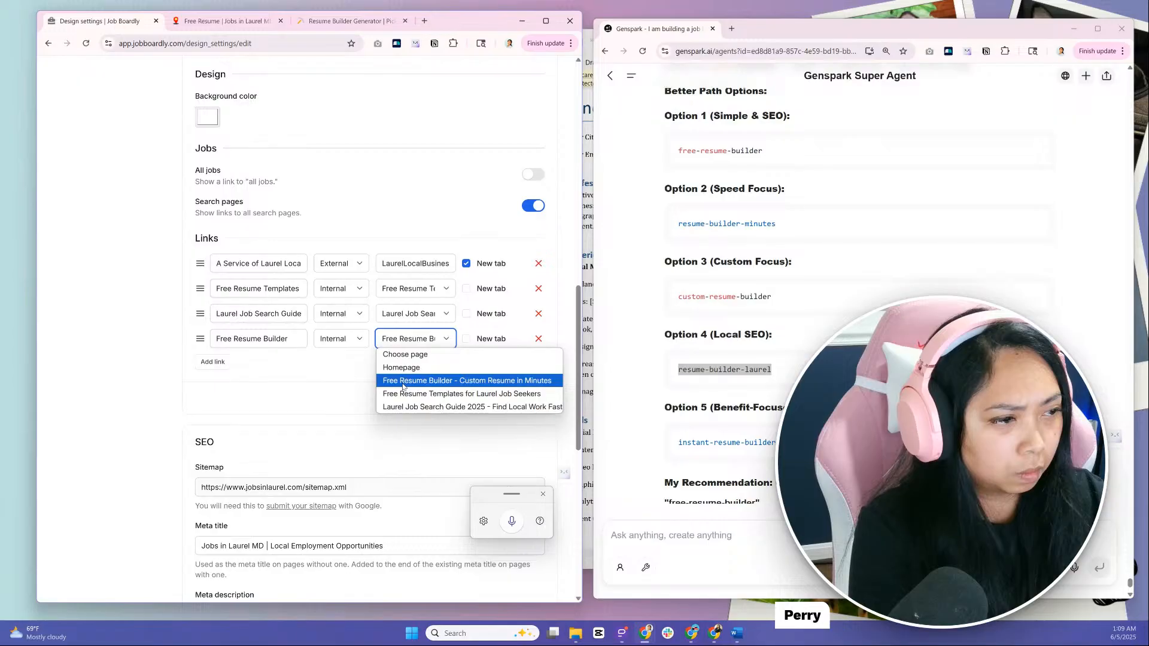
pyautogui.click(403, 381)
pyautogui.click(487, 403)
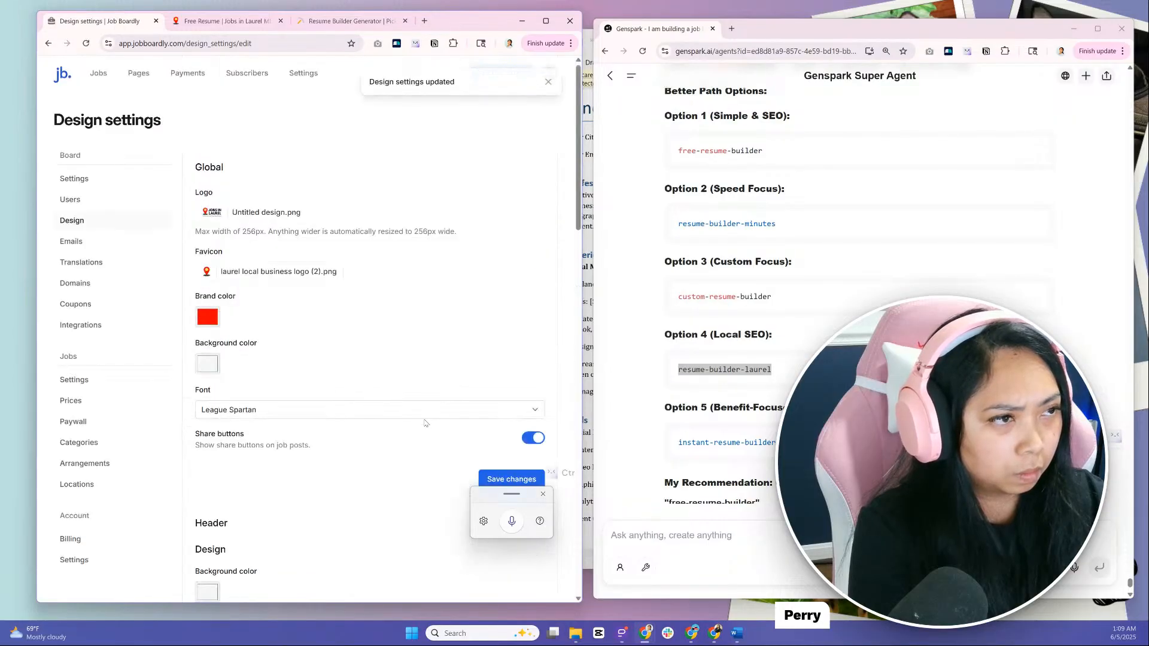
# Follow the "Free Resume Builder" footer link from the live Jobs in Laurel homepage to check the page
pyautogui.click(224, 21)
pyautogui.click(155, 86)
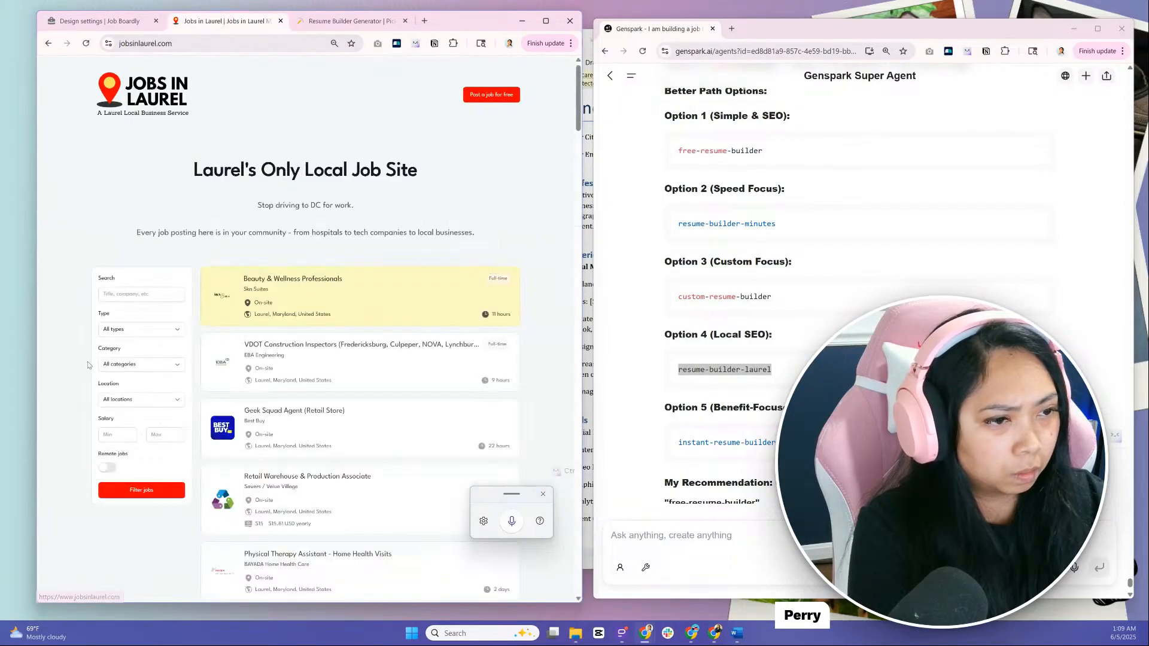
pyautogui.scroll(-10, 83, 368)
pyautogui.scroll(-15, 84, 368)
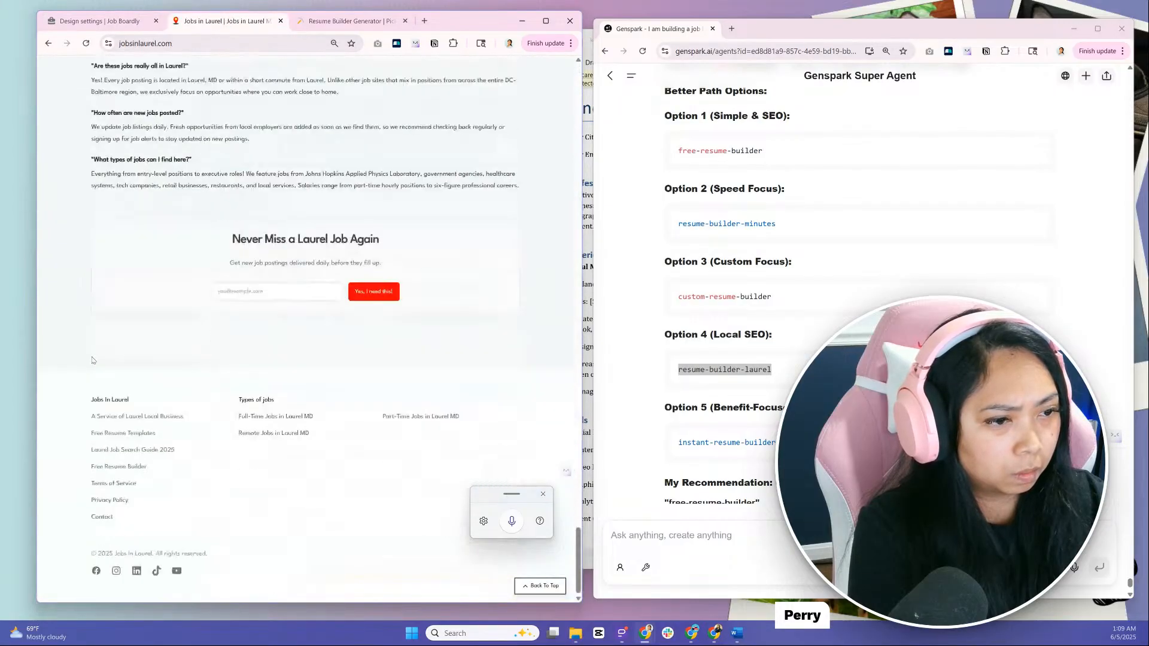
pyautogui.click(129, 467)
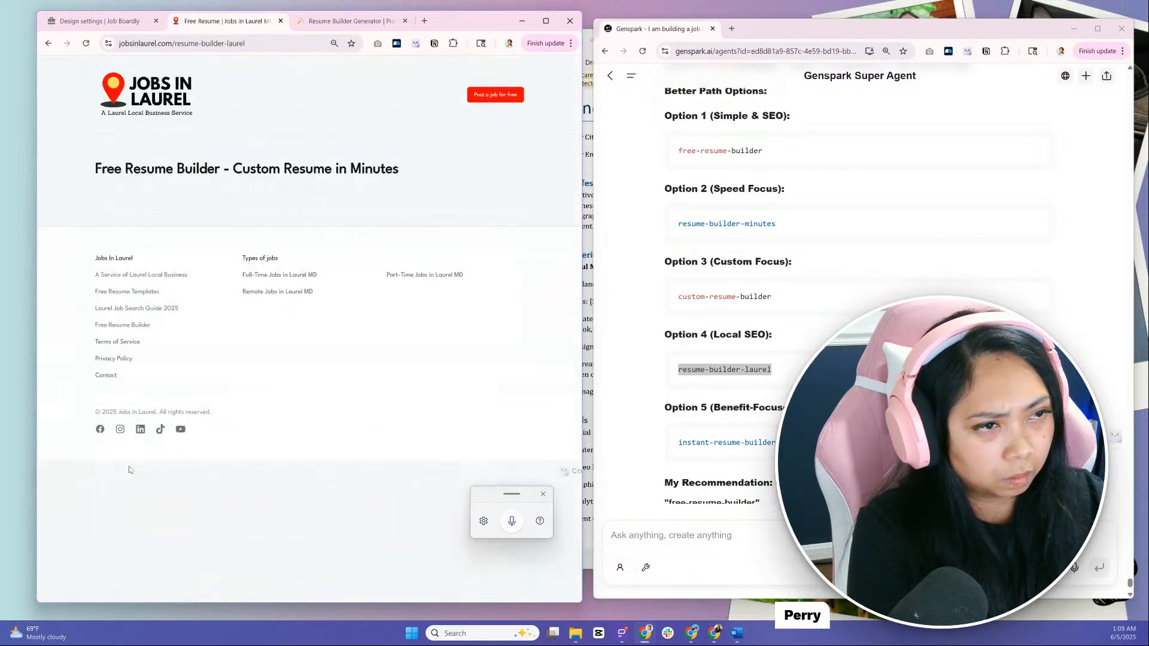
# Reopen the "Free Resume Builder - Custom Resume in Minutes" page for editing in Job Boardly and show its content as HTML code
pyautogui.click(89, 22)
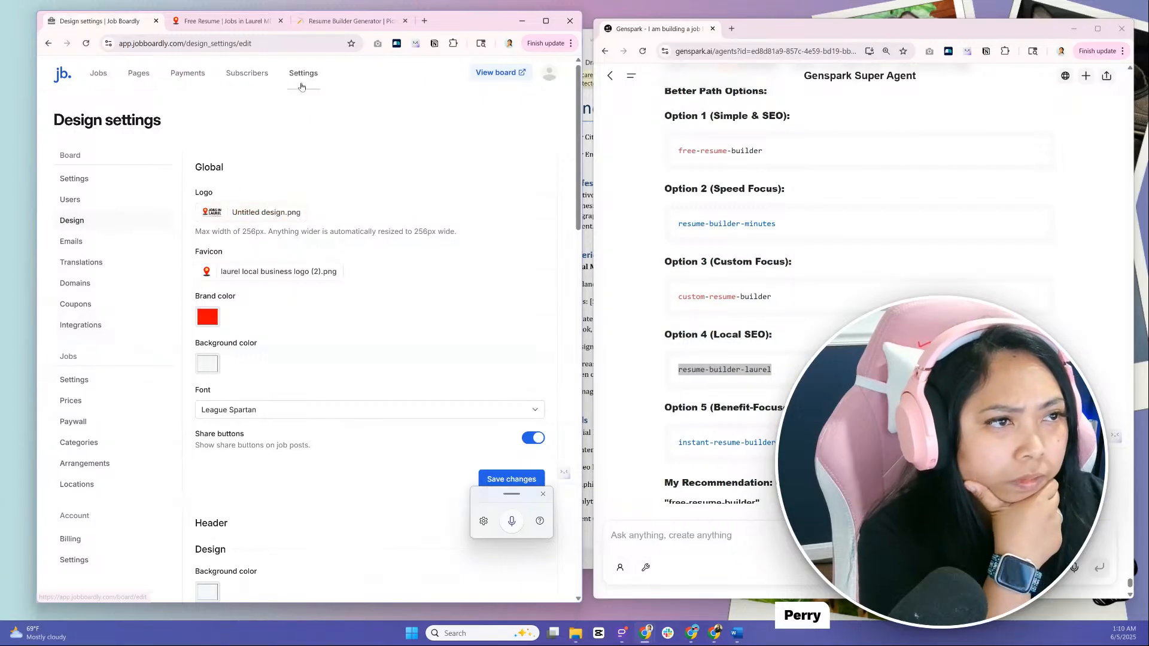
pyautogui.click(134, 78)
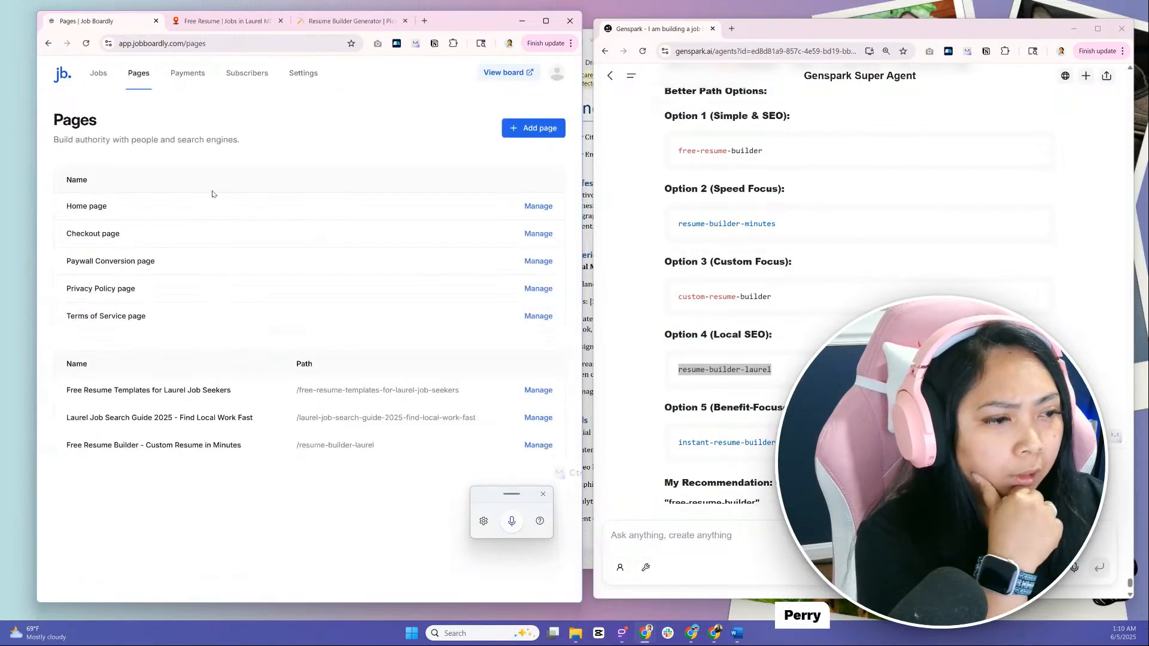
pyautogui.click(537, 445)
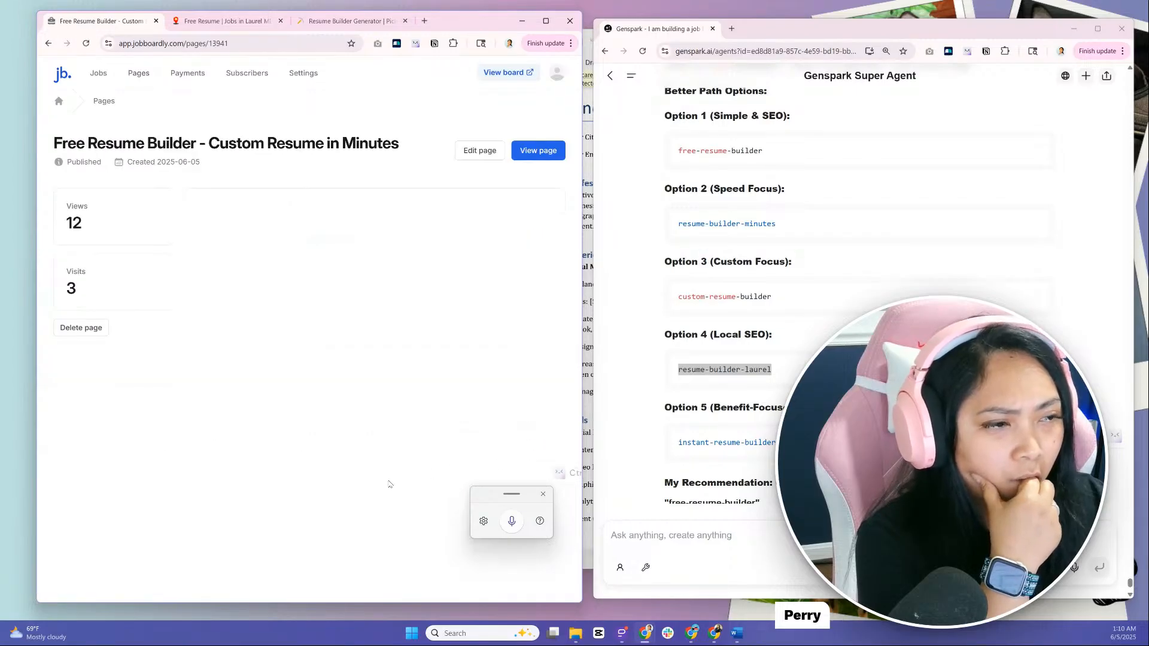
pyautogui.click(479, 152)
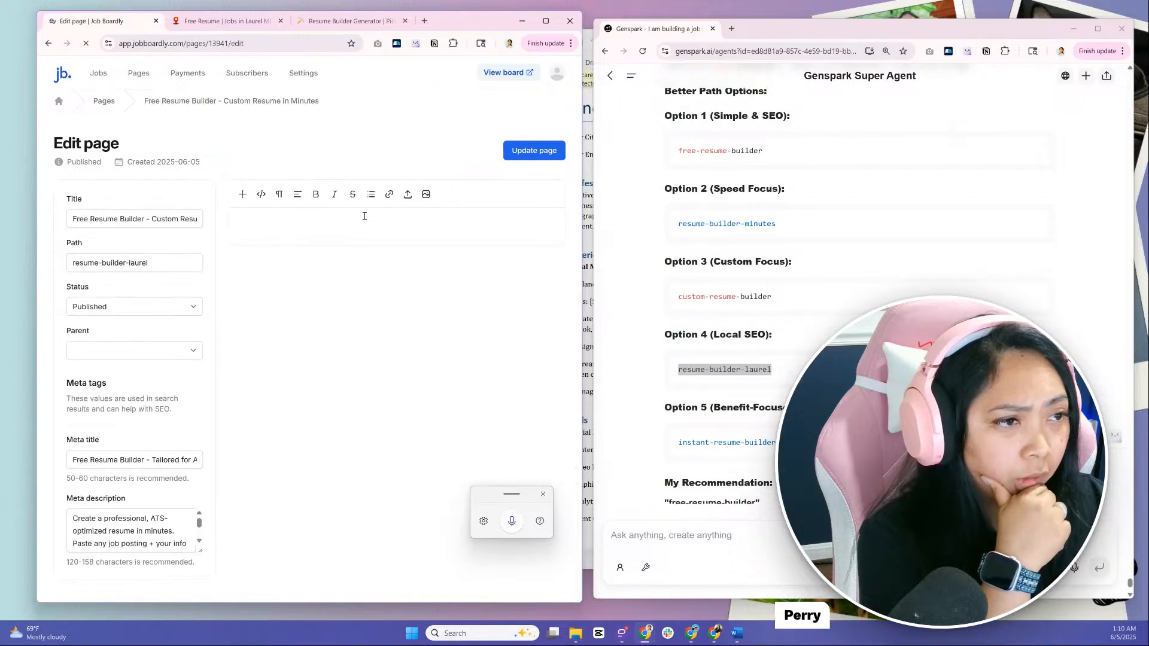
pyautogui.click(259, 196)
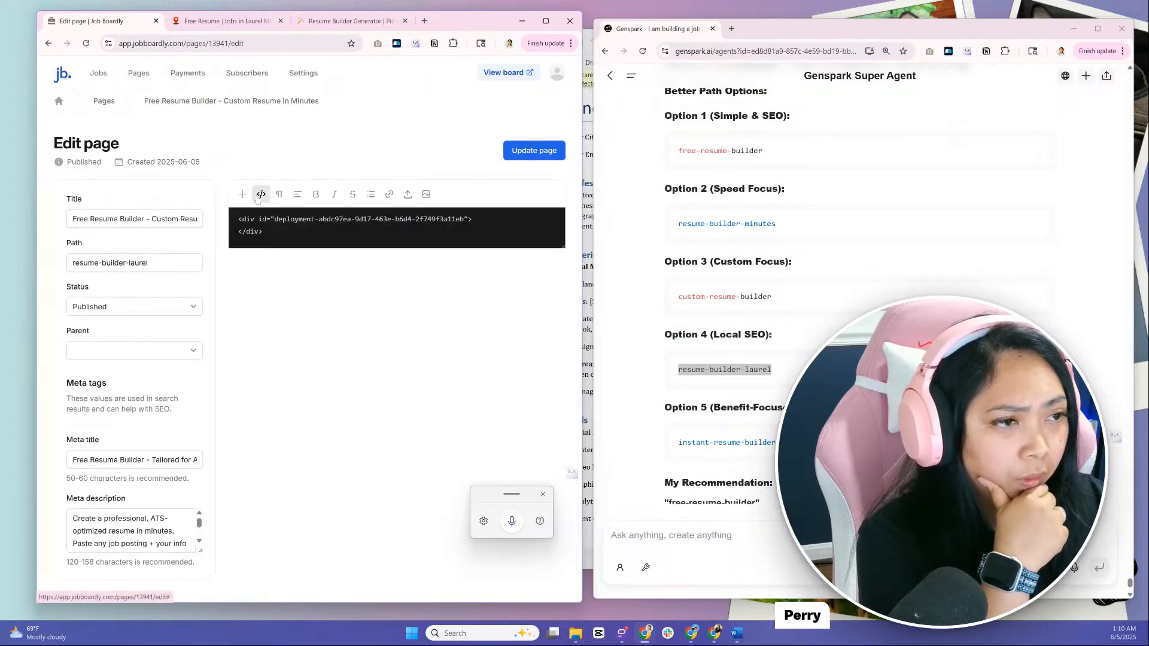
# Copy the general website embed code for the Resume Builder Generator from Pickaxe
pyautogui.click(301, 21)
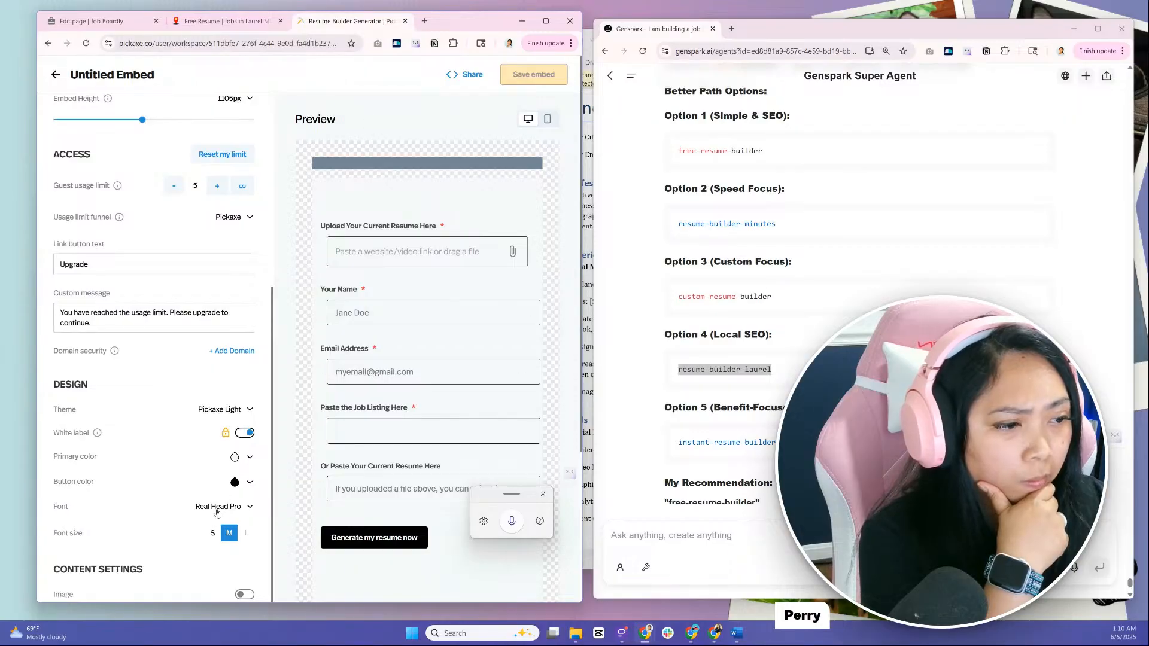
pyautogui.scroll(-4, 217, 513)
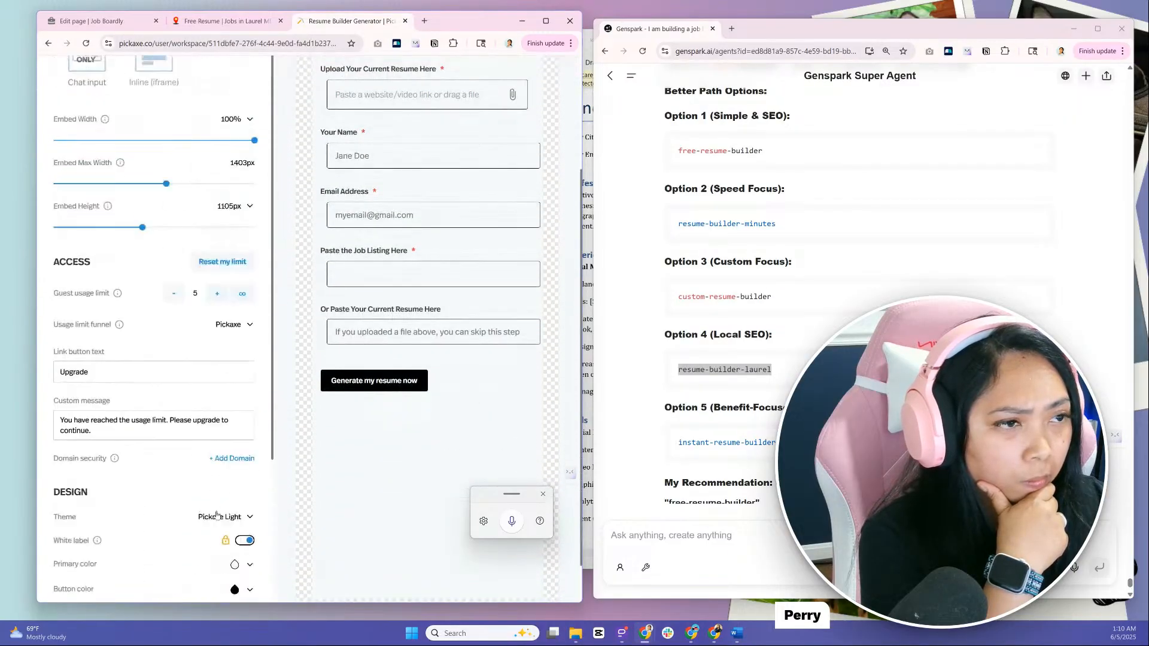
pyautogui.scroll(3, 217, 516)
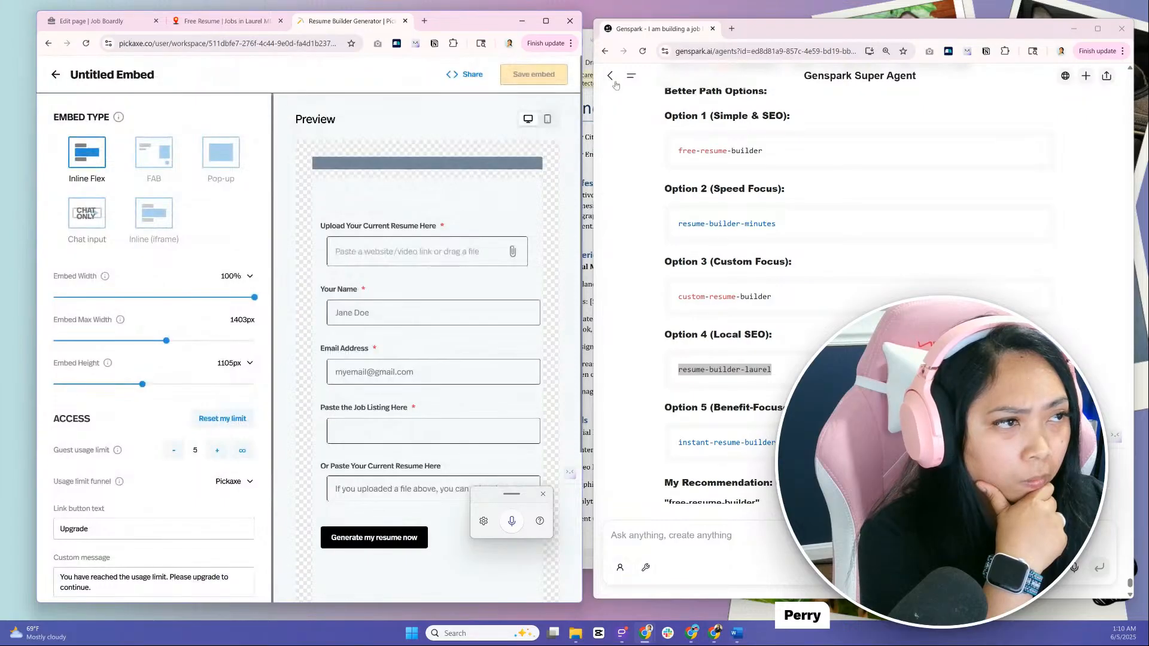
pyautogui.click(472, 74)
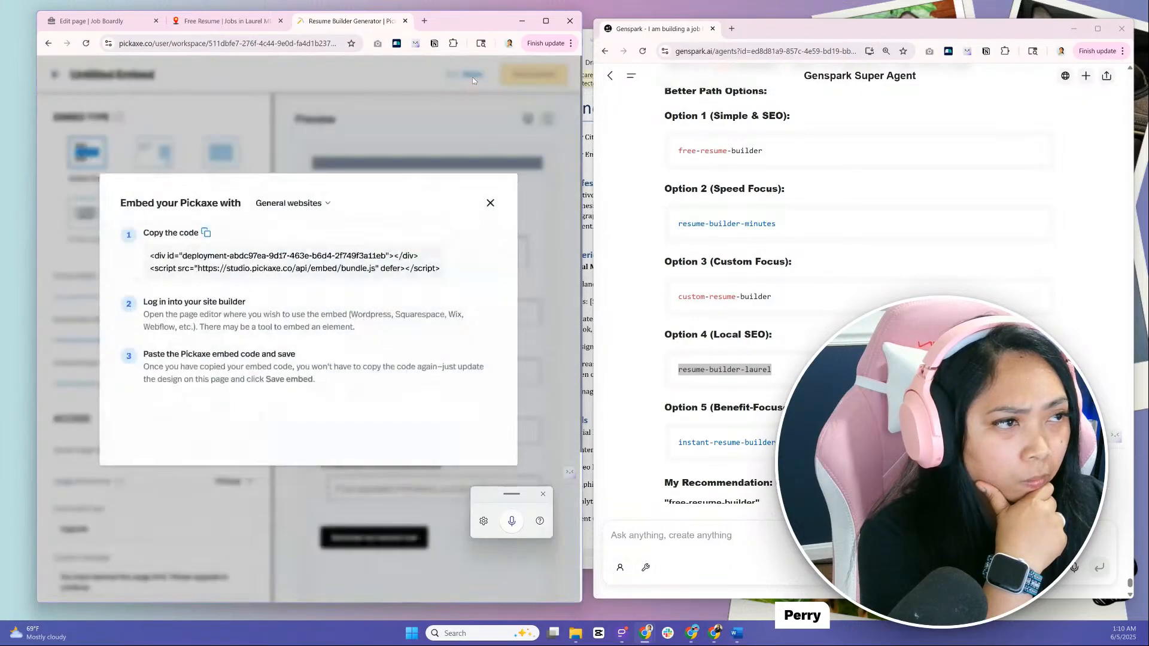
pyautogui.click(204, 241)
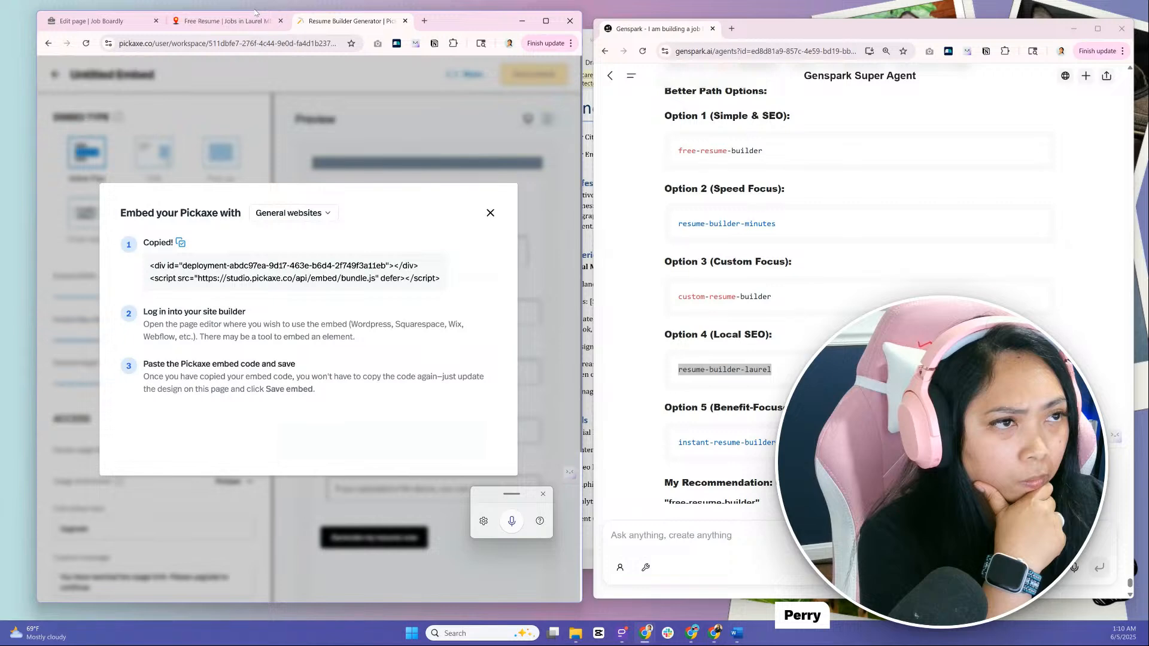
# Replace the page's HTML content in Job Boardly with the copied Pickaxe embed code and update the page
pyautogui.click(254, 15)
pyautogui.click(92, 21)
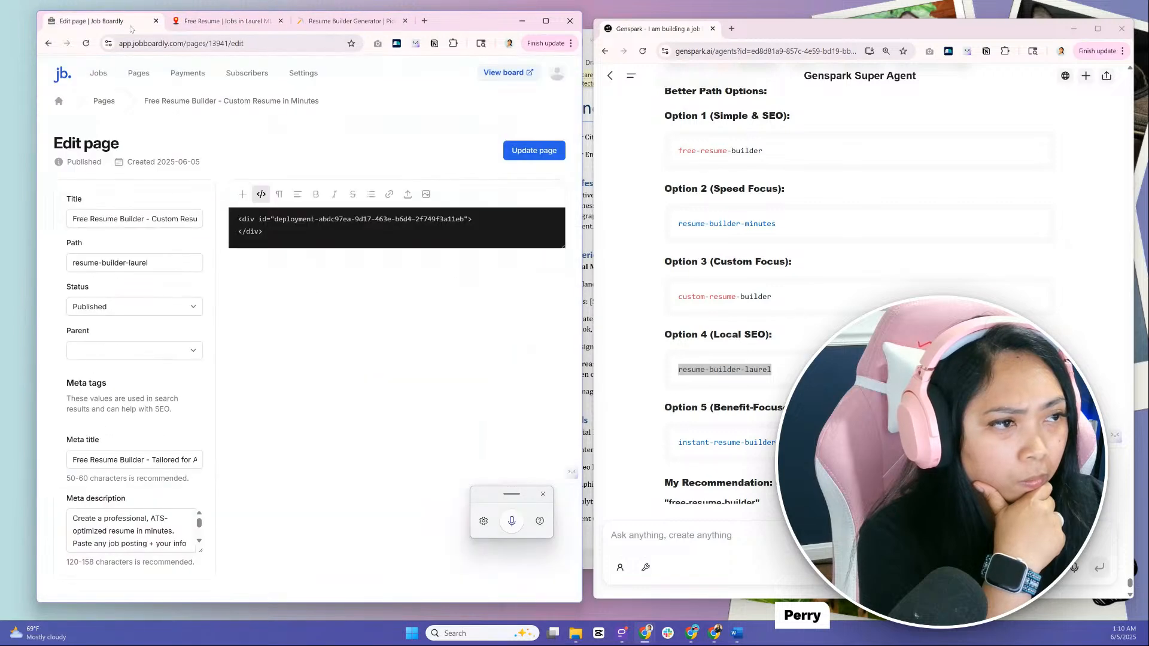
pyautogui.moveTo(380, 240); pyautogui.dragTo(220, 208)
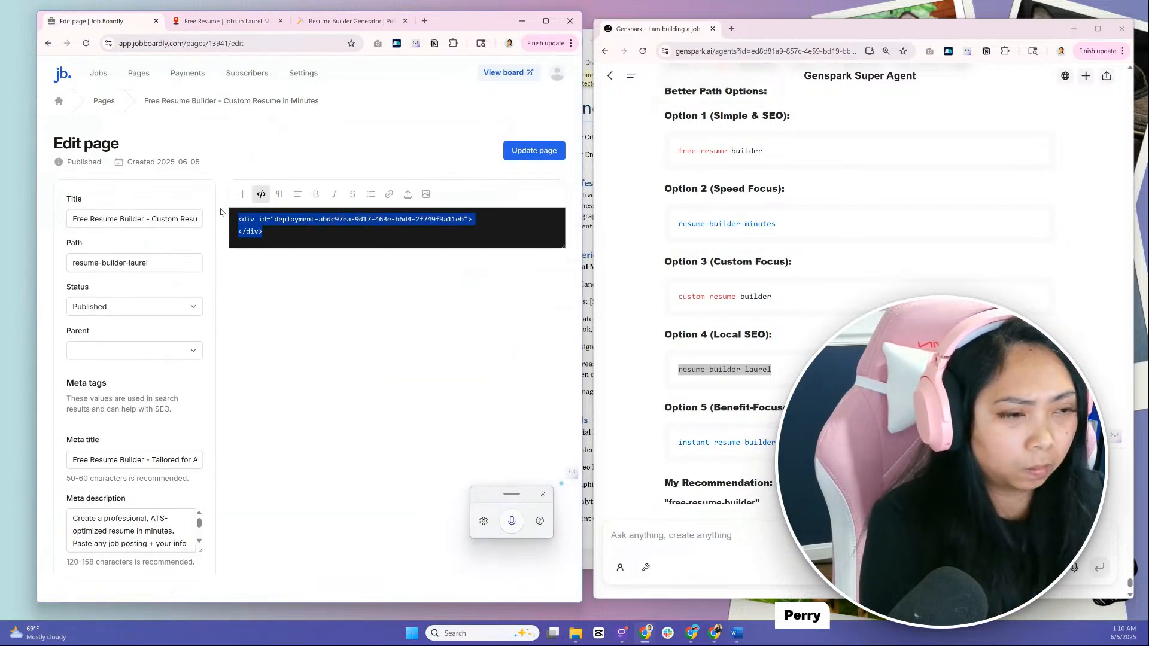
pyautogui.hotkey('ctrl', 'v')
pyautogui.click(526, 152)
# Reload the live resume builder page, look through its embedded form and select the page's web address
pyautogui.click(224, 21)
pyautogui.click(86, 46)
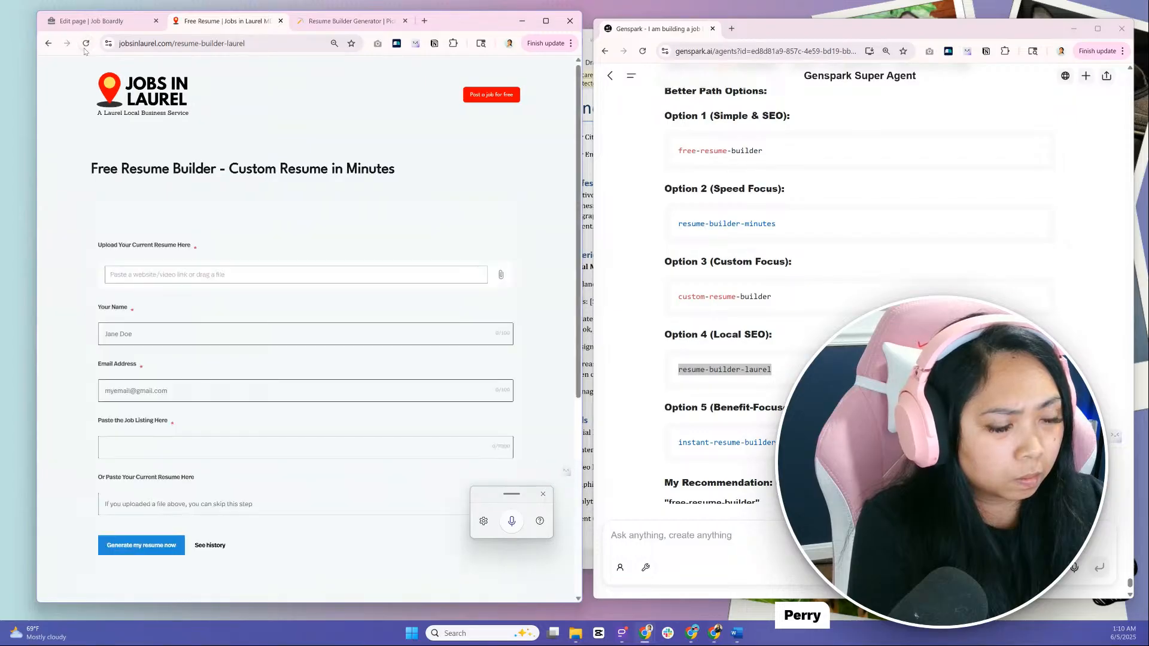
pyautogui.scroll(-10, 564, 239)
pyautogui.scroll(10, 559, 287)
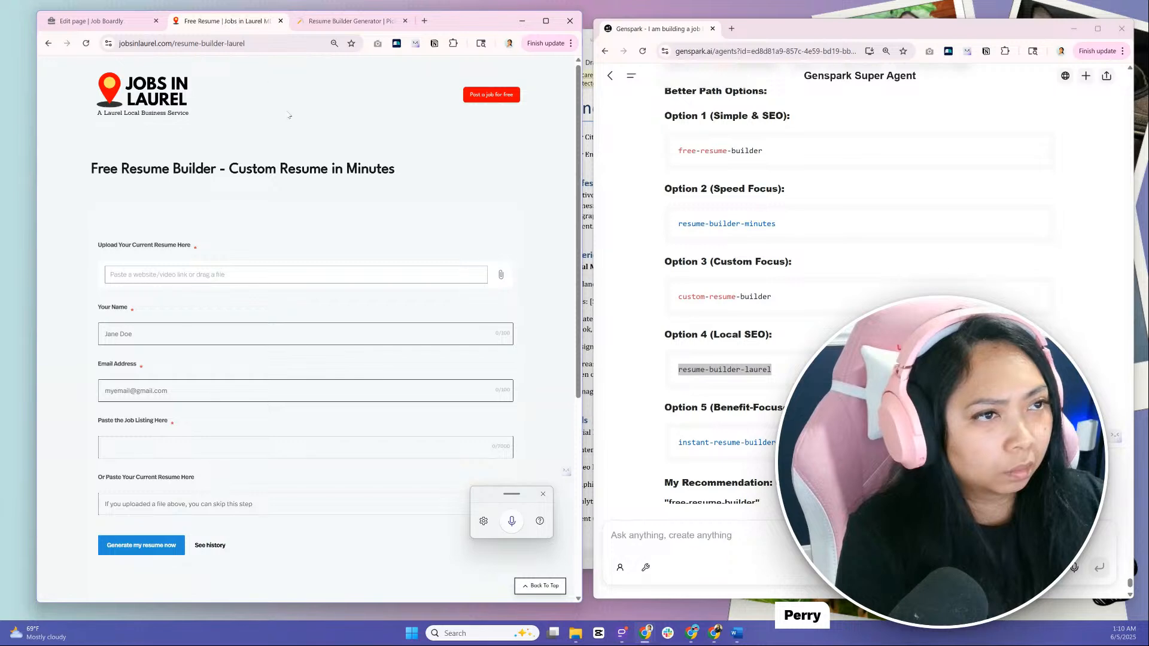
pyautogui.click(270, 43)
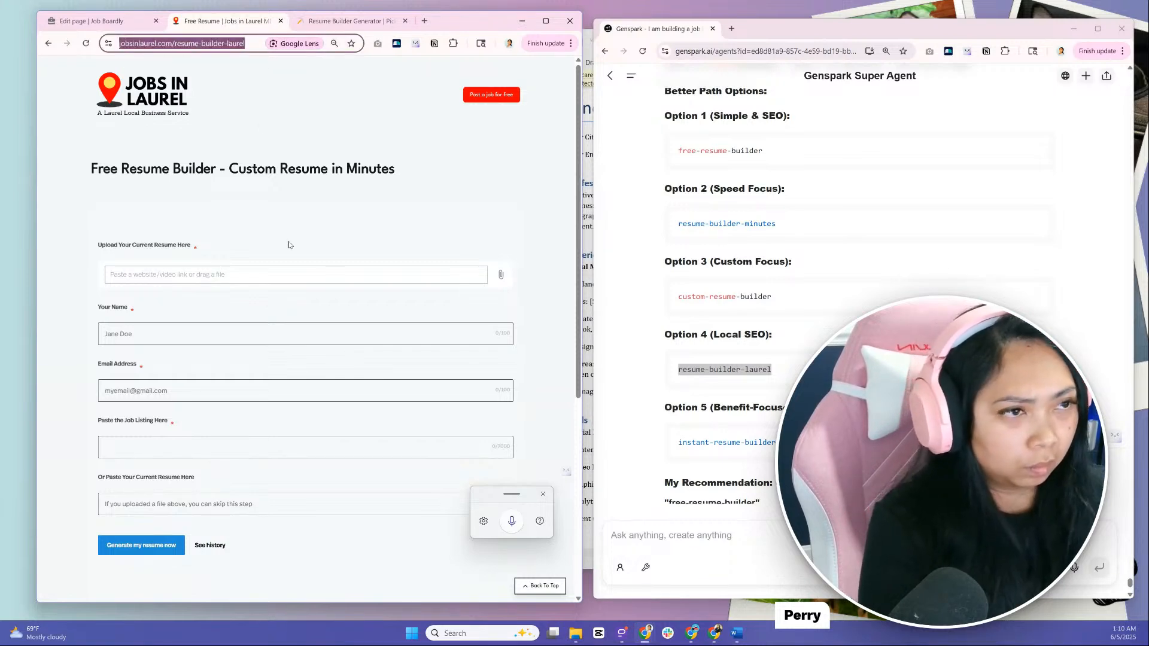
# Send Genspark the live resume builder page's address and ask what copy would entice users to use the resume builder
pyautogui.click(708, 536)
pyautogui.write('Here is the')
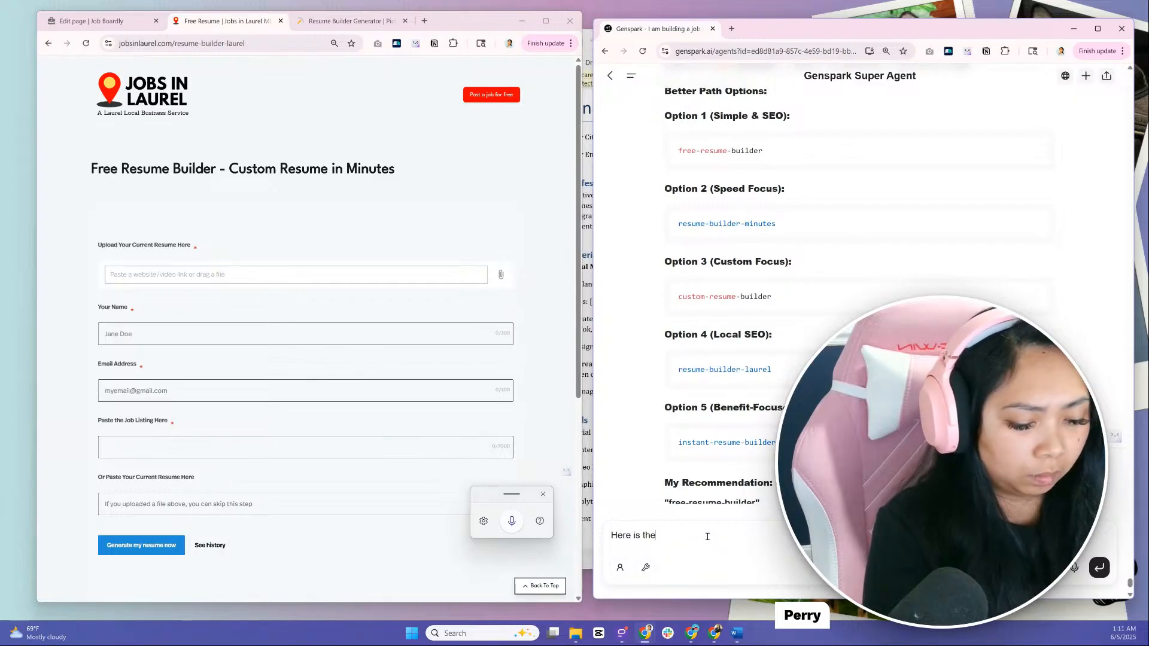
pyautogui.write(' page:')
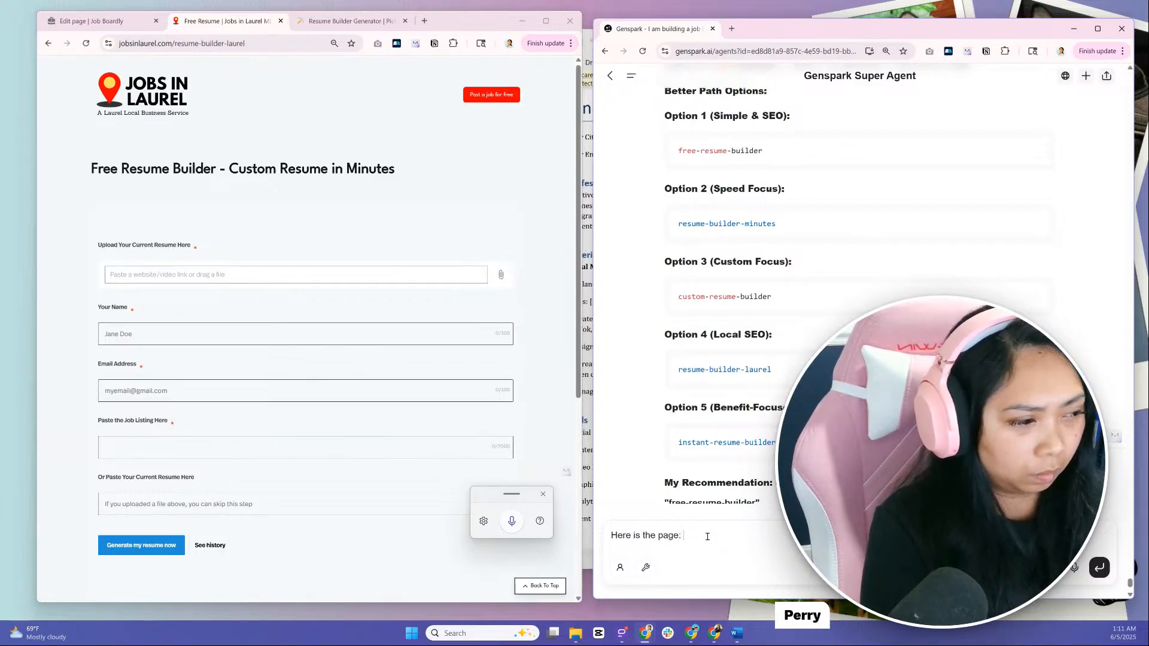
pyautogui.hotkey('ctrl', 'v')
pyautogui.hotkey('shift', 'Return')
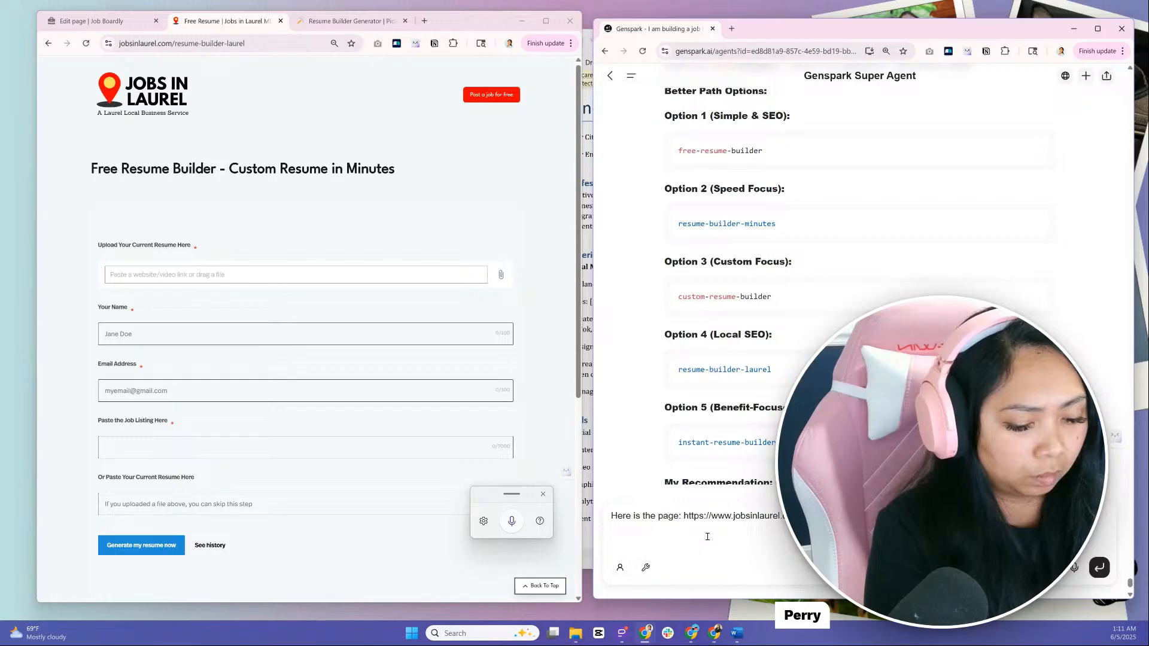
pyautogui.write('W')
pyautogui.press('BackSpace')
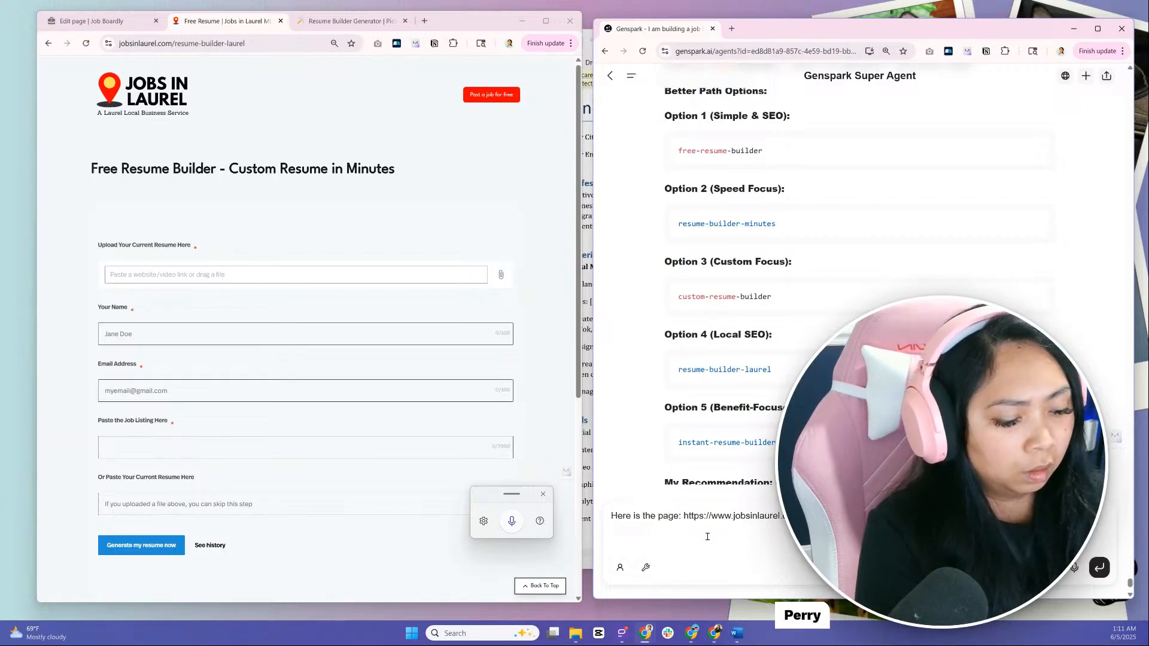
pyautogui.press('super+h')
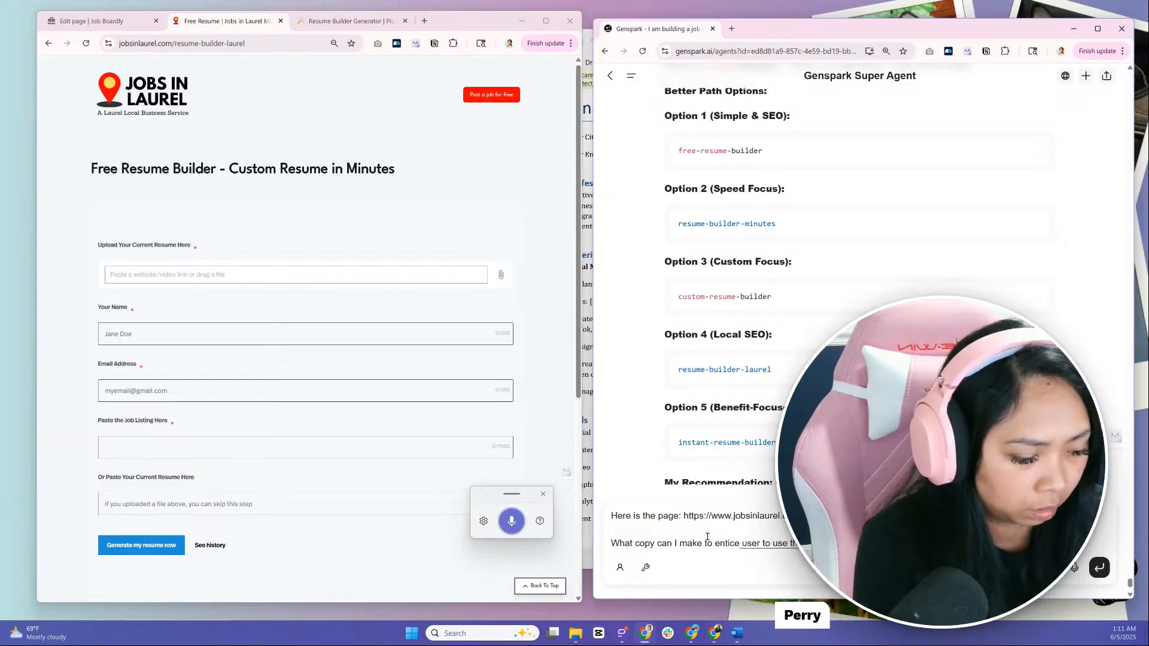
pyautogui.press('Return')
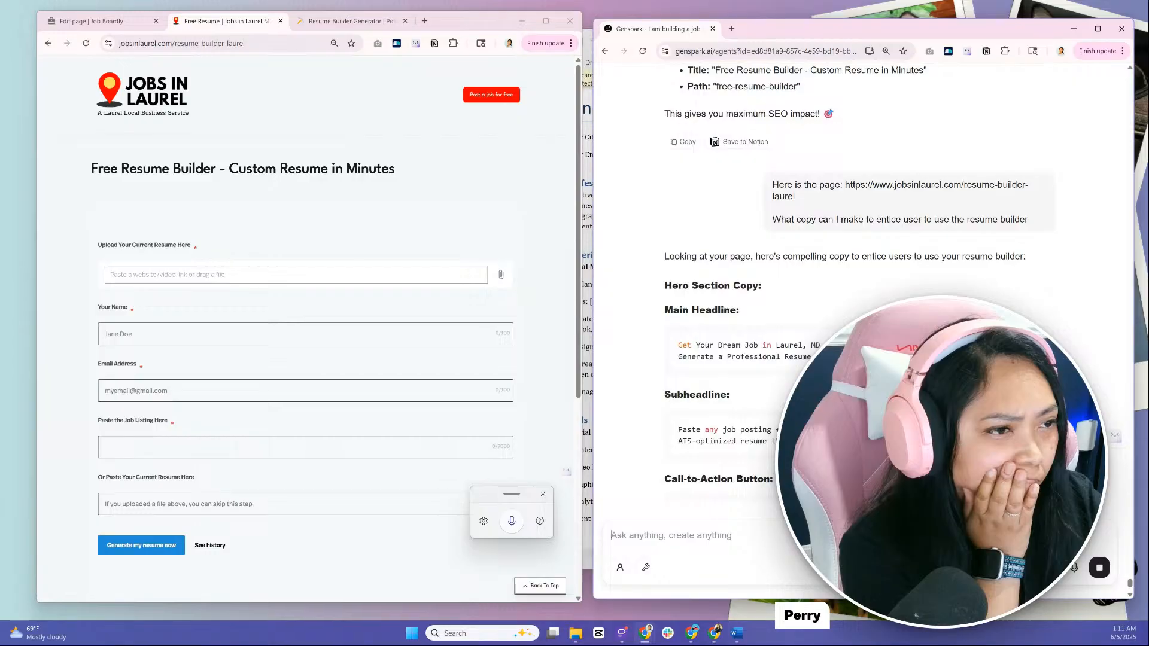
# Return to the resume builder page's editor in Job Boardly and show its content as HTML code
pyautogui.click(96, 21)
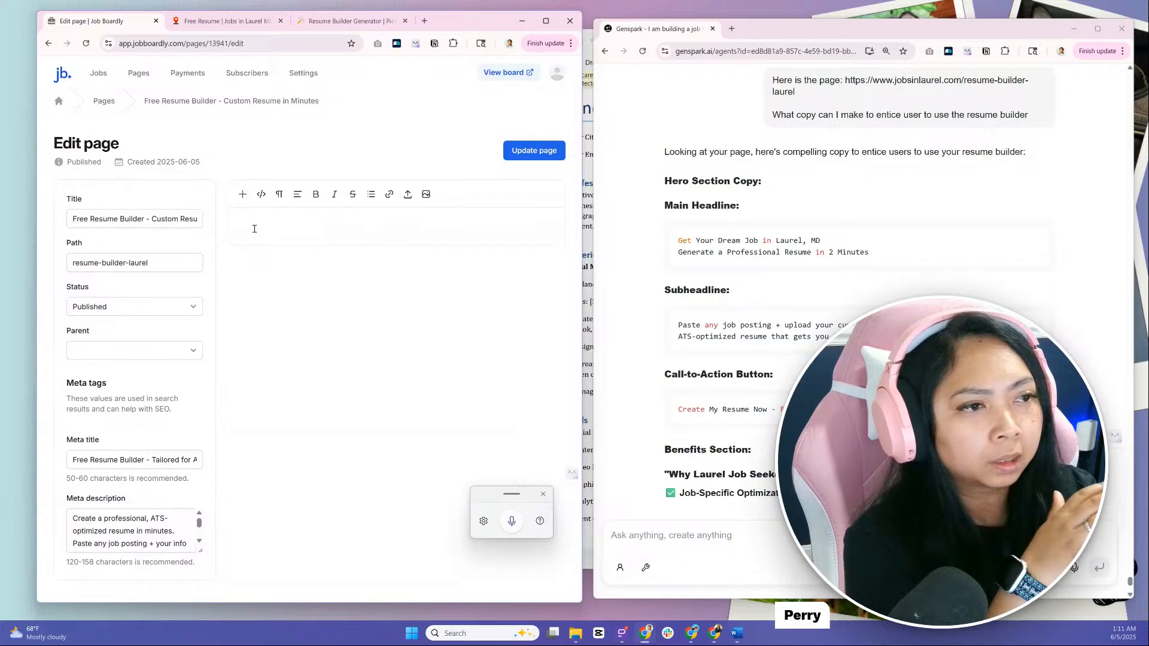
pyautogui.click(278, 224)
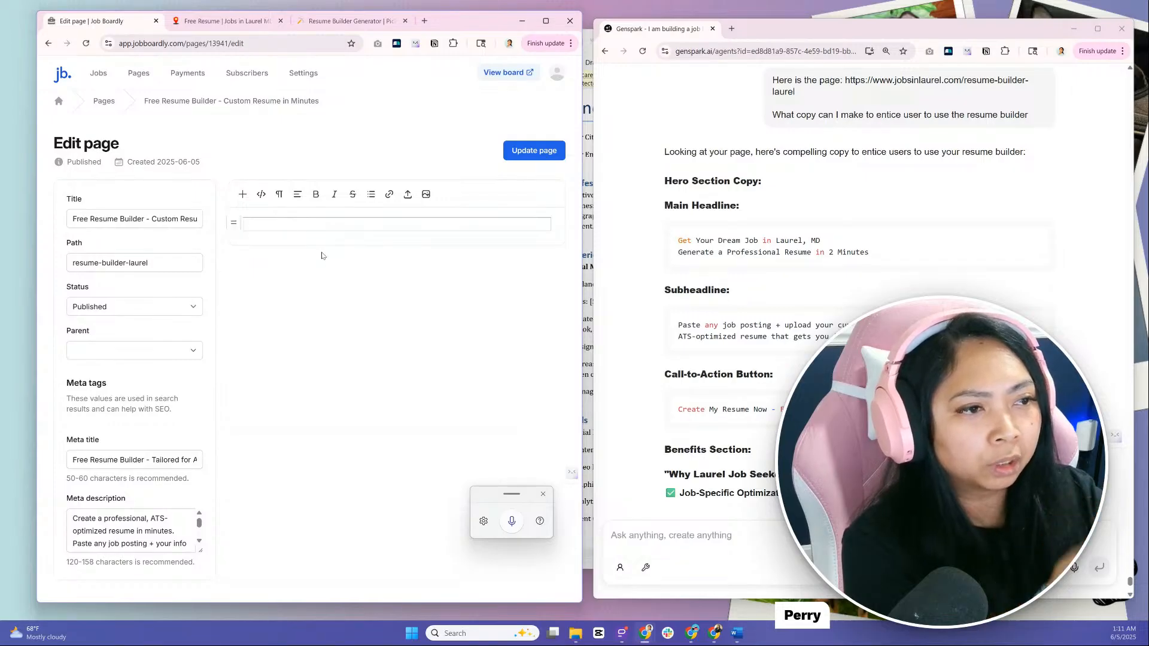
pyautogui.click(261, 194)
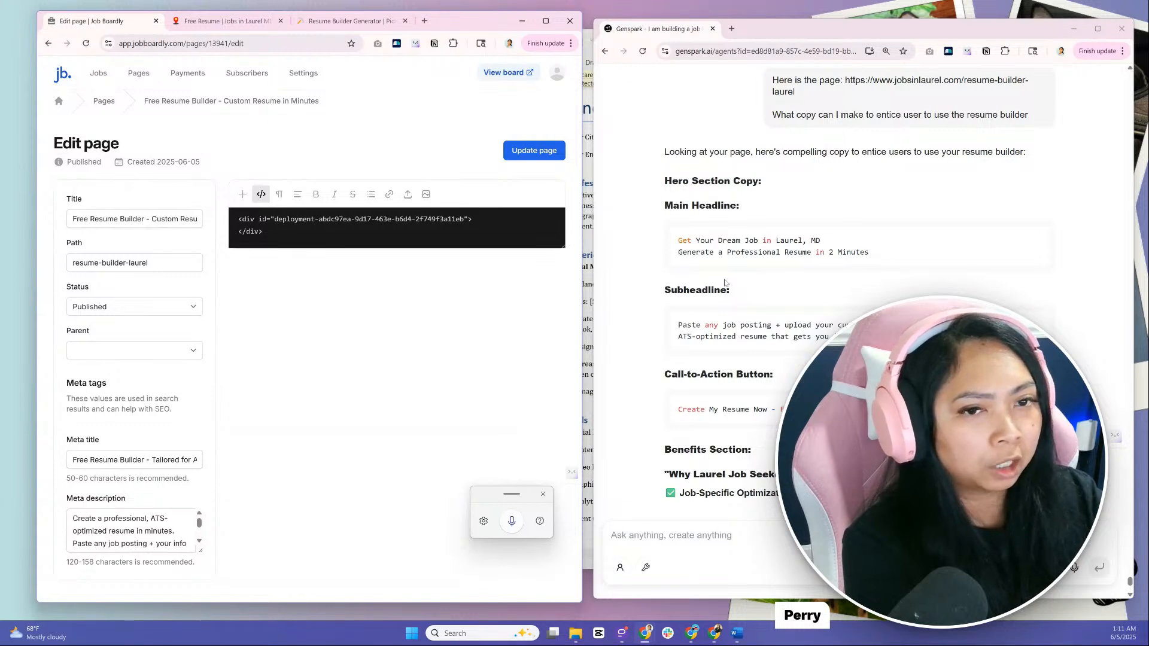
# Review Genspark's suggested copy and ask it to rewrite the subheadline without "tailored", mentioning PDF download and emphasizing that it is completely free
pyautogui.scroll(-1, 724, 281)
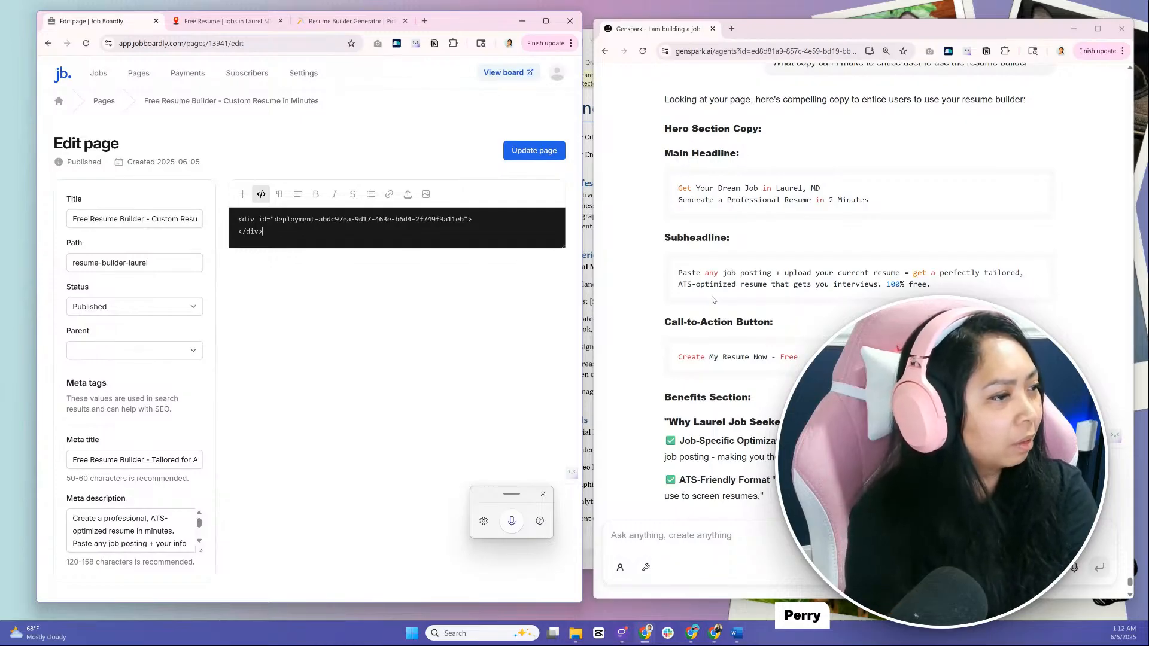
pyautogui.scroll(-1, 709, 302)
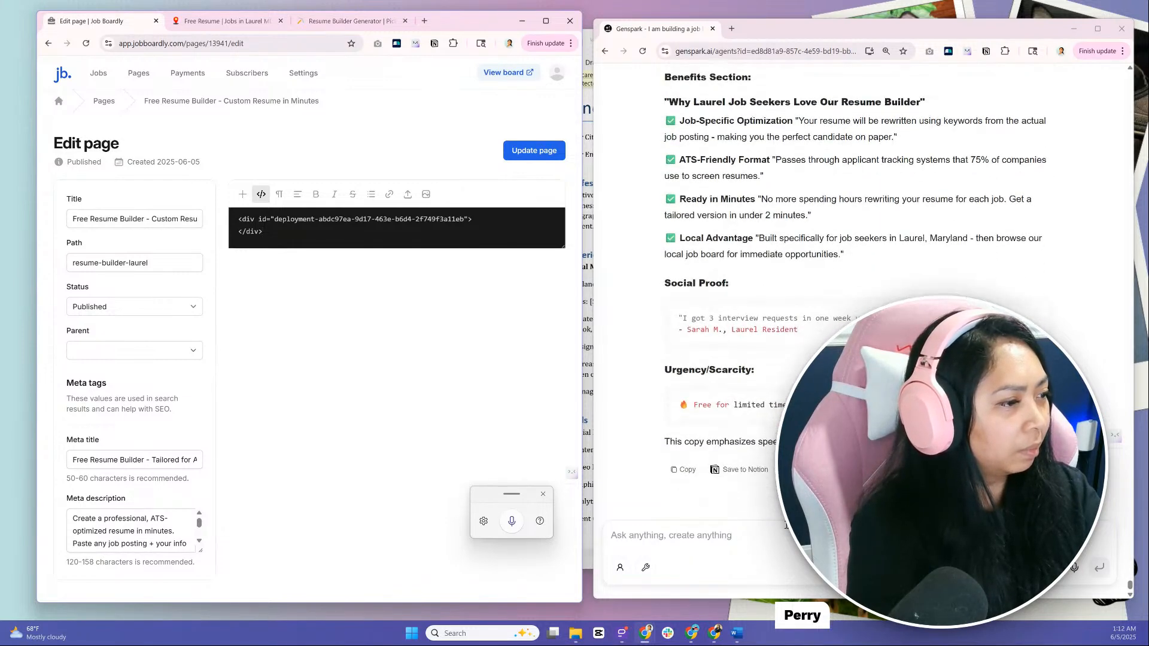
pyautogui.scroll(5, 856, 299)
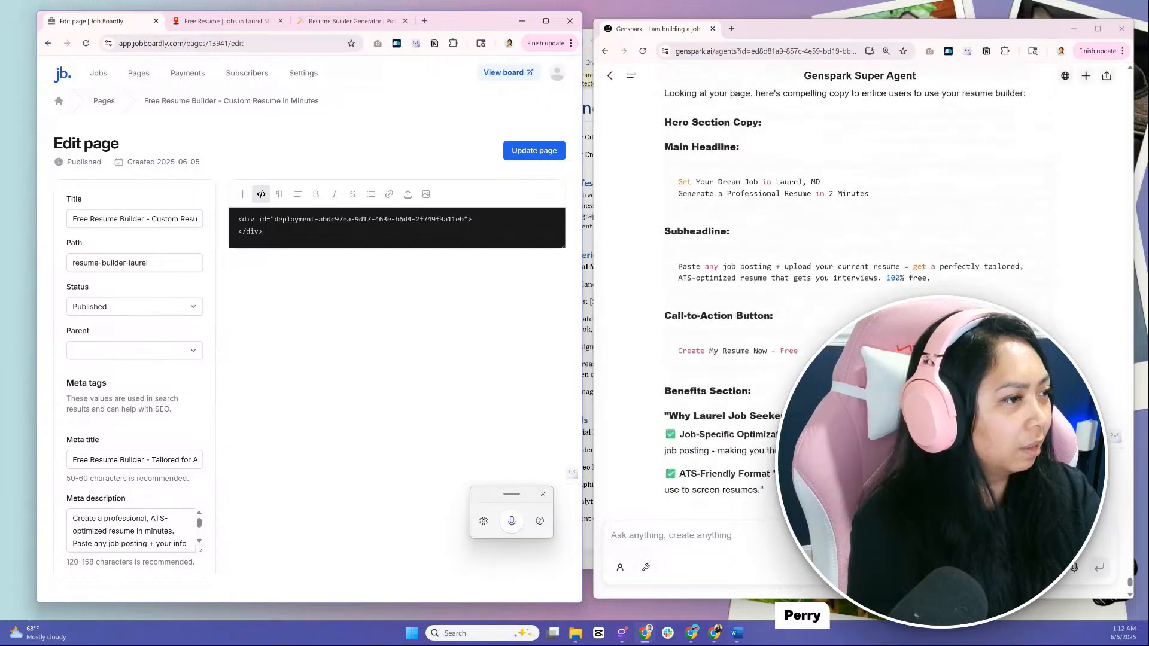
pyautogui.click(788, 535)
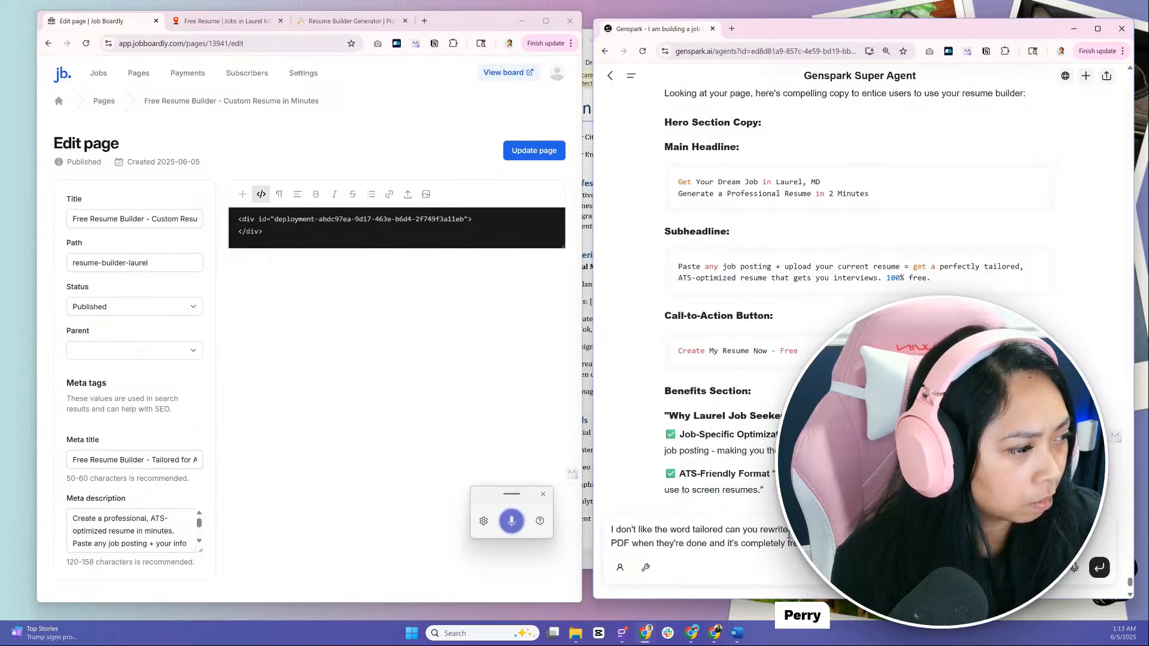
pyautogui.press('Return')
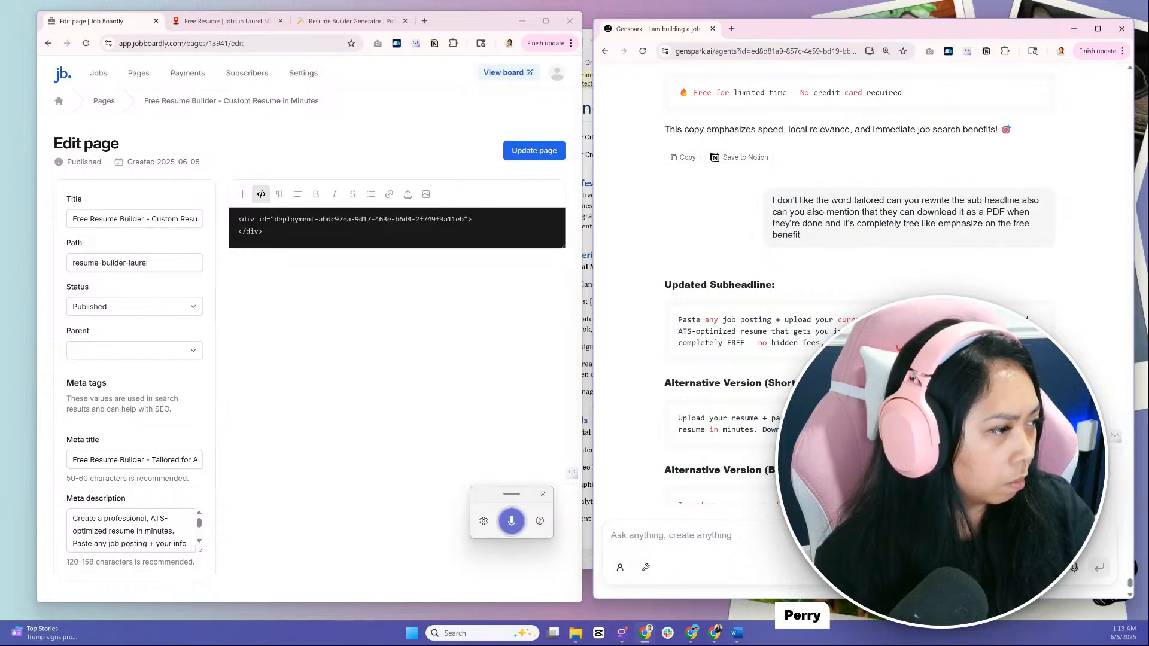
# Copy the suggested two-line main headline starting "Get Your Dream Job in Laurel, MD" into a new Genspark message
pyautogui.scroll(10, 860, 315)
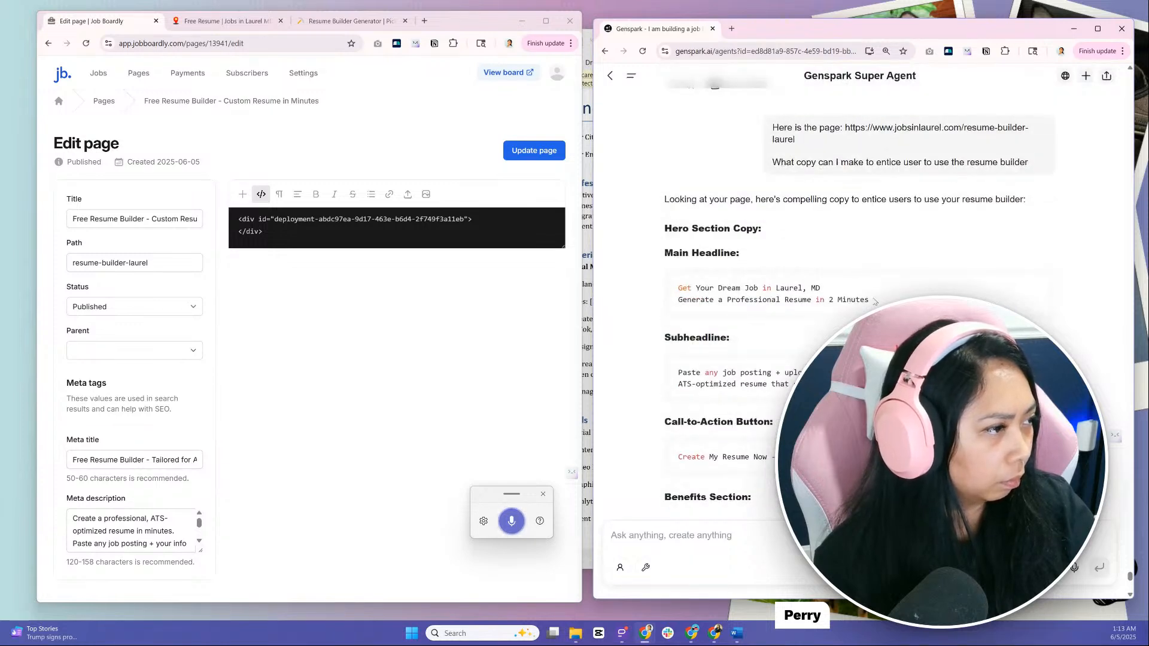
pyautogui.moveTo(874, 302); pyautogui.dragTo(656, 292)
pyautogui.hotkey('ctrl', 'c')
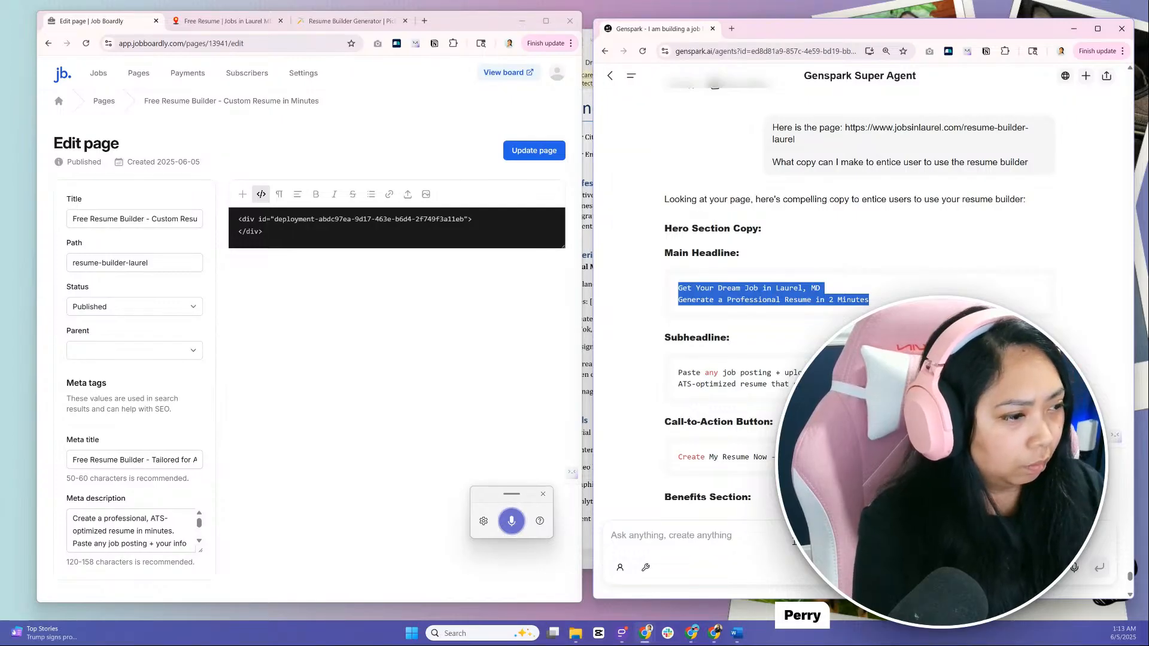
pyautogui.click(794, 542)
pyautogui.hotkey('ctrl', 'v')
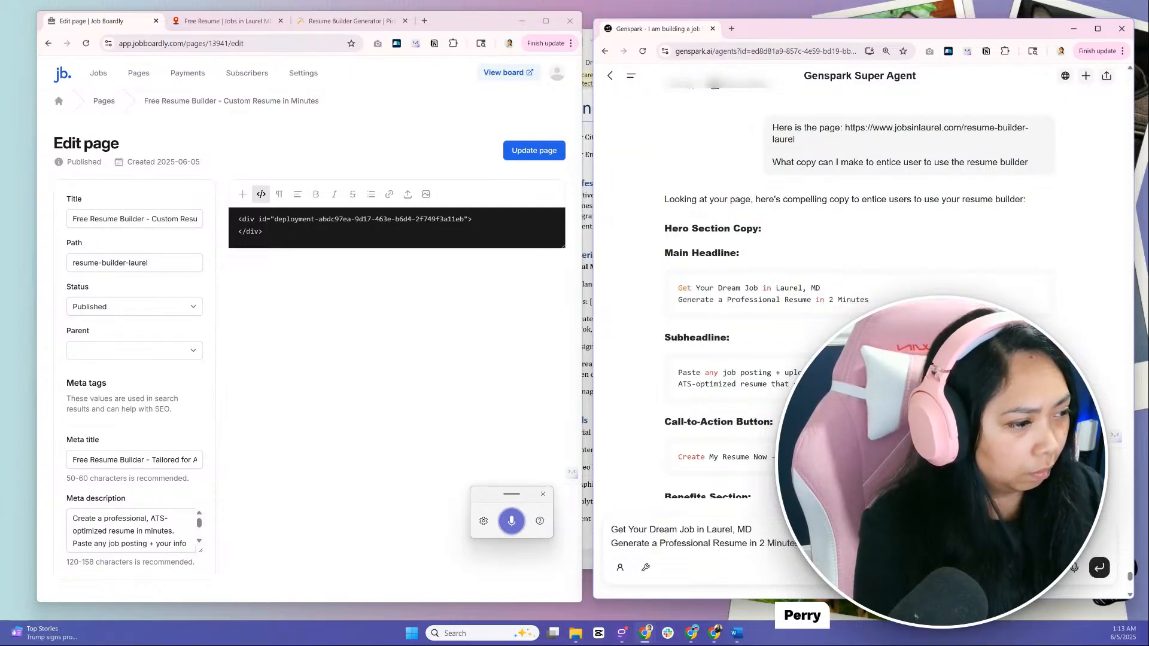
# Replace the draft's line "Generate a Professional Resume in 2 Minutes" with the Benefit-Heavy subheadline, set off by a blank line
pyautogui.scroll(-4, 838, 281)
pyautogui.scroll(-4, 837, 281)
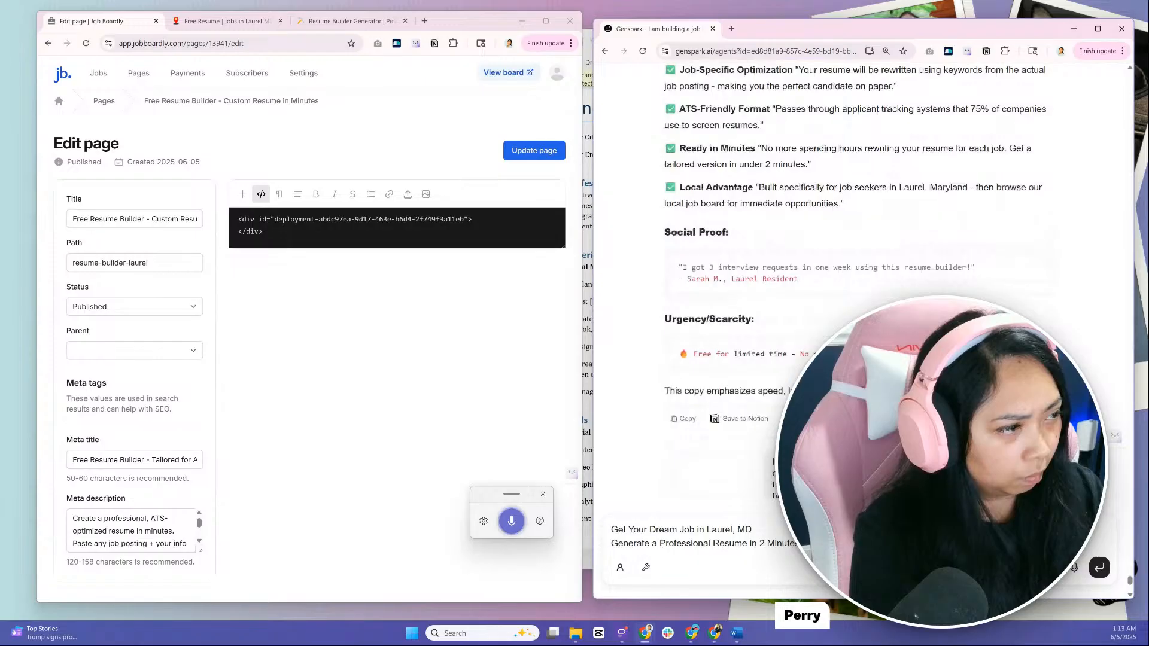
pyautogui.scroll(-6, 838, 281)
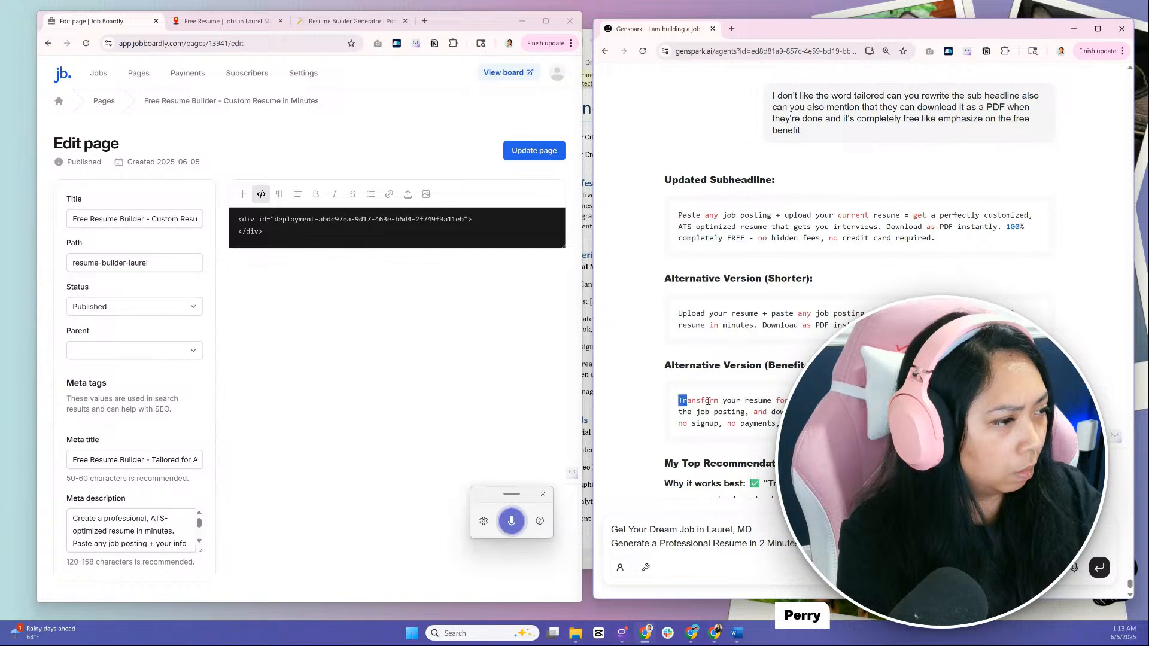
pyautogui.moveTo(685, 401); pyautogui.dragTo(783, 426)
pyautogui.moveTo(801, 543); pyautogui.dragTo(595, 549)
pyautogui.press('BackSpace')
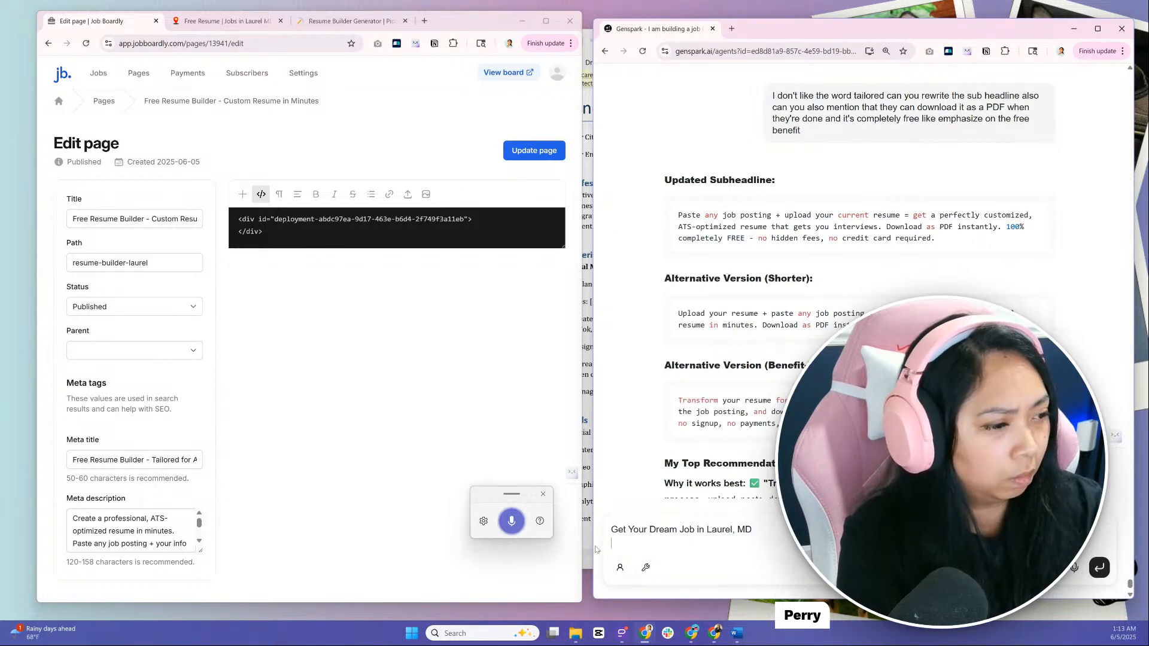
pyautogui.press('Return')
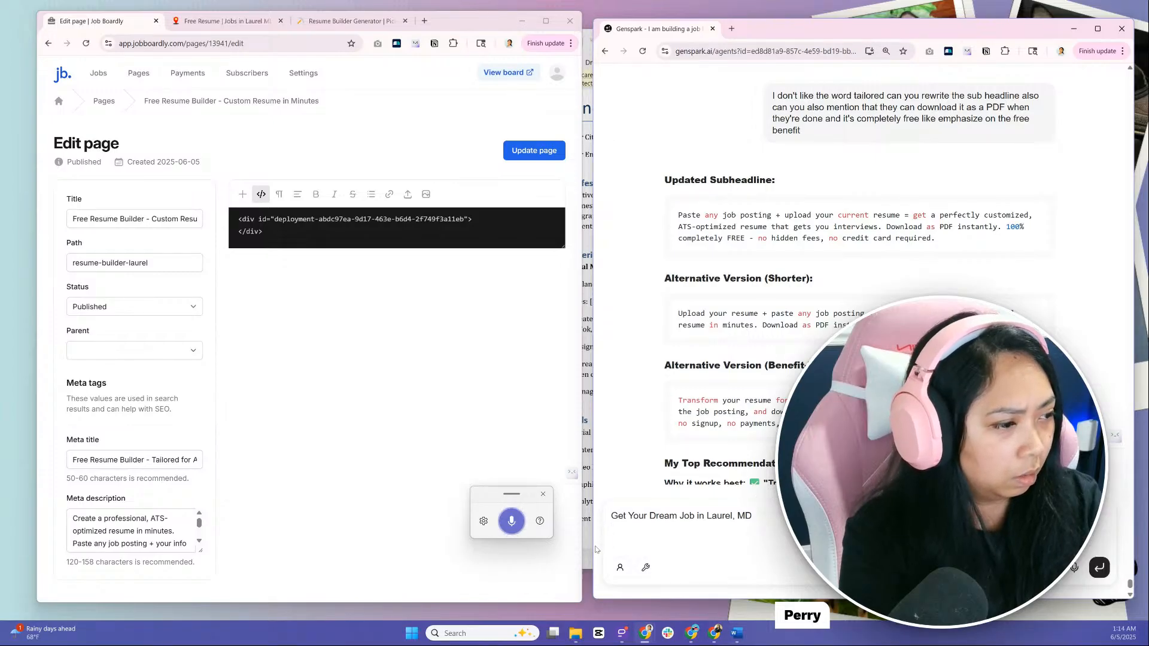
pyautogui.hotkey('ctrl', 'v')
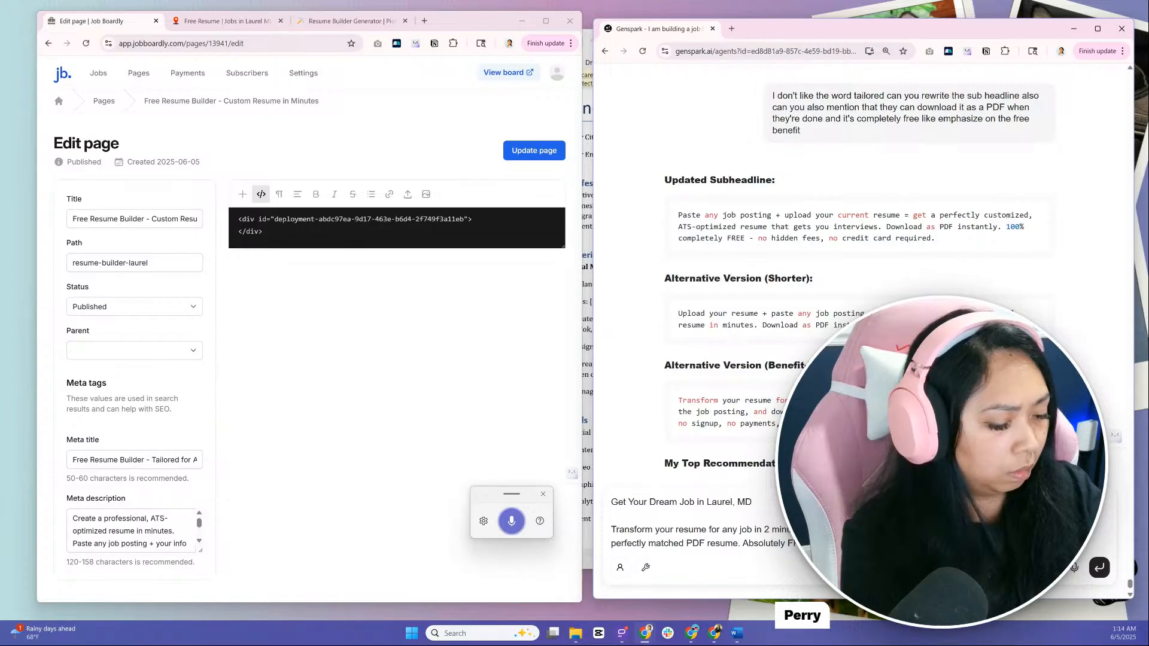
# Split the subheadline in the draft into separate paragraphs beginning "Transform your resume", "Upload your current resume" and "Absolutely FREE"
pyautogui.hotkey('shift', 'Return')
pyautogui.hotkey('shift', 'Return')
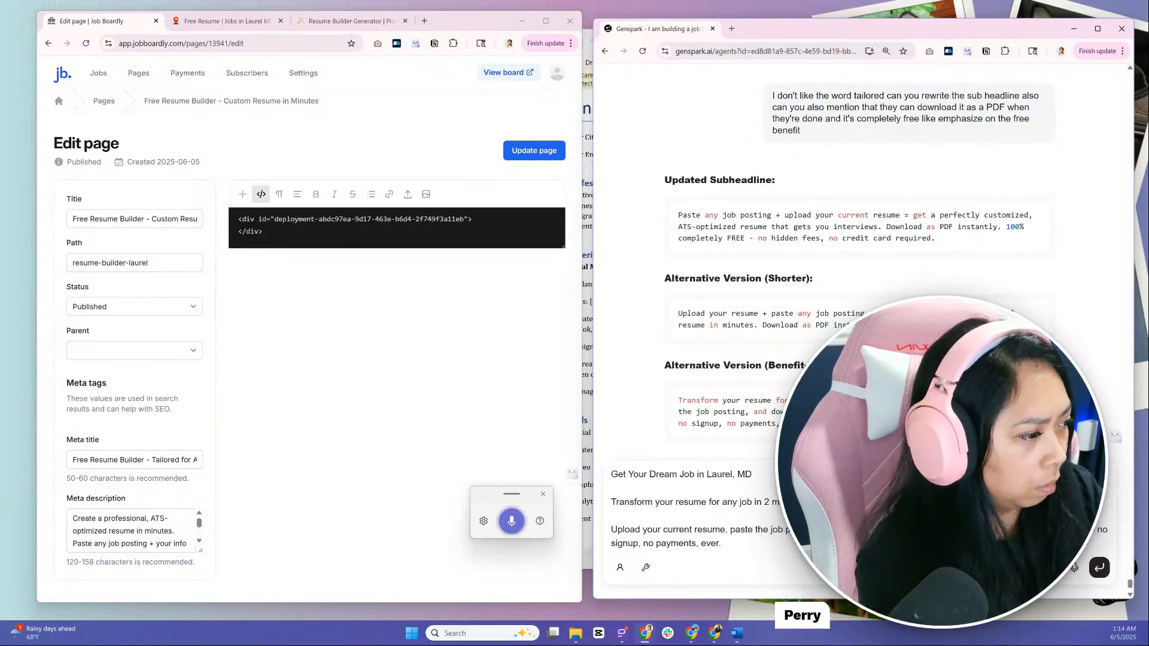
pyautogui.hotkey('shift', 'Return')
pyautogui.hotkey('shift', 'Return')
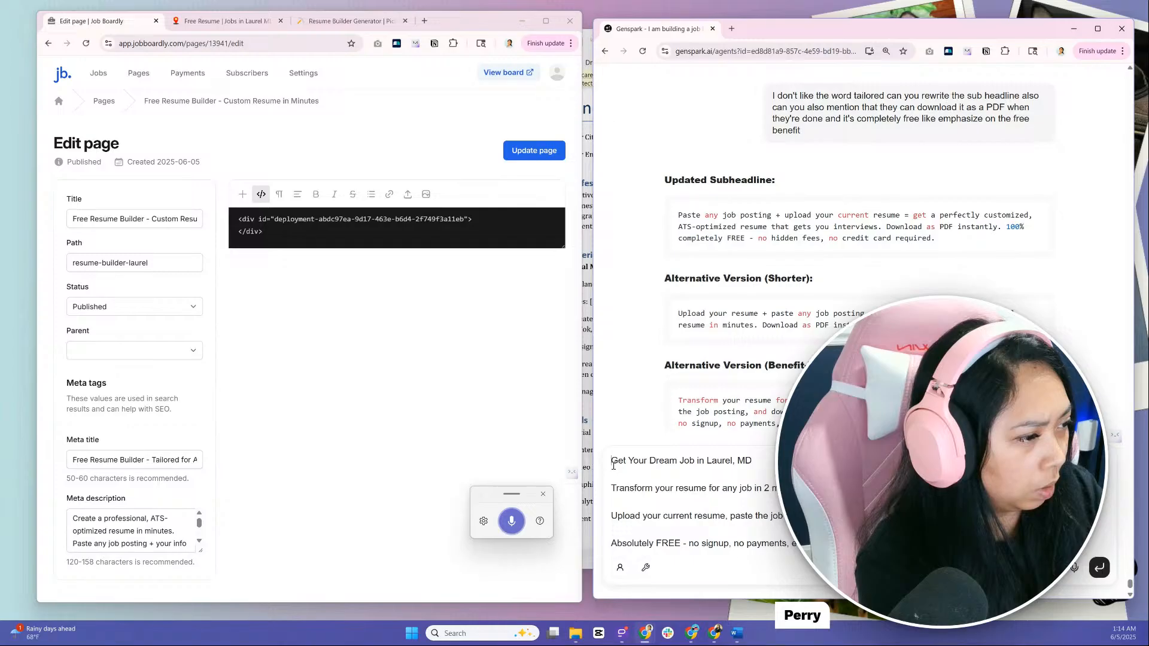
pyautogui.write('H1')
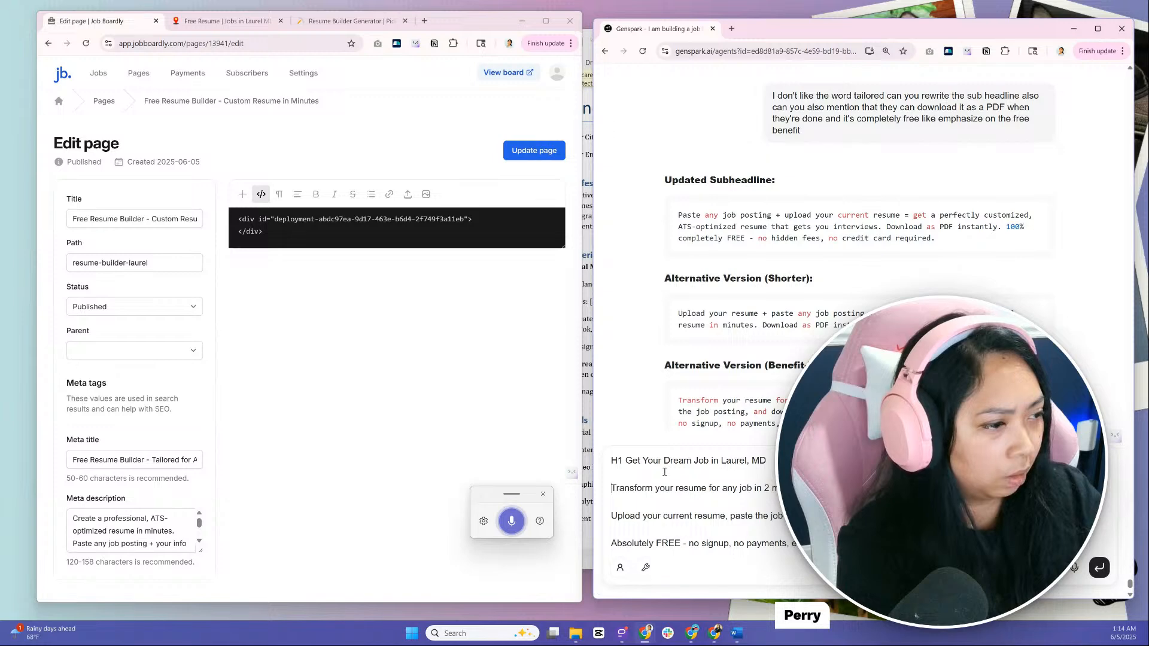
pyautogui.press('BackSpace')
pyautogui.press('BackSpace')
pyautogui.press('BackSpace')
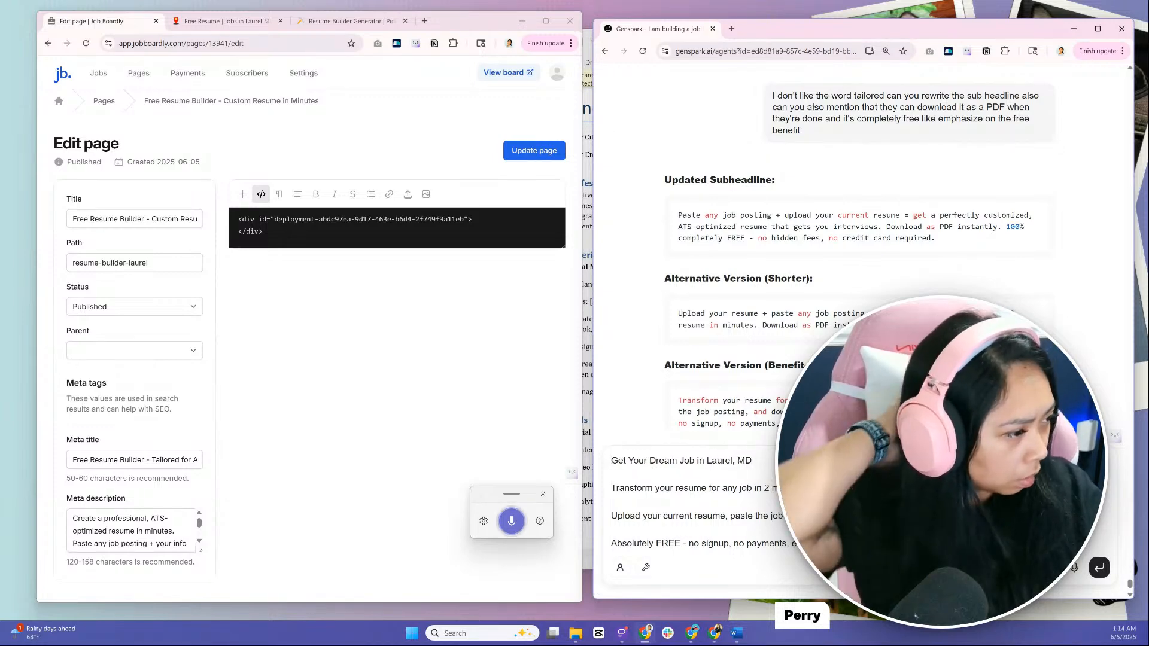
# Add a request below the copy to format it in HTML for copying and pasting, starting with the headline, and send the message
pyautogui.click(838, 543)
pyautogui.hotkey('shift', 'Return')
pyautogui.hotkey('shift', 'Return')
pyautogui.hotkey('shift', 'Return')
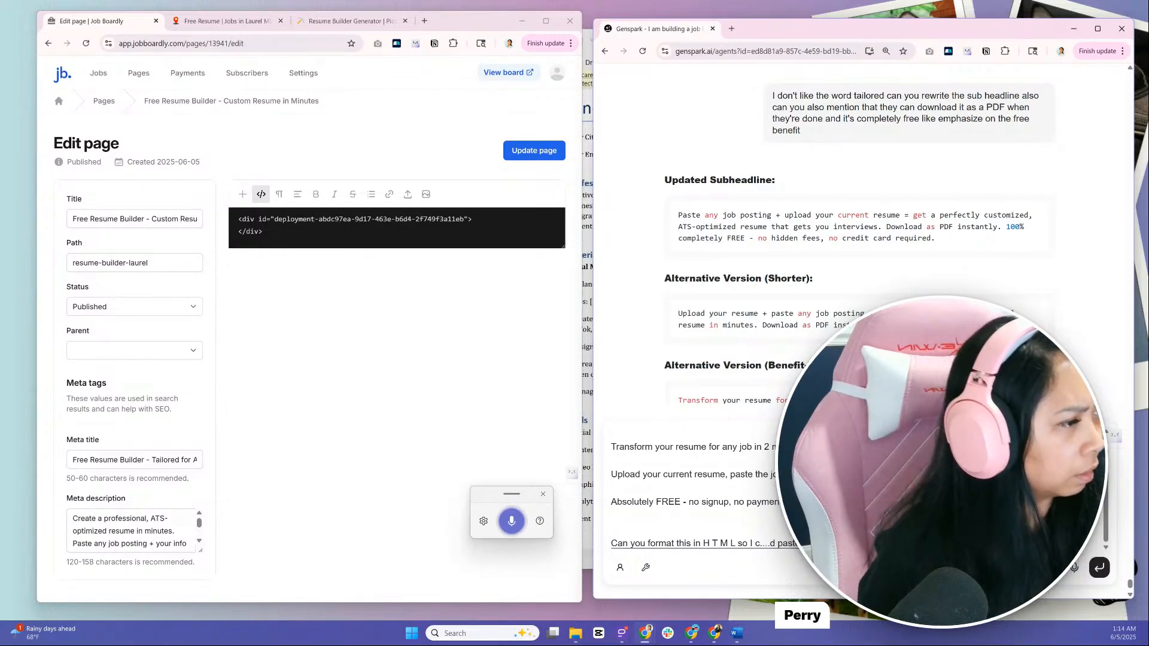
pyautogui.scroll(1, 859, 491)
pyautogui.scroll(-3, 859, 491)
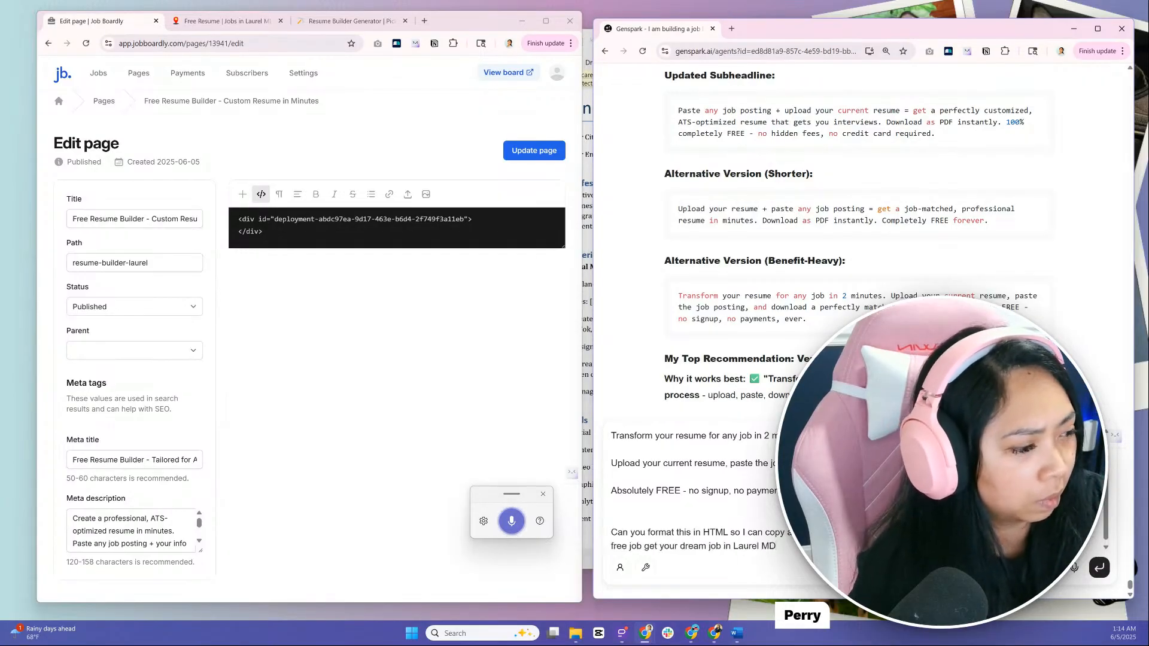
pyautogui.press('Return')
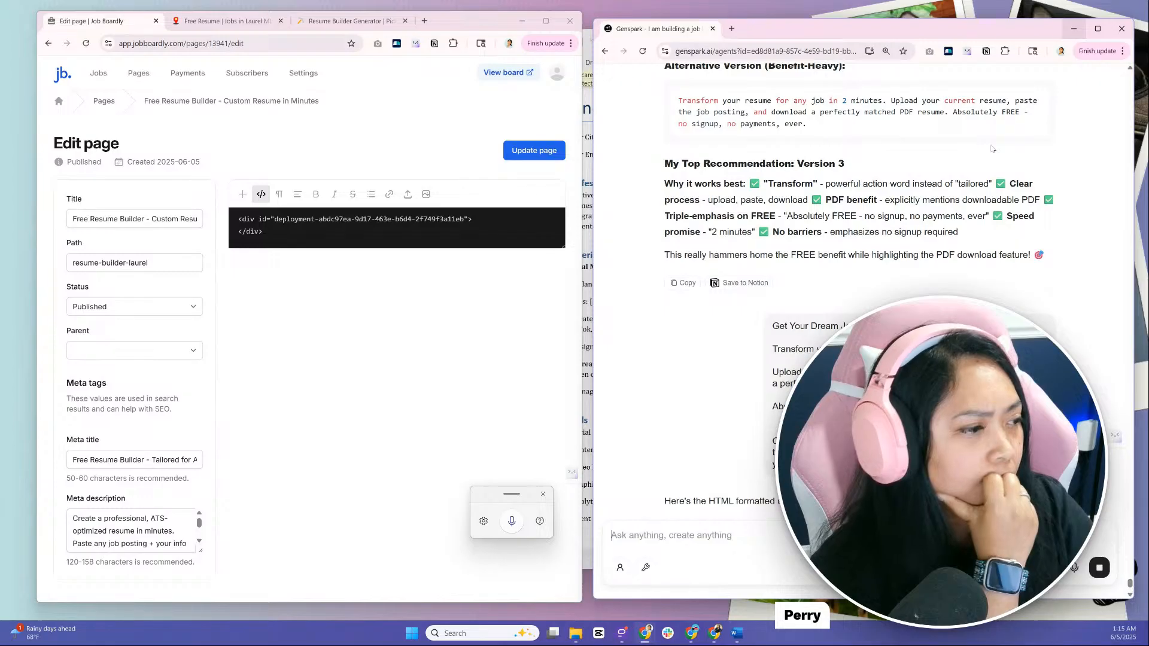
# Review the HTML versions in Genspark's reply and copy the "Alternative with Better Styling" code
pyautogui.scroll(-2, 956, 194)
pyautogui.scroll(-1, 956, 194)
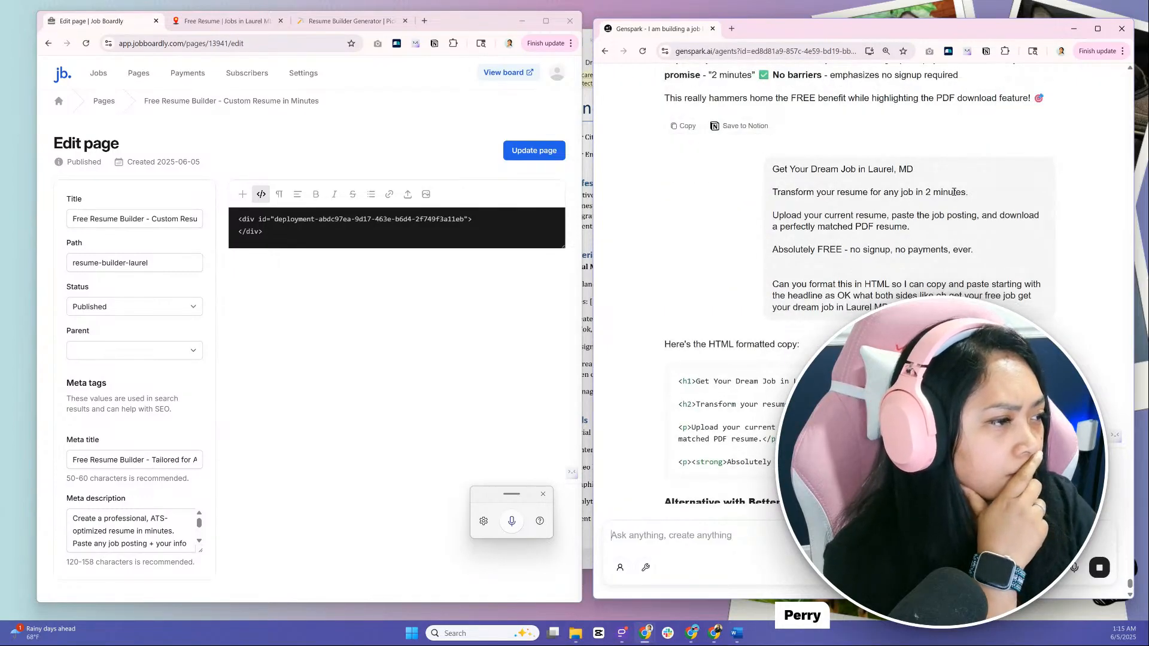
pyautogui.scroll(-3, 922, 210)
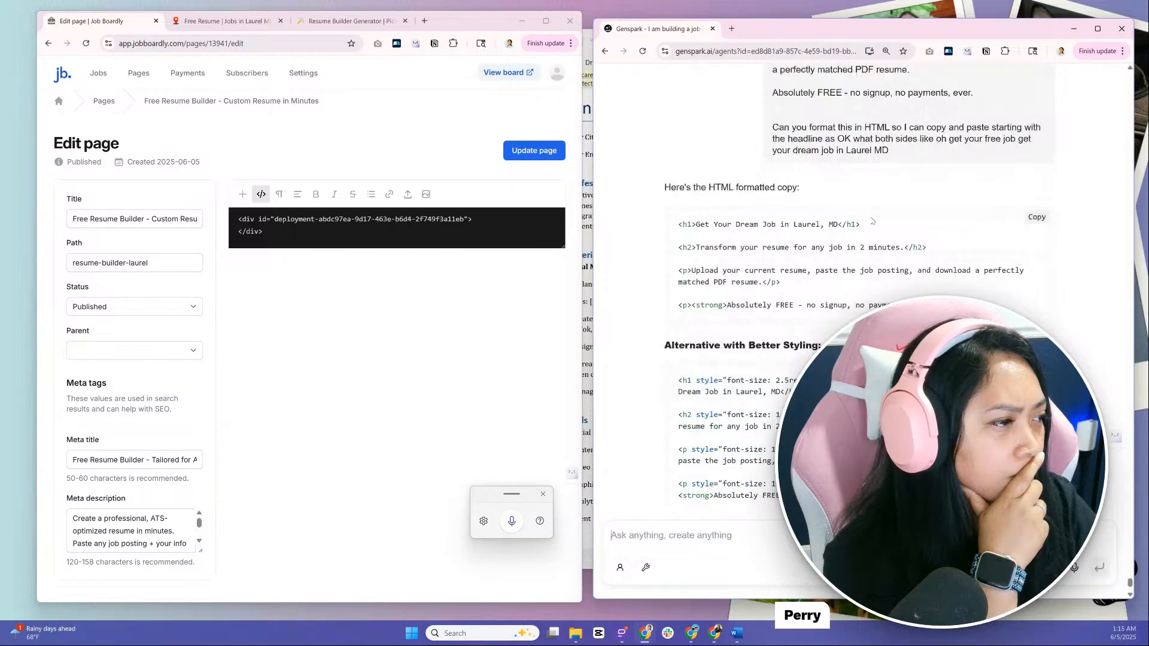
pyautogui.scroll(-2, 871, 221)
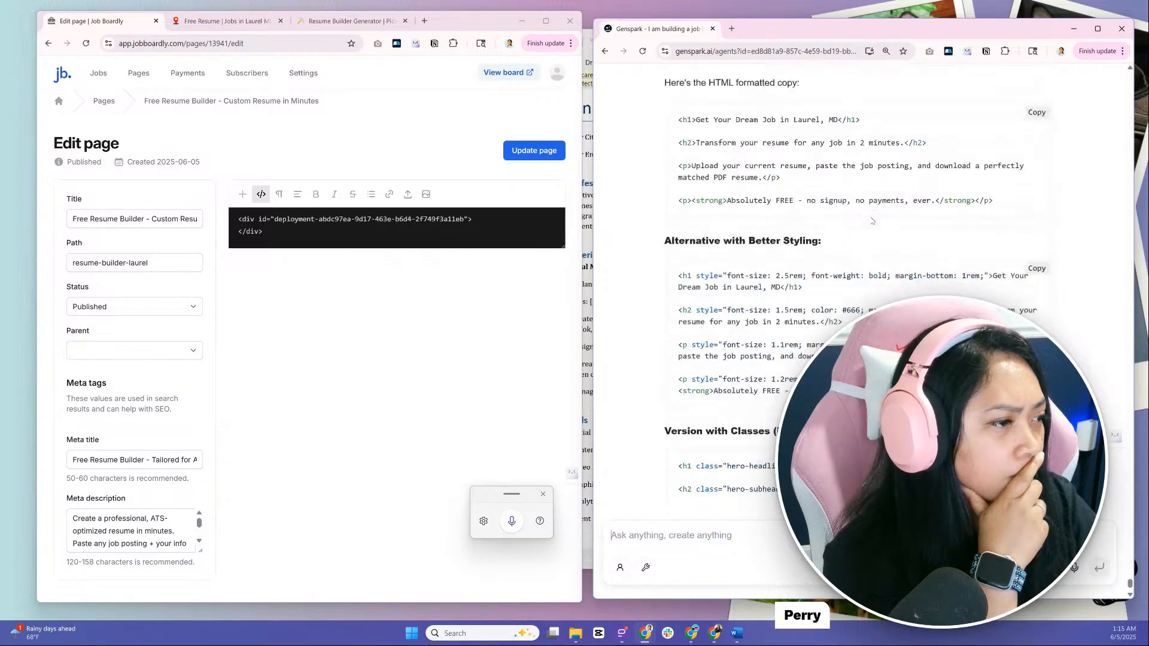
pyautogui.scroll(-3, 871, 221)
pyautogui.scroll(1, 871, 217)
pyautogui.click(1037, 167)
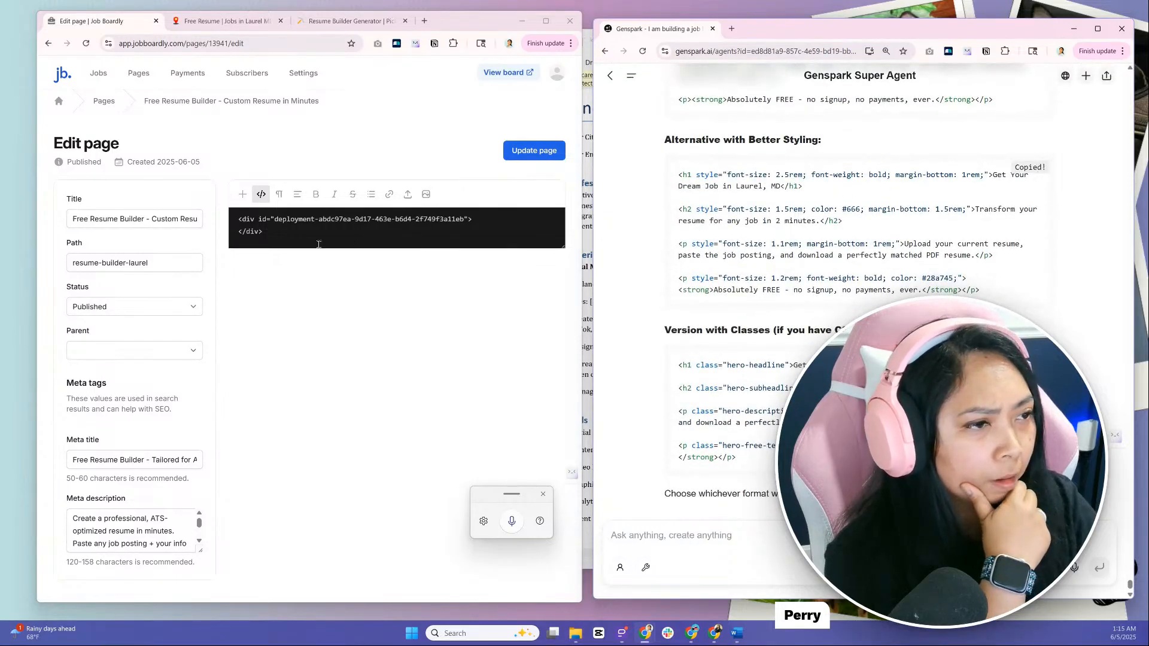
# Insert the copied styled HTML copy above the Pickaxe embed code in the Job Boardly page, separated by blank lines
pyautogui.click(239, 219)
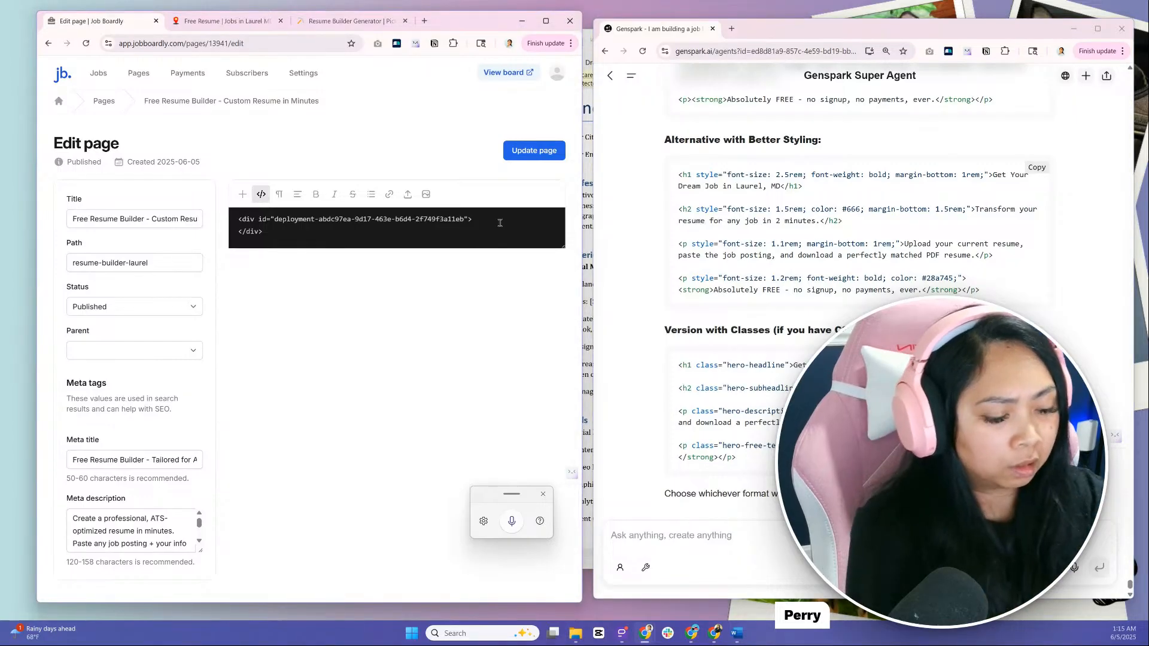
pyautogui.press('Return')
pyautogui.press('Return')
pyautogui.press('Return')
pyautogui.press('Up')
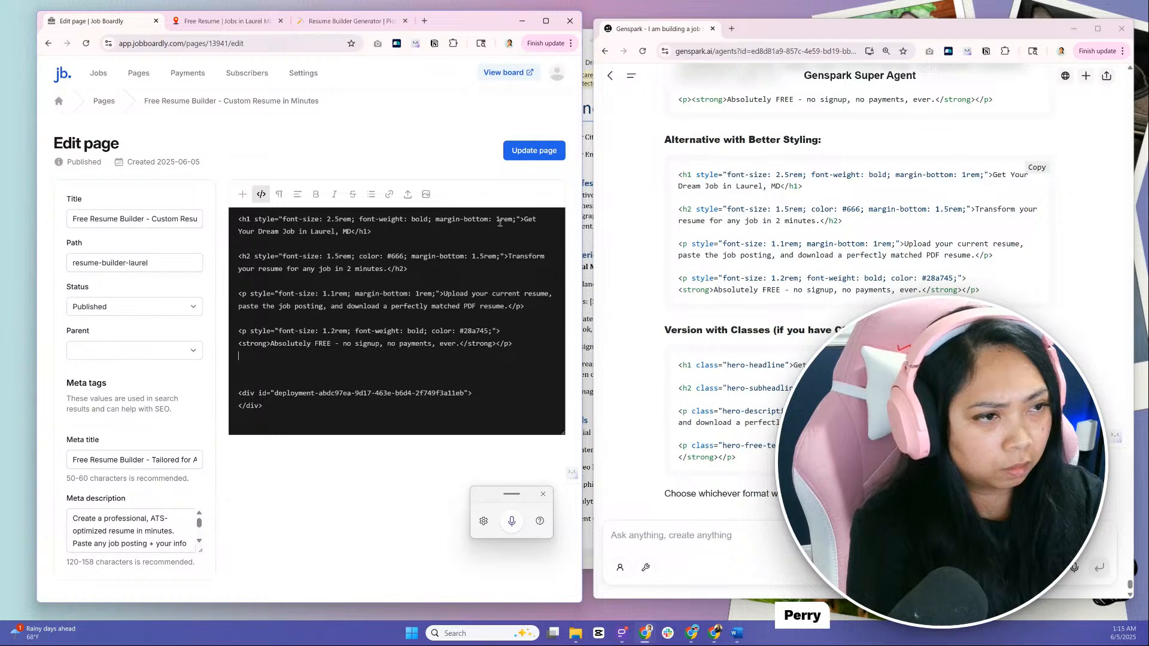
# Delete the existing embed div below the styled headline copy in the page's HTML
pyautogui.hotkey('ctrl', 'v')
pyautogui.click(298, 406)
pyautogui.hotkey('shift', 'Up')
pyautogui.hotkey('shift', 'Home')
pyautogui.press('BackSpace')
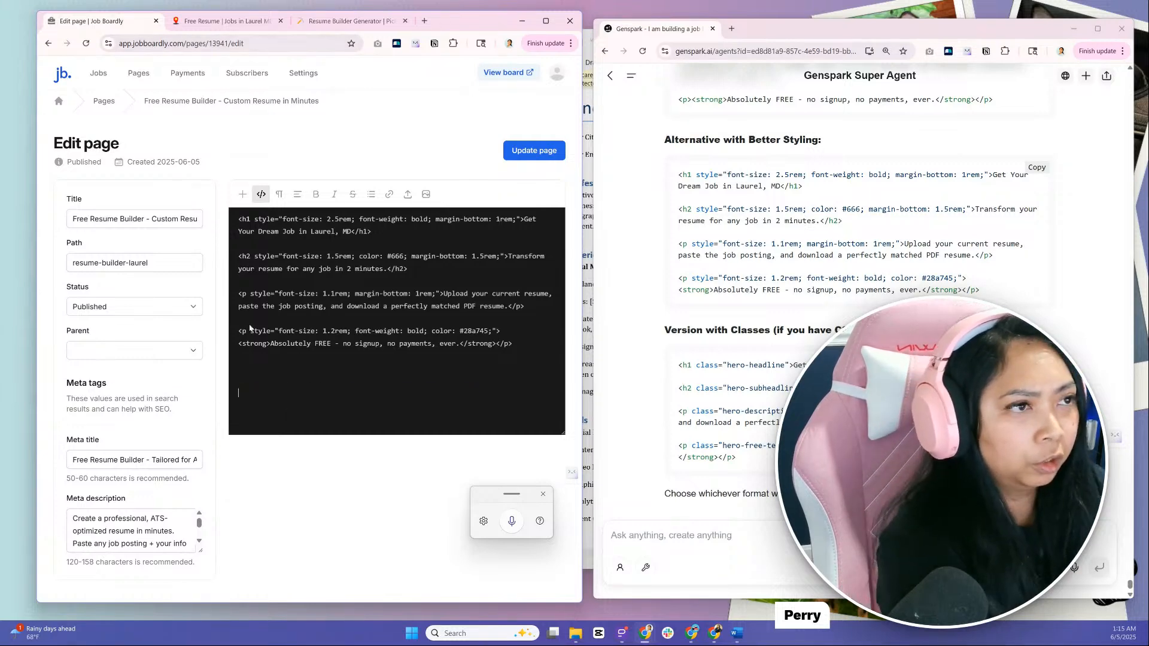
# Copy the Pickaxe embed code for general websites, insert it below the styled copy in Job Boardly and update the page
pyautogui.click(344, 23)
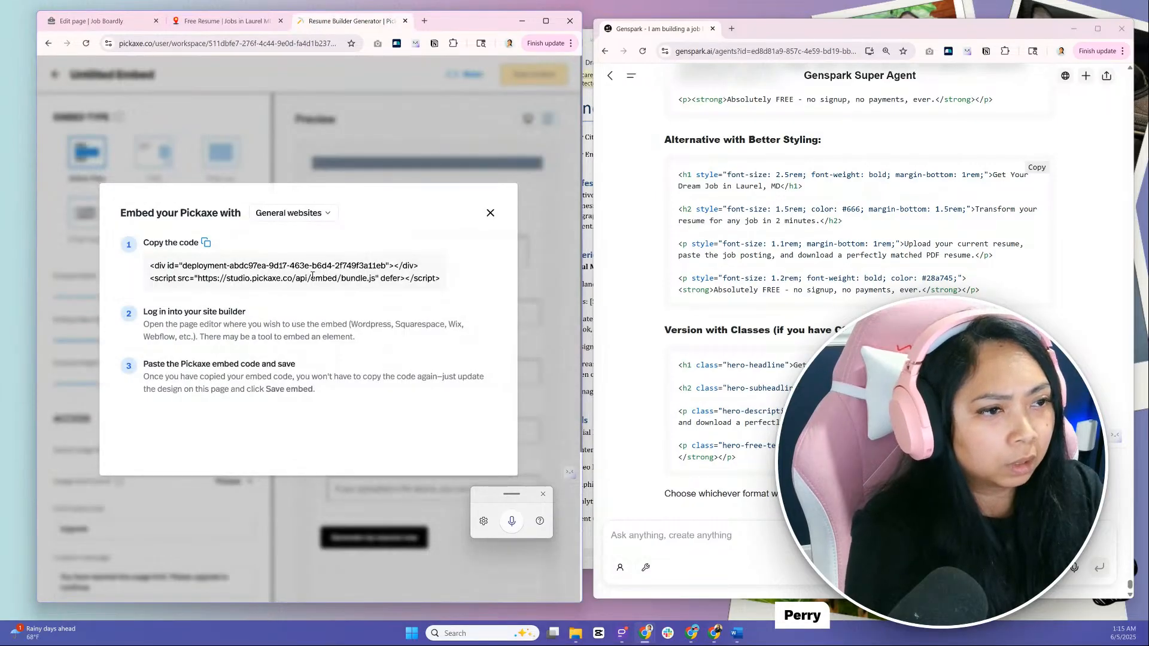
pyautogui.click(206, 243)
pyautogui.click(91, 21)
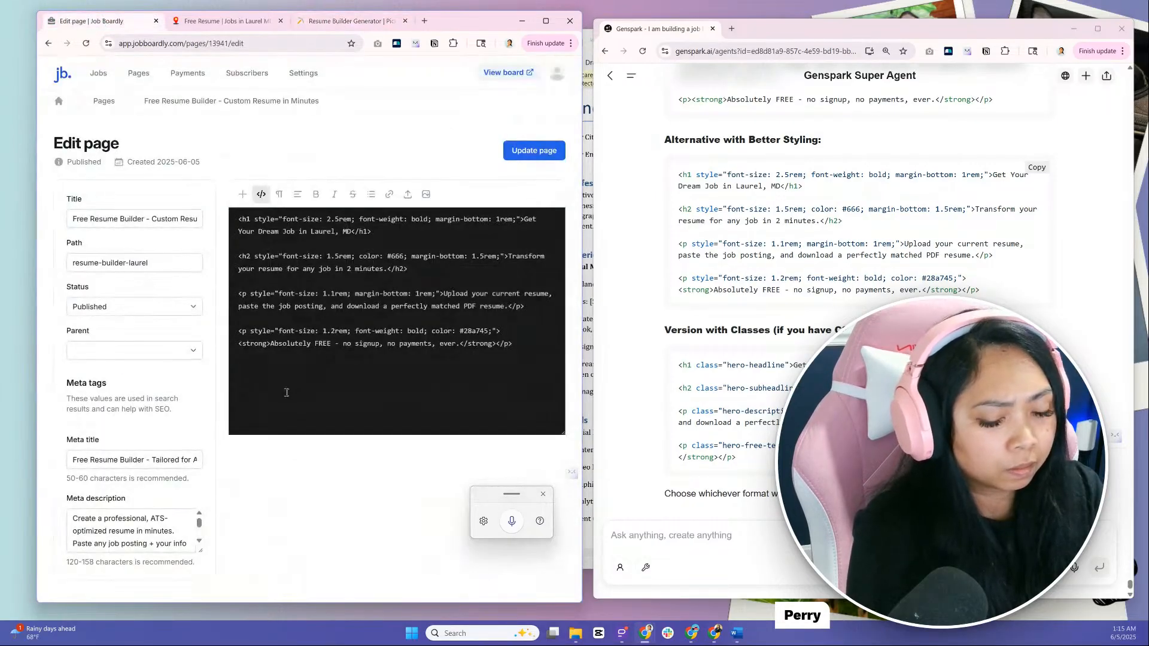
pyautogui.hotkey('ctrl', 'v')
pyautogui.click(534, 151)
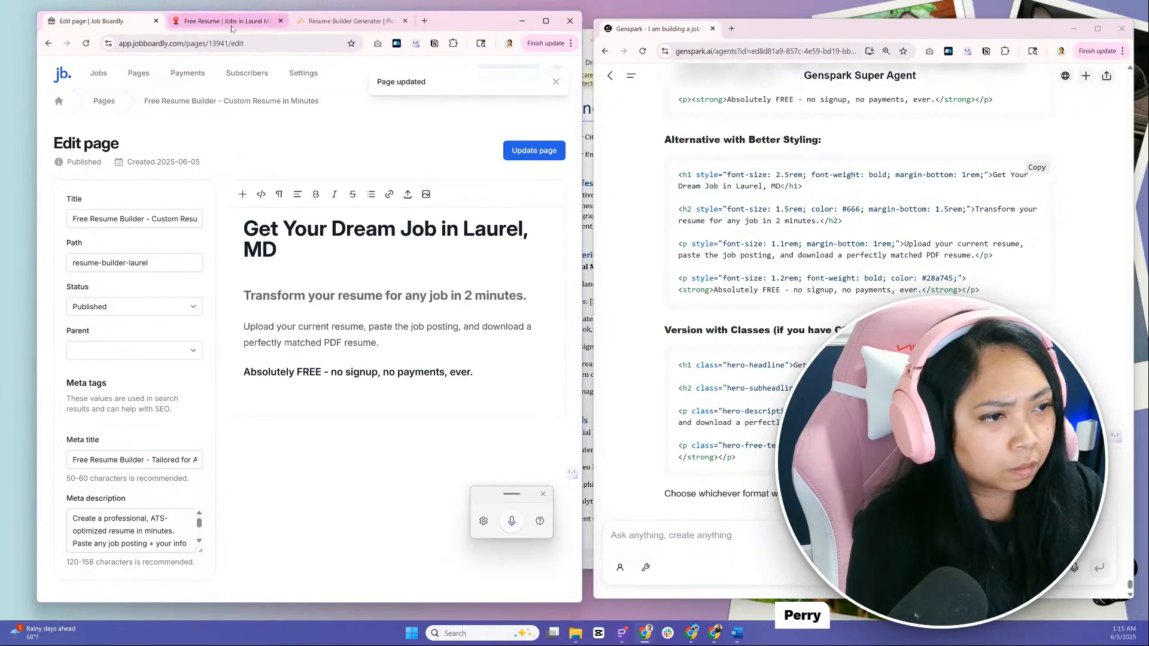
# Reload the live resume-builder-laurel page and examine the headline copy above the form at a larger size
pyautogui.click(230, 24)
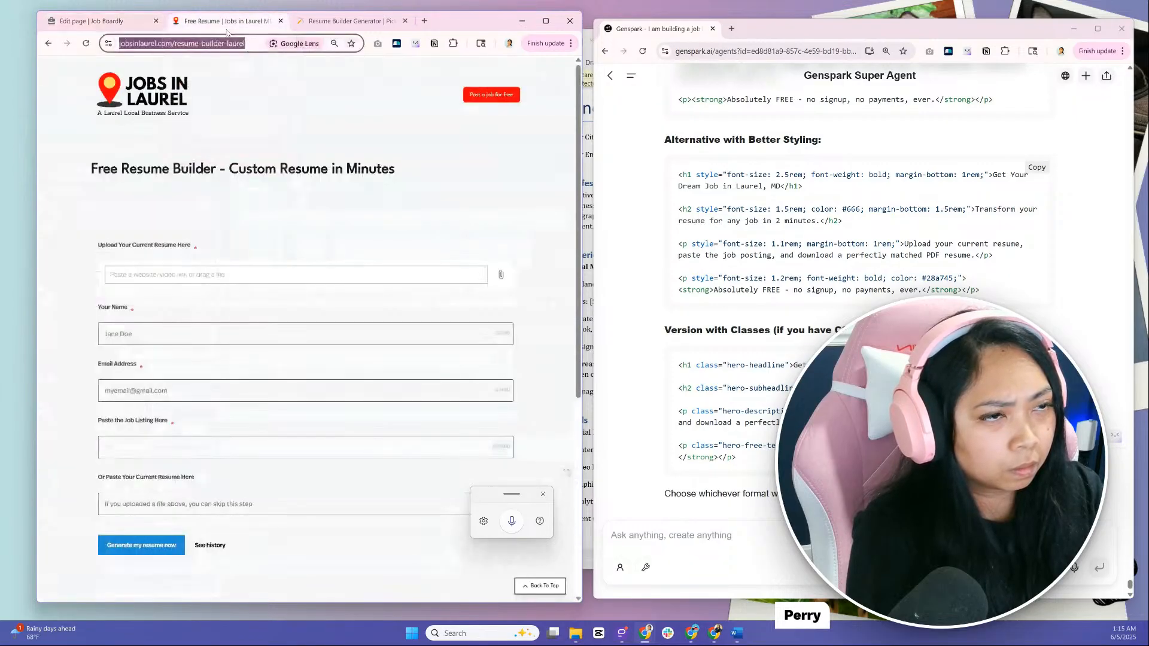
pyautogui.click(88, 45)
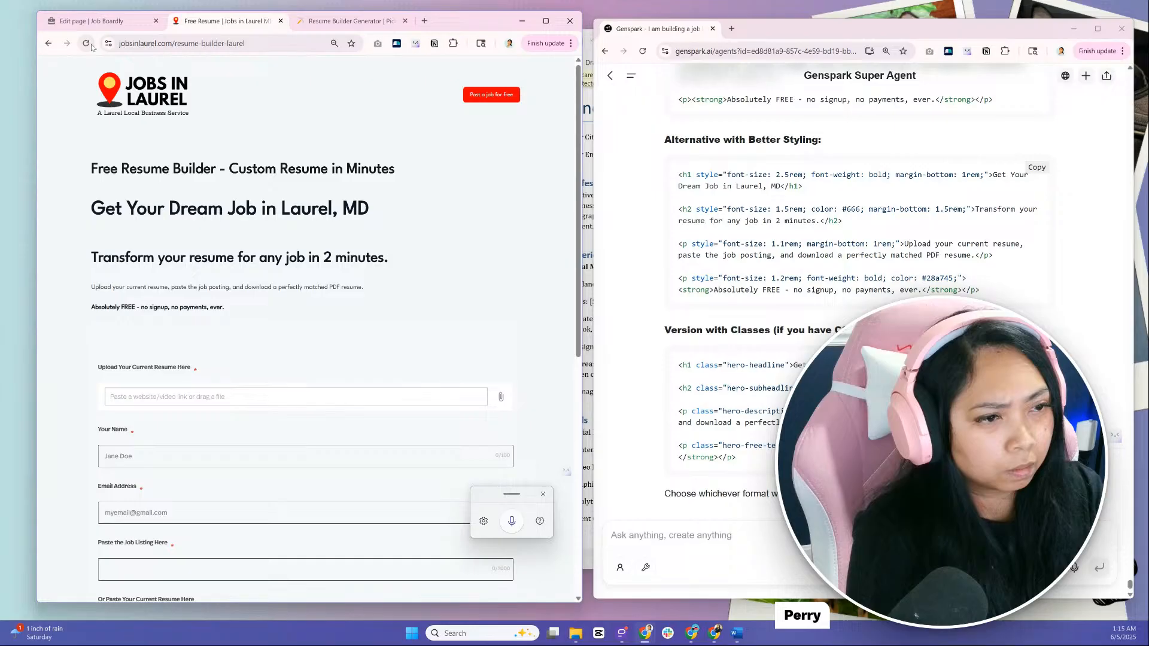
pyautogui.moveTo(110, 306); pyautogui.dragTo(262, 308)
pyautogui.click(268, 308)
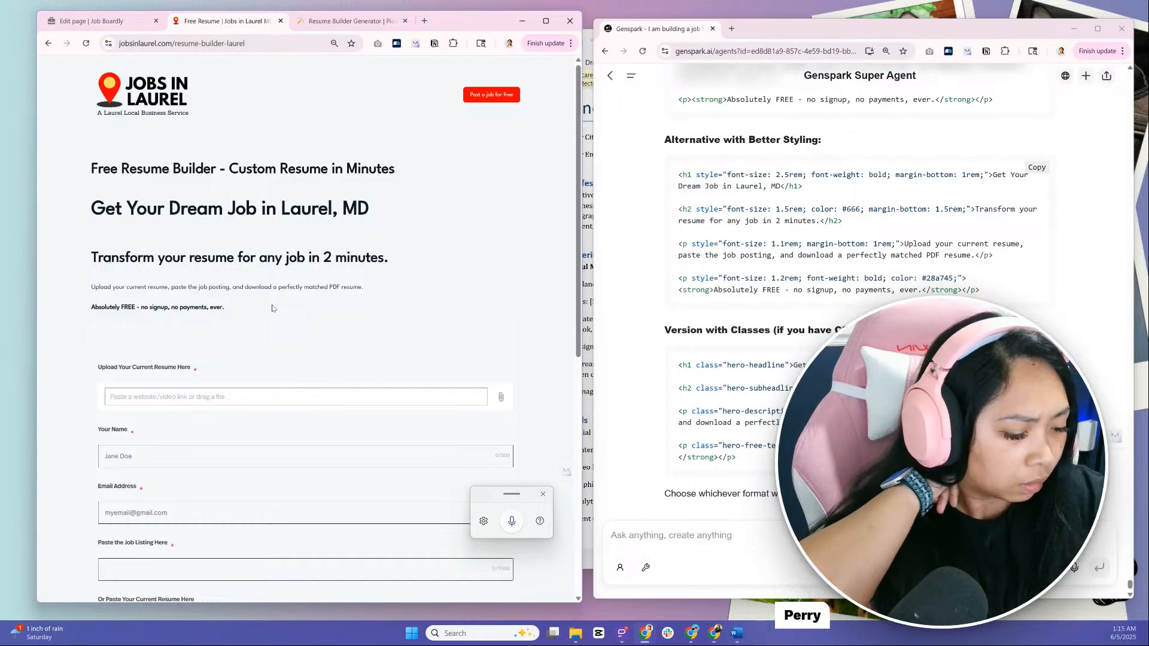
pyautogui.hotkey('ctrl', '+')
pyautogui.hotkey('ctrl', '+')
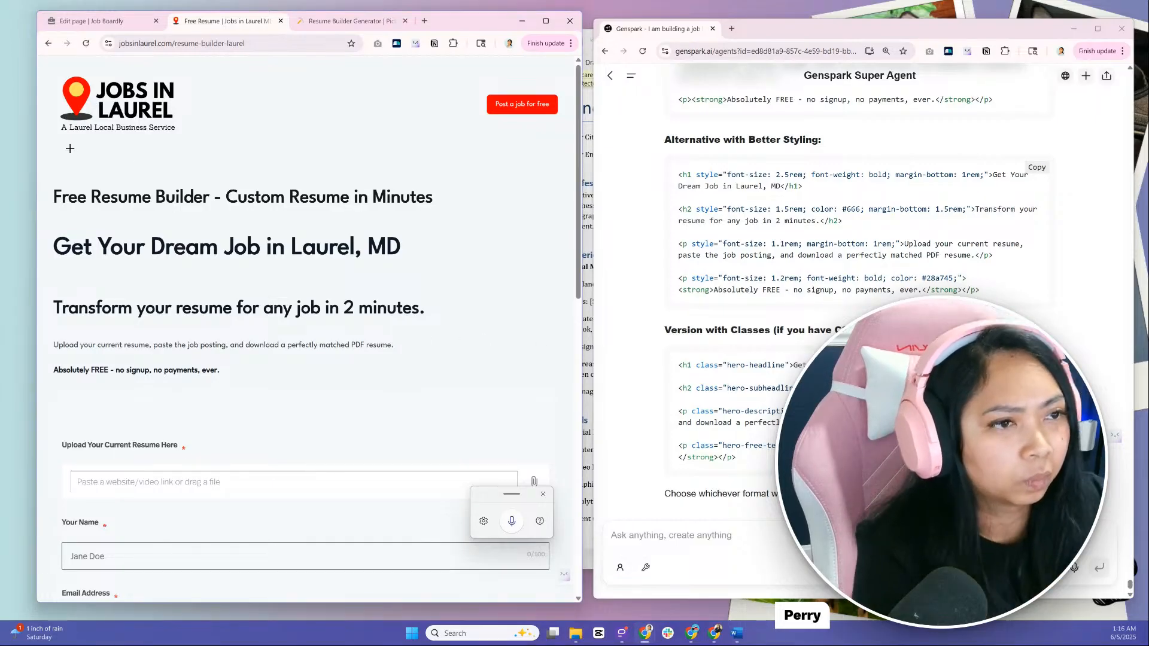
# Capture the live page's headline area, attach it in Genspark and send a question starting "This is how it looks like do you believe this is"
pyautogui.press('super+shift+s')
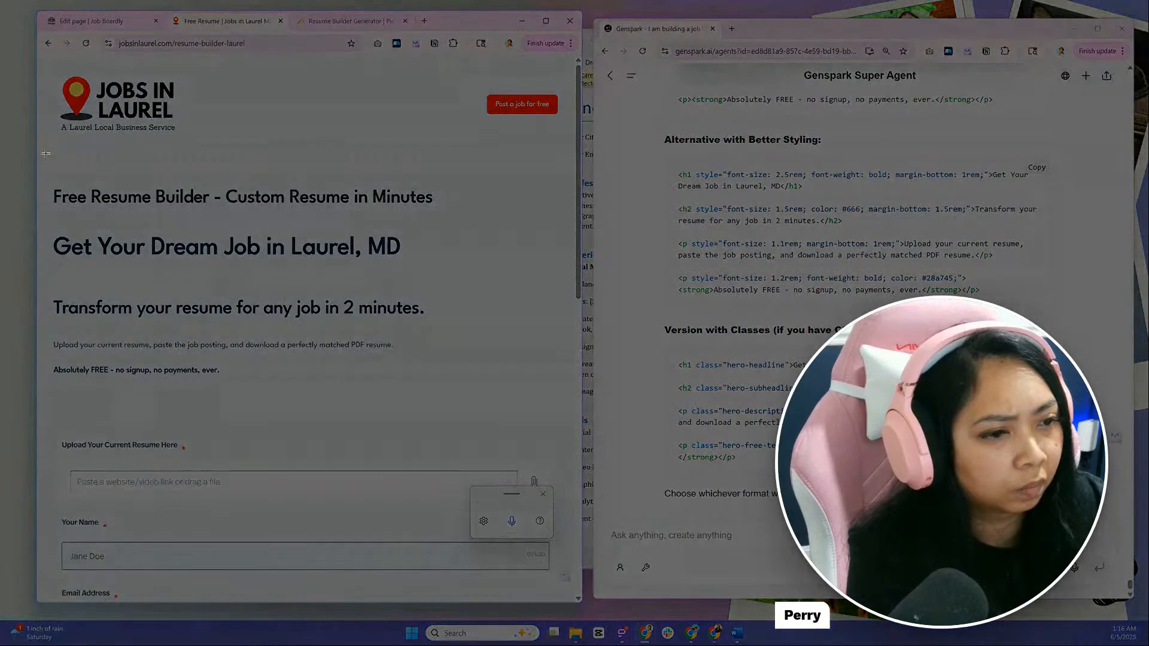
pyautogui.moveTo(45, 151); pyautogui.dragTo(493, 436)
pyautogui.click(838, 536)
pyautogui.hotkey('ctrl', 'v')
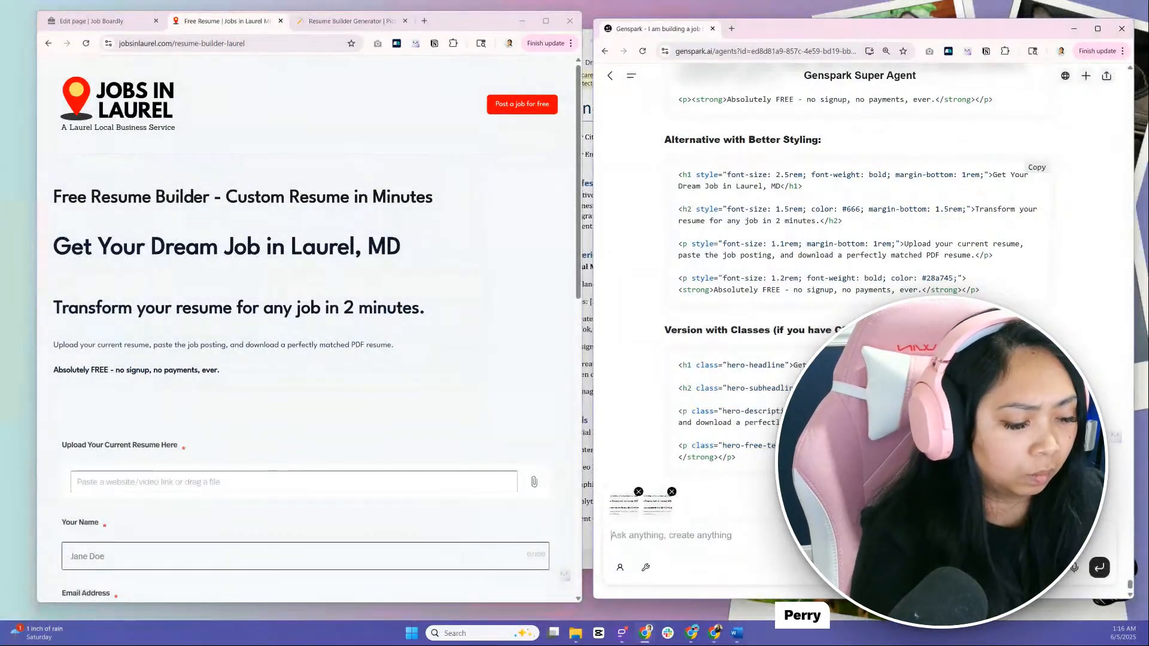
pyautogui.write('This is how it looks like do you believe this is')
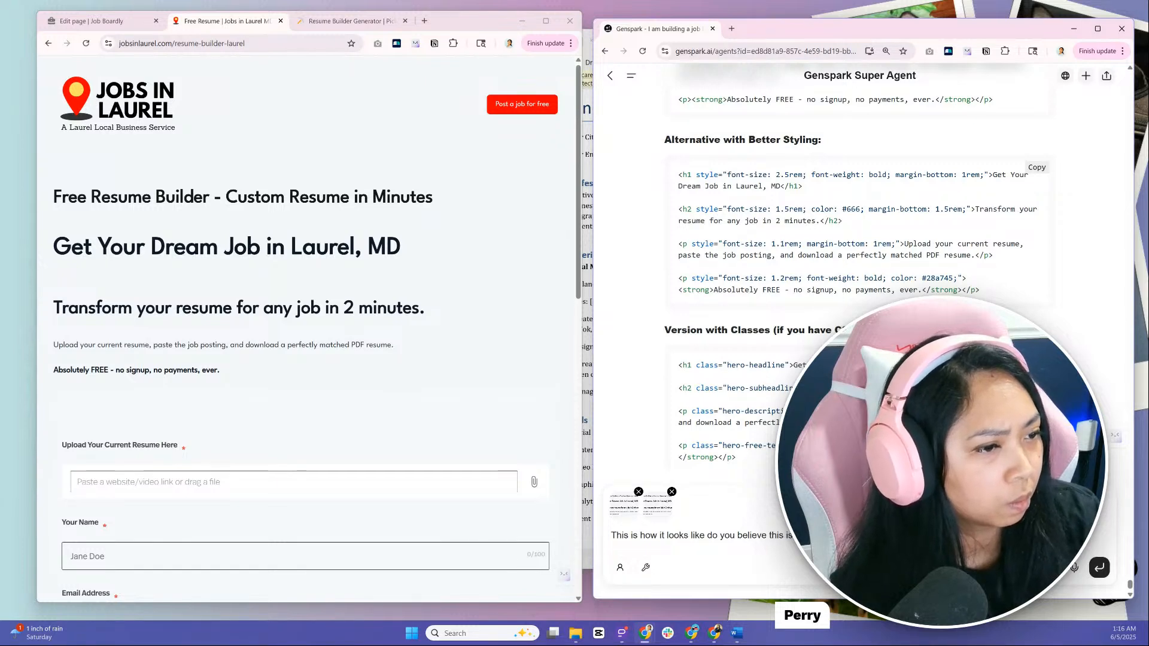
pyautogui.press('Return')
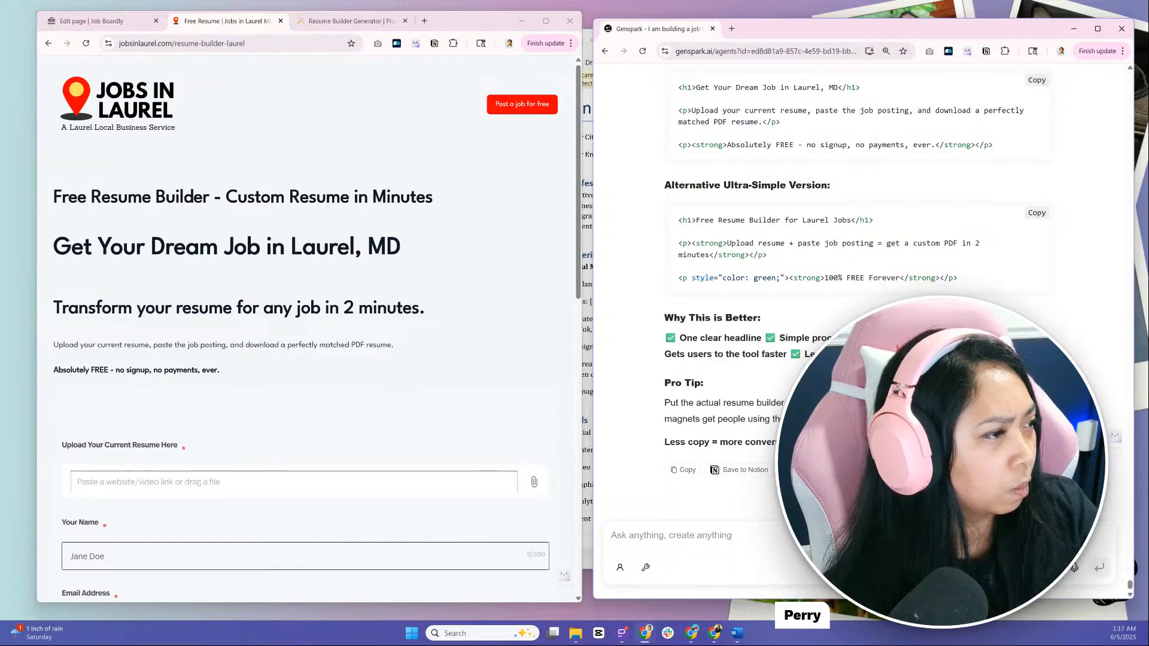
# Review the issues in Genspark's reply against the live page heading and the Title value in the page editor
pyautogui.scroll(3, 856, 287)
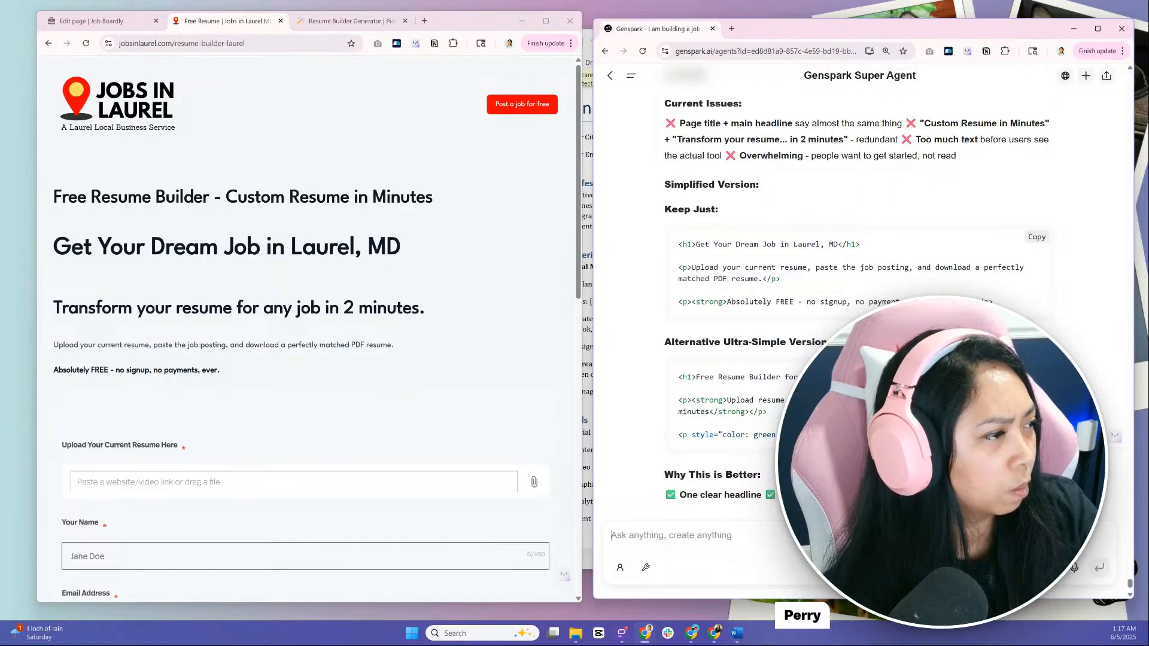
pyautogui.moveTo(141, 197); pyautogui.dragTo(333, 200)
pyautogui.click(341, 199)
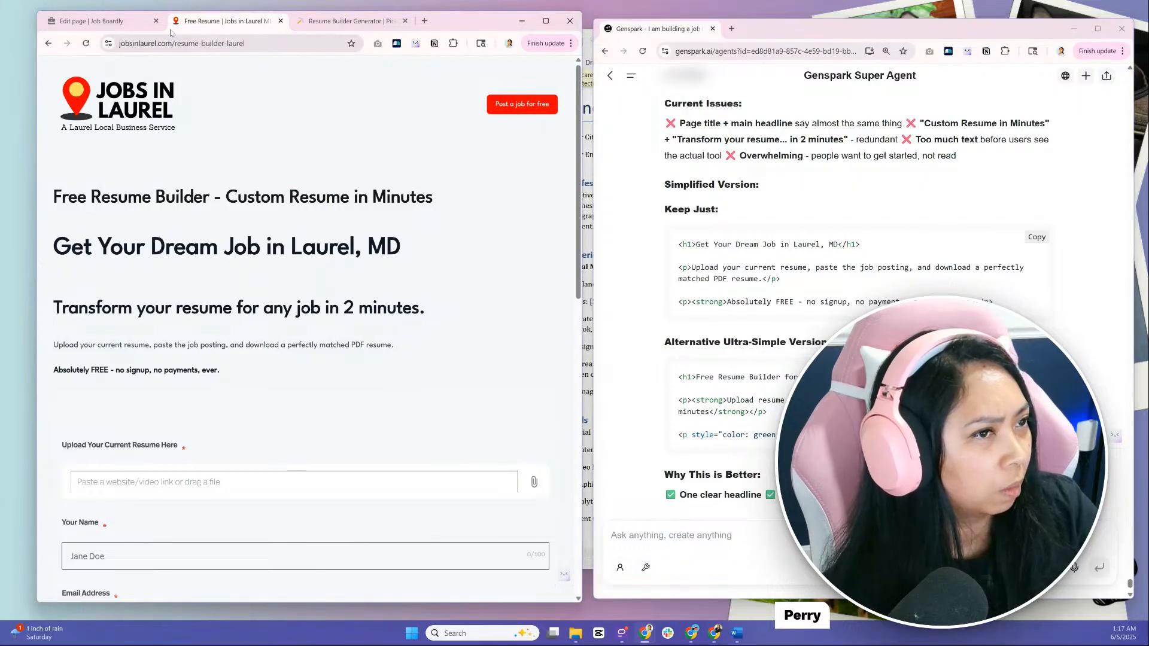
pyautogui.click(130, 24)
pyautogui.moveTo(74, 220); pyautogui.dragTo(182, 222)
pyautogui.click(193, 225)
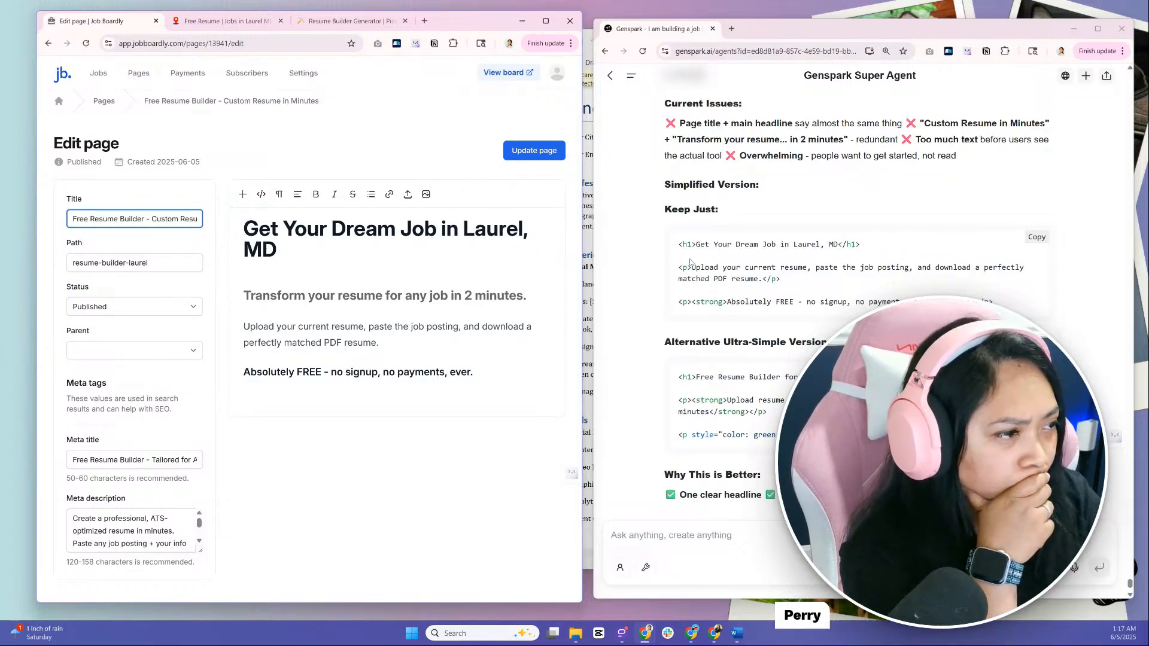
# Clear all the HTML from the page's content in source view
pyautogui.click(262, 199)
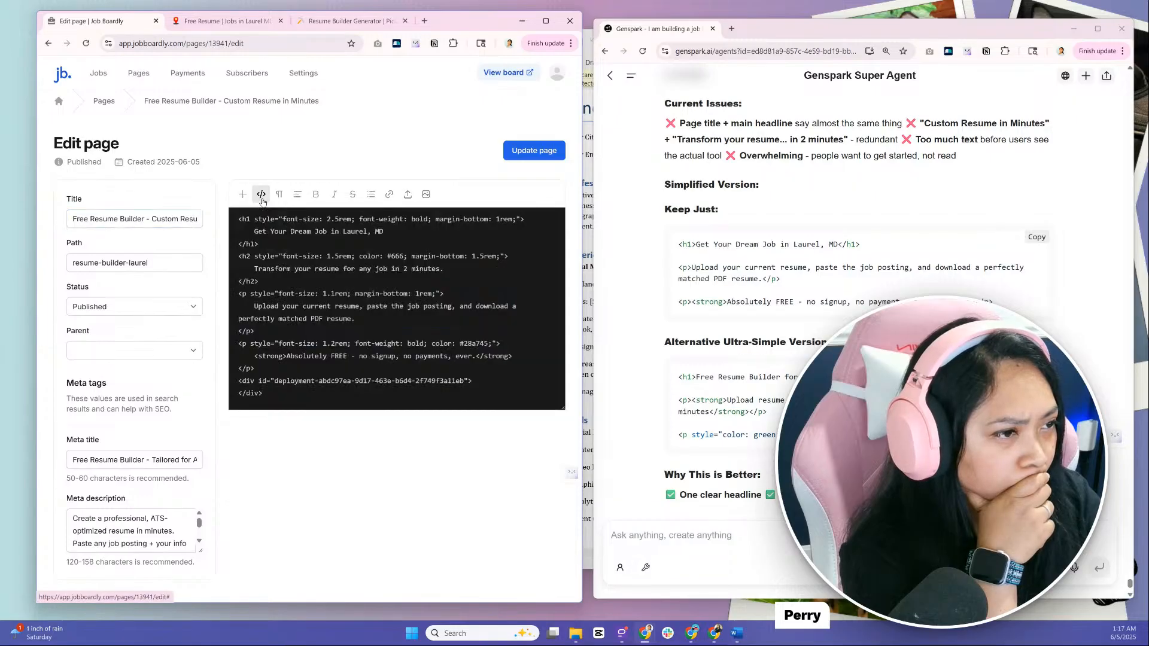
pyautogui.moveTo(232, 219); pyautogui.dragTo(378, 416)
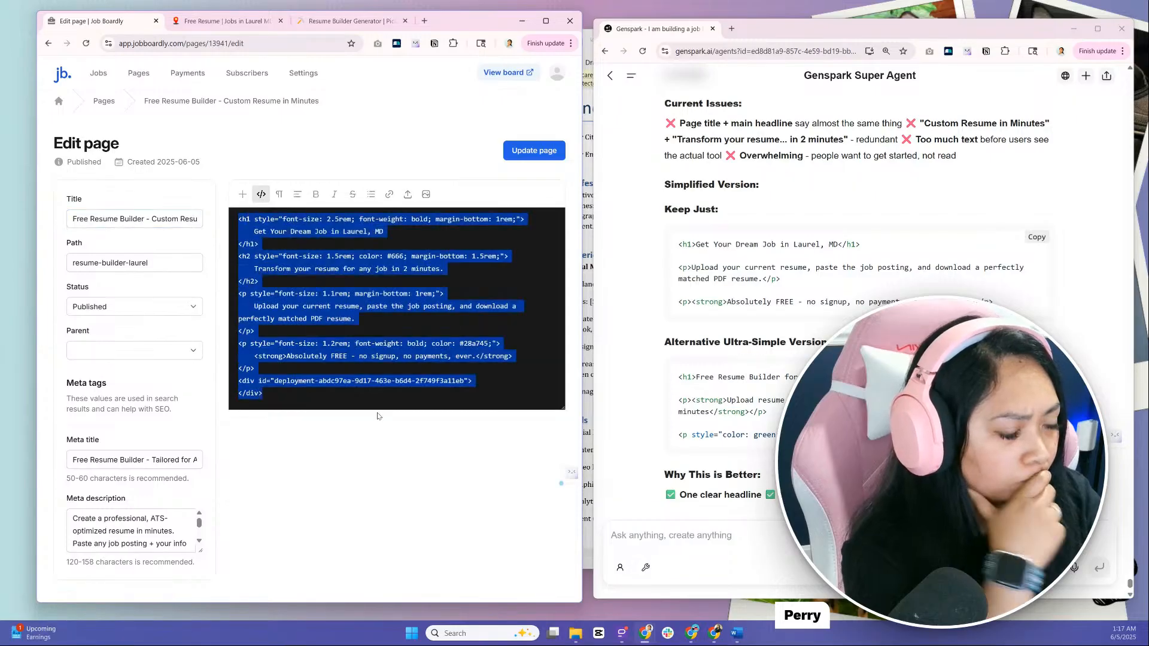
pyautogui.press('BackSpace')
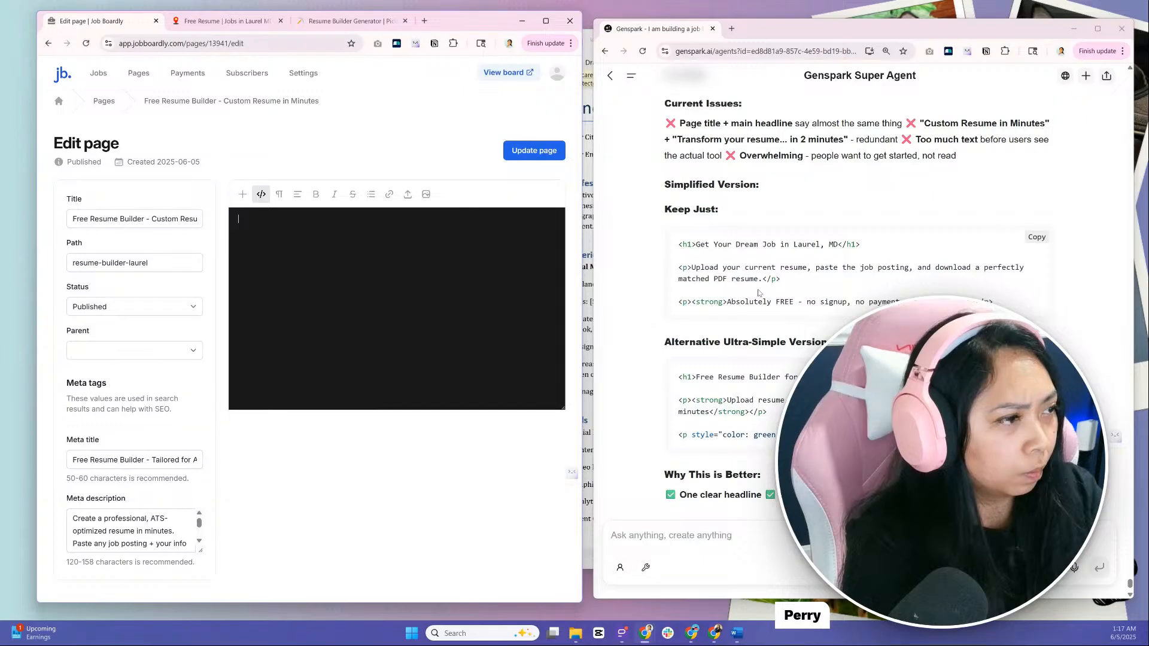
# Compare the live page's title and "Get Your Dream Job in Laurel, MD" headline with Genspark's simplified version
pyautogui.click(706, 253)
pyautogui.moveTo(707, 246); pyautogui.dragTo(716, 246)
pyautogui.click(248, 22)
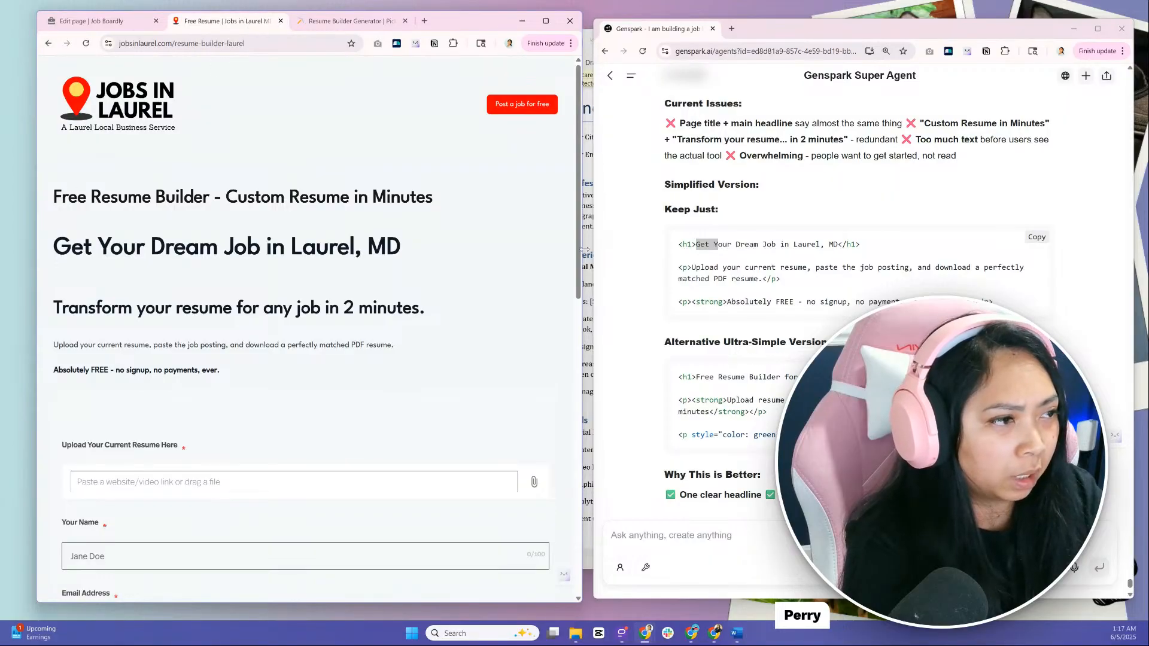
pyautogui.moveTo(588, 250); pyautogui.dragTo(830, 258)
pyautogui.moveTo(161, 198); pyautogui.dragTo(552, 196)
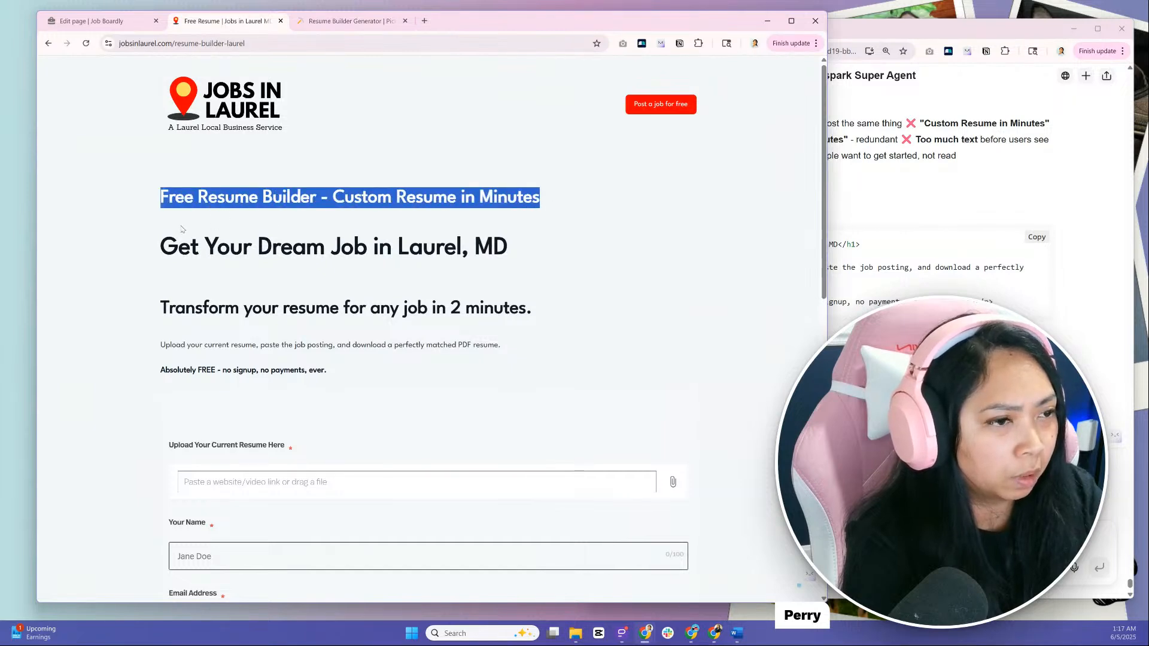
pyautogui.click(153, 246)
pyautogui.moveTo(159, 205); pyautogui.dragTo(650, 210)
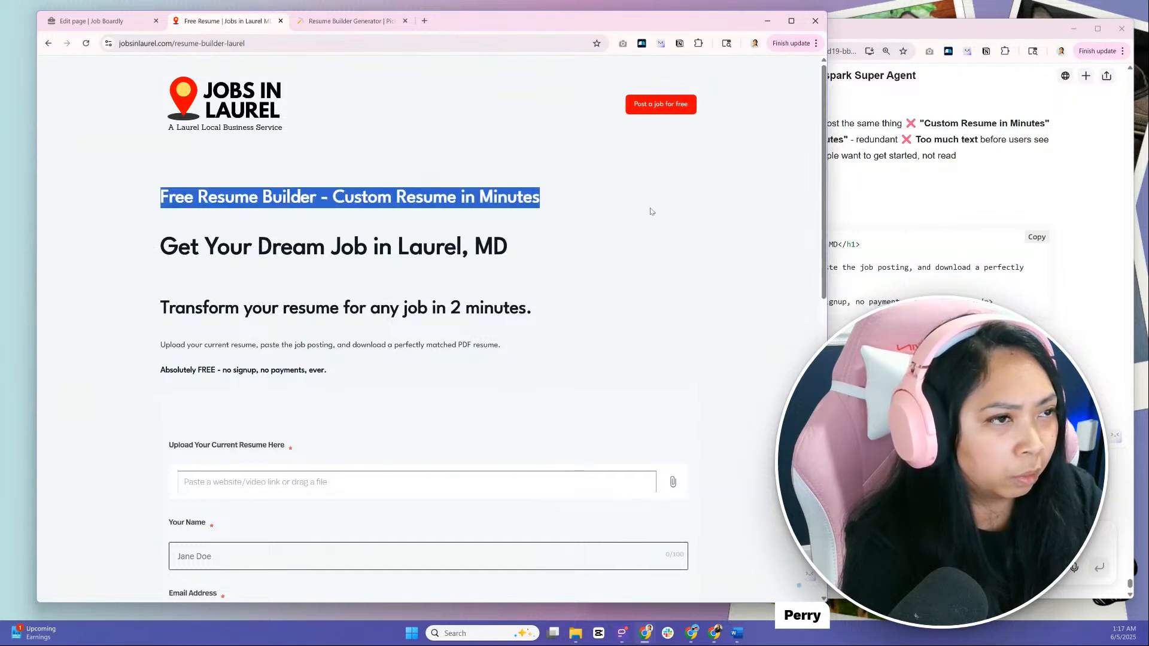
pyautogui.click(181, 240)
pyautogui.moveTo(161, 252); pyautogui.dragTo(603, 259)
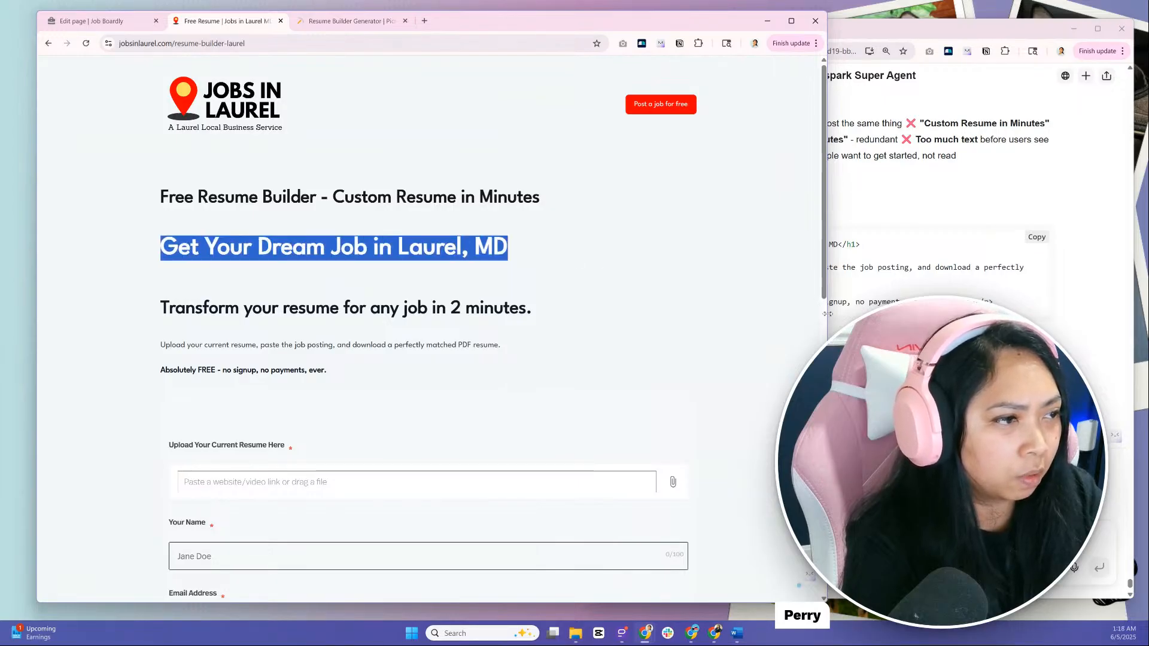
pyautogui.moveTo(829, 313); pyautogui.dragTo(599, 325)
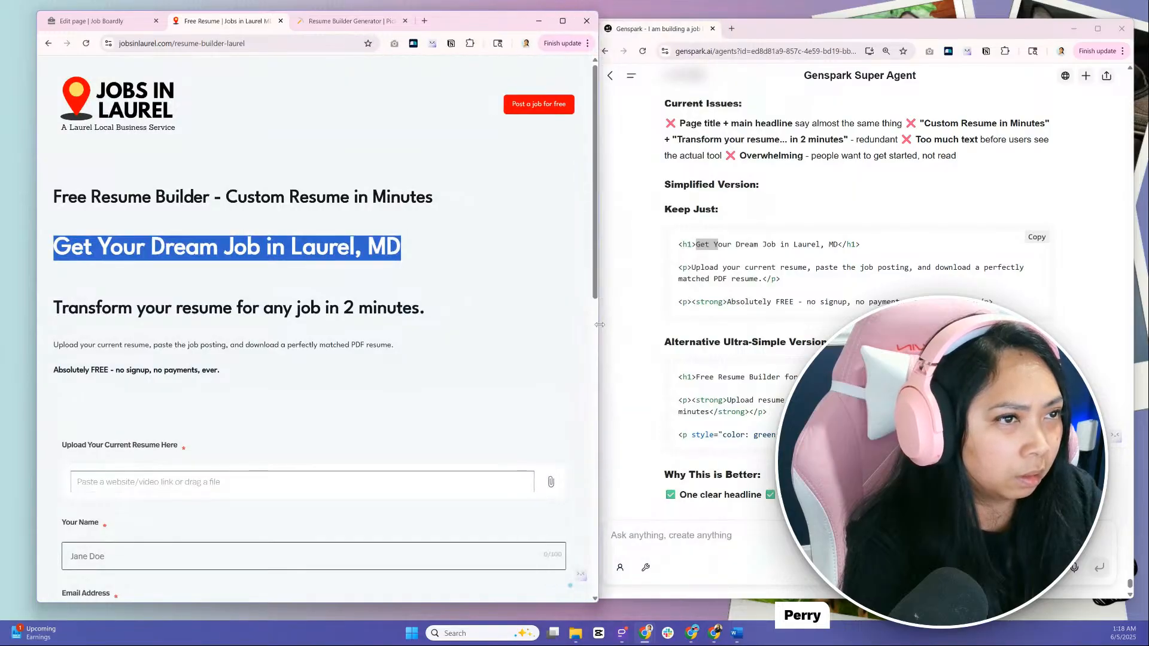
# Replace the page's Title with "Free Resume Builder for Laurel Jobs" from Genspark's ultra-simple version
pyautogui.click(122, 22)
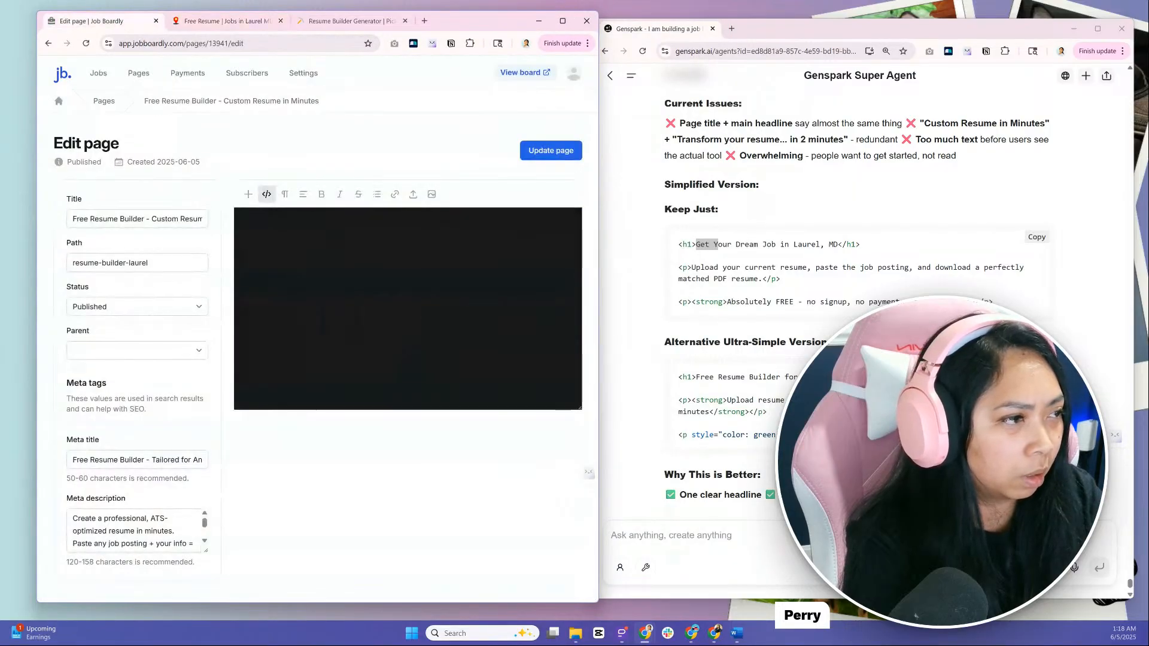
pyautogui.click(850, 261)
pyautogui.moveTo(838, 244); pyautogui.dragTo(694, 243)
pyautogui.click(80, 220)
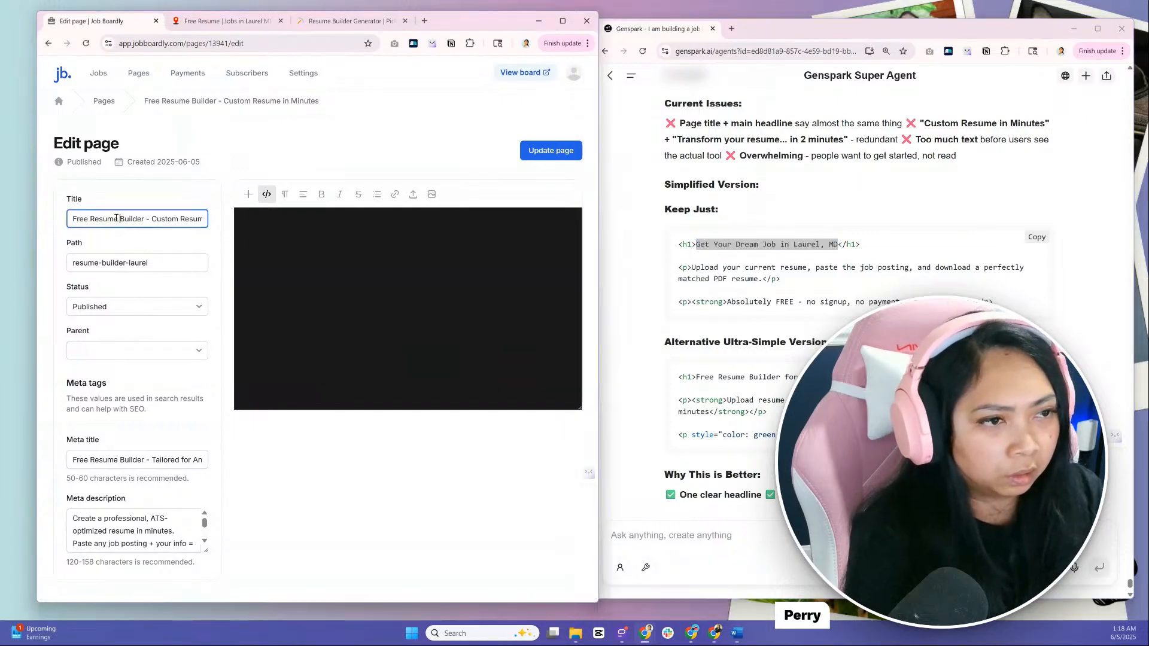
pyautogui.moveTo(70, 220); pyautogui.dragTo(202, 238)
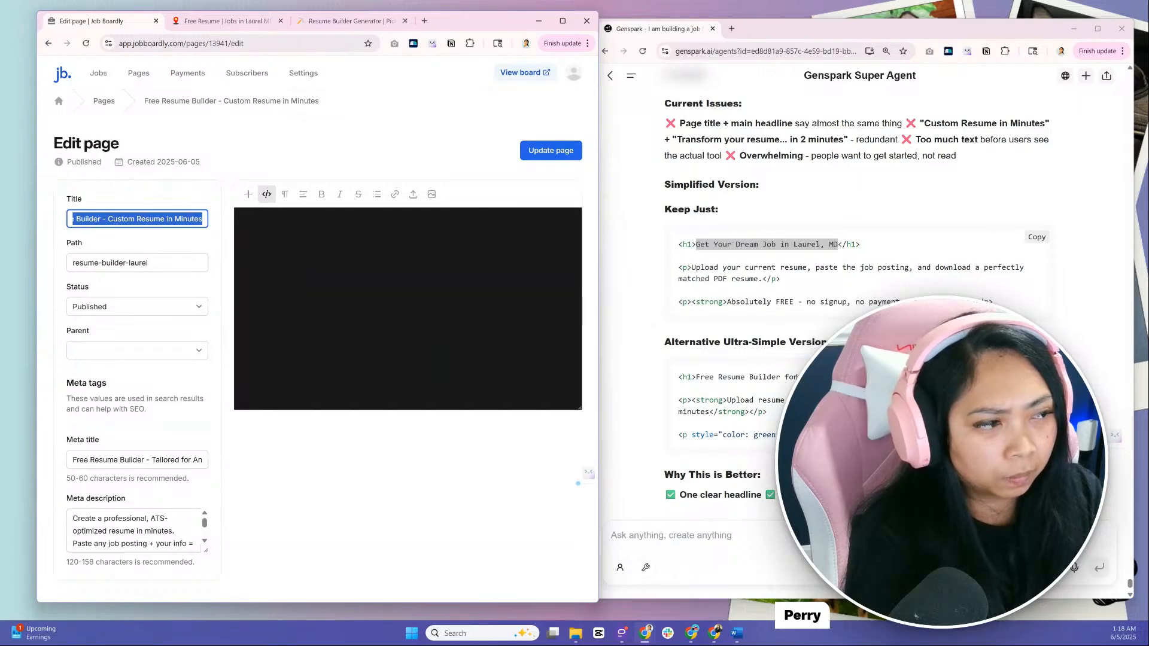
pyautogui.click(787, 377)
pyautogui.moveTo(698, 379); pyautogui.dragTo(825, 378)
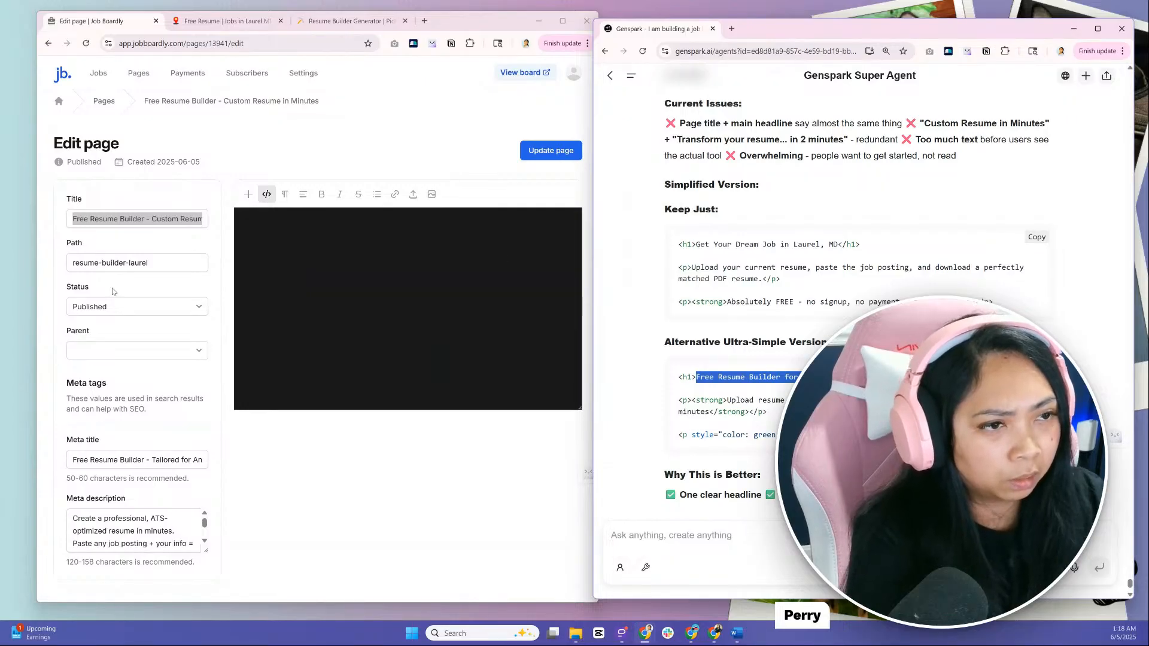
pyautogui.click(128, 257)
pyautogui.moveTo(73, 219); pyautogui.dragTo(205, 227)
pyautogui.write('Free Resume Builder for Laurel Jobs')
pyautogui.click(203, 234)
# Copy the "Upload resume + paste job posting" and "100% FREE Forever" paragraphs from the ultra-simple version into the empty page HTML
pyautogui.click(705, 388)
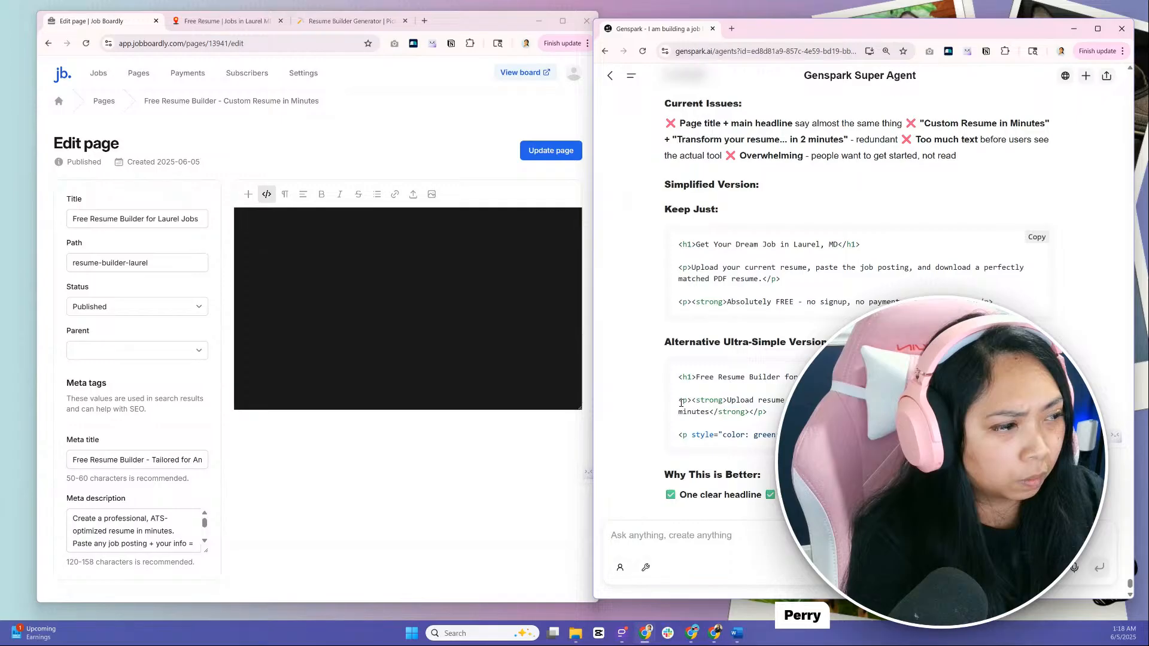
pyautogui.moveTo(680, 401); pyautogui.dragTo(751, 404)
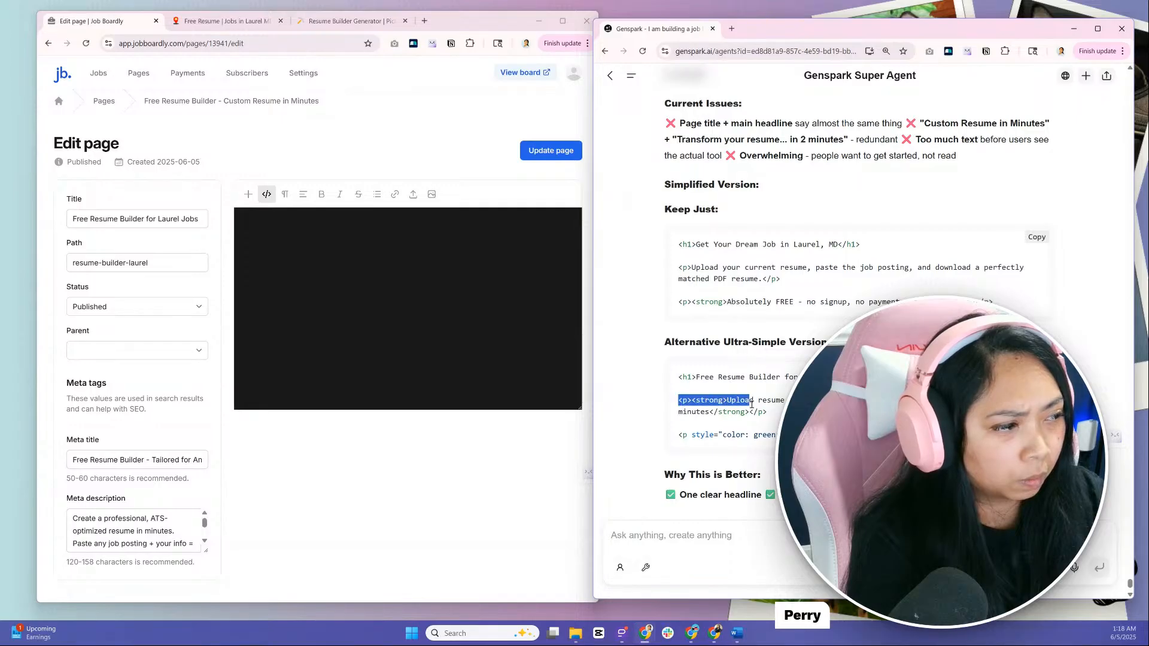
pyautogui.click(752, 404)
pyautogui.moveTo(678, 401); pyautogui.dragTo(778, 435)
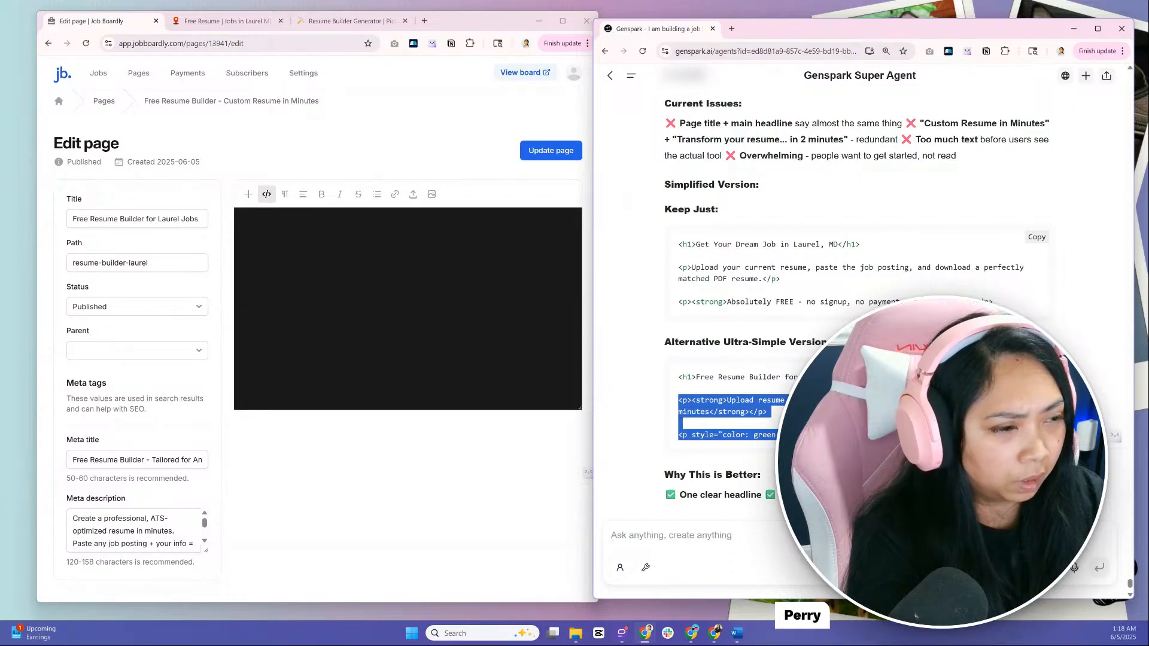
pyautogui.click(451, 274)
pyautogui.write('<p><strong>Upload resume + paste job posting = get a custom PDF in 2 minutes</strong></p>  <p style="color: green;"><strong>100% FREE Forever</strong></p>')
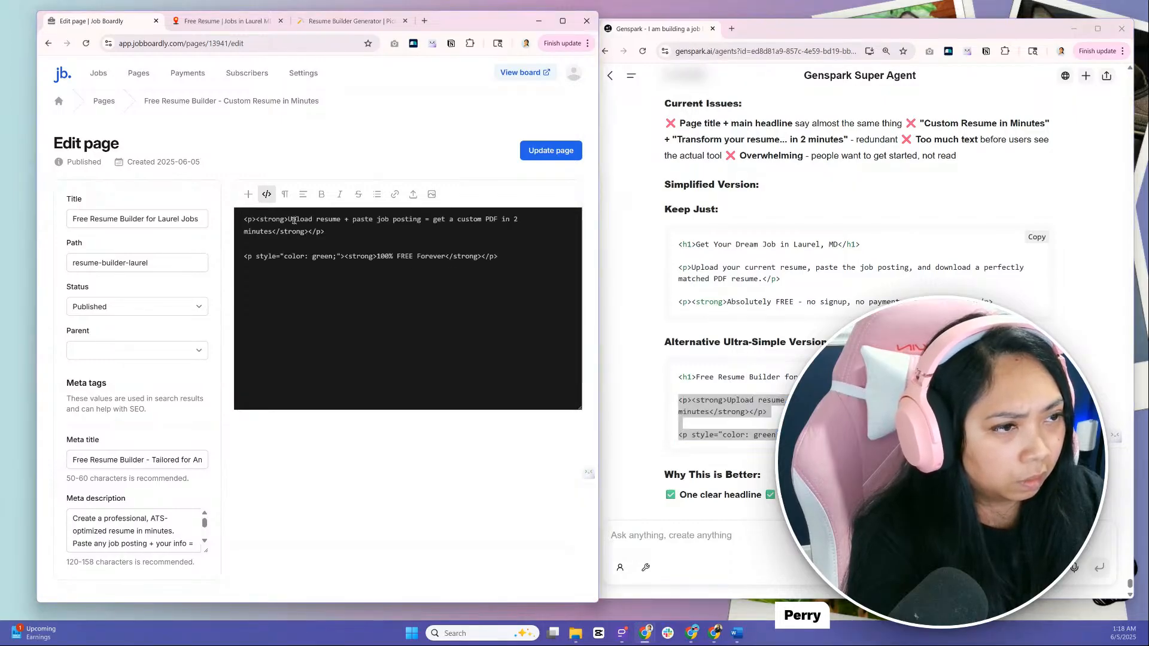
# Change the opening and closing strong tags around the "Upload resume + paste job posting" line to h2
pyautogui.doubleClick(264, 220)
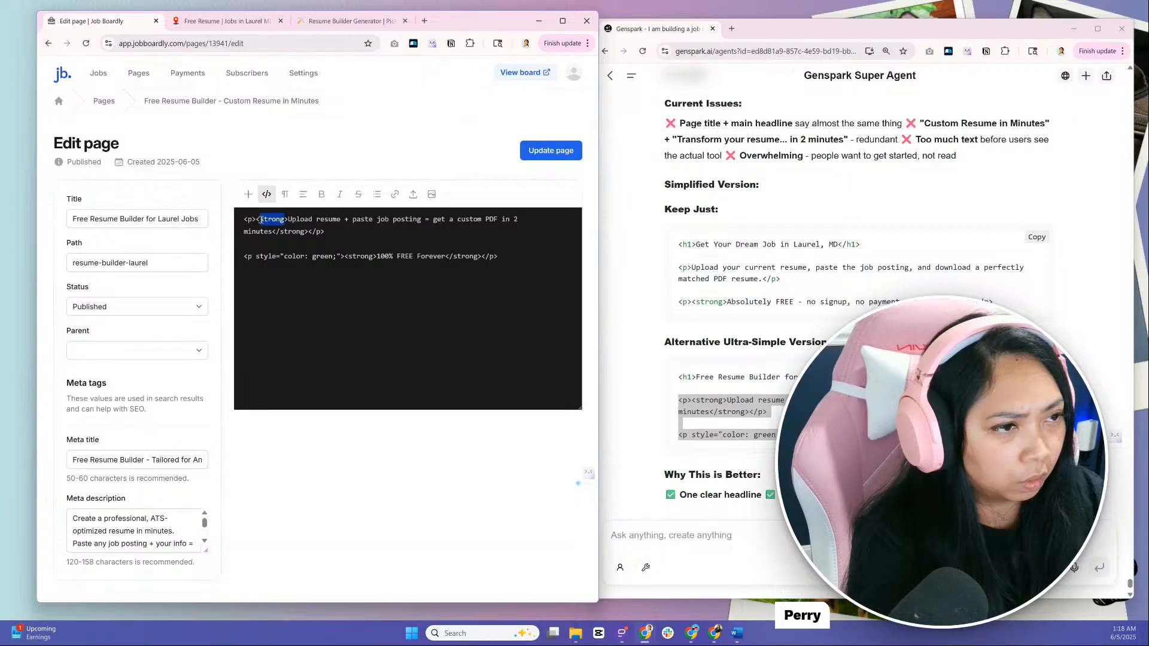
pyautogui.write('h2')
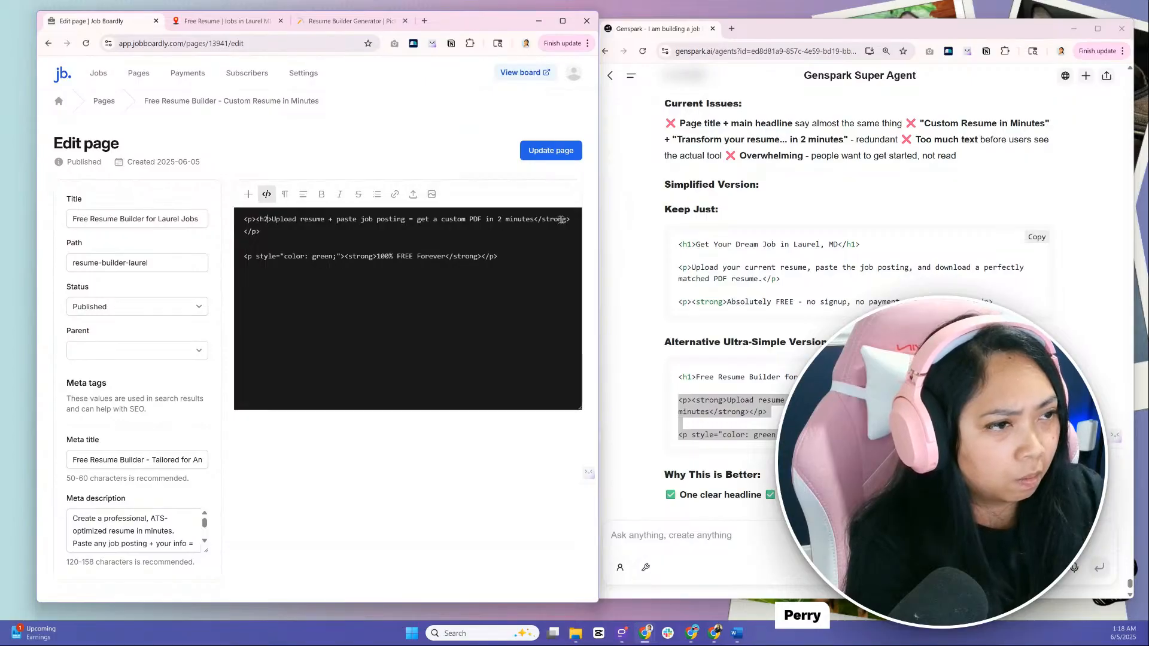
pyautogui.moveTo(547, 220); pyautogui.dragTo(534, 219)
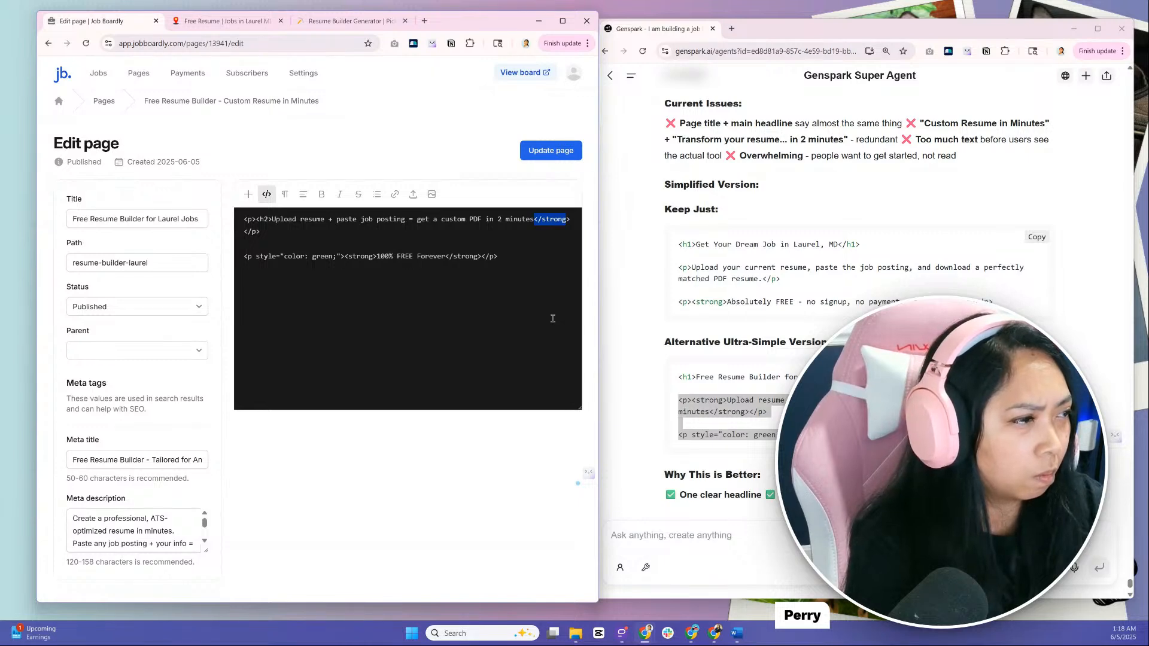
pyautogui.press('Right')
pyautogui.press('BackSpace')
pyautogui.press('BackSpace')
pyautogui.press('BackSpace')
pyautogui.press('BackSpace')
pyautogui.press('BackSpace')
pyautogui.press('BackSpace')
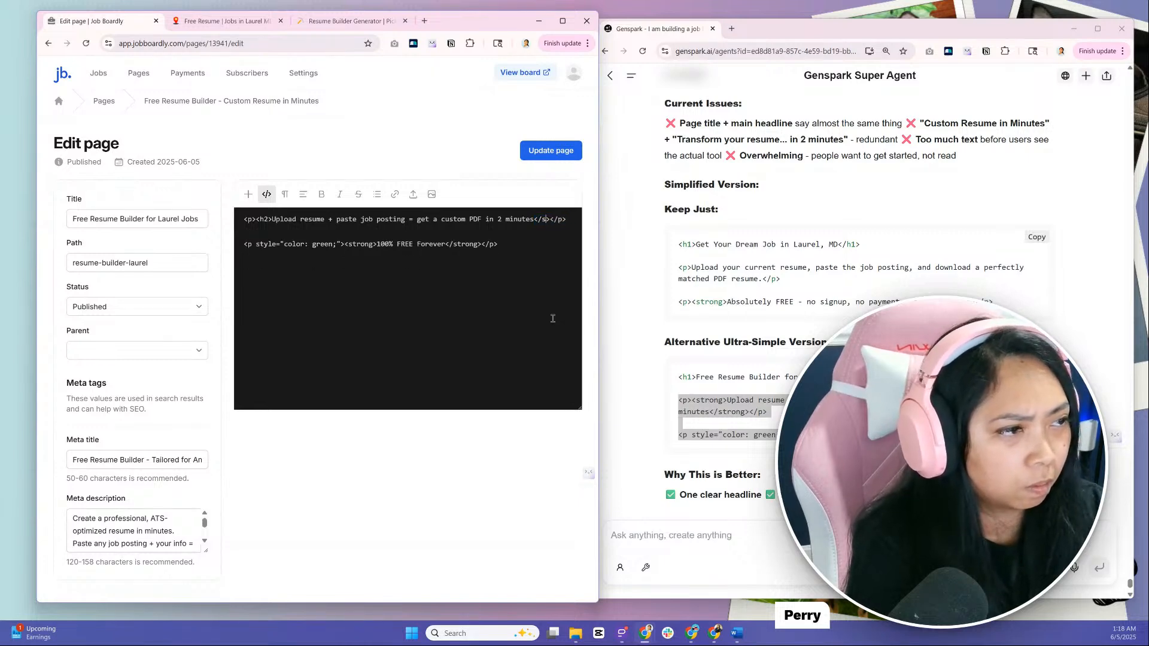
pyautogui.write('h2')
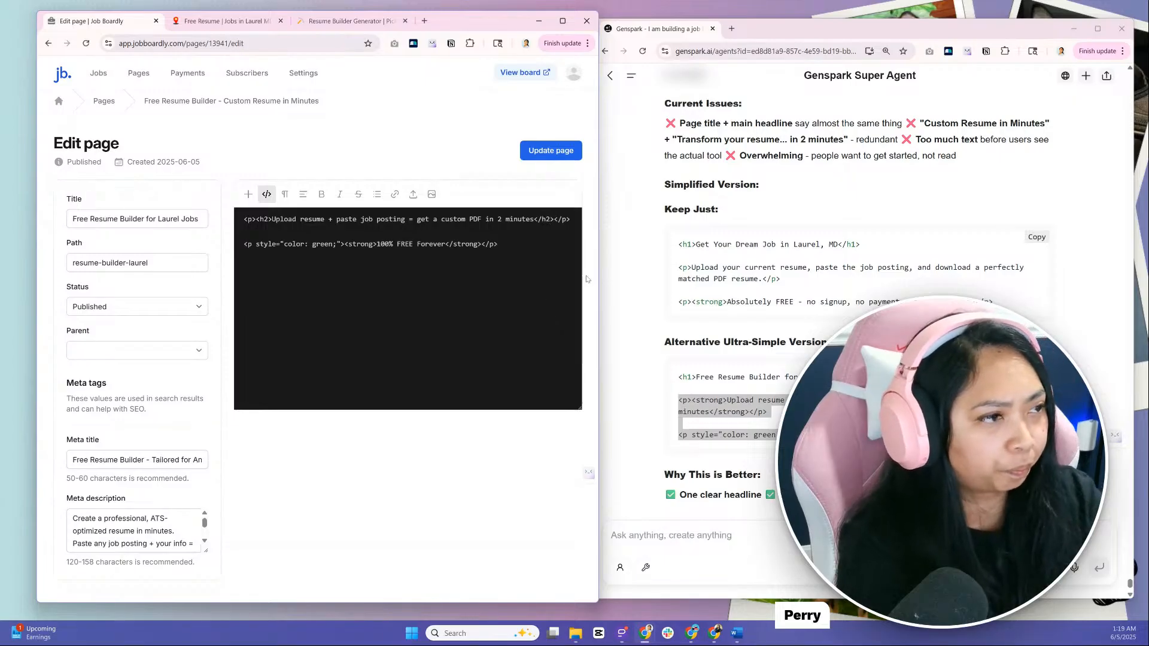
# Update the page with the new h2 copy and reload the live resume builder page to check it
pyautogui.click(566, 154)
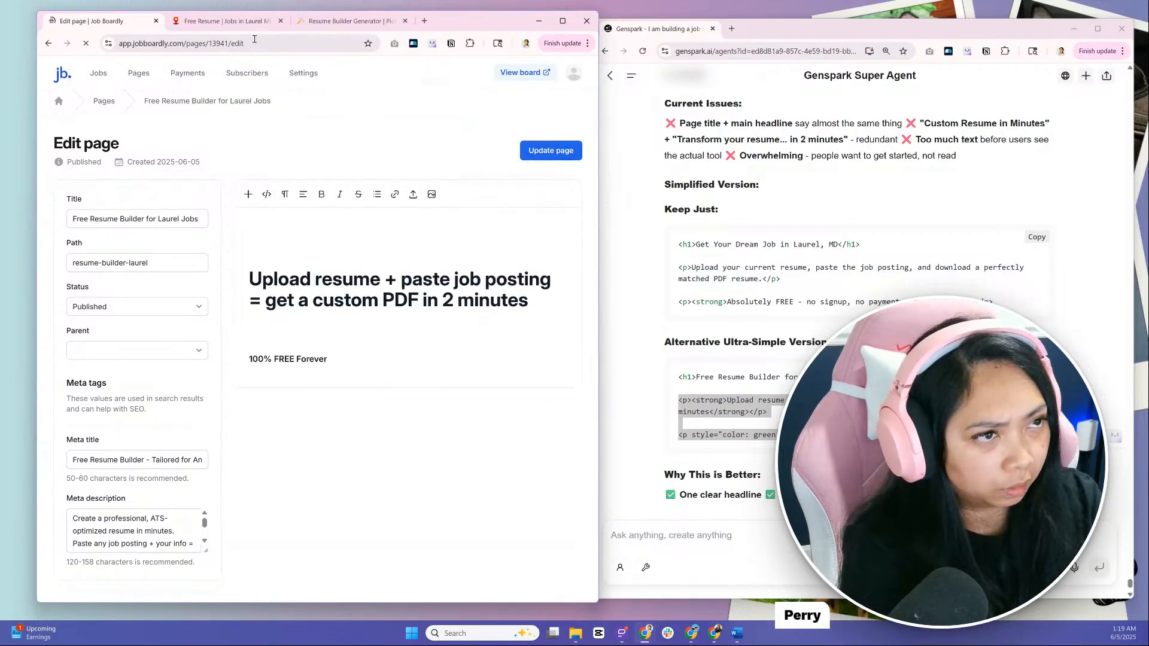
pyautogui.click(249, 24)
pyautogui.click(87, 45)
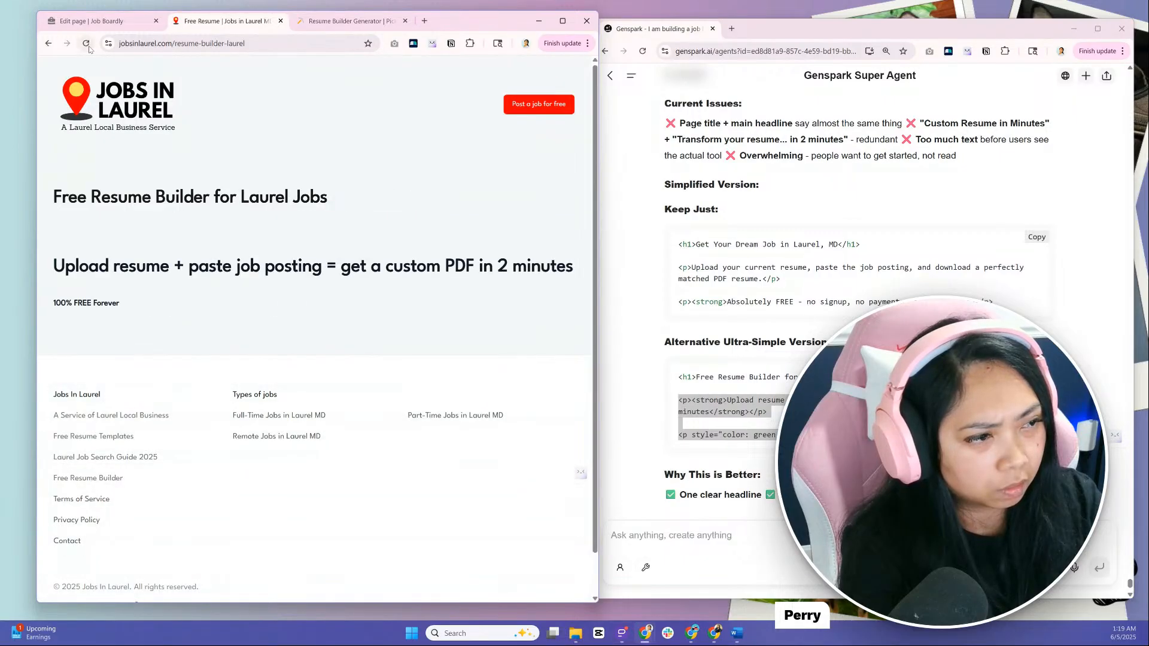
# Delete the empty paragraph above the h2 in the page HTML, update the page and reload the live version
pyautogui.click(93, 21)
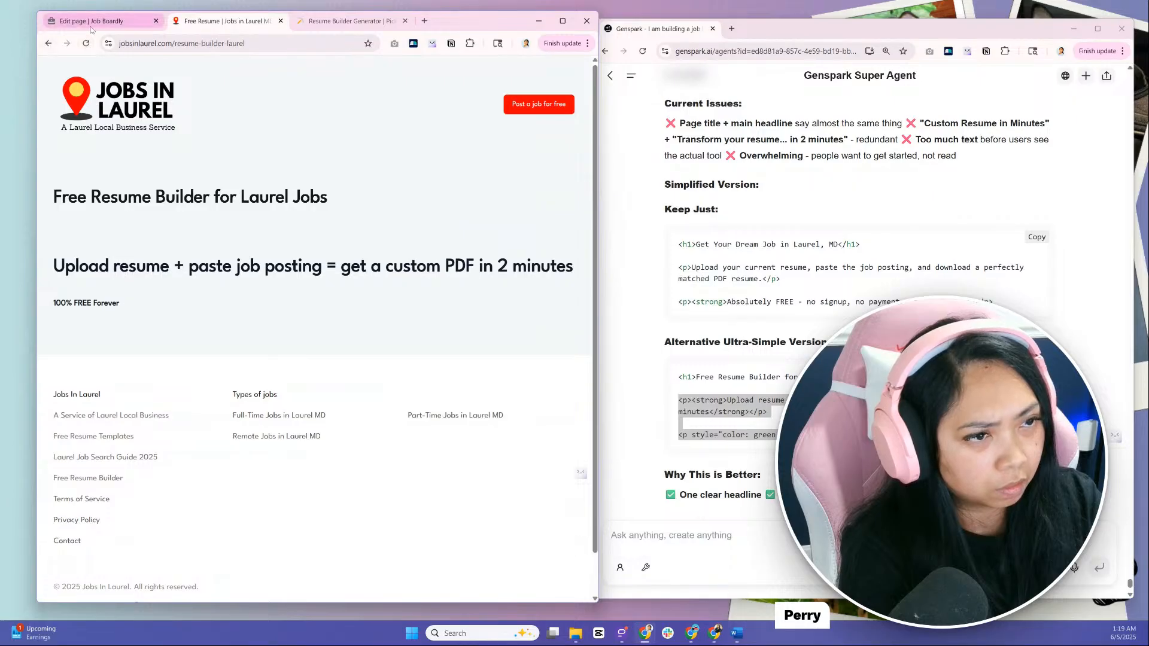
pyautogui.click(266, 256)
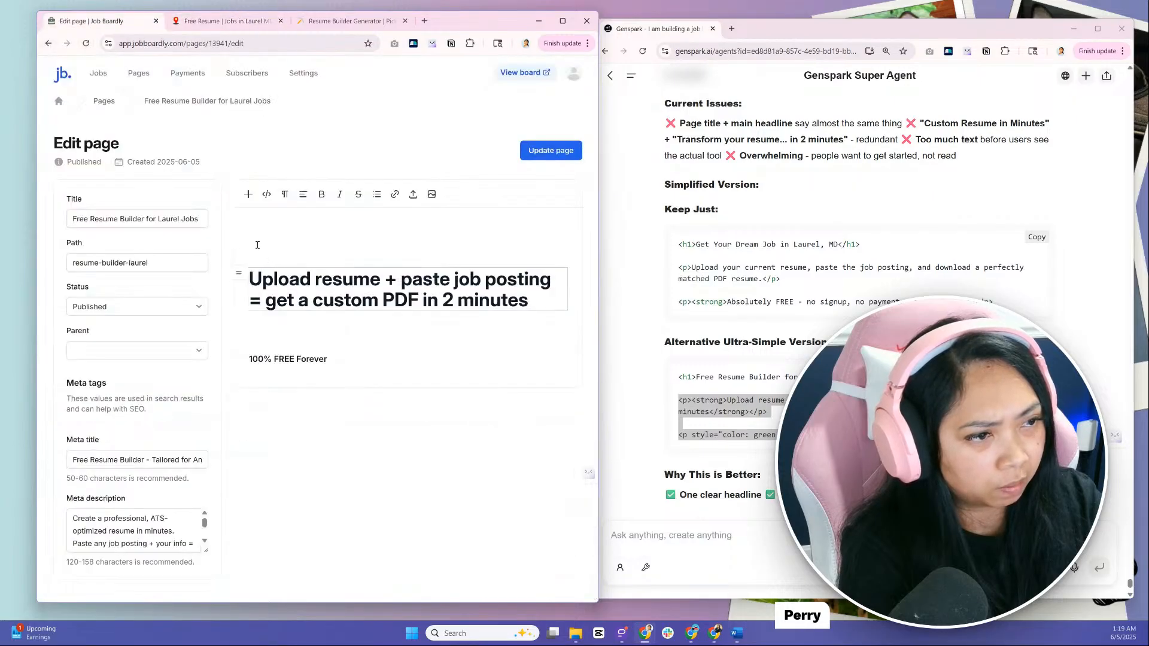
pyautogui.click(267, 194)
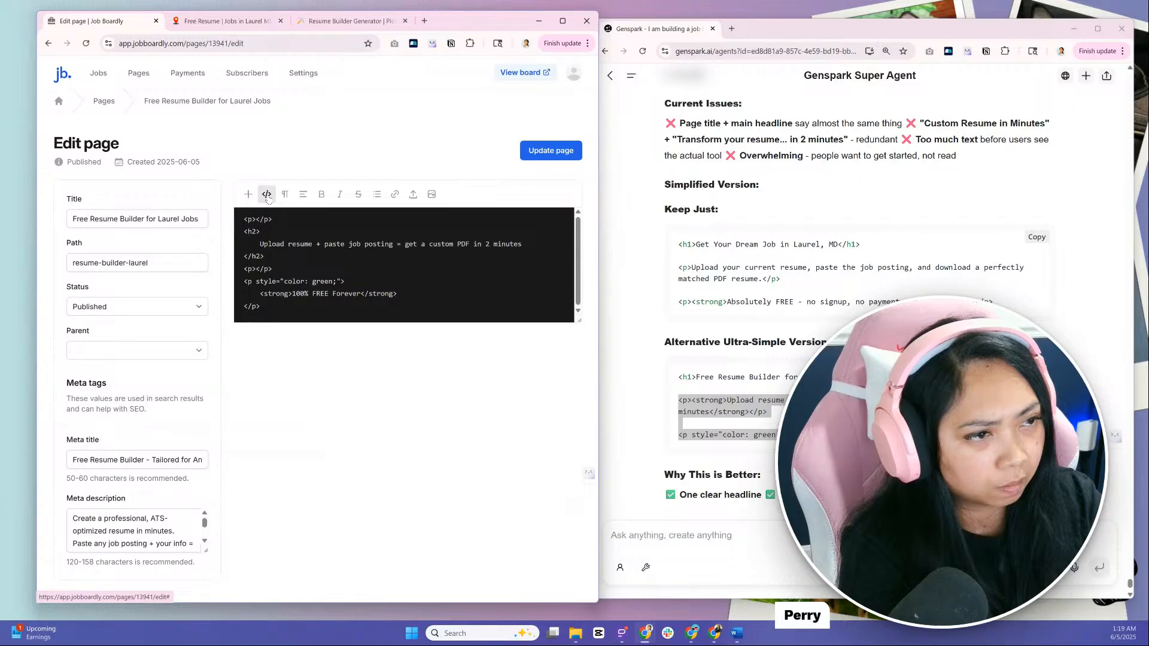
pyautogui.moveTo(284, 223); pyautogui.dragTo(244, 218)
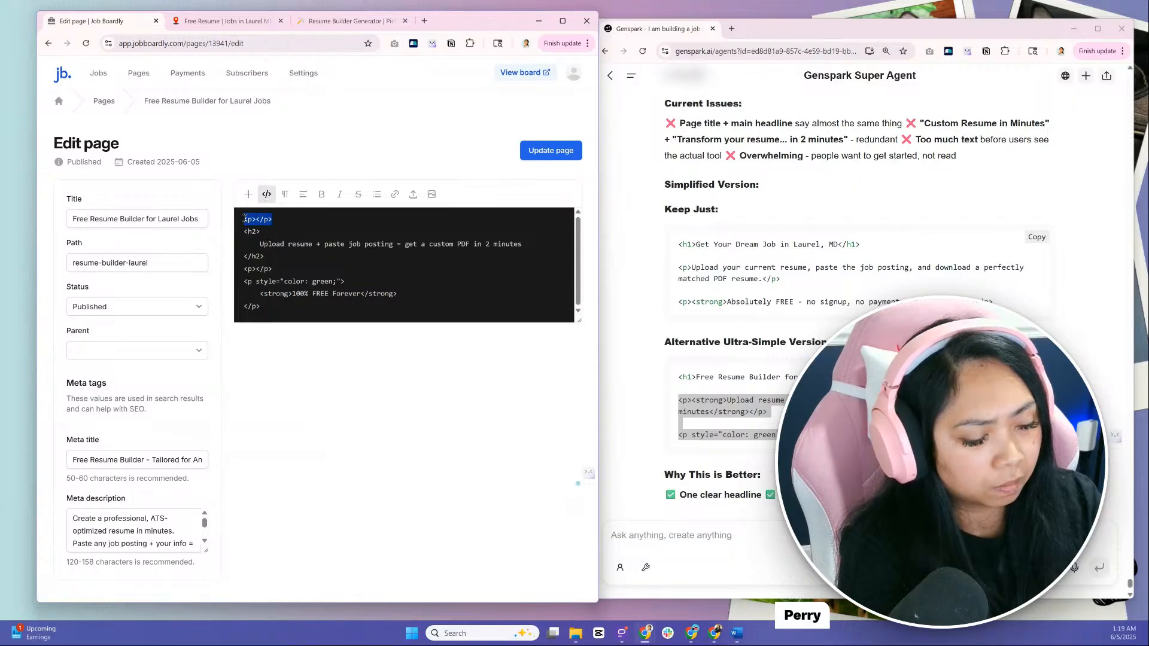
pyautogui.press('BackSpace')
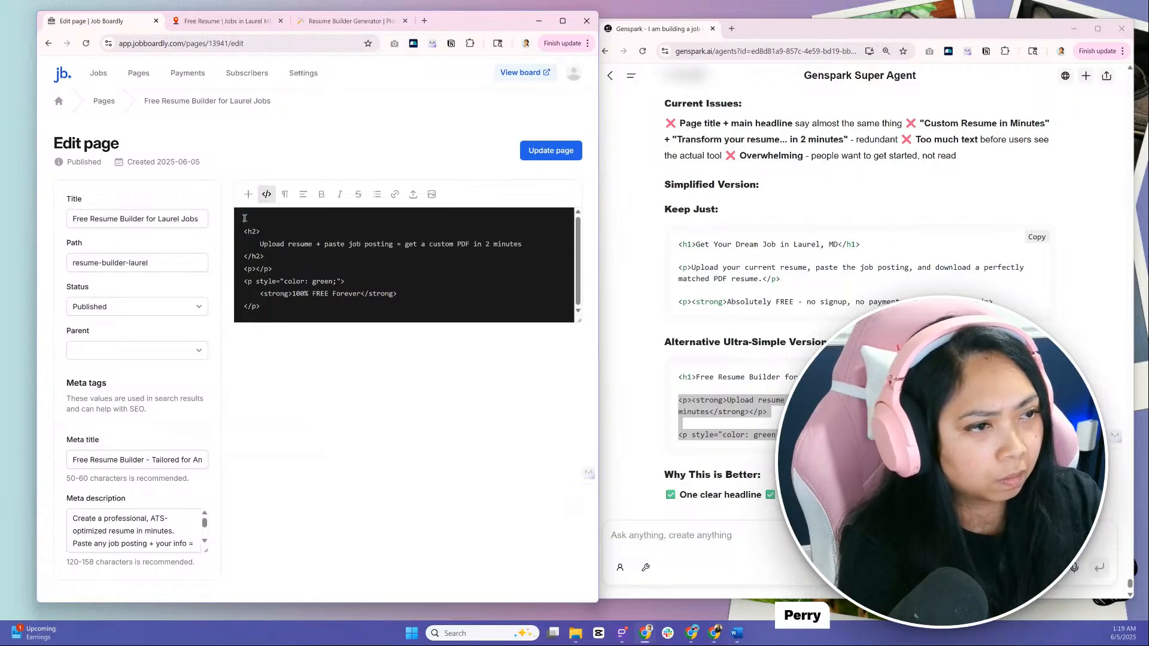
pyautogui.click(531, 152)
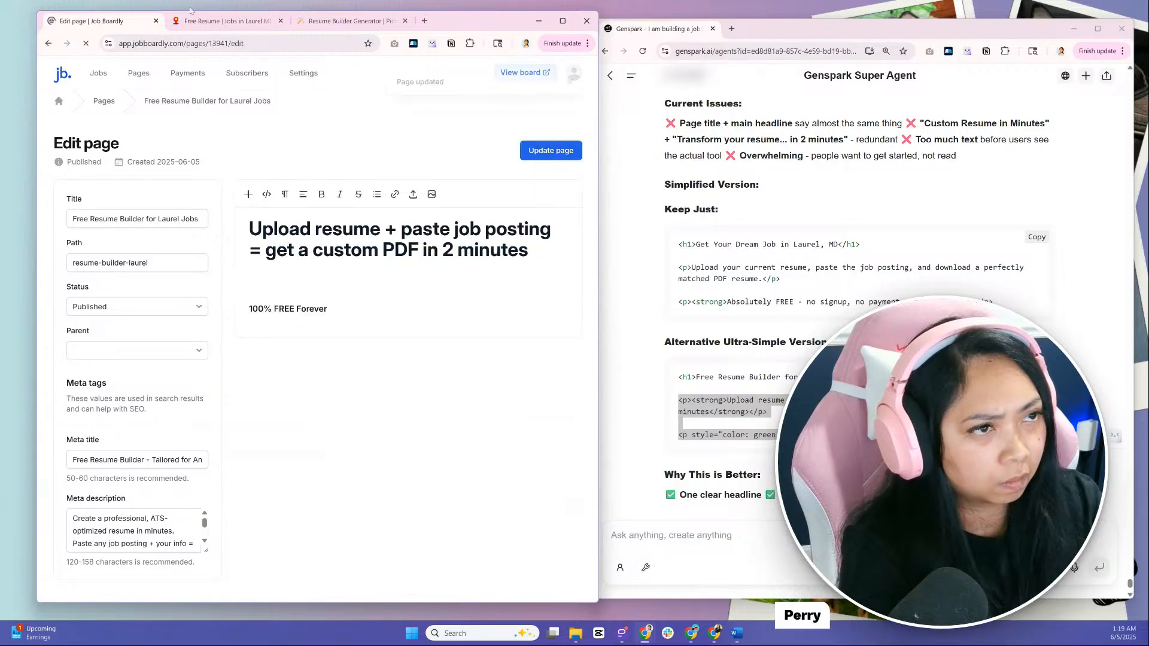
pyautogui.click(225, 21)
pyautogui.click(86, 44)
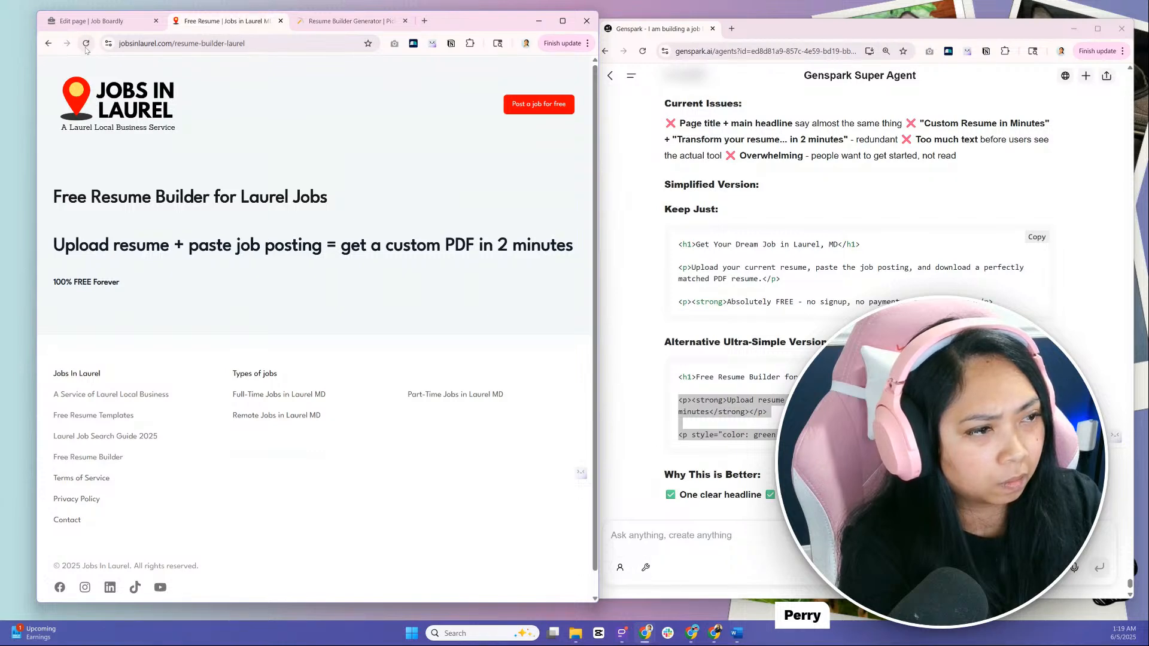
# Remove the blank line between the "Upload resume + paste job posting" heading and "100% FREE Forever" in the page editor
pyautogui.moveTo(104, 28)
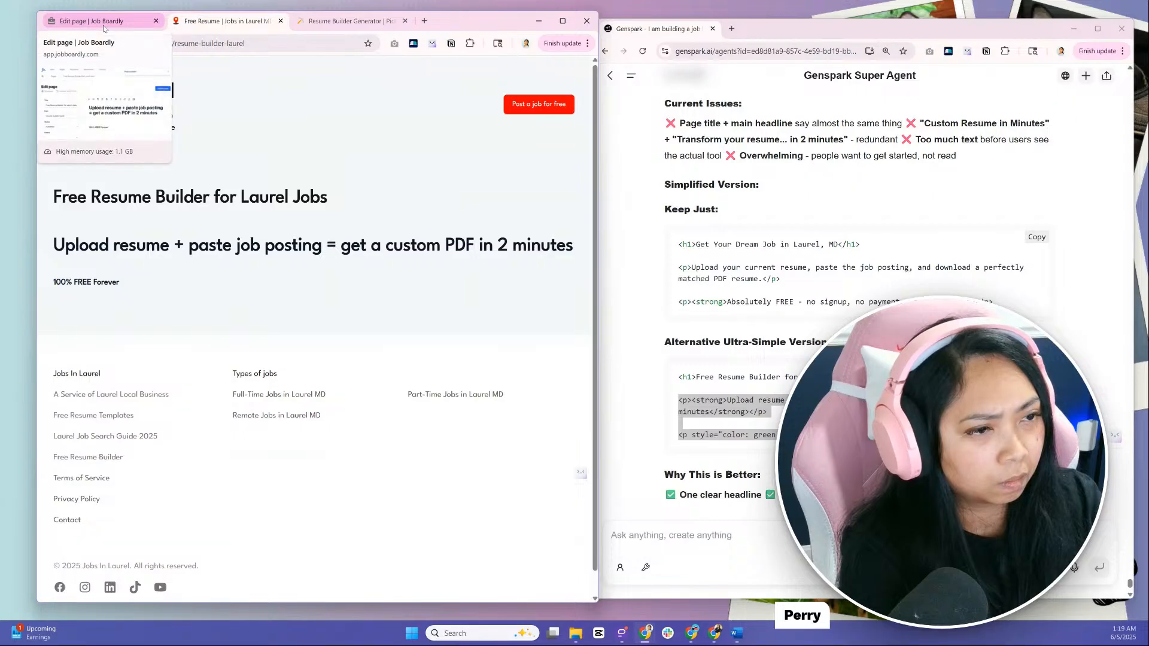
pyautogui.click(104, 27)
pyautogui.click(277, 281)
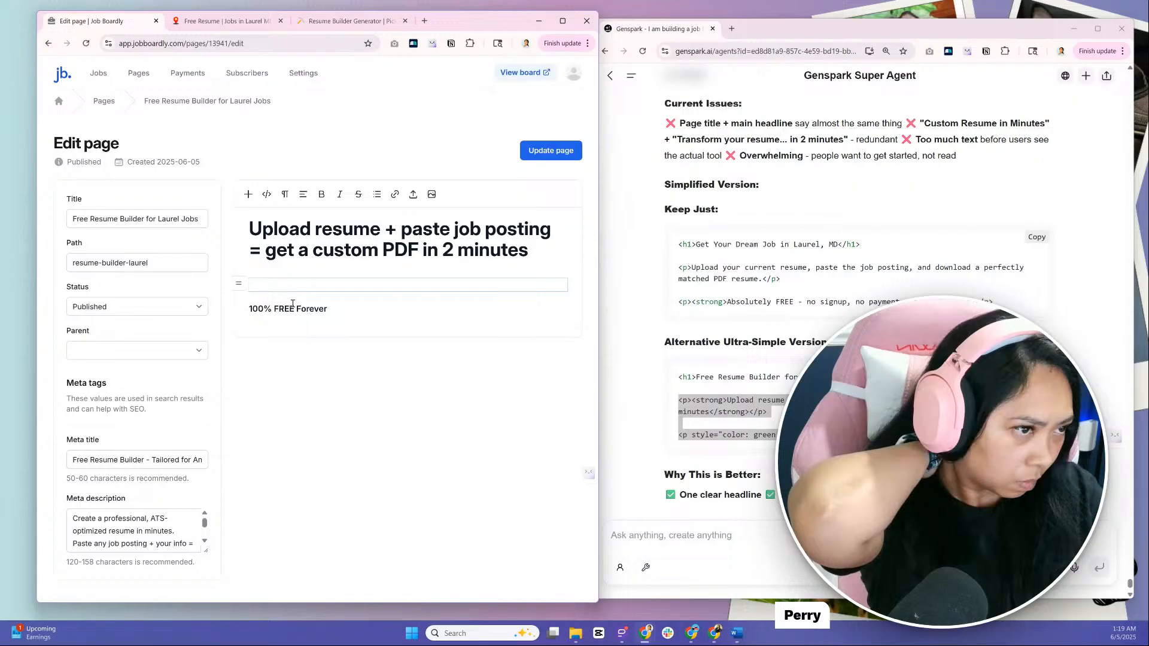
pyautogui.click(238, 283)
pyautogui.click(306, 370)
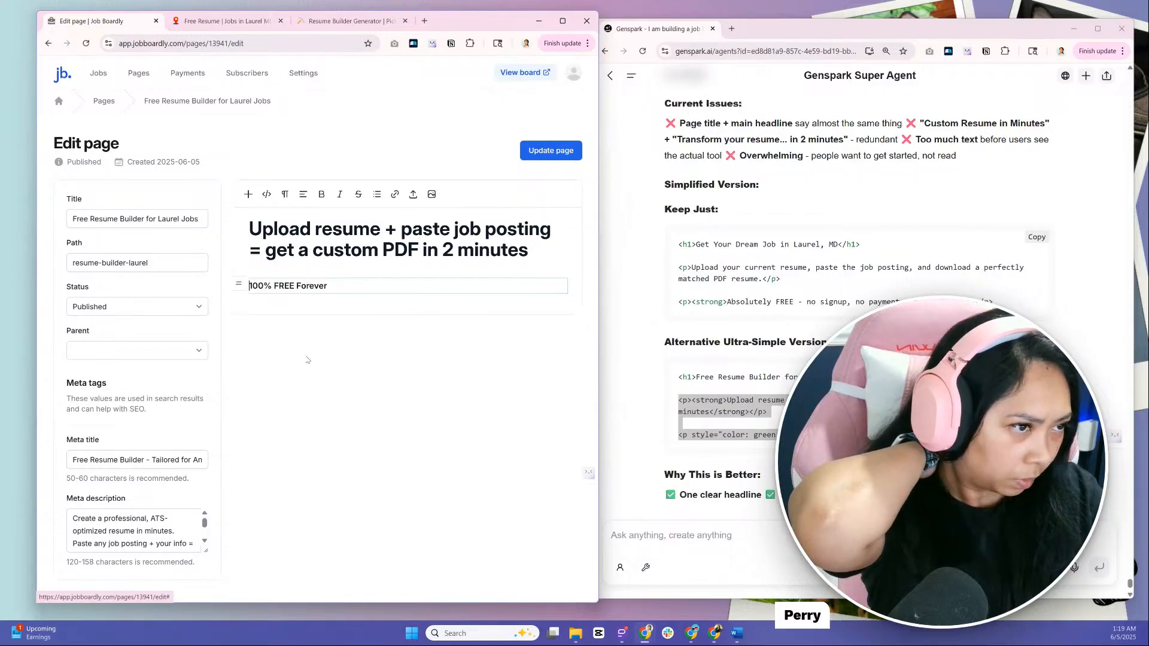
# Format the "100% FREE Forever" line as a Heading 3
pyautogui.moveTo(335, 290); pyautogui.dragTo(241, 284)
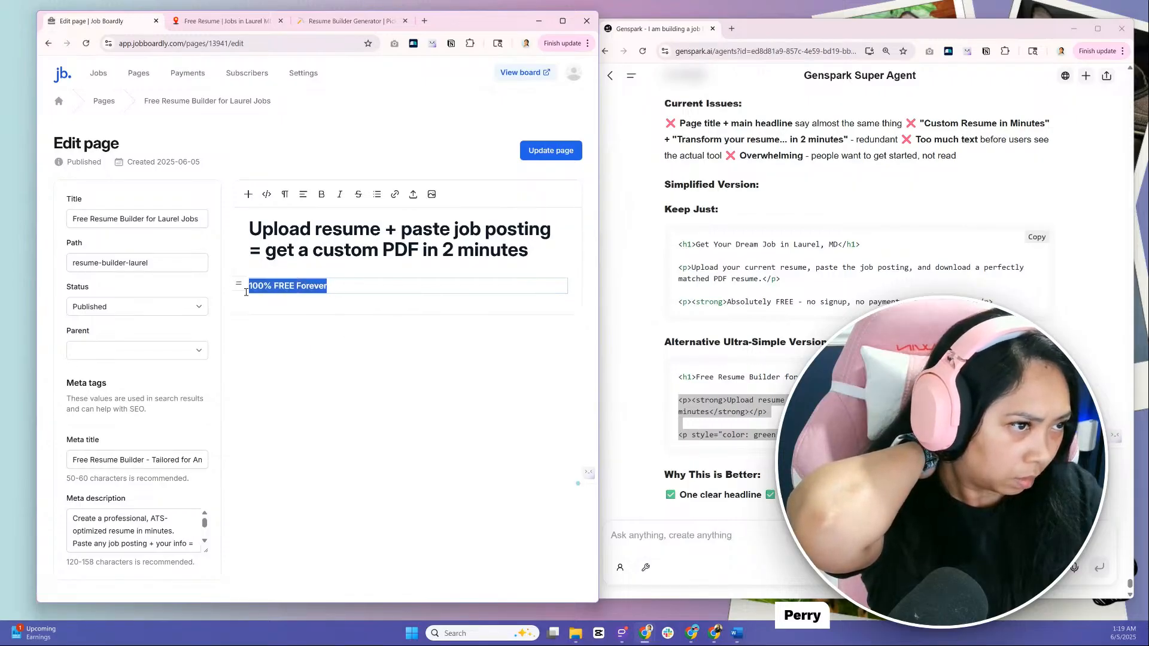
pyautogui.click(285, 194)
pyautogui.click(334, 267)
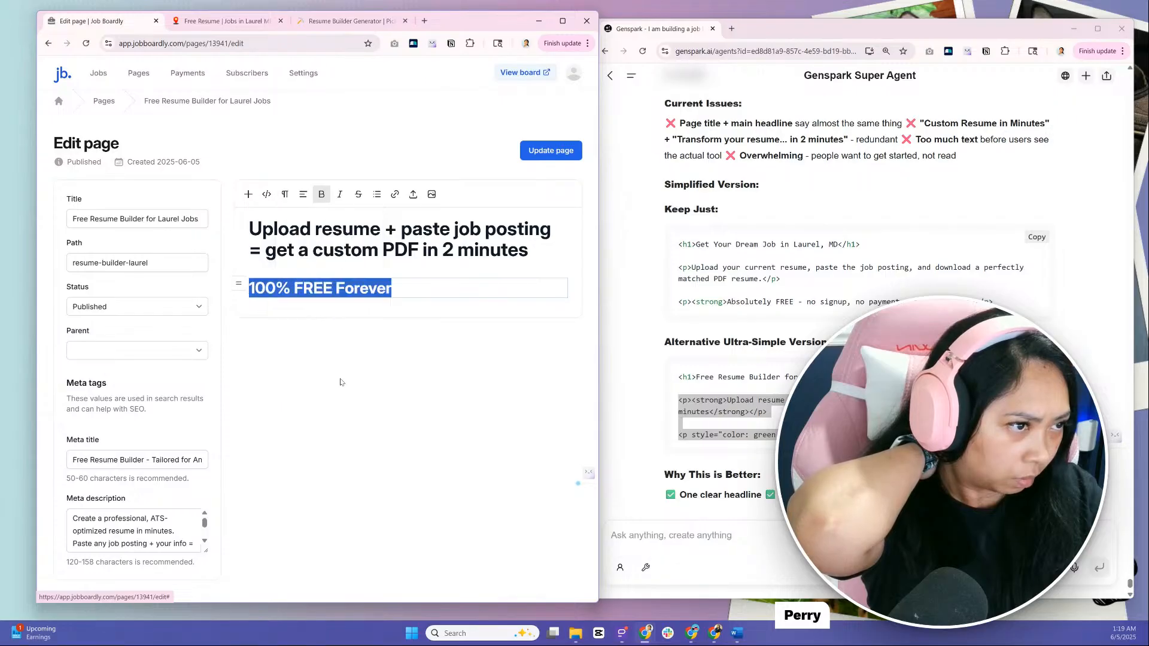
pyautogui.click(344, 371)
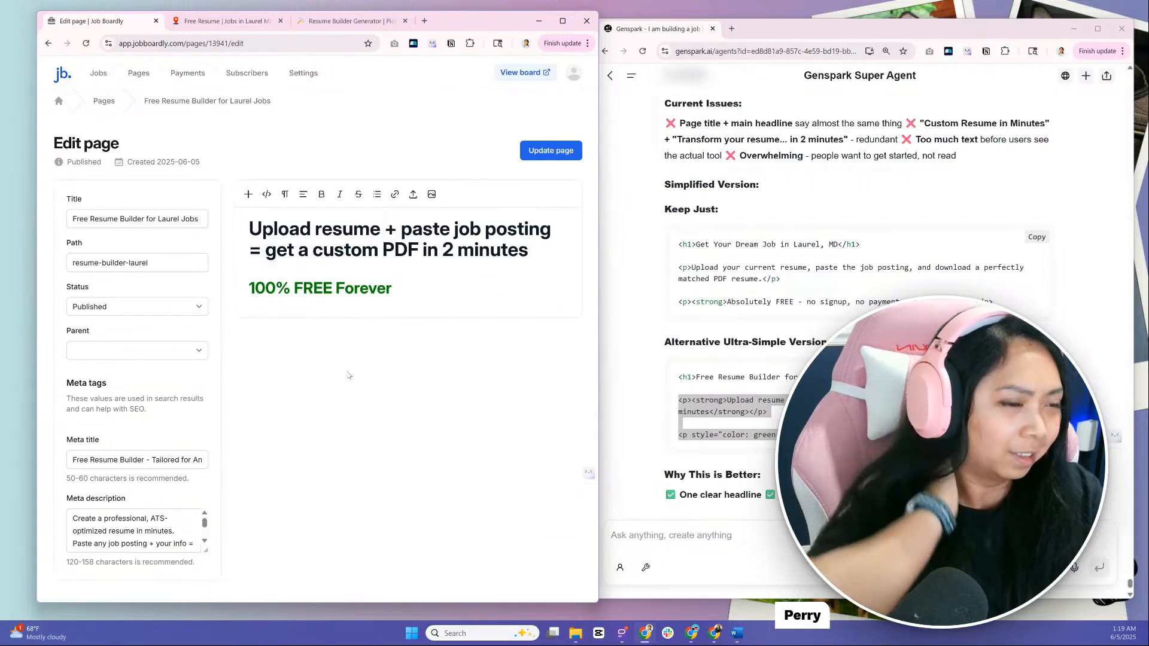
pyautogui.click(446, 305)
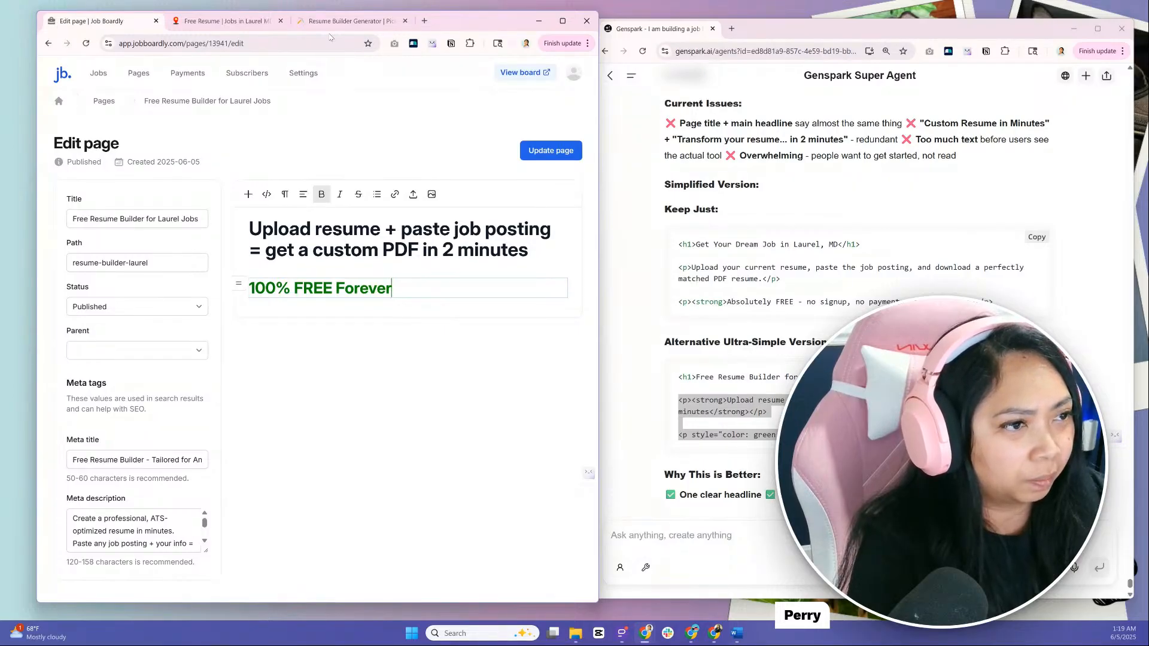
# Add the Pickaxe embed code on a new line below the h3 in the page HTML and update the page
pyautogui.click(267, 193)
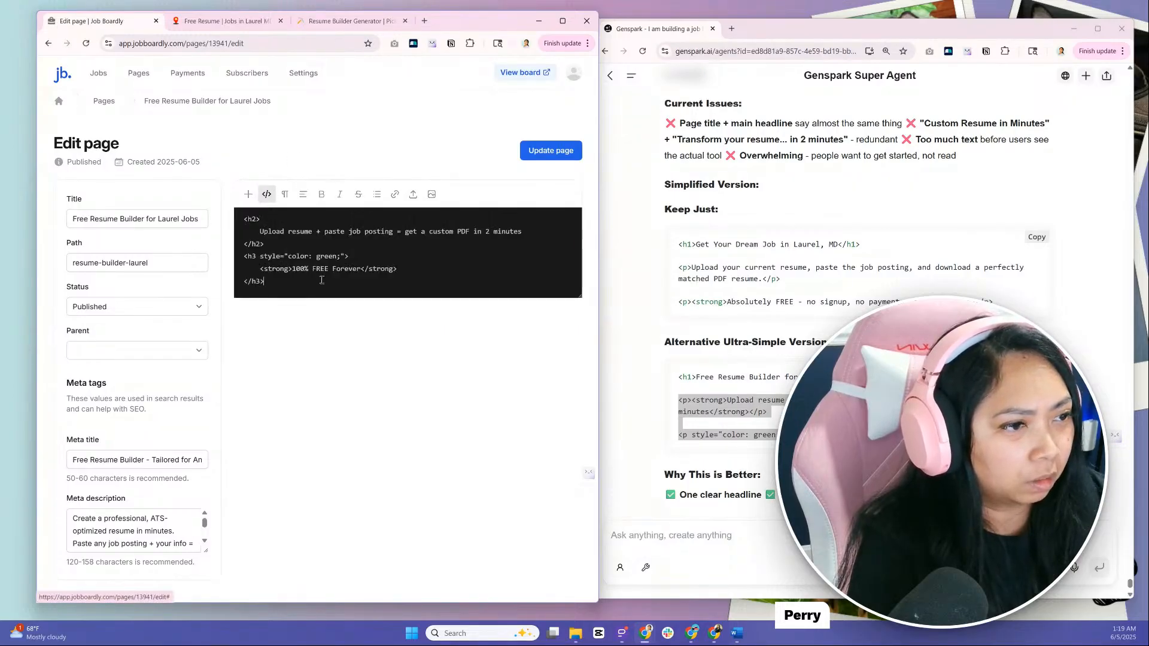
pyautogui.press('Return')
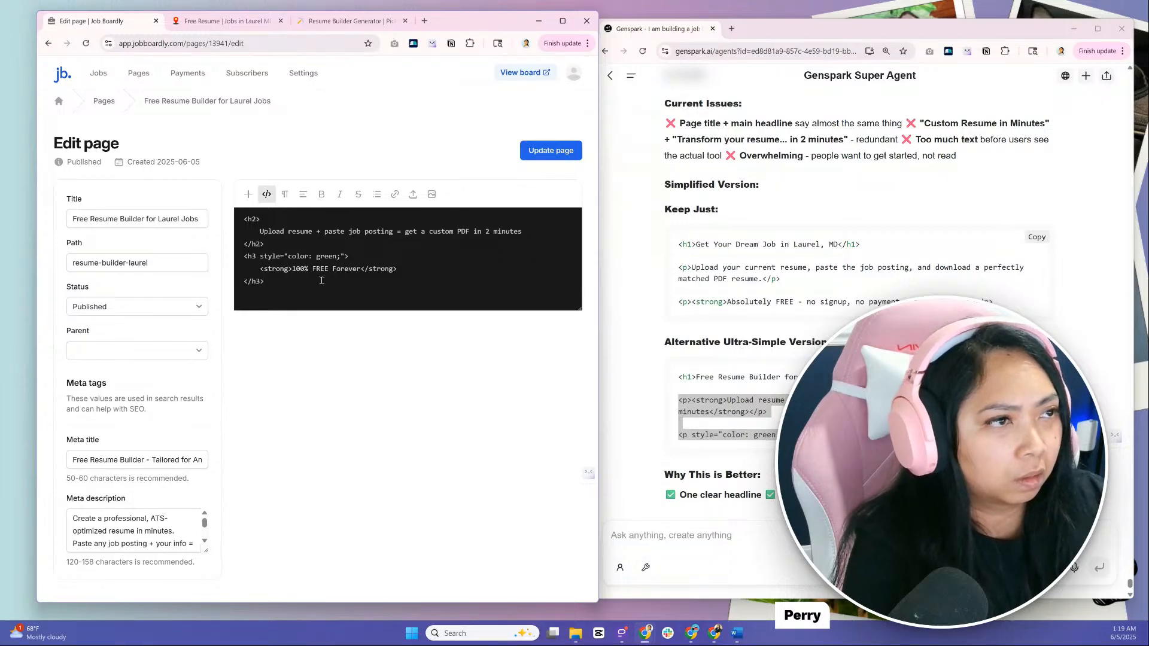
pyautogui.click(222, 21)
pyautogui.click(348, 21)
pyautogui.click(213, 242)
pyautogui.click(89, 21)
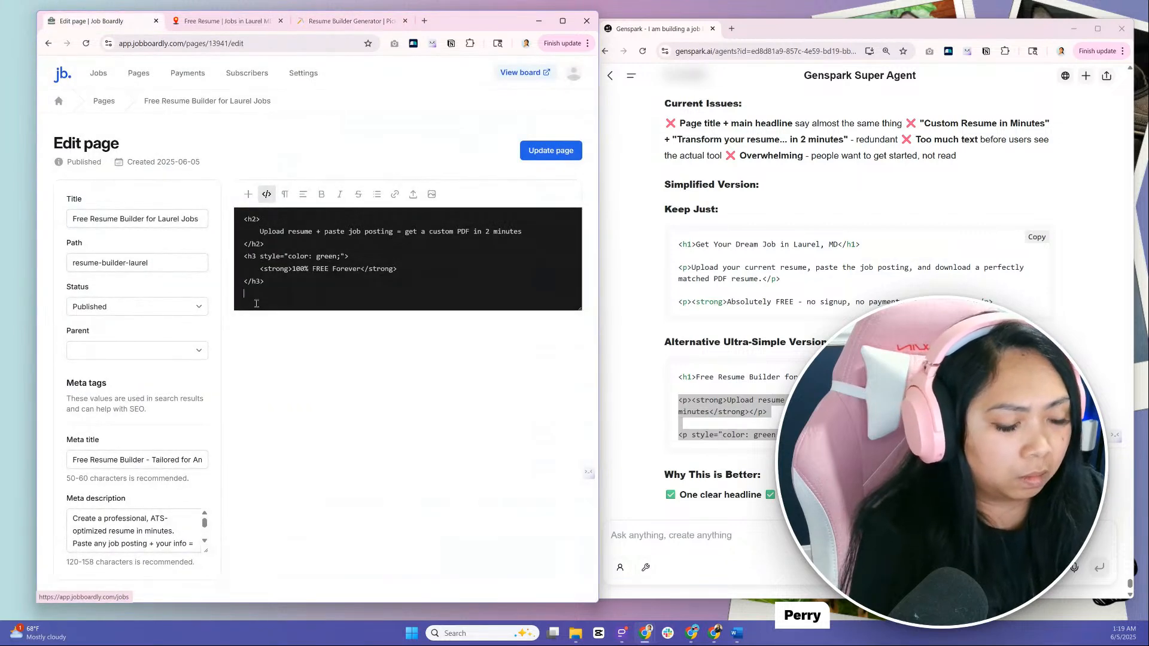
pyautogui.hotkey('ctrl', 'v')
pyautogui.click(548, 151)
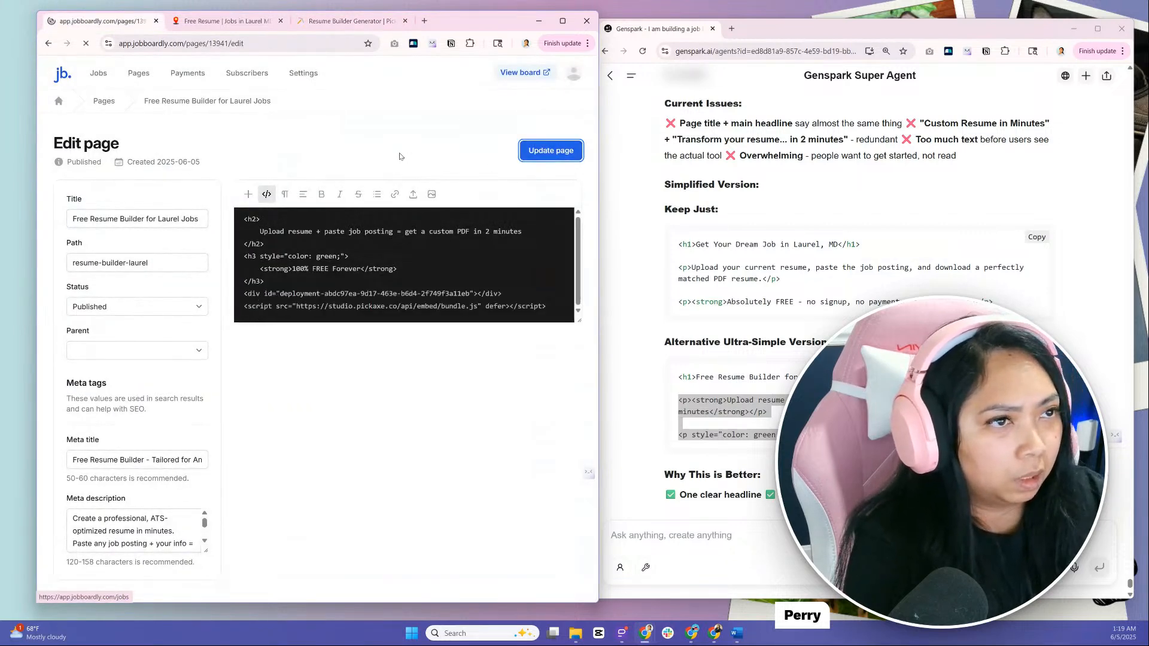
# Check the live resume builder page's headings and embedded form, widening the browser window to view its layout
pyautogui.click(225, 21)
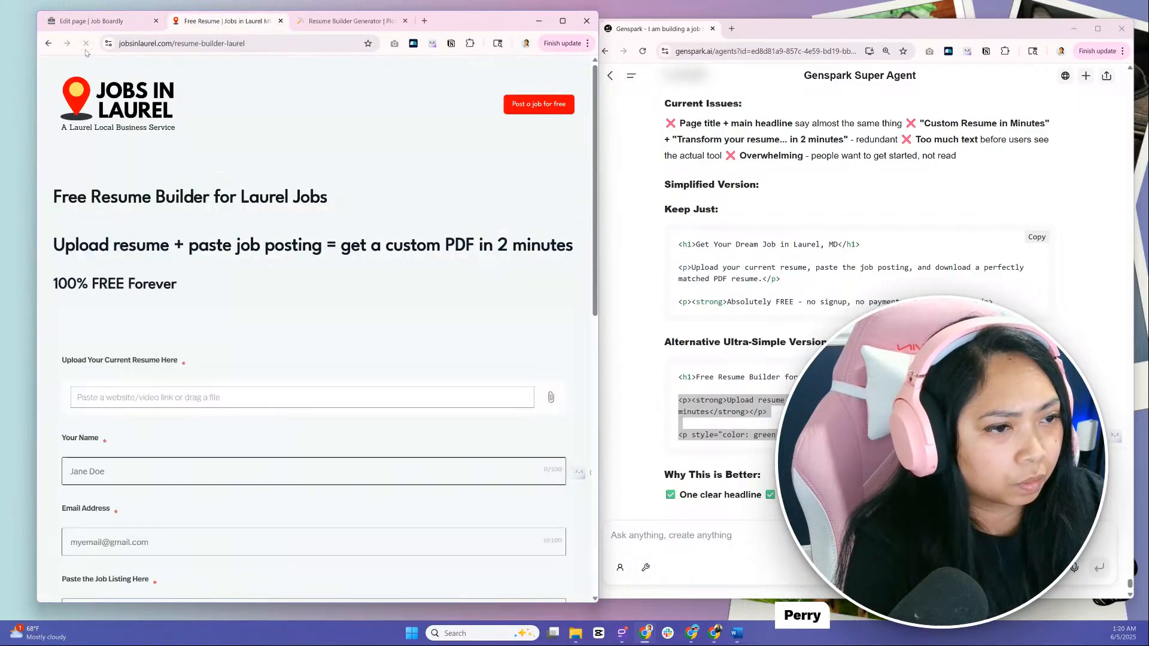
pyautogui.scroll(-7, 261, 278)
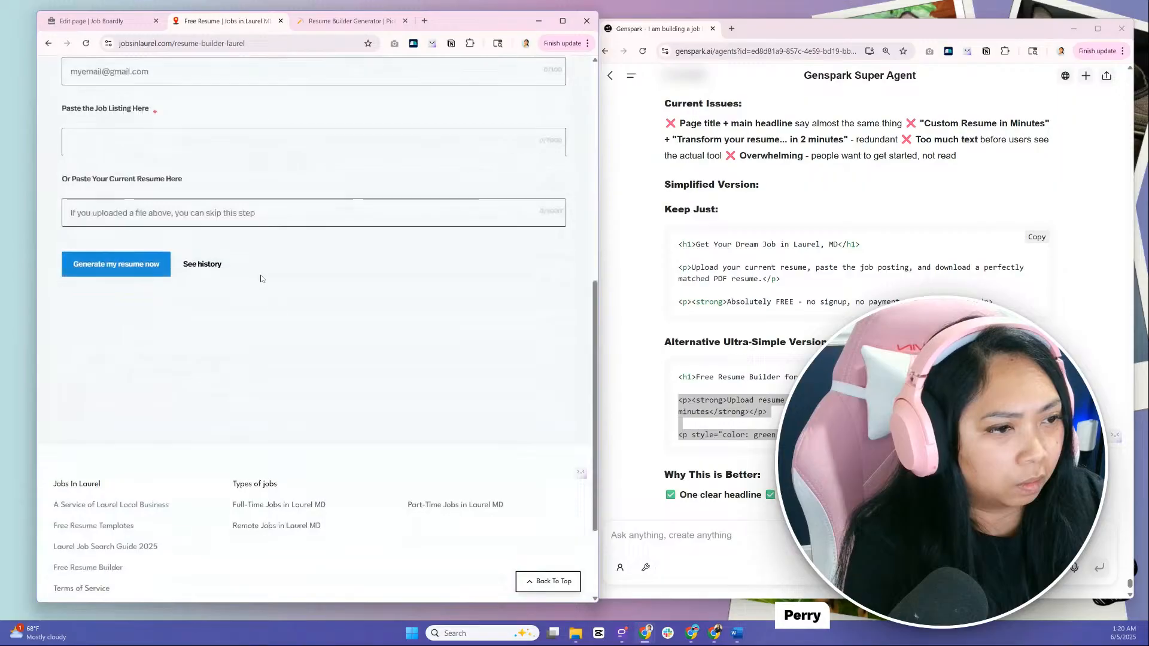
pyautogui.scroll(10, 347, 447)
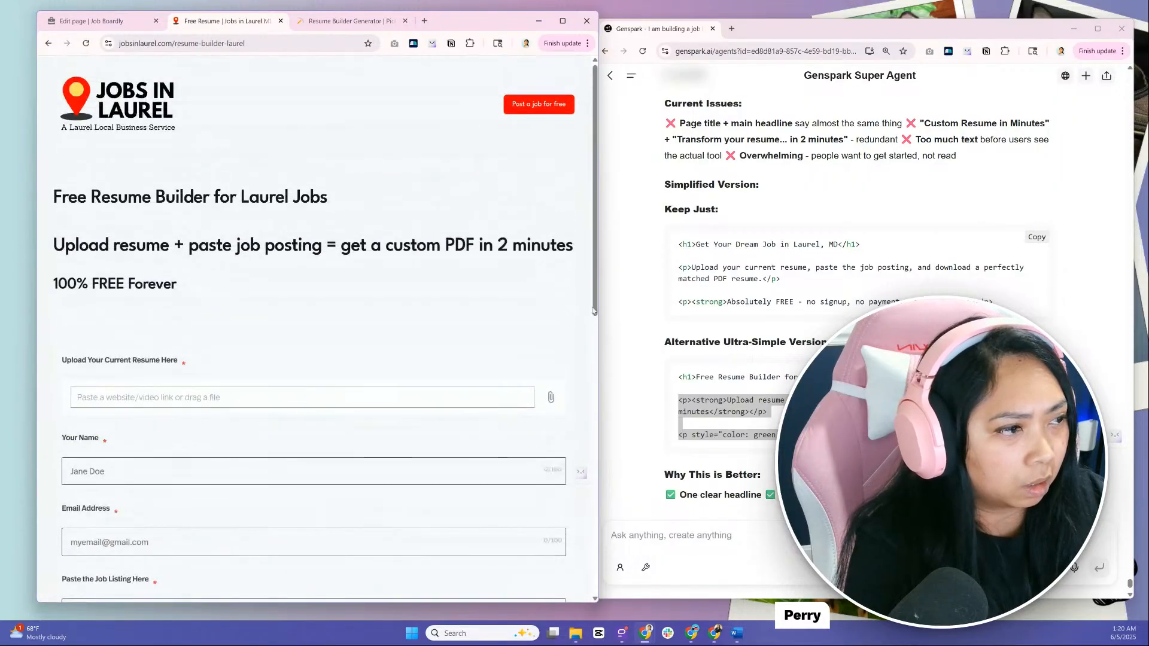
pyautogui.moveTo(597, 323); pyautogui.dragTo(641, 347)
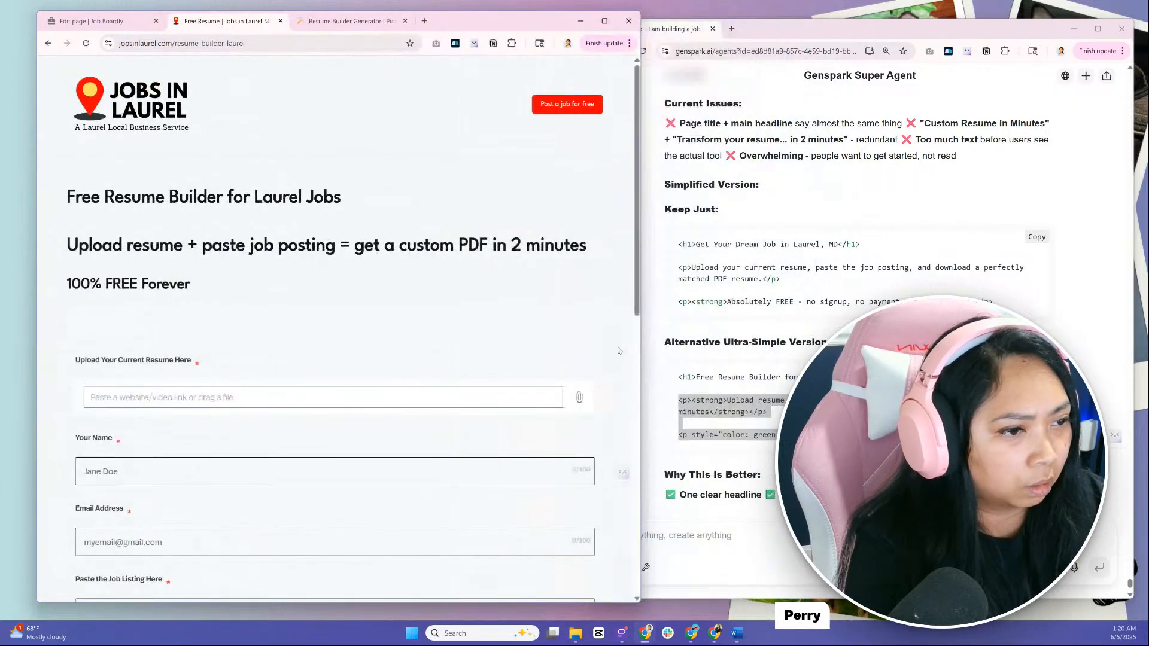
pyautogui.scroll(-5, 619, 351)
pyautogui.scroll(5, 275, 442)
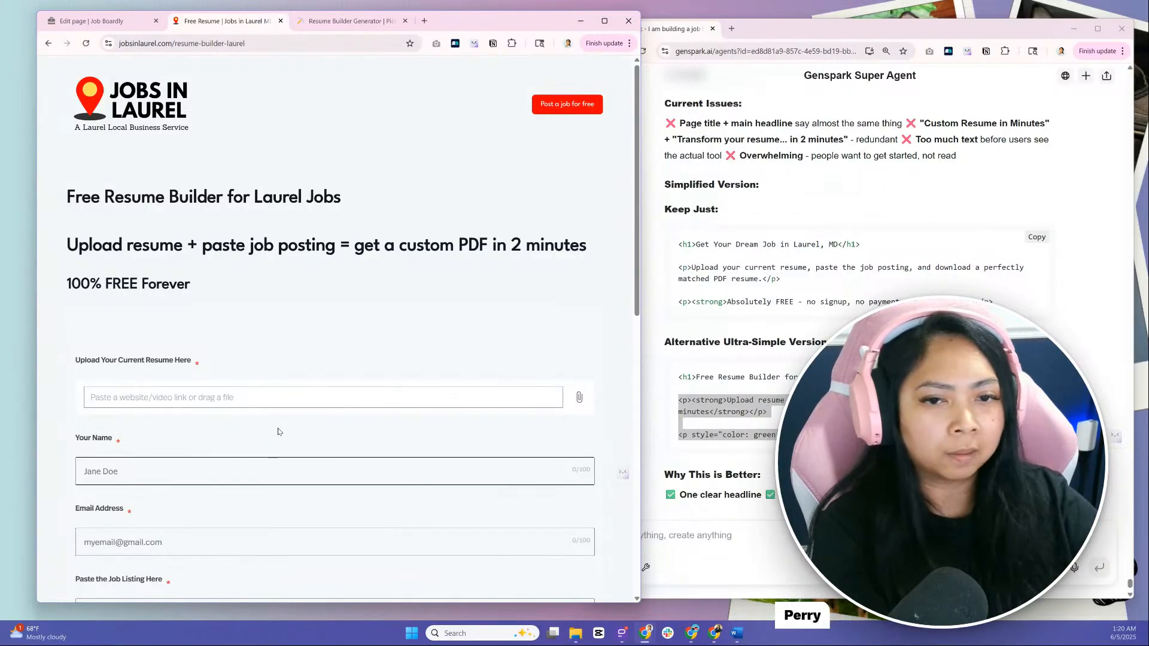
# Open Air Screen Mirroring Receiver, review the resume builder page on the mirrored phone, and close the receiver
pyautogui.moveTo(829, 27)
pyautogui.mouseDown()
pyautogui.moveTo(816, 25)
pyautogui.moveTo(812, 85)
pyautogui.moveTo(799, 84)
pyautogui.moveTo(832, 35)
pyautogui.mouseUp()
pyautogui.click(478, 633)
pyautogui.click(501, 304)
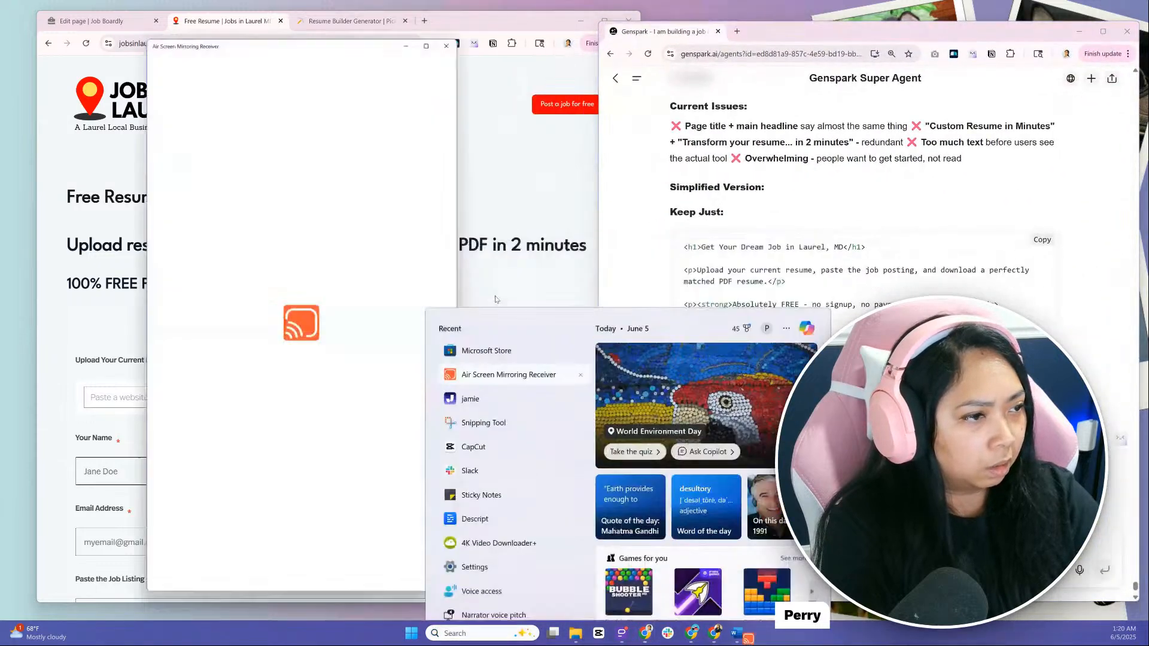
pyautogui.moveTo(287, 42); pyautogui.dragTo(732, 39)
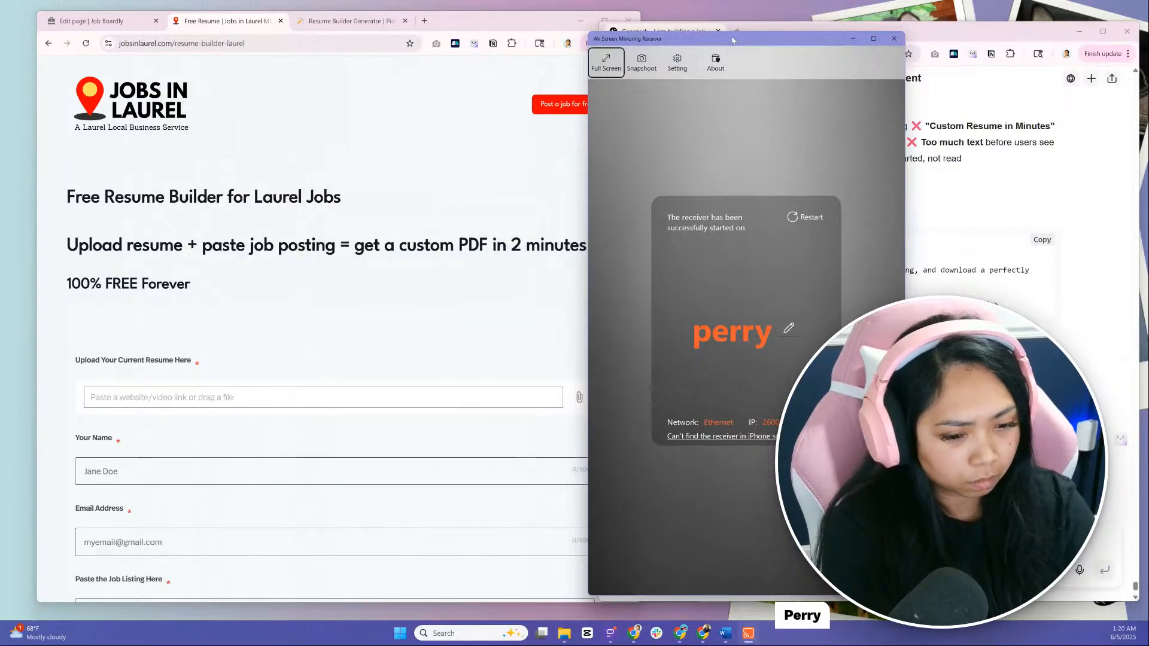
pyautogui.moveTo(732, 40); pyautogui.dragTo(445, 49)
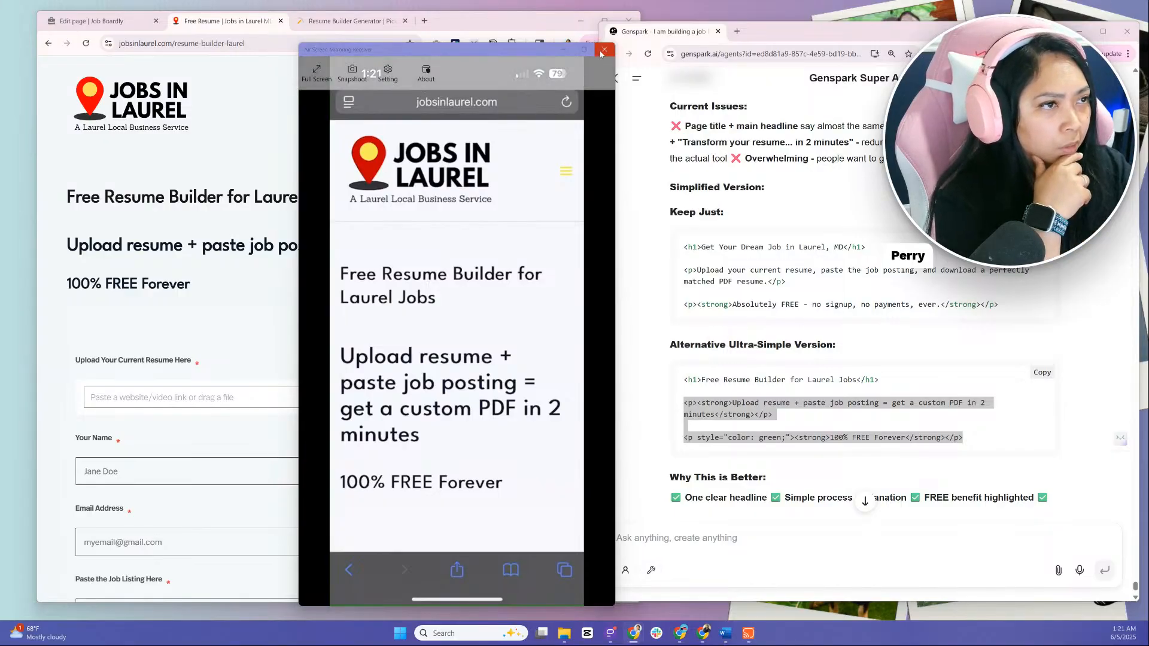
pyautogui.click(605, 49)
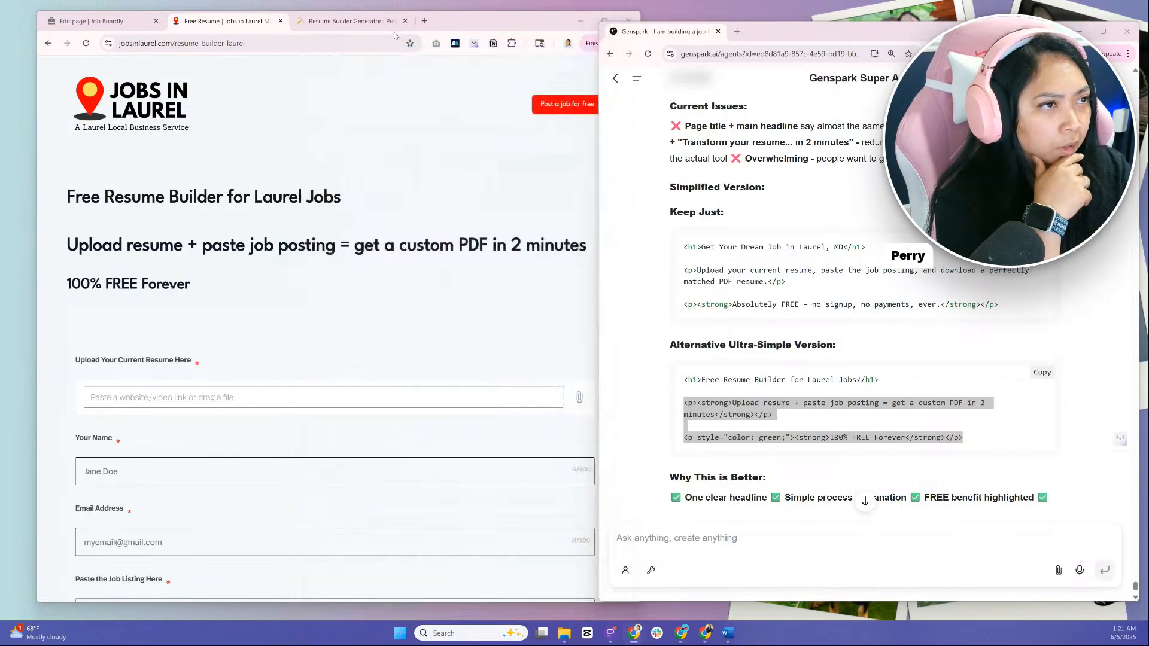
# Examine the embedded form's fields on the live page, from the resume upload down to the generate button
pyautogui.scroll(-3, 65, 343)
pyautogui.click(66, 343)
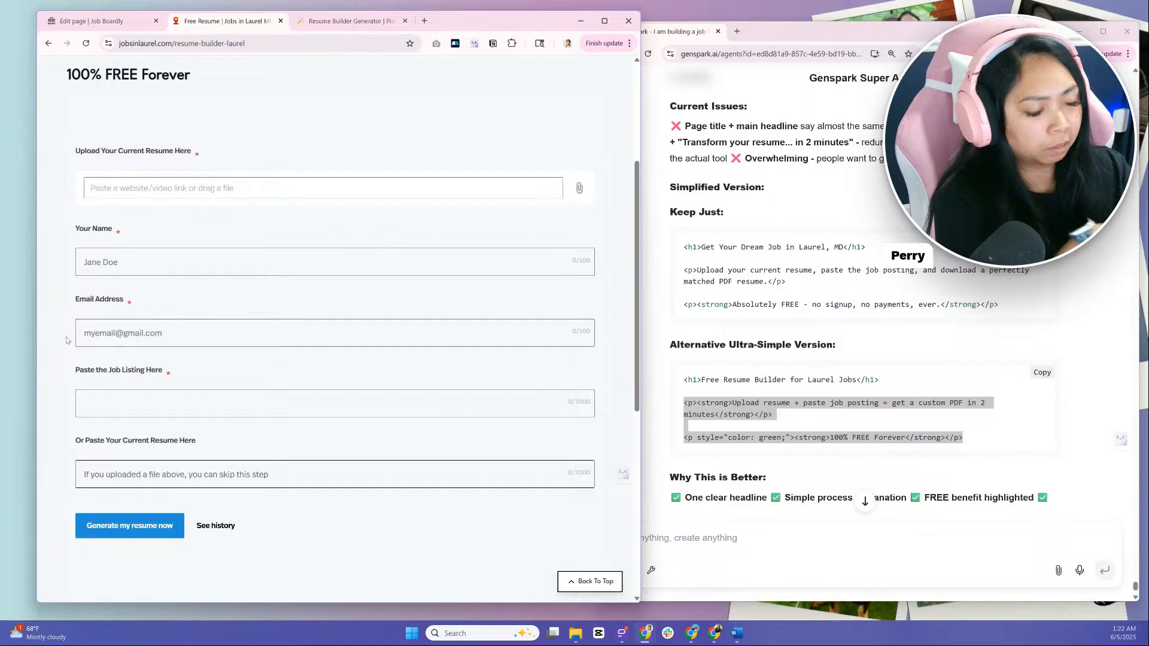
pyautogui.moveTo(73, 152); pyautogui.dragTo(416, 499)
pyautogui.click(411, 506)
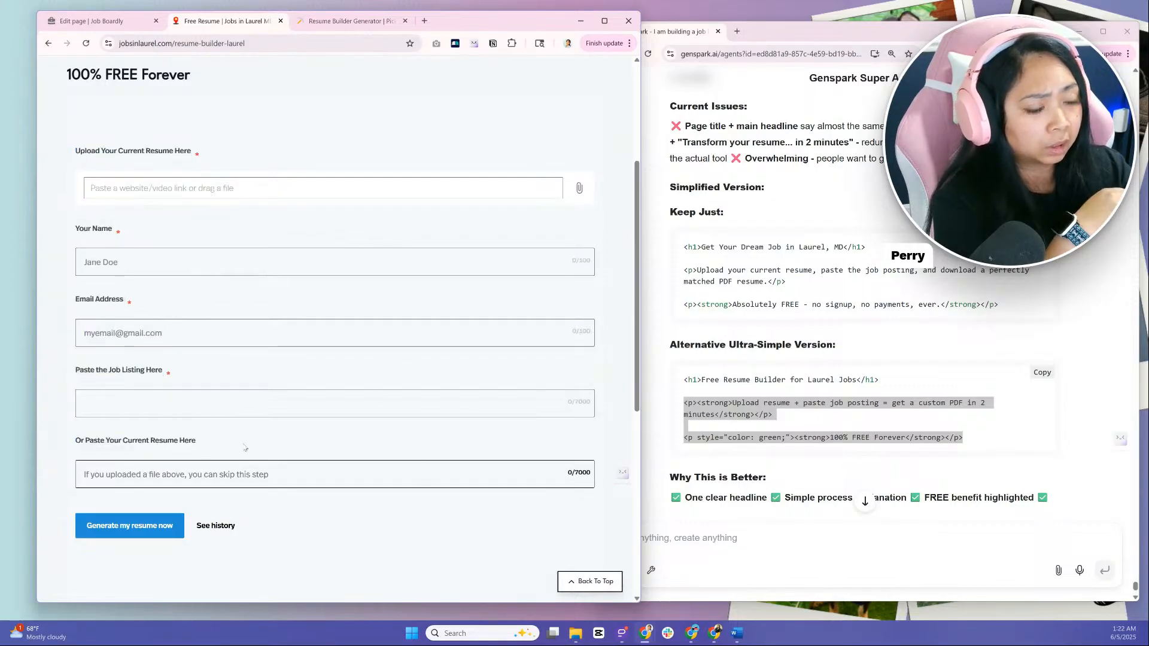
# Close the embed code dialog in Pickaxe and rename the untitled embed "resume builder"
pyautogui.click(352, 22)
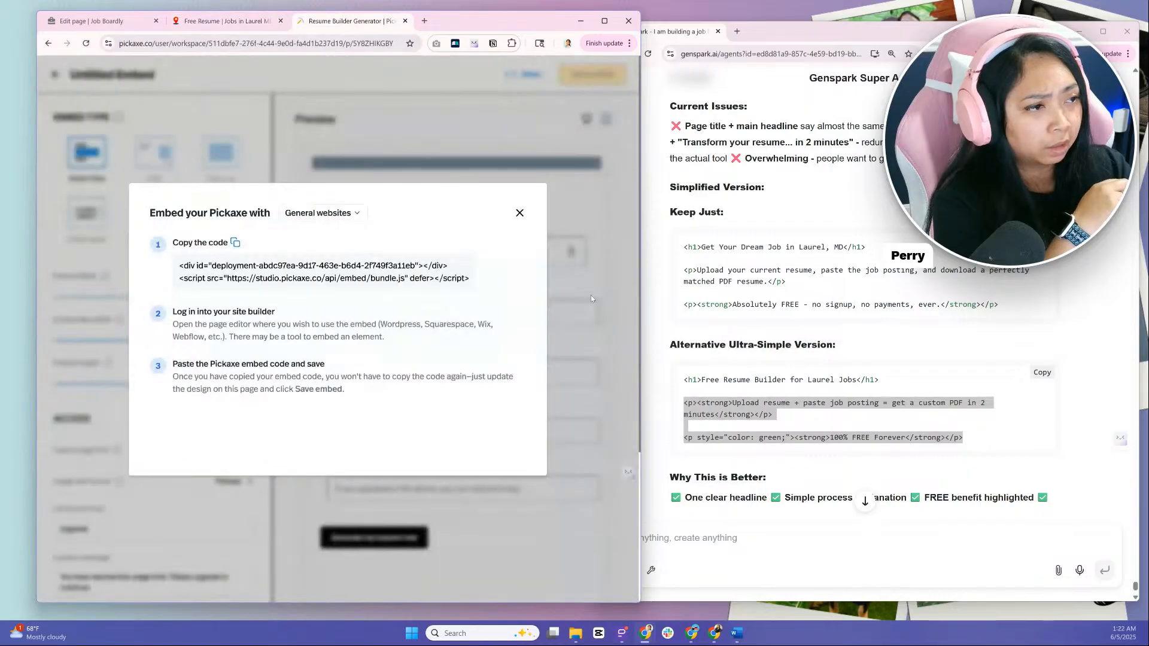
pyautogui.click(519, 213)
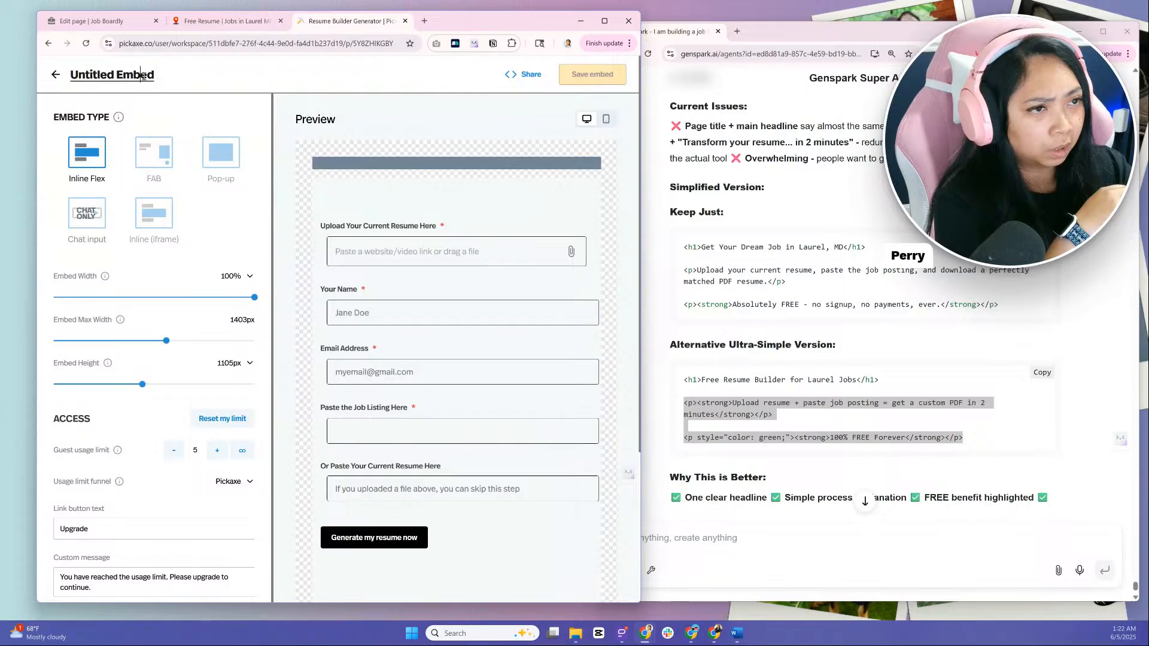
pyautogui.moveTo(160, 77); pyautogui.dragTo(70, 81)
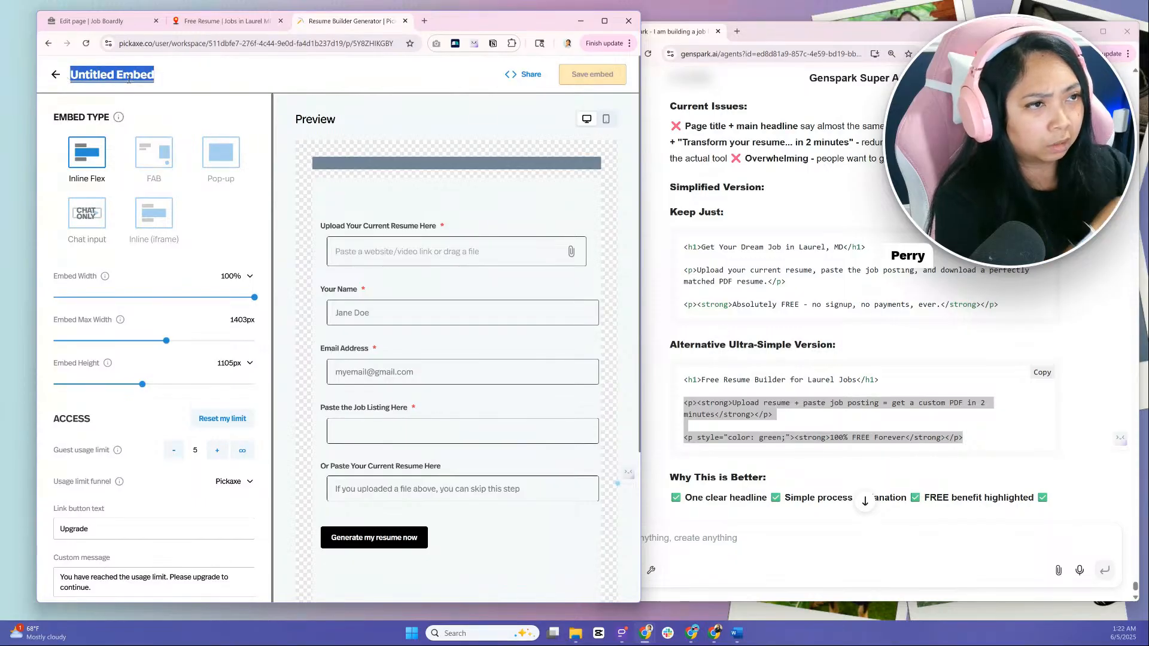
pyautogui.write('resume builder')
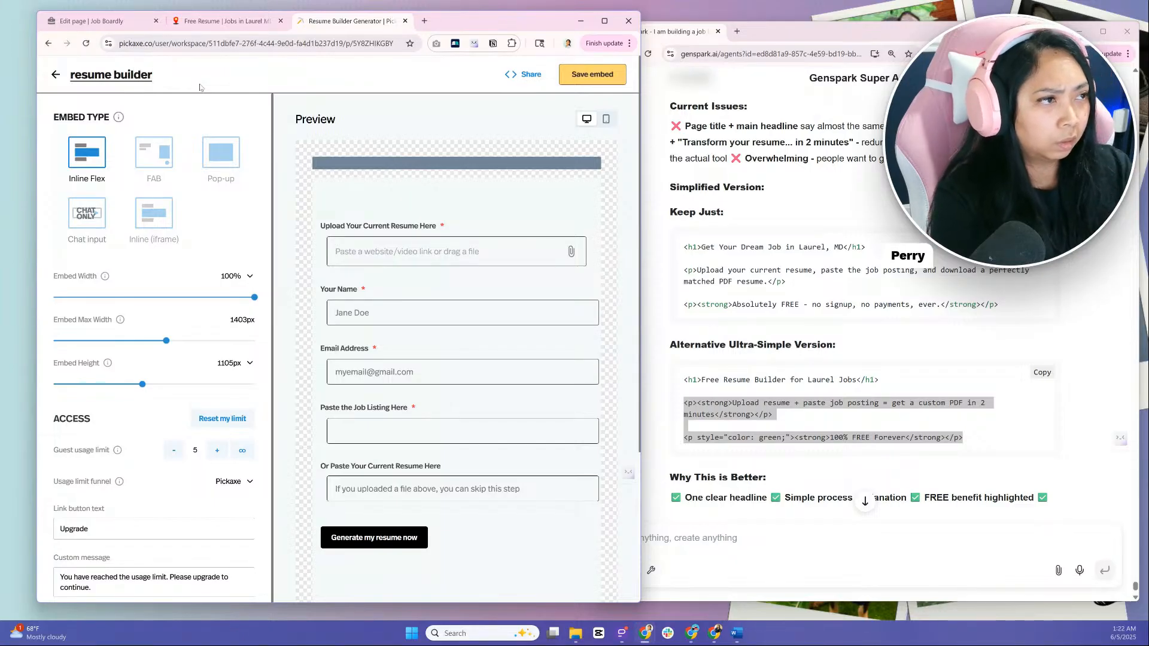
# Save the embed, return to the Resume Builder Generator overview, and widen the browser window
pyautogui.click(569, 81)
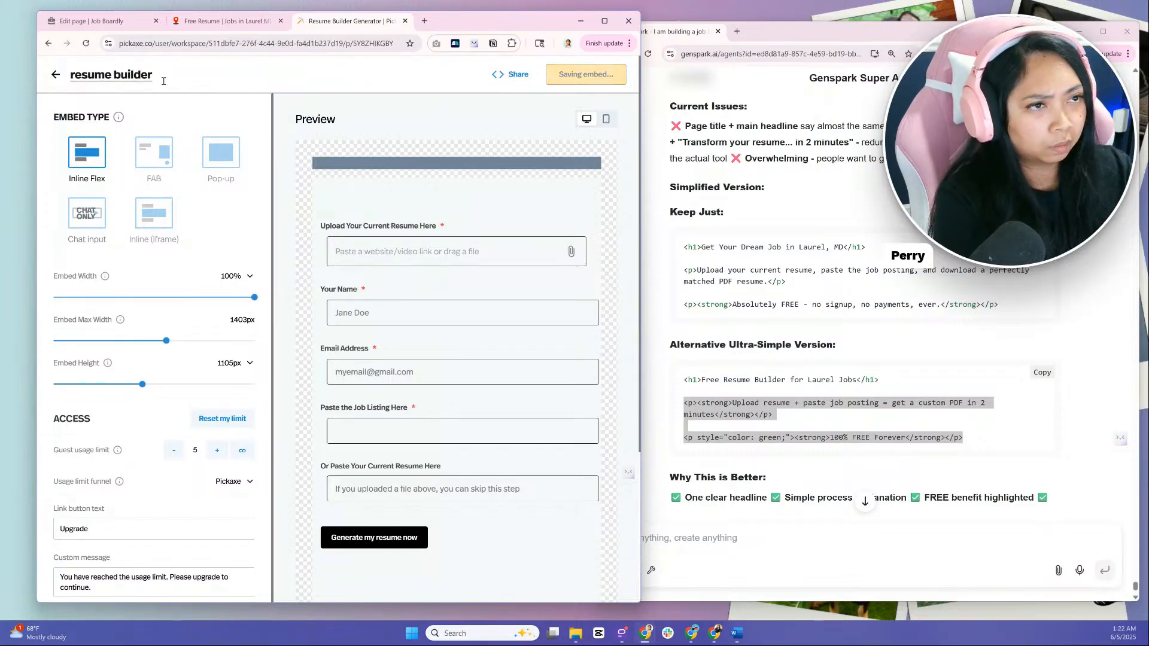
pyautogui.click(56, 75)
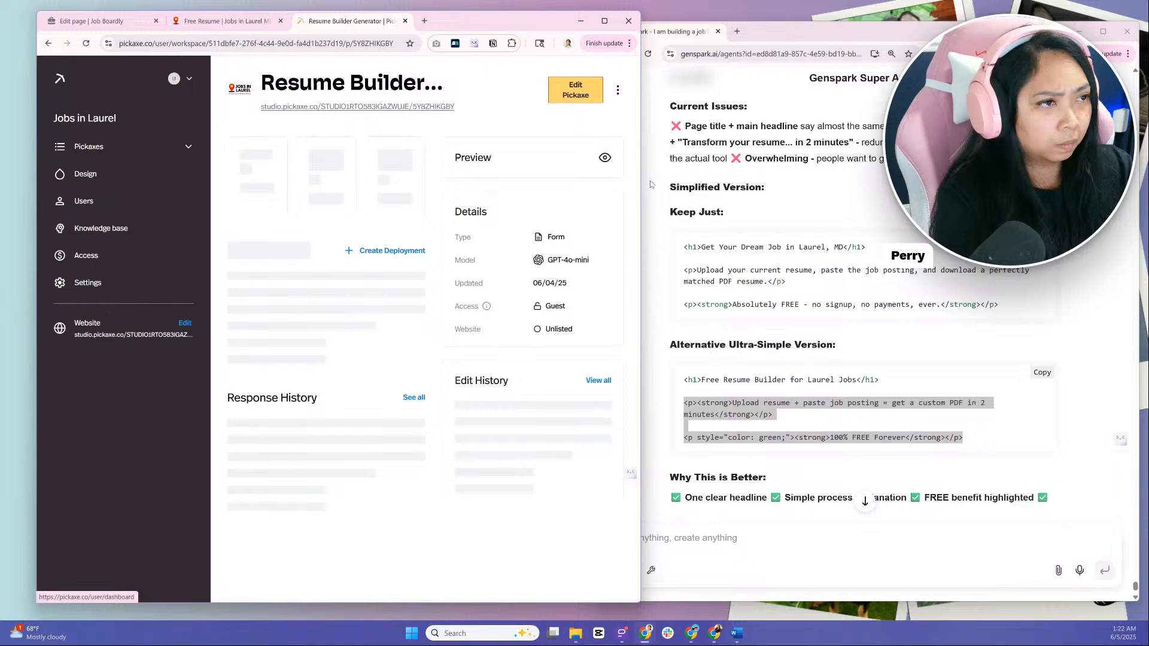
pyautogui.moveTo(641, 209); pyautogui.dragTo(780, 219)
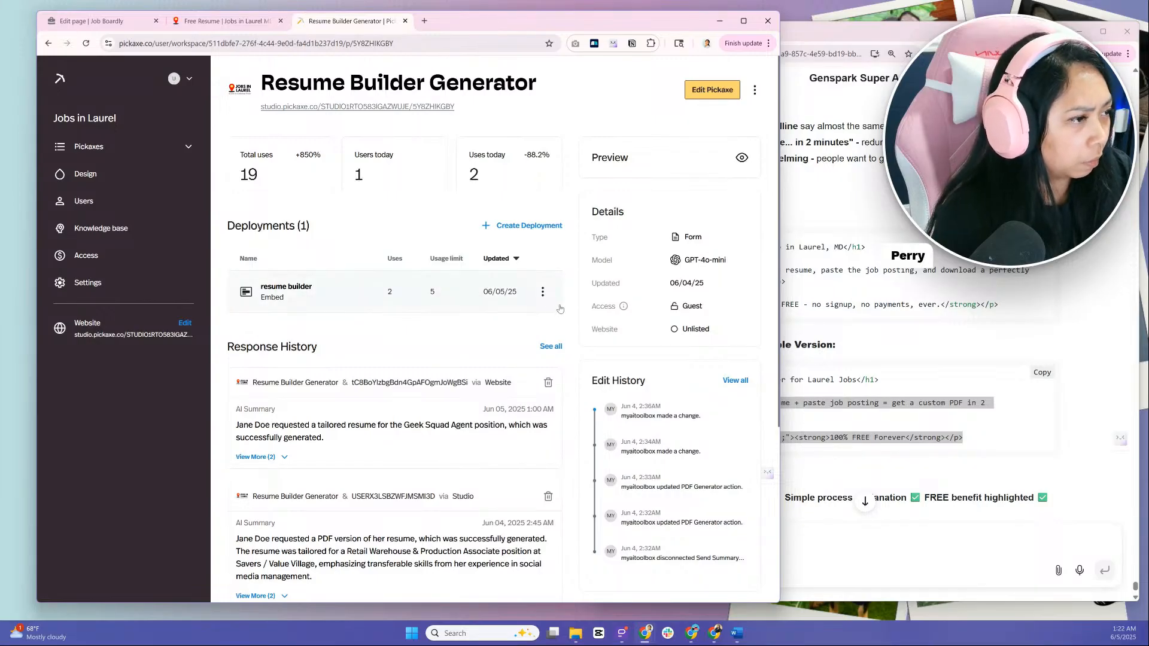
# Review the resume builder deployment's options and the response history, and check the live Free Resume page
pyautogui.click(542, 293)
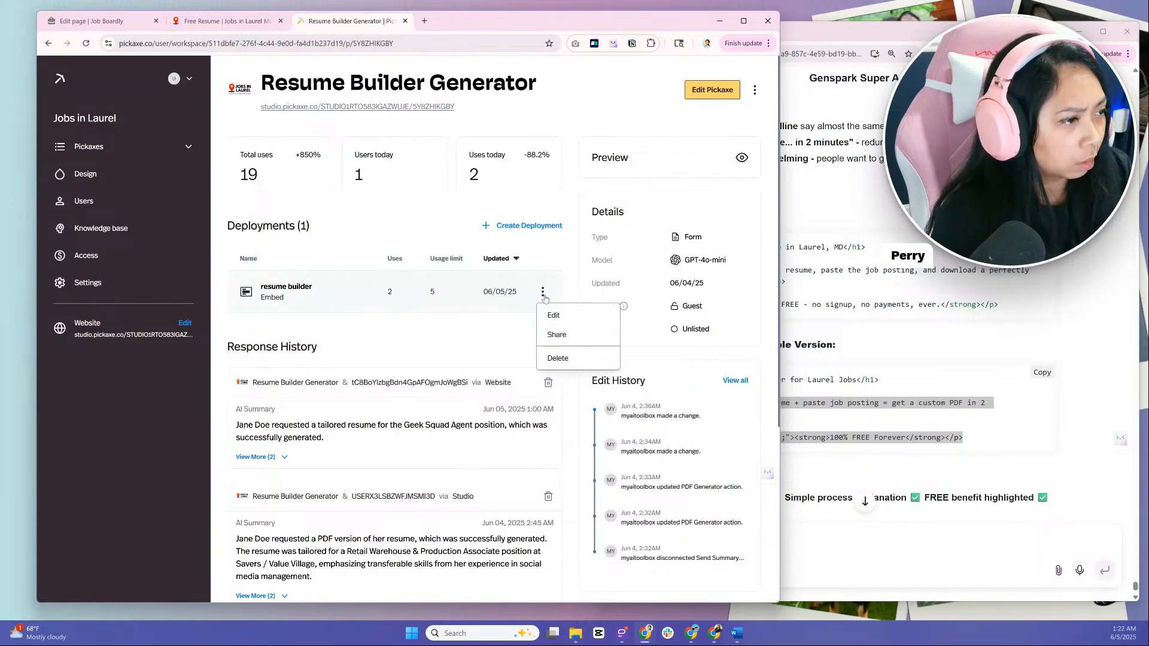
pyautogui.click(502, 332)
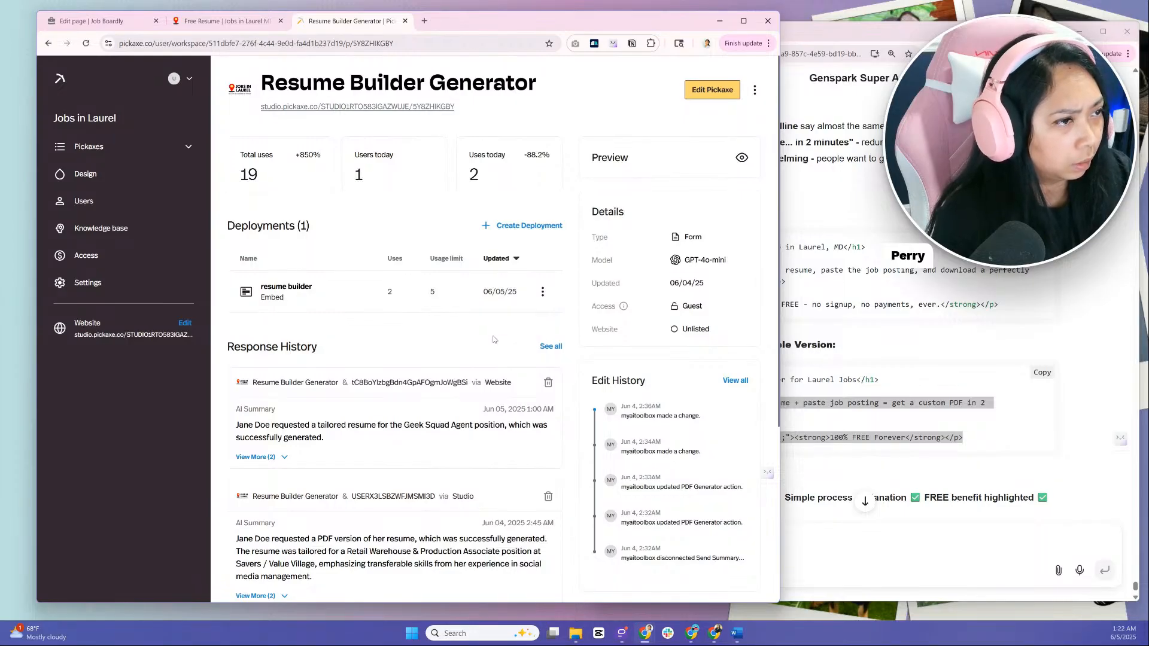
pyautogui.scroll(-4, 493, 339)
pyautogui.scroll(4, 493, 339)
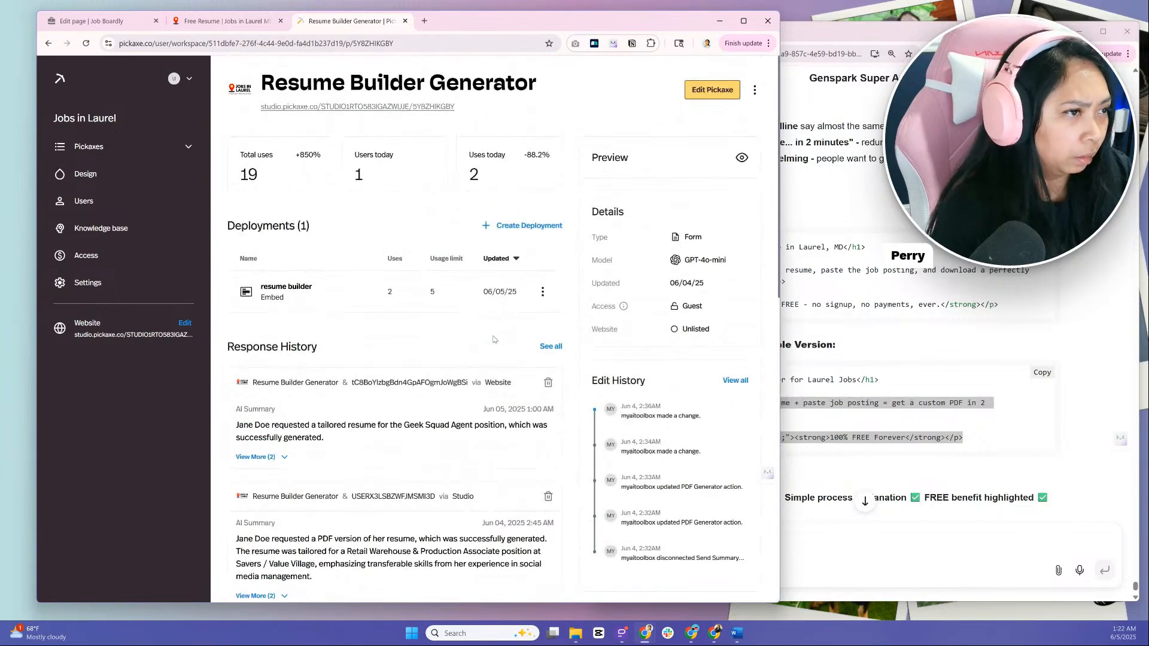
pyautogui.click(254, 22)
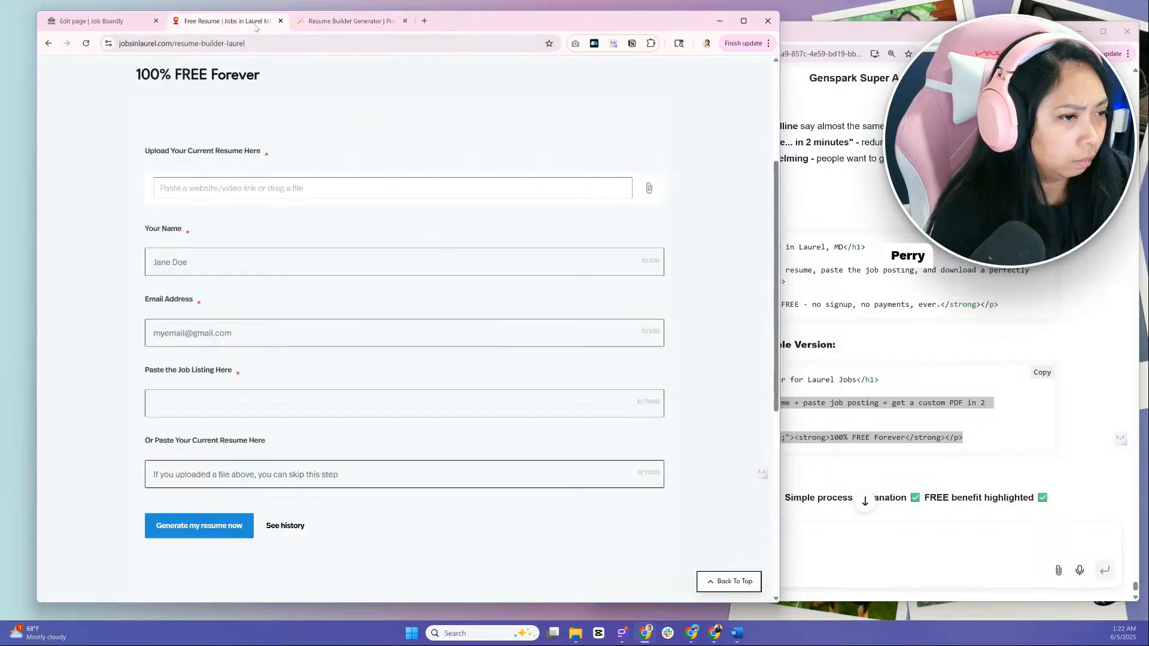
pyautogui.click(347, 21)
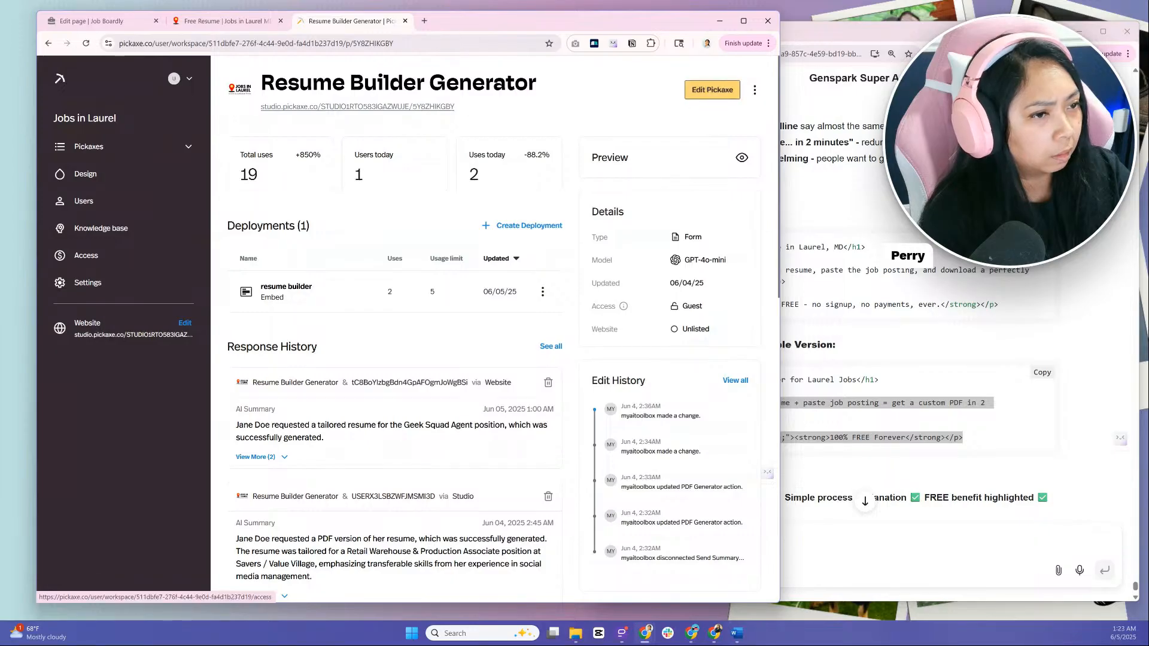
# Review the Jobs in Laurel studio's access settings, including the upgrade message, guest credits, products and login methods
pyautogui.click(90, 255)
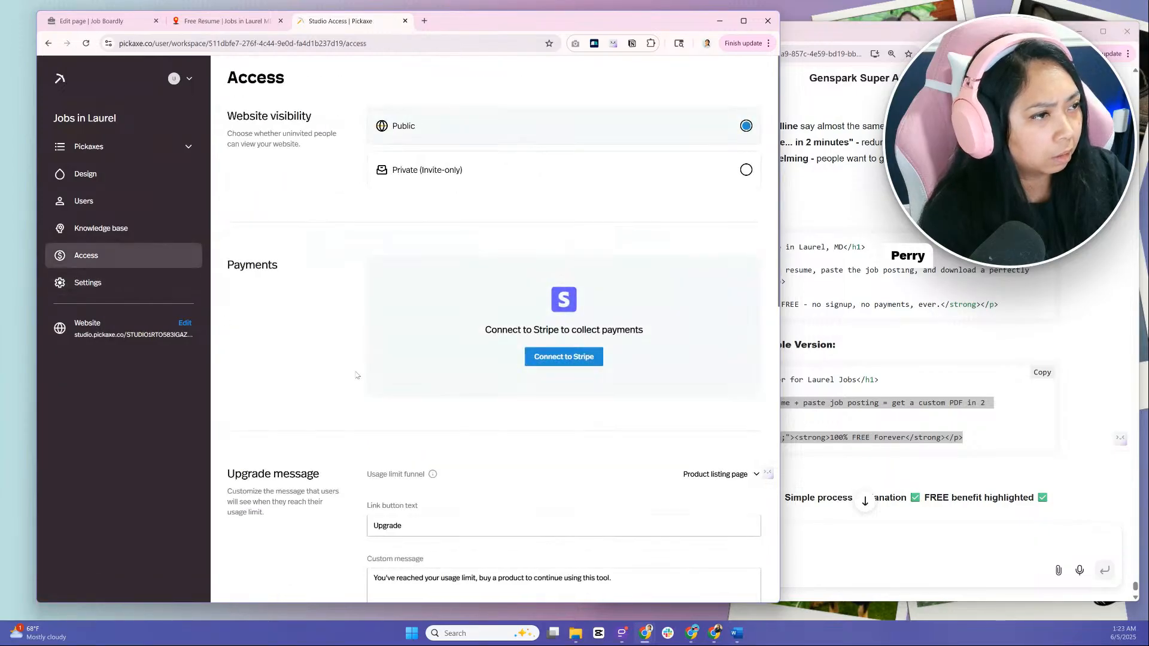
pyautogui.scroll(-3, 356, 375)
pyautogui.scroll(-3, 528, 367)
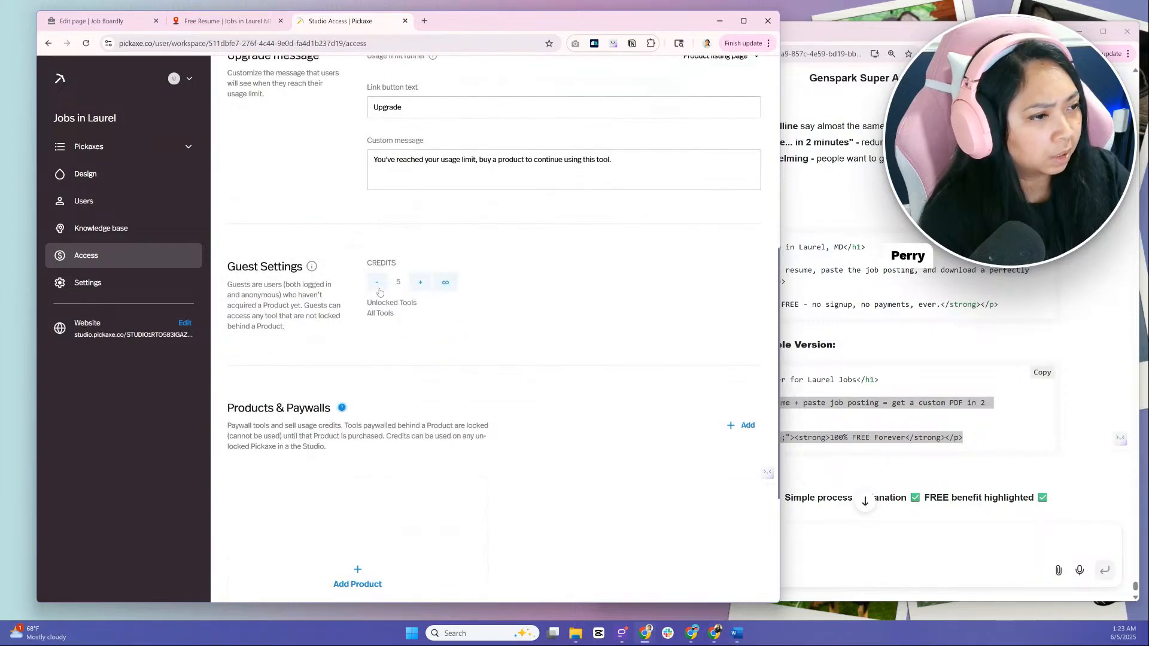
pyautogui.scroll(-3, 411, 348)
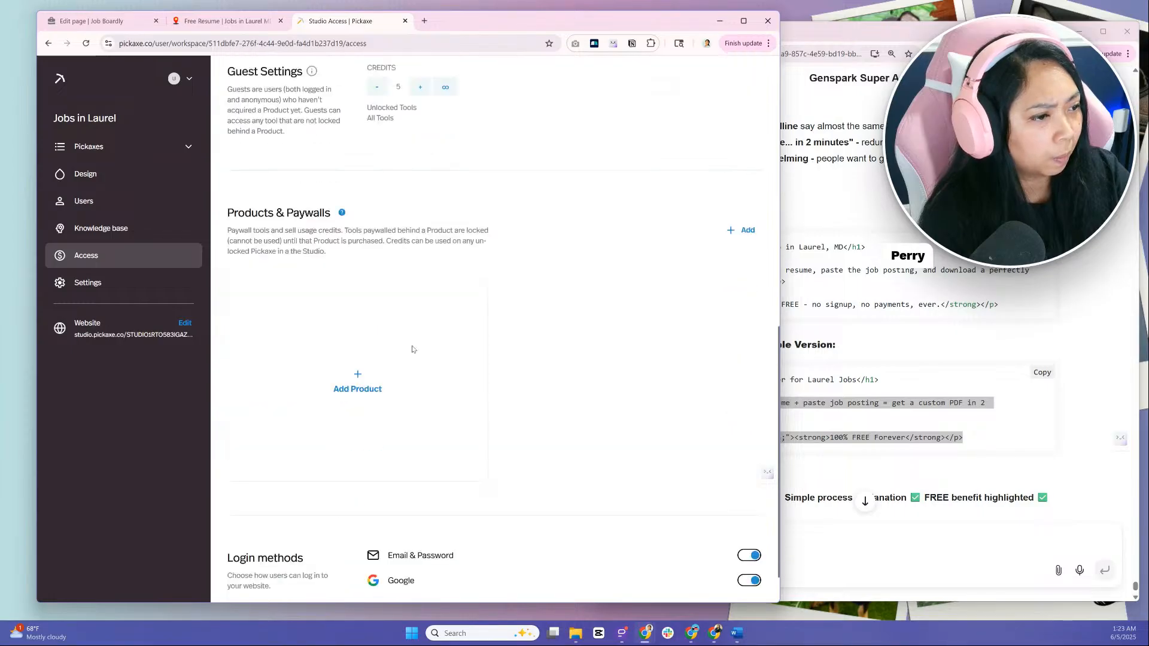
pyautogui.scroll(5, 516, 467)
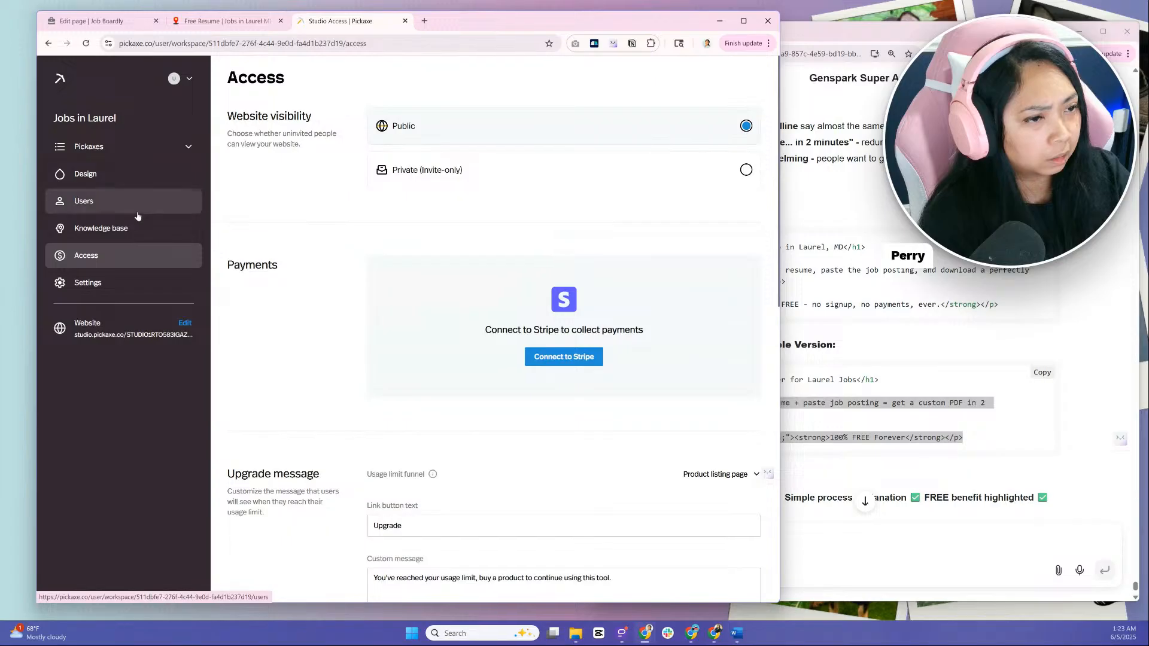
# Review the studio settings, including user history, domain, model API keys and website code injection
pyautogui.click(120, 287)
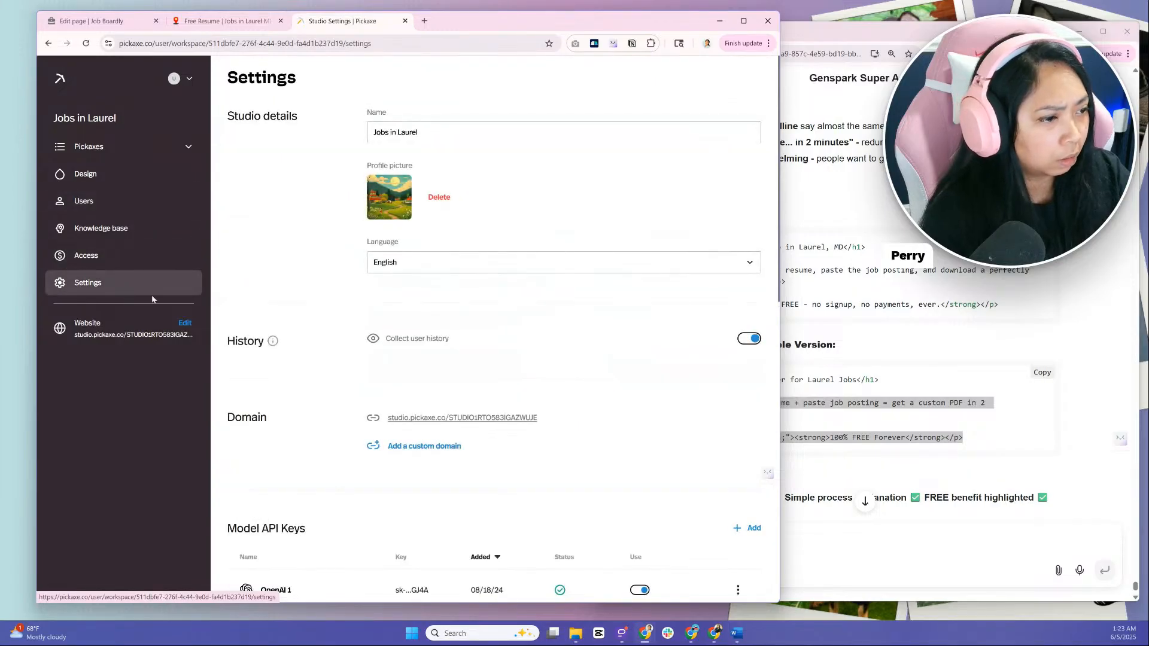
pyautogui.scroll(-2, 283, 291)
pyautogui.scroll(-2, 282, 291)
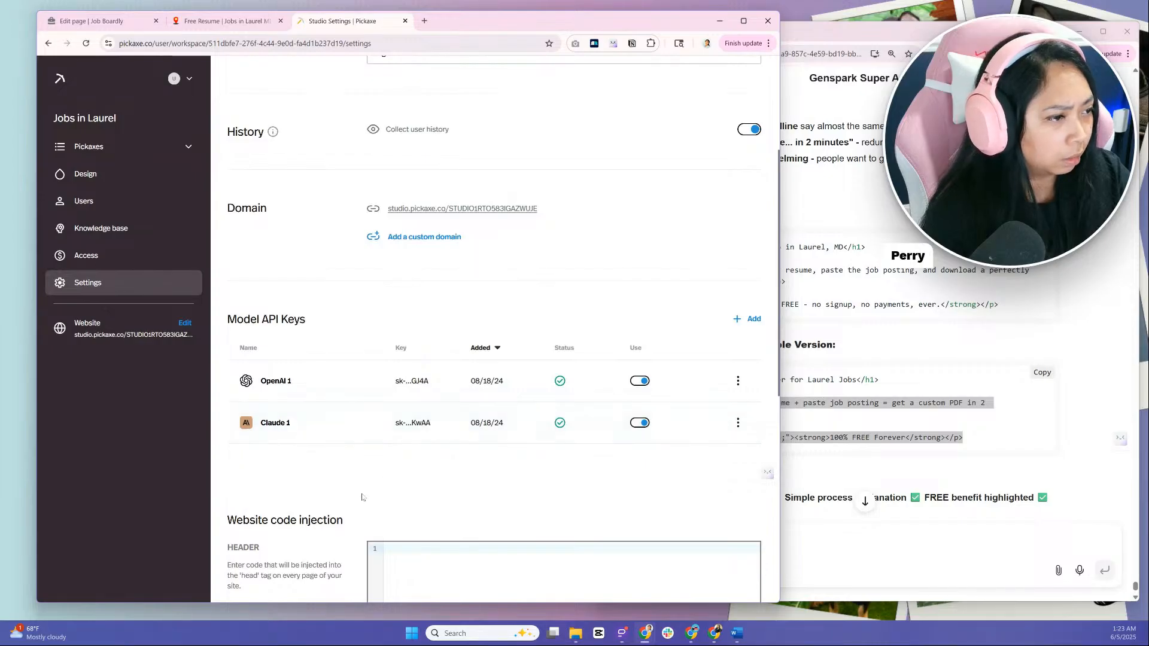
pyautogui.scroll(-3, 362, 497)
pyautogui.scroll(-5, 334, 523)
pyautogui.scroll(12, 334, 522)
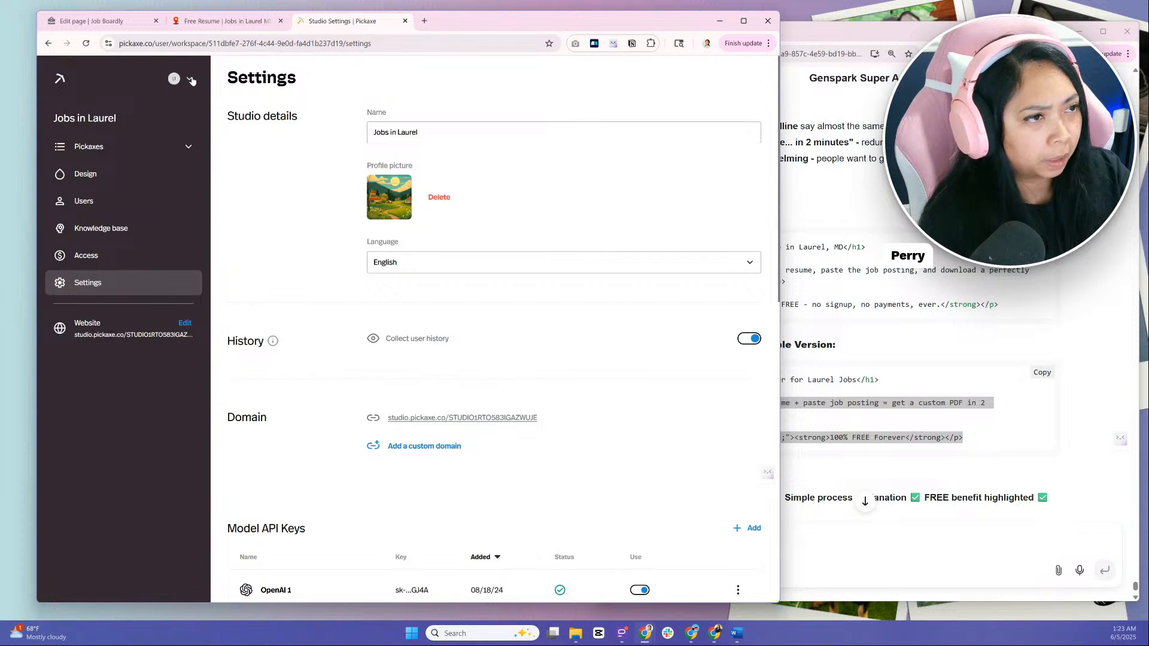
# Open the Jobs in Laurel studio's website editor from the Pickaxes list and review the Home page sections
pyautogui.click(139, 152)
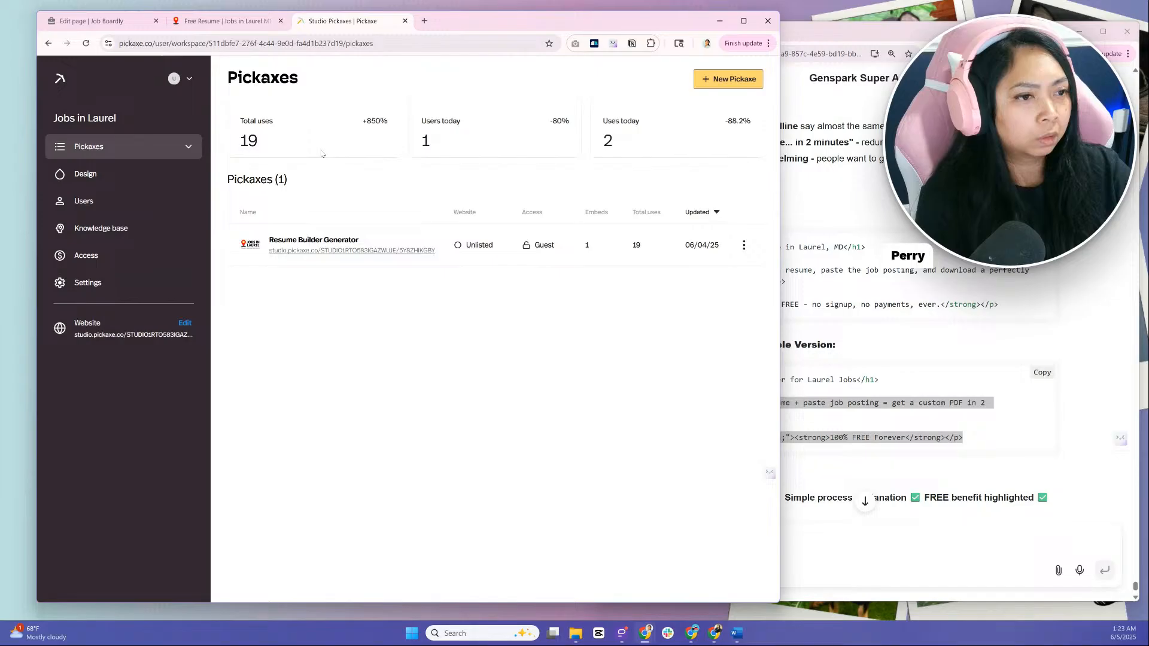
pyautogui.click(167, 343)
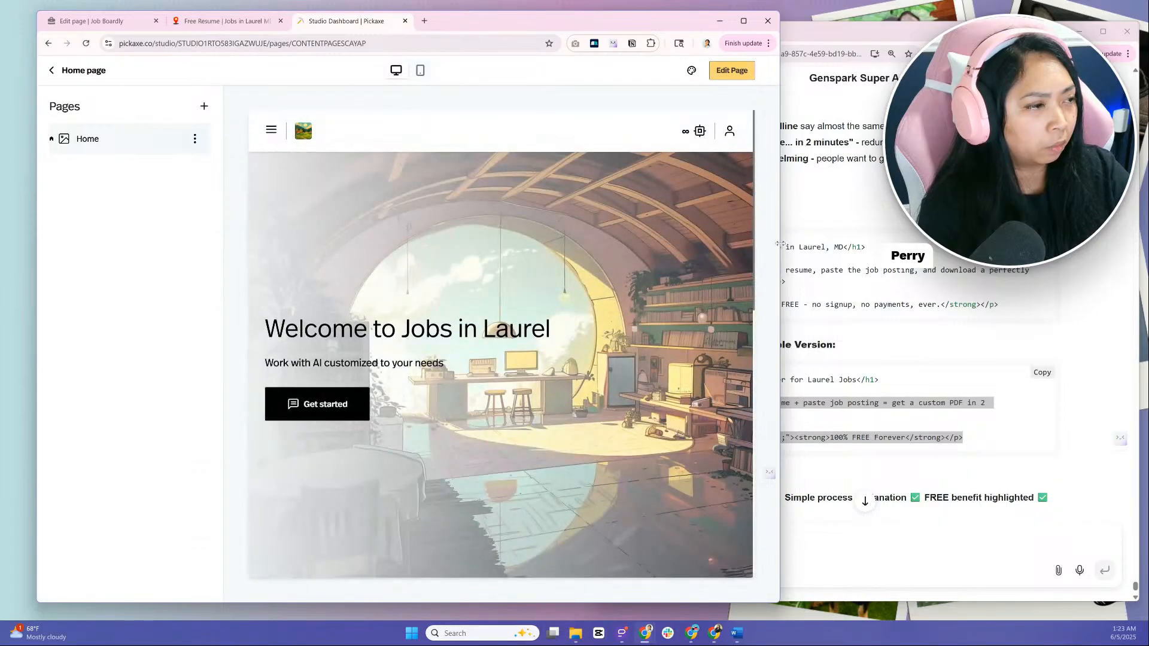
pyautogui.moveTo(780, 244); pyautogui.dragTo(914, 236)
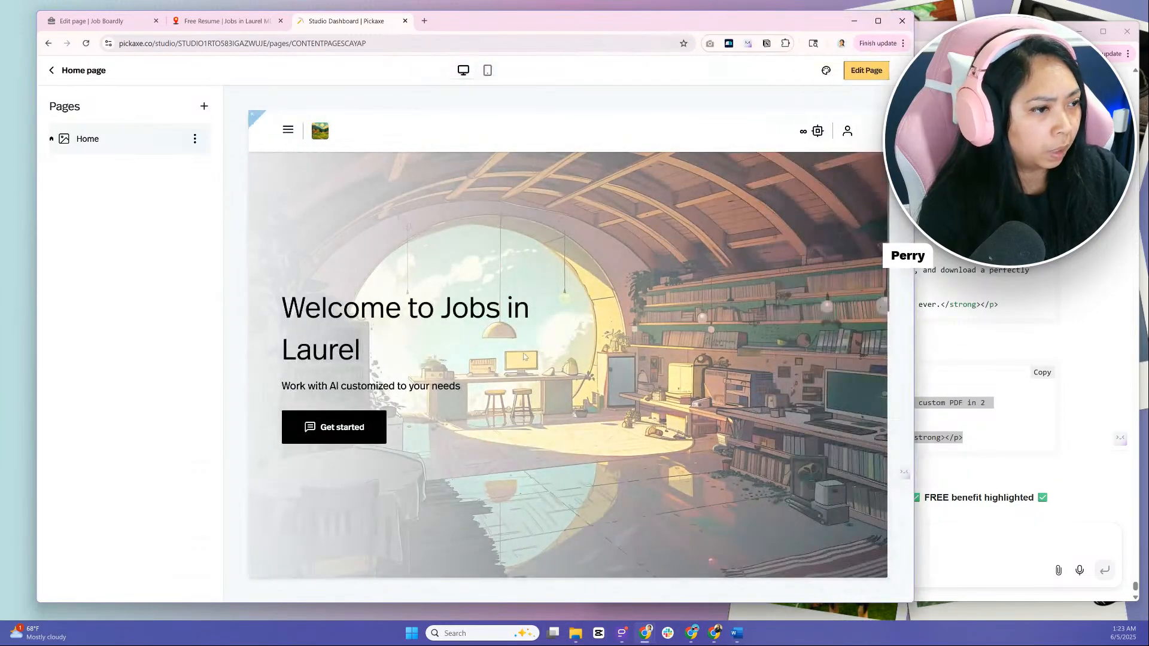
pyautogui.scroll(-3, 523, 353)
pyautogui.scroll(-5, 374, 357)
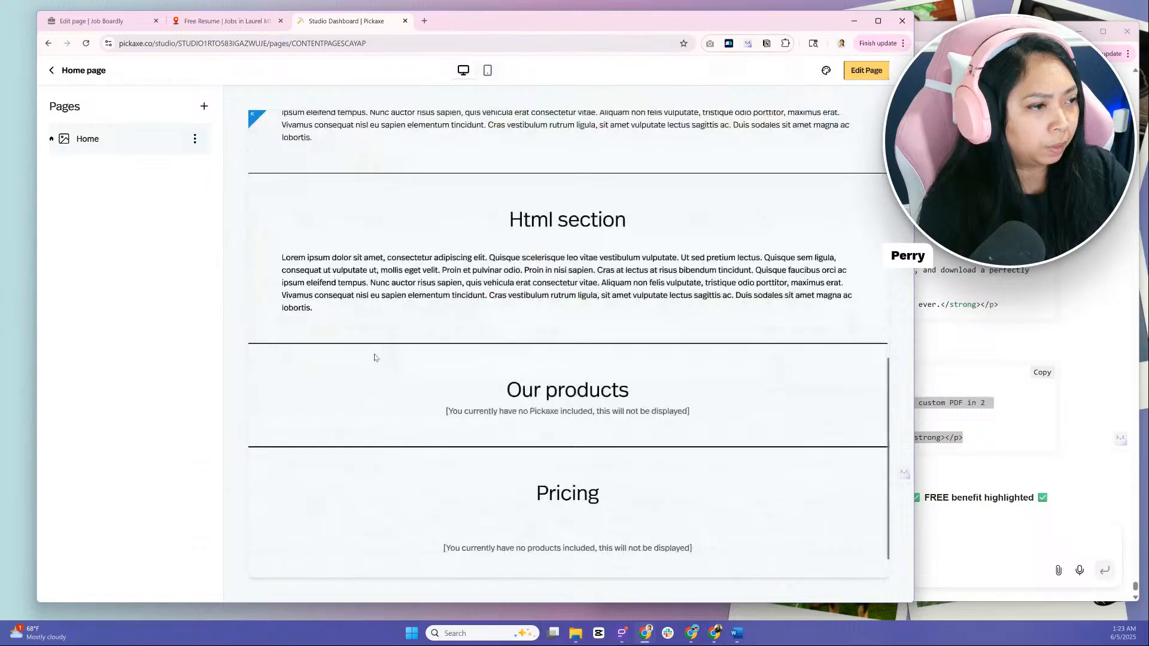
pyautogui.scroll(5, 375, 357)
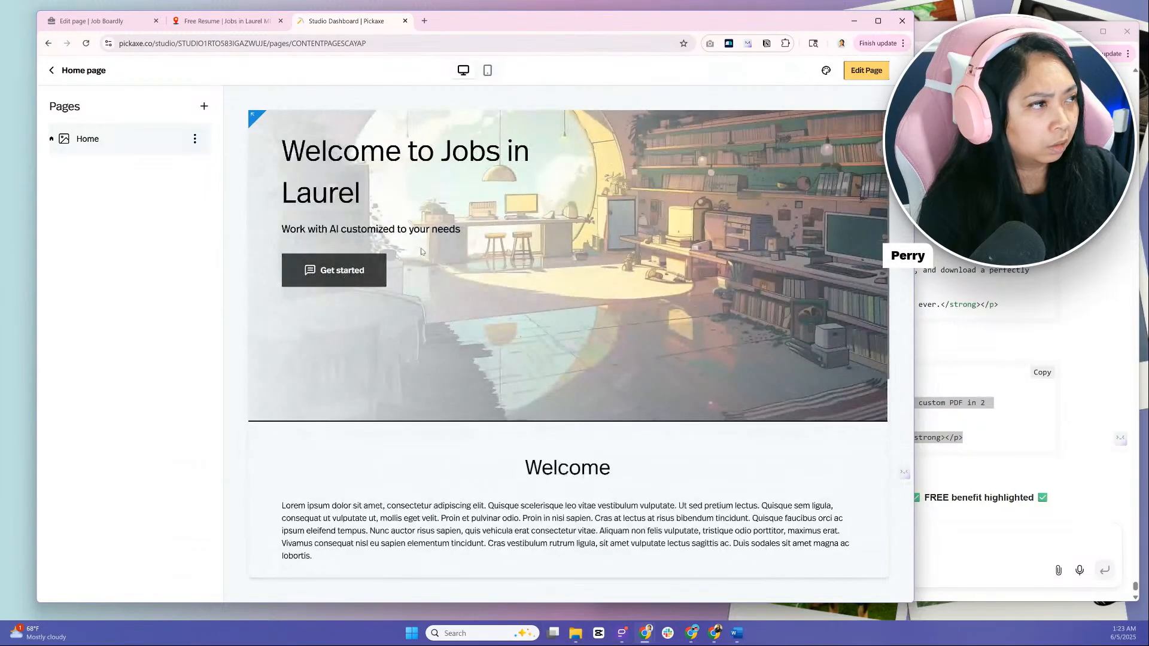
# Follow the Get started link in the website preview, then return to Home and review its sections
pyautogui.click(344, 278)
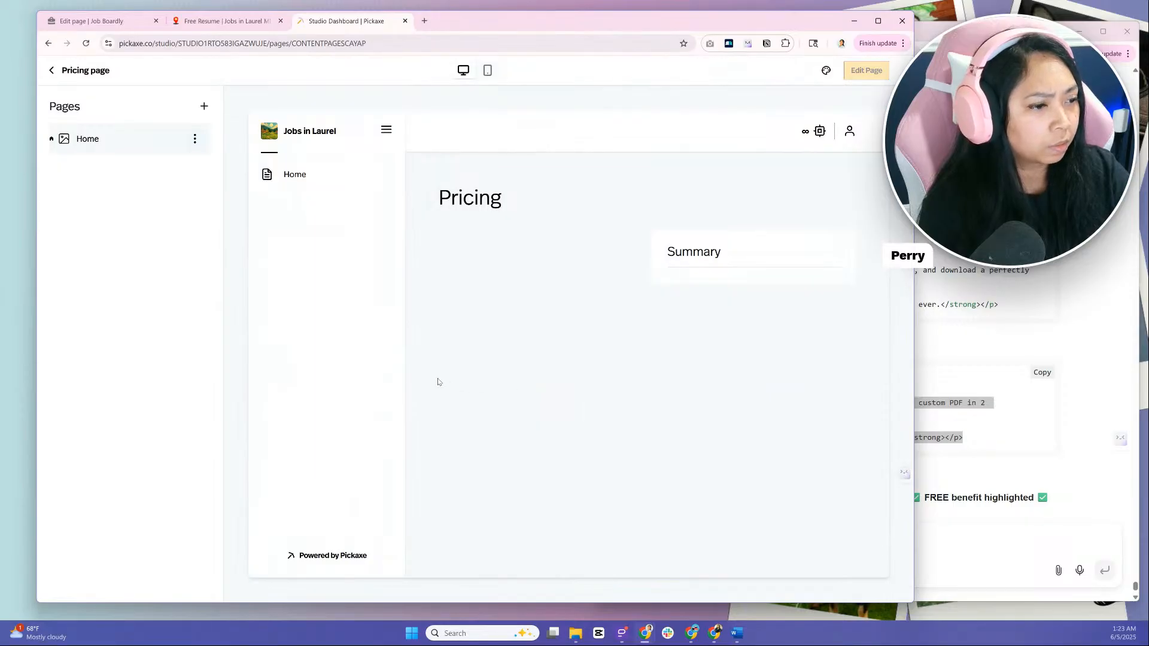
pyautogui.click(332, 183)
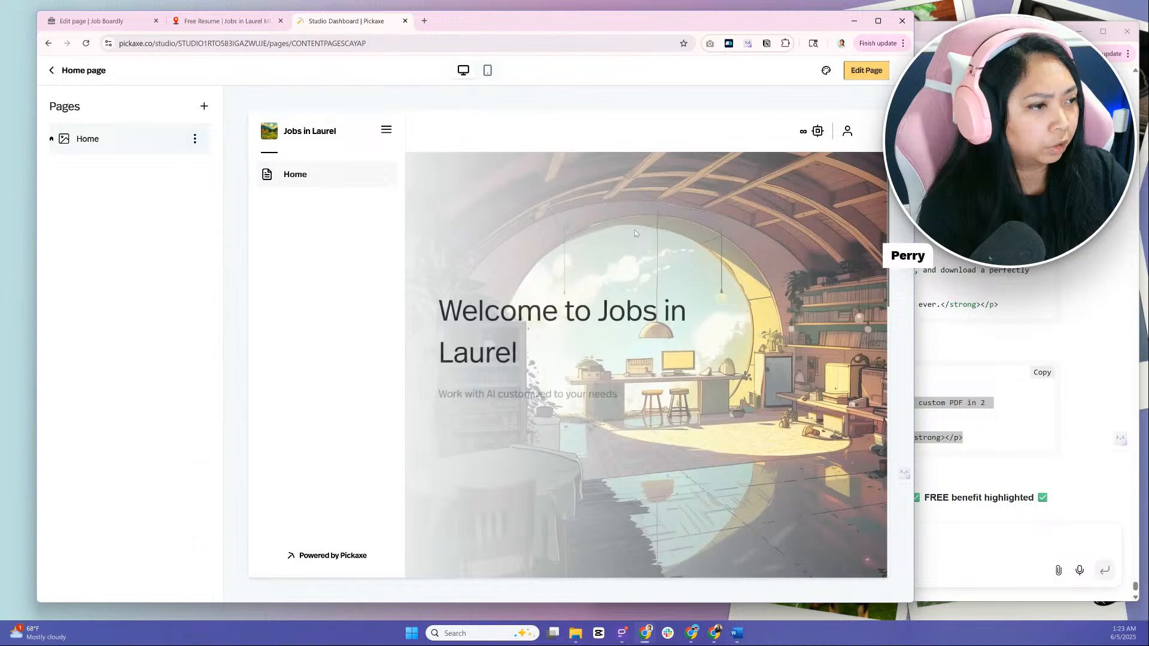
pyautogui.scroll(-1, 633, 344)
pyautogui.scroll(-10, 632, 344)
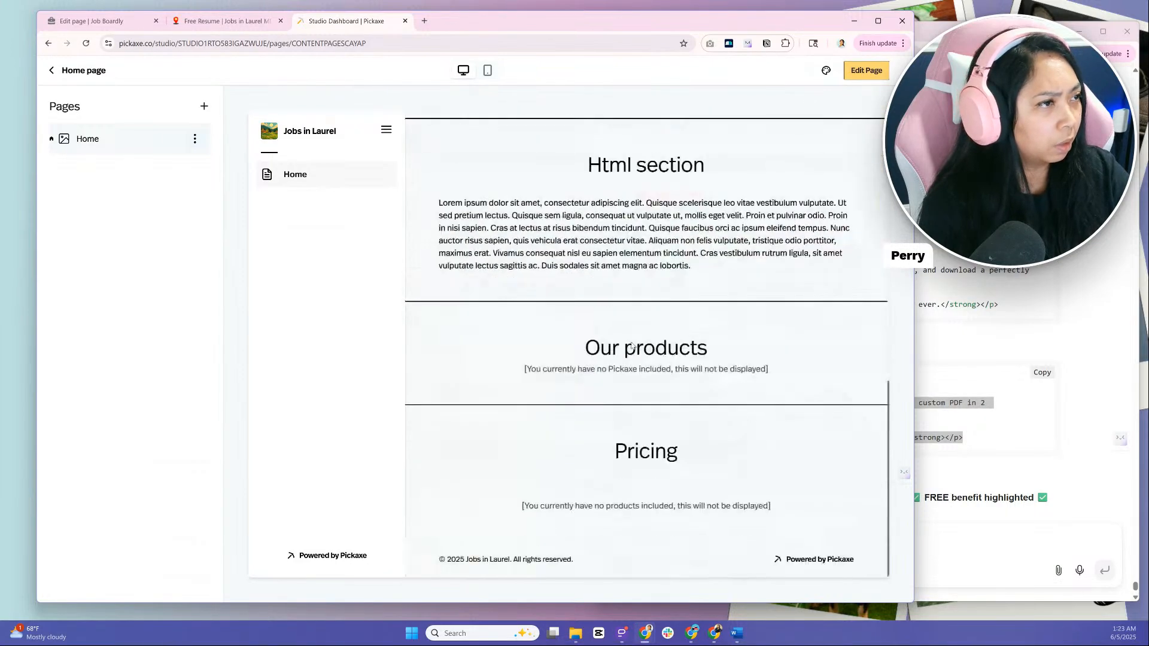
pyautogui.scroll(11, 633, 345)
pyautogui.click(516, 49)
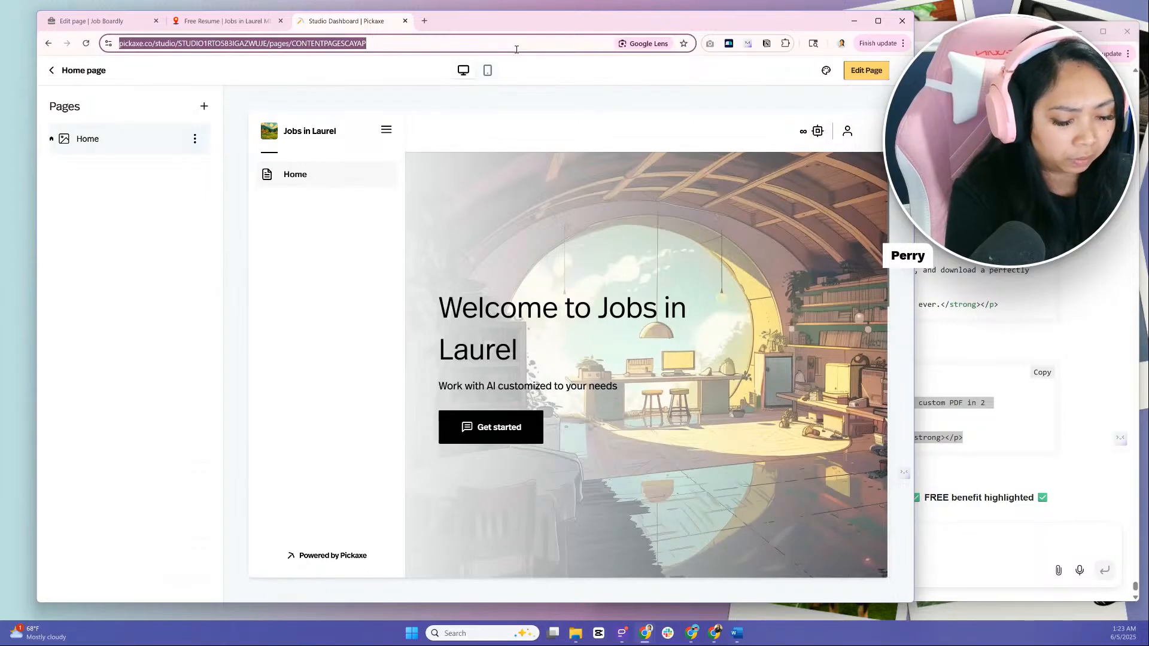
pyautogui.write('mydifi')
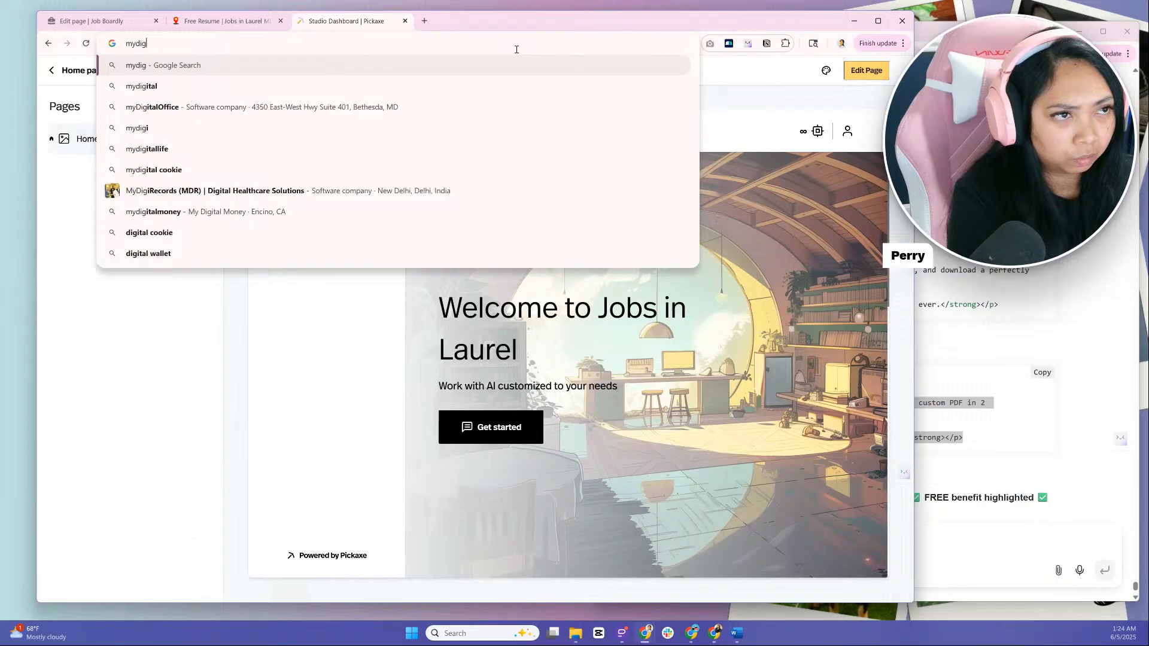
pyautogui.press('BackSpace')
pyautogui.press('BackSpace')
pyautogui.write('gi')
pyautogui.write('l')
pyautogui.press('BackSpace')
pyautogui.write('l')
pyautogui.press('BackSpace')
pyautogui.write('taltook')
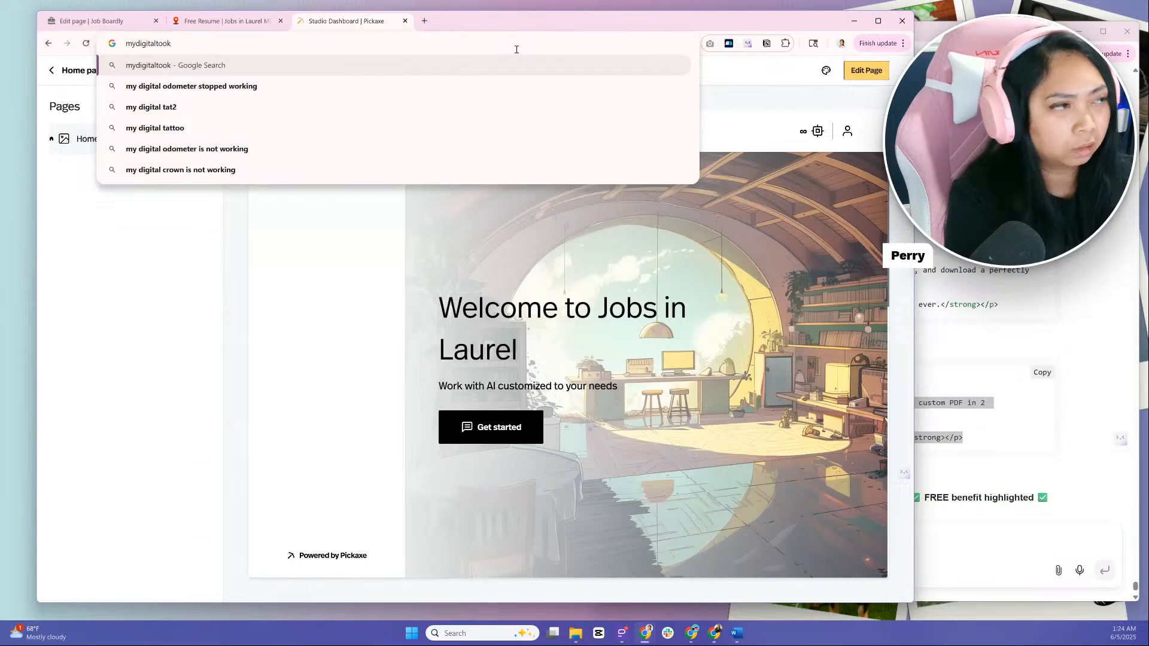
pyautogui.press('BackSpace')
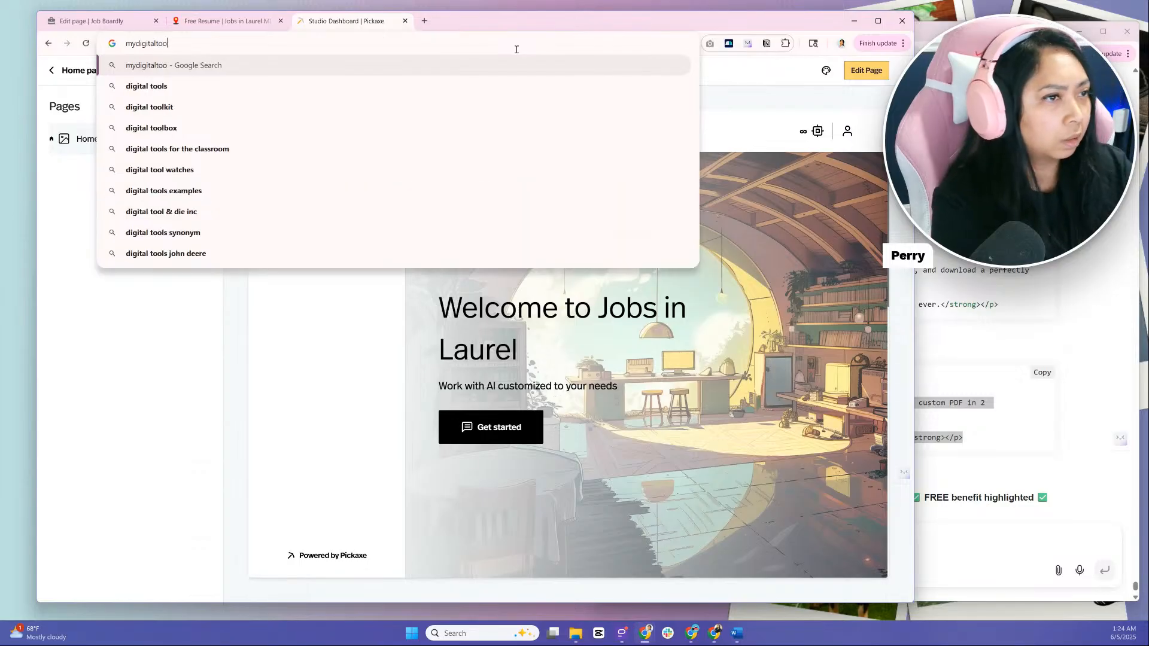
# Leave the website editor, return to the Pickaxe dashboard, and open the My Digital Toolkit AI studio
pyautogui.click(91, 72)
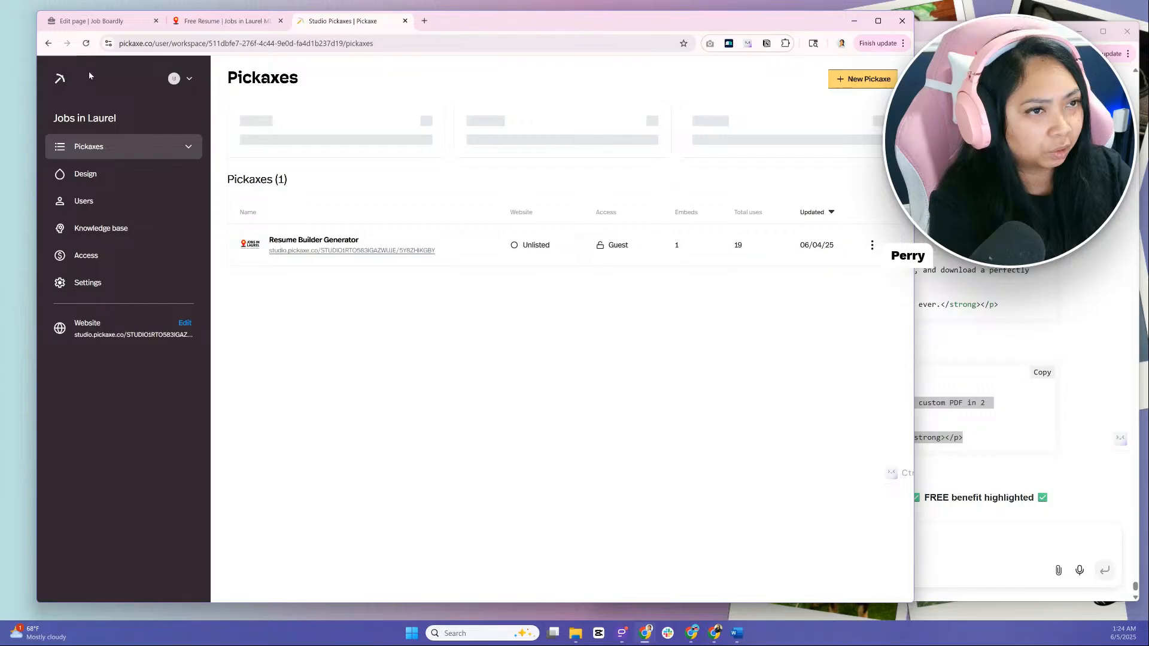
pyautogui.click(59, 79)
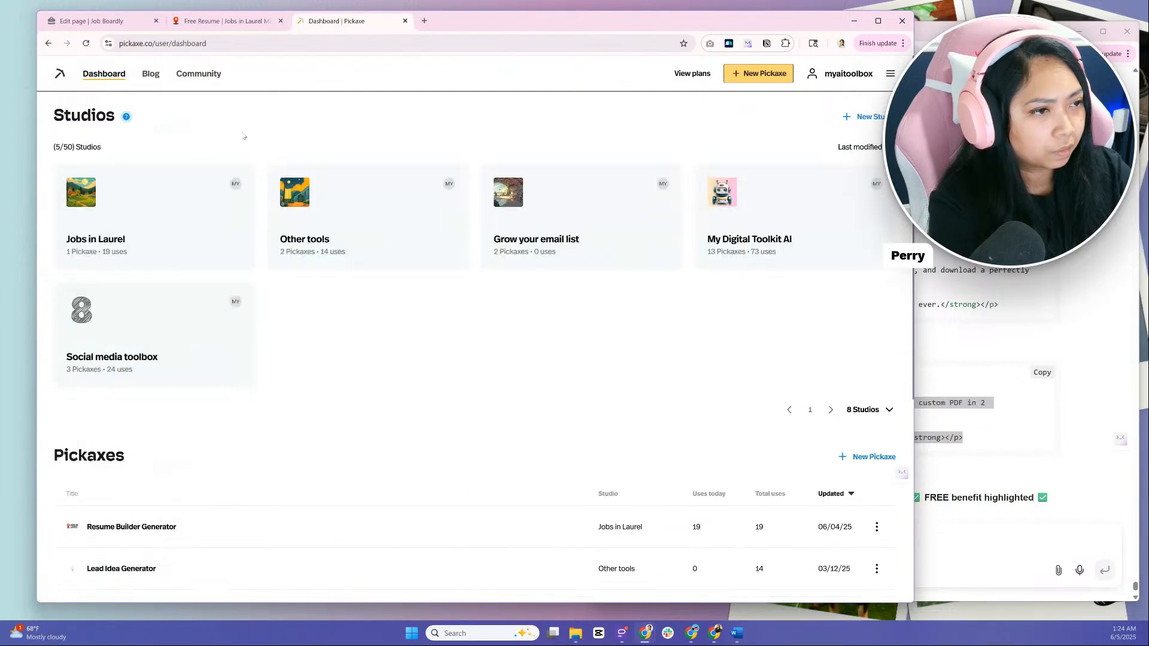
pyautogui.click(873, 245)
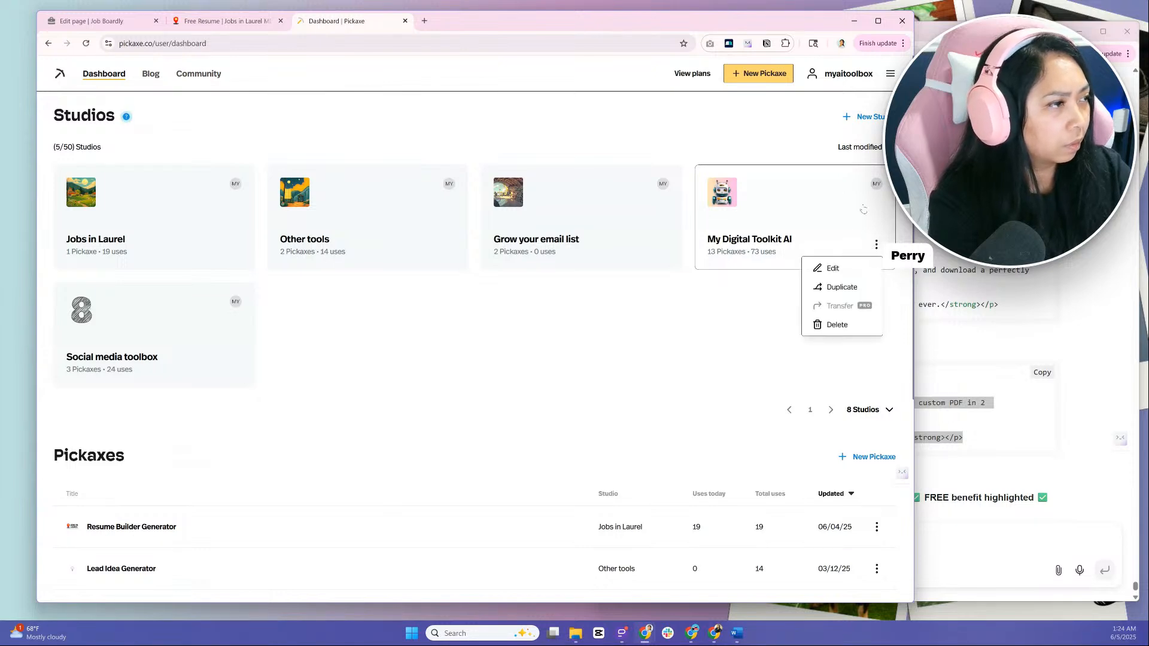
pyautogui.click(880, 193)
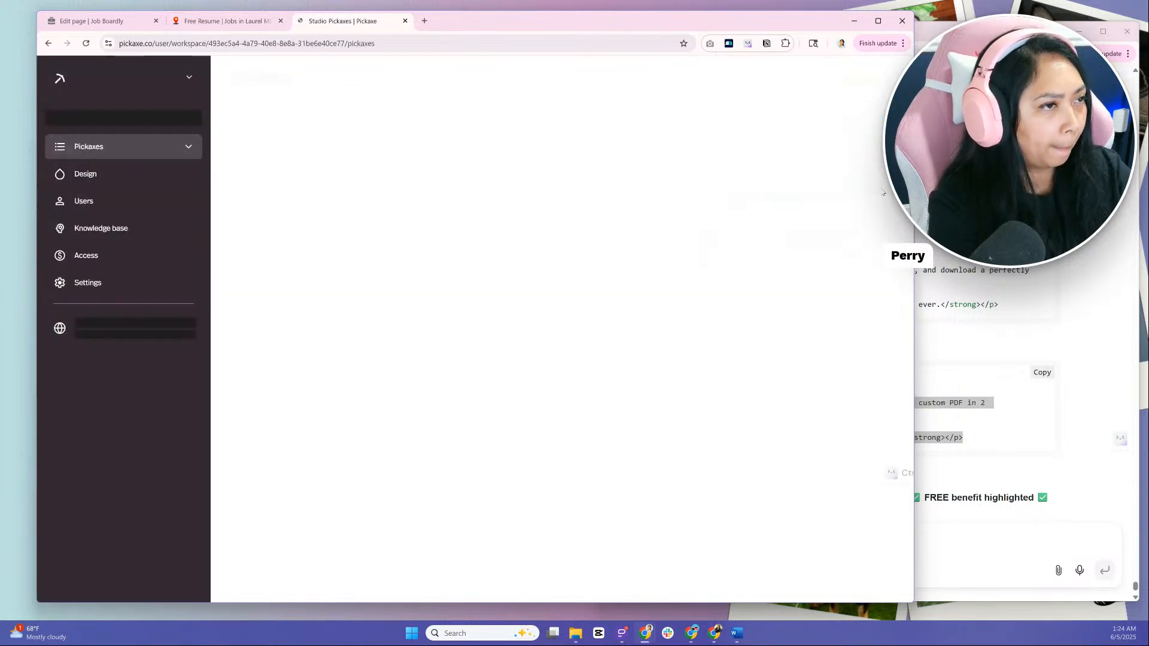
# Copy the My Digital Toolkit AI website address, open get.digitaltoolkit.ai in an incognito window, and reposition that window
pyautogui.click(135, 337)
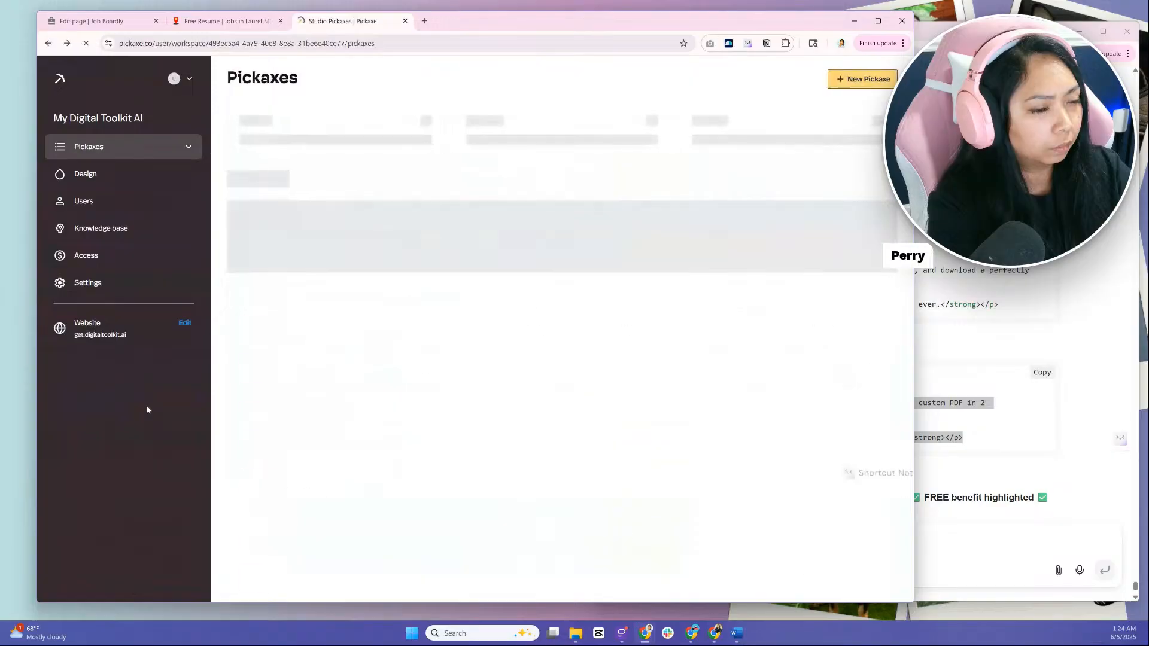
pyautogui.moveTo(145, 337)
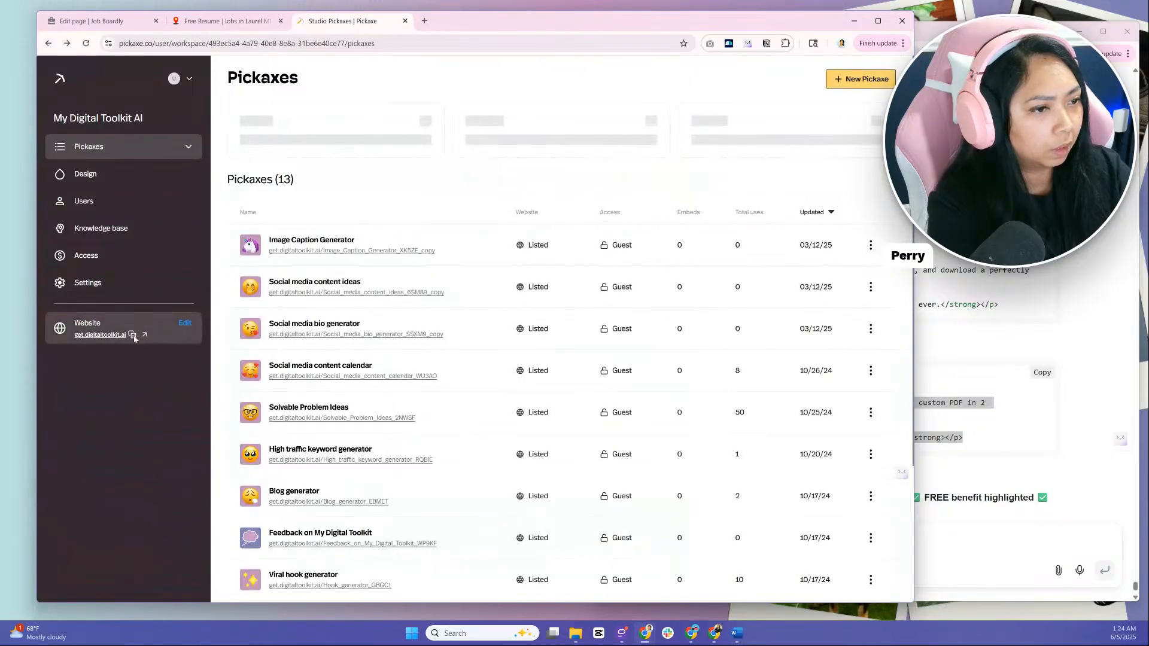
pyautogui.hotkey('ctrl', 'shift', 'n')
pyautogui.write('get.digitaltoolkit.ai')
pyautogui.press('Return')
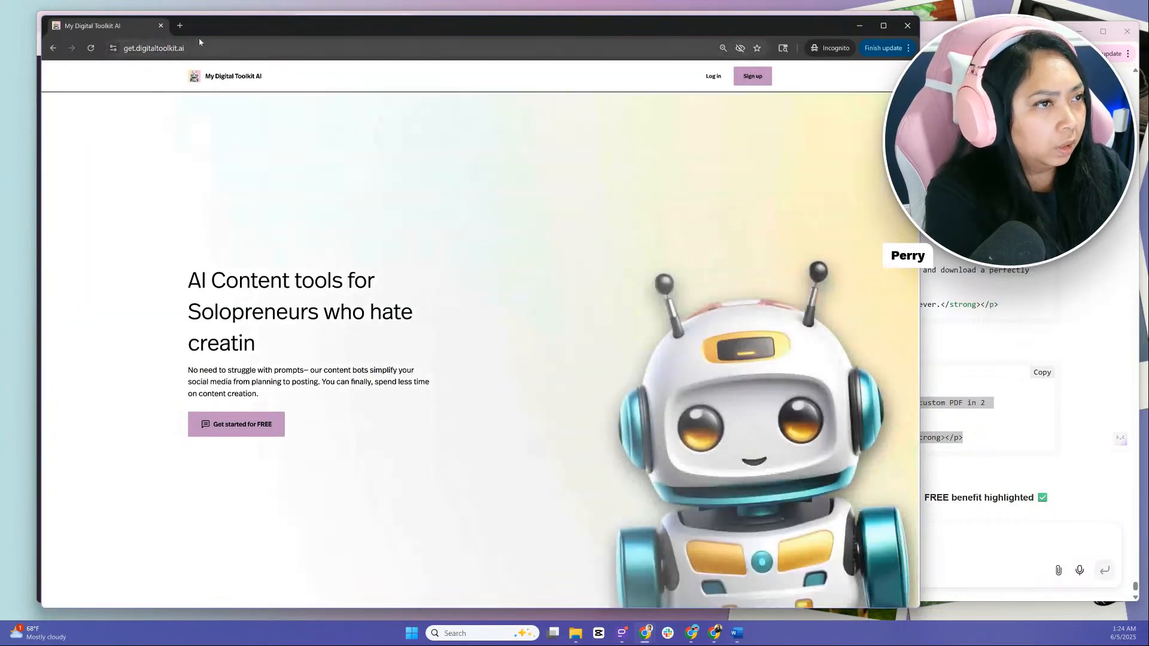
pyautogui.moveTo(265, 15); pyautogui.dragTo(252, 51)
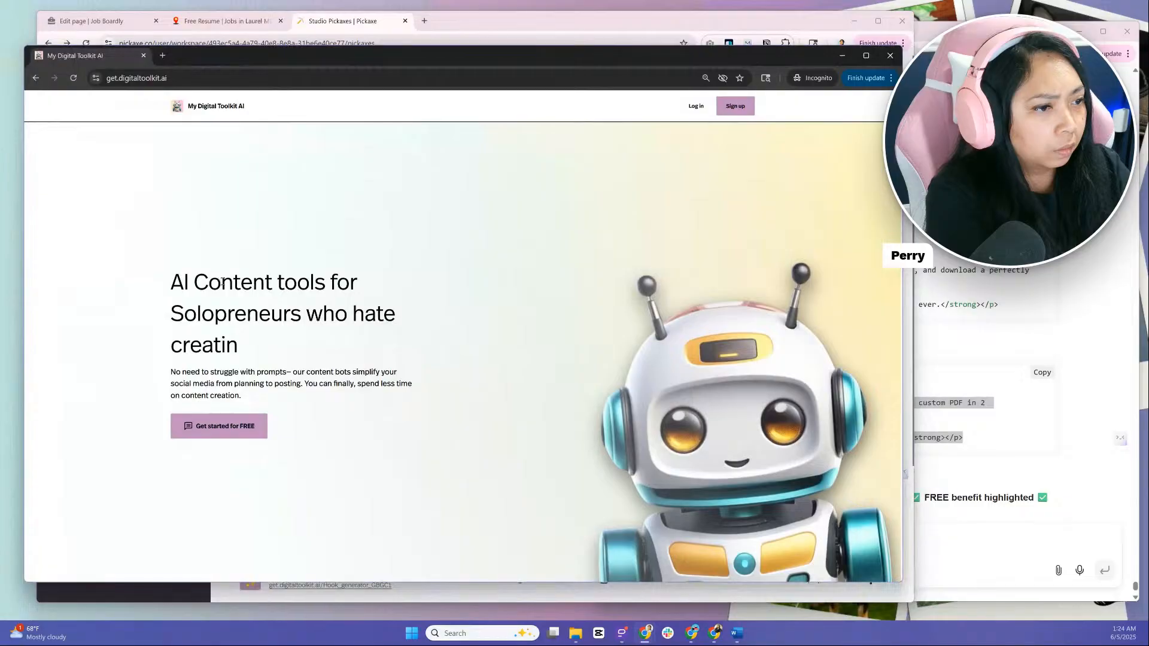
# Enter the My Digital Toolkit AI site through its free start link and expand the Marketing Foundation, Social Media Foundation and Other categories
pyautogui.scroll(-3, 224, 283)
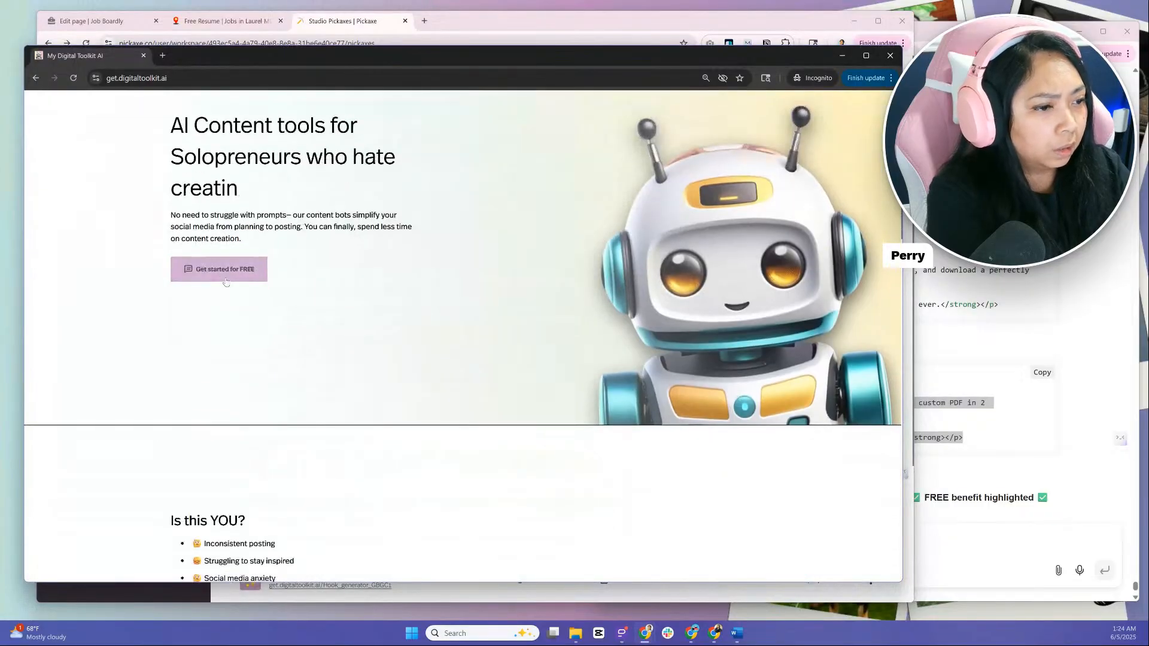
pyautogui.click(225, 274)
pyautogui.click(76, 161)
pyautogui.click(100, 288)
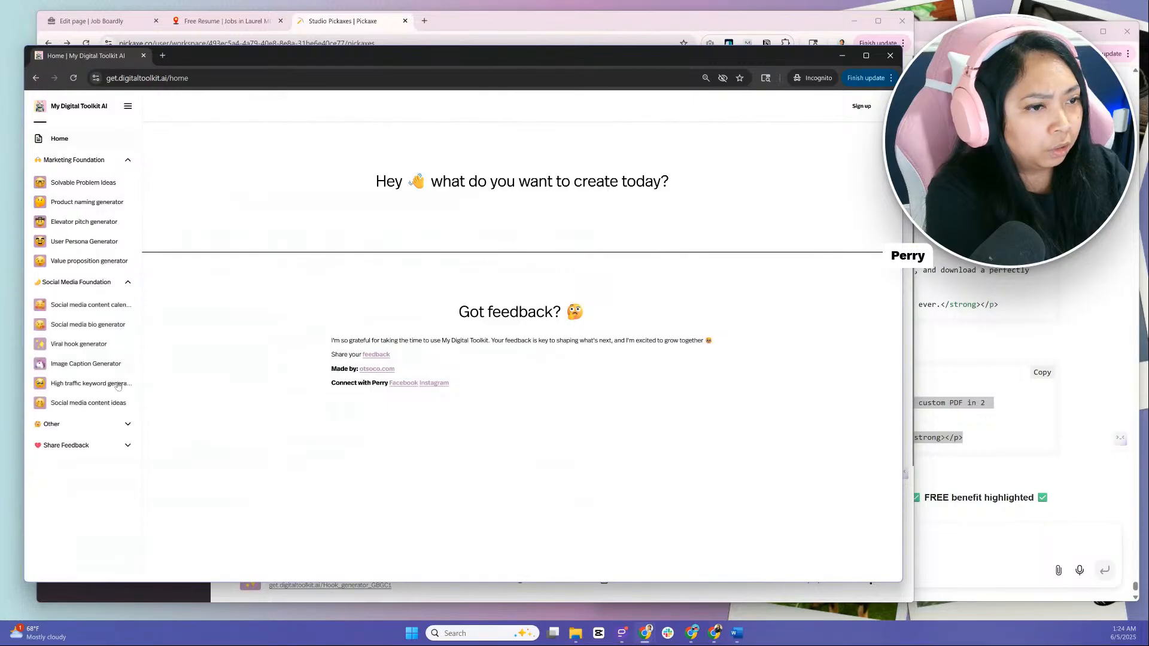
pyautogui.click(120, 424)
# Browse the Marketing Foundation tools one by one, from Solvable Problem Ideas through to the Value proposition generator
pyautogui.click(90, 182)
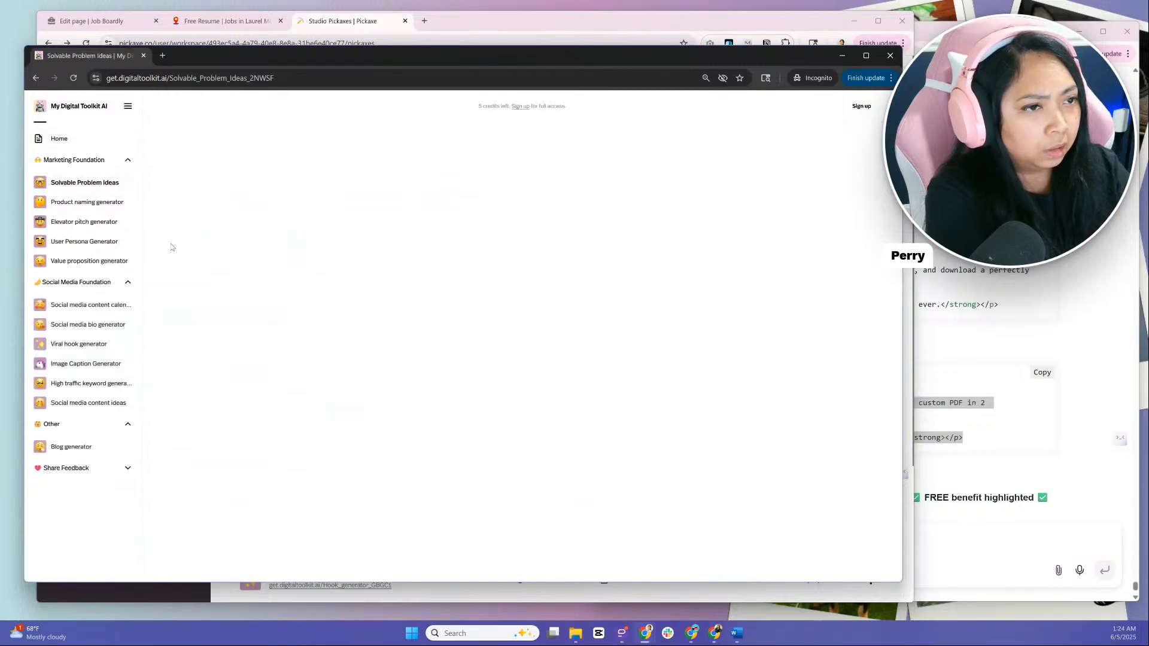
pyautogui.click(60, 208)
pyautogui.click(79, 223)
pyautogui.click(72, 242)
pyautogui.click(78, 263)
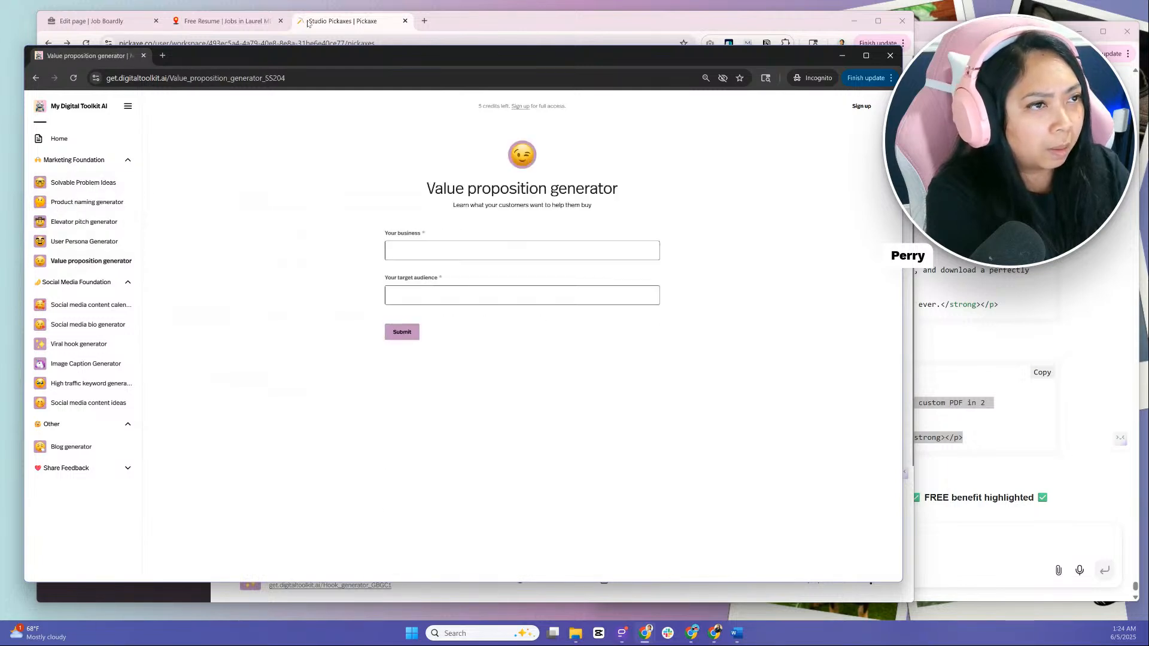
# Switch to the Jobs in Laurel Free Resume page, closing the incognito window and narrowing the remaining browser window to uncover the Genspark chat
pyautogui.click(255, 22)
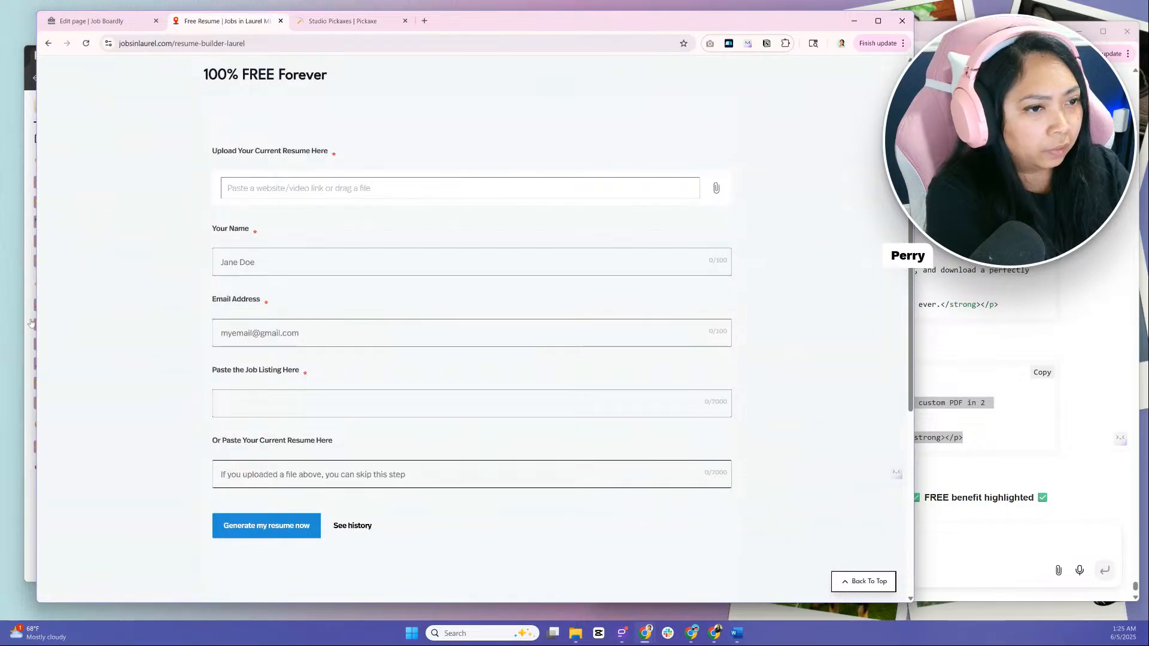
pyautogui.click(32, 537)
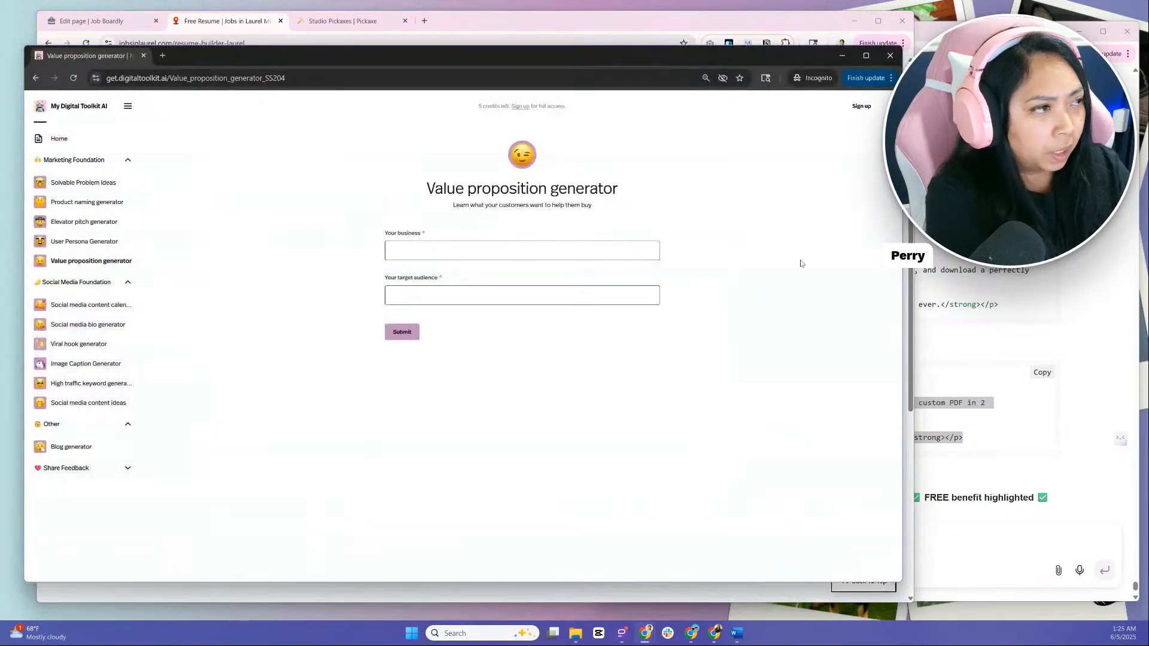
pyautogui.click(890, 55)
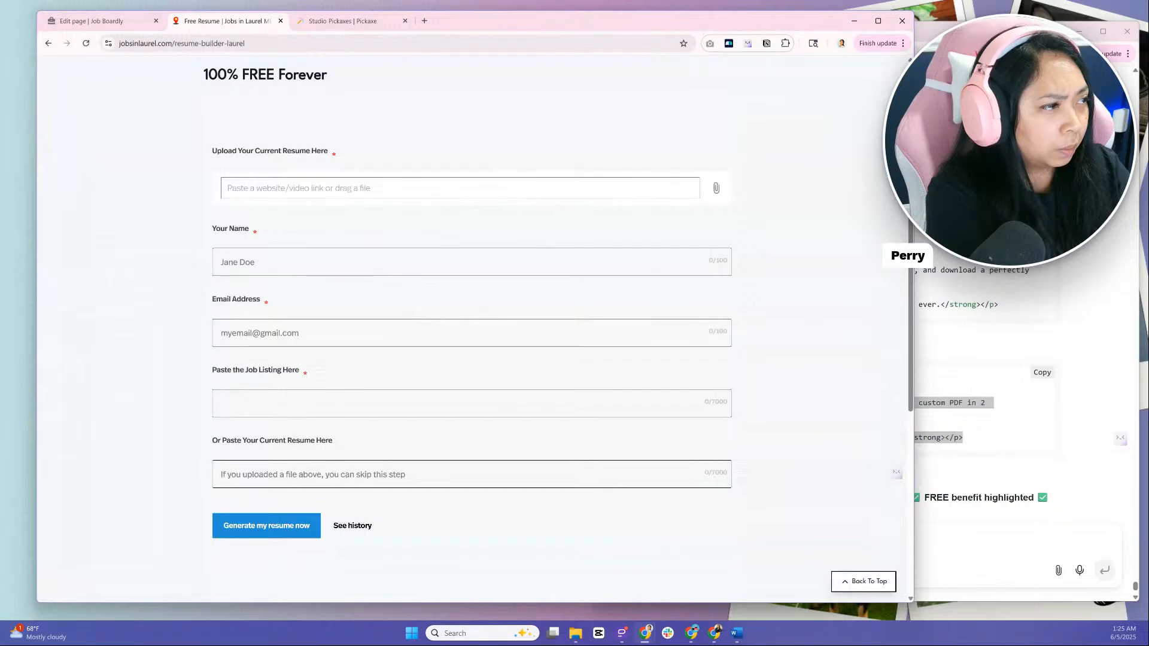
pyautogui.moveTo(914, 305); pyautogui.dragTo(658, 305)
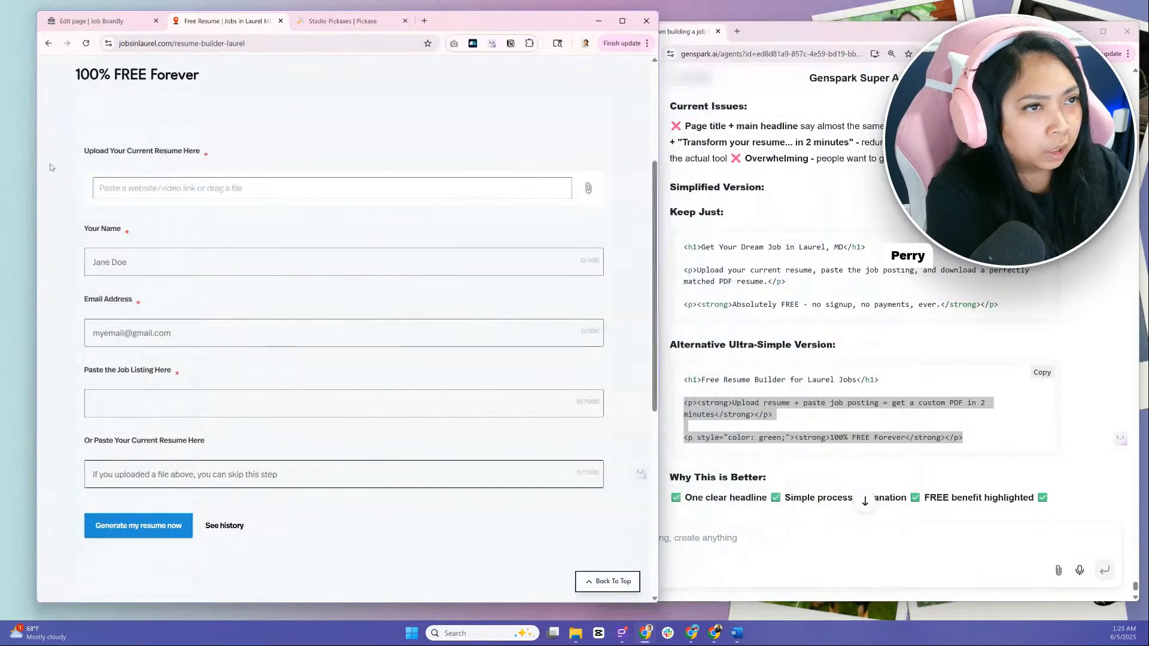